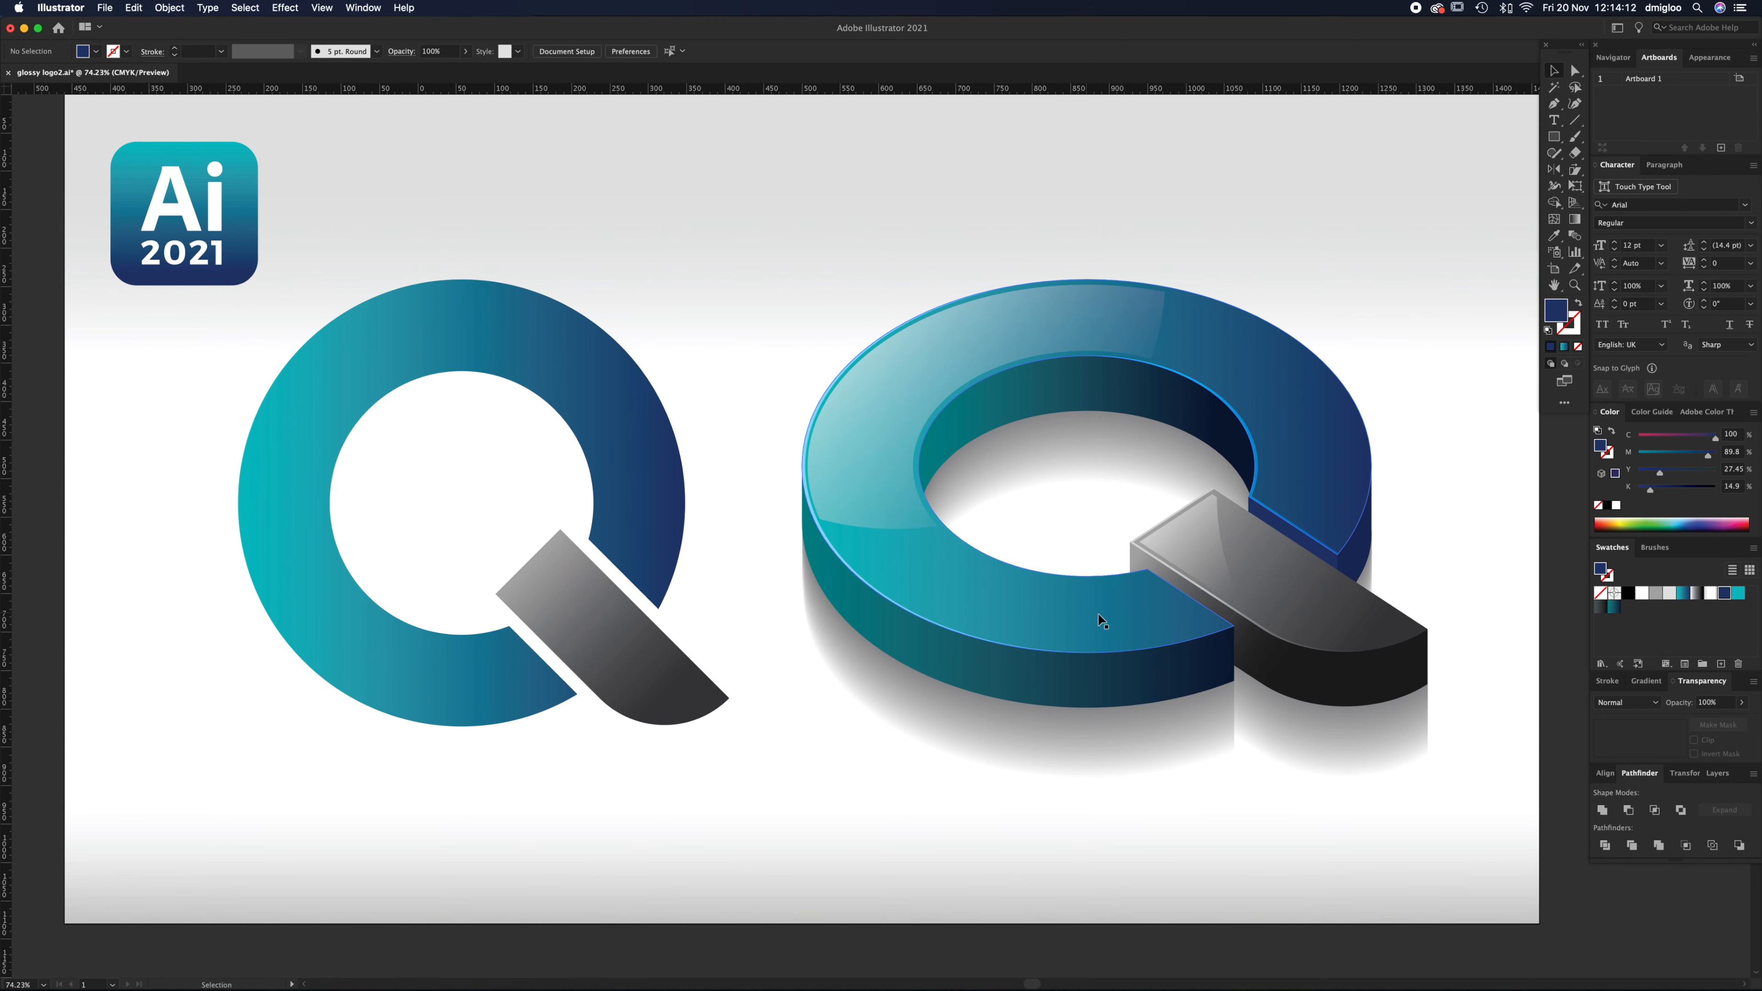
Step: Examine the reference colour and gradient swatches with their CMYK values beside the artboard
key("space")
left_click_drag(1427, 622, 620, 616)
left_click_drag(1089, 592, 770, 582)
key("alt+super+space")
left_click(1023, 548, "alt+super")
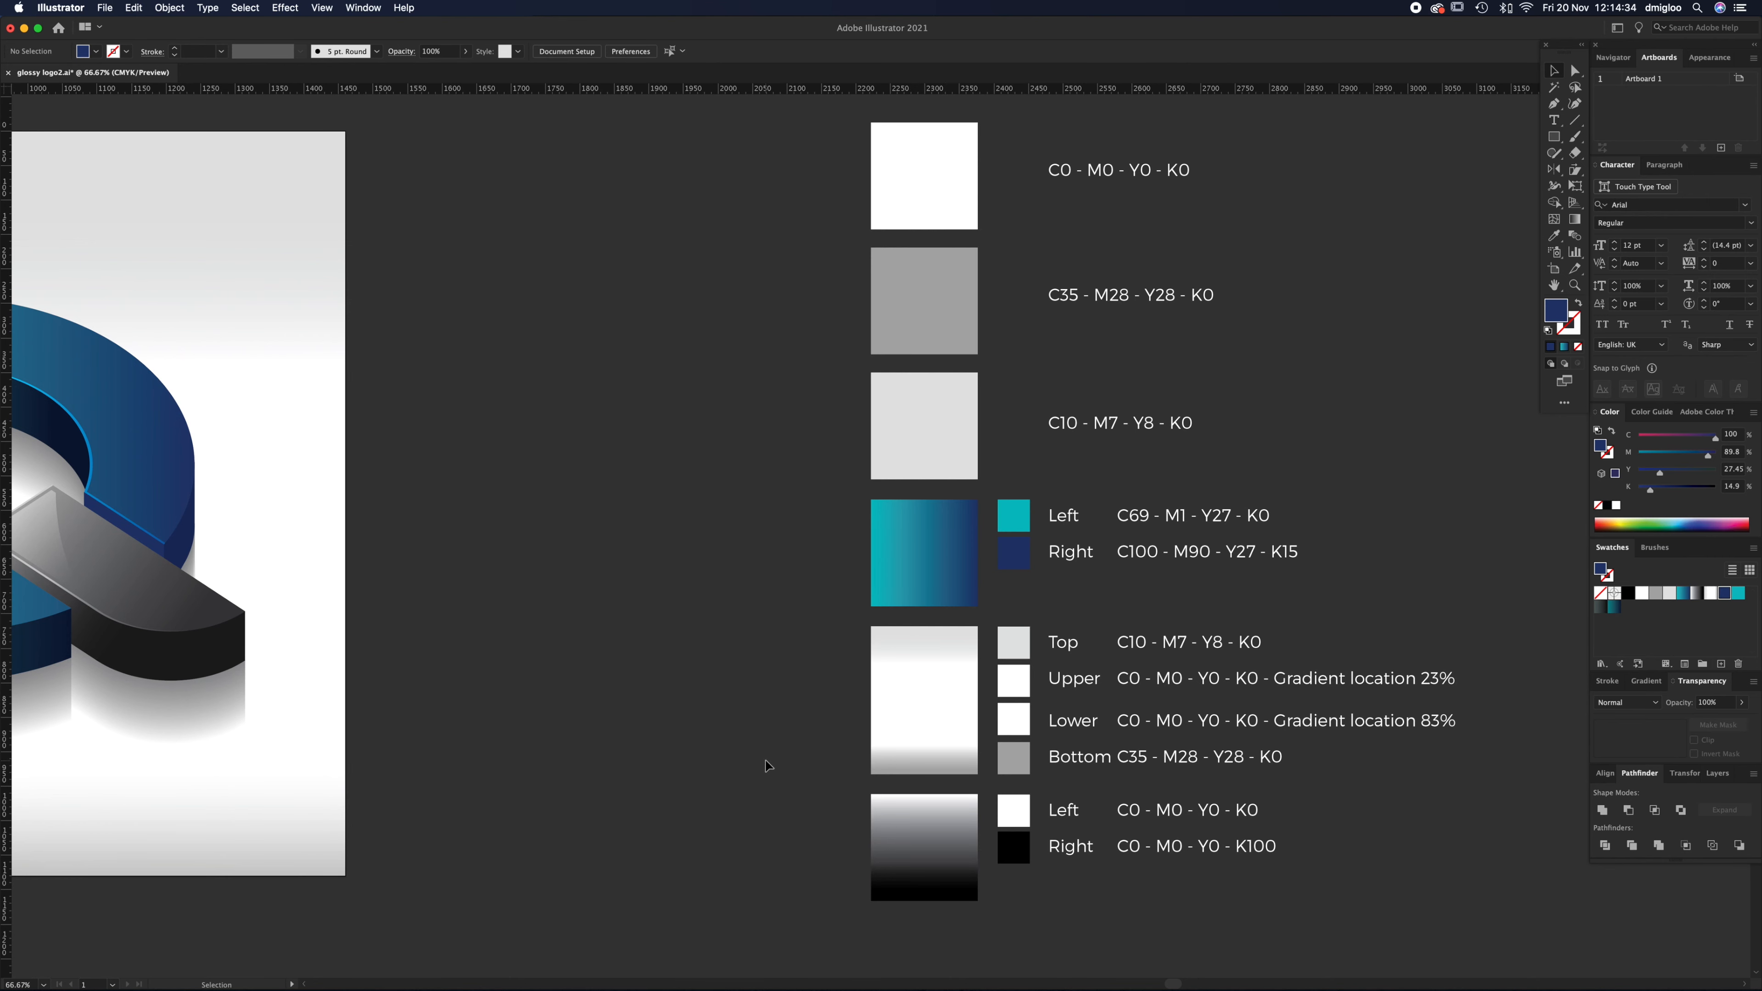
left_click_drag(468, 611, 1359, 613)
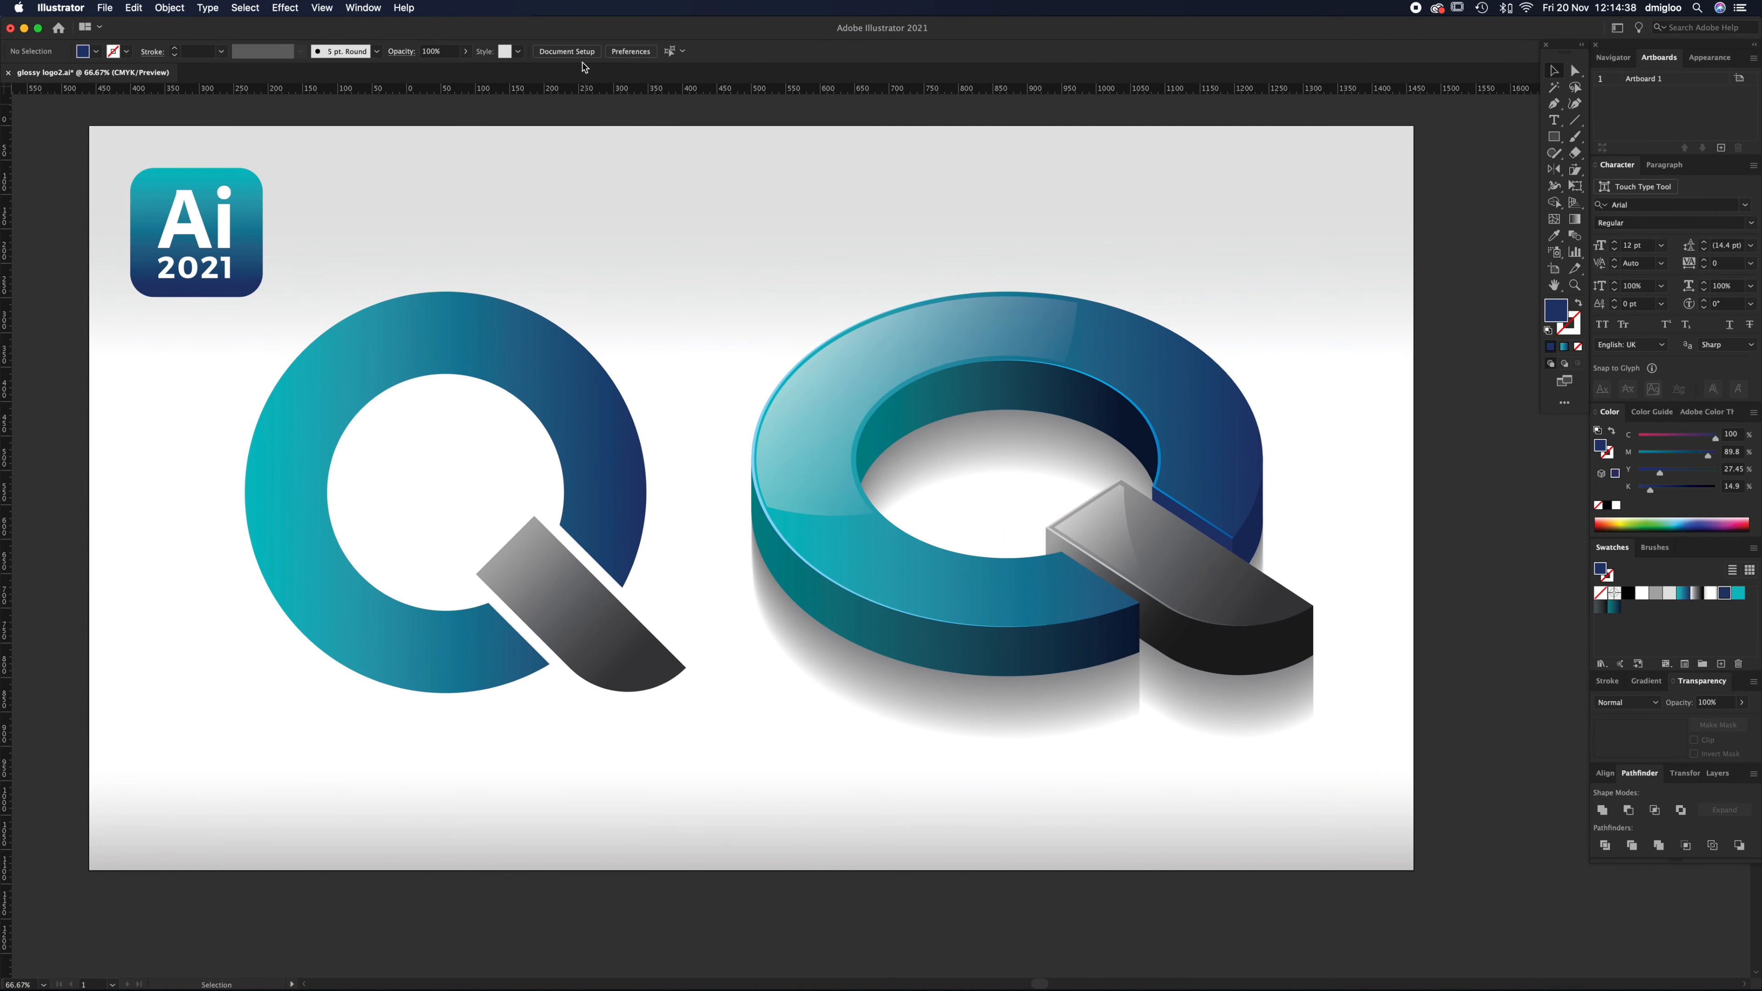
Step: Check the artboard's dimensions through the document setup's artboard editing mode
left_click(567, 51)
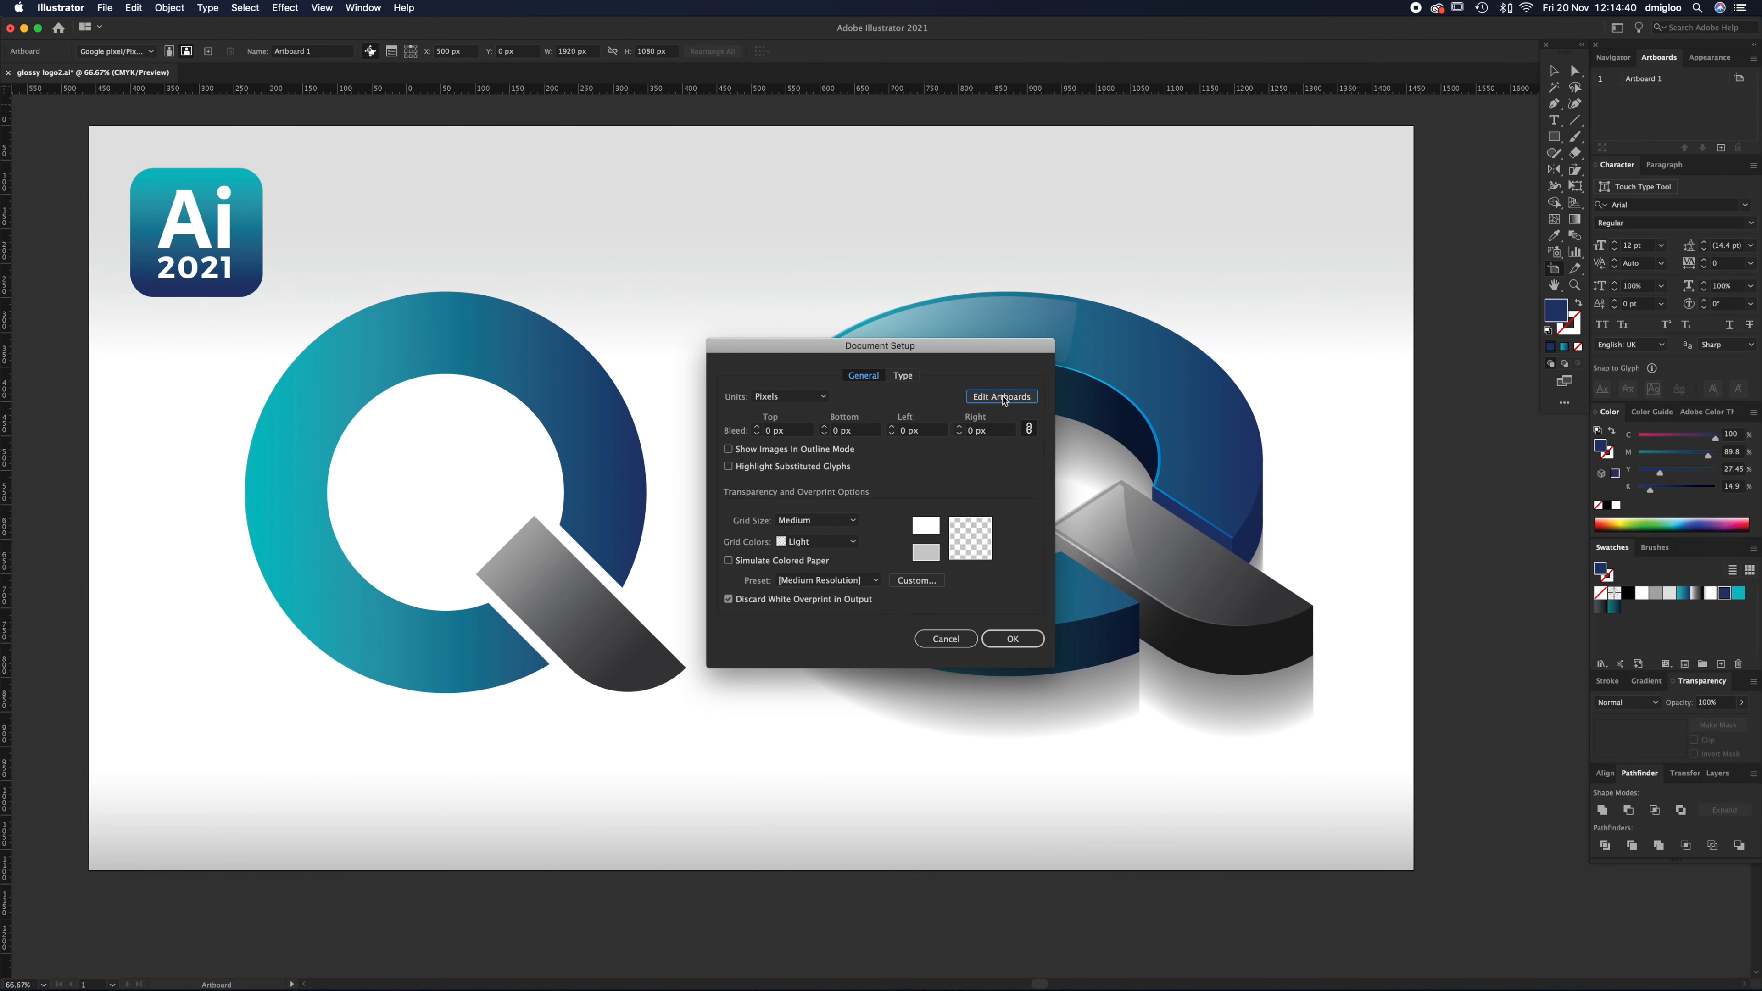
left_click(999, 400)
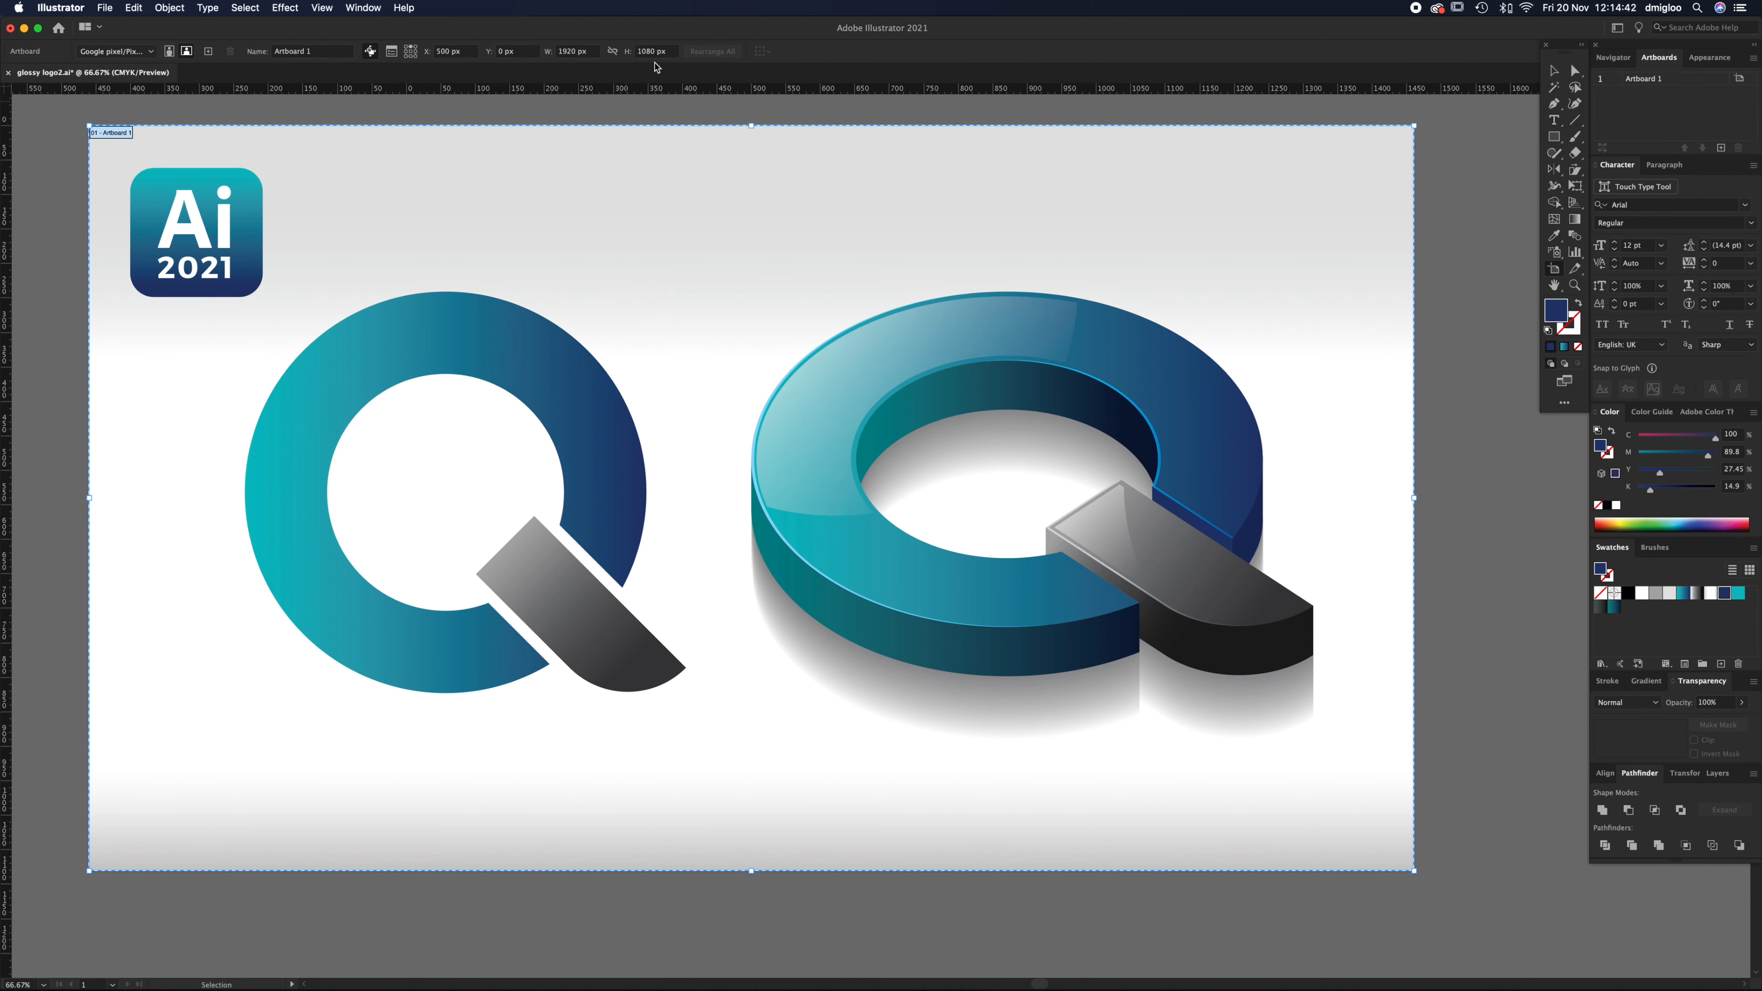
key("Escape")
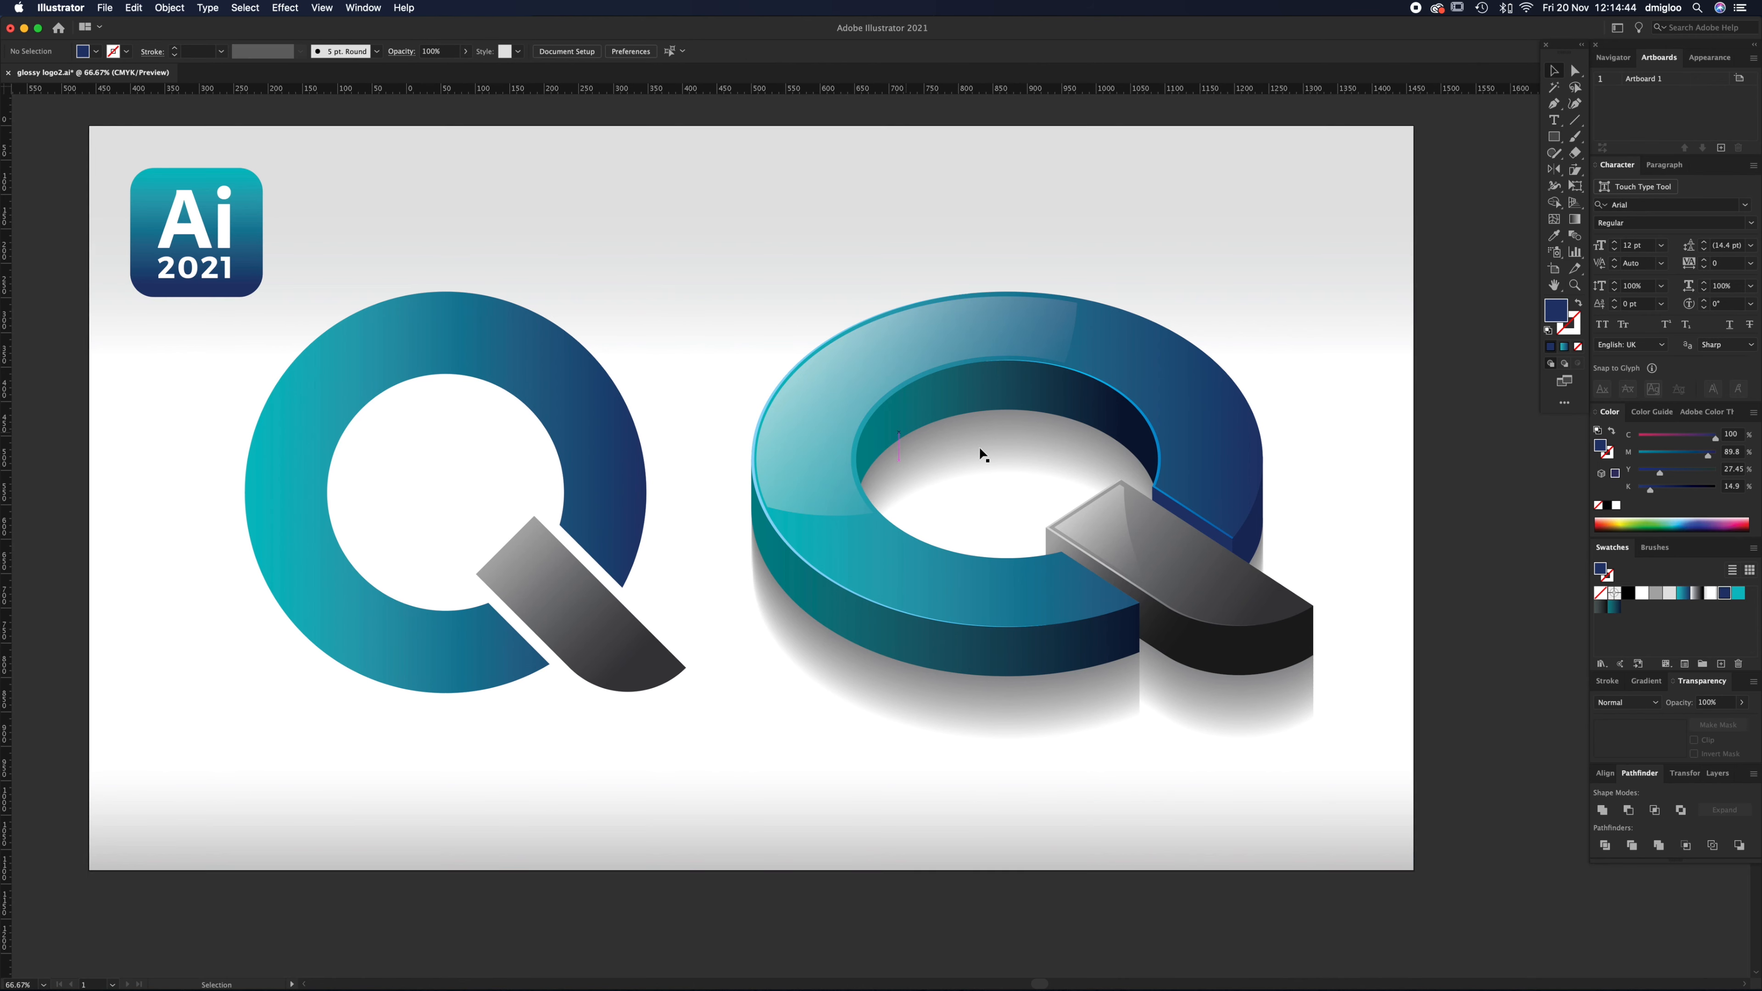
Step: Inspect the background rectangle covering the artboard and activate the Rectangle tool
left_click(89, 311)
key("z")
left_click(1165, 580, "alt")
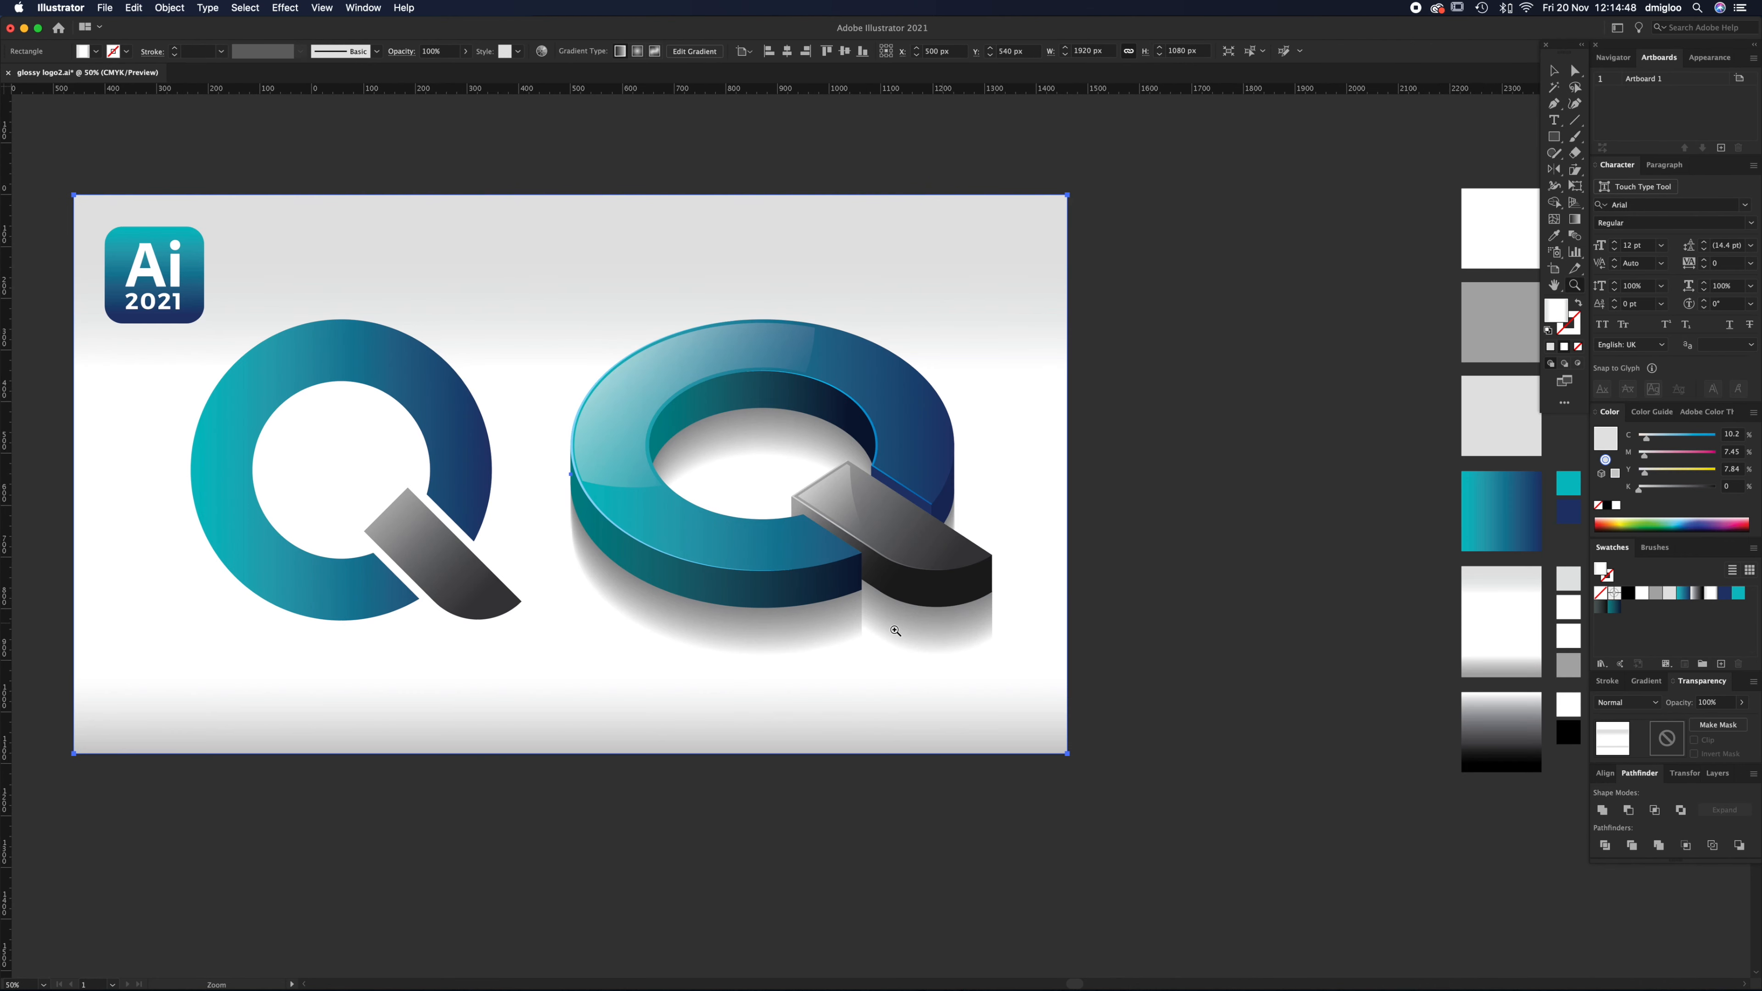
left_click_drag(895, 631, 1032, 646)
key("v")
left_click(1552, 138)
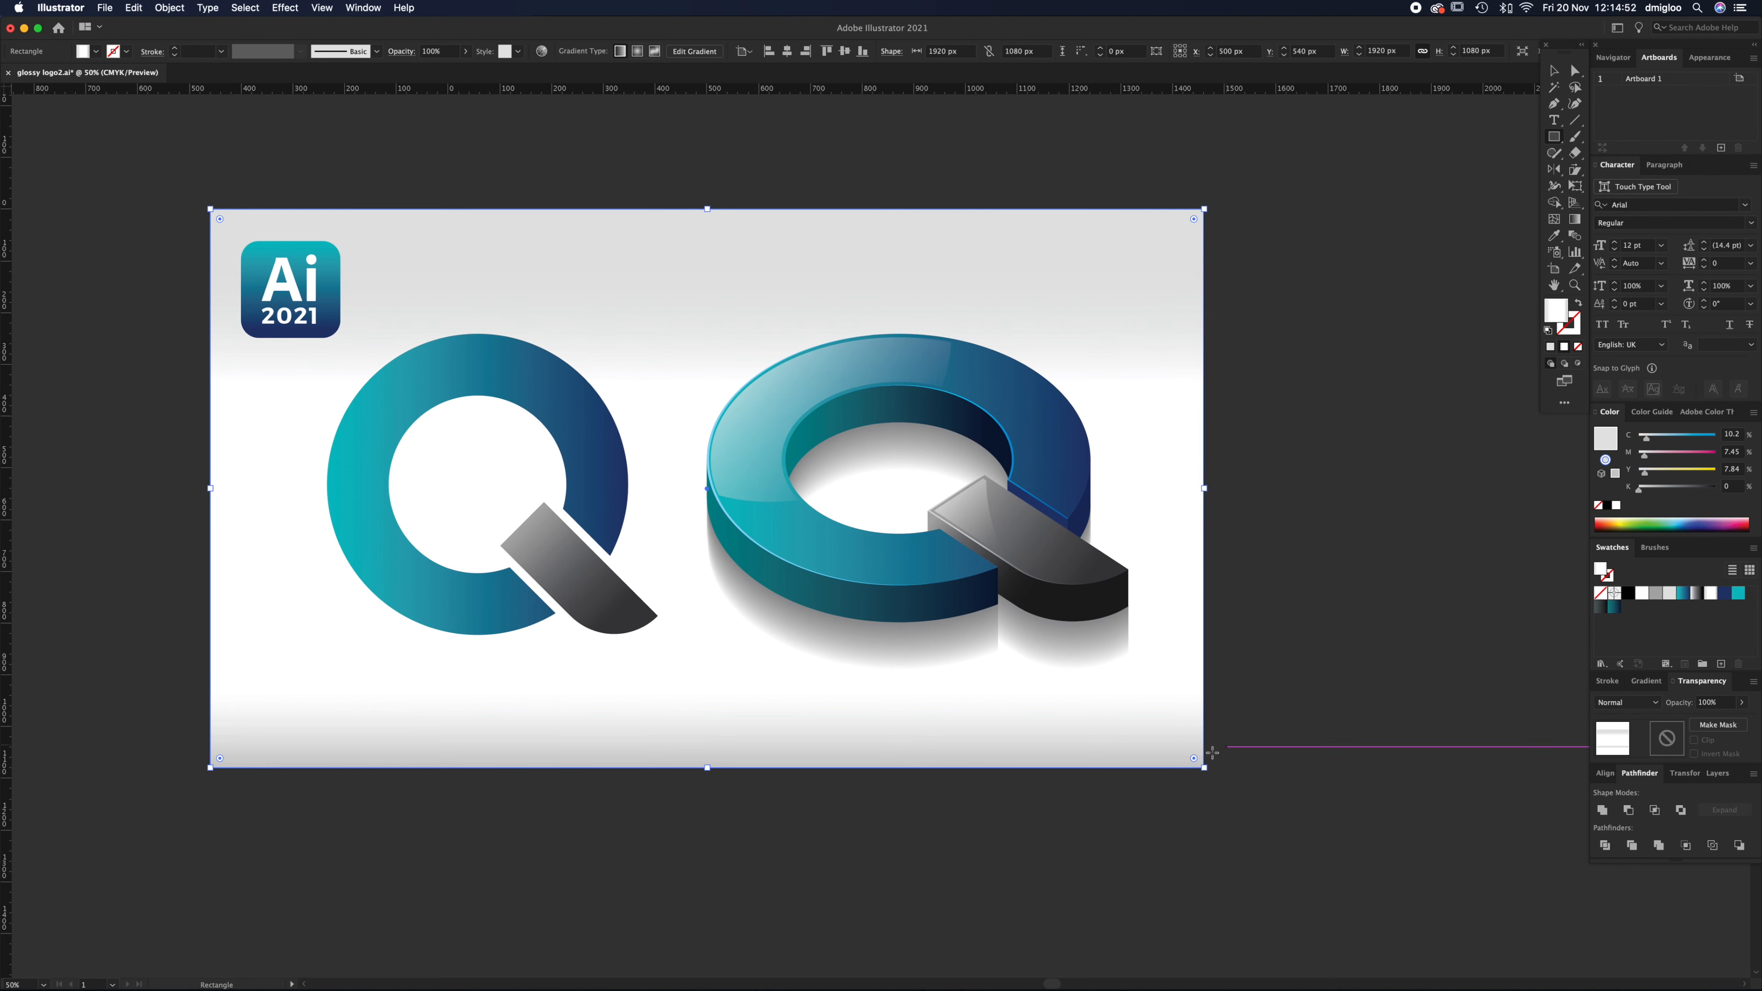
Step: Inspect the gradient settings of the grey-white-grey reference swatch
key("space")
left_click_drag(1361, 652, 972, 655)
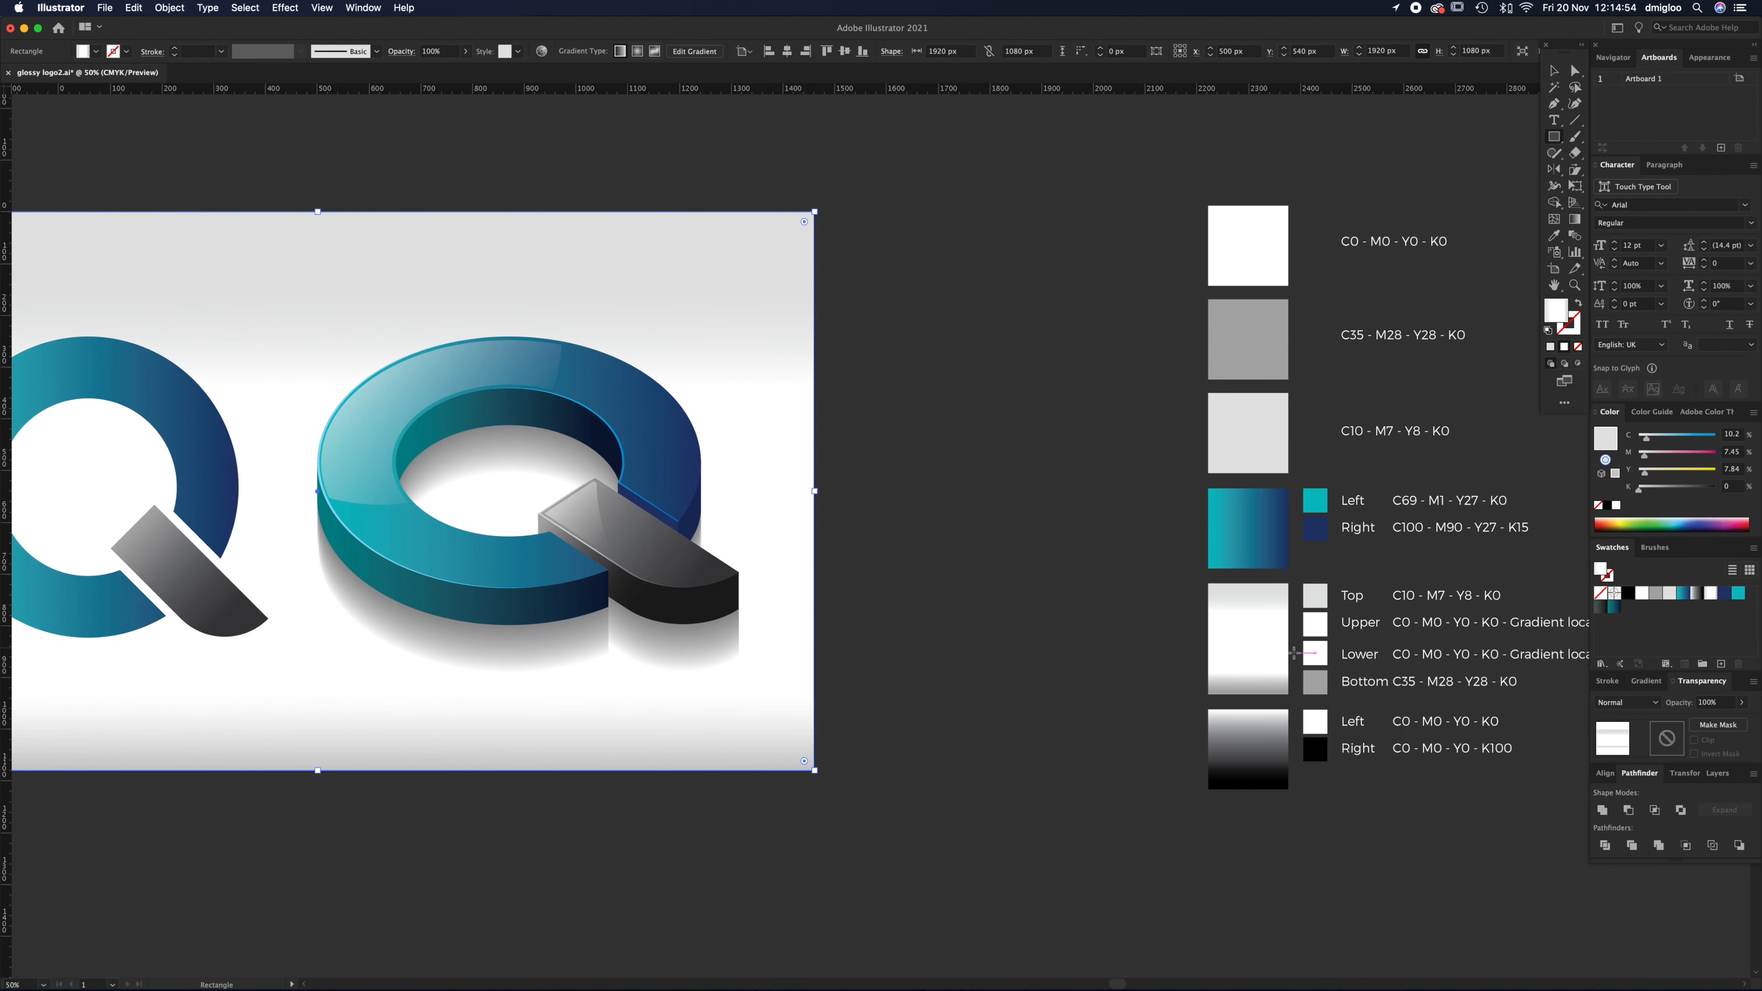
left_click(1258, 660)
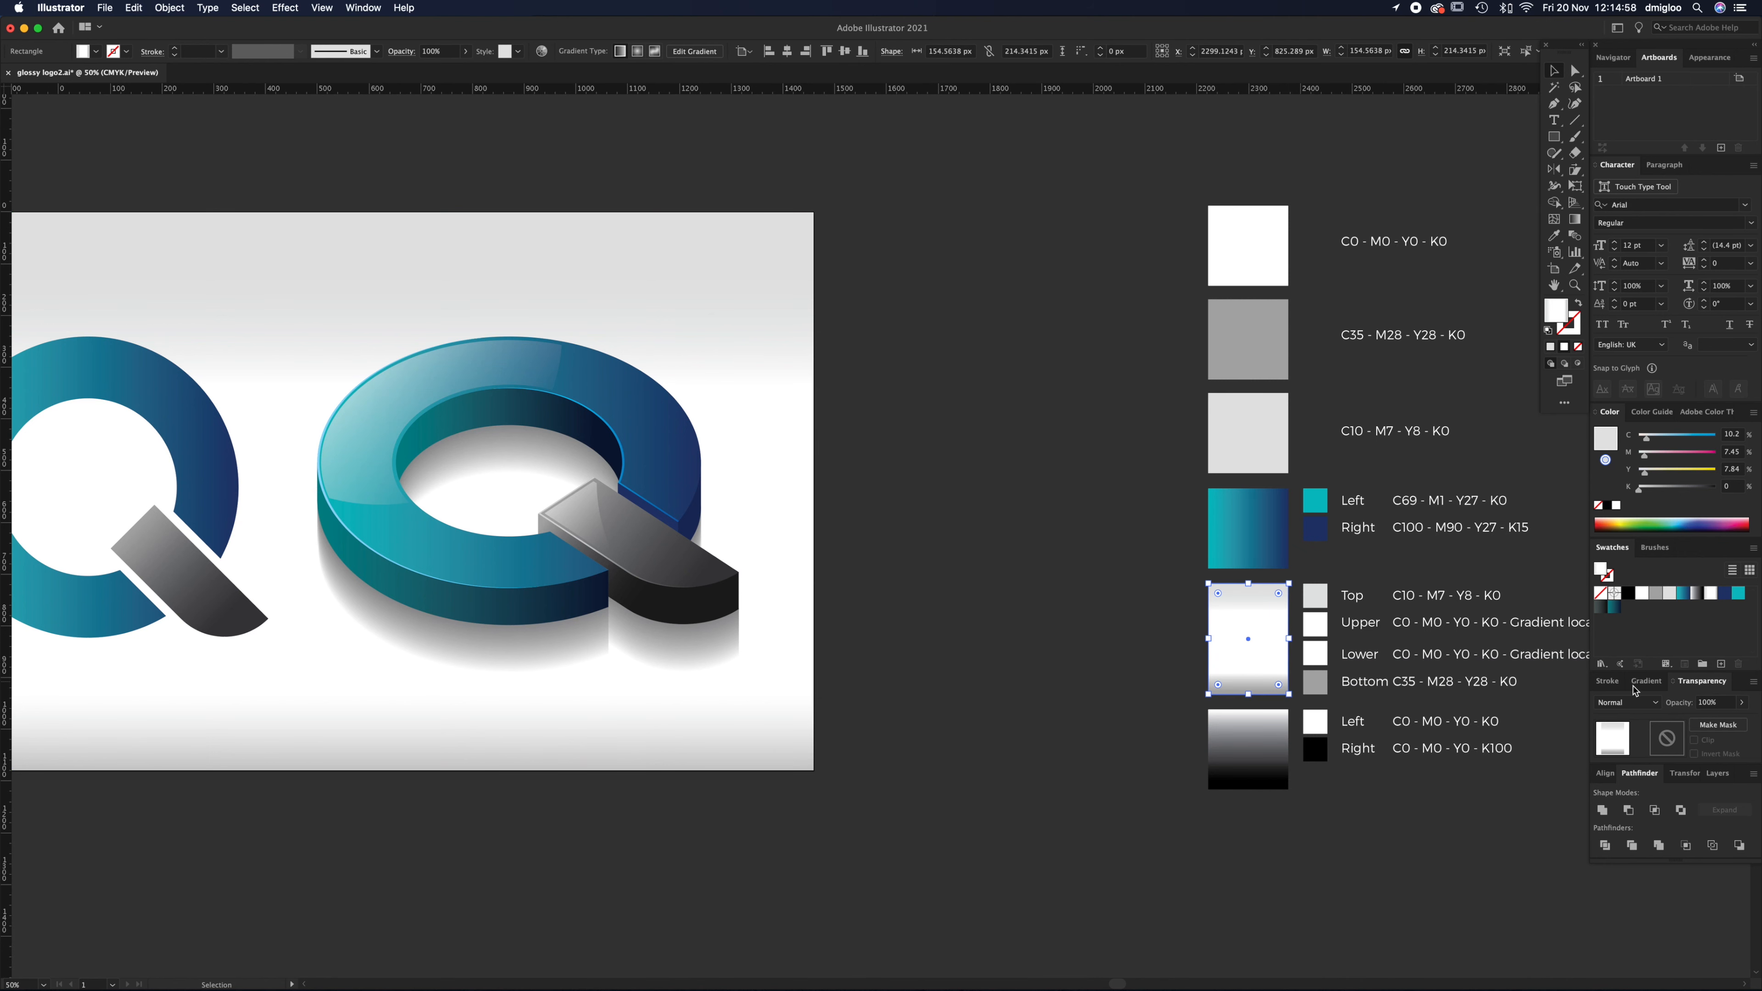
left_click(1649, 682)
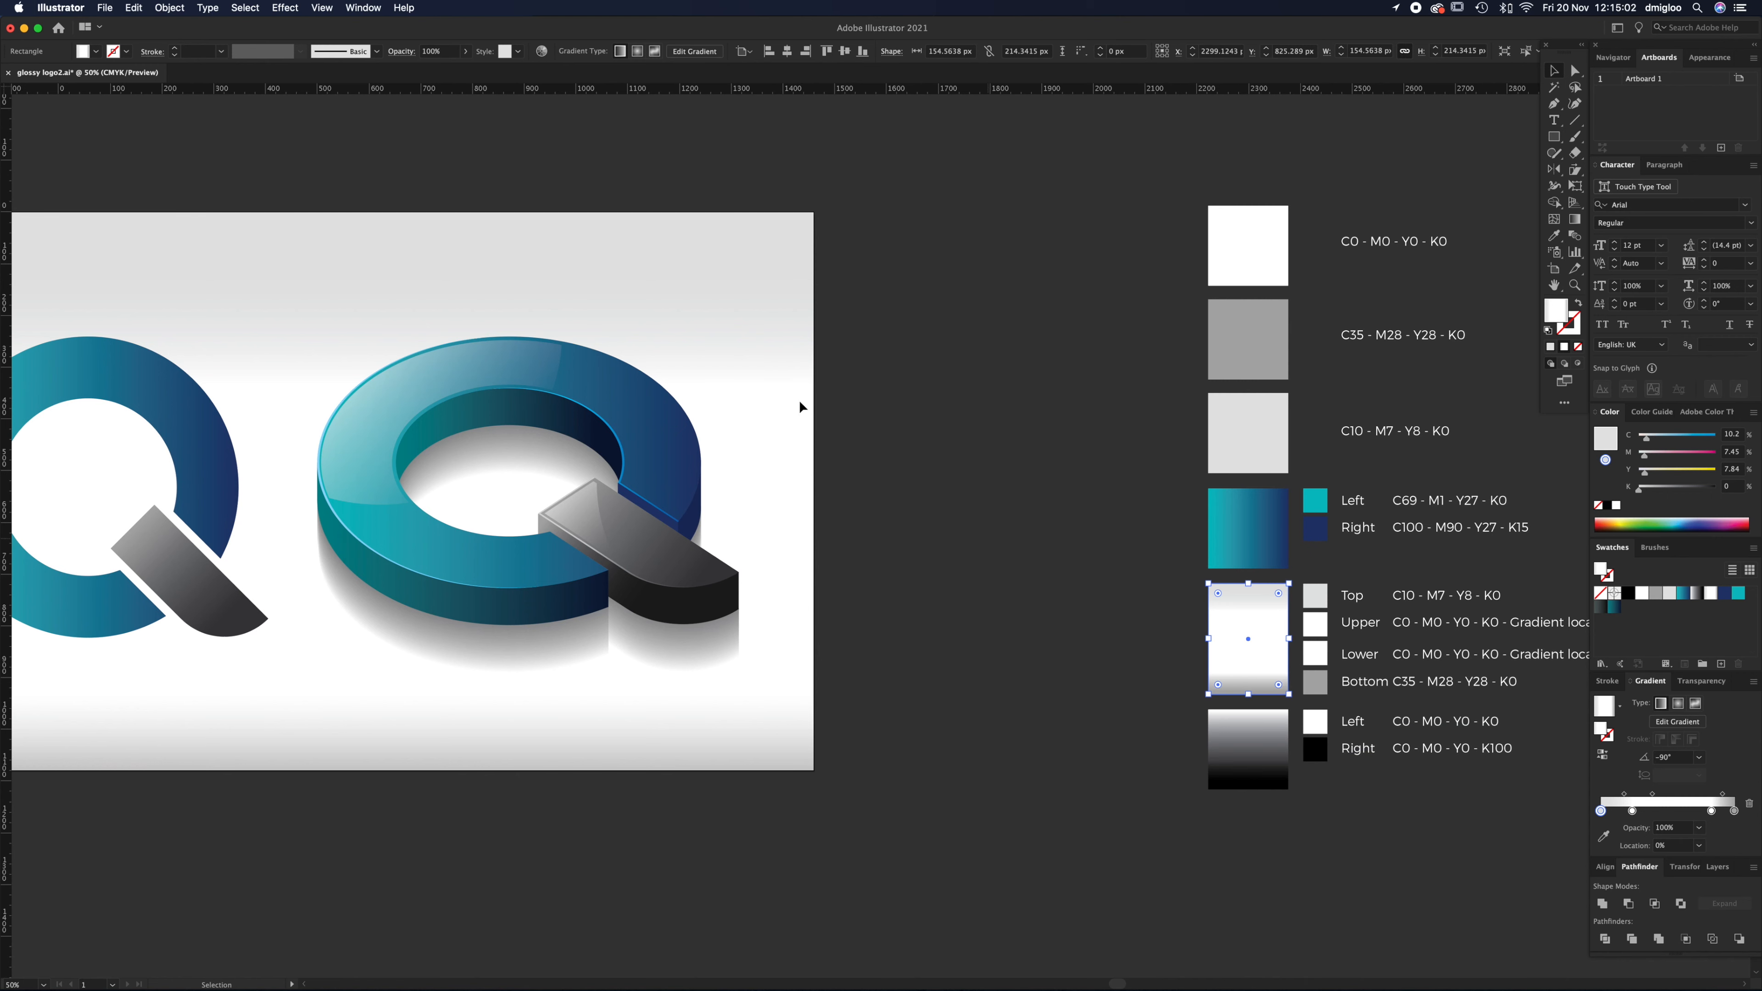
left_click(363, 8)
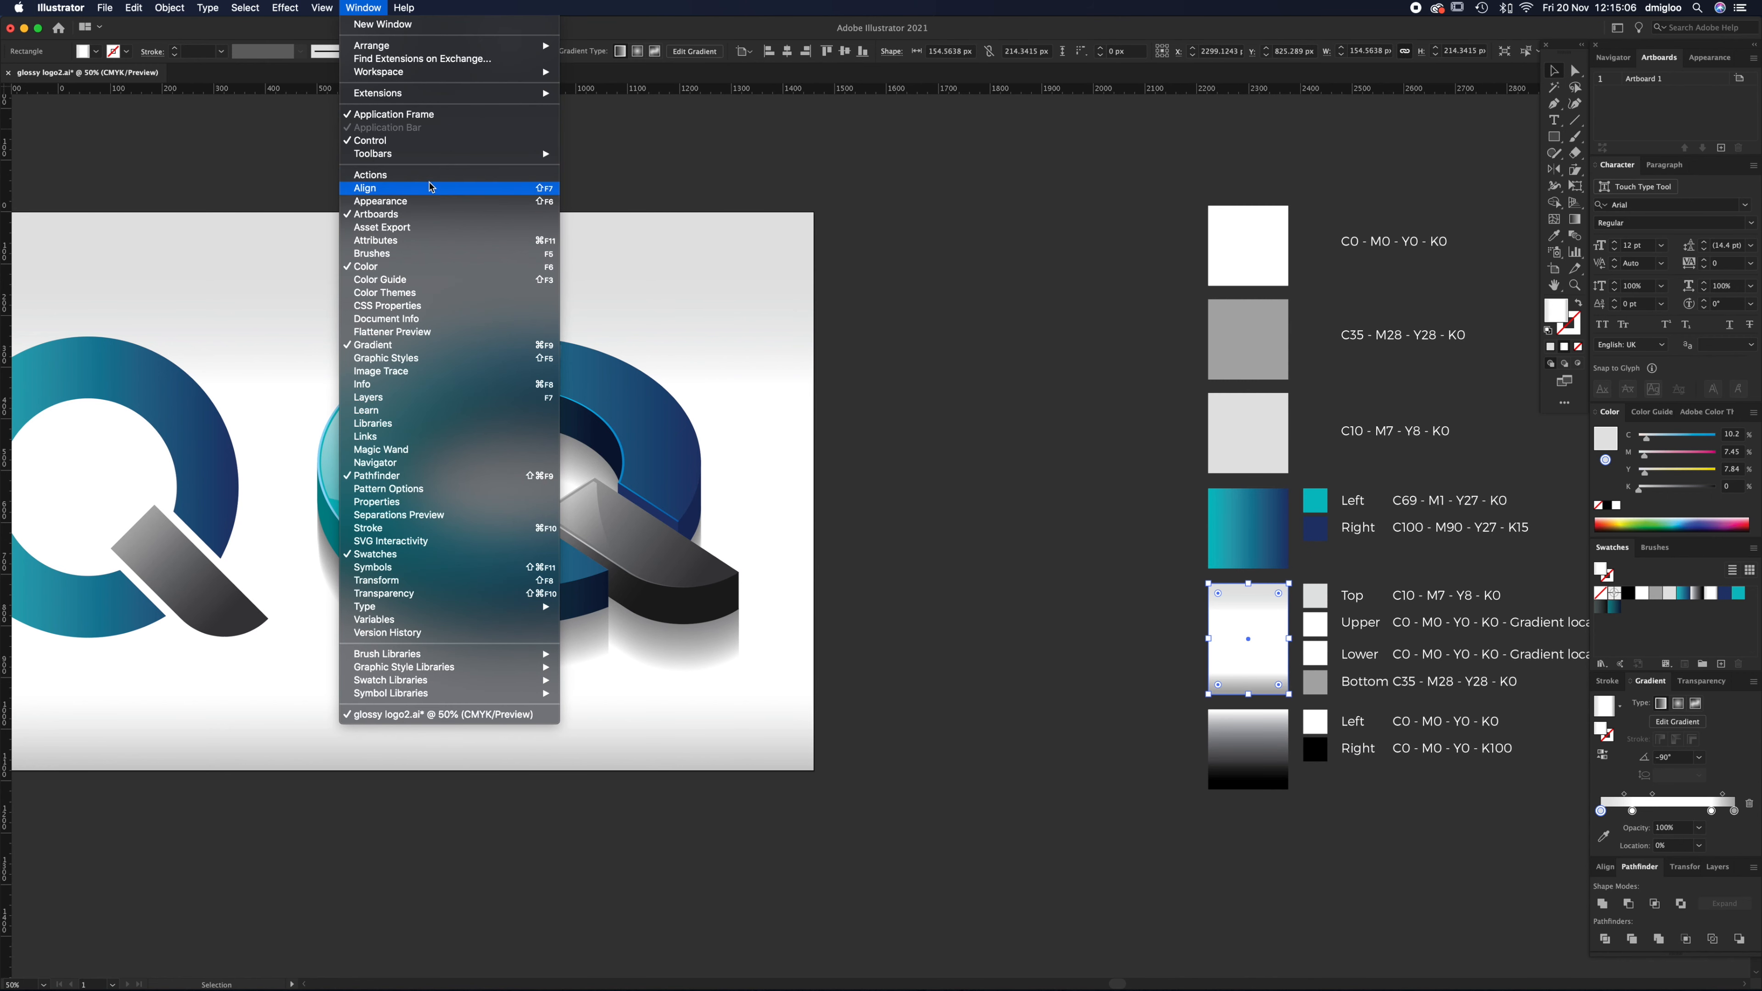
left_click(1005, 522)
Step: Redraw the background rectangle's gradient vertically, from just below its upper edge to its lower edge
left_click(779, 672)
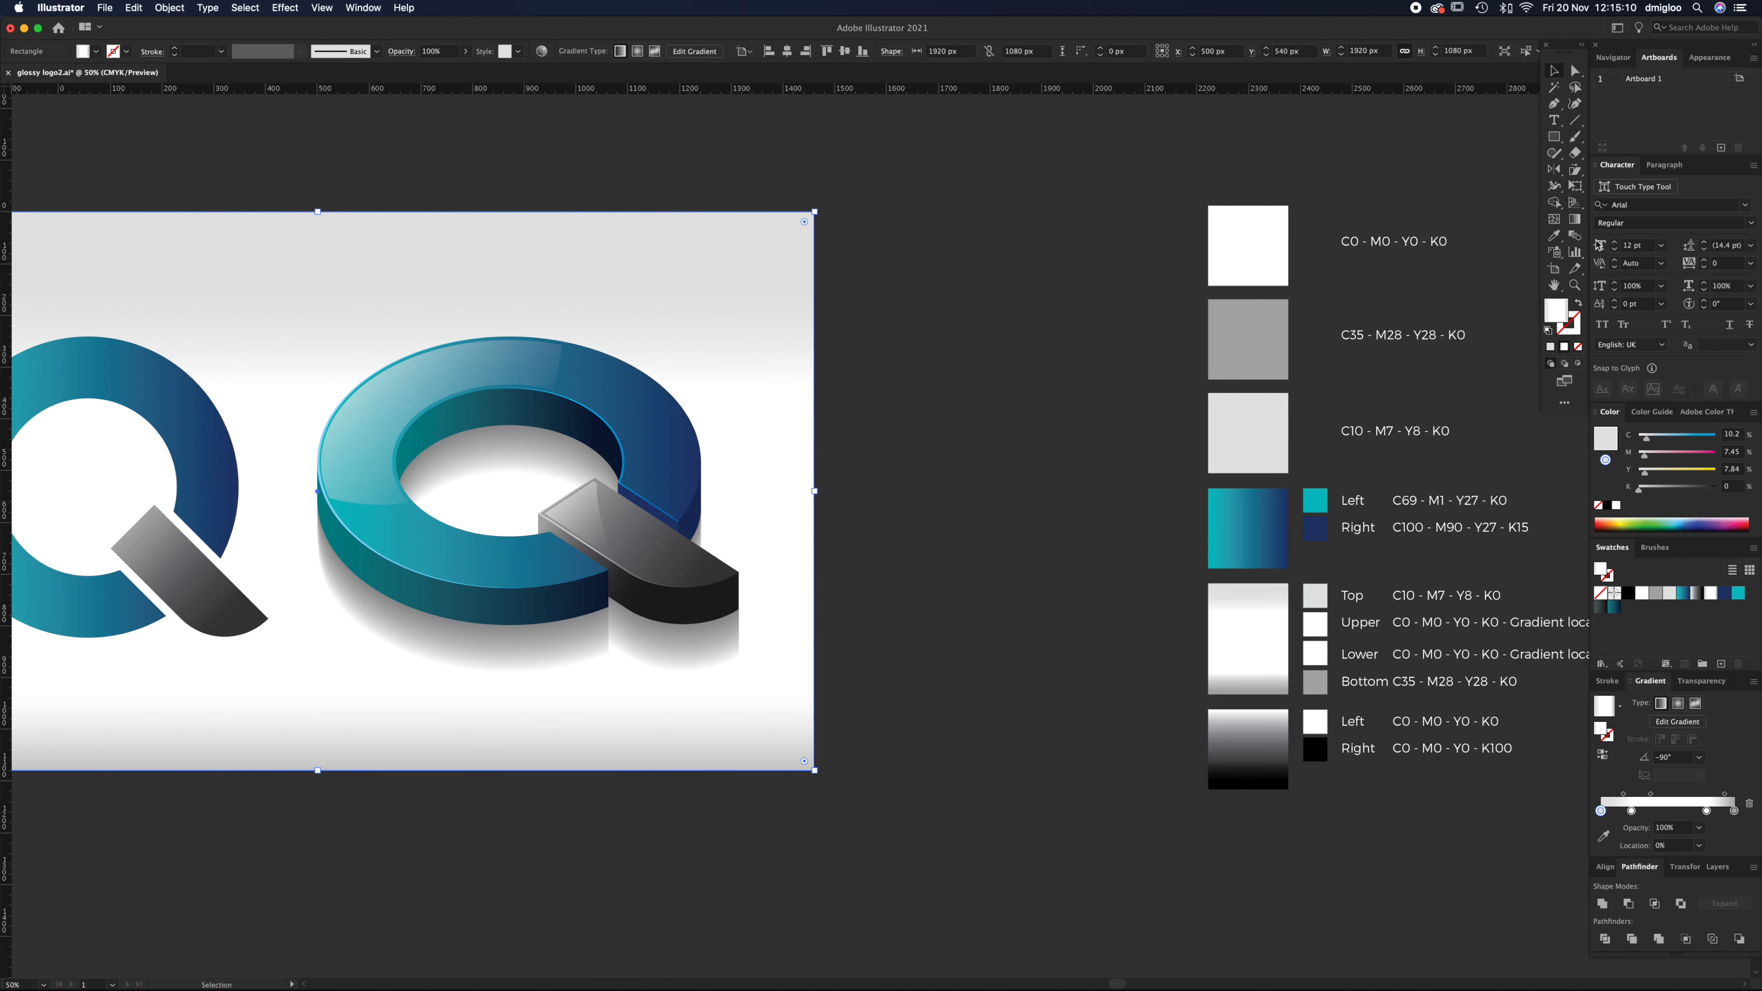
left_click(1575, 219)
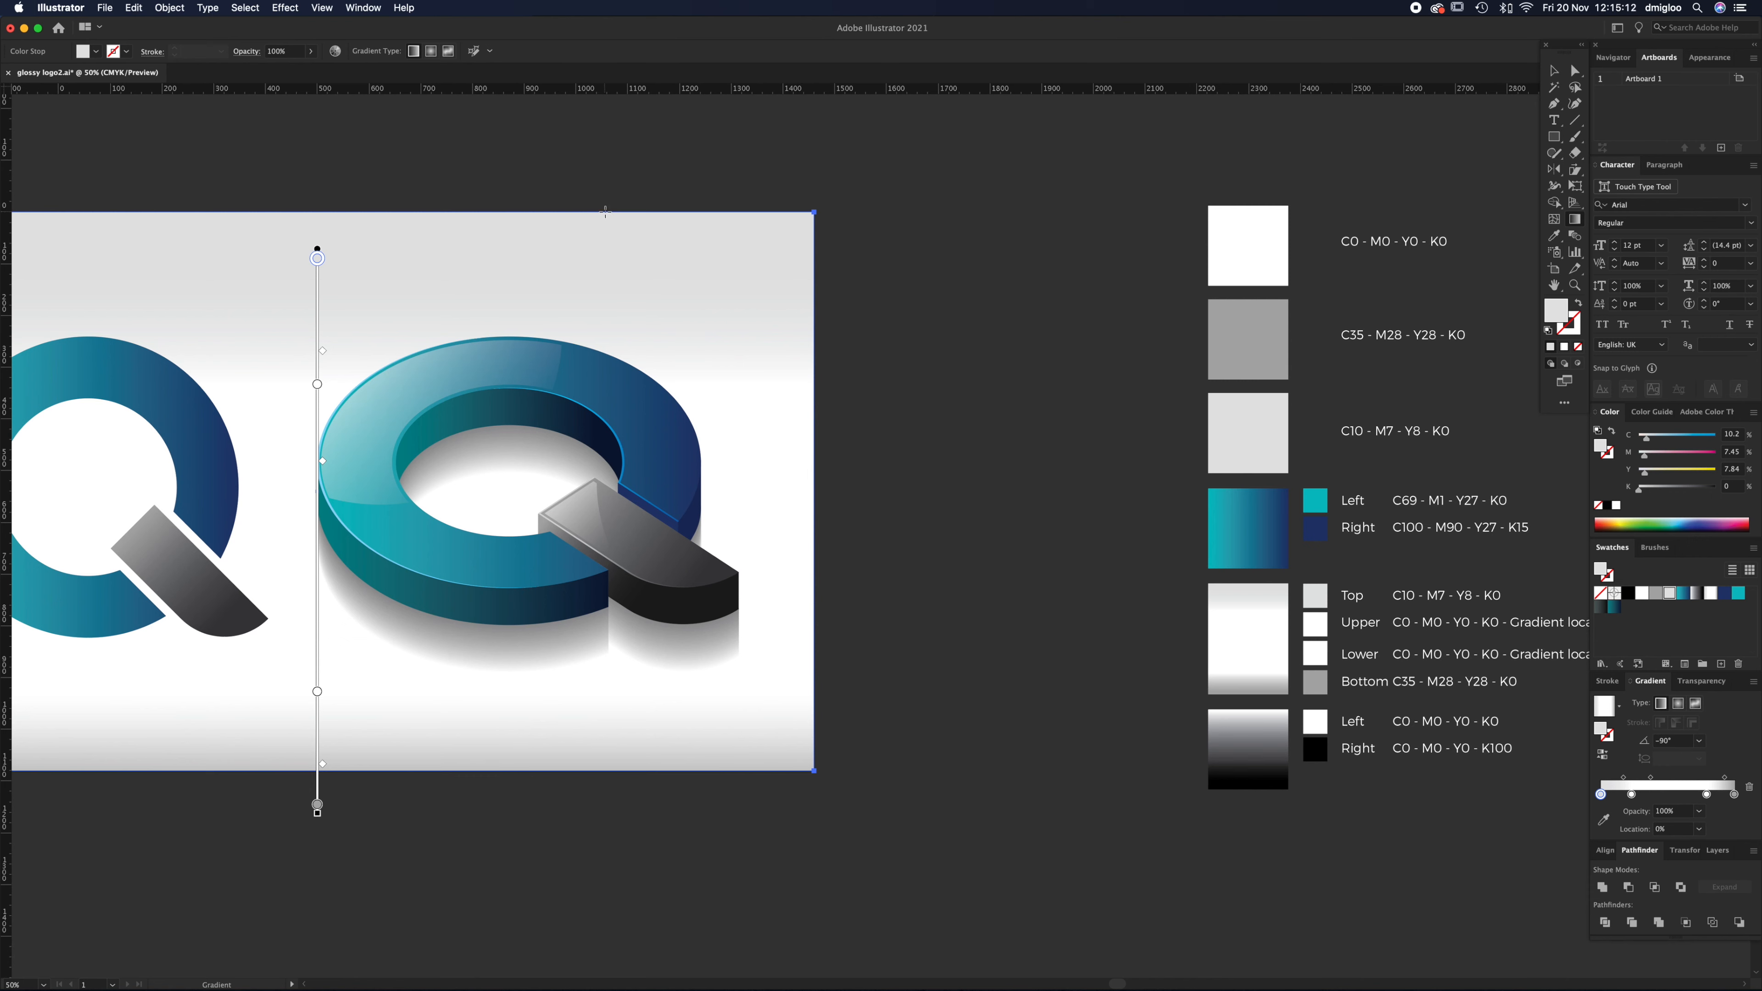
left_click_drag(348, 245, 372, 770)
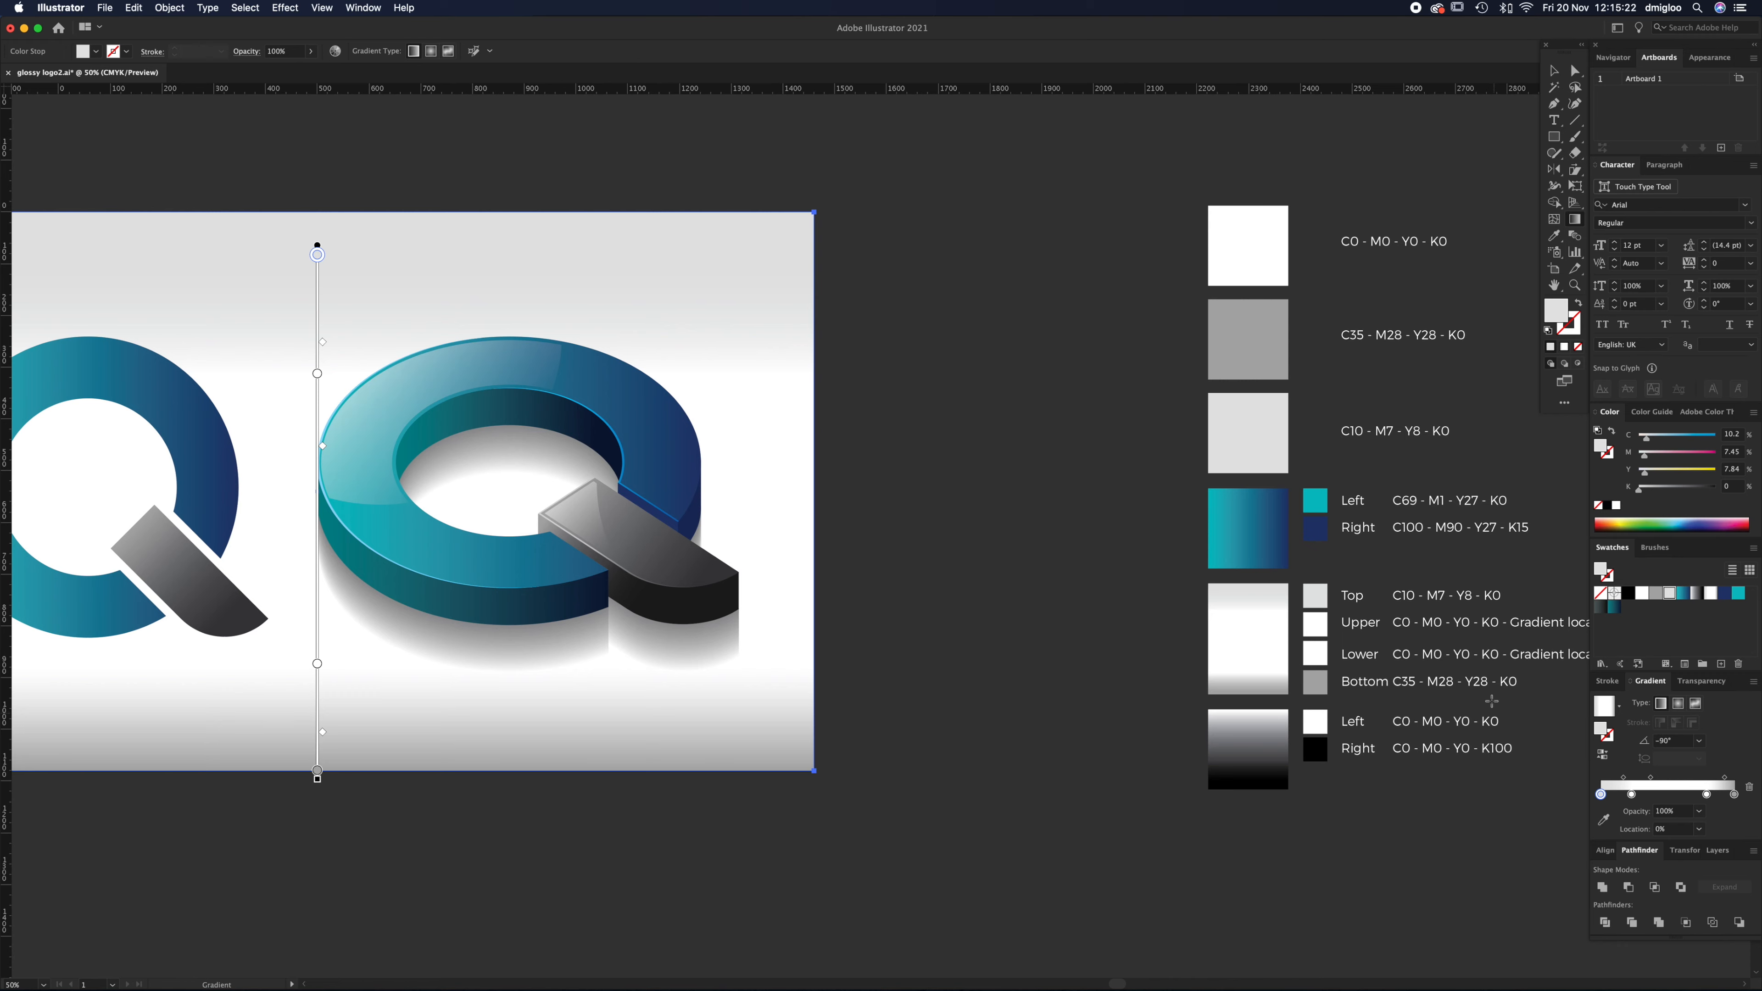
Step: Compare the upper, lower and bottom stops of the background gradient with the listed reference values
scroll(1491, 701, "right", 5)
left_click(1632, 795)
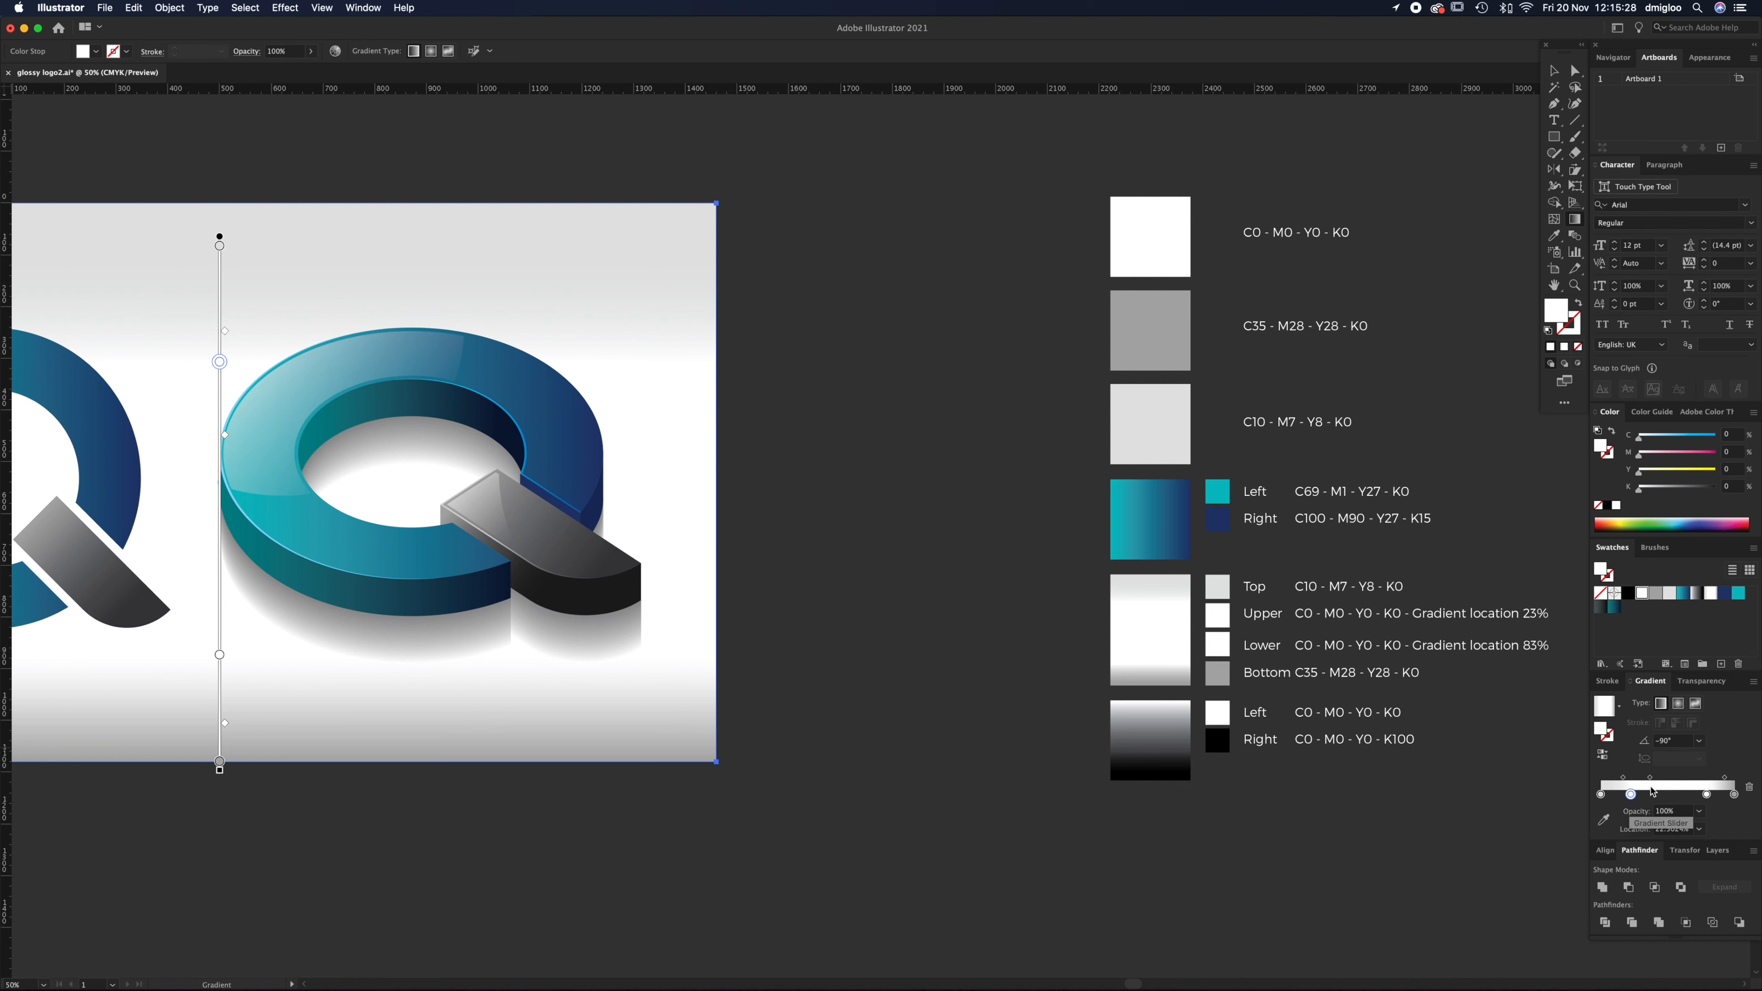
left_click(1707, 794)
left_click(1734, 794)
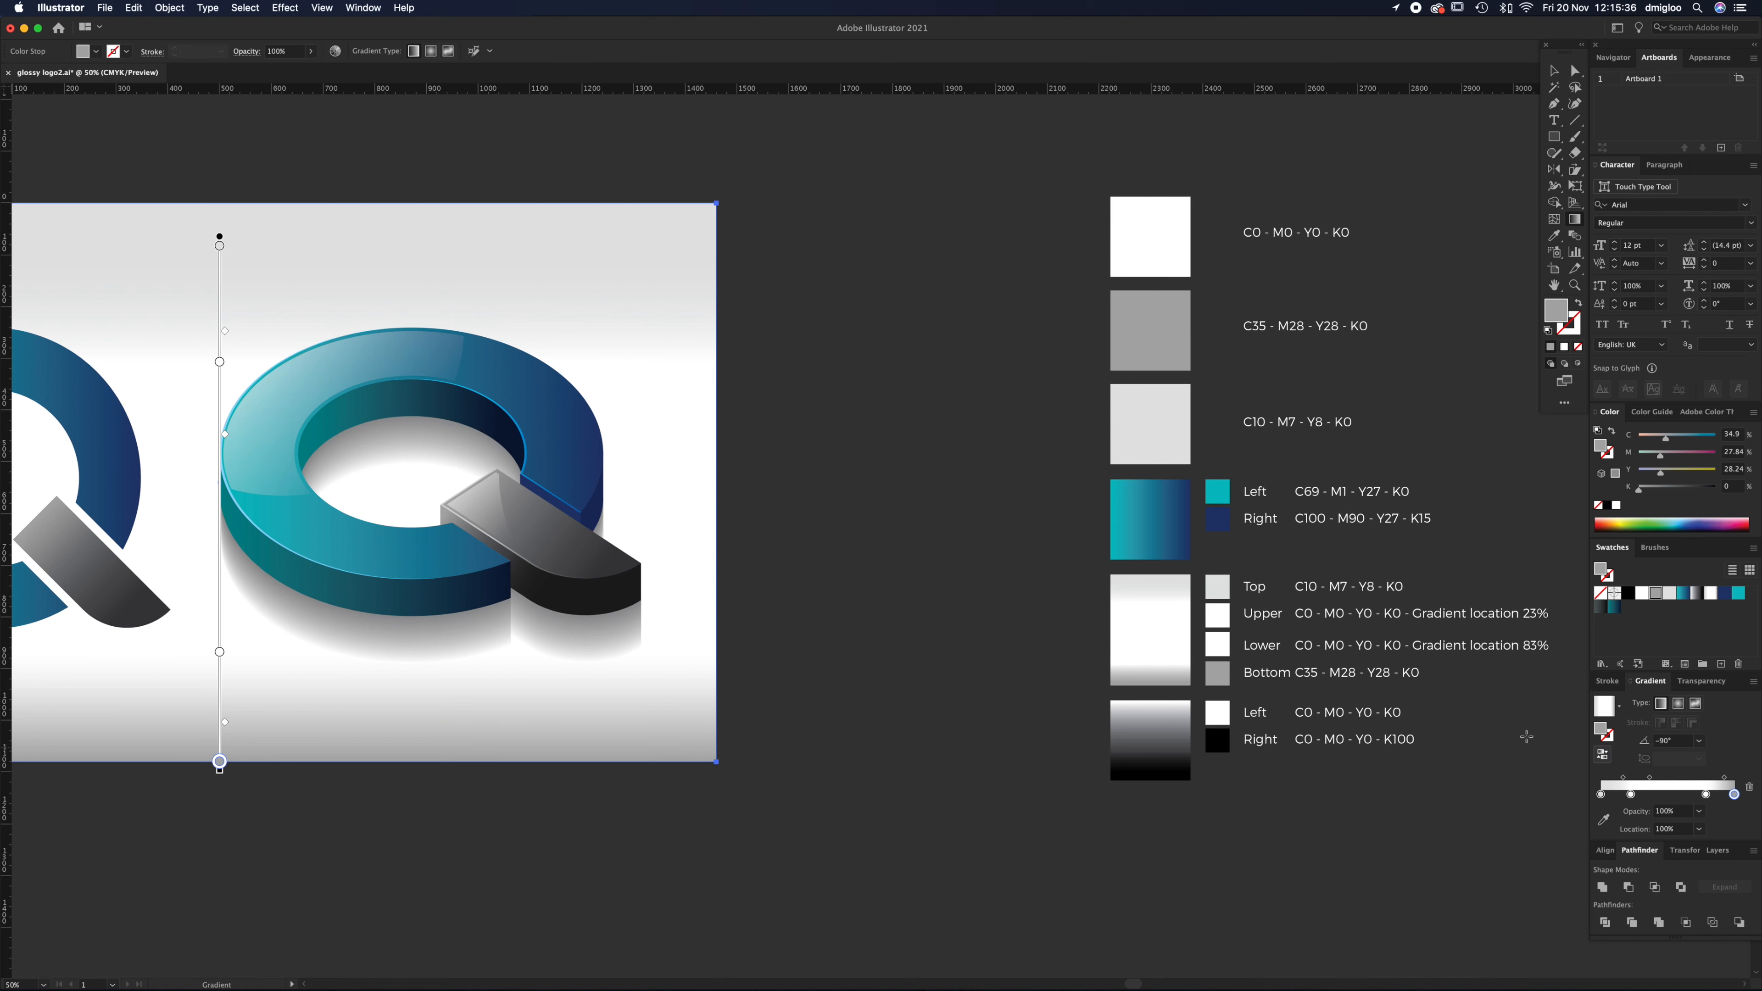
left_click(951, 681)
left_click_drag(517, 676, 1053, 680)
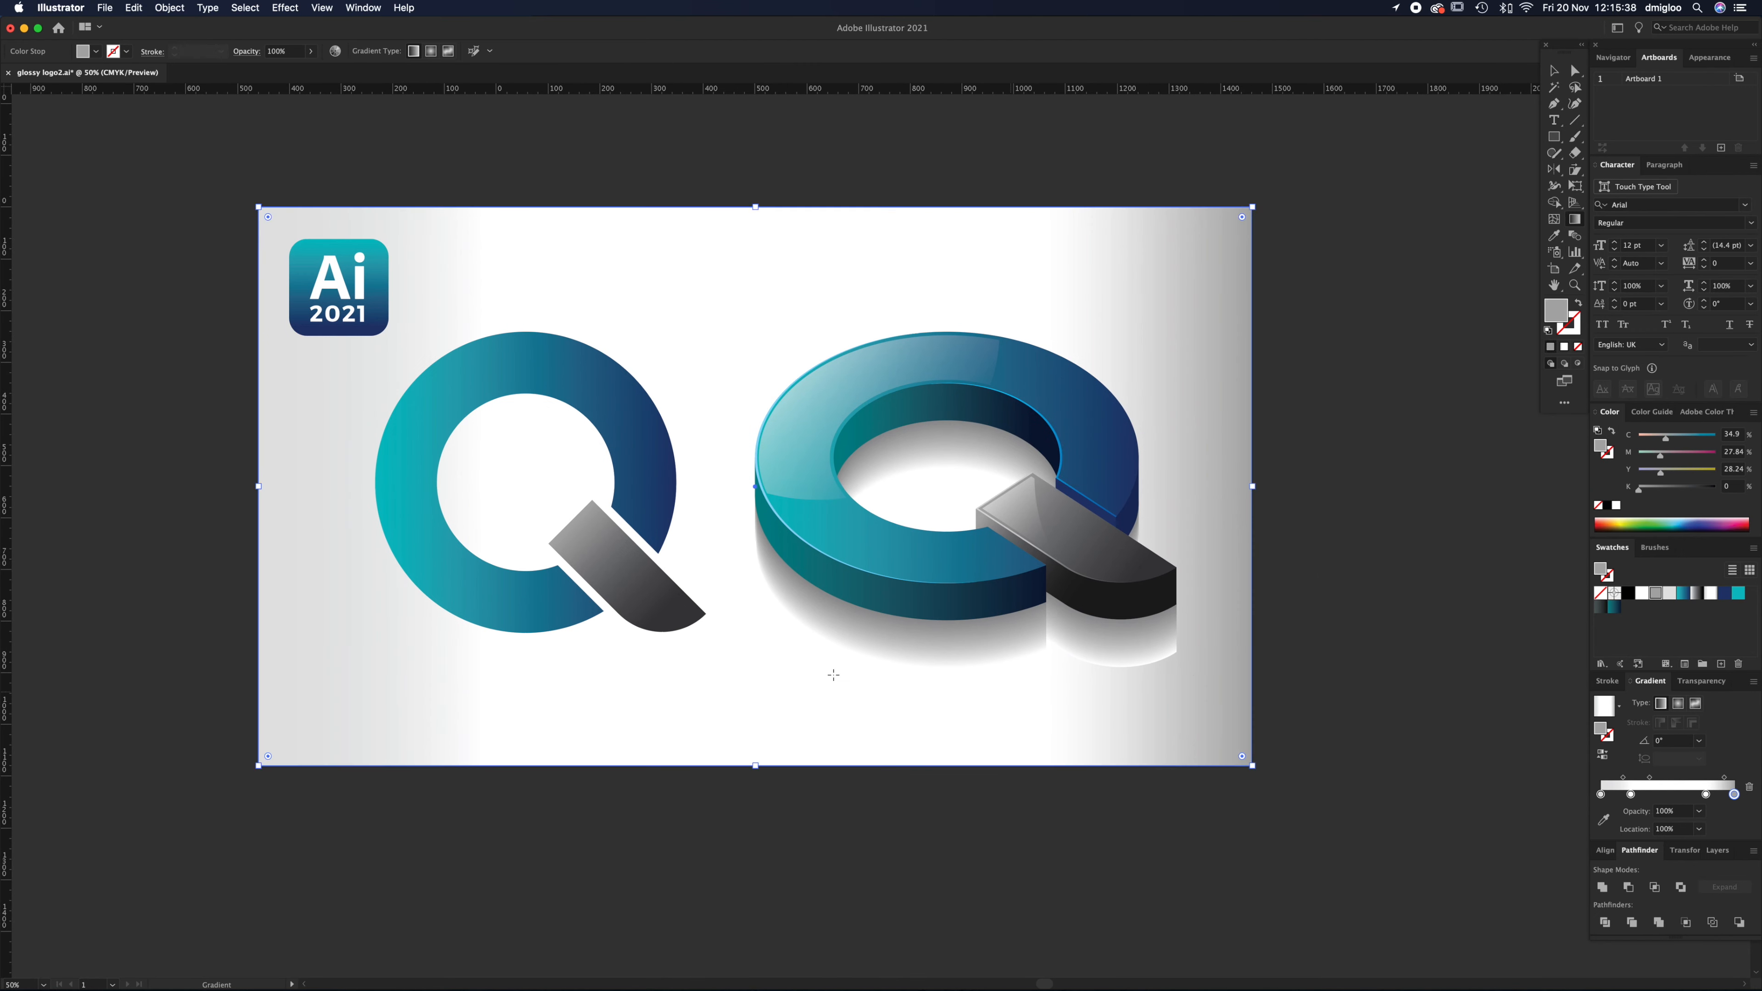
key("super+z")
key("v")
key("super+shift+a")
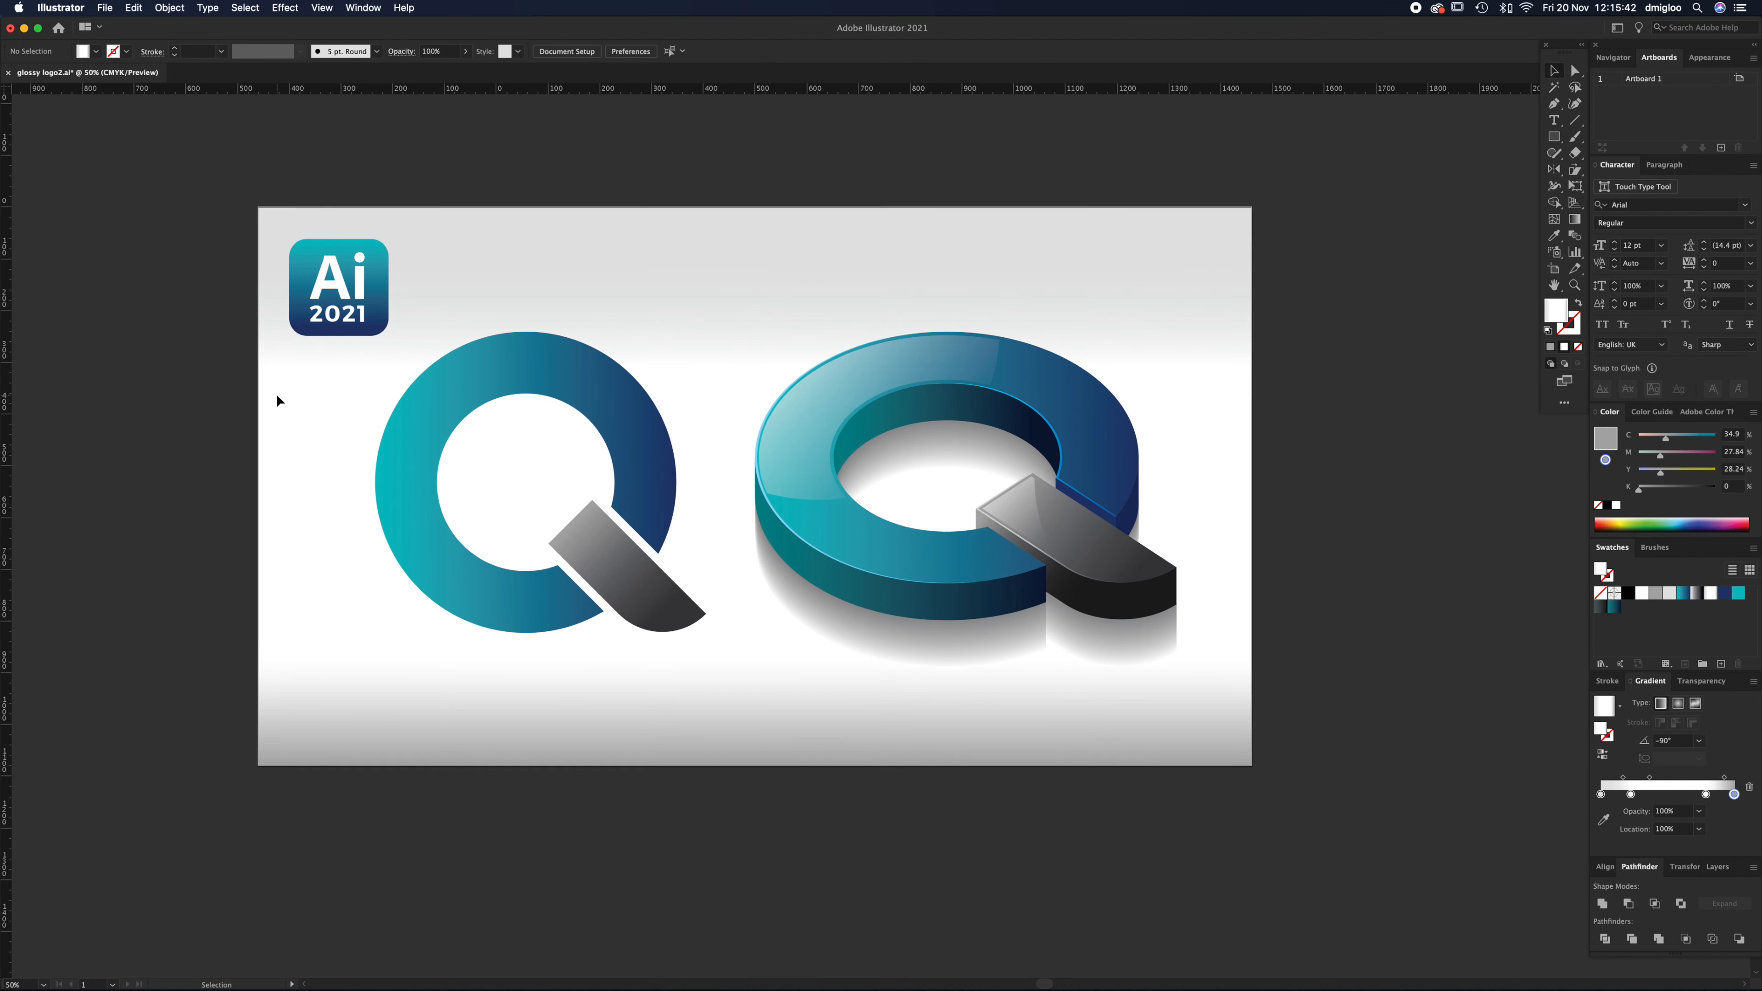
Step: Scale down the flat and 3D example Q logos together and place them at the artboard's left side
left_click_drag(308, 432, 306, 437)
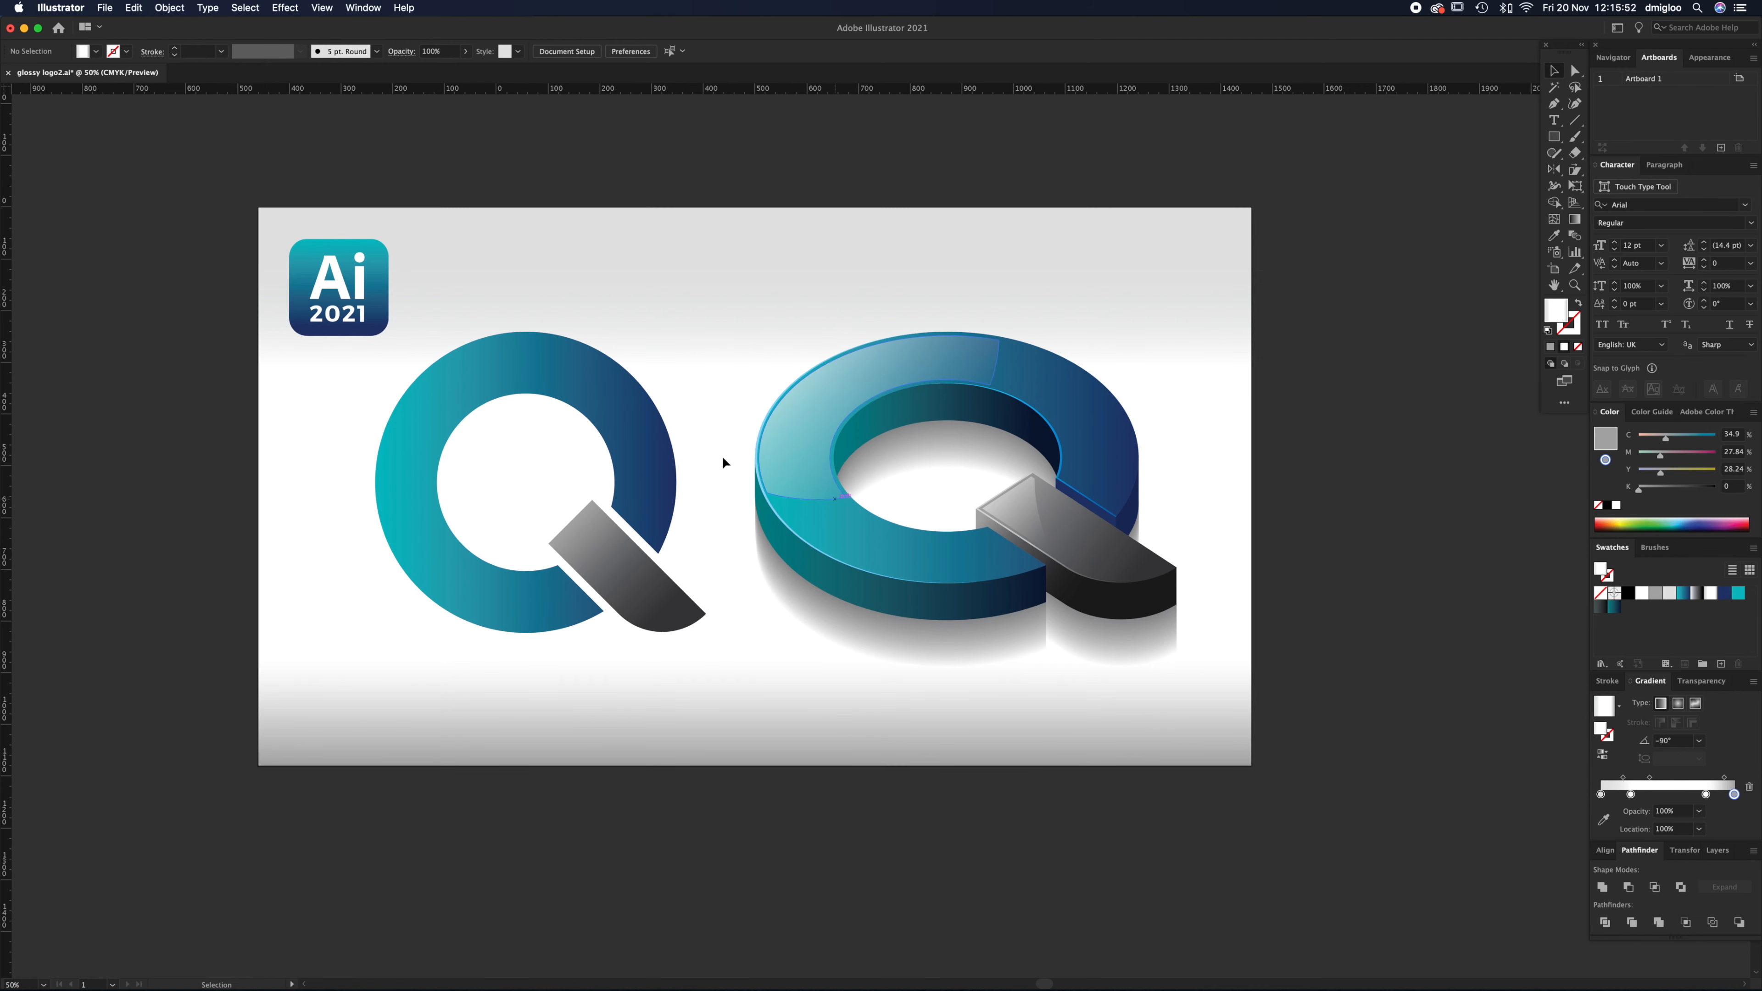
left_click_drag(733, 426, 614, 538)
left_click(150, 653)
Step: Draw a circle about 575 px in diameter in the empty right half of the artboard
key("z")
left_click(627, 581)
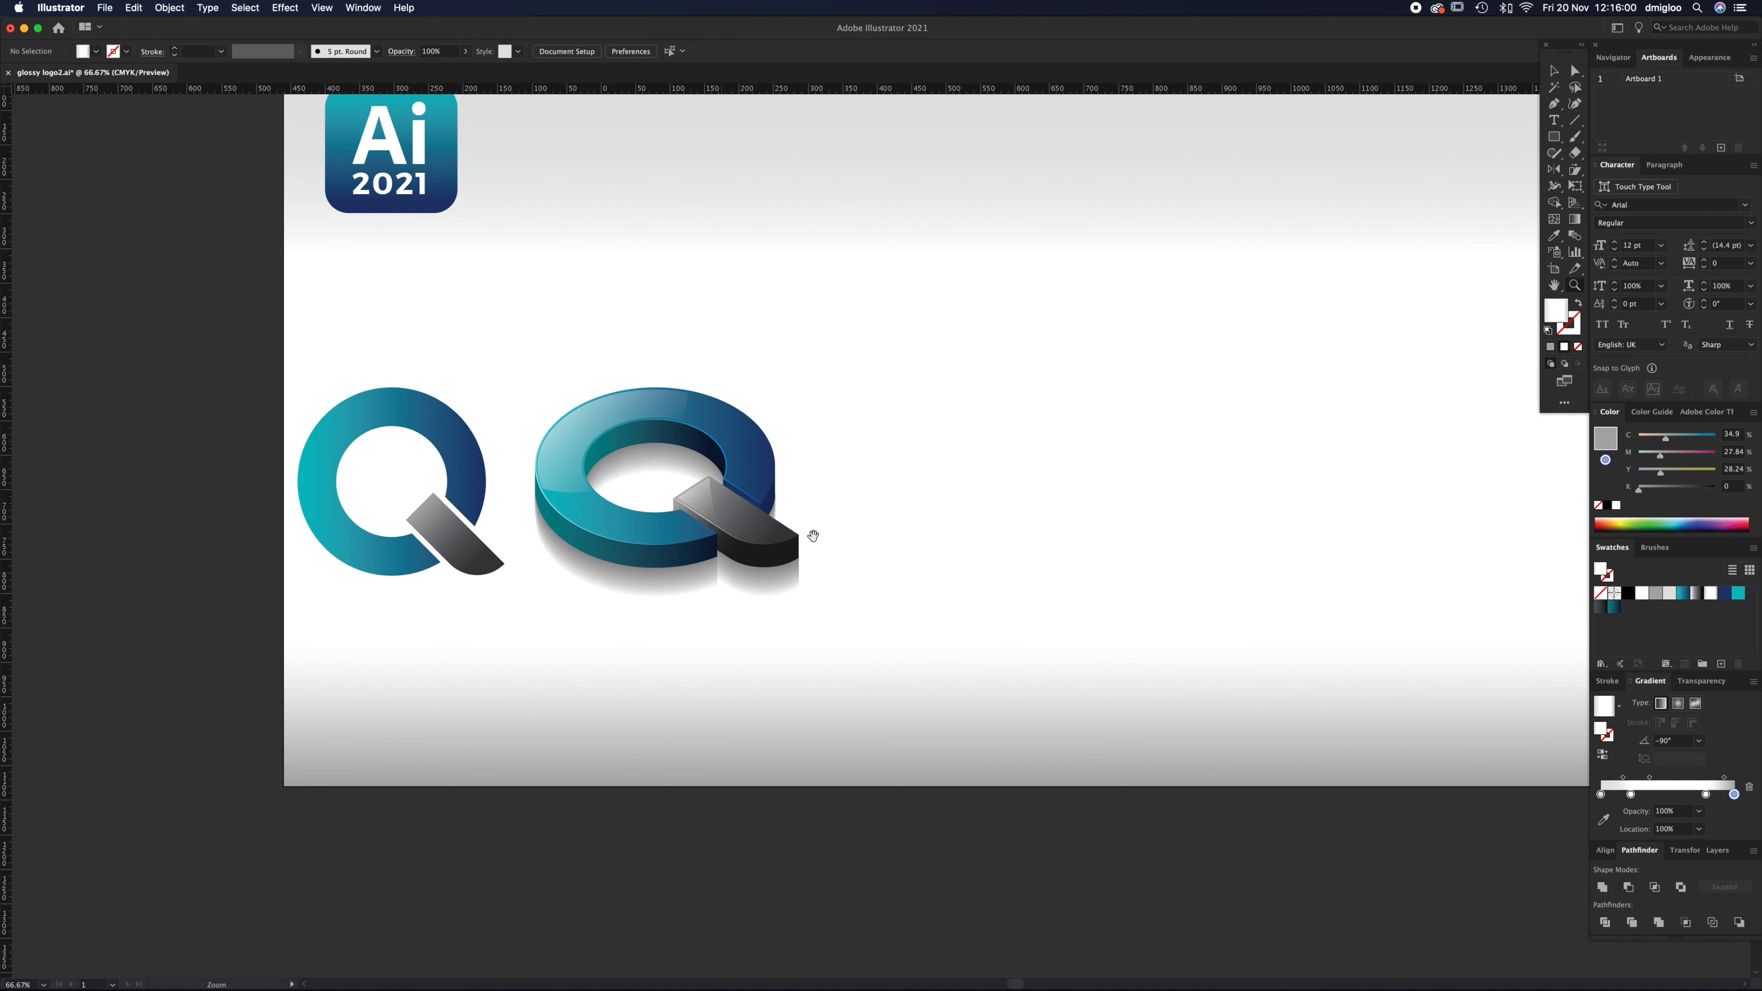
left_click_drag(888, 526, 817, 689)
left_click(1555, 138)
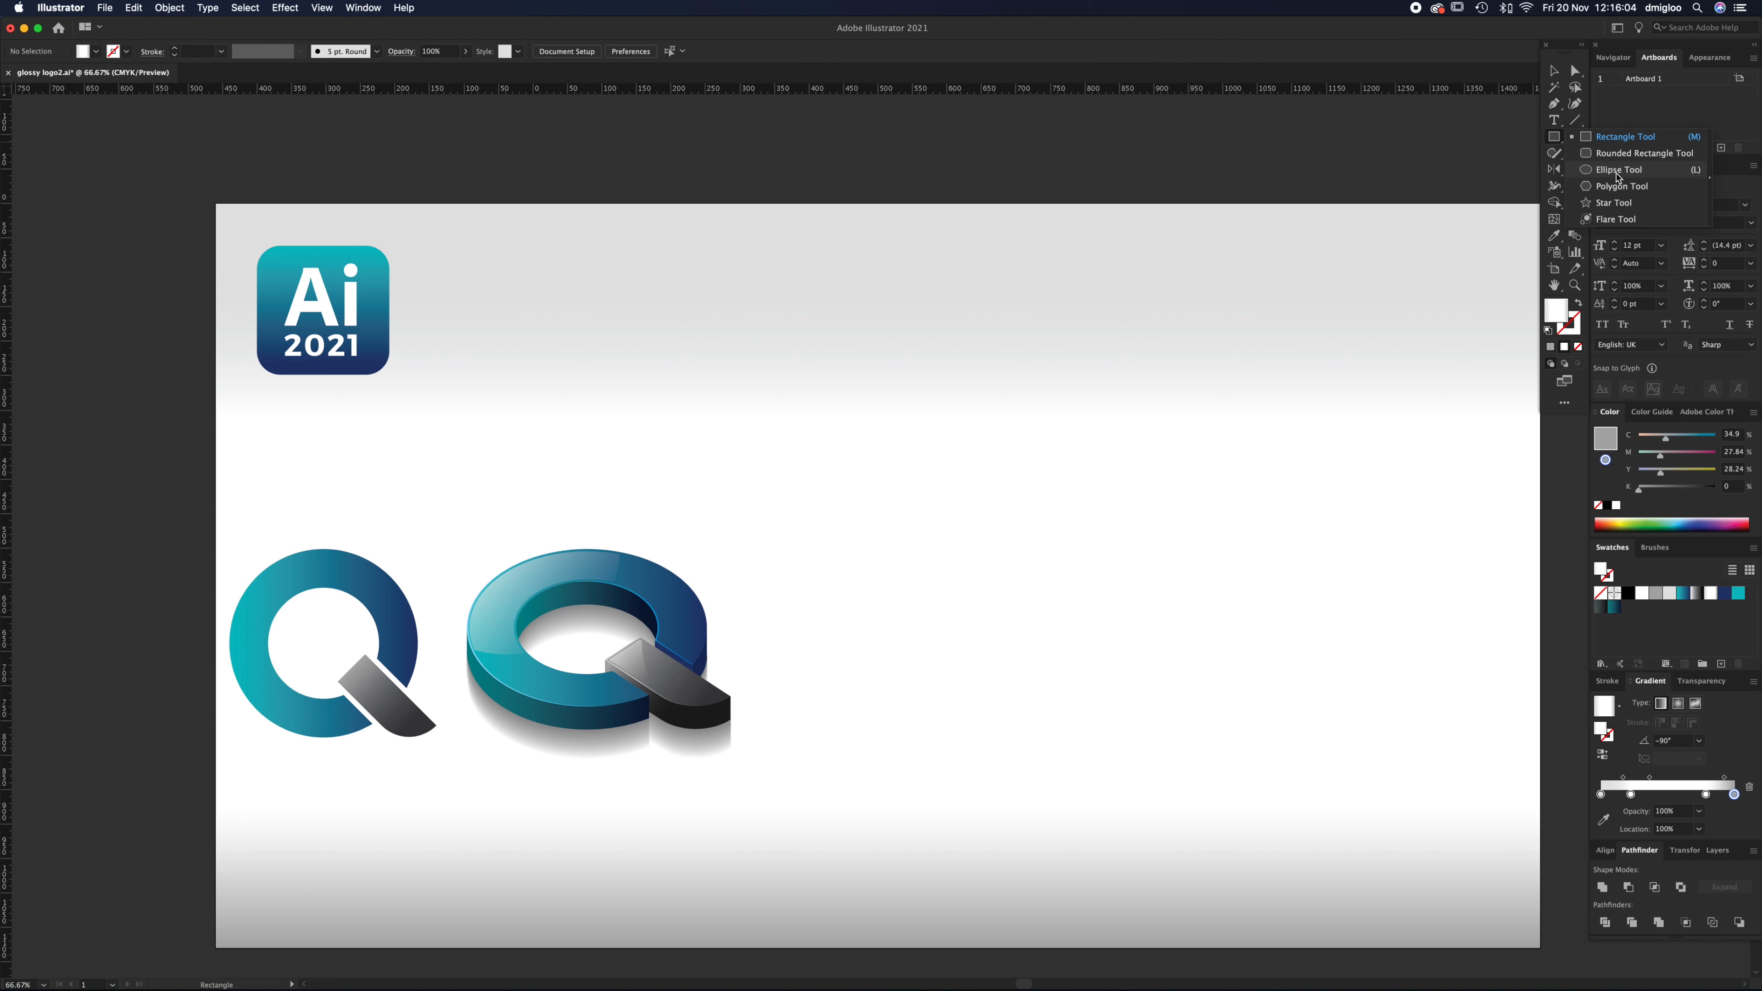
left_click(1617, 174)
left_click_drag(1009, 539, 1172, 610)
left_click_drag(1269, 551, 1322, 557)
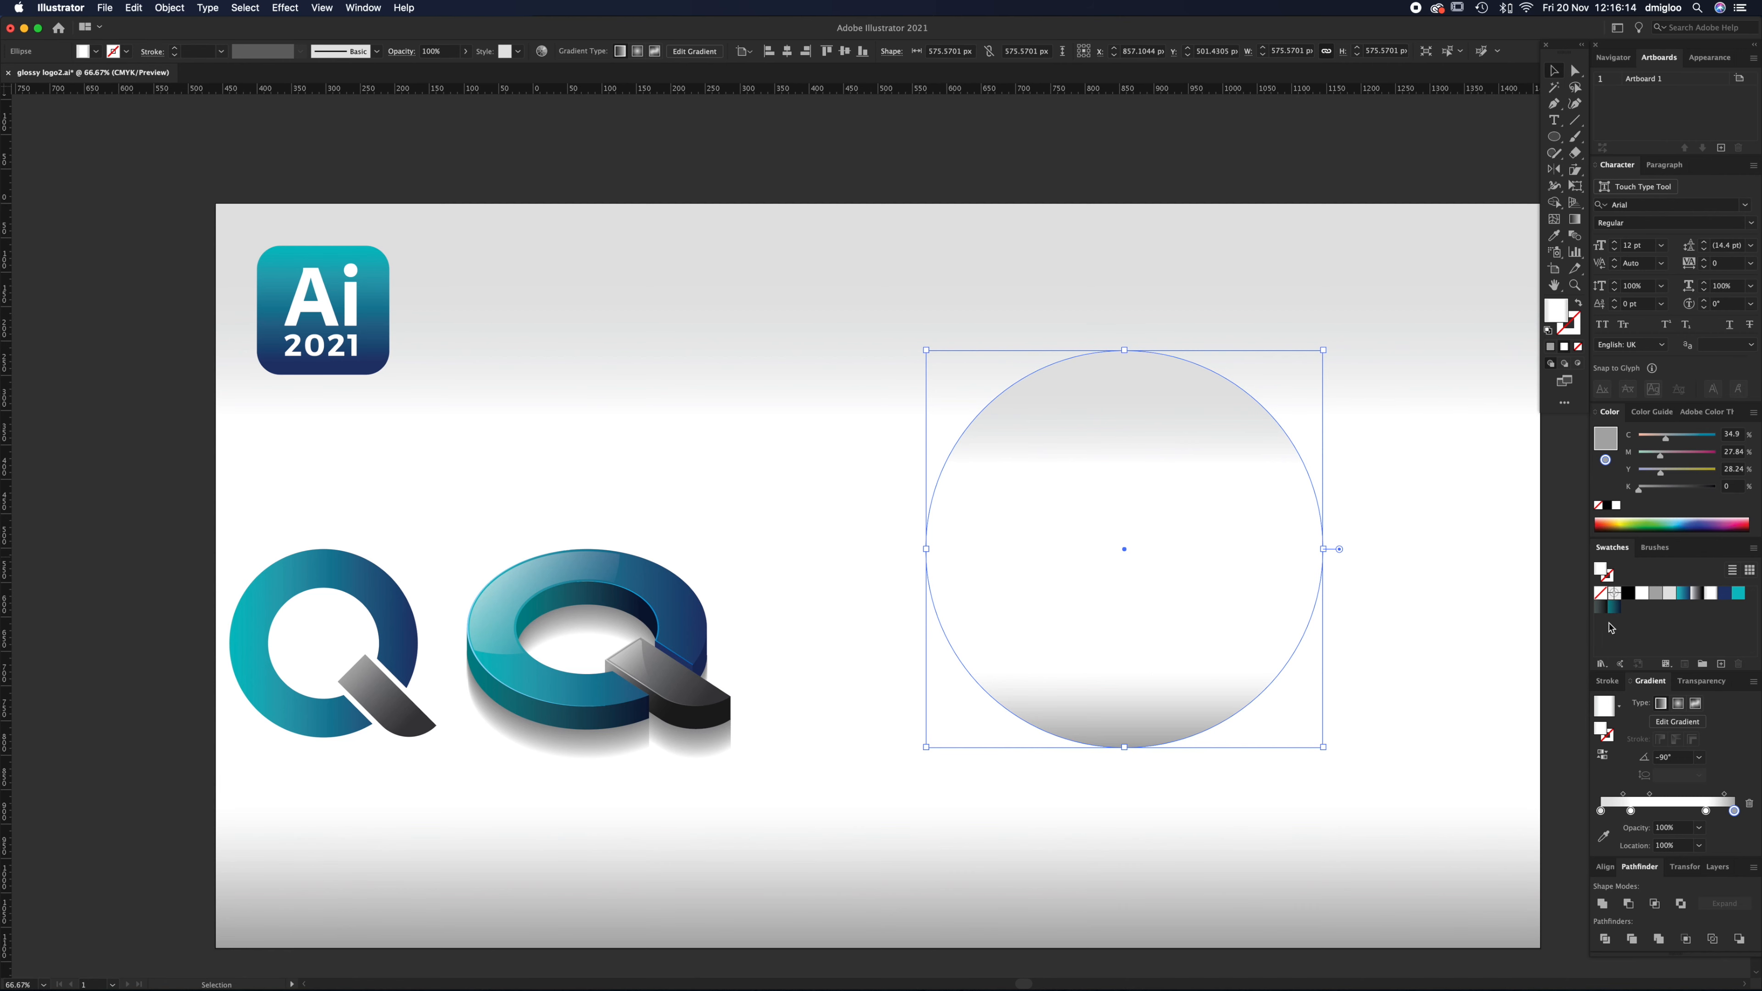
Step: Give the circle a black stroke and no fill
left_click(1629, 593)
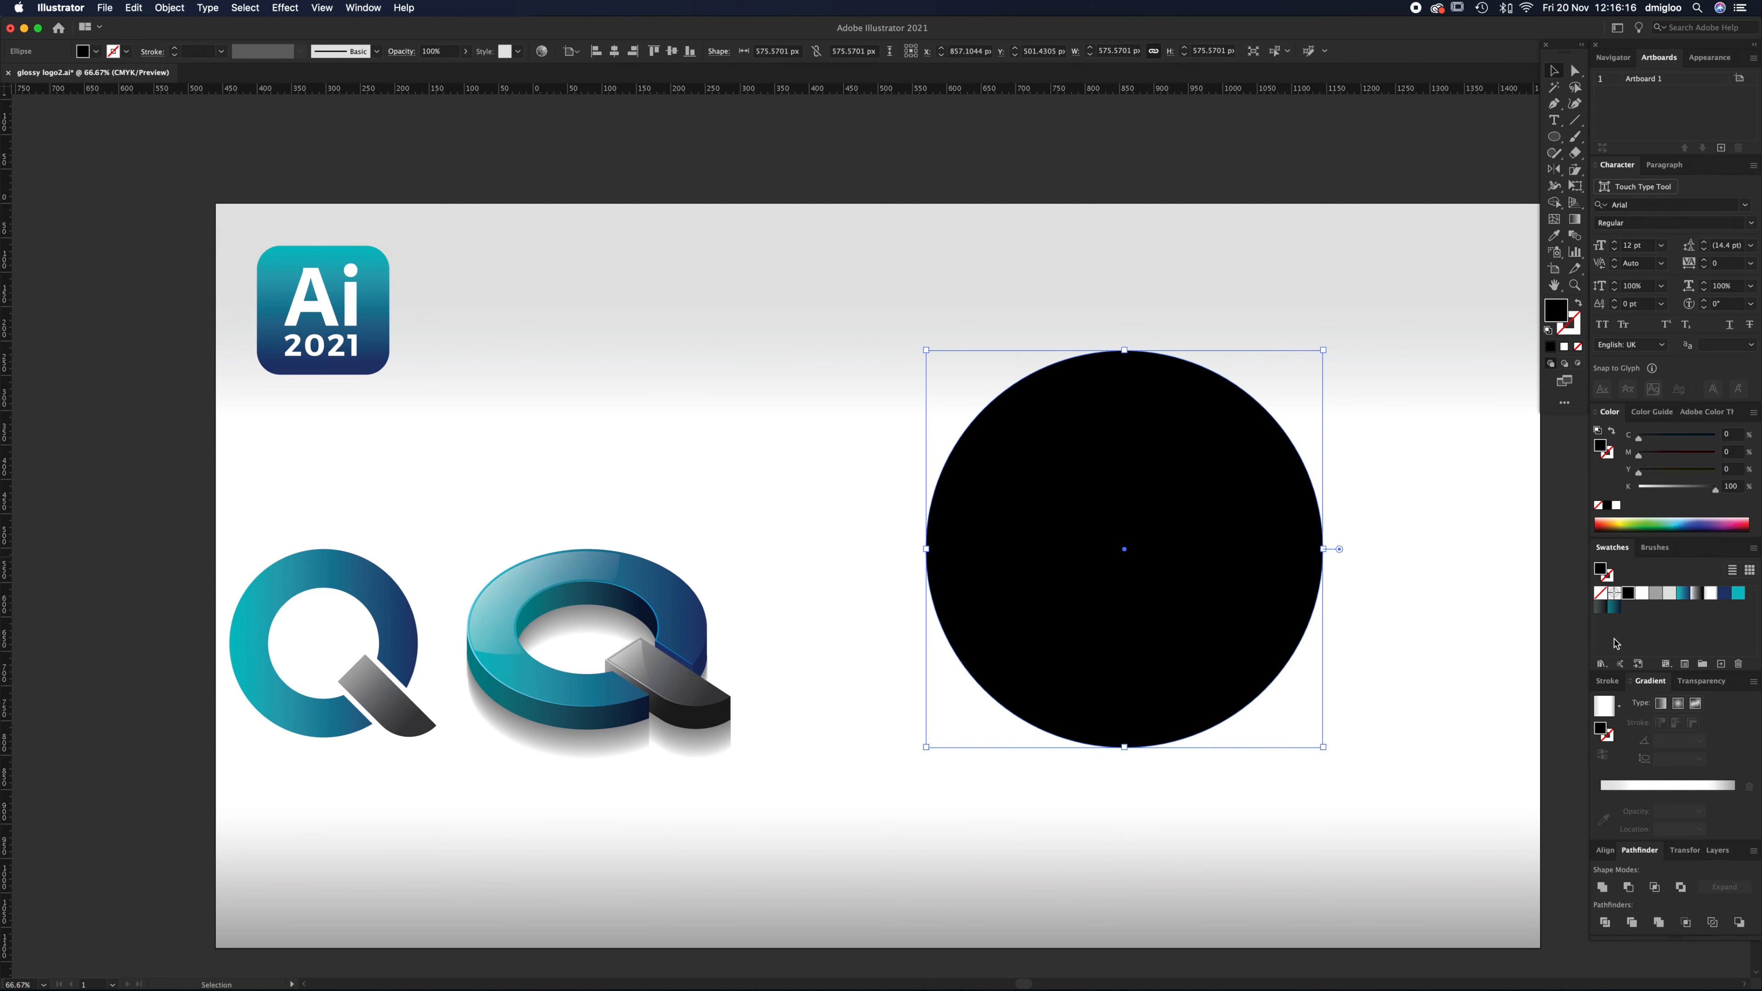
left_click_drag(1558, 316, 1572, 331)
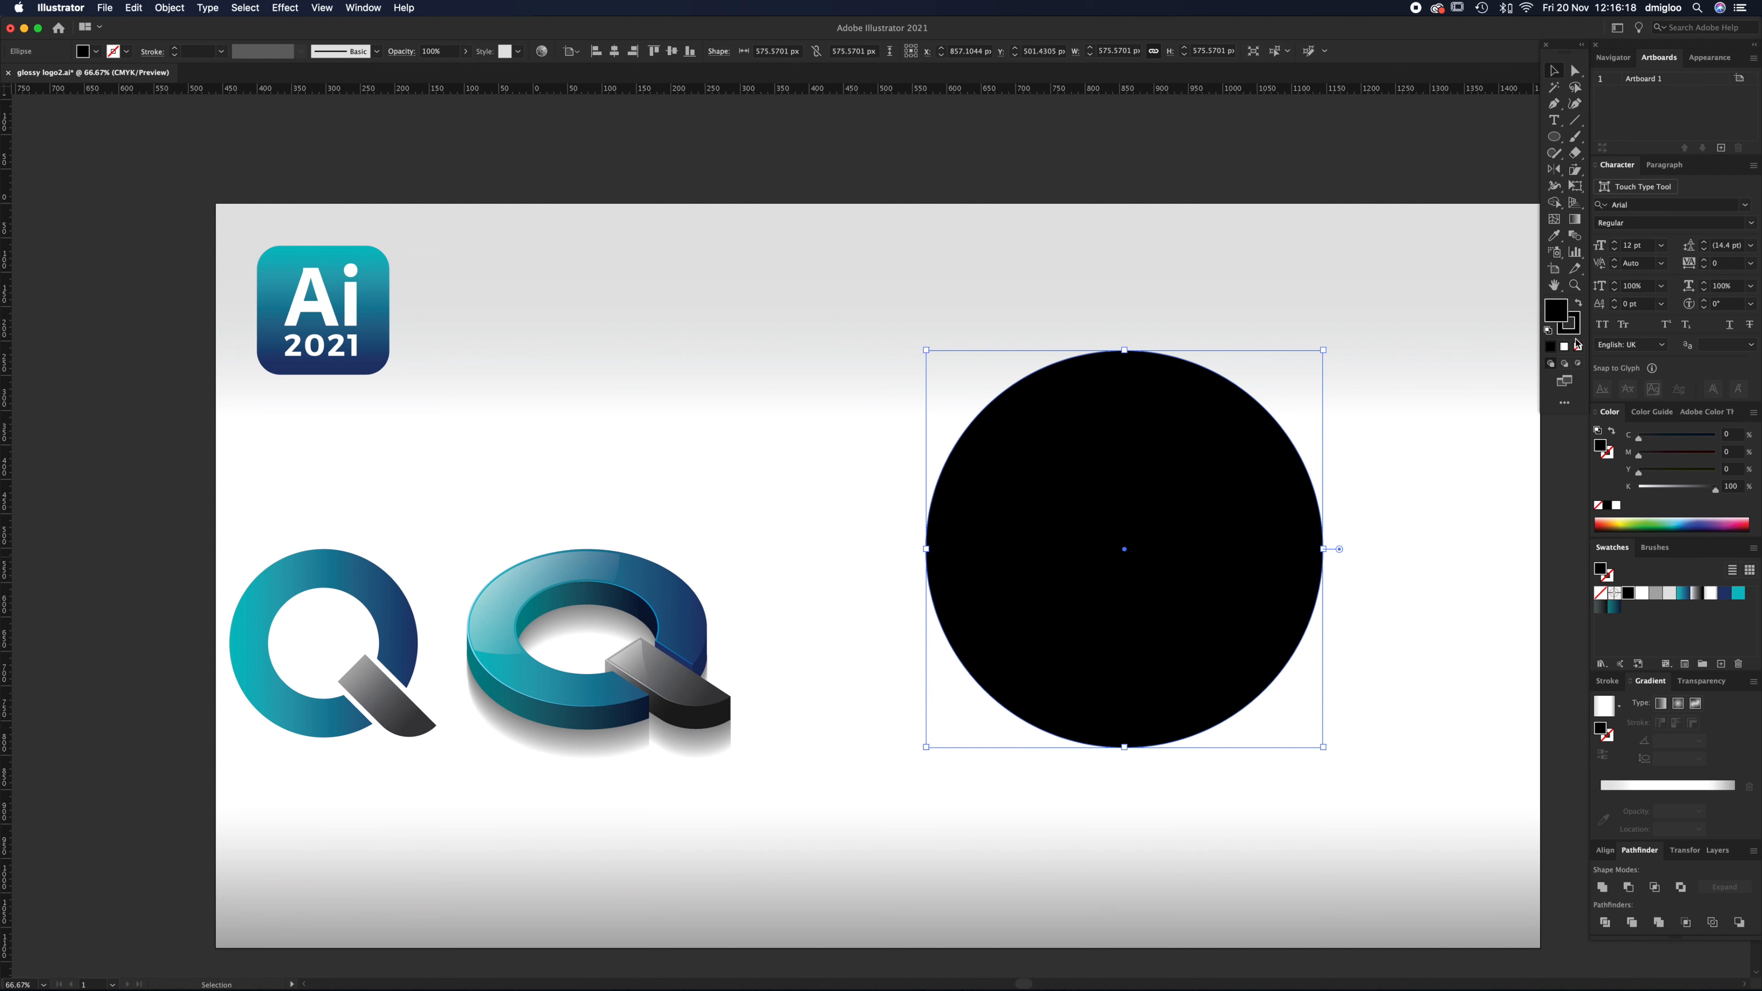
left_click(1600, 506)
left_click(1574, 332)
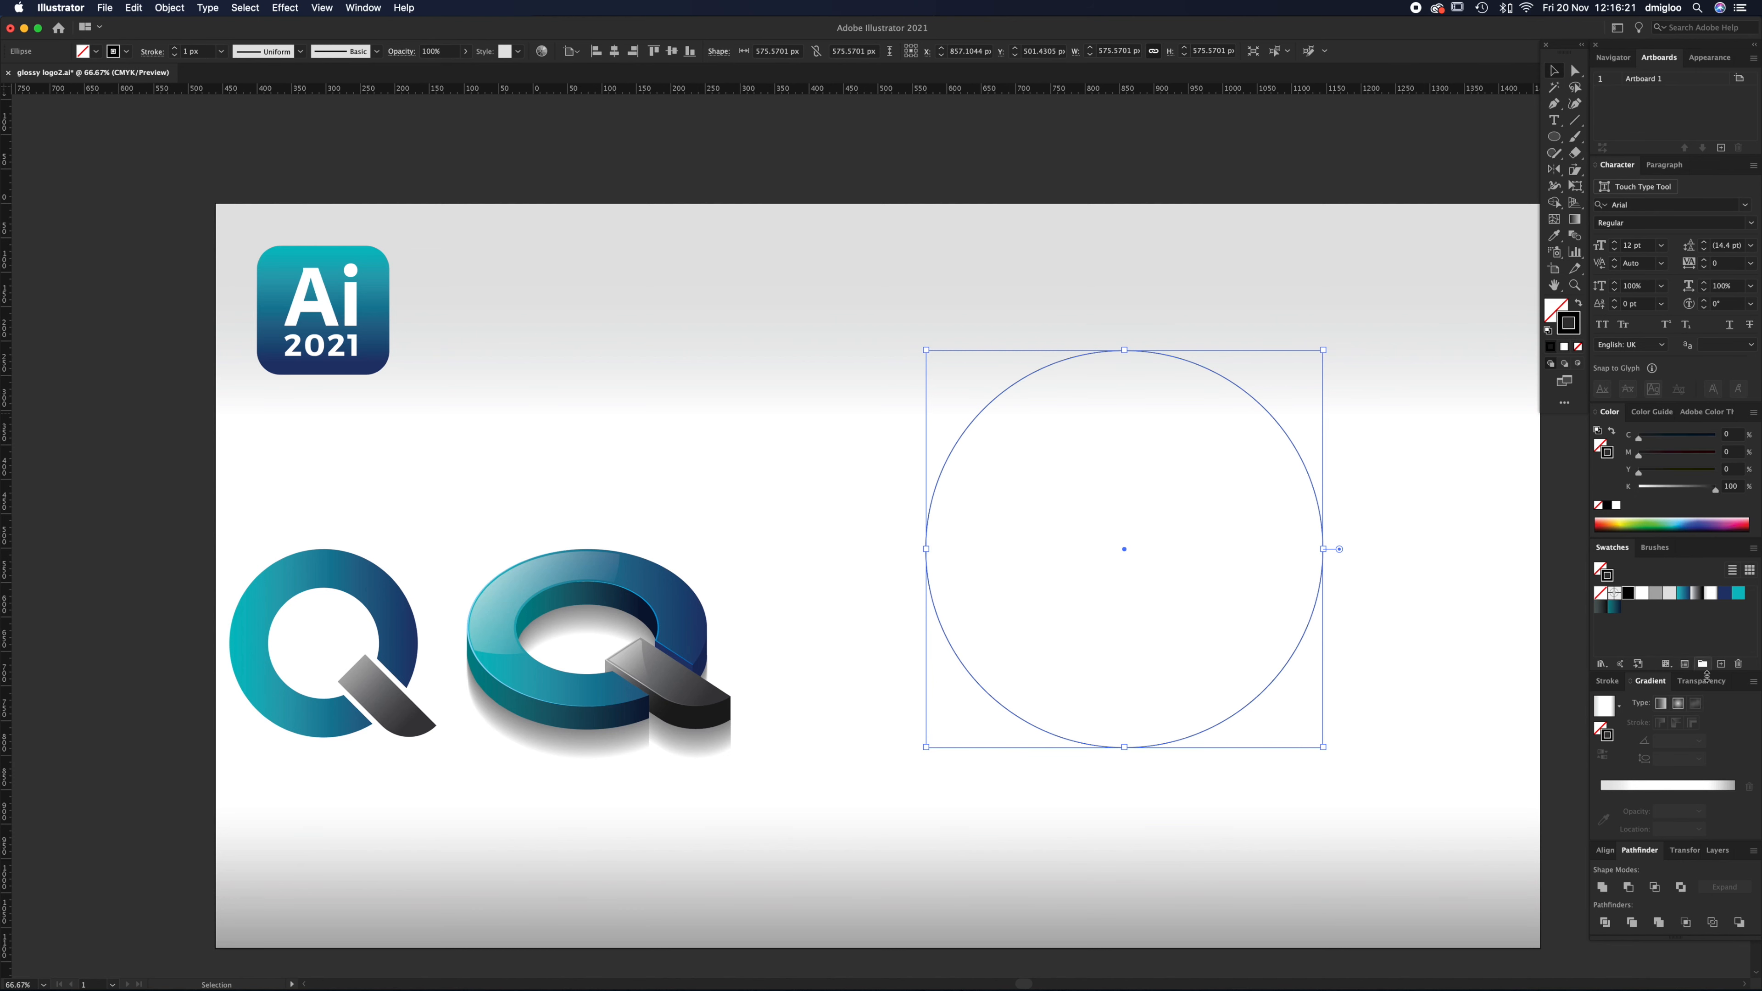
Step: Set the circle's stroke weight to 150 px
left_click(1607, 681)
left_click(1678, 707)
type("150")
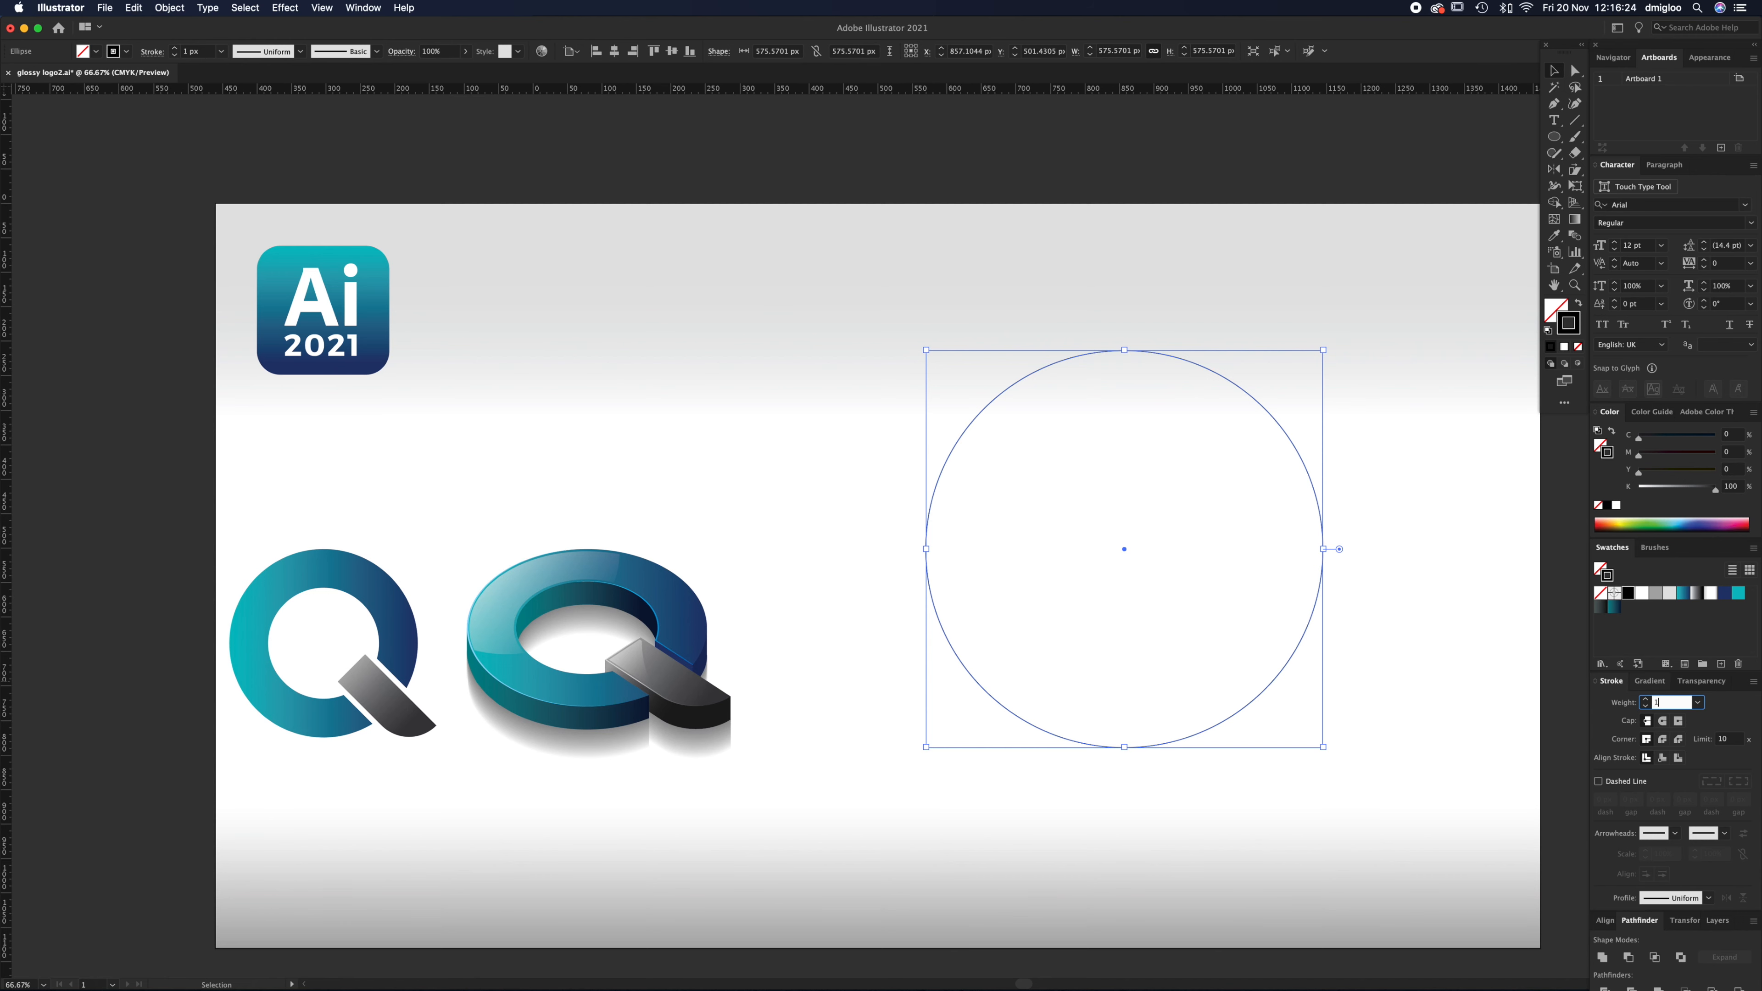
key("Return")
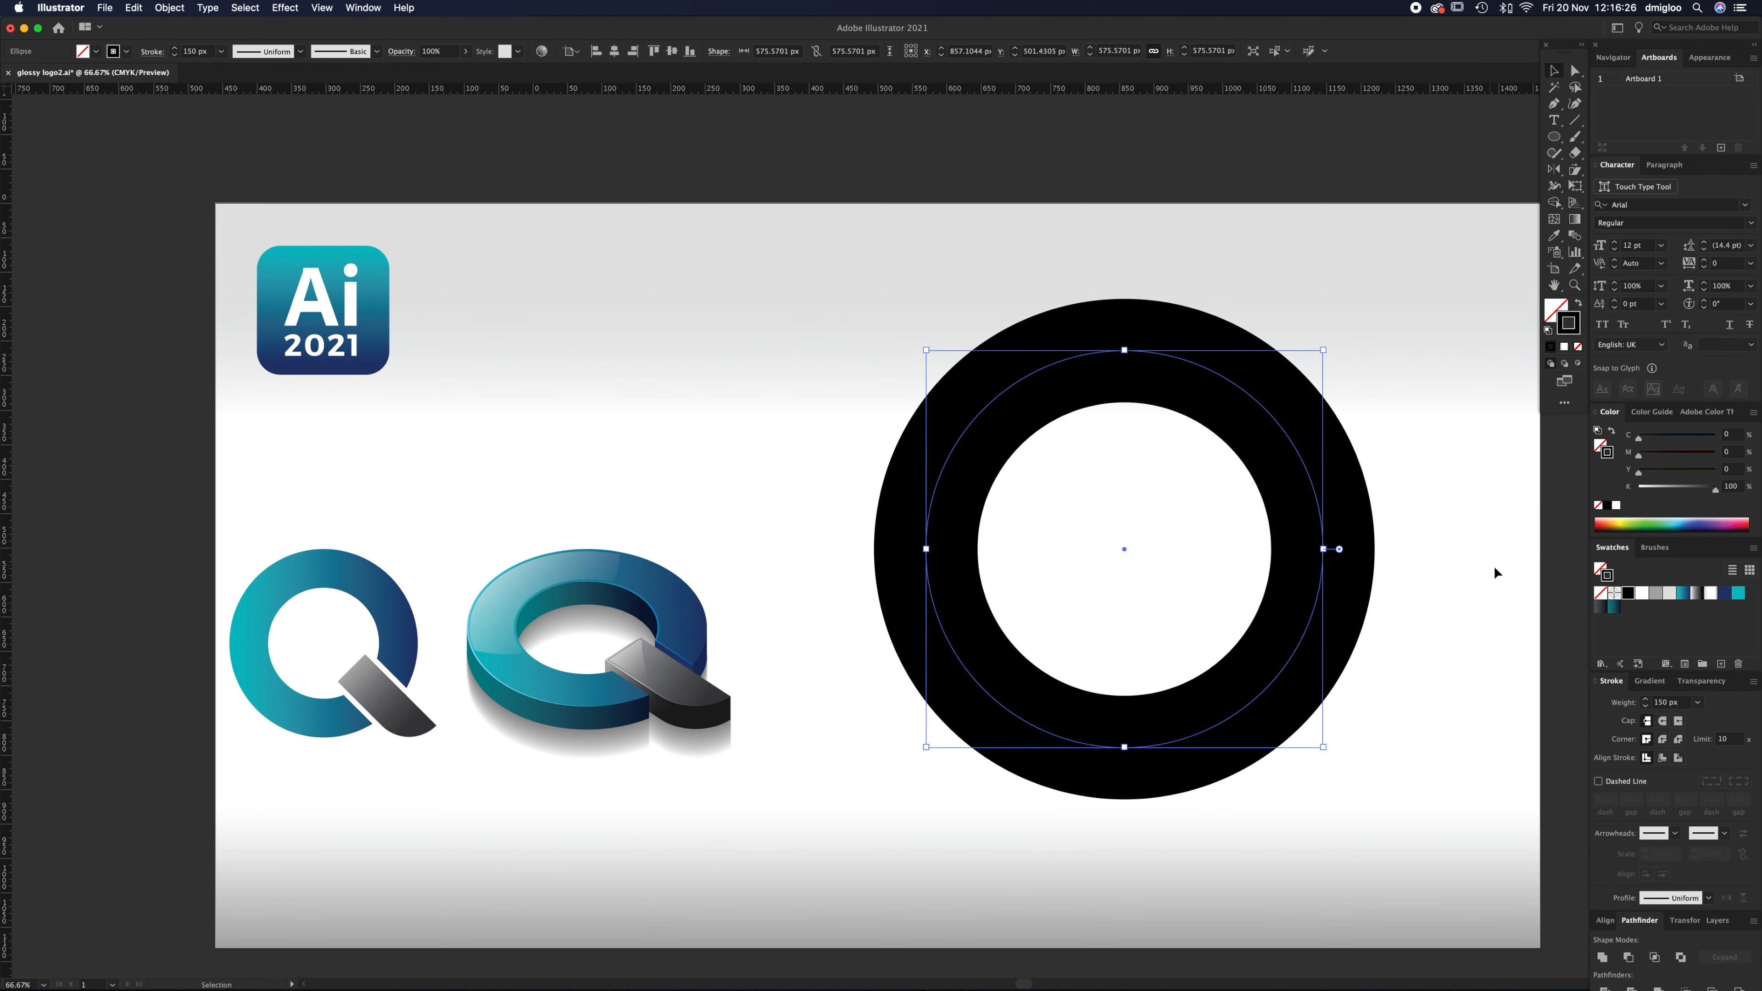
Step: Set the circle's stroke weight to 120 px
left_click(1673, 703)
type("120")
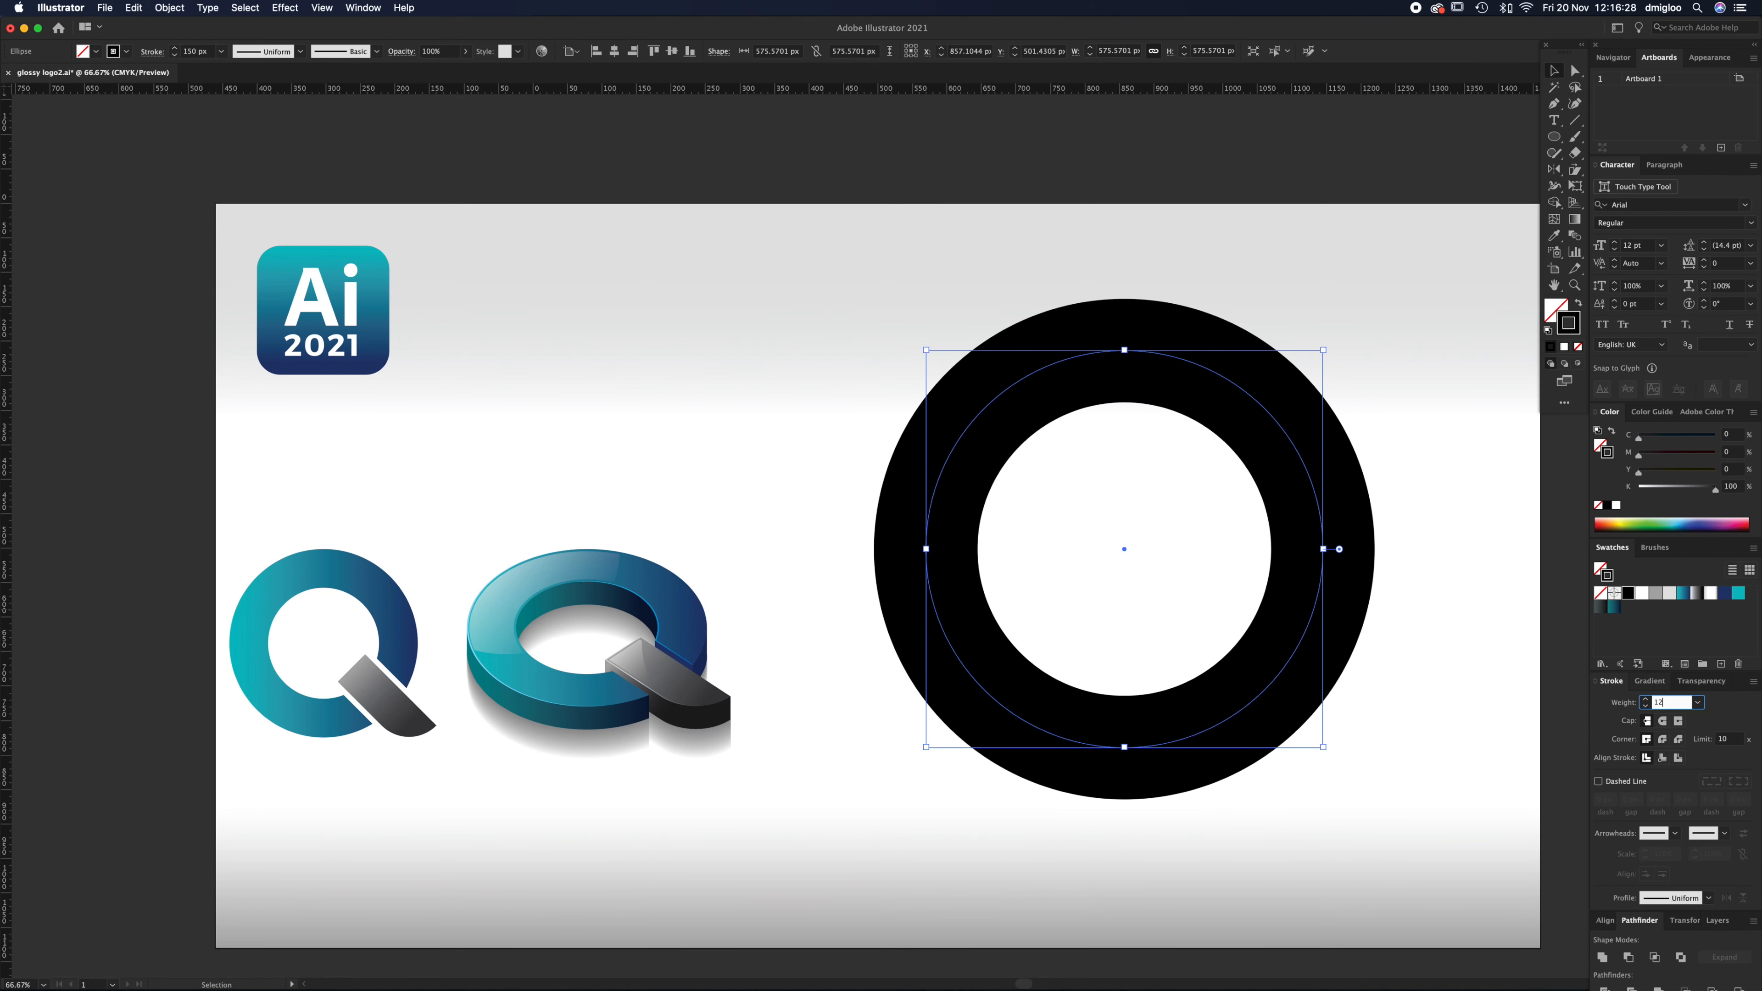
key("Return")
left_click(1411, 647)
Step: Draw a 45° line about 212 px wide and high across the ring's lower right as the Q's tail
left_click_drag(1206, 634, 1321, 702)
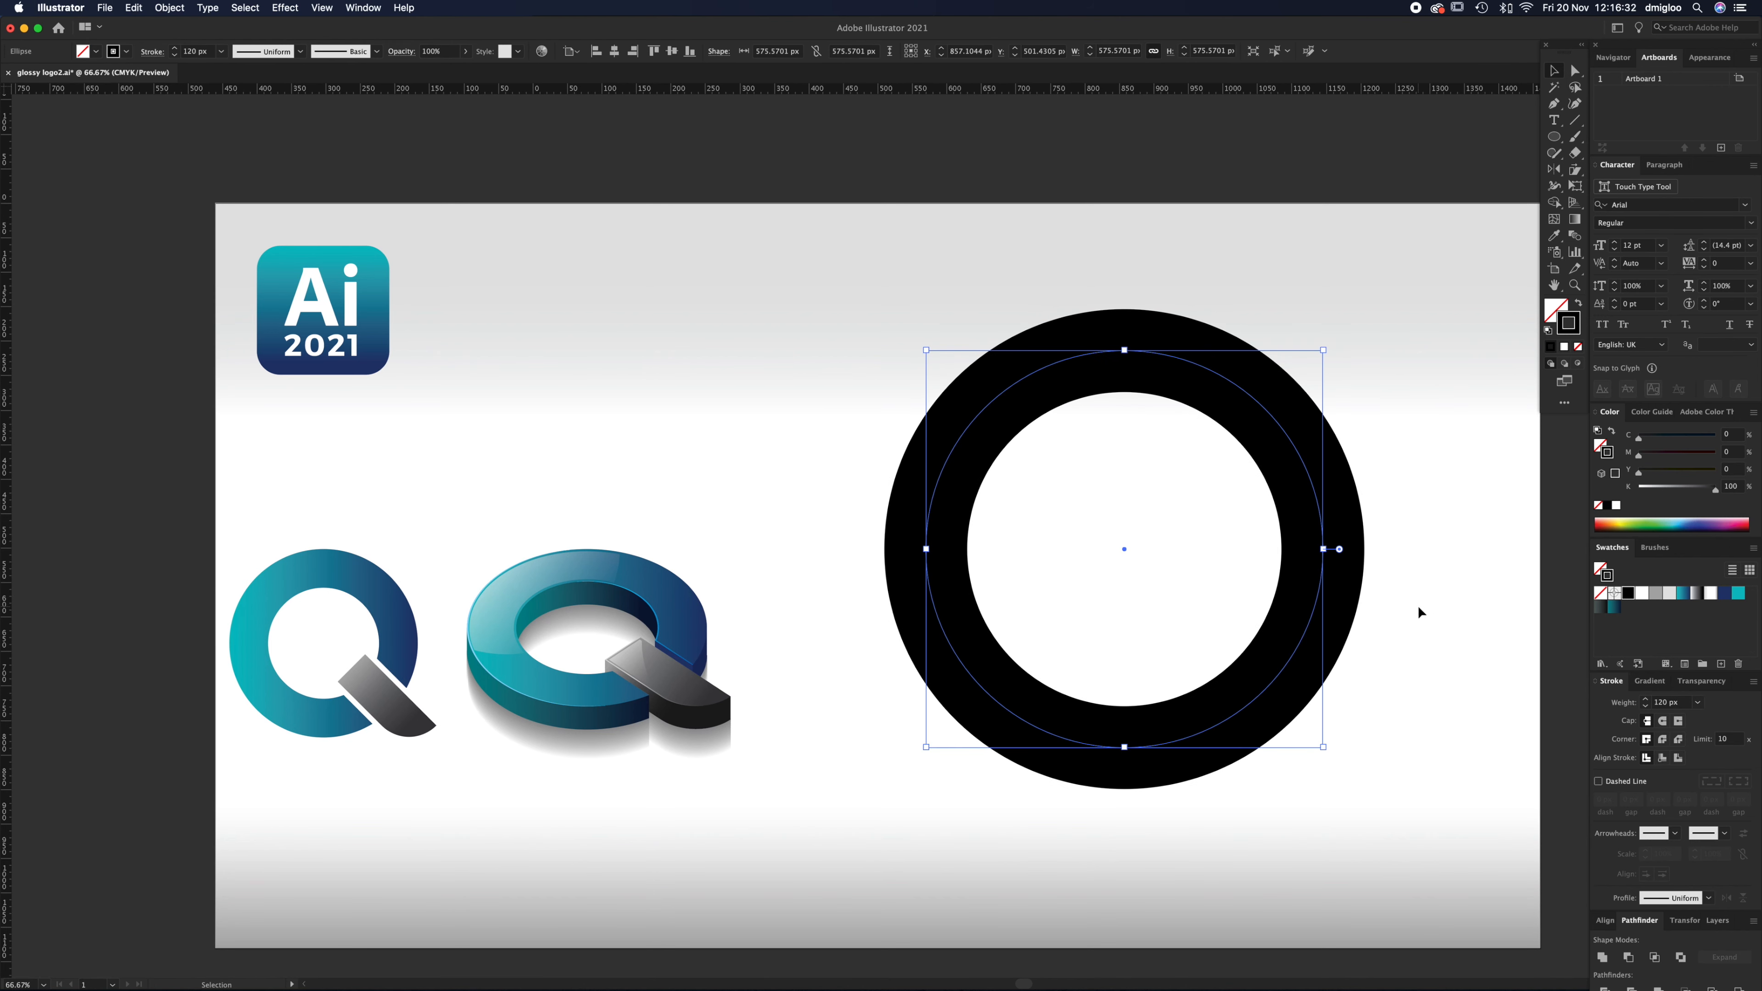
left_click(1577, 121)
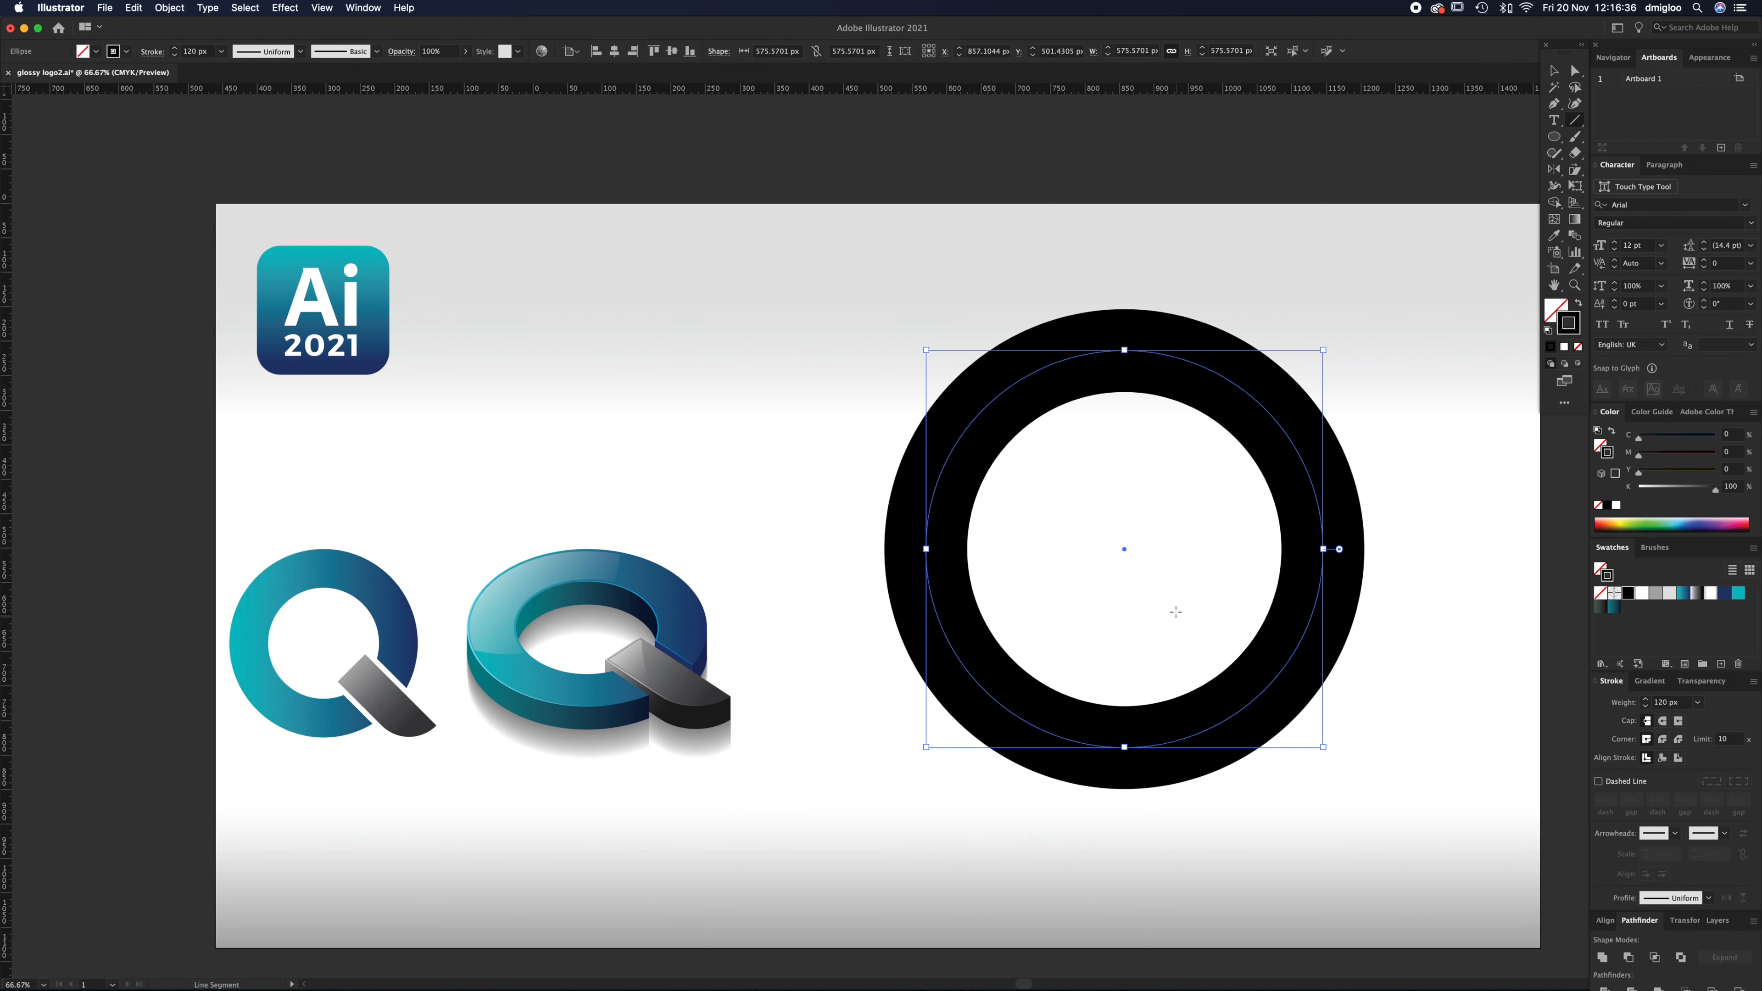
mouse_move(1171, 610)
left_mouse_down()
mouse_move(1275, 688)
mouse_move(1337, 783)
mouse_move(1319, 792)
left_mouse_up()
key("v")
left_click(1433, 675)
Step: Set the stroke weight of both the circle and the diagonal tail line to 150 px
left_click_drag(1434, 674, 1113, 783)
left_click(1685, 706)
type("150")
key("Return")
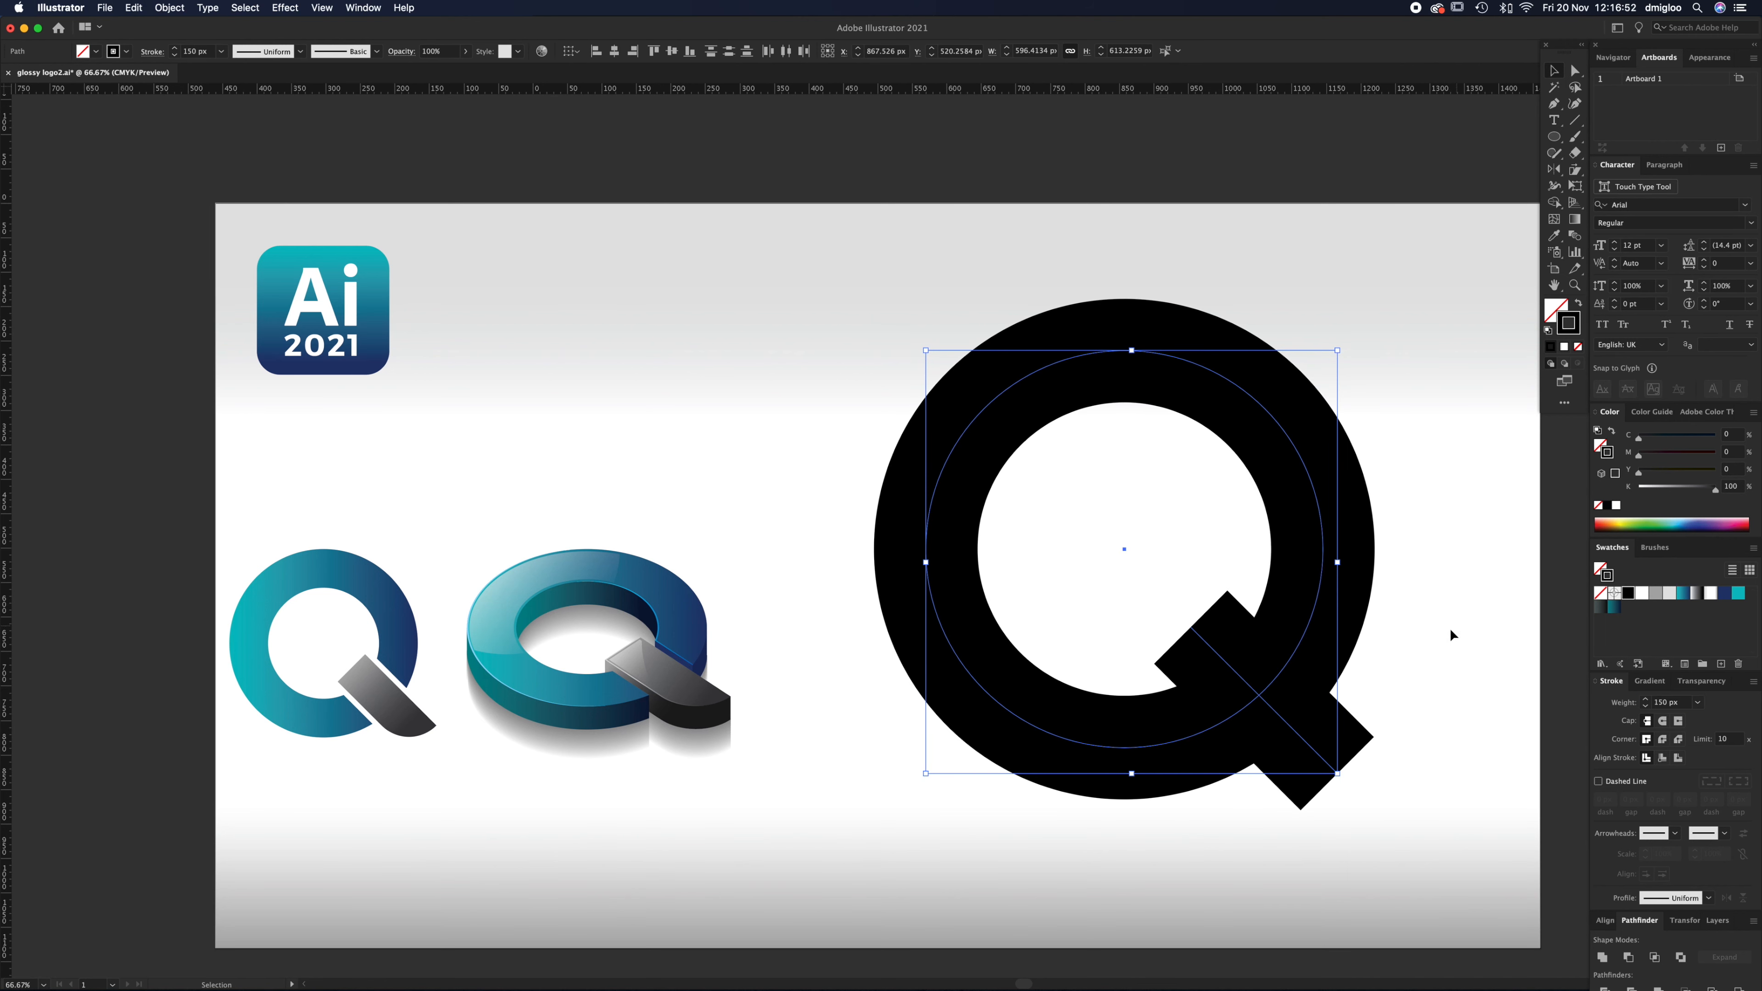
left_click(1436, 674)
left_click_drag(1447, 630, 1102, 824)
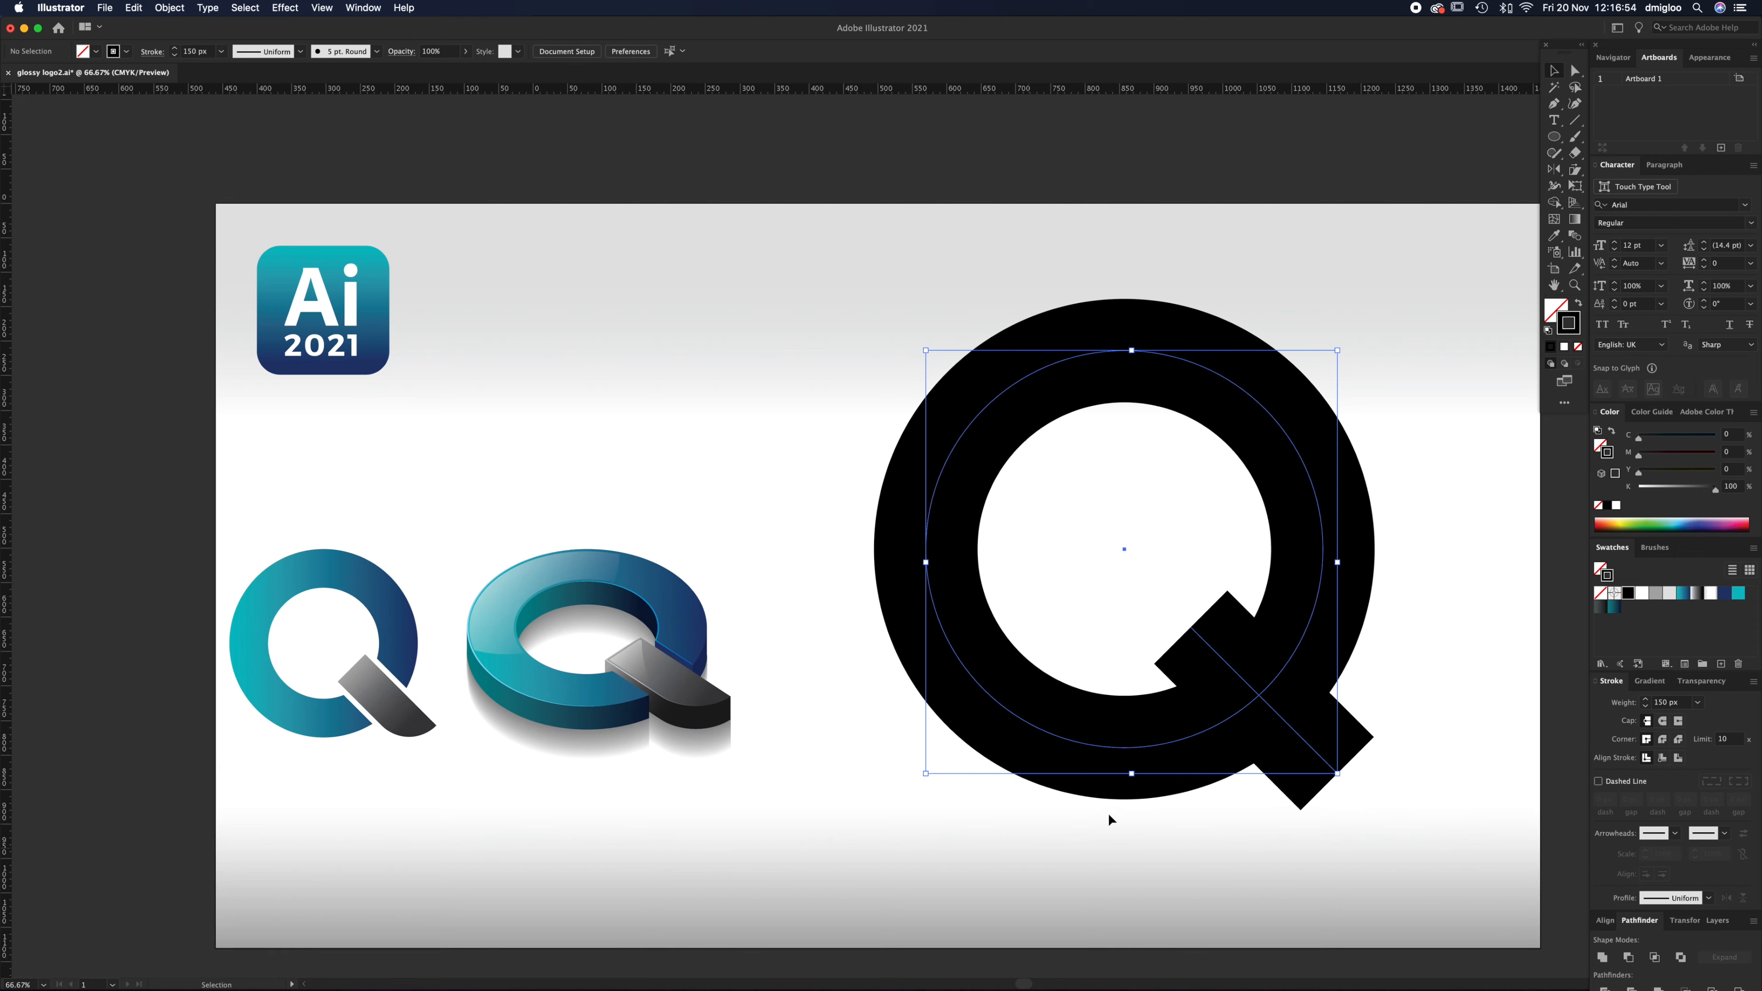
Step: Select the diagonal tail line and show the artwork in outline mode around its crossing with the circle
key("z")
left_click(1202, 708)
left_click_drag(944, 525, 1078, 461)
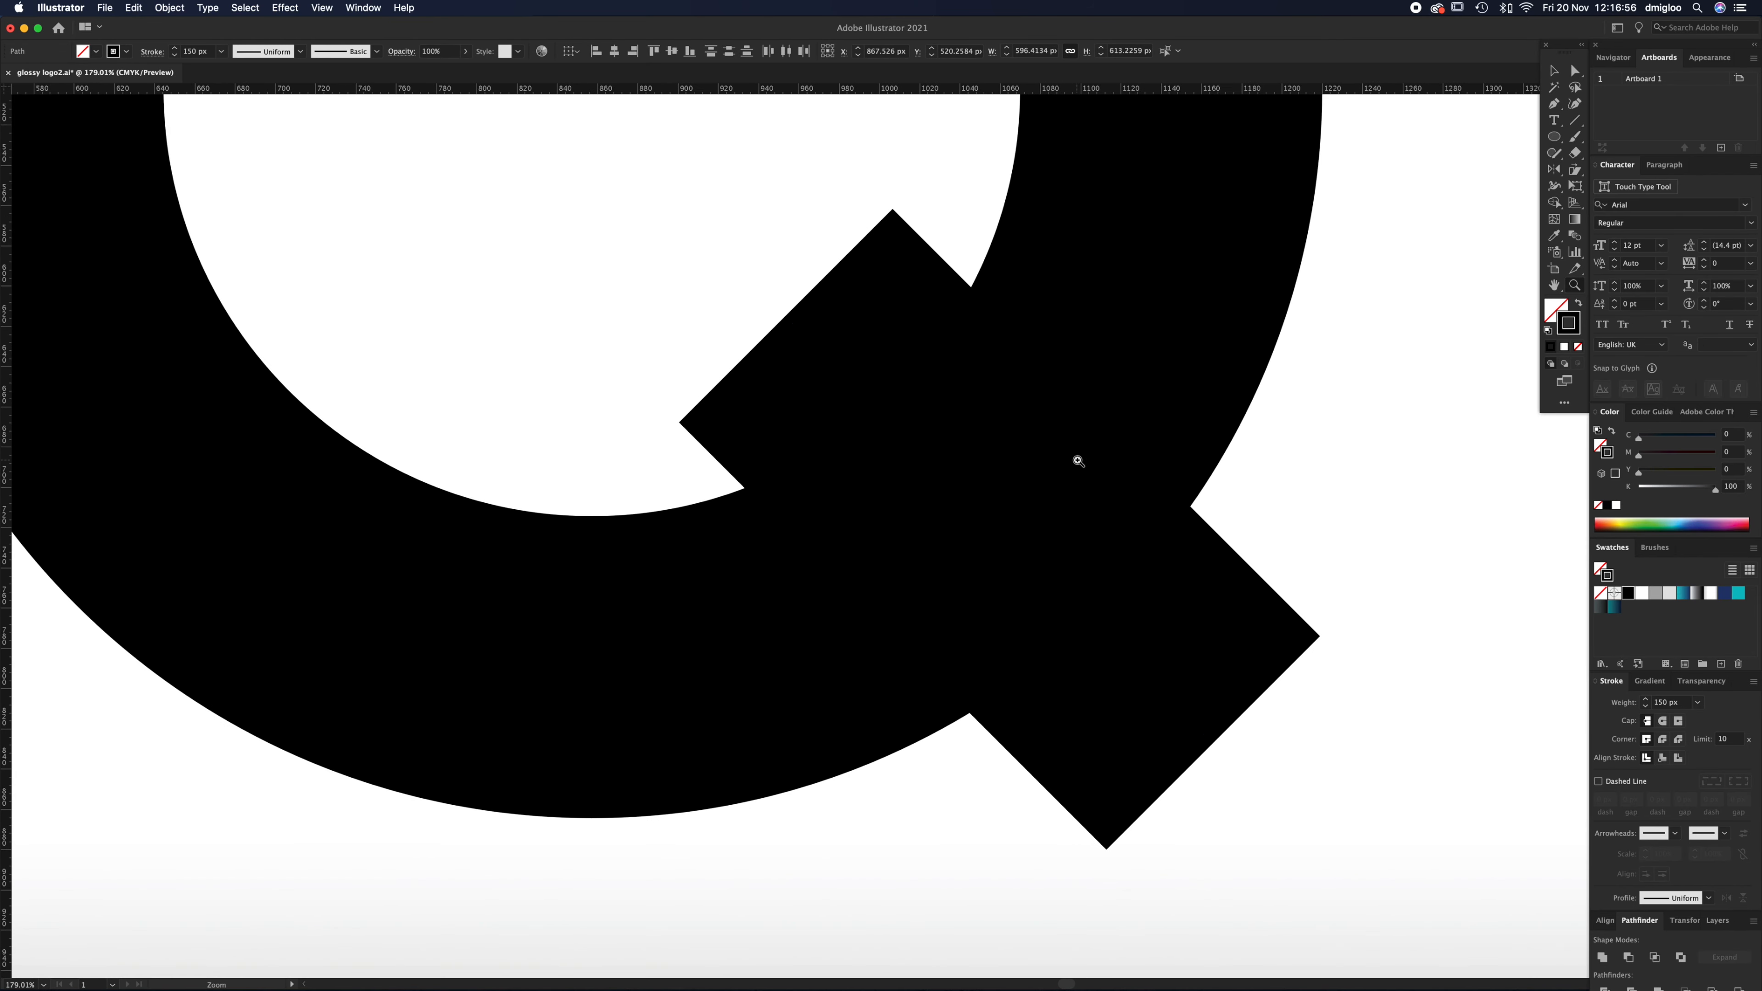
key("v")
left_click(1317, 503)
left_click(1124, 621)
key("super+y")
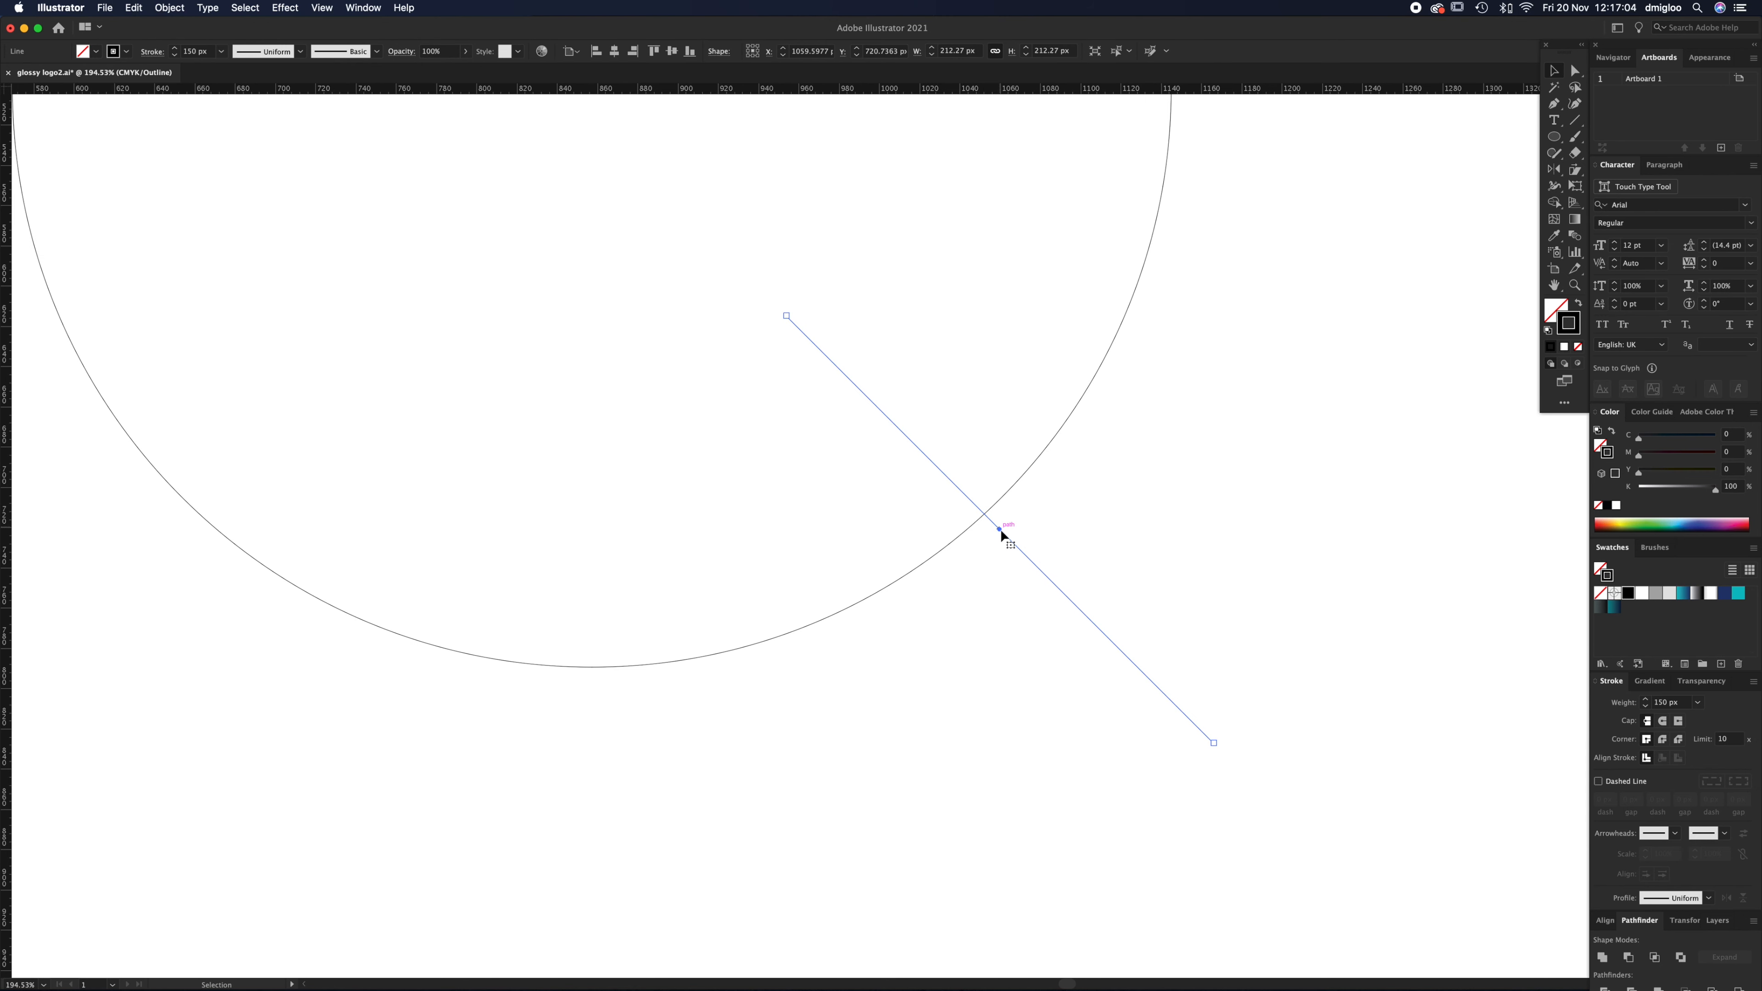
Step: Nudge the tail line up and left to centre it on the circle's path, and return to the normal preview
key("Up")
key("Up")
key("Up")
key("Left")
key("Left")
key("Left")
key("Left")
key("Left")
key("Left")
key("Left")
key("Up")
key("Up")
key("Up")
key("Up")
key("Up")
left_click(1337, 493)
key("cmd+y")
key("z")
left_click(778, 472, "alt")
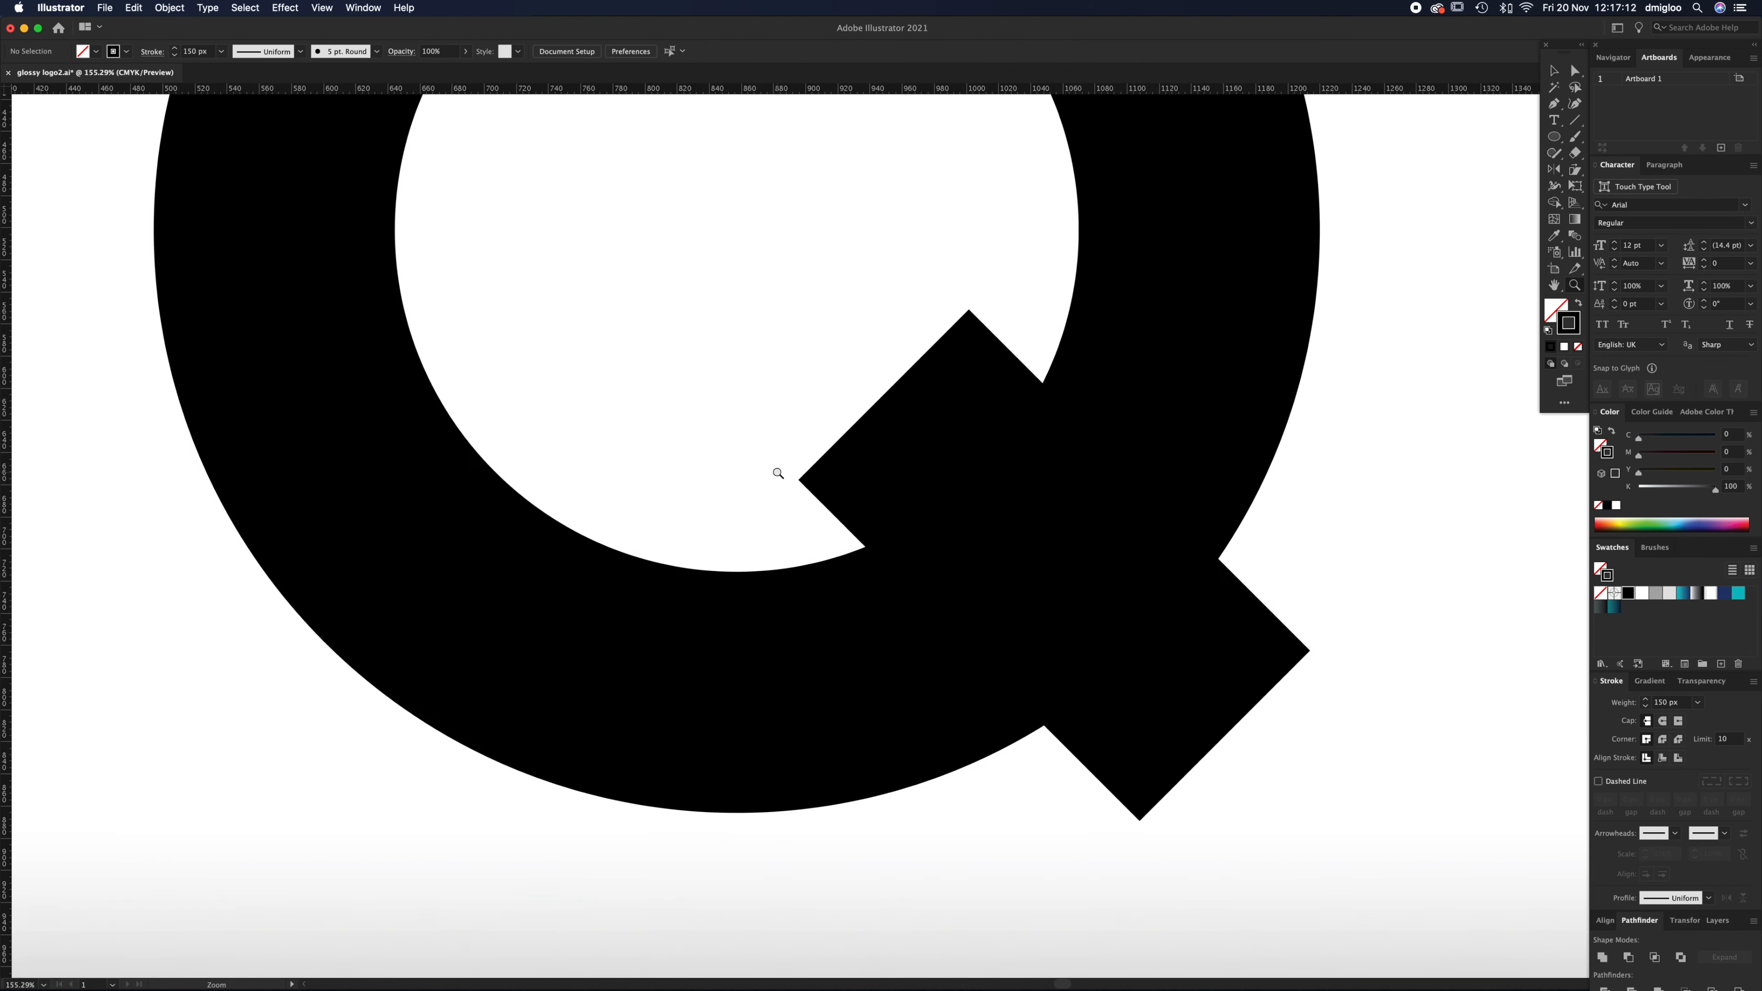
Step: Expand the fill and stroke of both the circle and the diagonal tail into solid shapes
left_click(778, 472, "alt")
left_click(778, 473, "alt")
left_click(776, 475, "alt")
left_click(784, 488, "alt")
left_click(967, 566)
left_click(853, 578)
key("v")
mouse_move(966, 452)
left_mouse_down()
mouse_move(1305, 739)
mouse_move(1305, 724)
left_mouse_up()
left_click(170, 8)
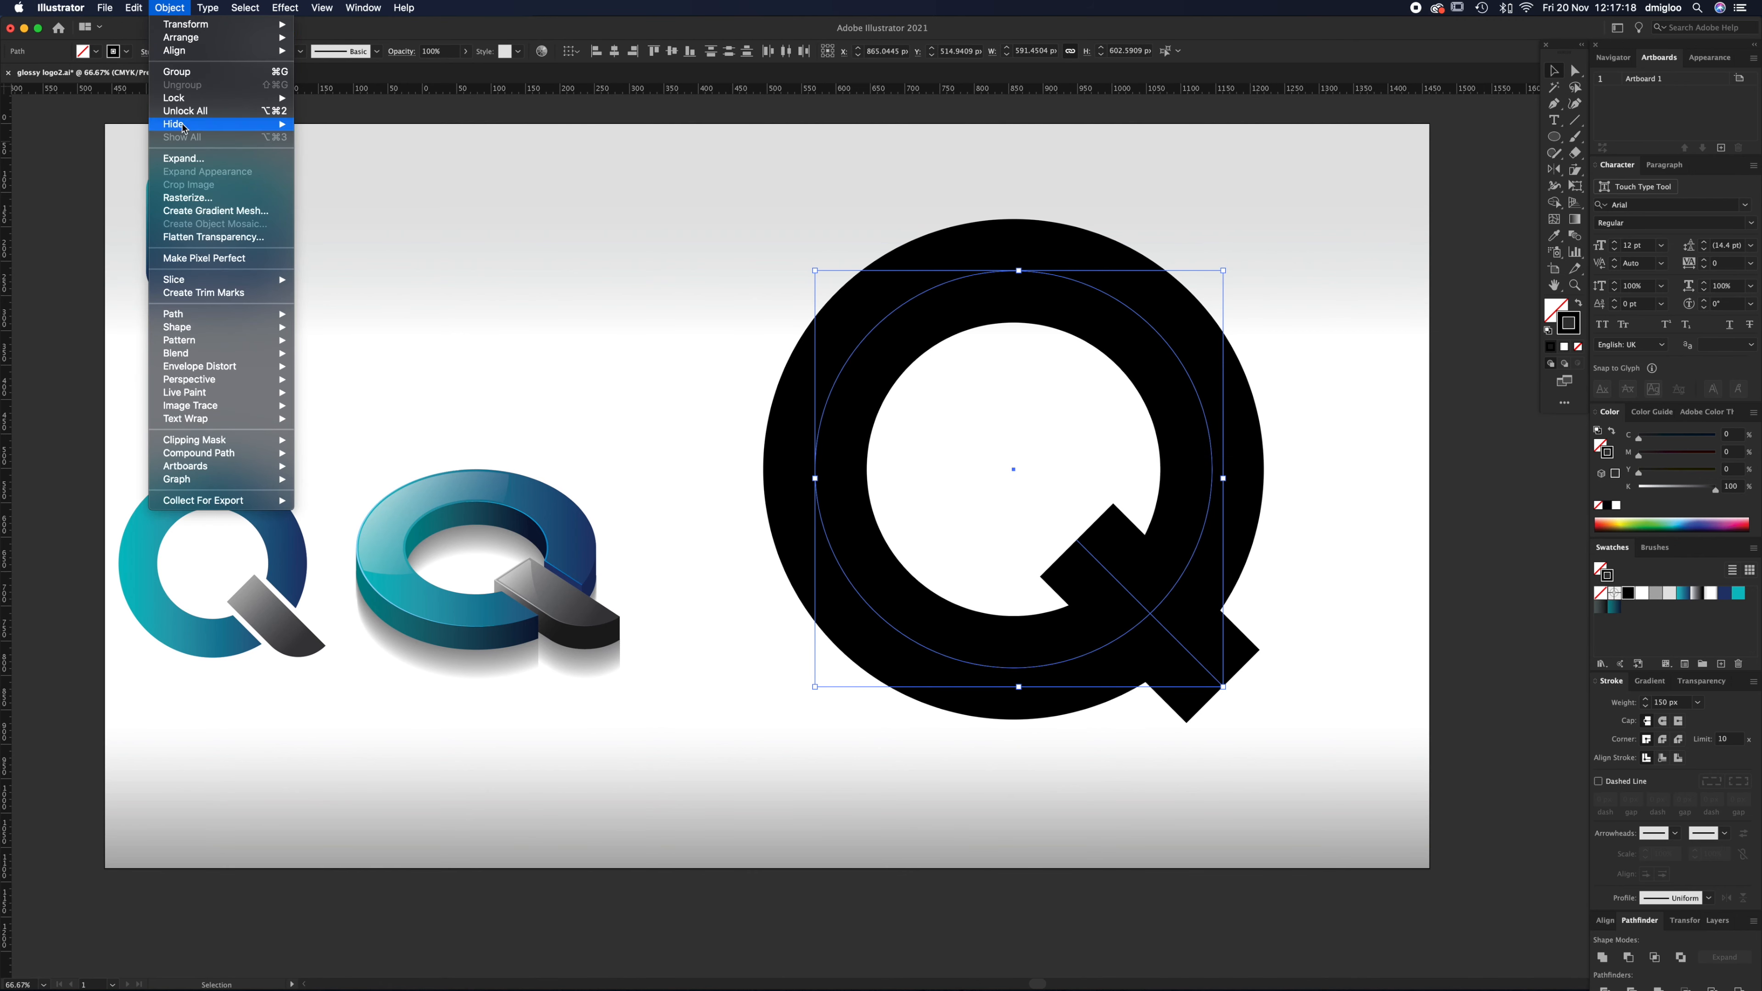
left_click(201, 161)
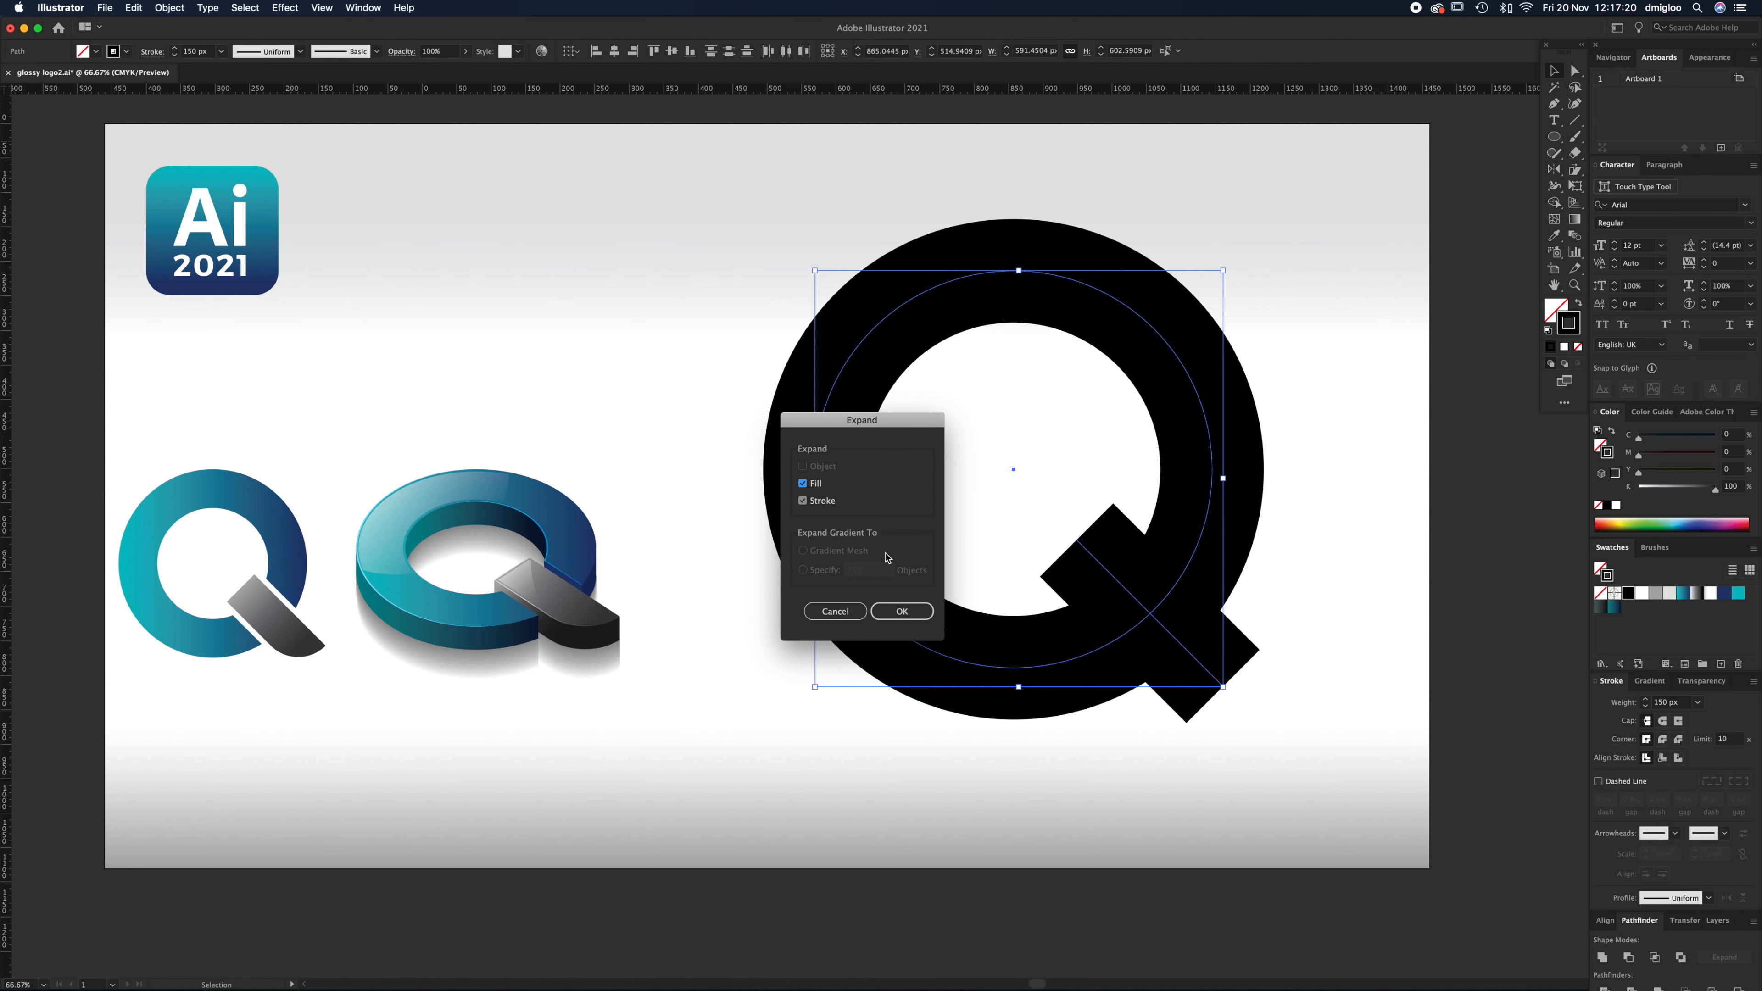
left_click(902, 611)
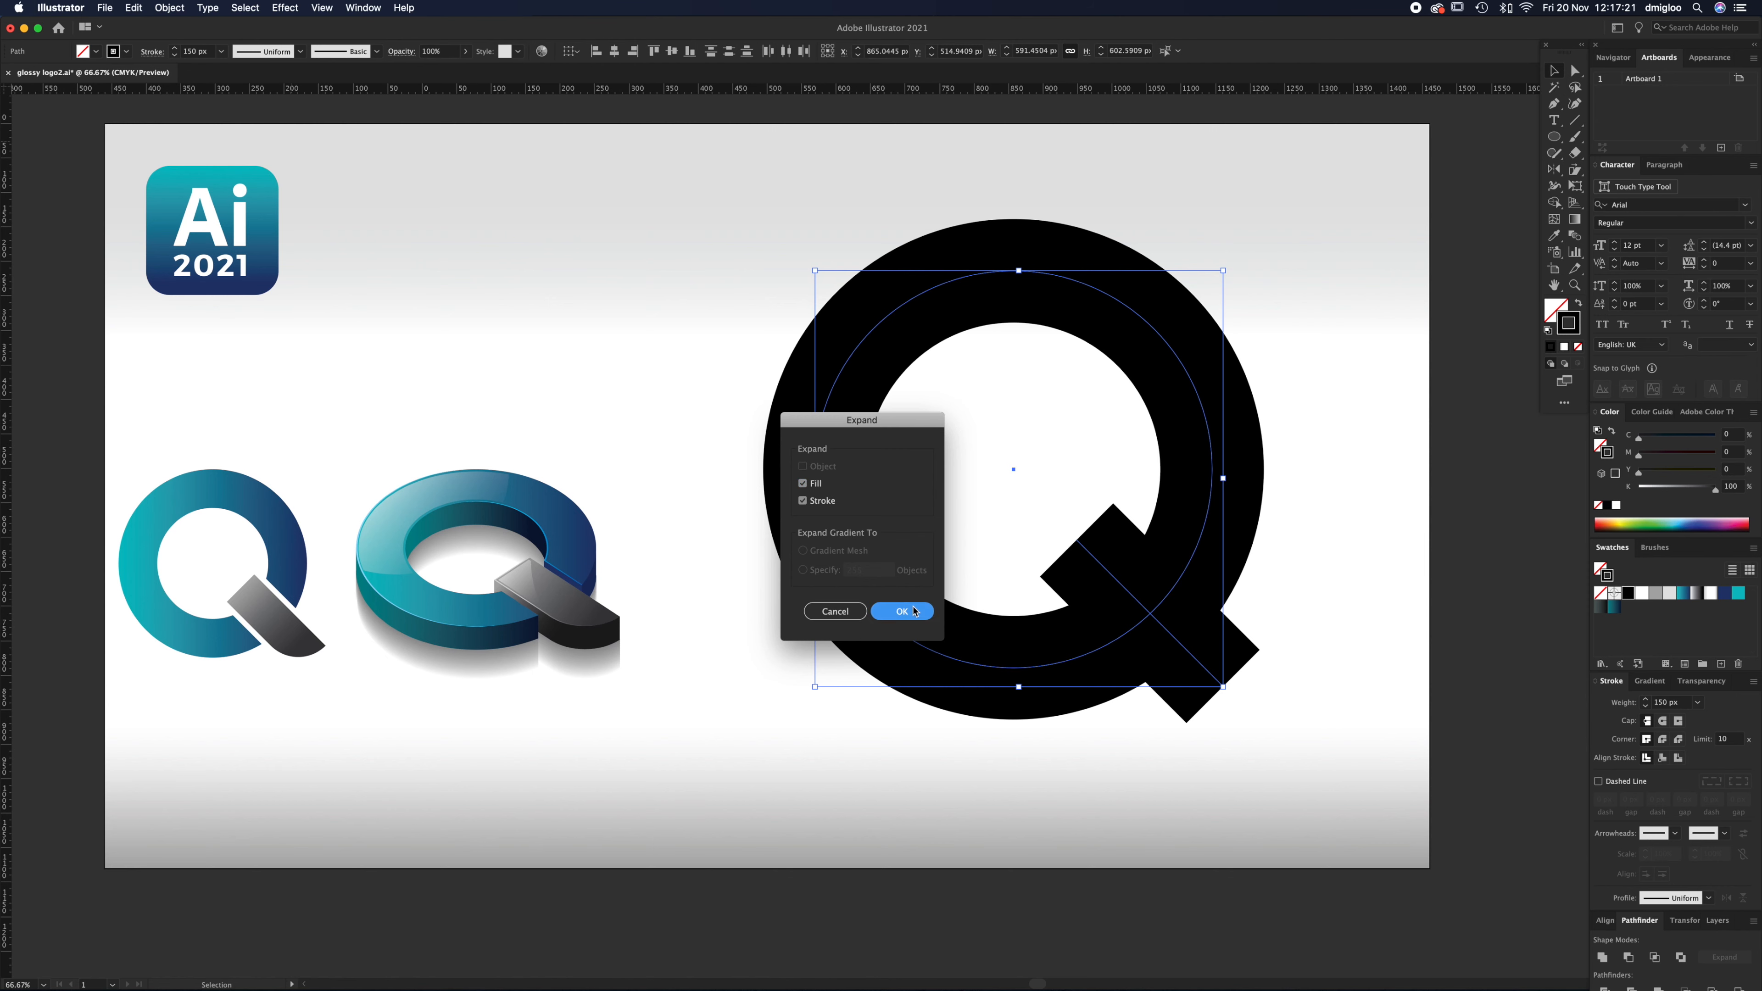
left_click(978, 520)
Step: Duplicate the expanded tail rectangle in place and fill the front copy with the mid-grey swatch
left_click(1205, 693)
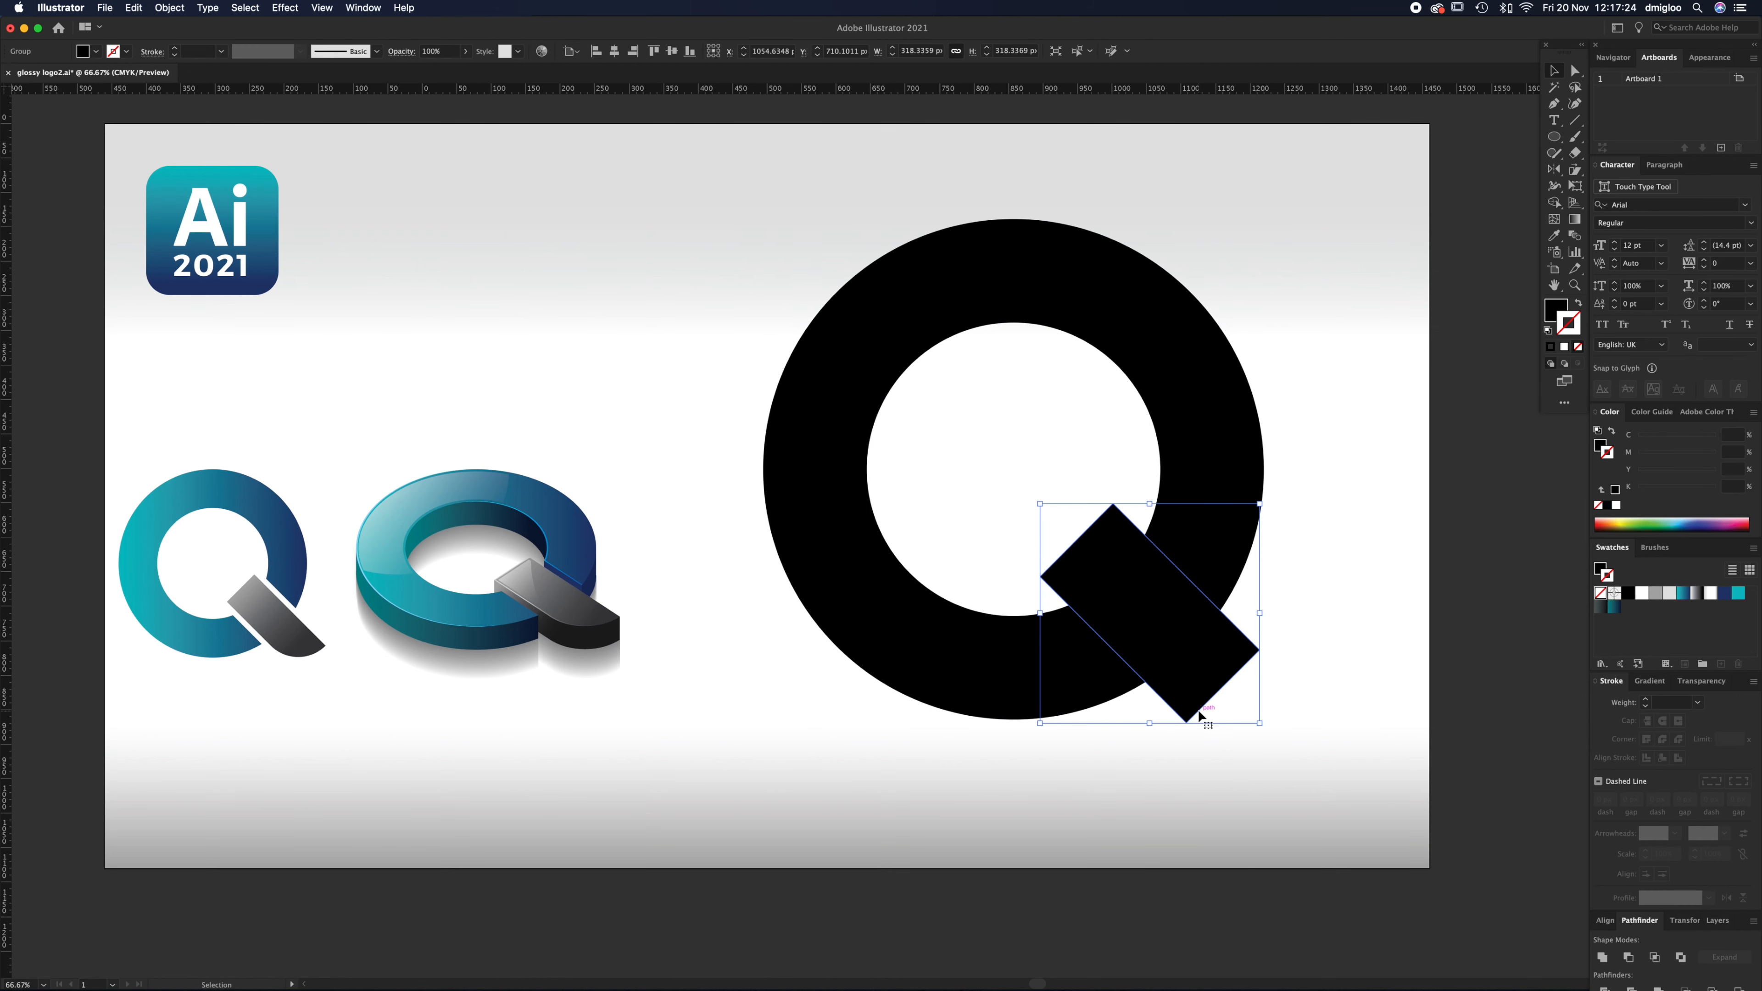
key("a")
key("v")
left_click(1554, 310)
left_click(1654, 594)
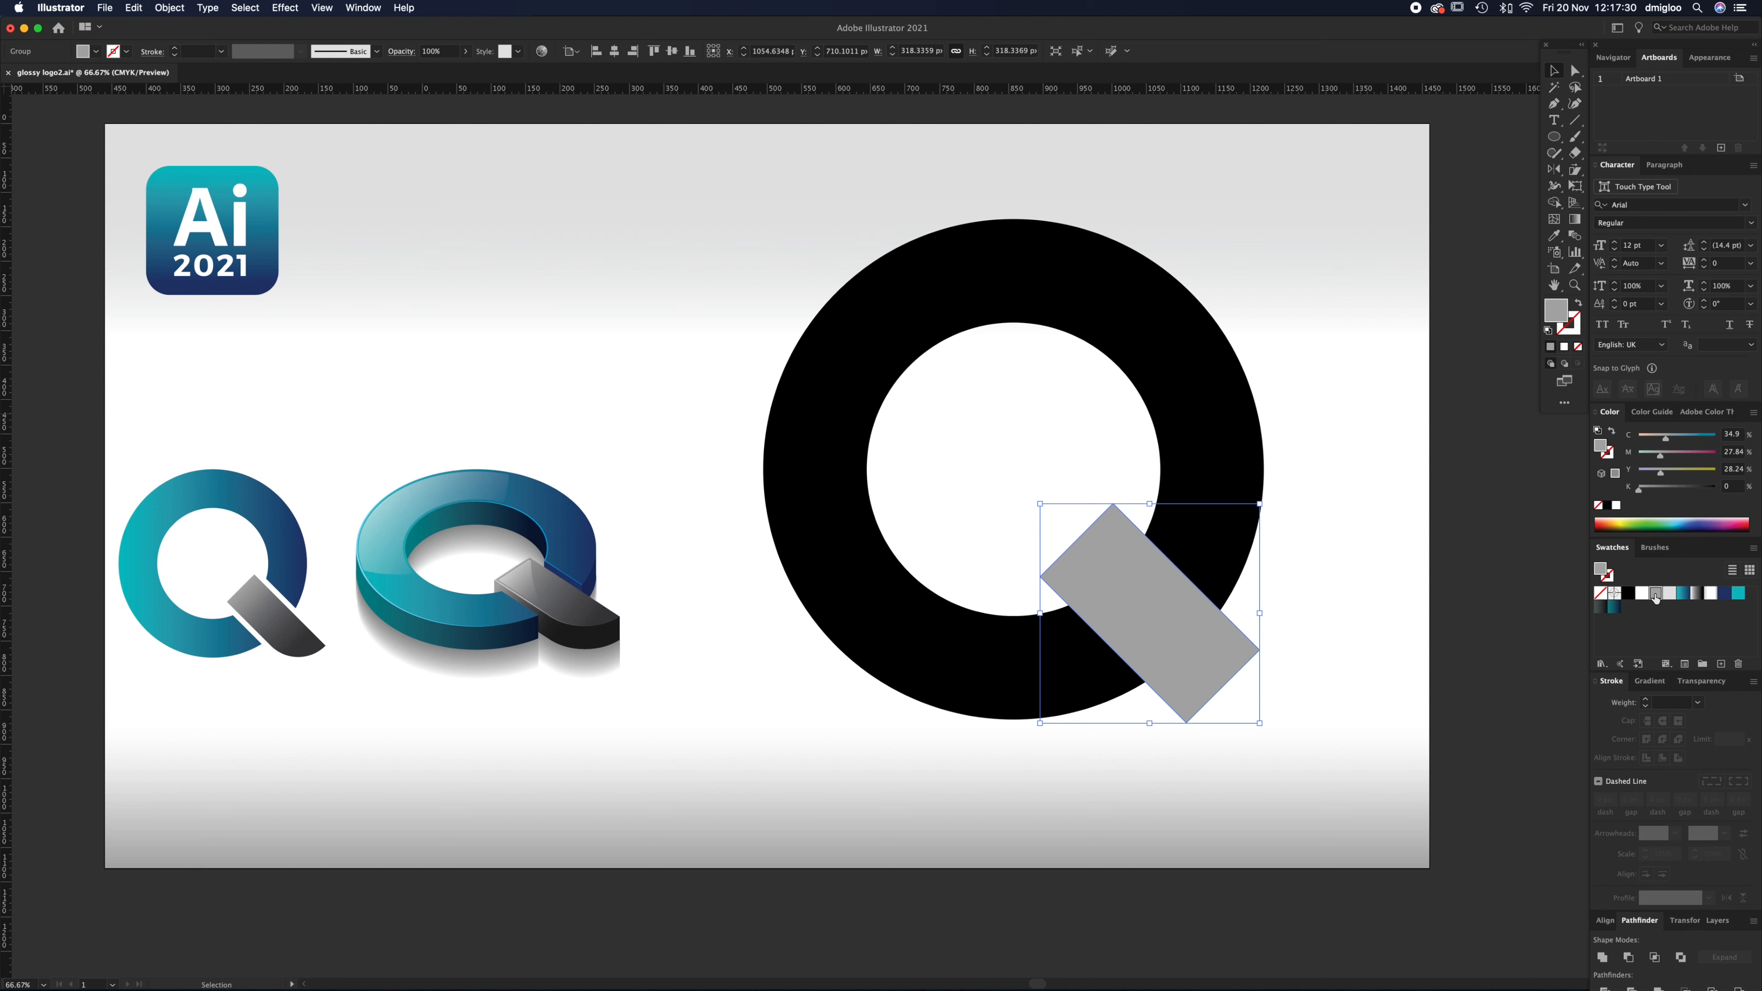
Step: Give the grey tail copy a matching grey stroke with a weight of 40 px
left_click_drag(1557, 315, 1571, 334)
left_click_drag(1673, 702, 1629, 699)
key("Up")
key("Up")
key("Up")
key("Up")
key("Up")
key("Up")
key("Up")
key("Up")
key("Up")
key("Up")
key("Up")
key("Up")
key("Up")
key("Up")
key("Up")
key("Up")
key("Up")
key("Up")
key("Up")
key("Up")
key("Up")
key("Up")
key("Up")
key("Up")
key("Up")
key("Up")
key("Up")
key("Up")
key("Up")
key("Up")
key("Up")
key("Up")
key("Up")
key("Up")
key("Up")
key("Up")
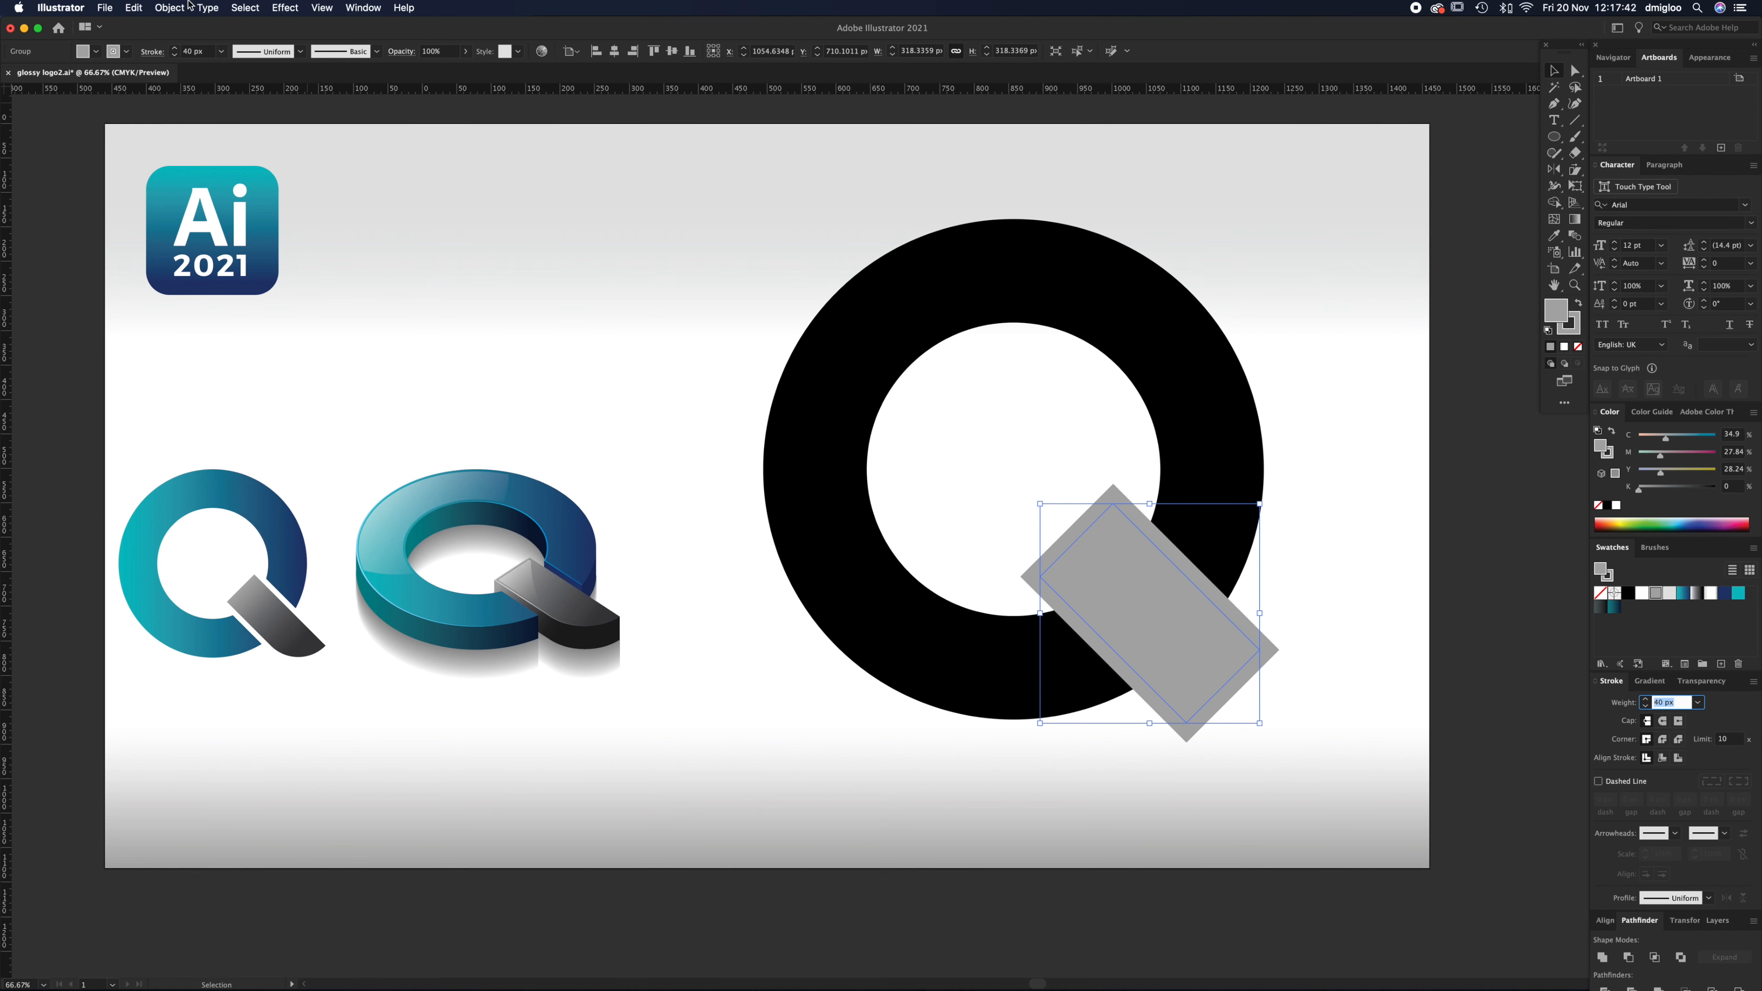
Step: Expand the grey tail copy's fill and stroke and unite the pieces into one enlarged rectangle
left_click(167, 9)
left_click(181, 164)
left_click(900, 602)
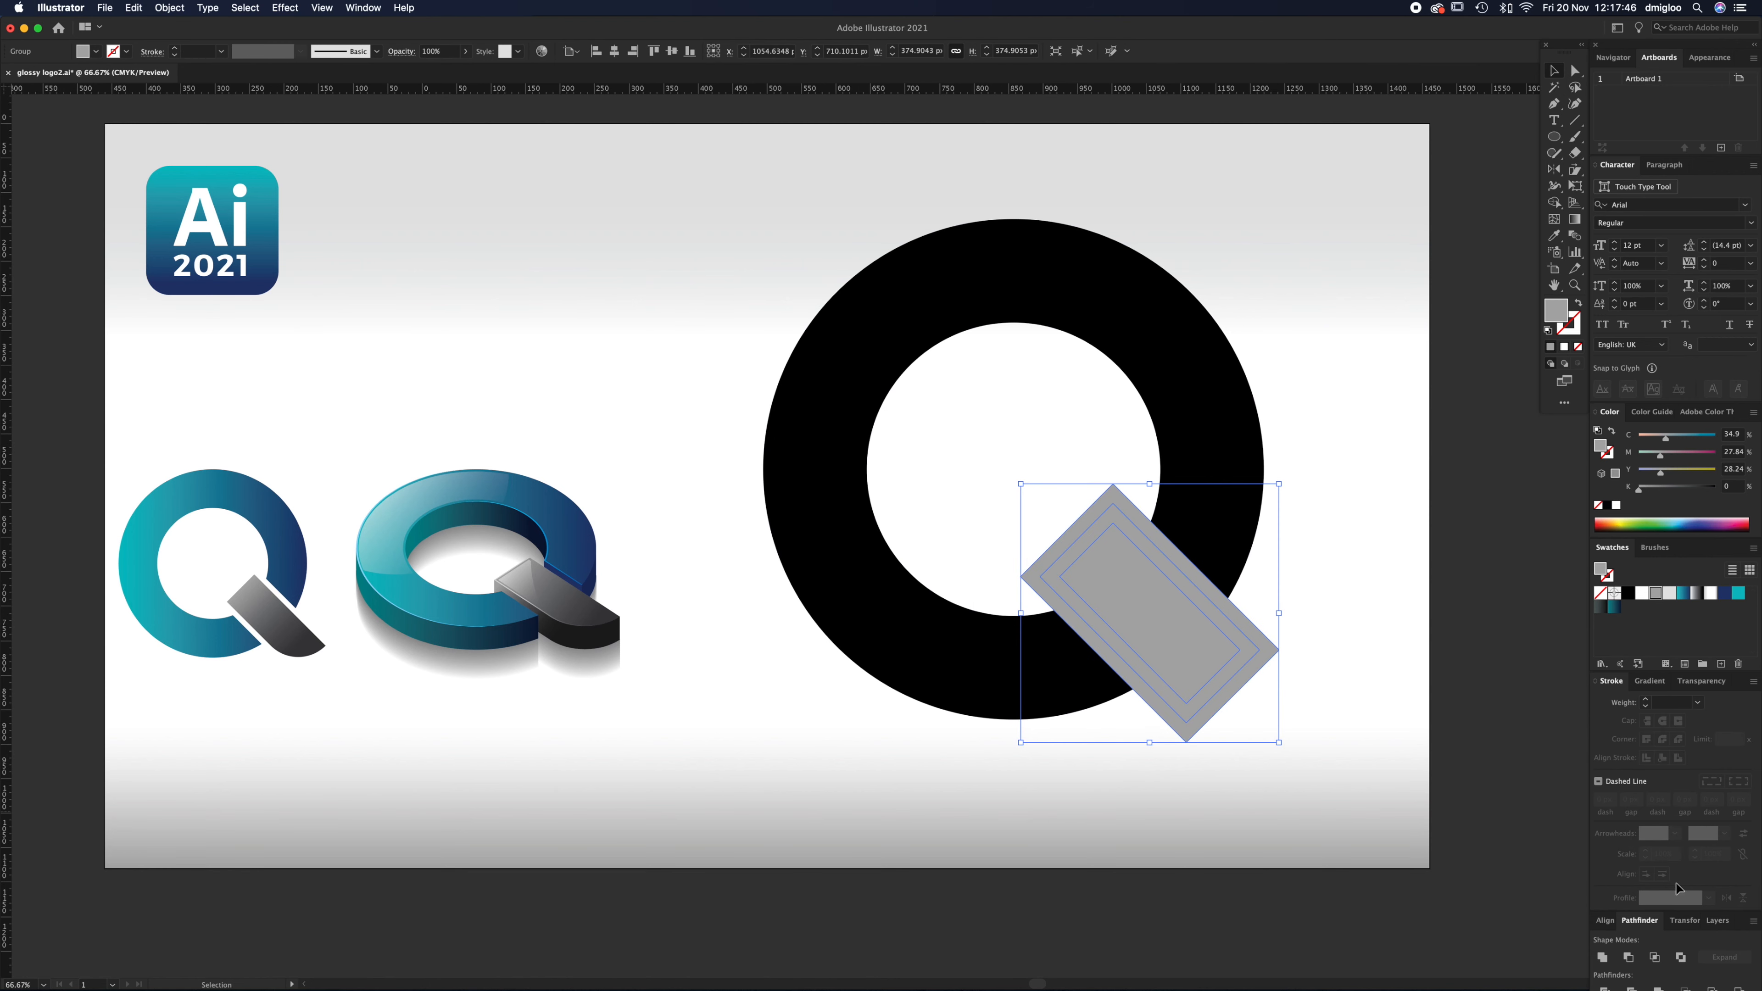
left_click(1649, 681)
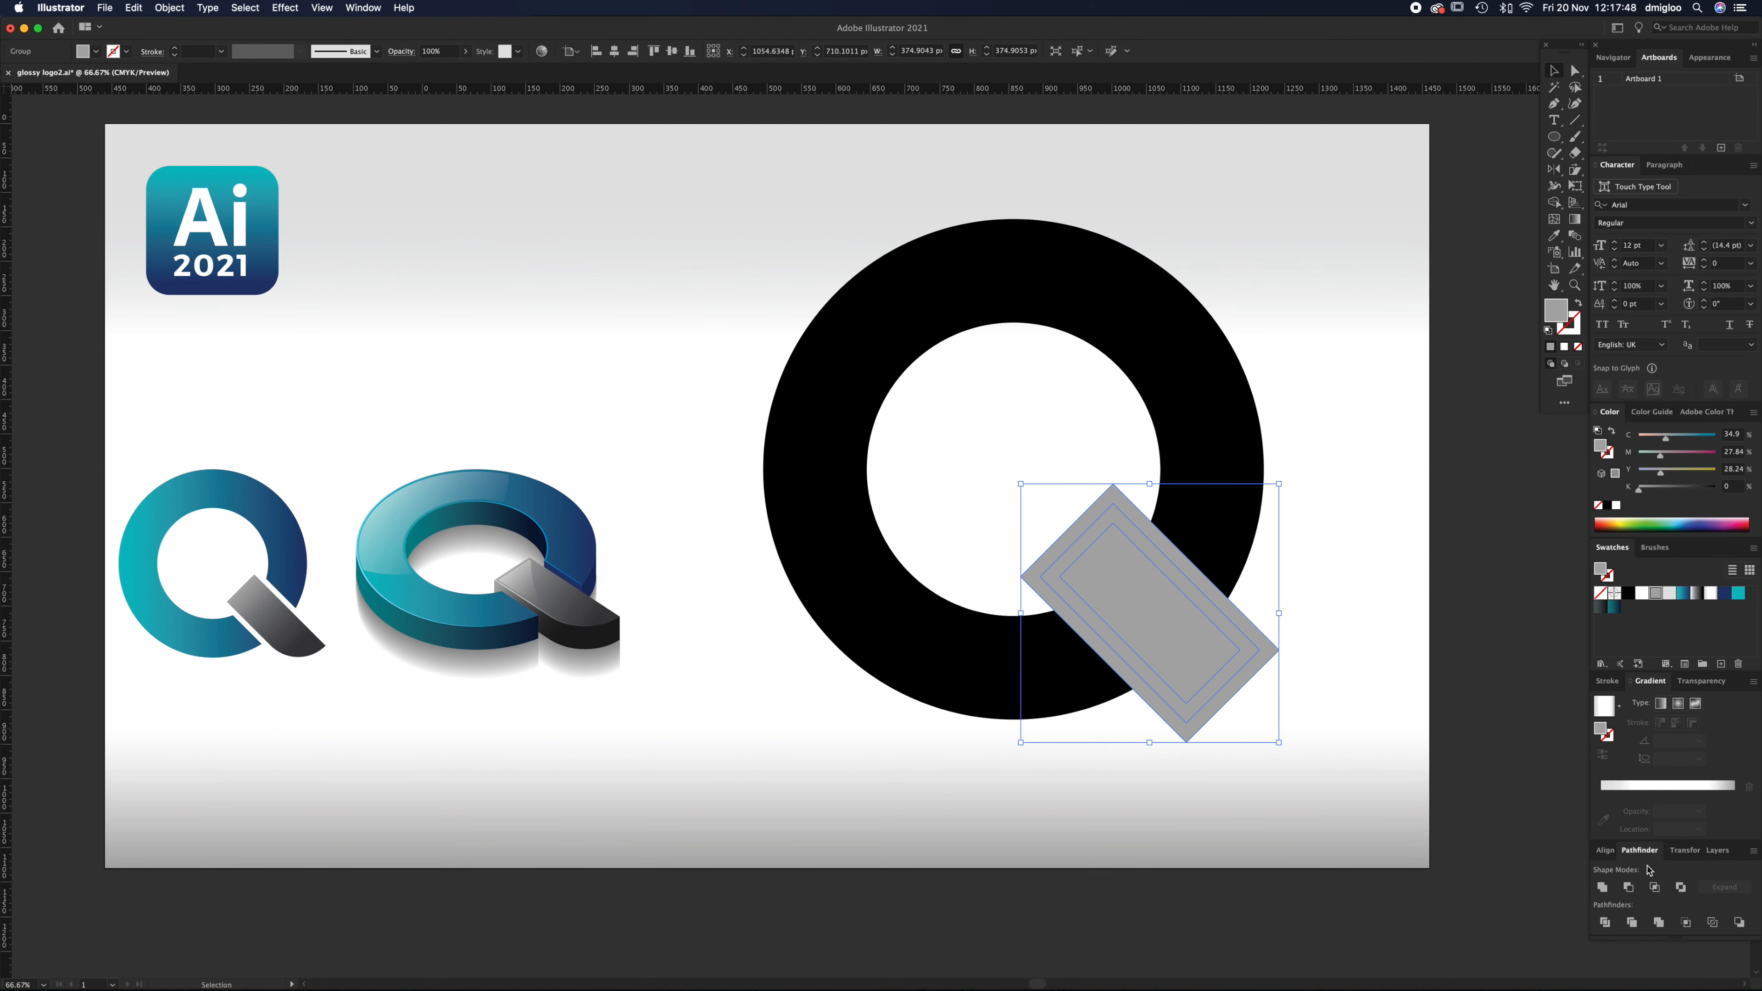
left_click(1601, 889)
Step: Subtract the enlarged grey rectangle from the ring to cut a gap around the black tail
left_click(1203, 660)
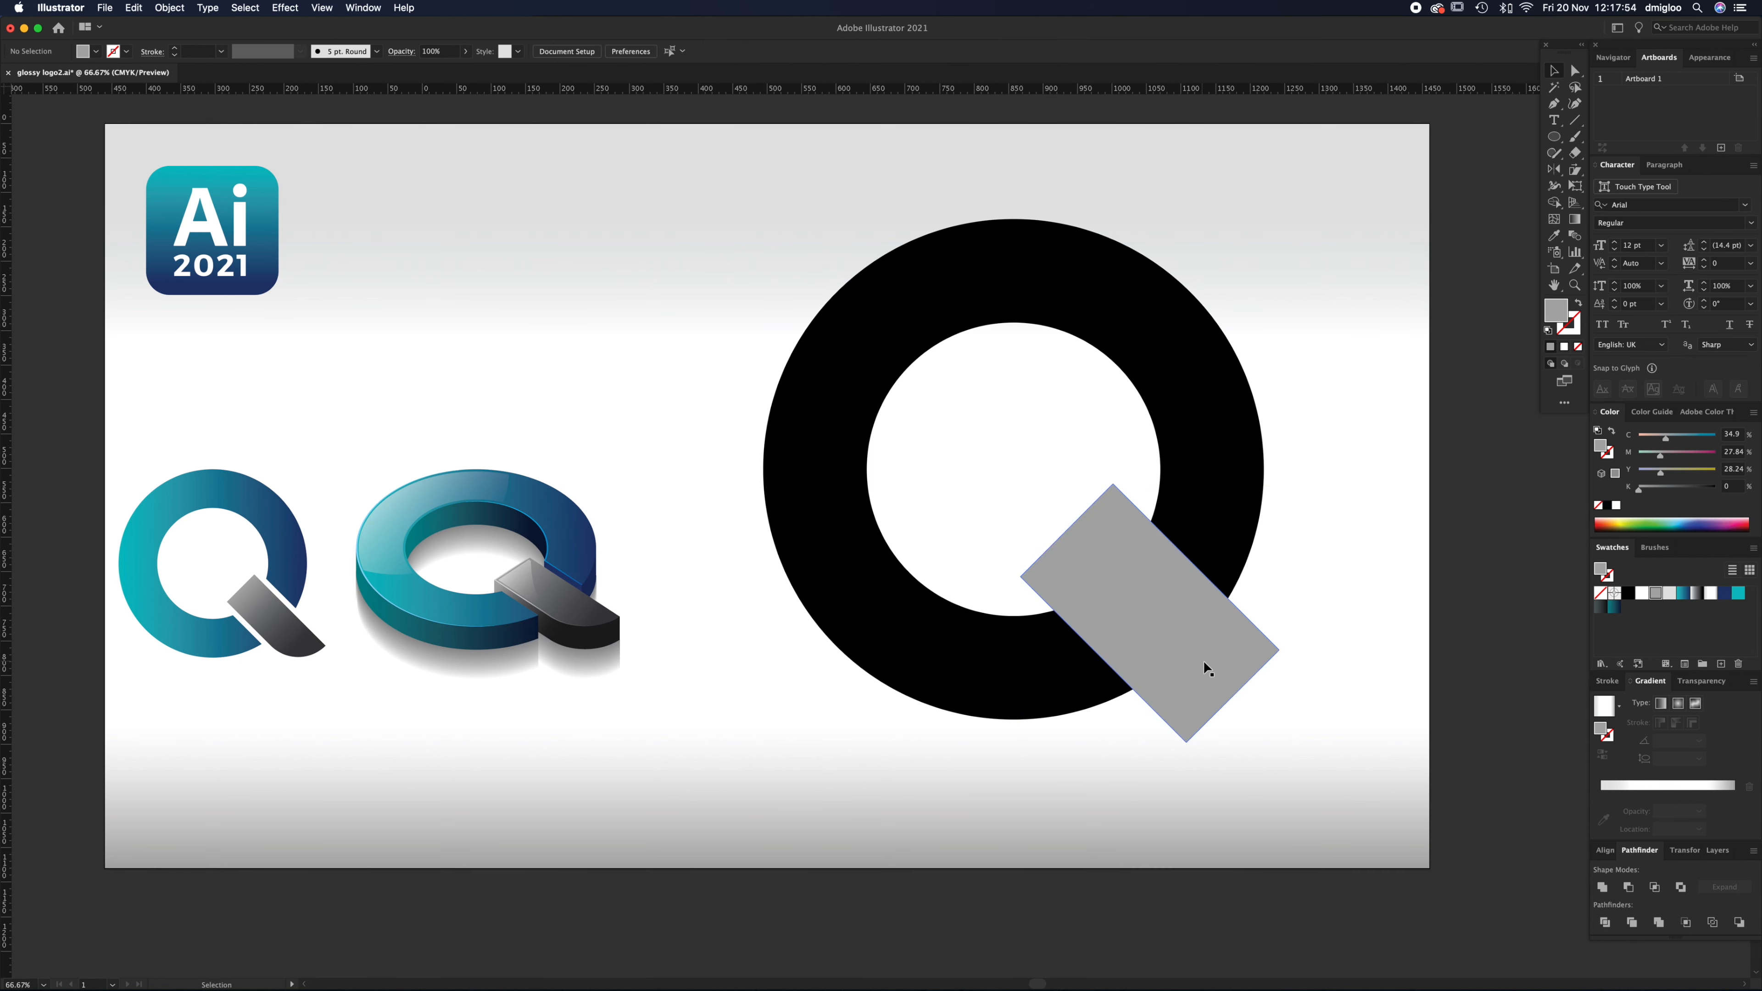
left_click(988, 686, "shift")
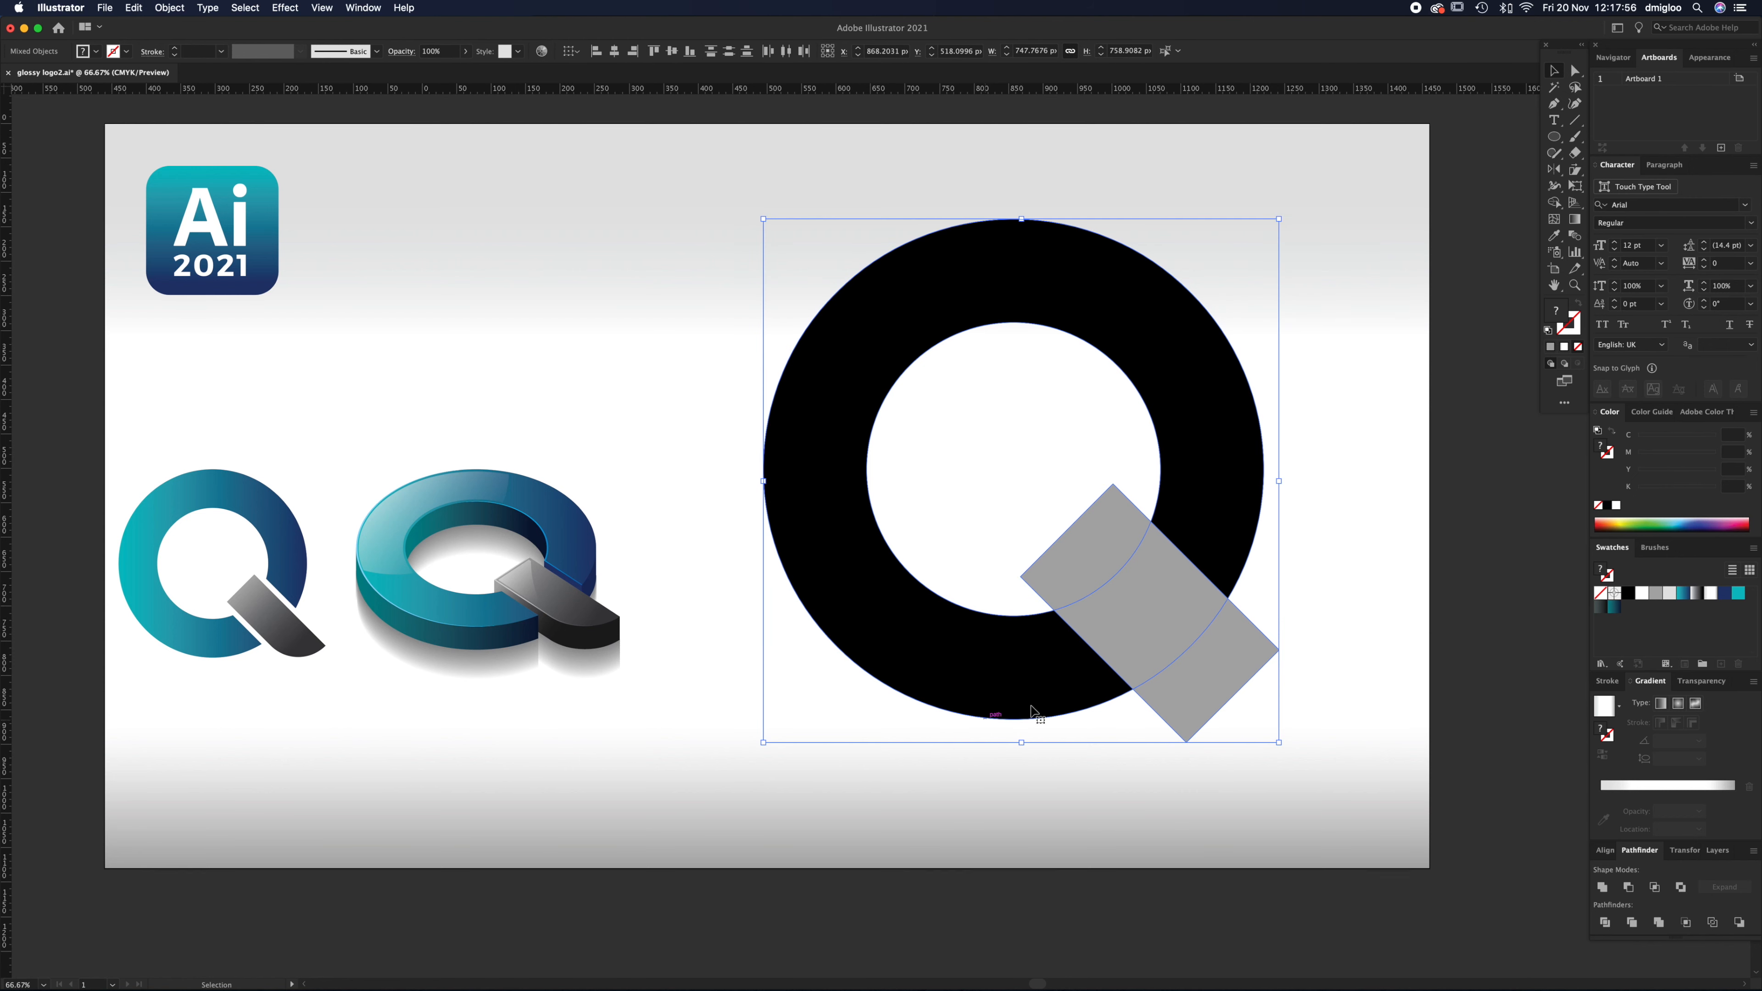
left_click(1629, 887)
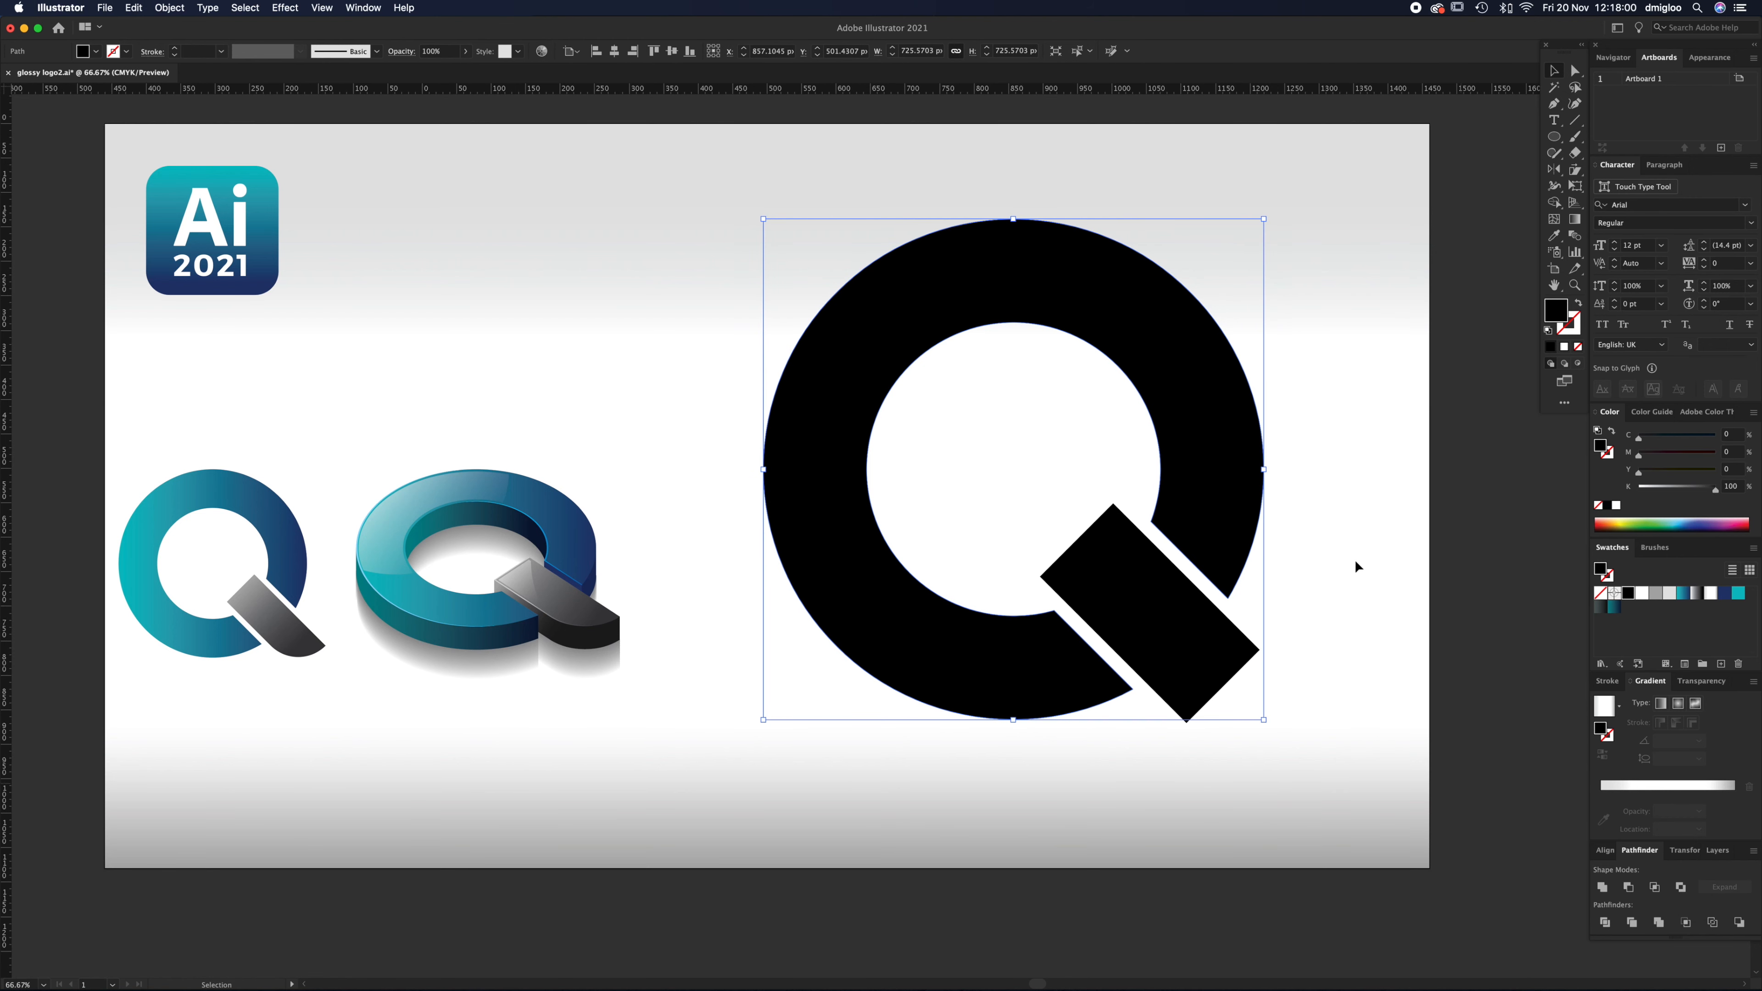
left_click(1385, 523)
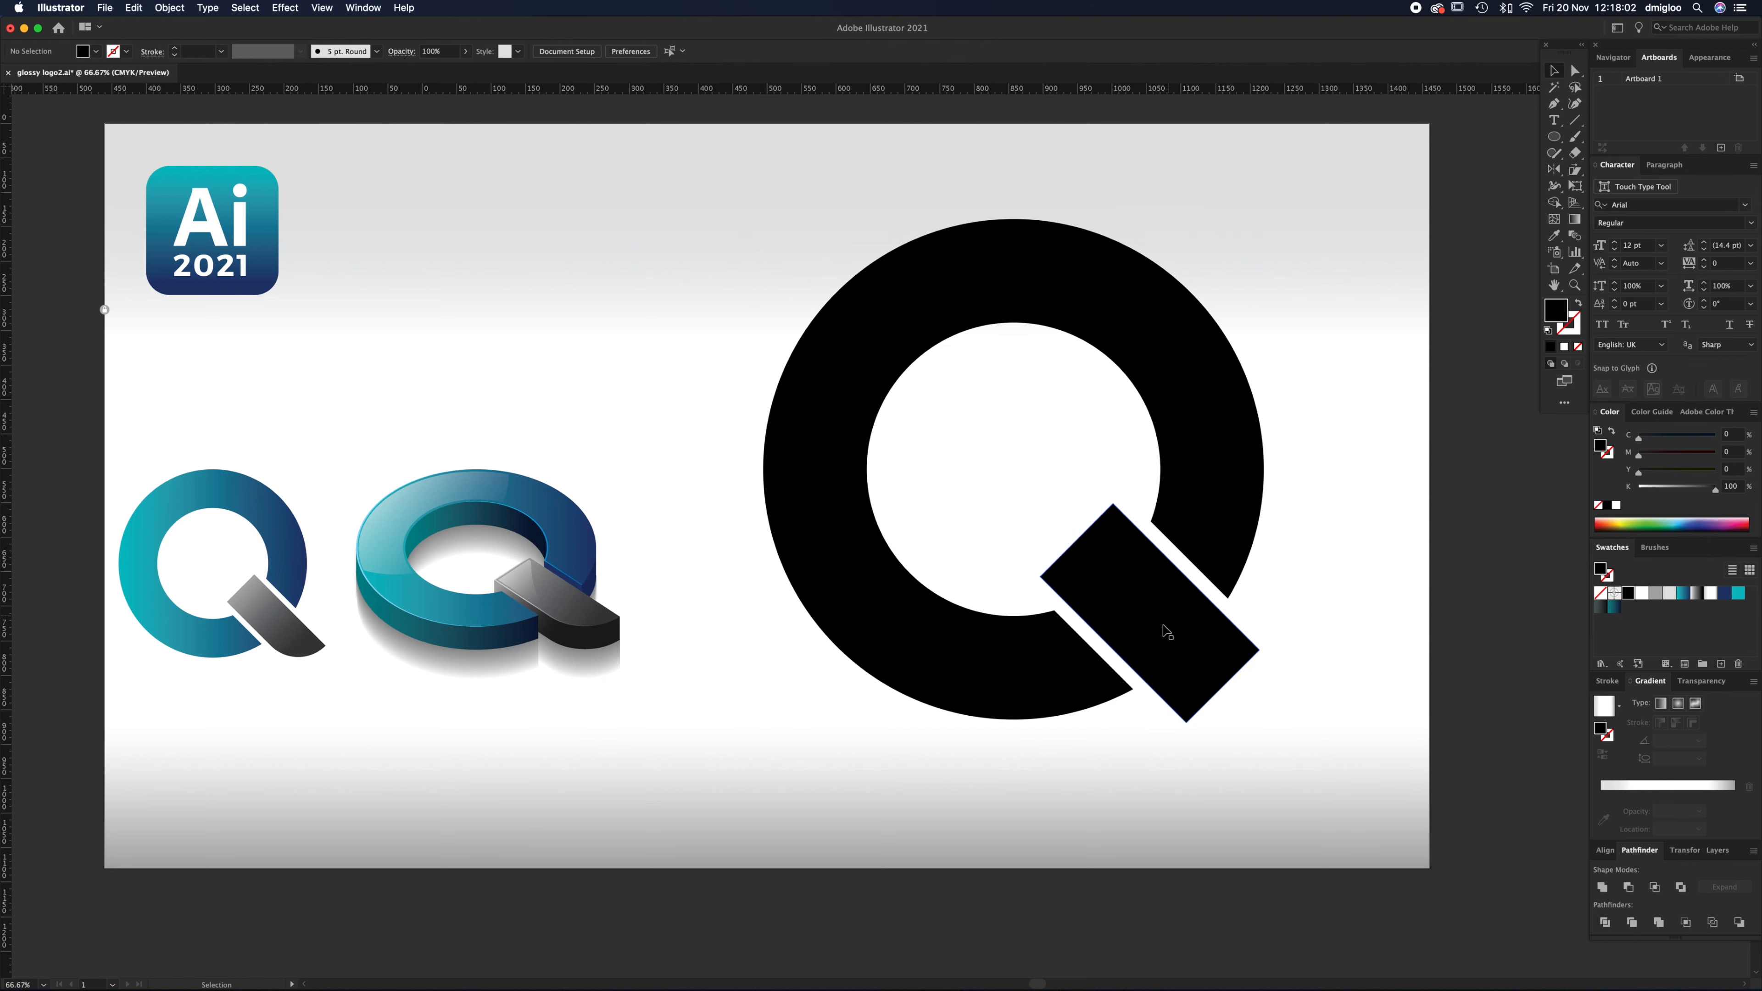
Step: Round the lowest corner of the black tail with a radius of about 133 px
left_click(1174, 662)
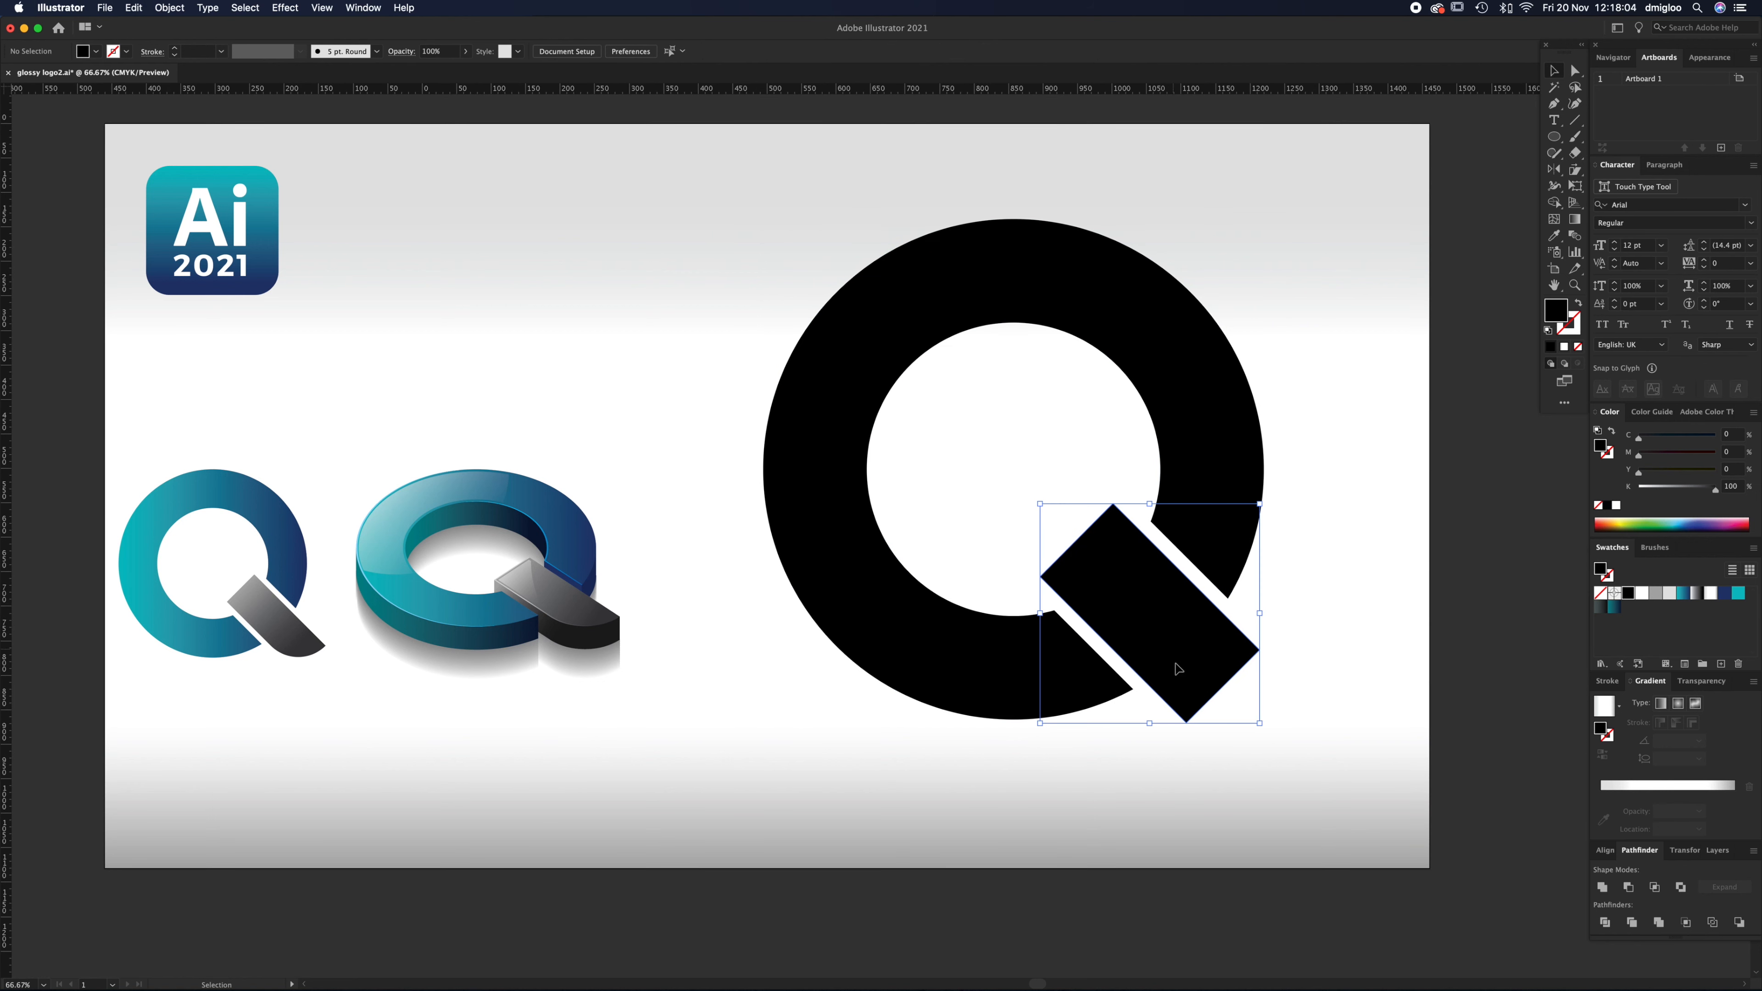
key("a")
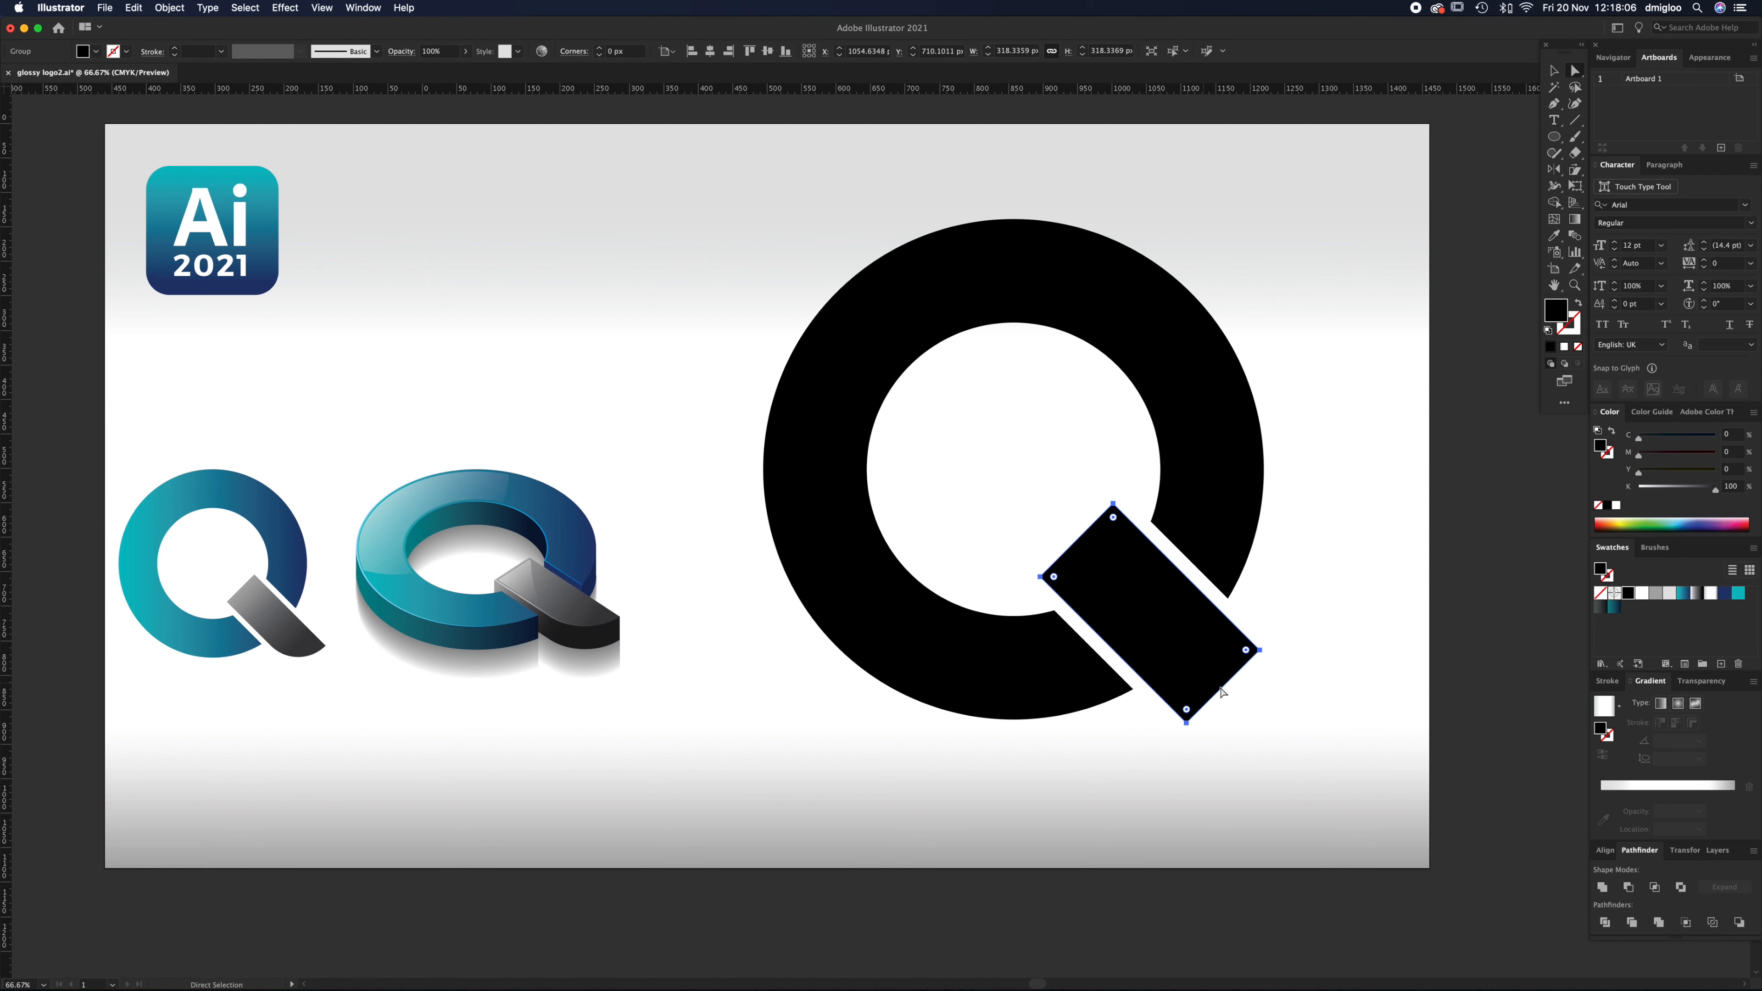
left_click_drag(1187, 711, 1182, 598)
left_click(1186, 722)
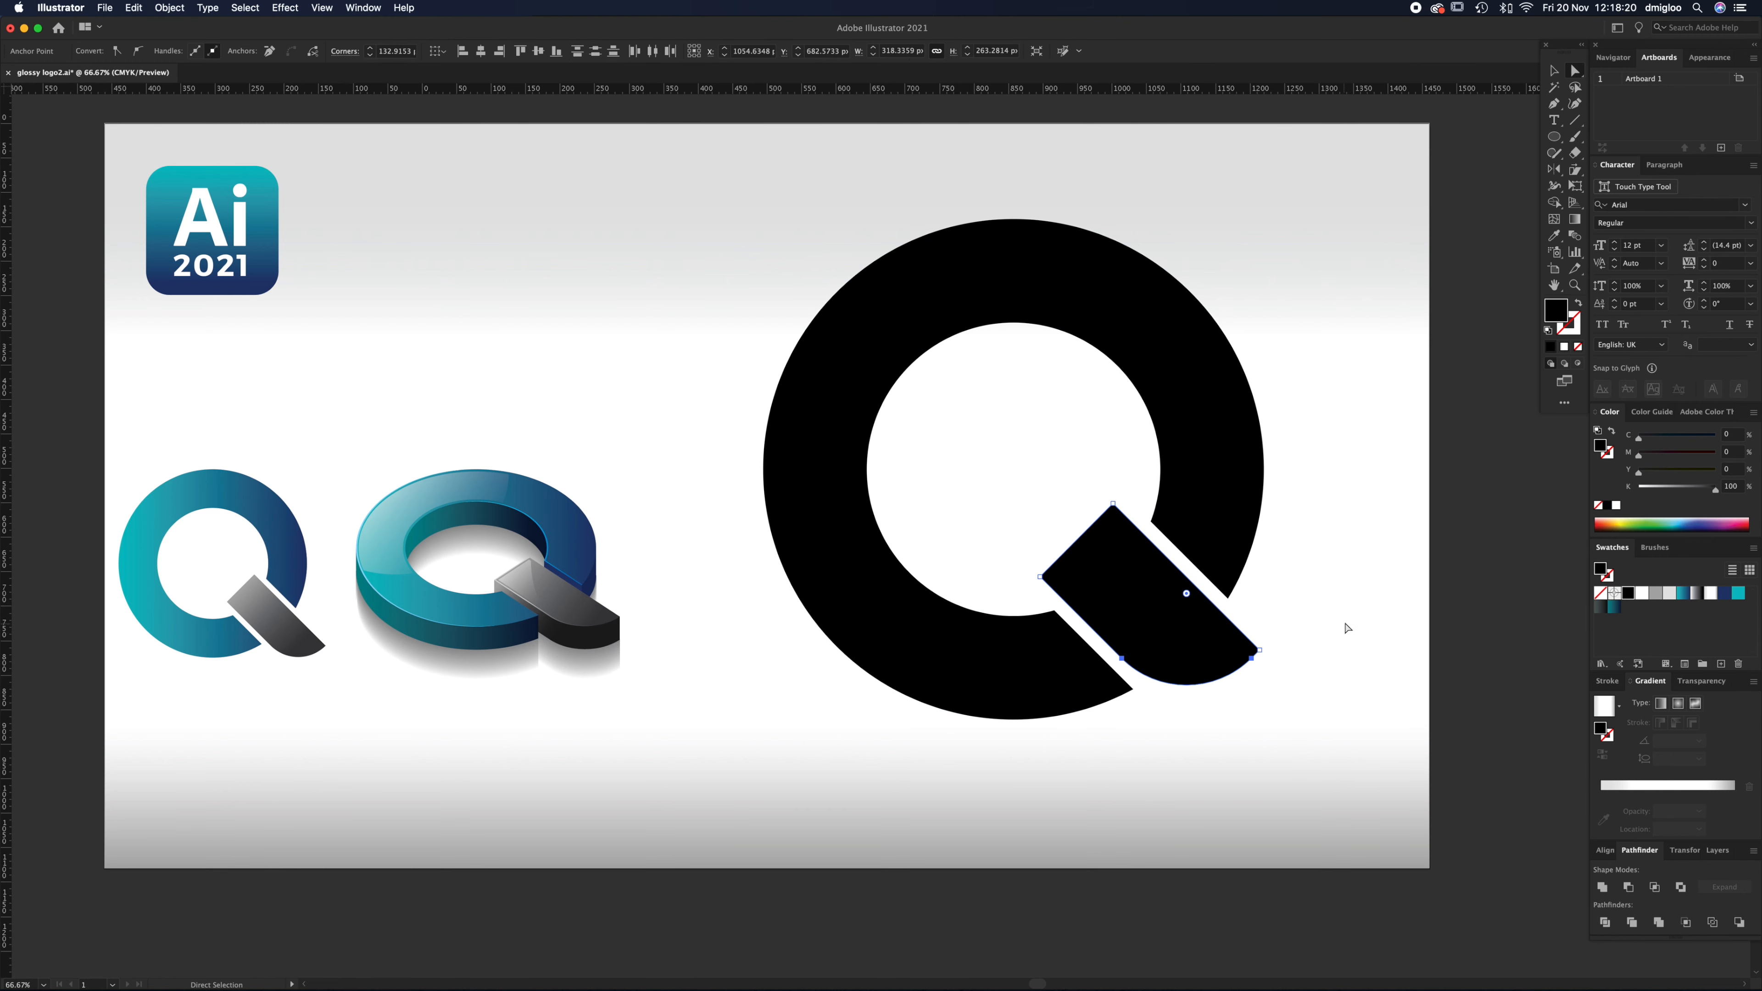
left_click(1286, 656)
Step: Lengthen the tail by moving its two inner-end corners about 31 px up and left, and shift the tail slightly down and right
left_click(1108, 577)
left_click_drag(1107, 578, 1117, 586)
left_click(1050, 587)
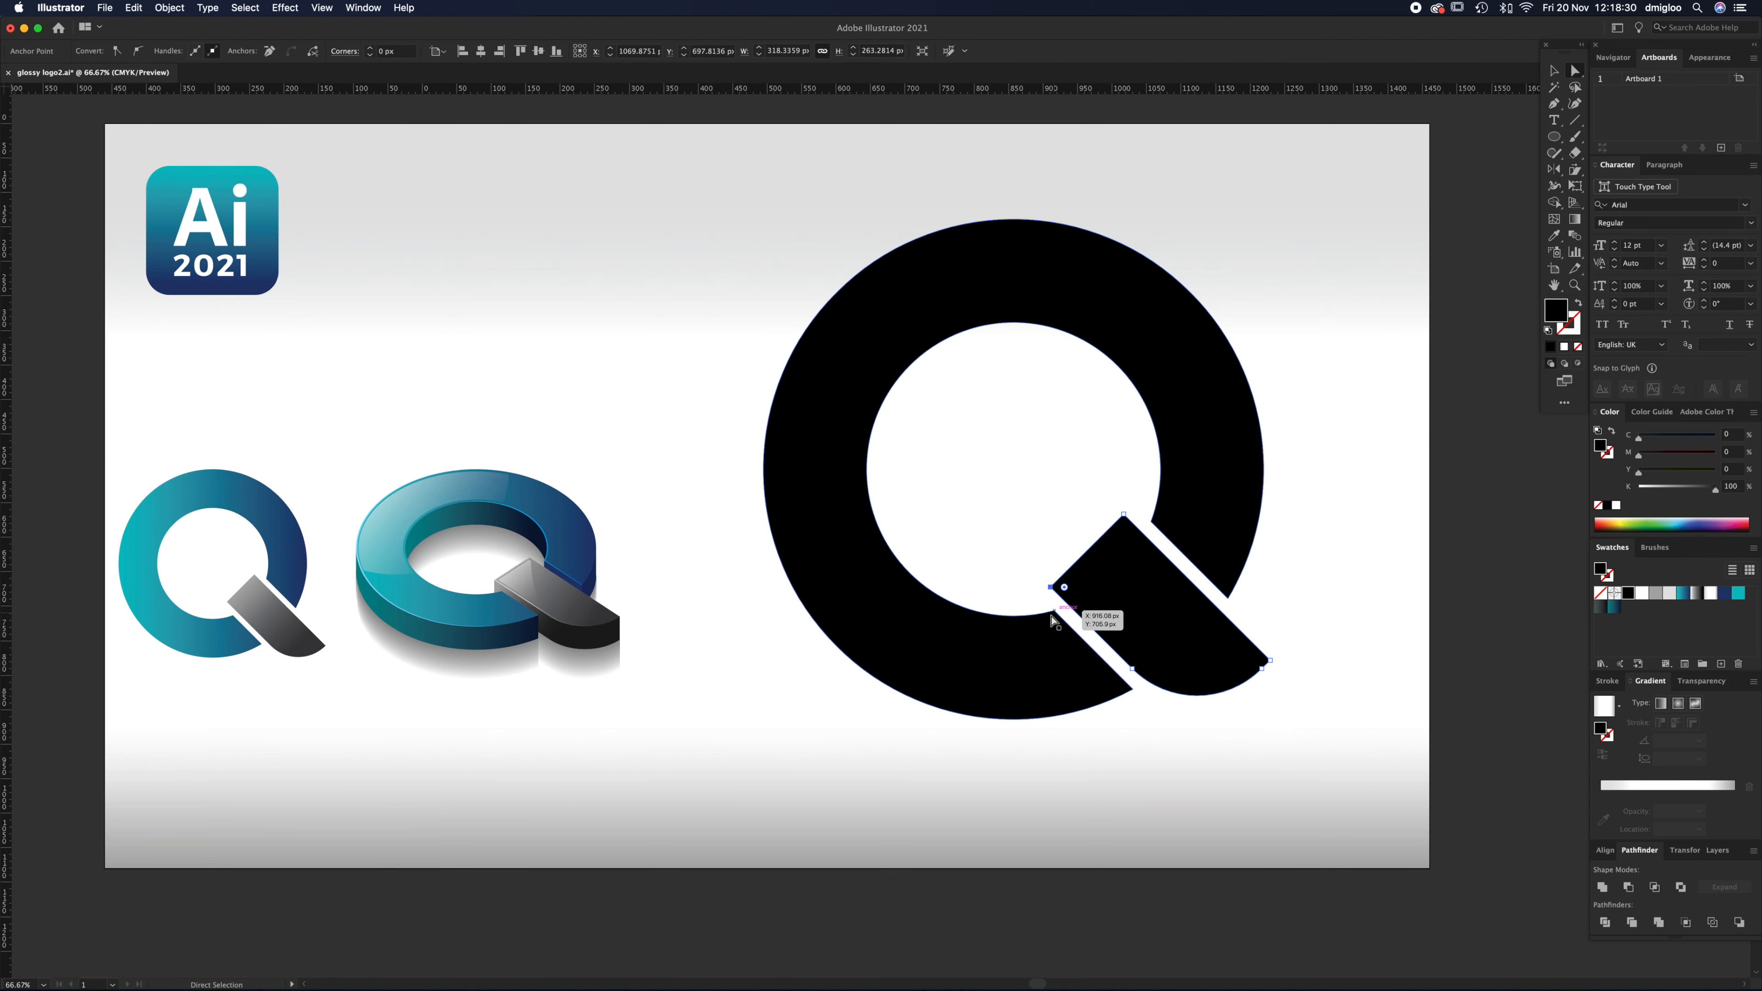
left_click(1032, 581)
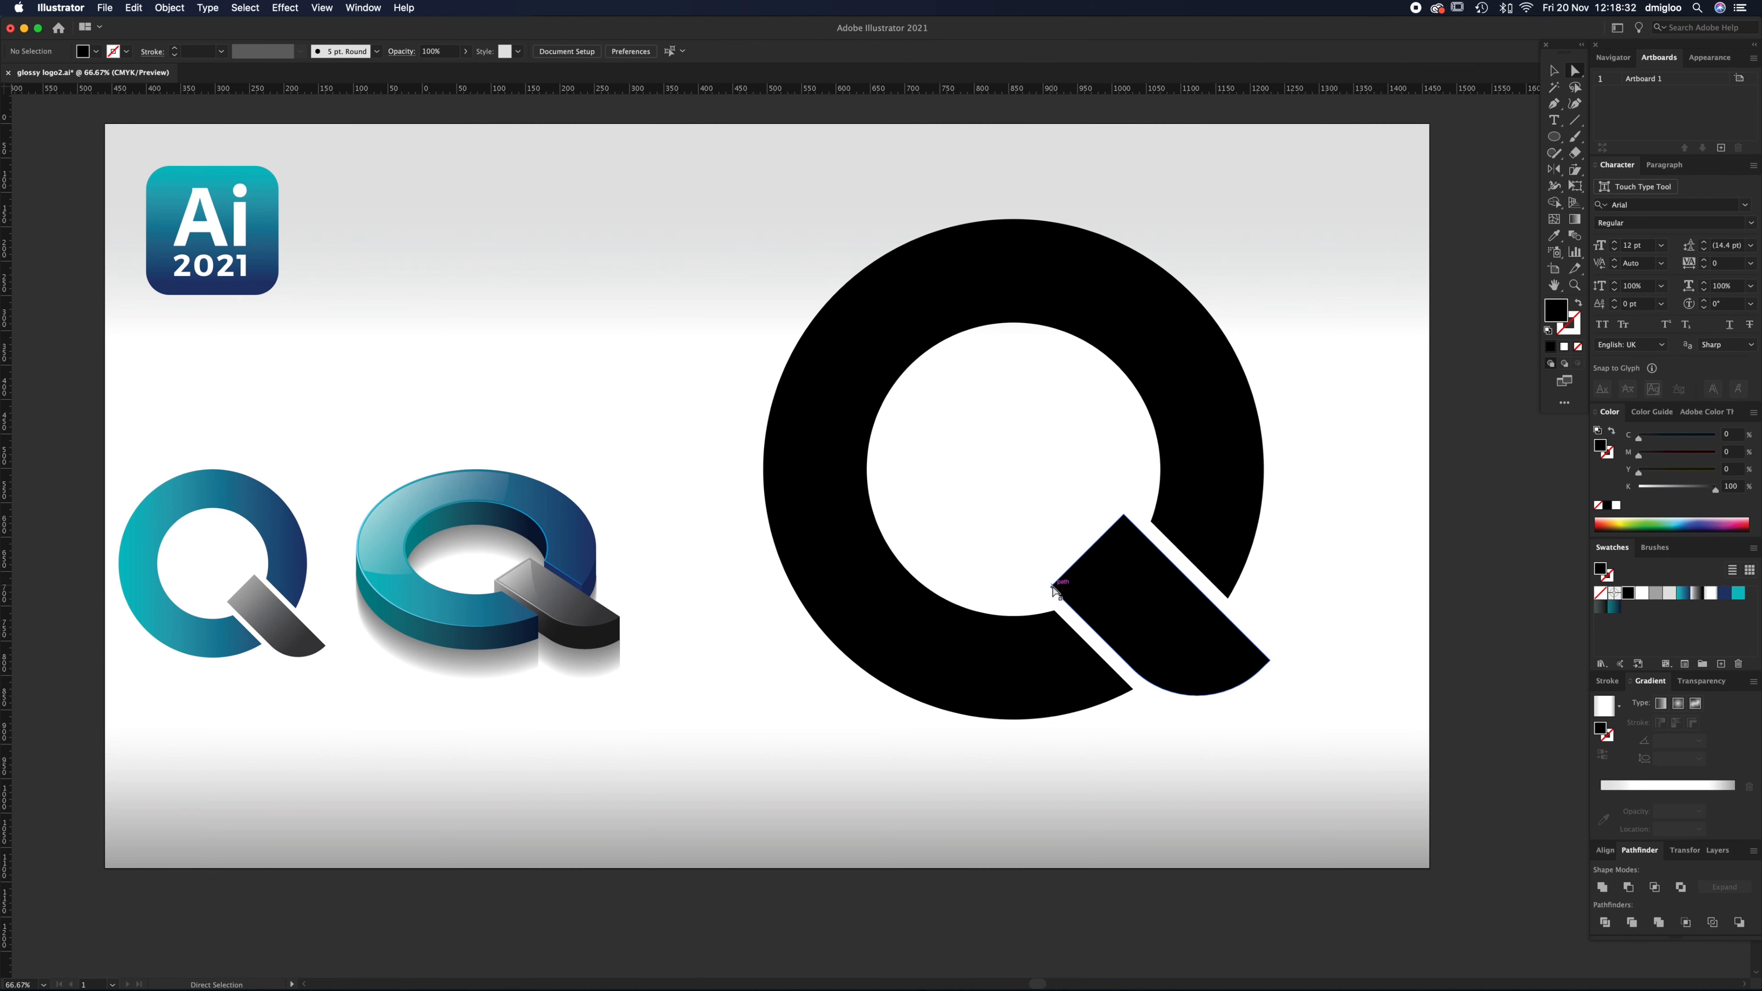
left_click(1124, 515)
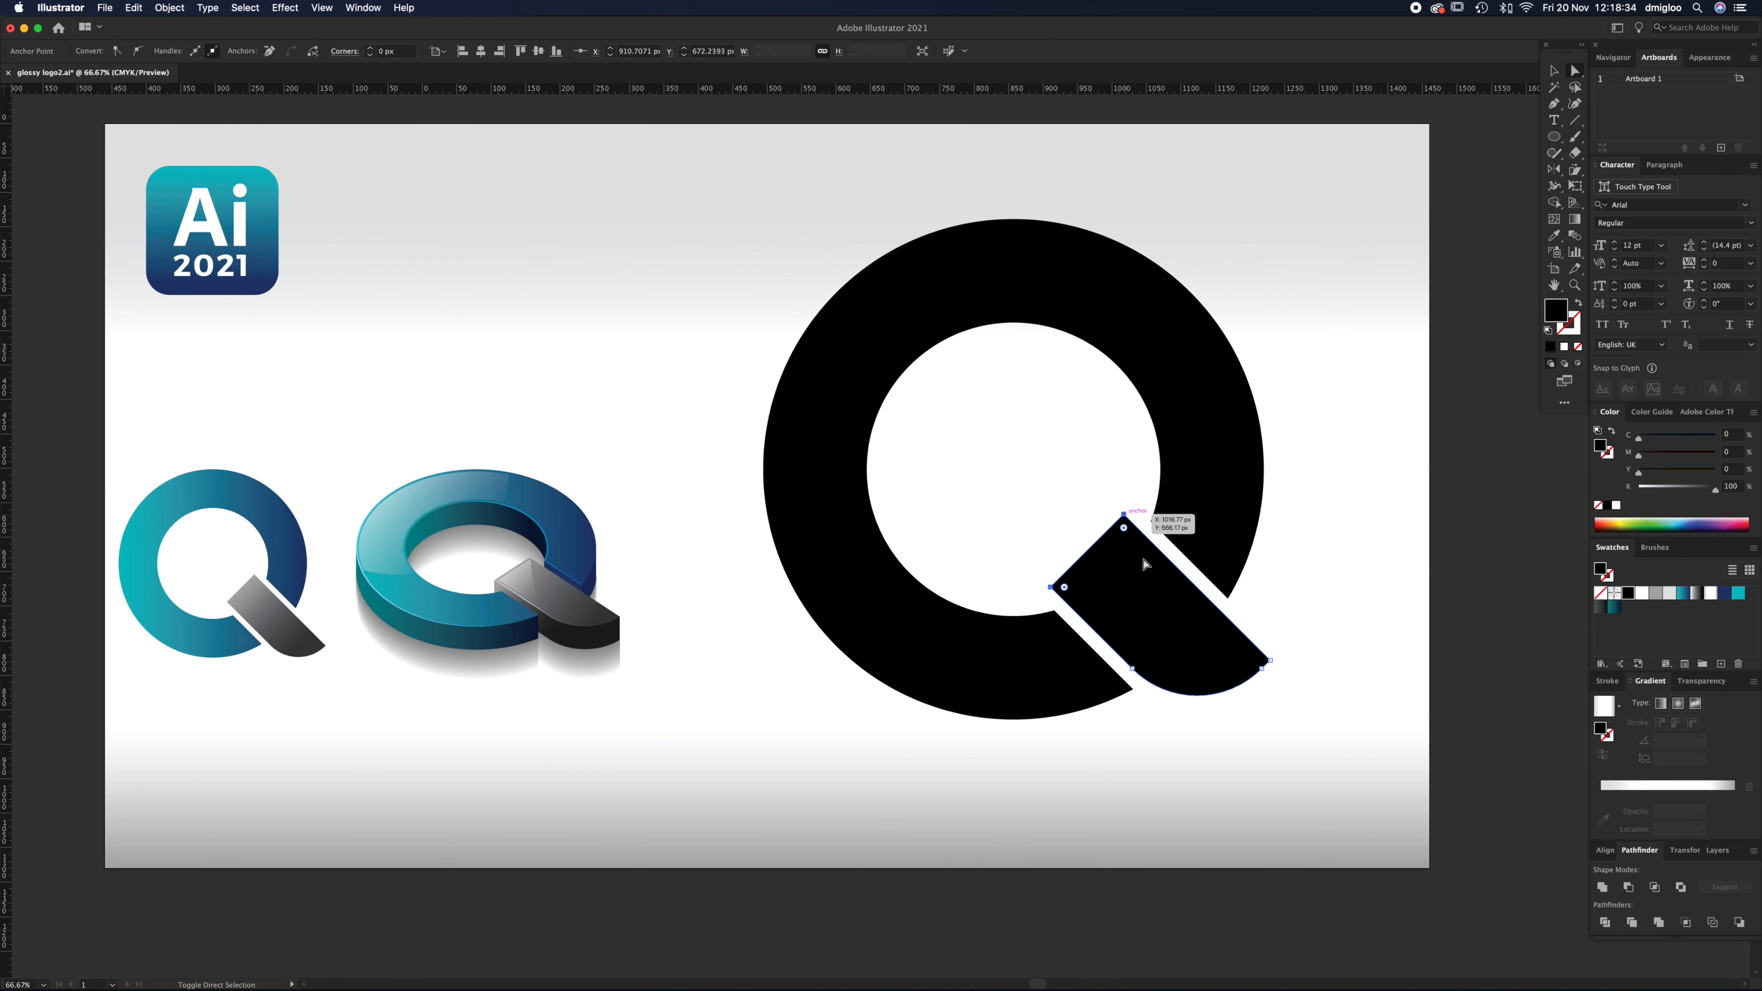
left_click_drag(1123, 514, 1102, 493)
left_click(1117, 611)
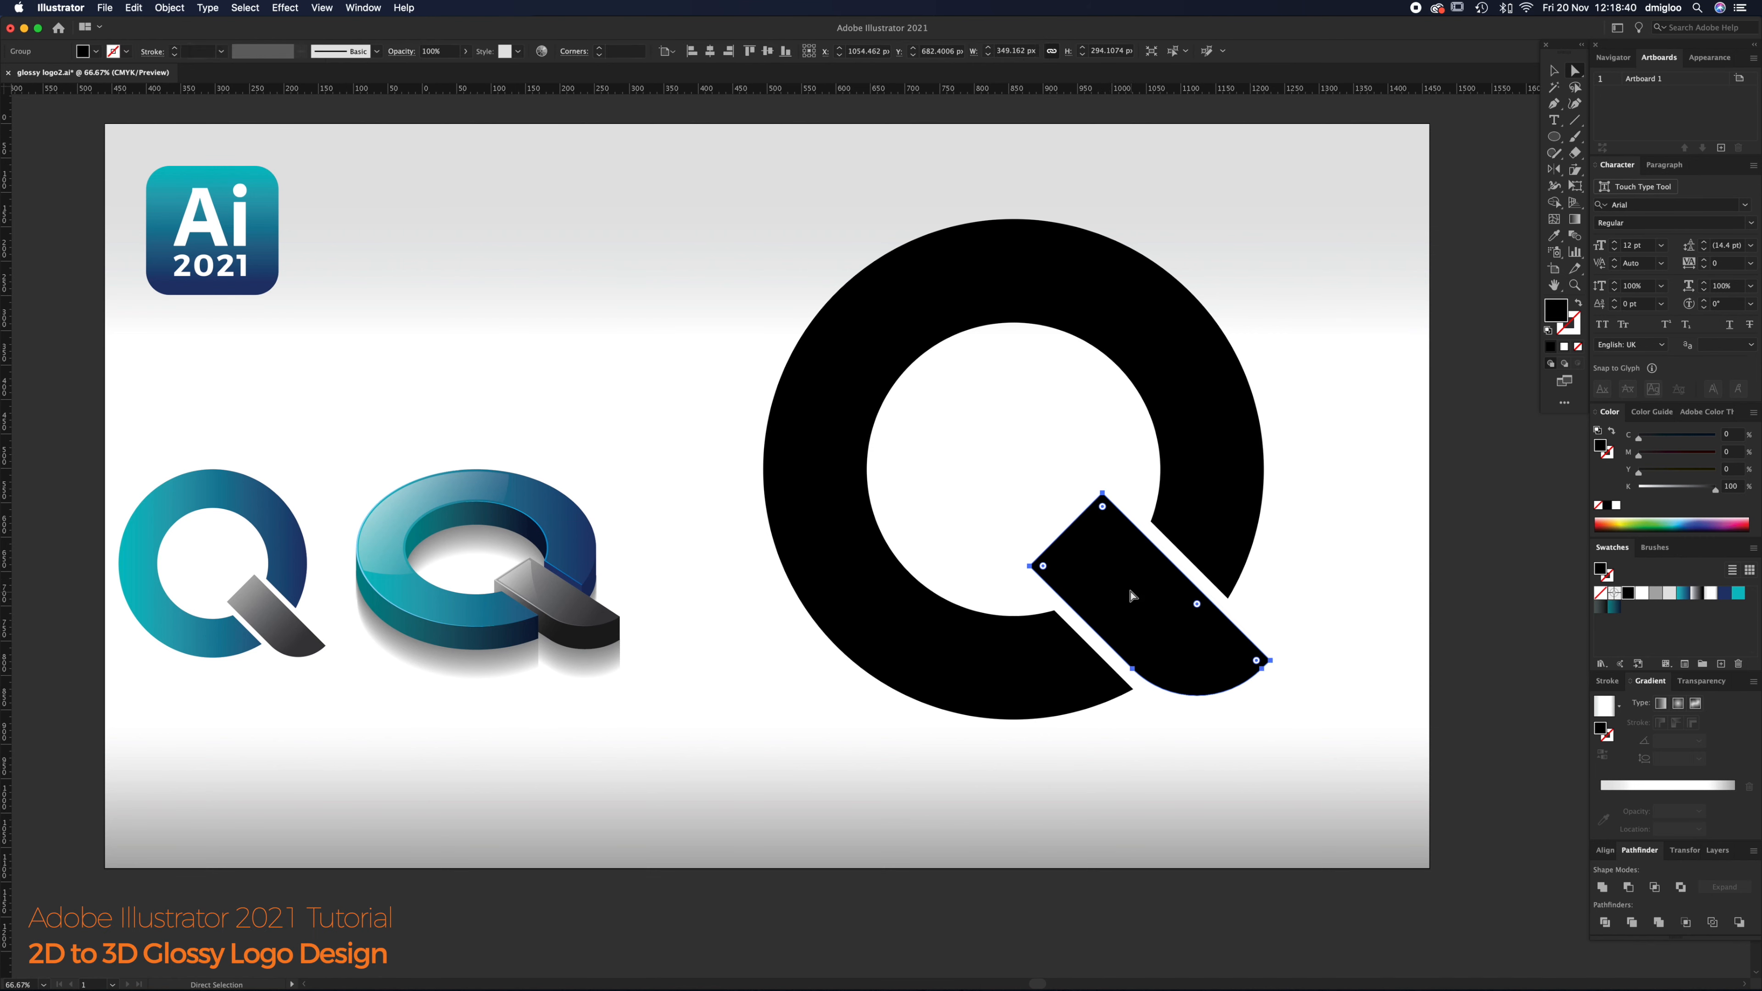
left_click_drag(1129, 597, 1151, 618)
left_click(1345, 523)
Step: Squash the whole Q to about 750 px wide and 406 px high, and move it up and slightly left
key("v")
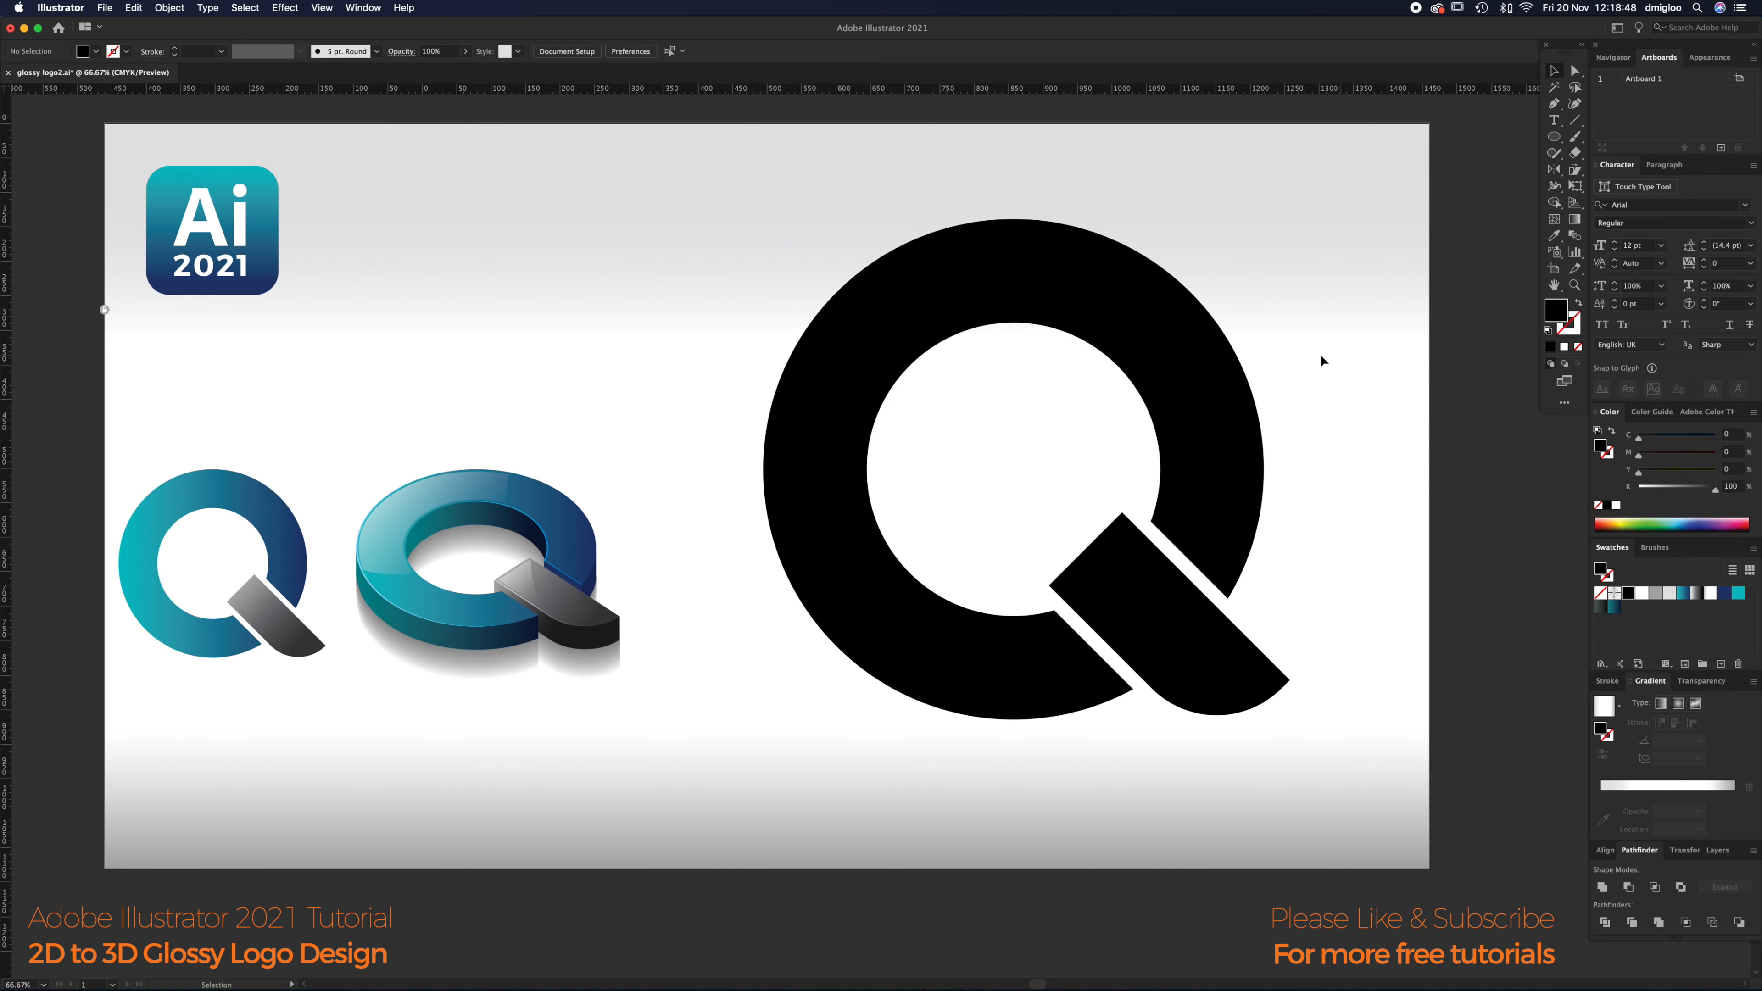
left_click_drag(1332, 383, 974, 691)
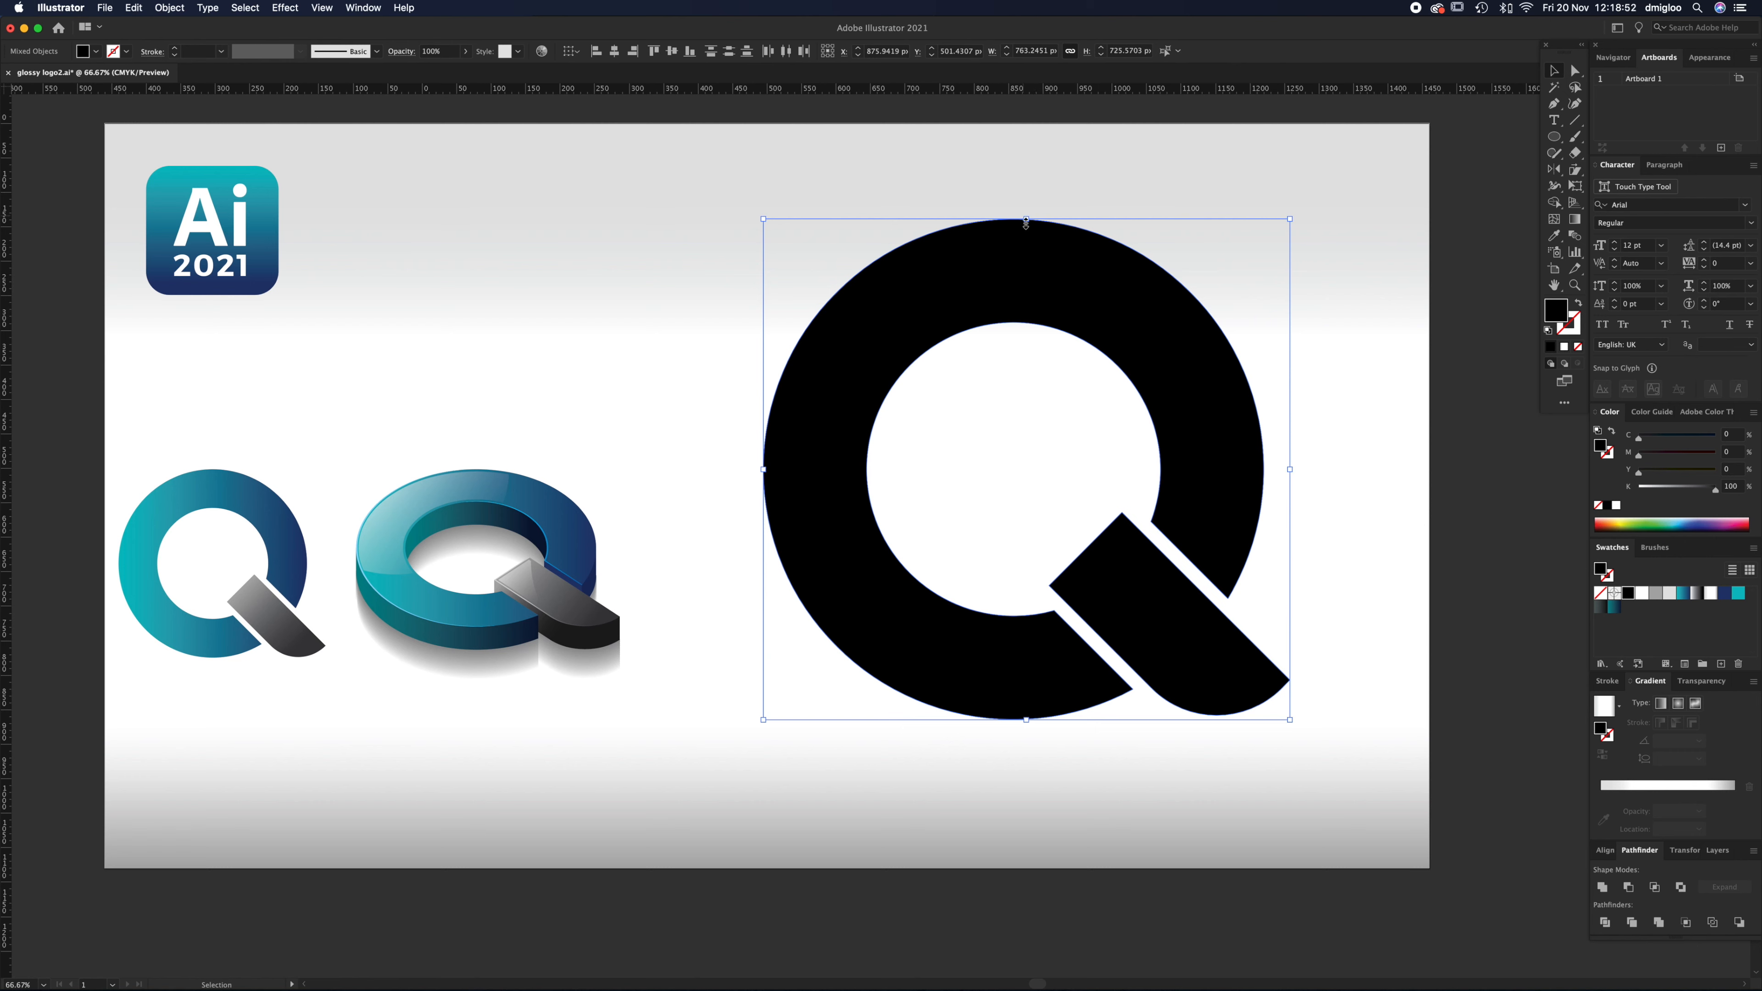
left_click_drag(1029, 220, 1045, 432)
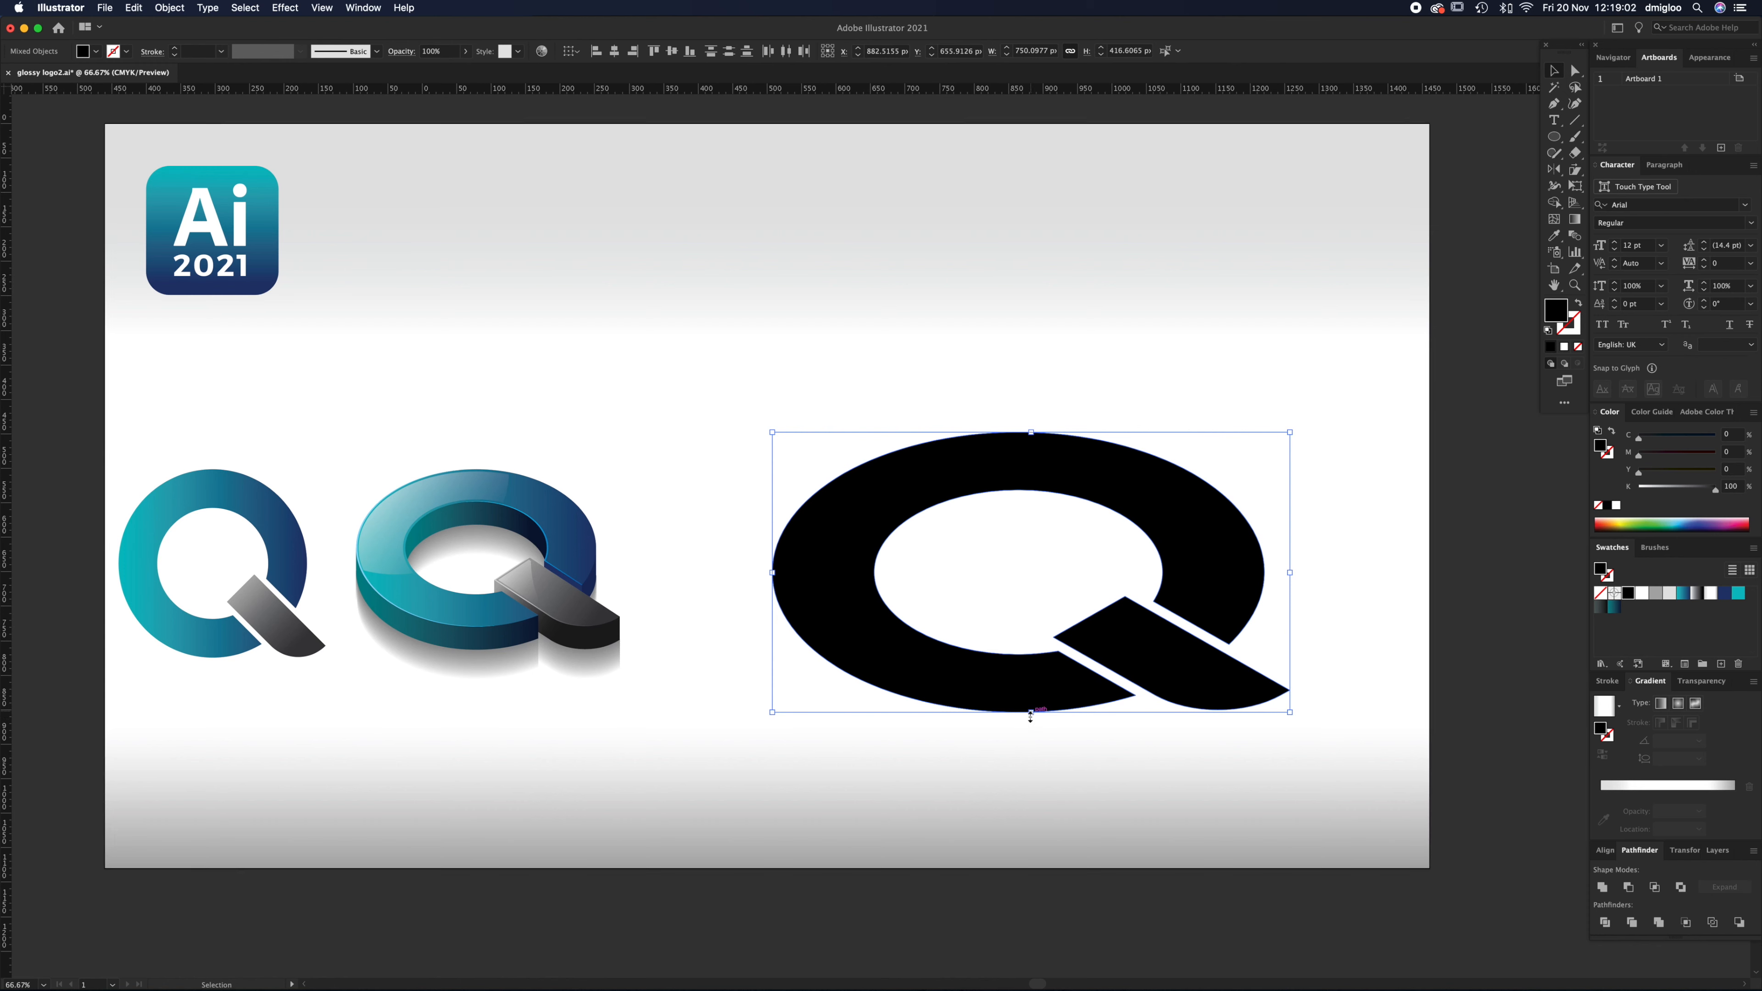
left_click_drag(1025, 690, 1005, 593)
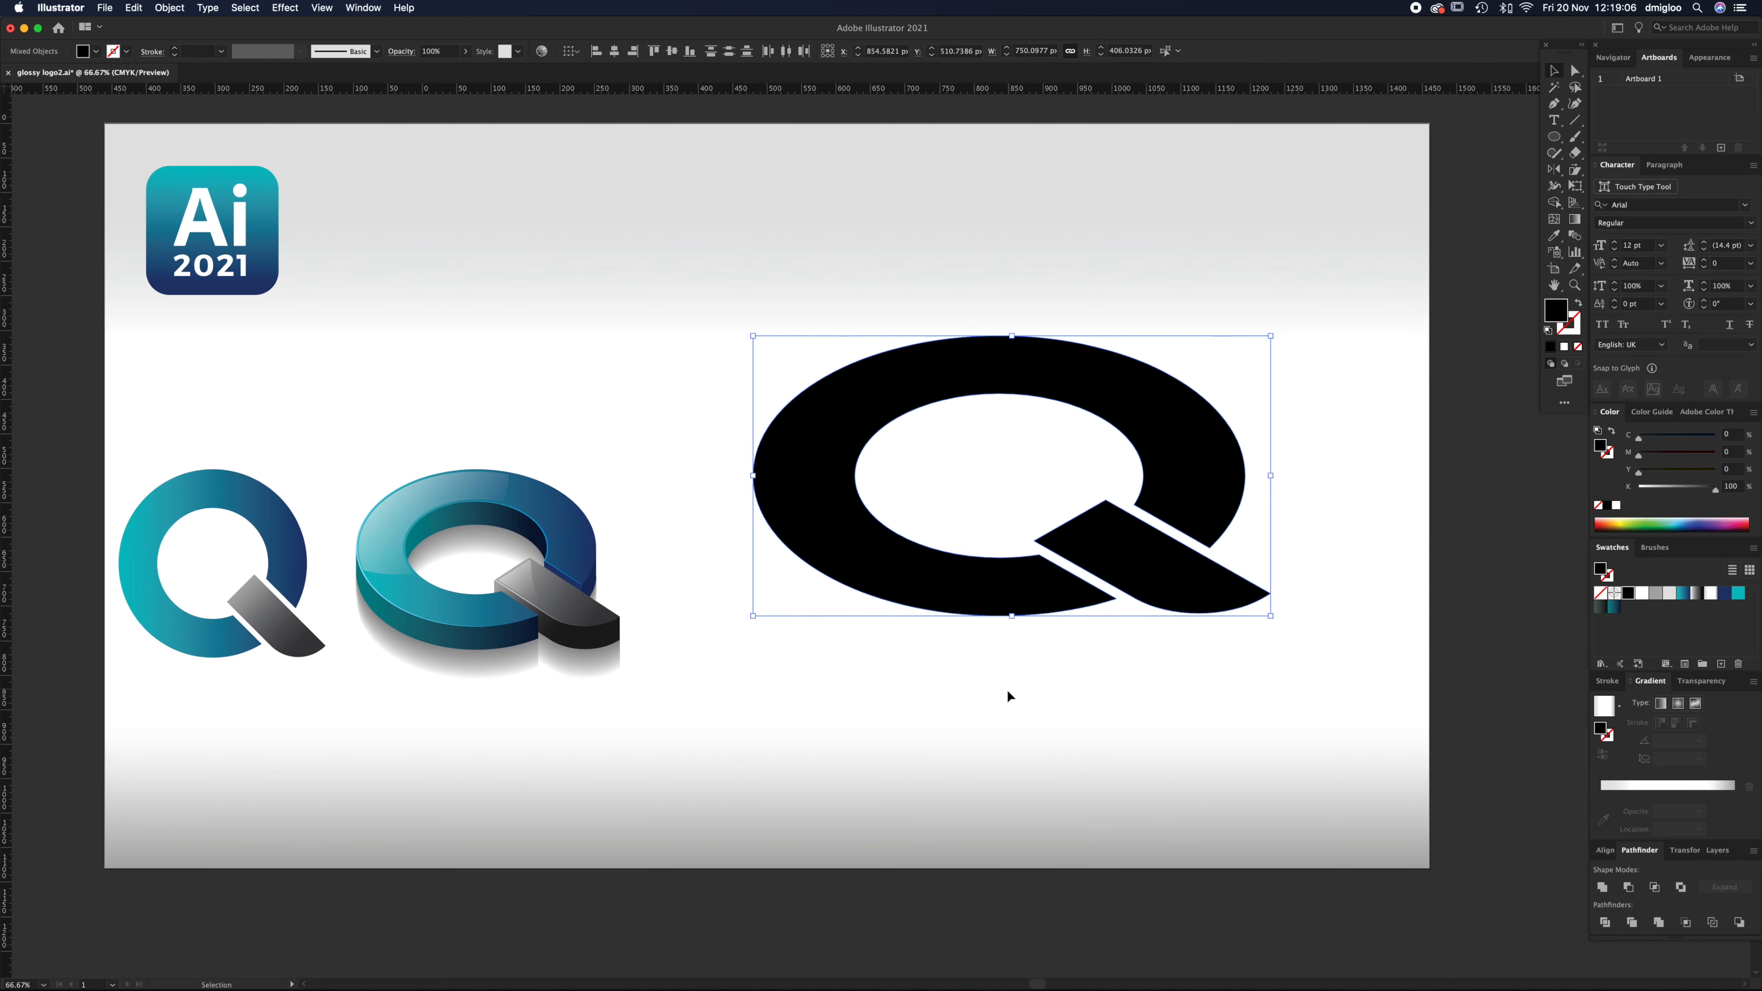
left_click(1012, 698)
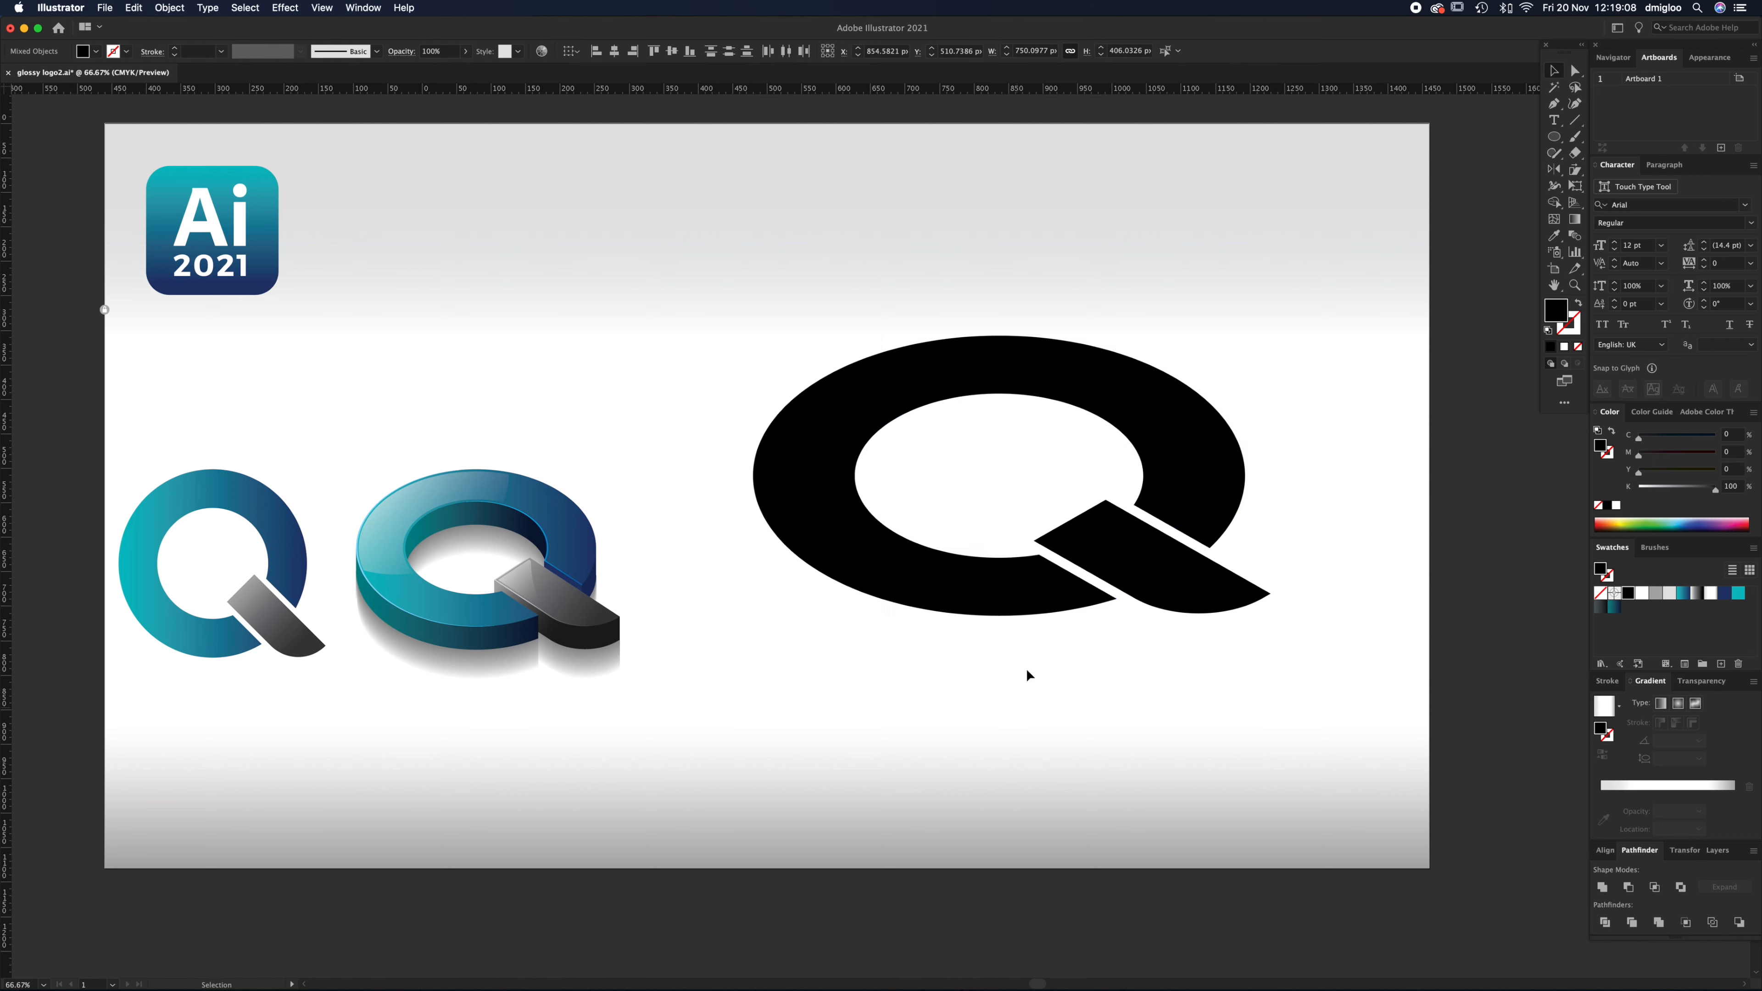
Step: Sample the reference 3D Q's teal-to-navy gradient onto the flattened ring and its grey gradient onto the tail
left_click(1020, 604)
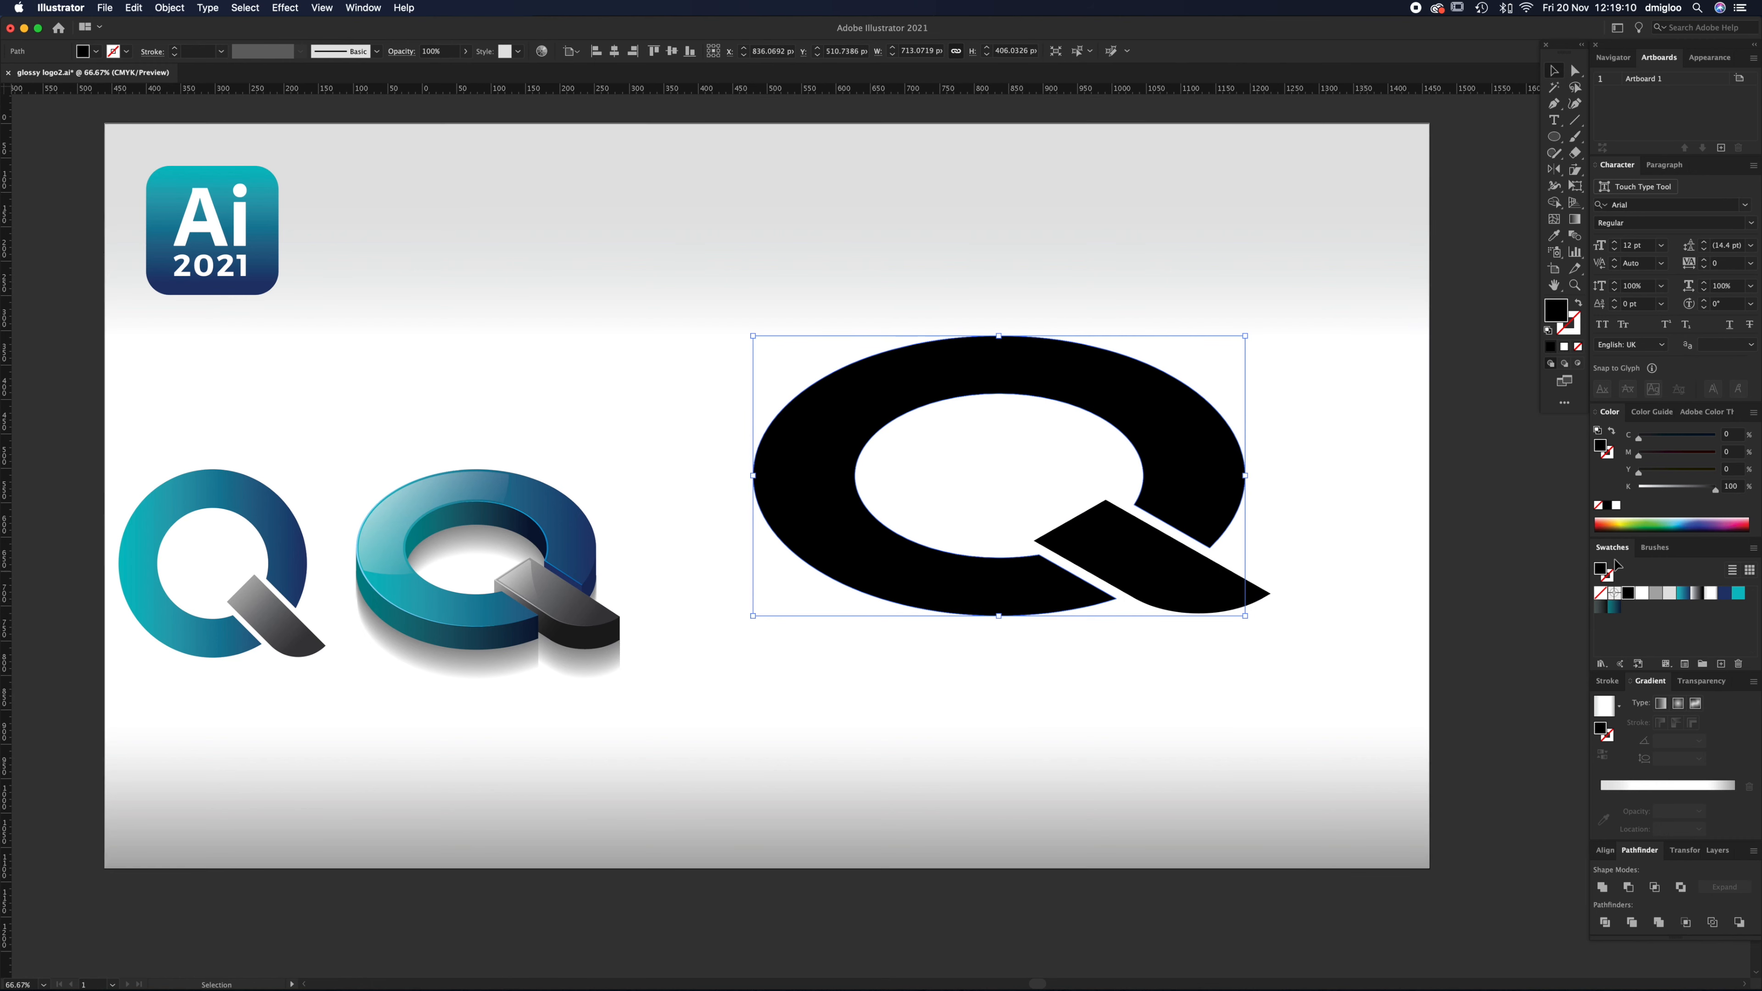
key("i")
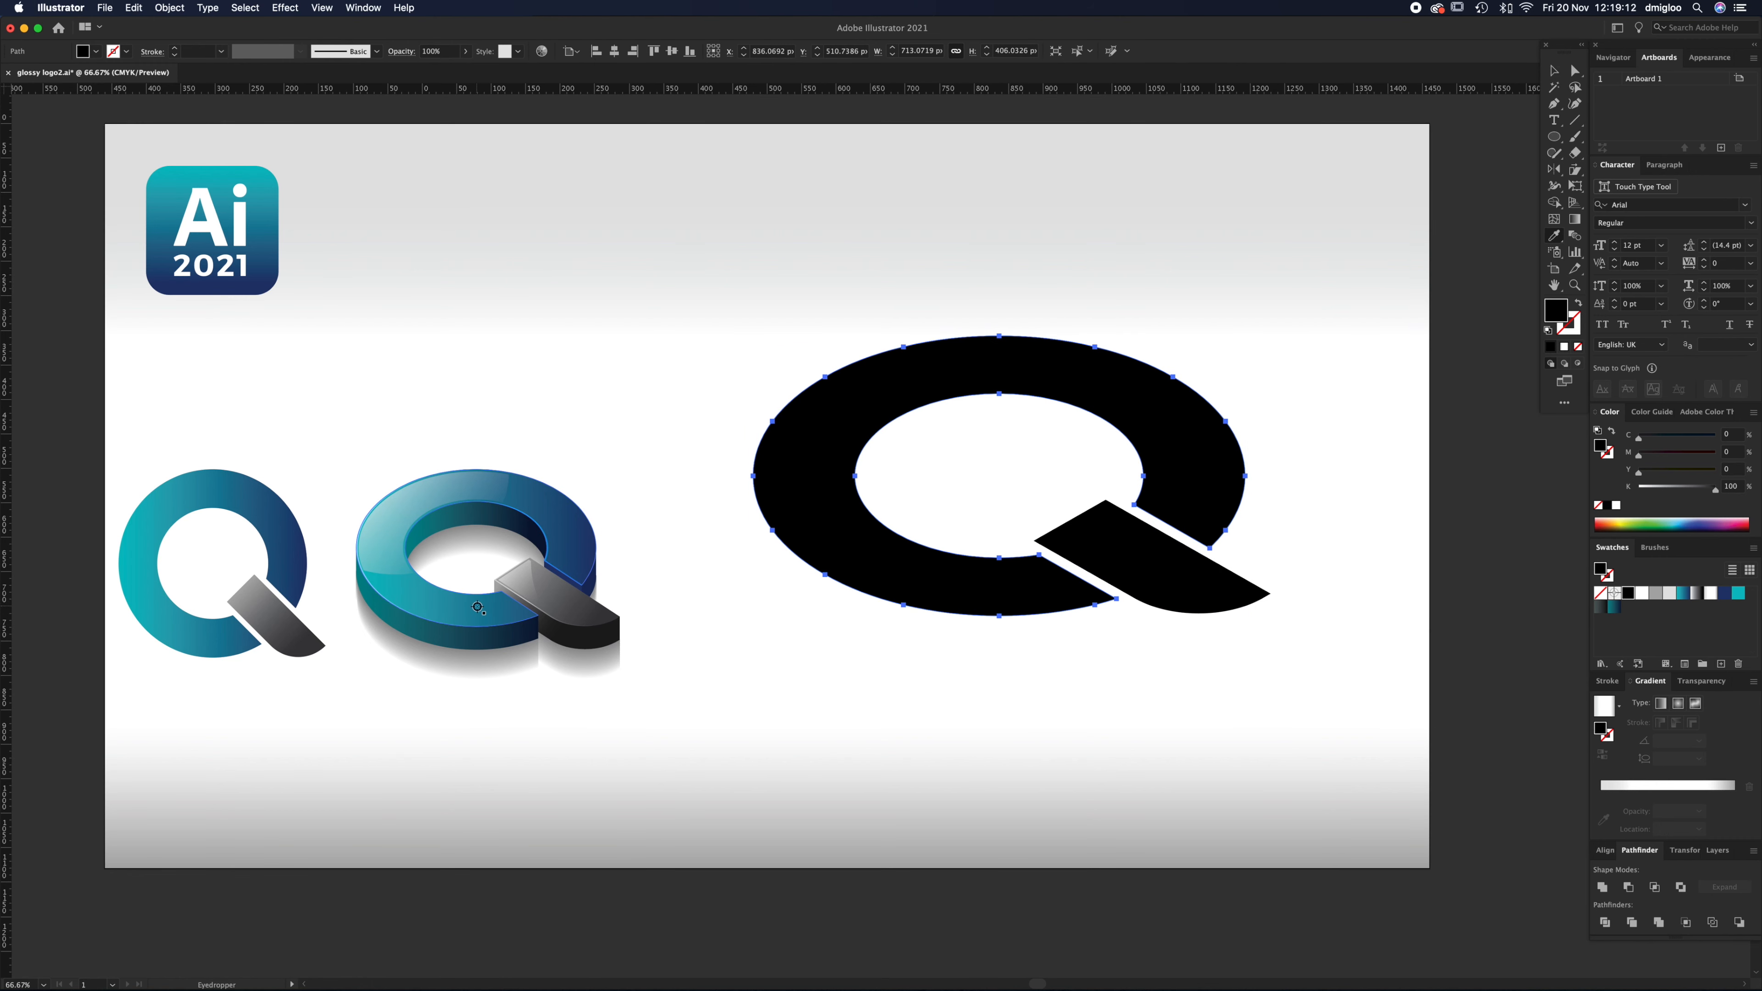
left_click(478, 608)
key("v")
left_click(1207, 591)
key("i")
left_click(586, 614)
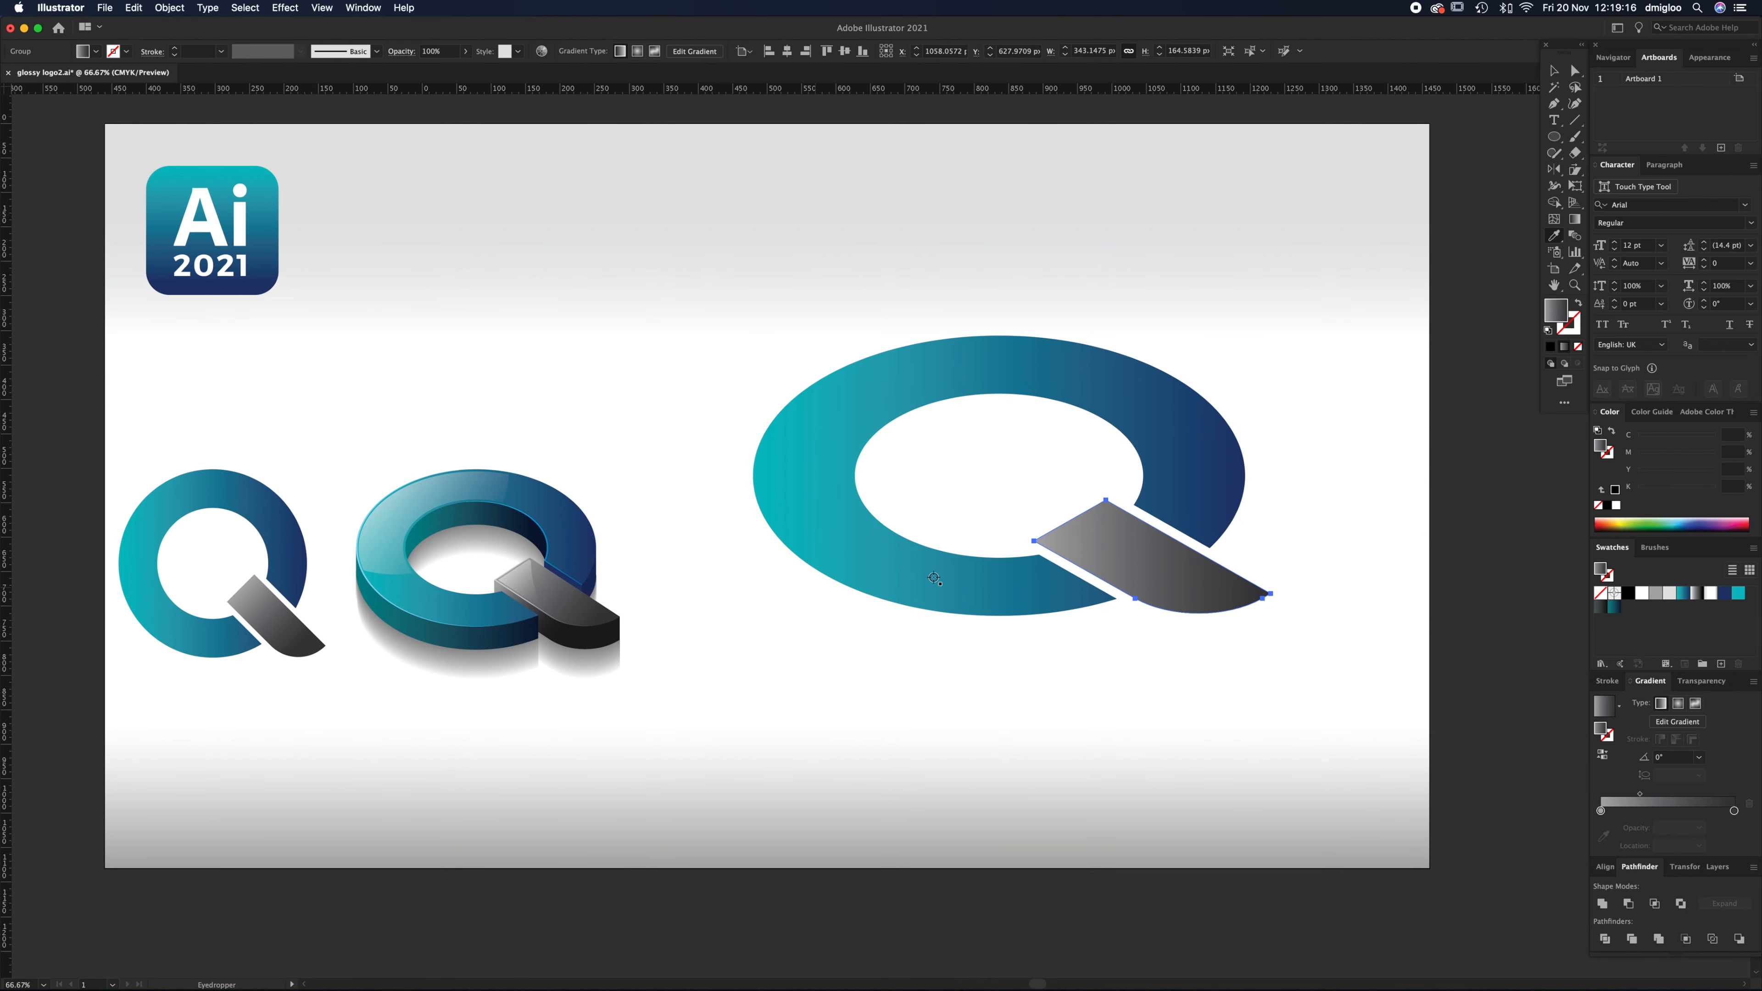
Step: Redirect the tail's gradient diagonally along its length at an angle of about -34°
left_click(1576, 220)
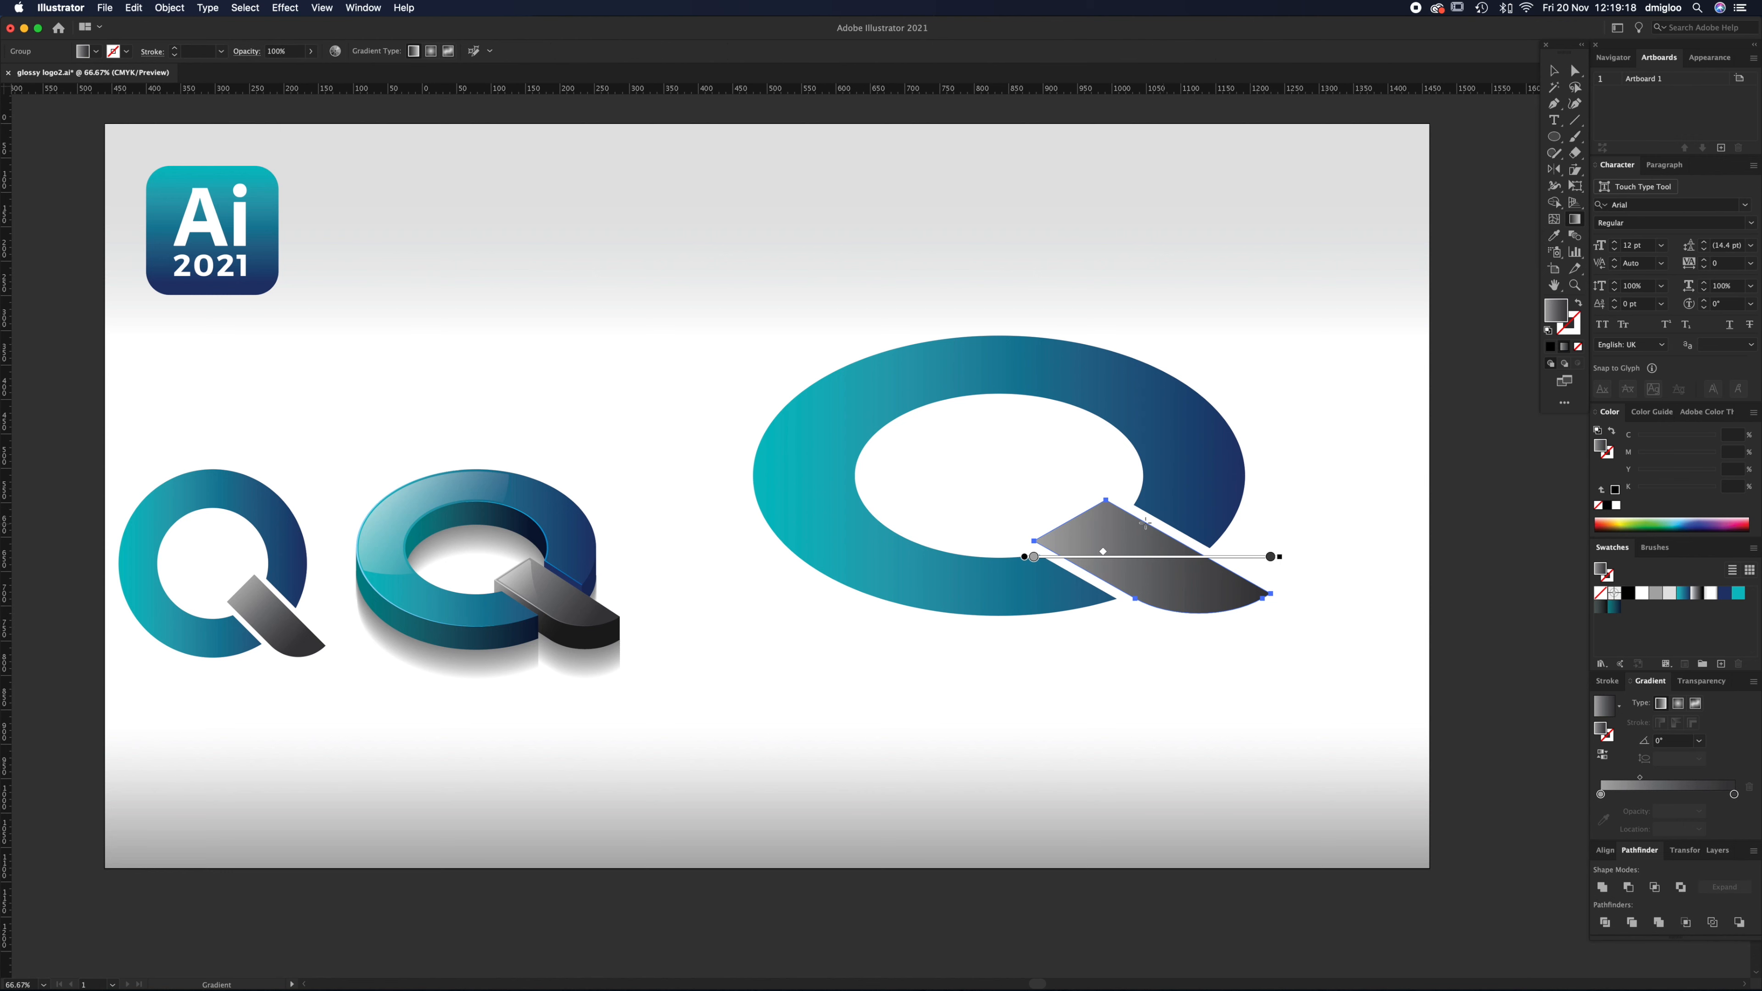
left_click_drag(1076, 517, 1217, 611)
key("a")
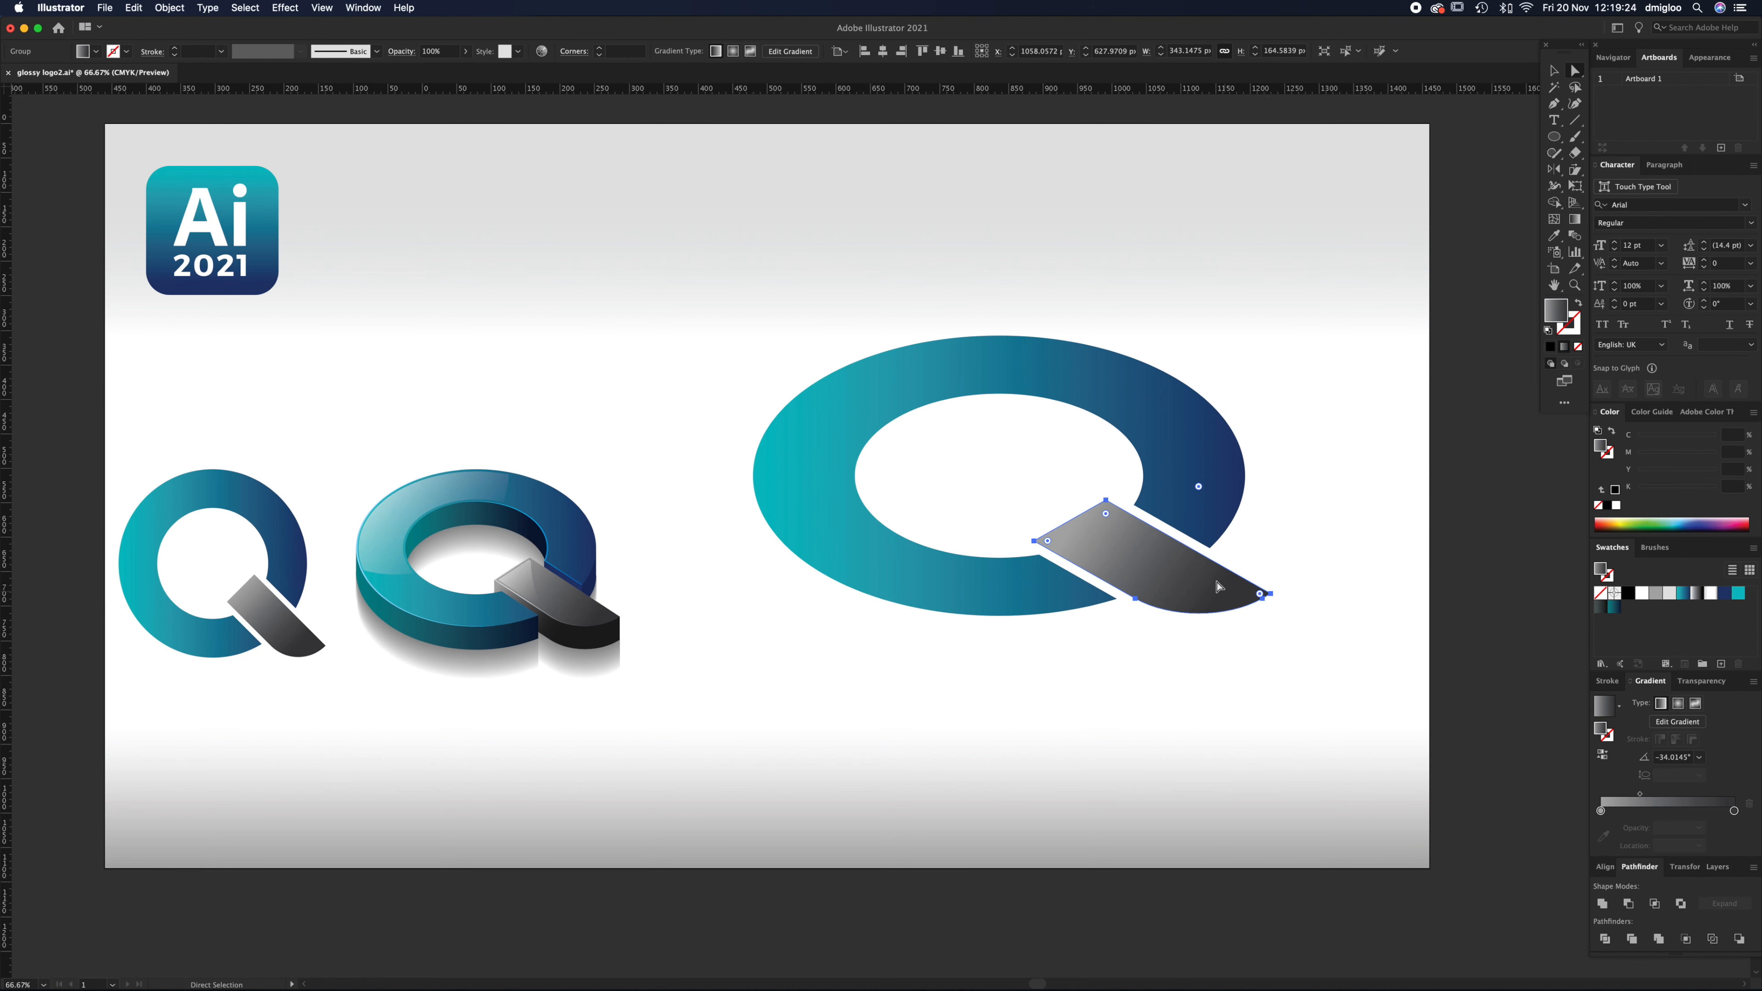
Step: Darken the end colour stop of the tail's gradient to 95% black
left_click(1734, 811)
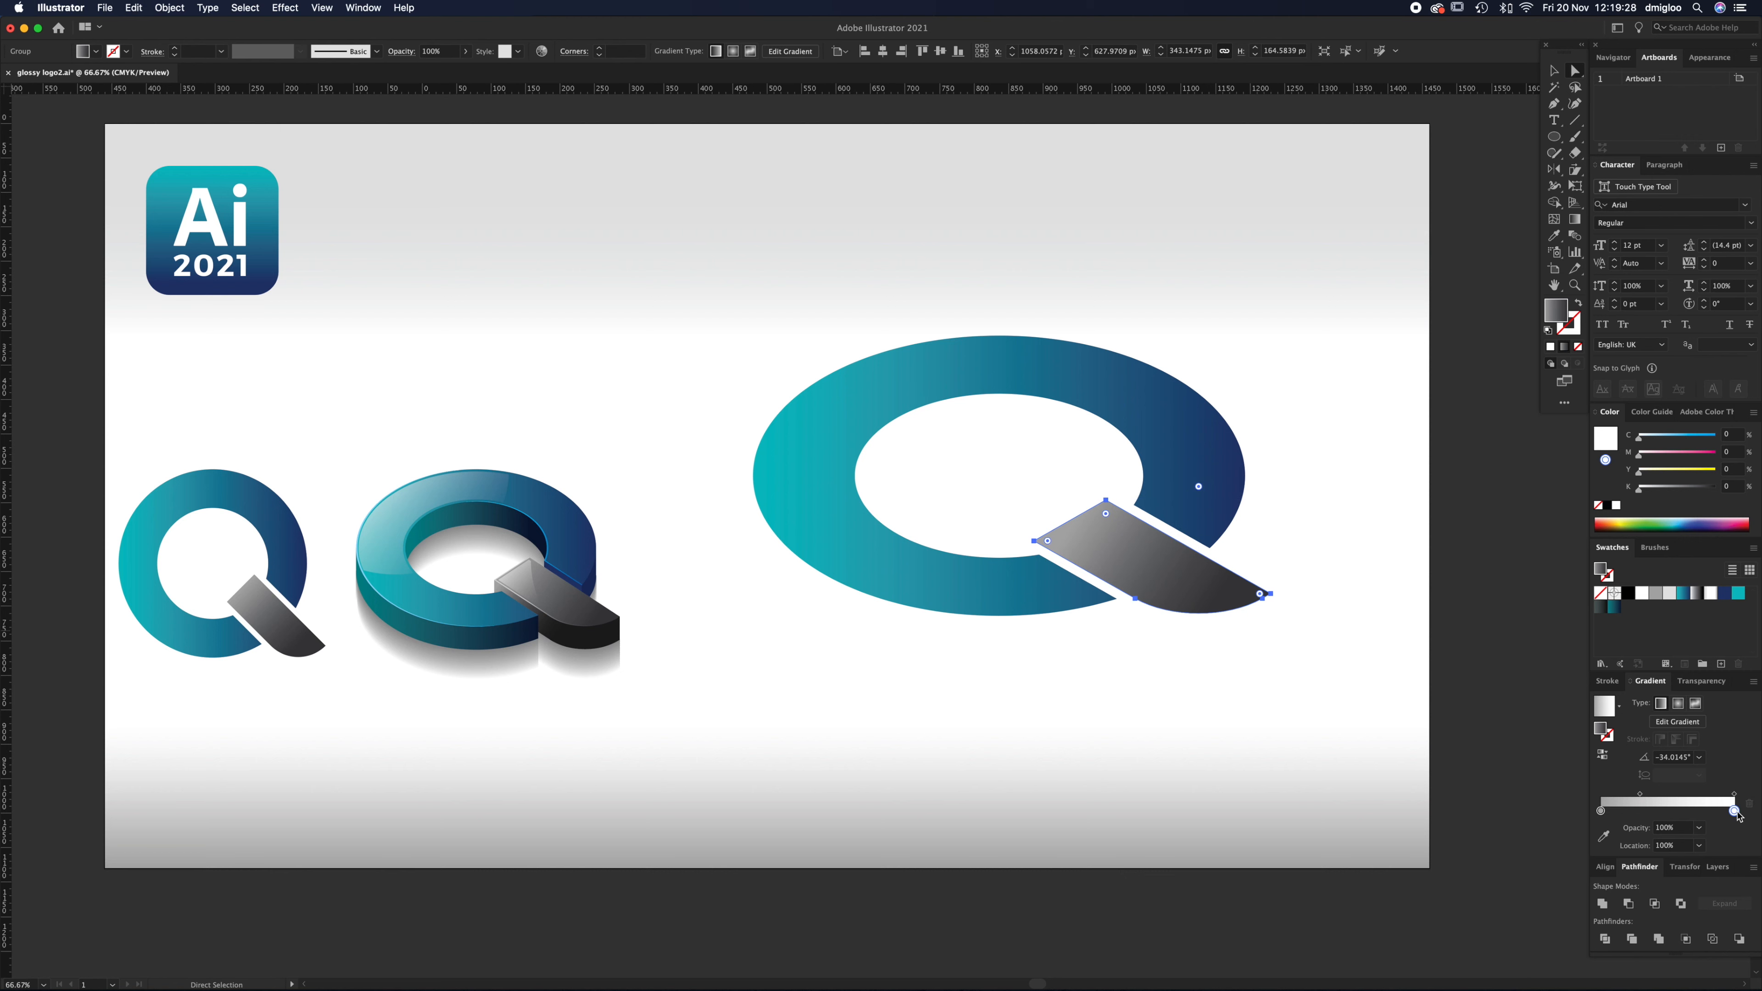
key("super+z")
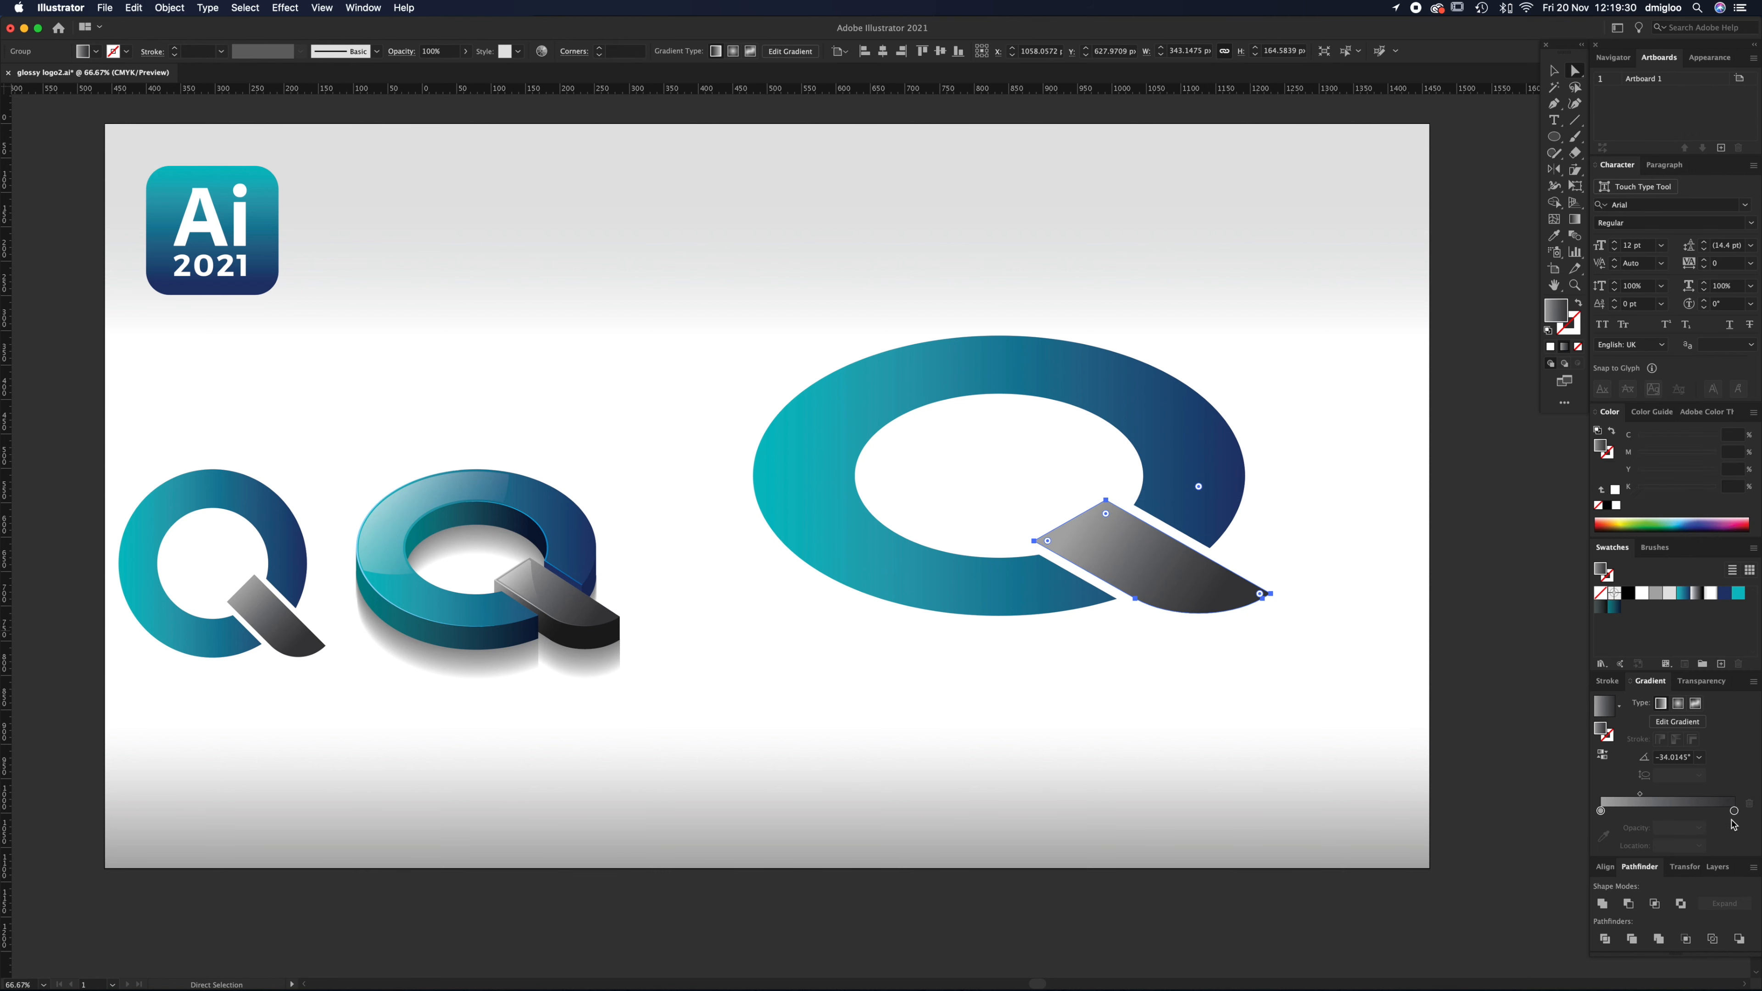
left_click(1601, 810)
left_click(1733, 811)
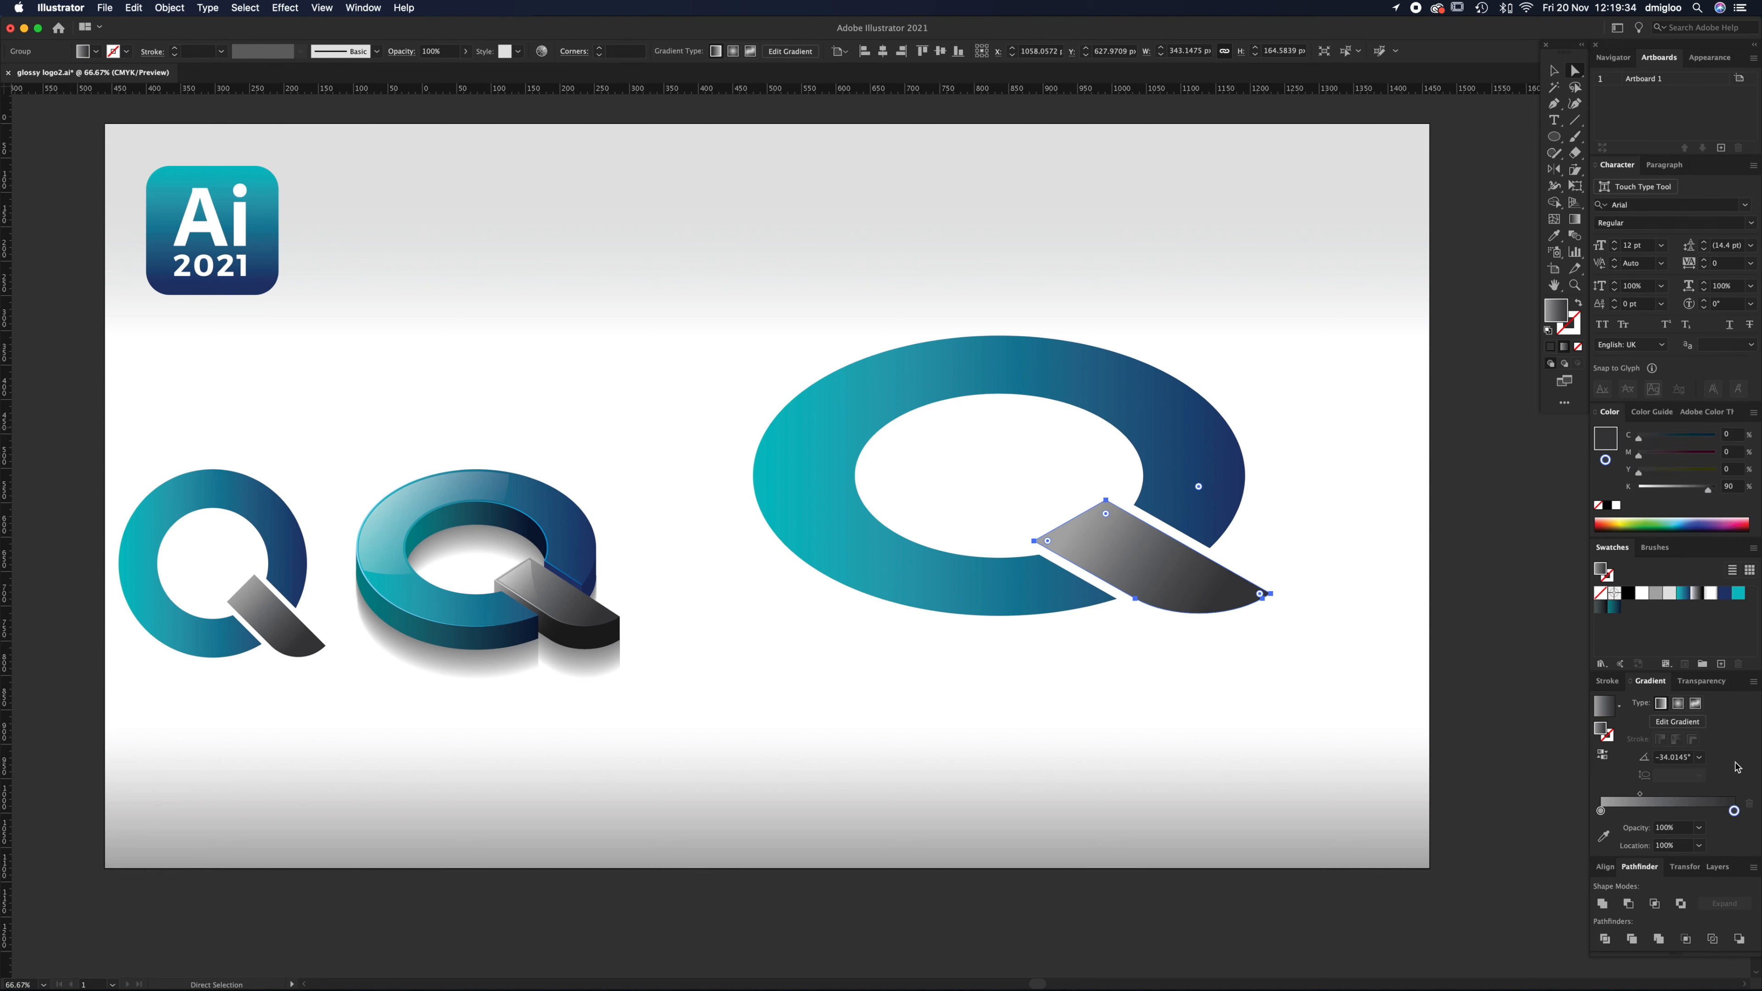
left_click(1730, 486)
key("Return")
left_click(1600, 811)
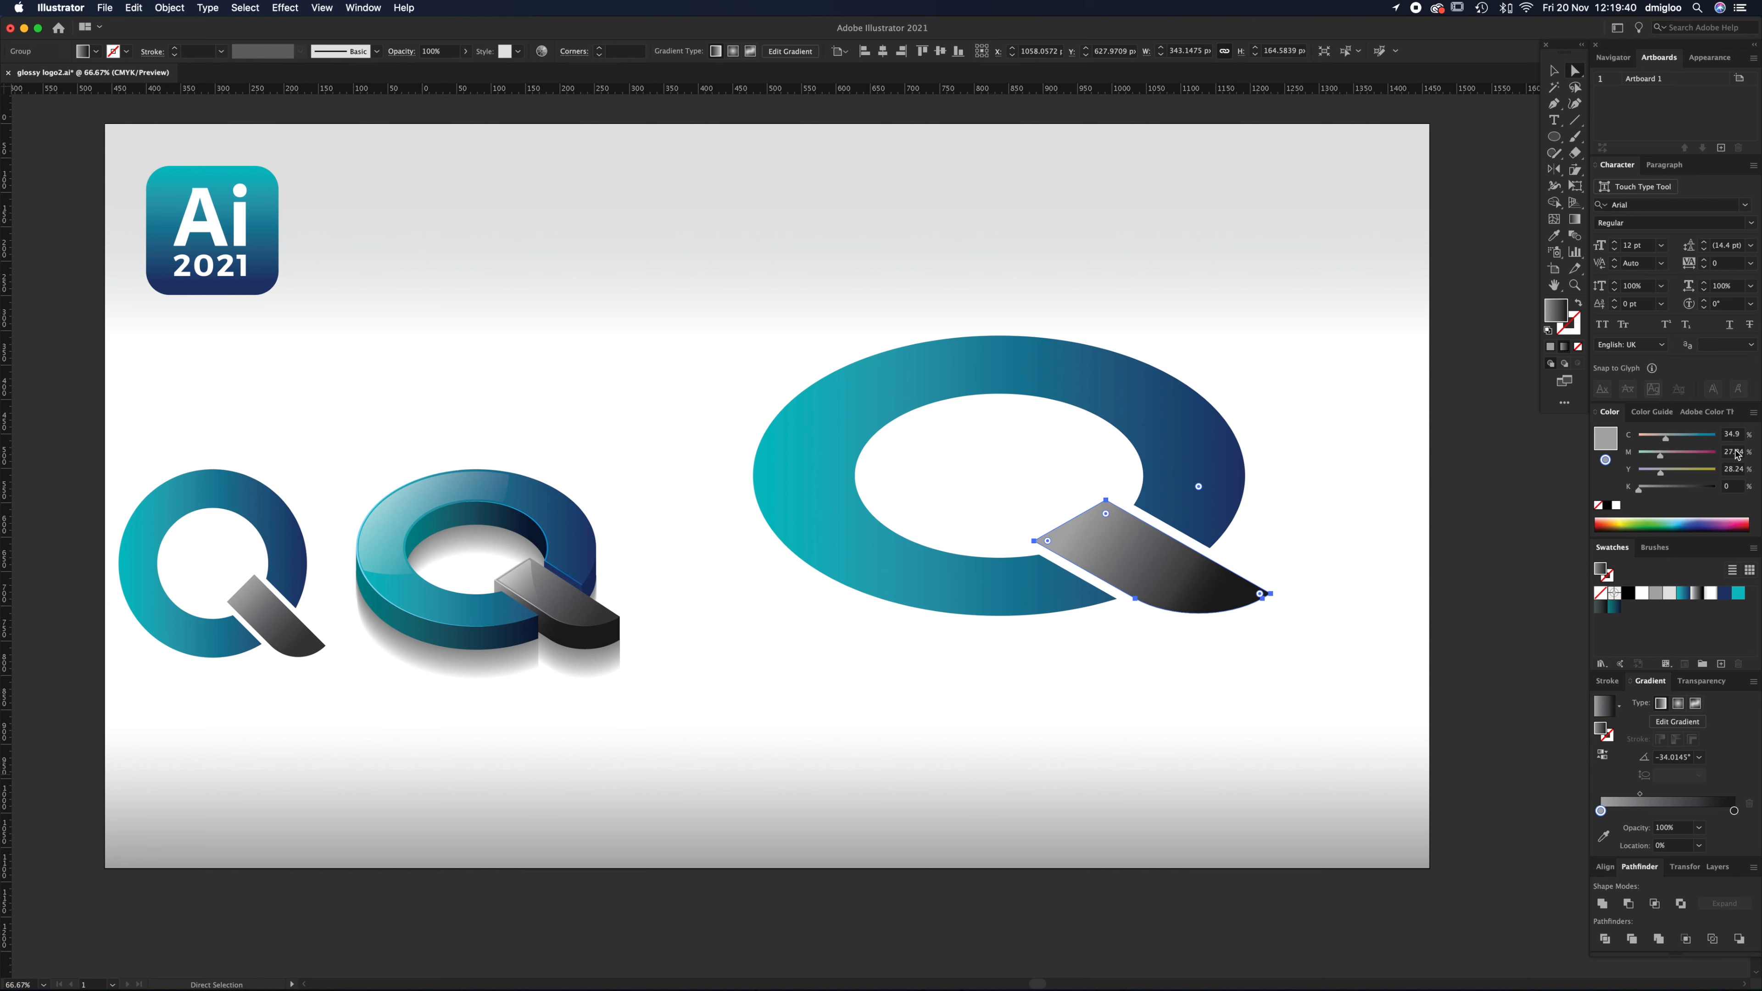
left_click(1733, 810)
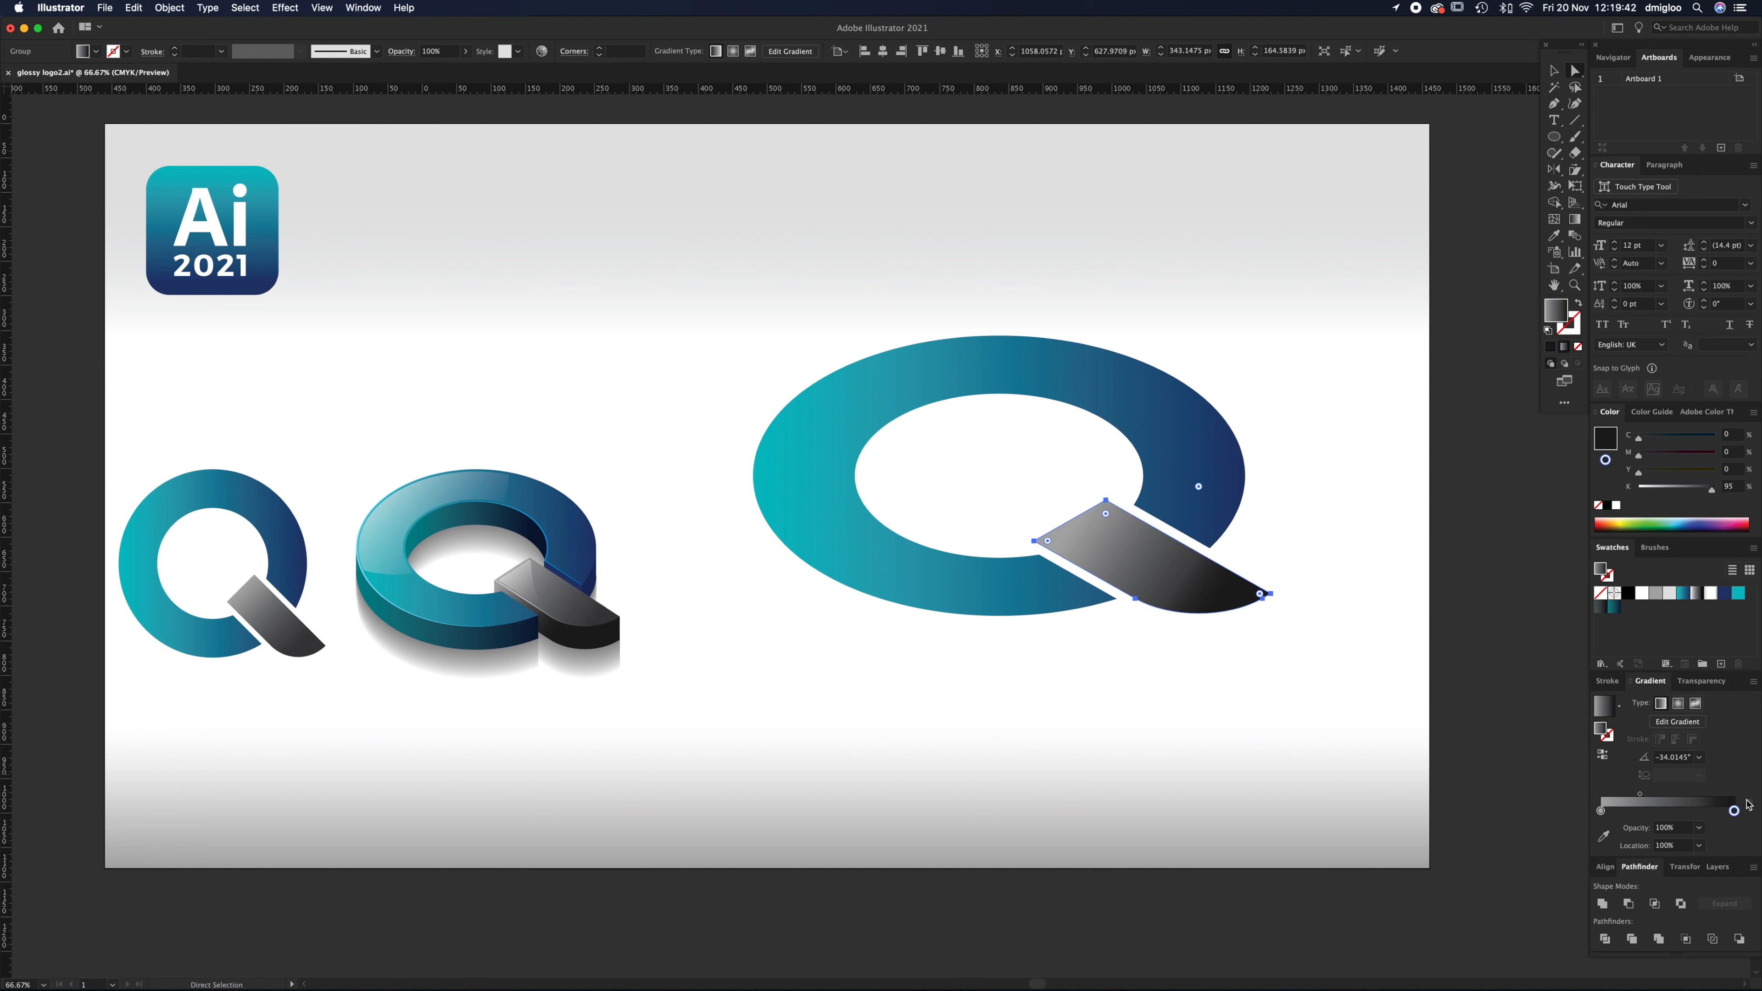
left_click(1352, 651)
Step: Duplicate the ring and tail together about 70 px straight down and fill the copy with the flat mid-grey swatch
key("v")
left_click(1107, 560)
left_click(1121, 552)
left_click(1063, 587, "shift")
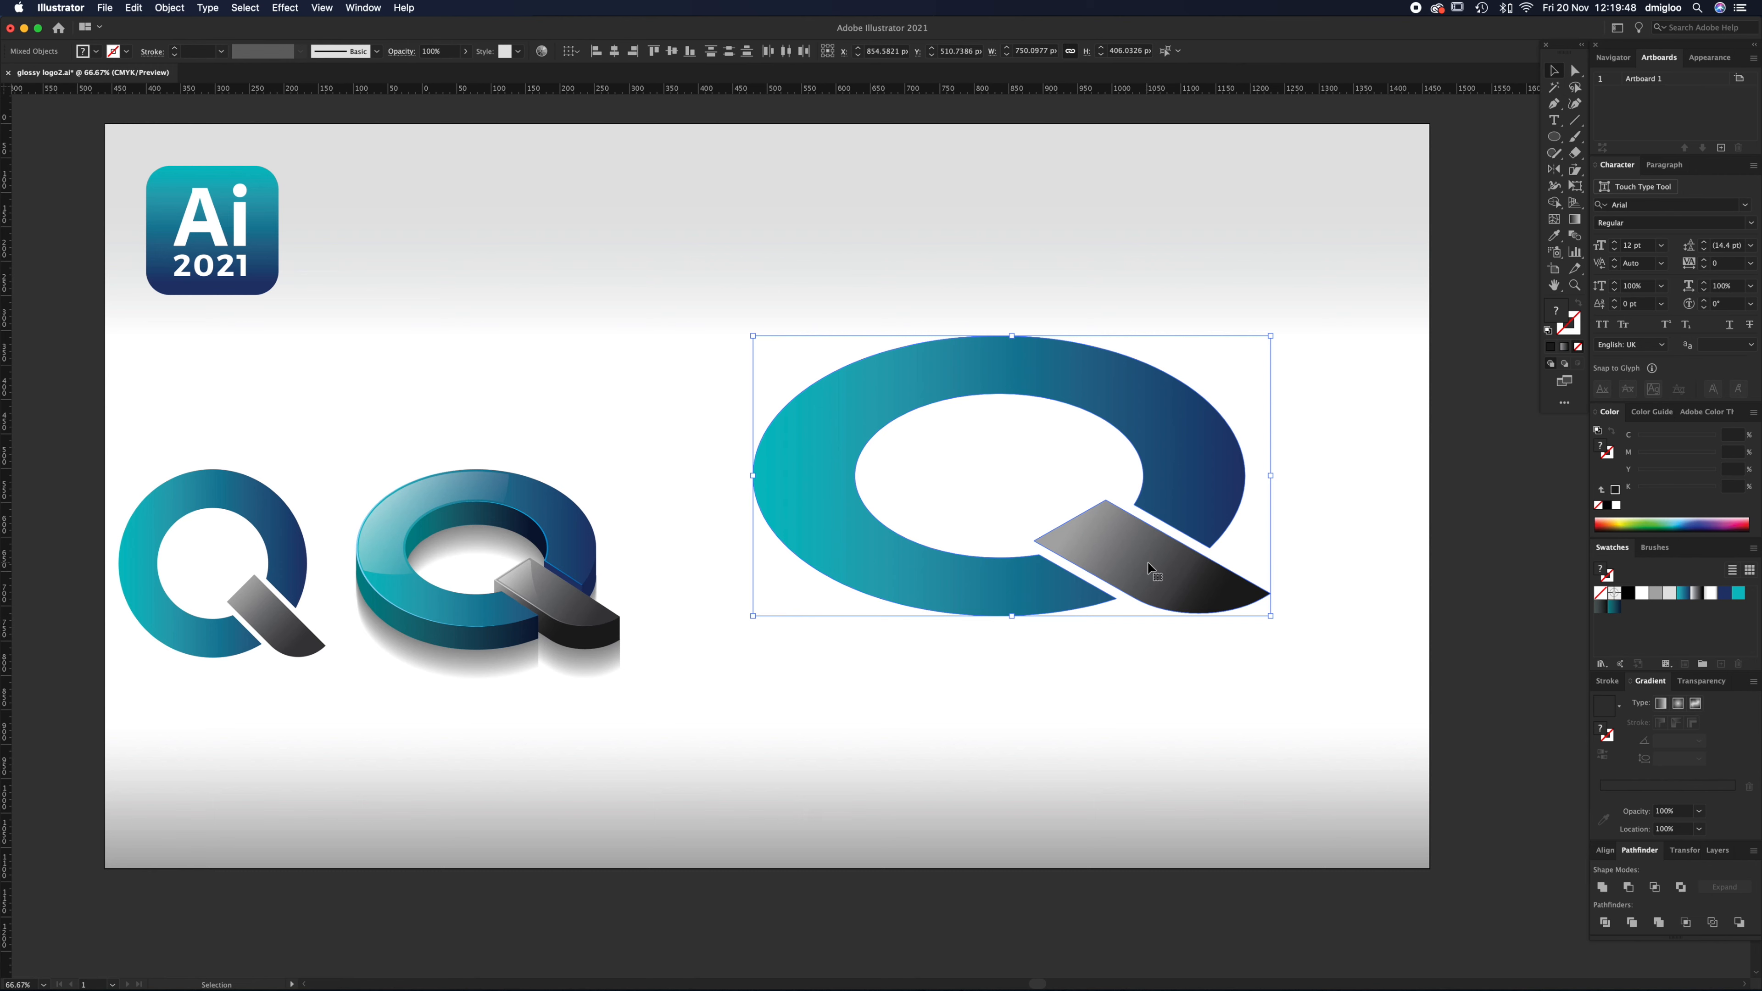
left_click(1148, 709)
left_click(1180, 571)
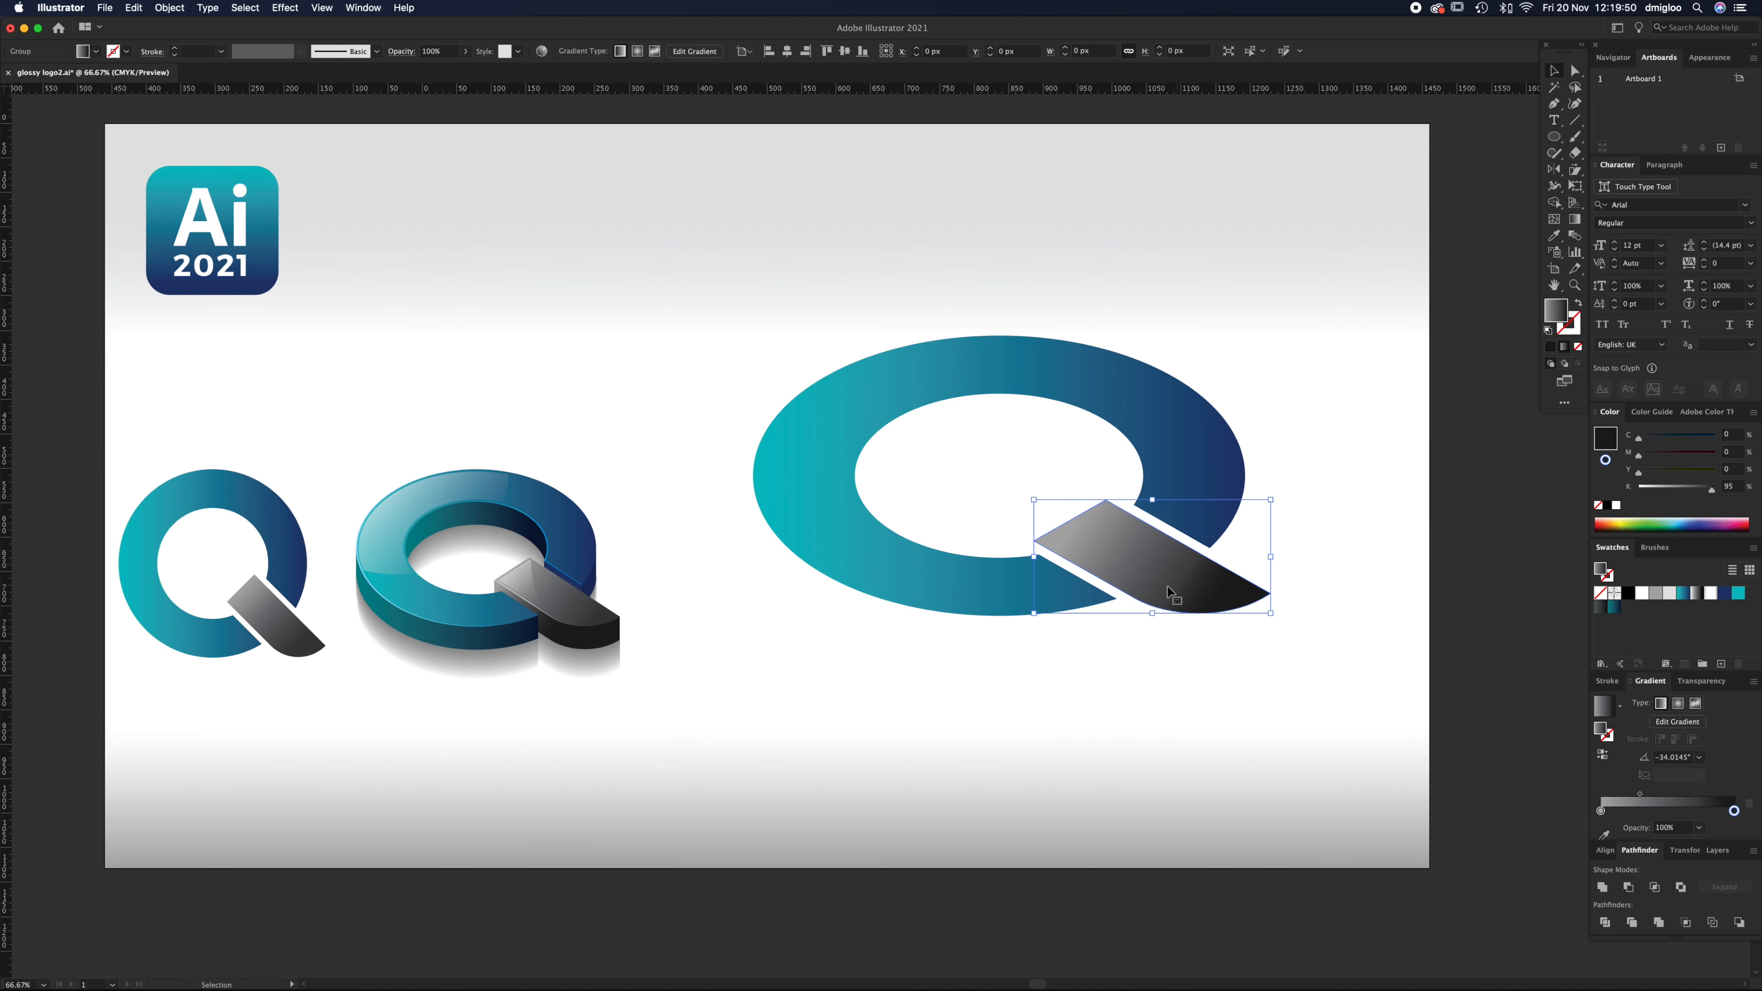
left_click(1004, 589, "shift")
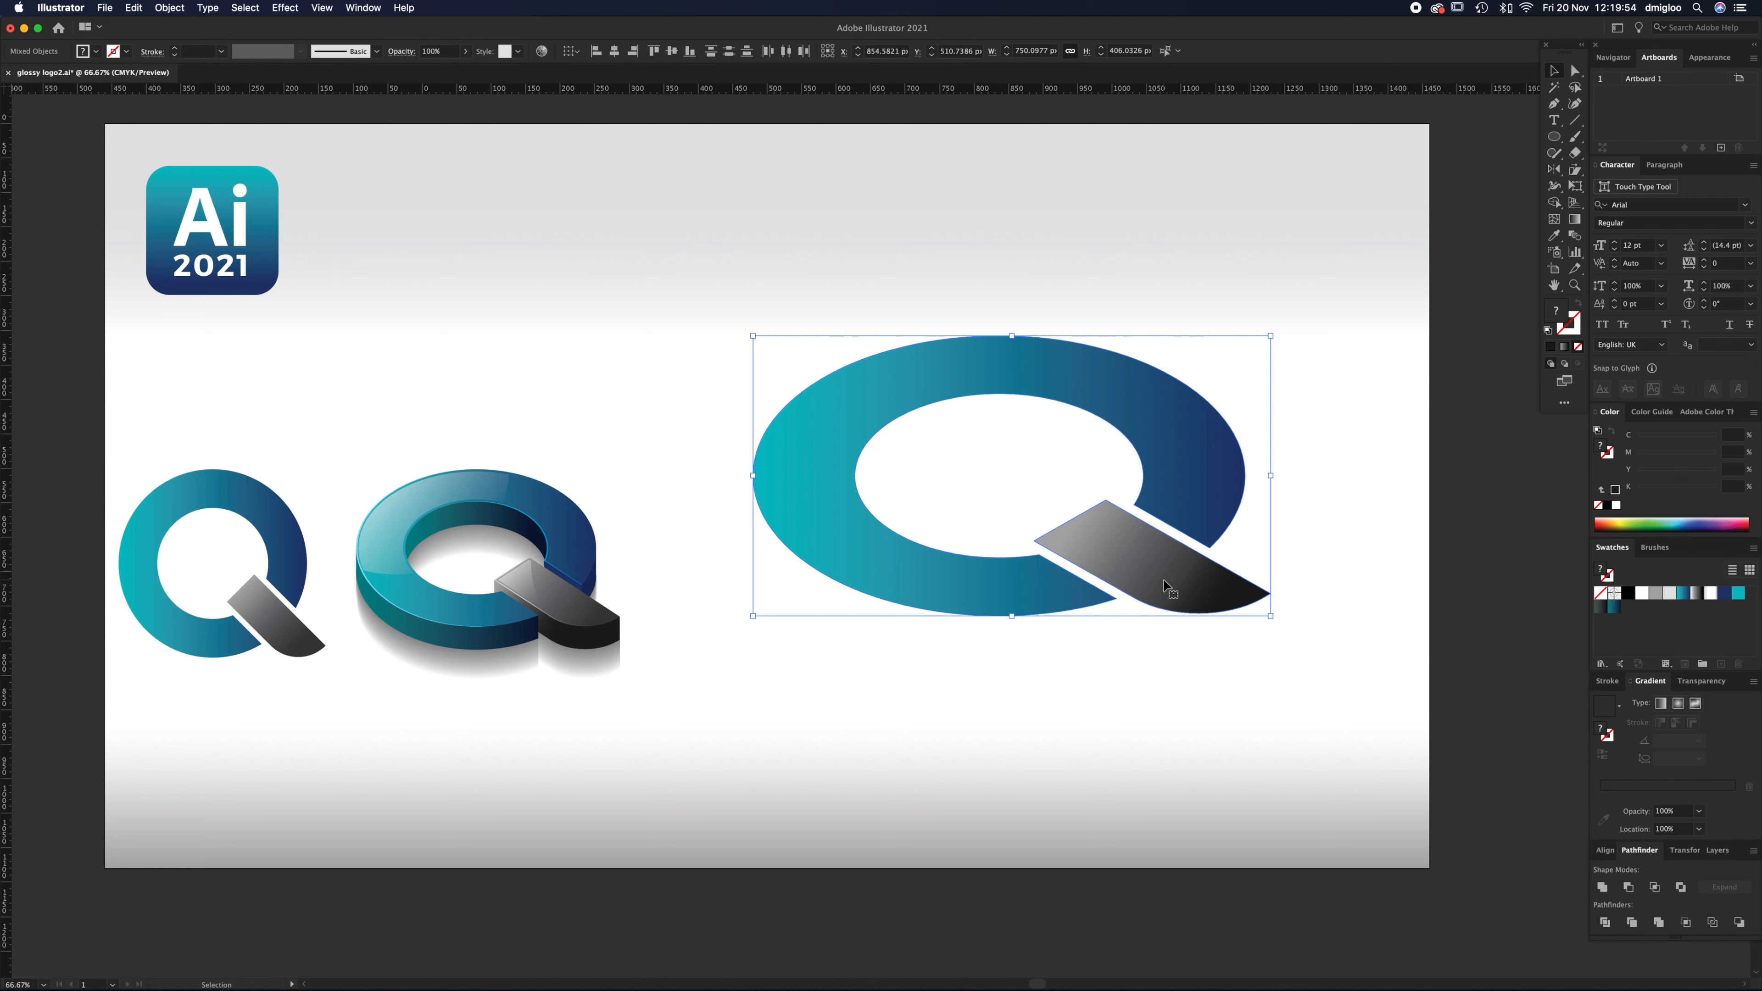
left_click_drag(1168, 576, 1175, 626)
left_click(1655, 594)
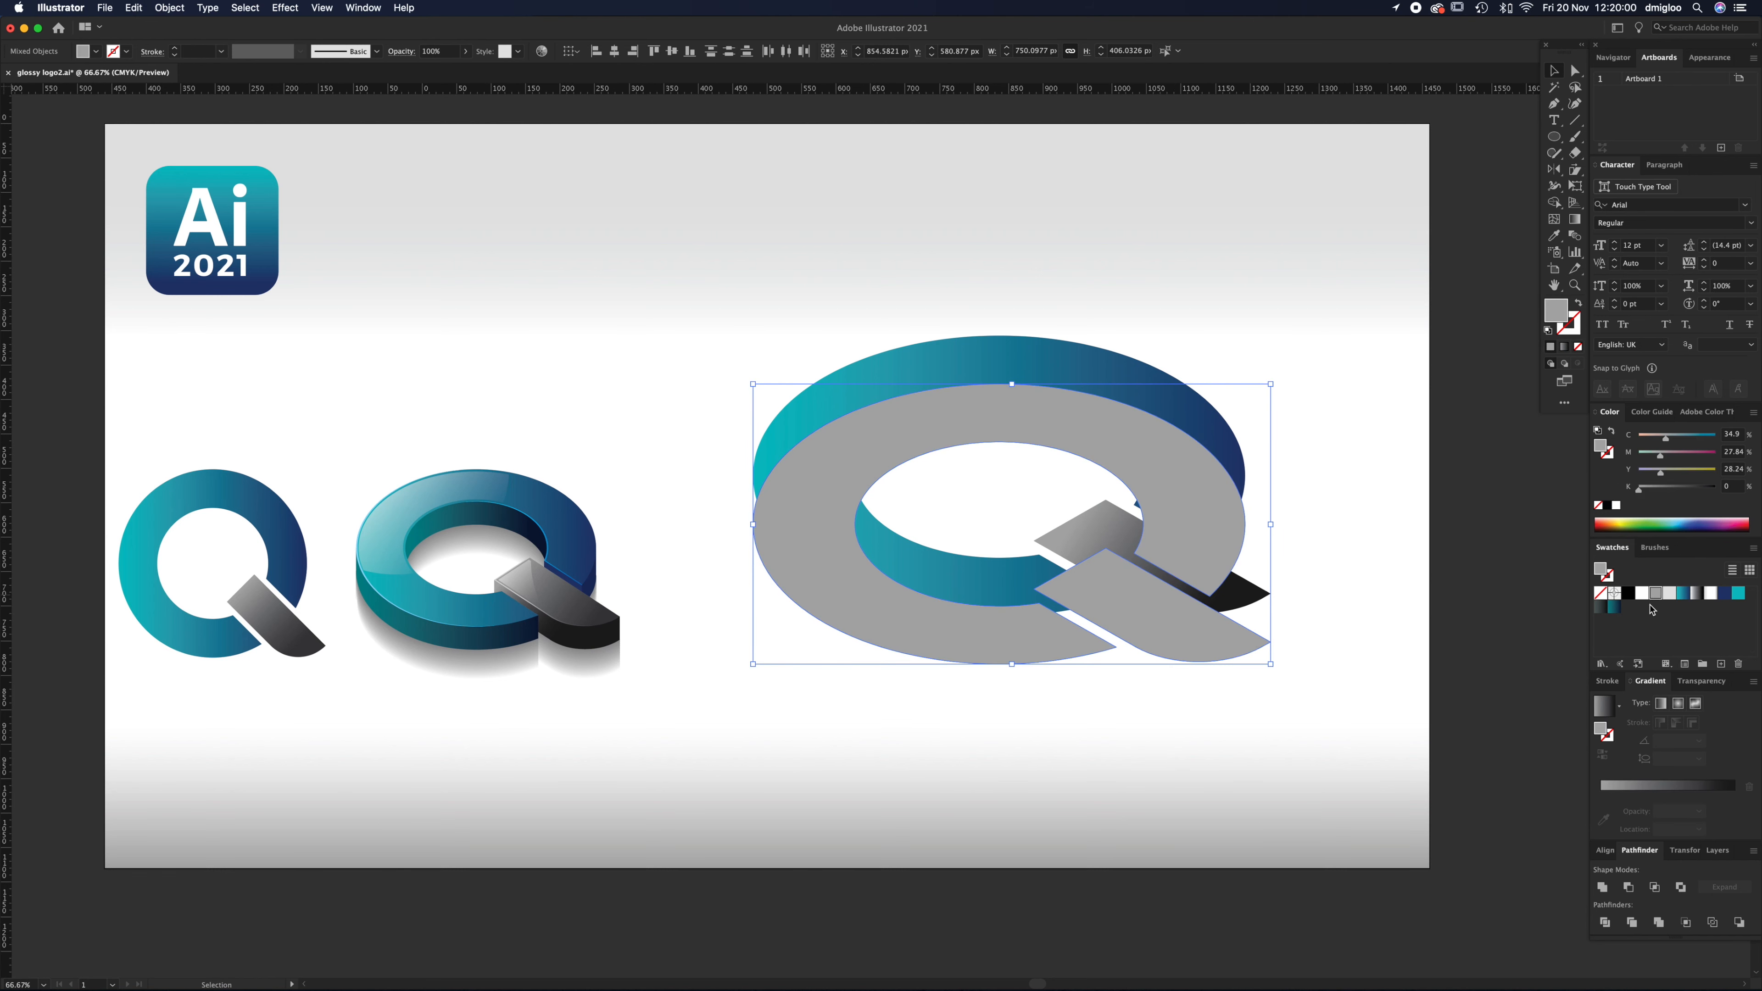
Step: Send the grey Q copy to the back, and bring it forward one level above the background
key("a")
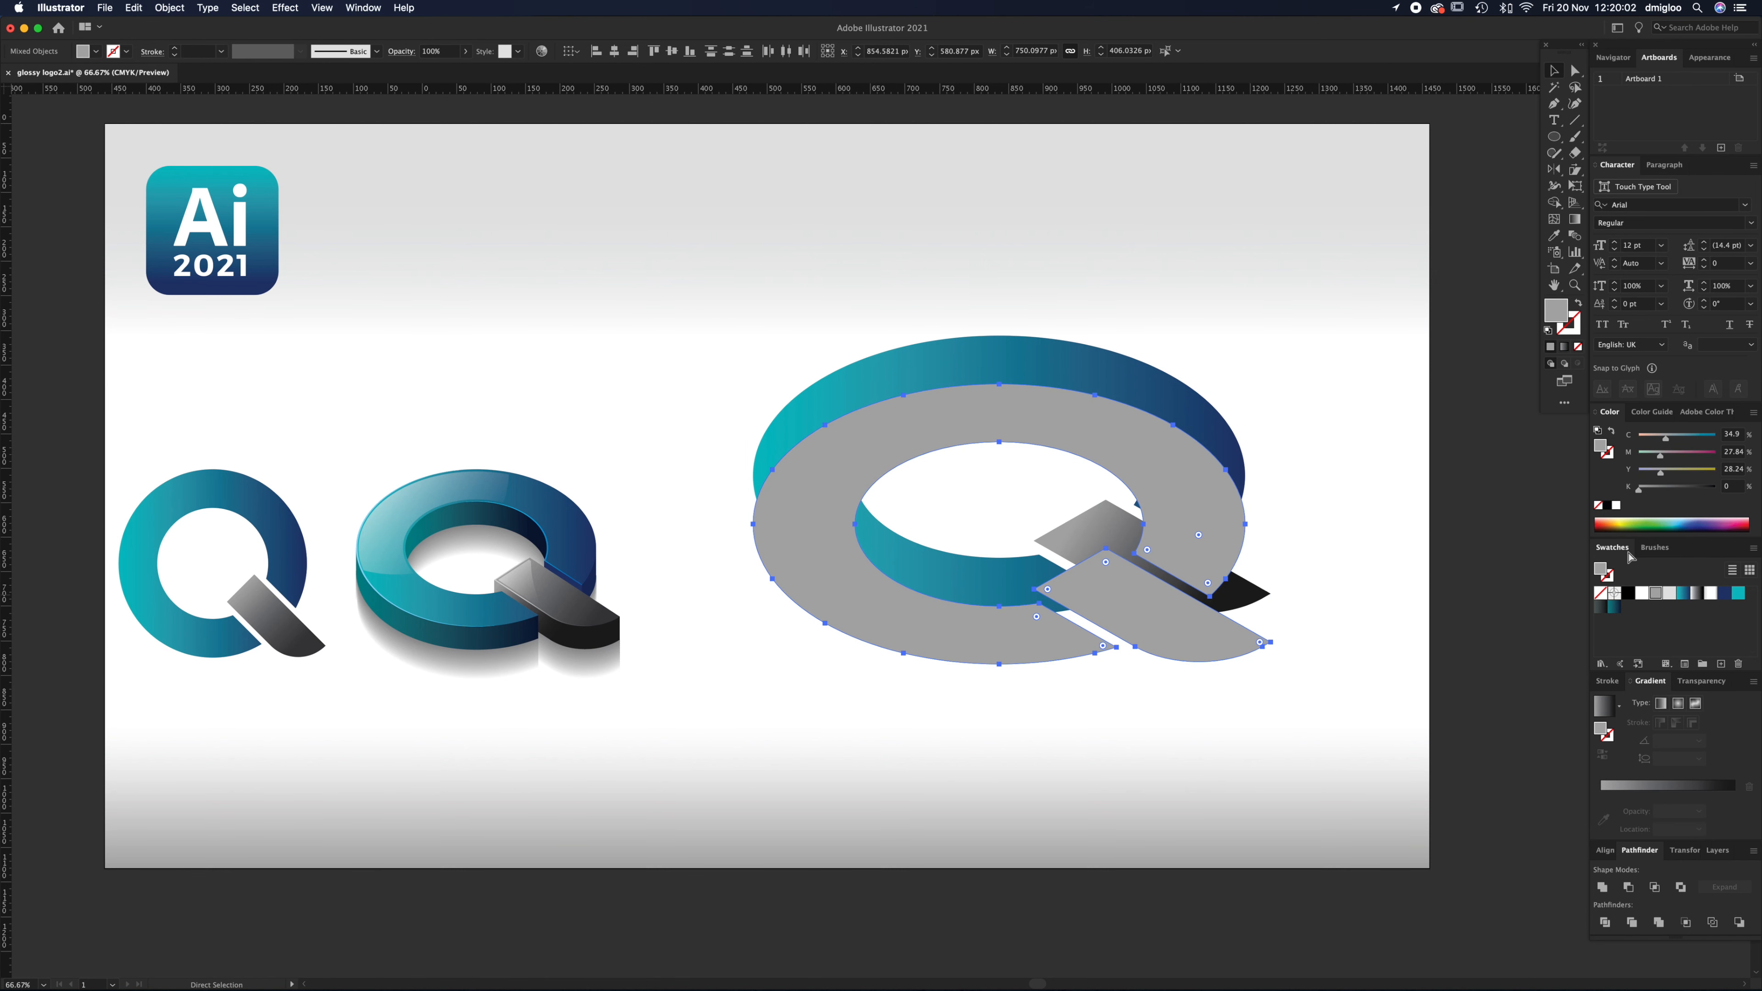
key("super+shift+bracketleft")
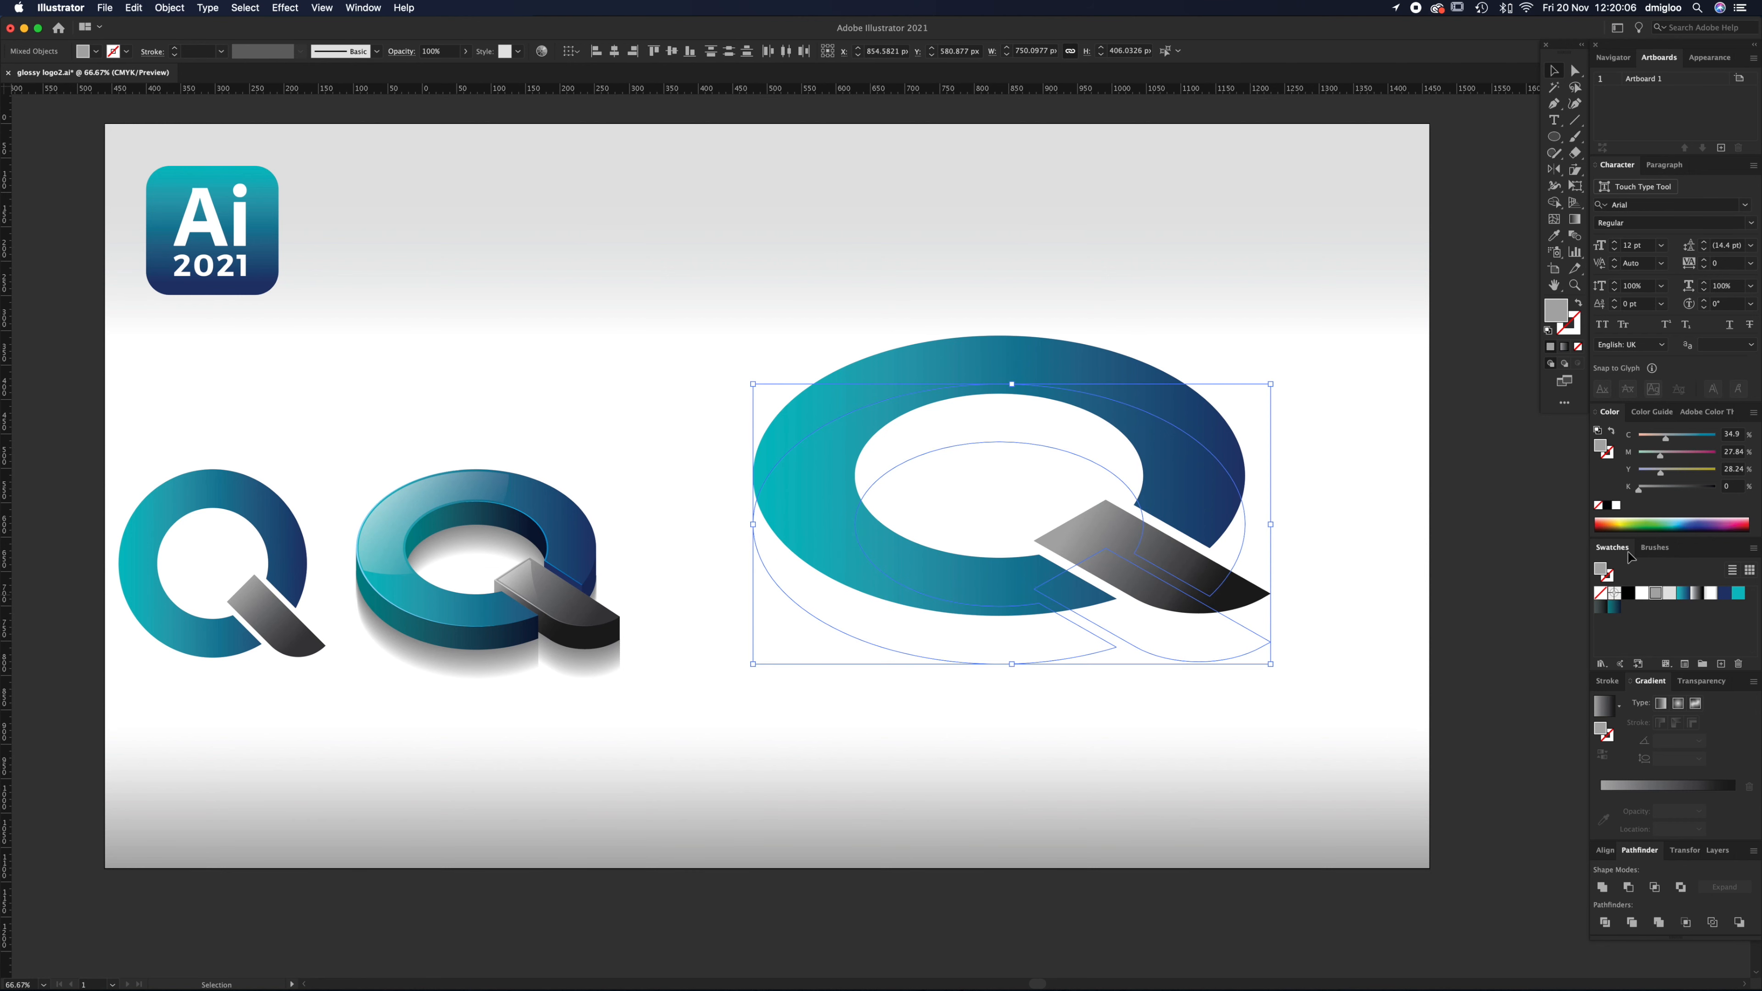
key("super+bracketright")
key("v")
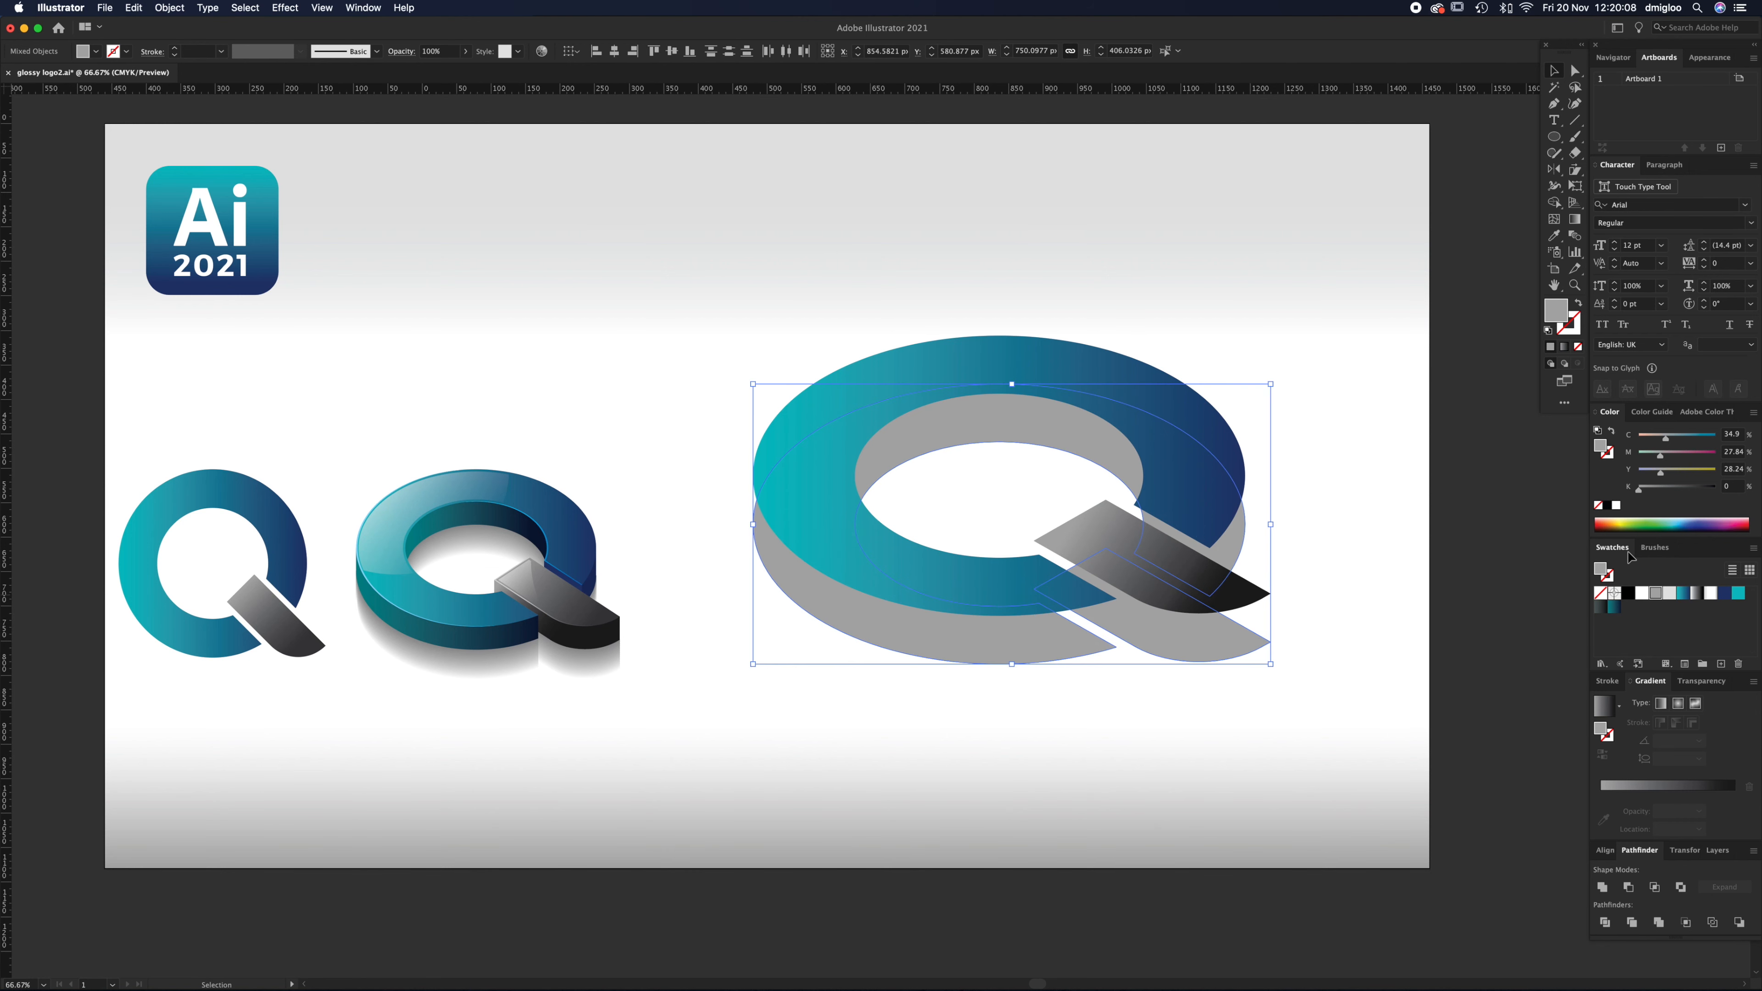
Step: Nudge the grey Q copy down about 6 px to deepen the extrusion, and deselect it
key("Down")
key("Down")
key("Down")
key("Down")
key("Down")
key("Down")
key("Down")
key("Down")
key("Down")
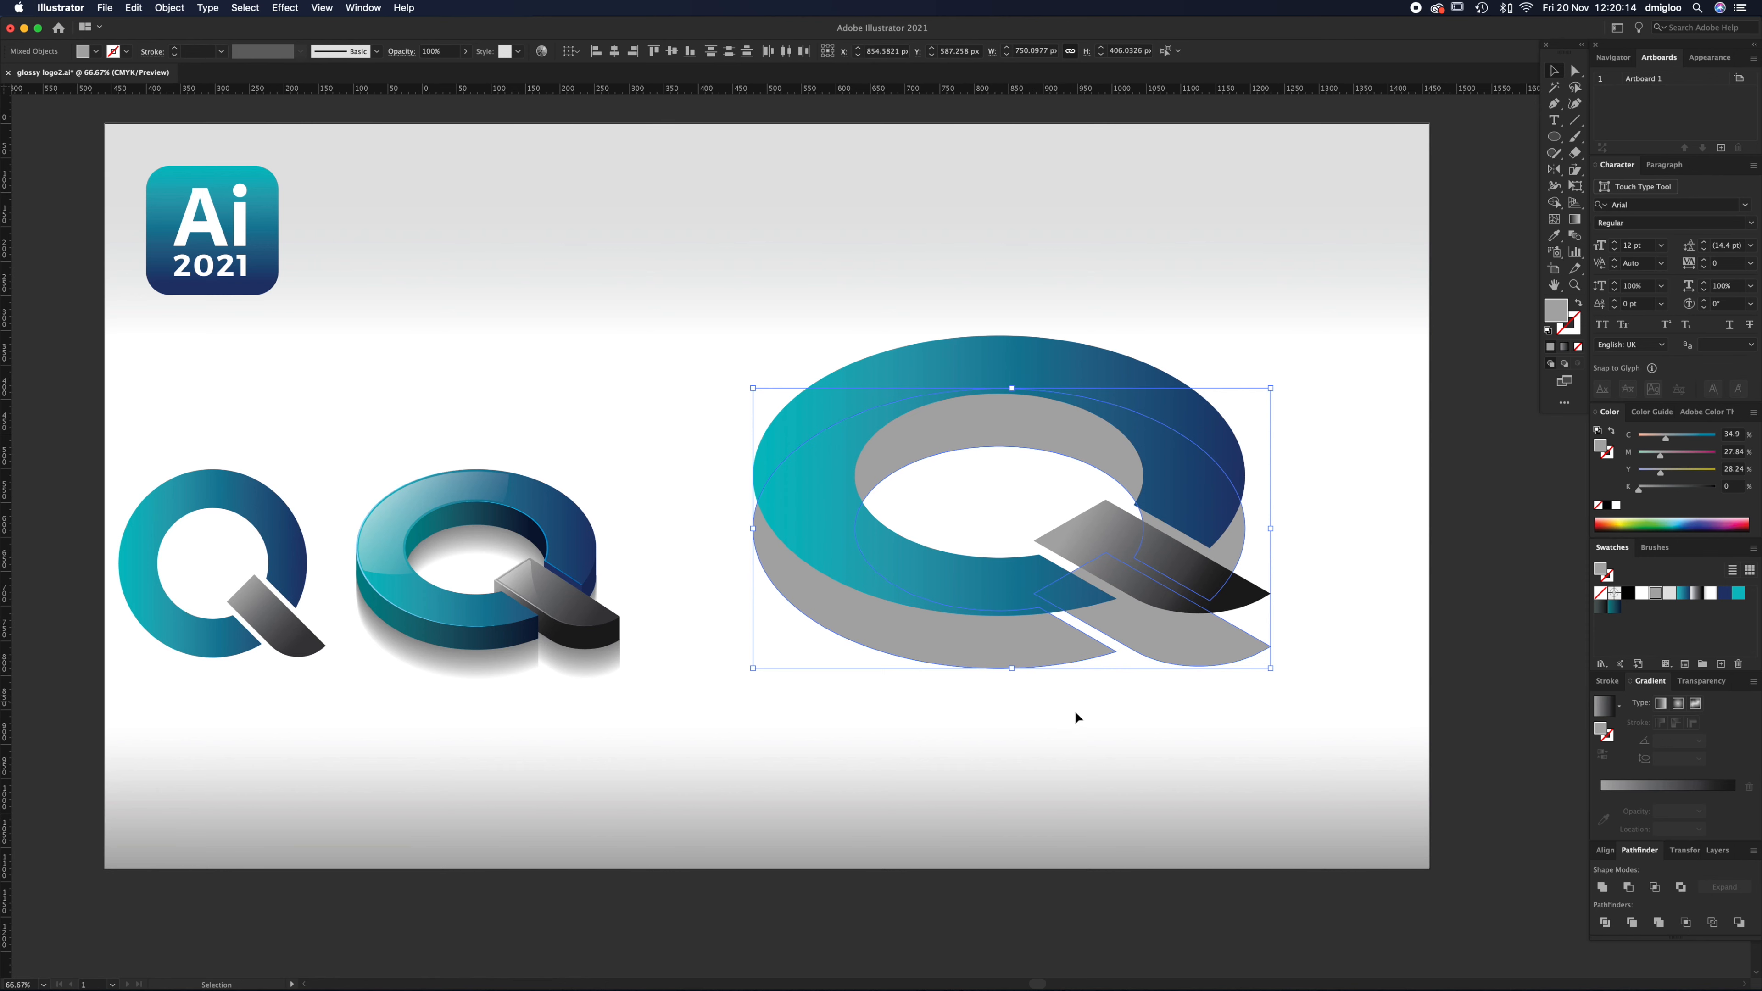
left_click(1073, 724)
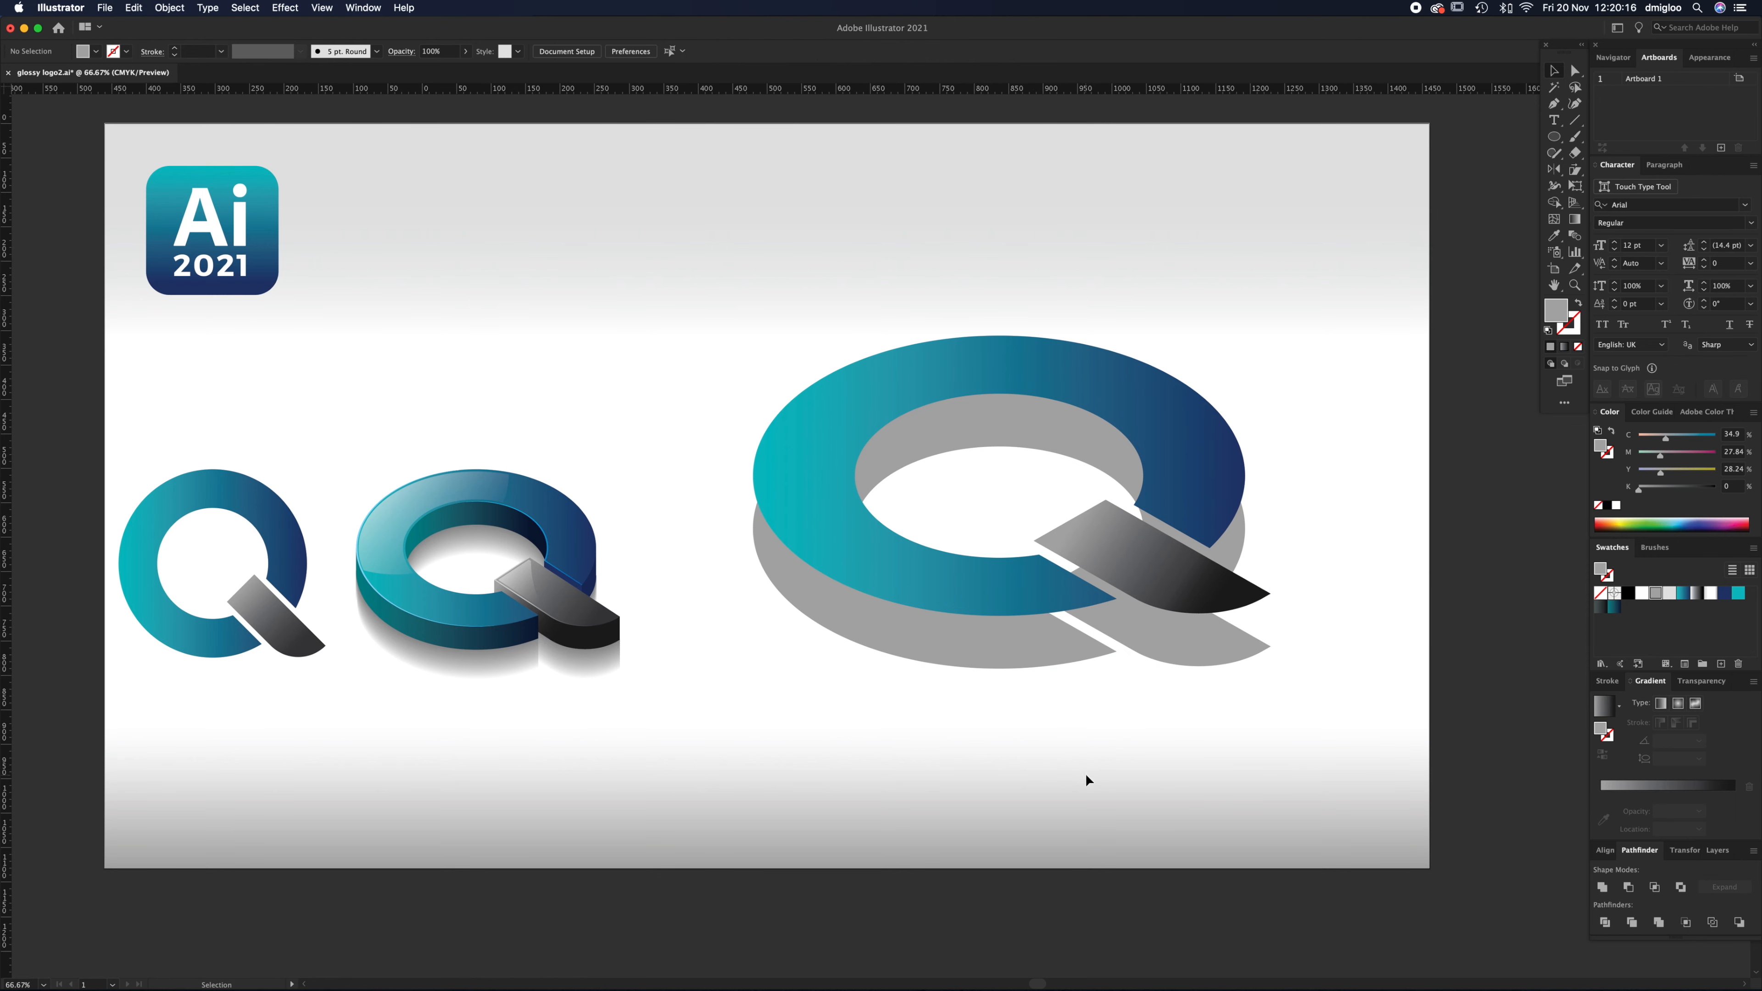
Step: Cut through the left side of the grey ring with the Eraser, where the coloured ring hides it
key("z")
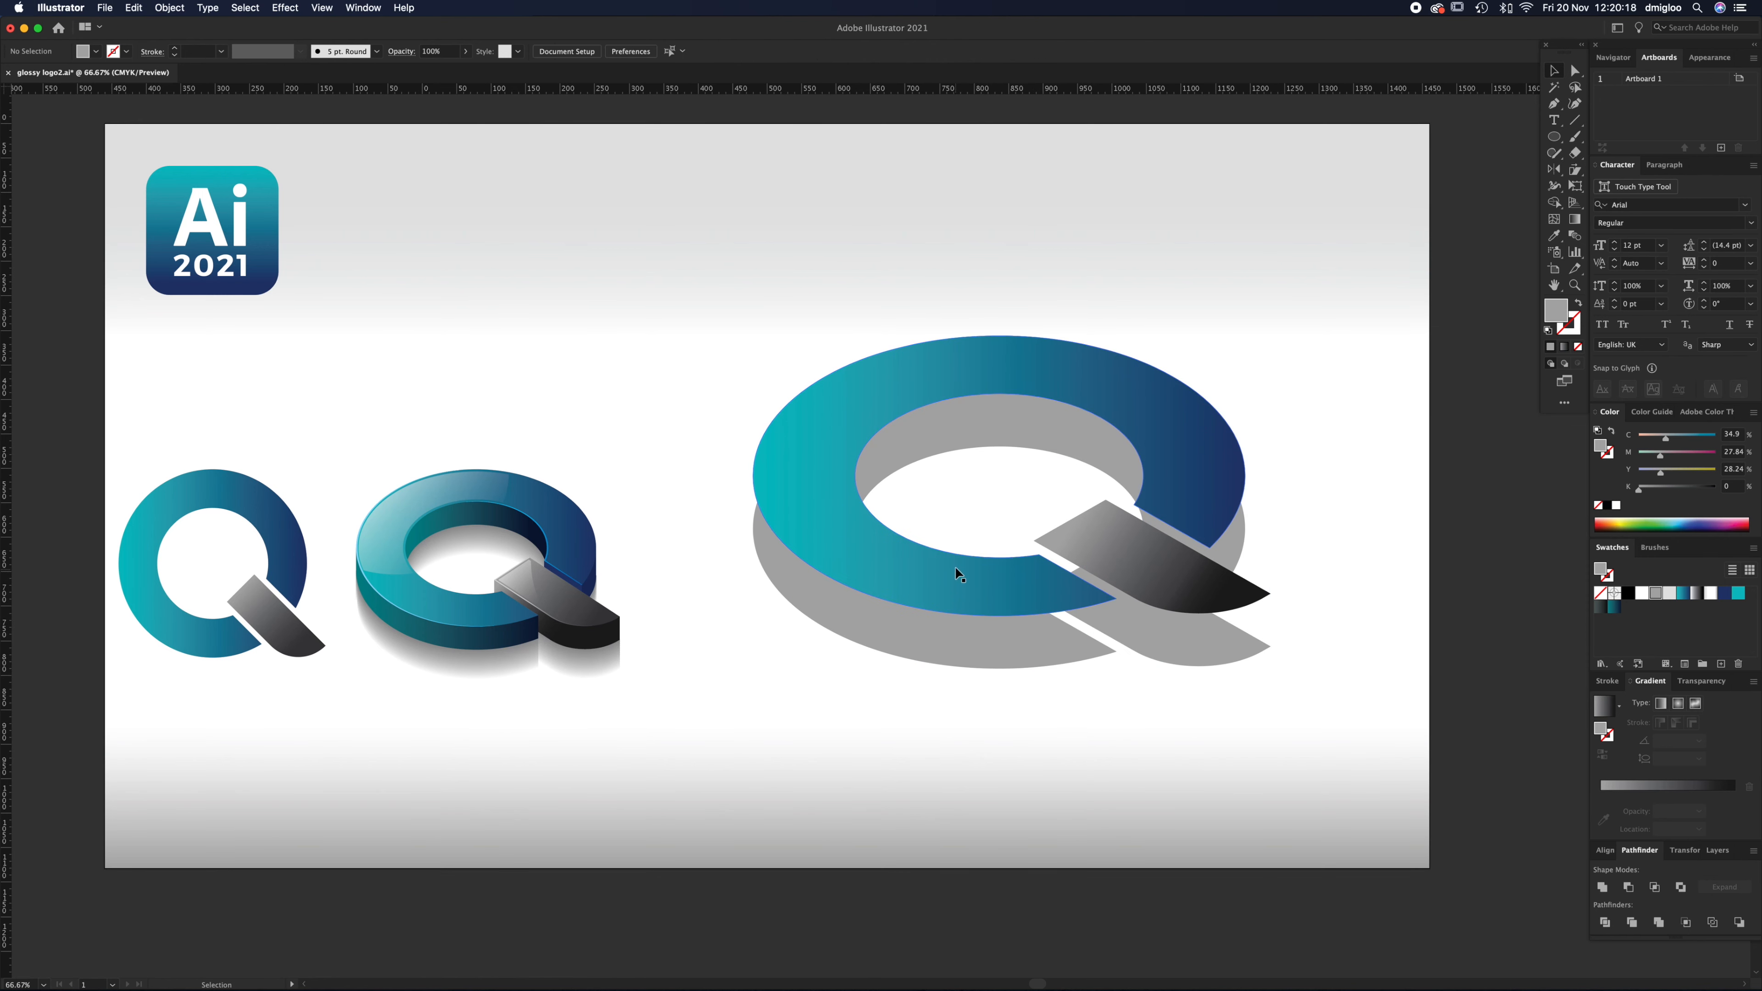
left_click(955, 578)
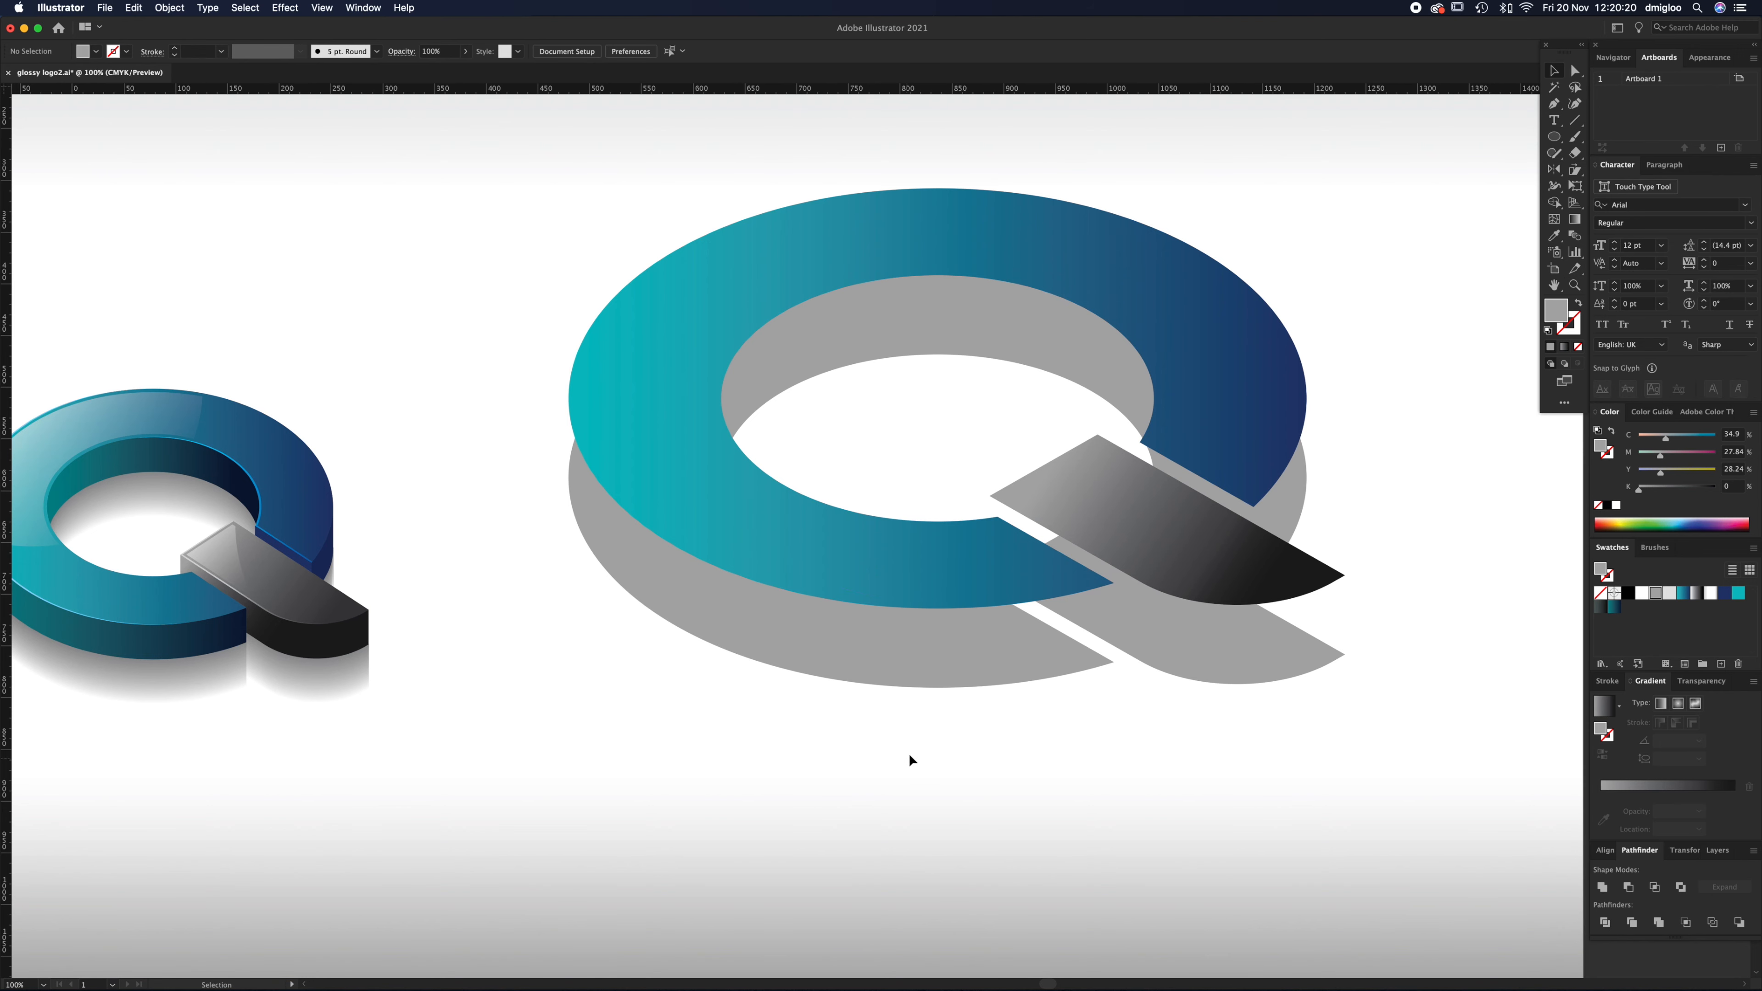
left_click_drag(883, 608, 947, 657)
key("a")
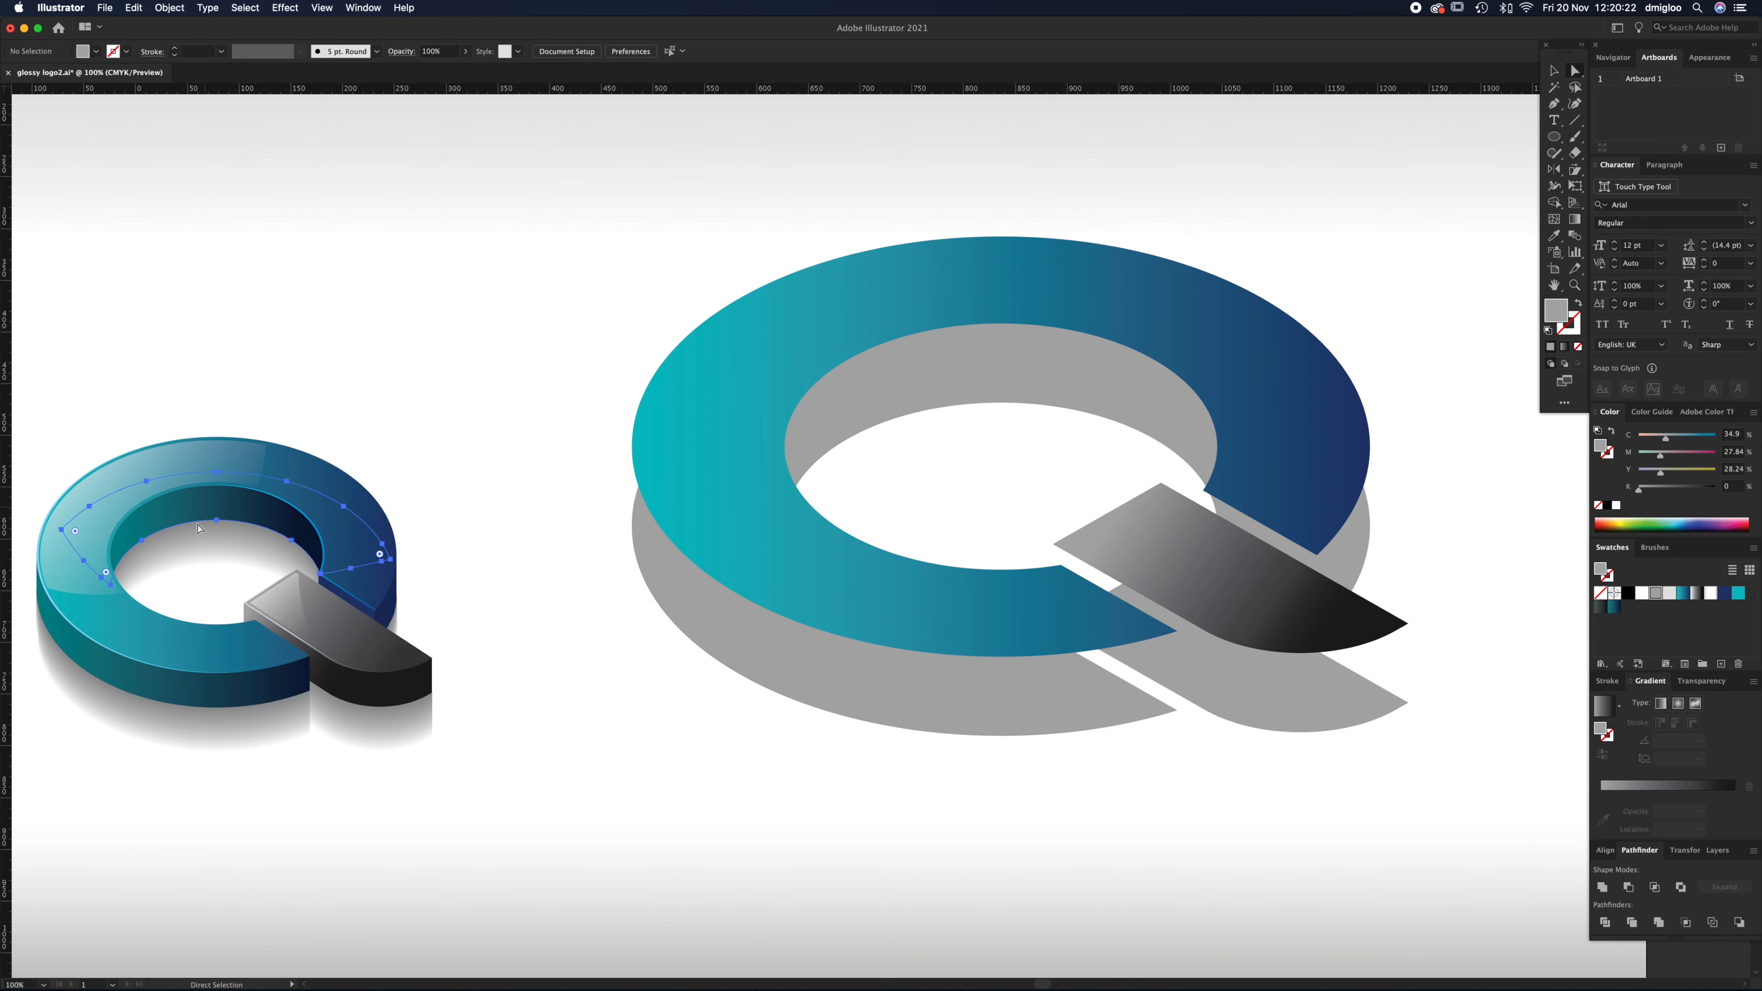
left_click(211, 515)
left_click(694, 709)
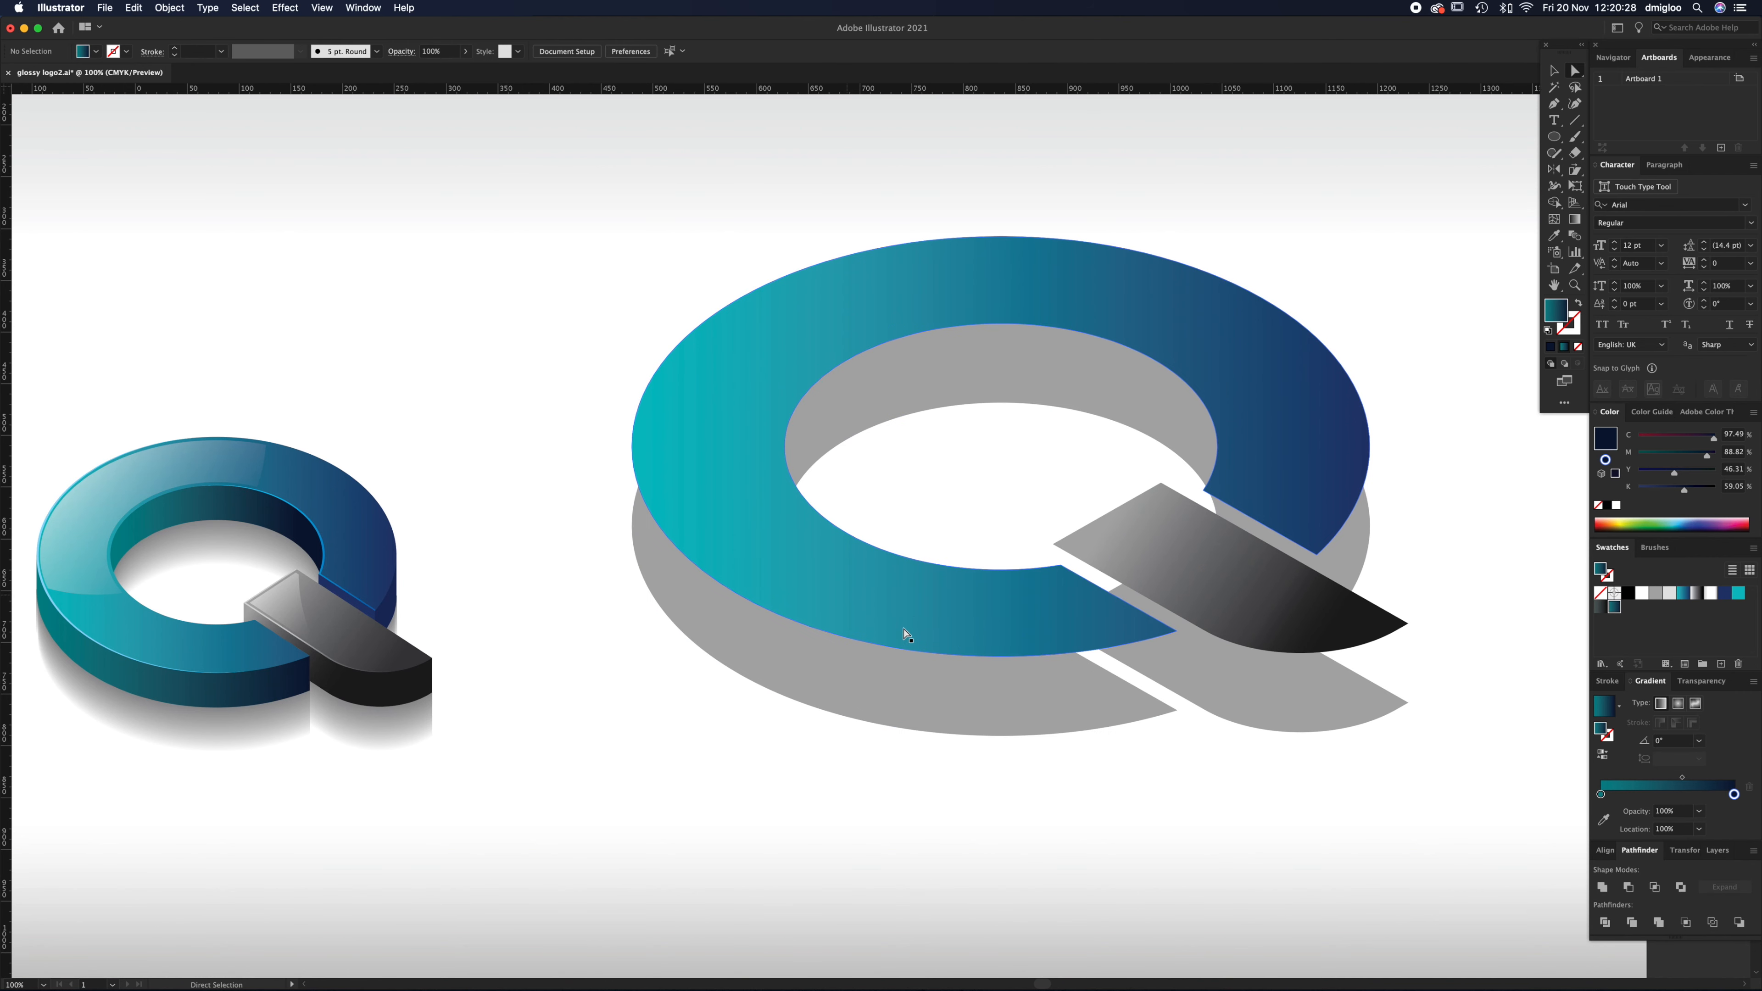
left_click(1003, 736)
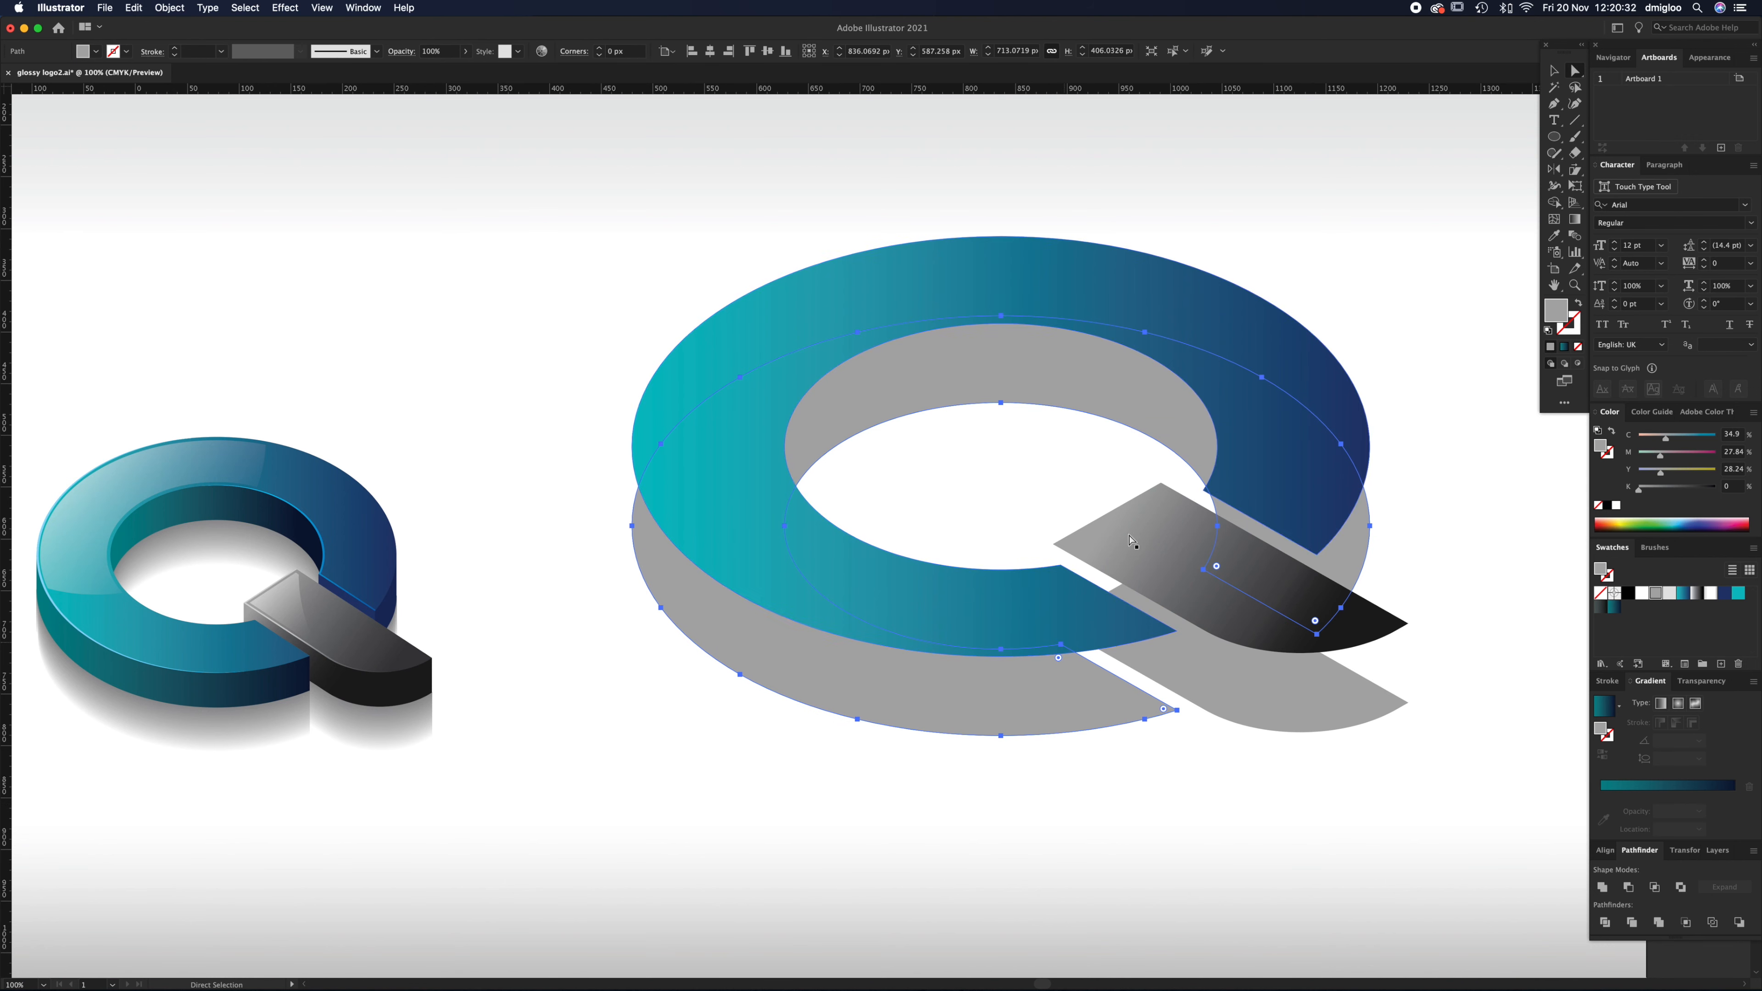
left_click(1575, 153)
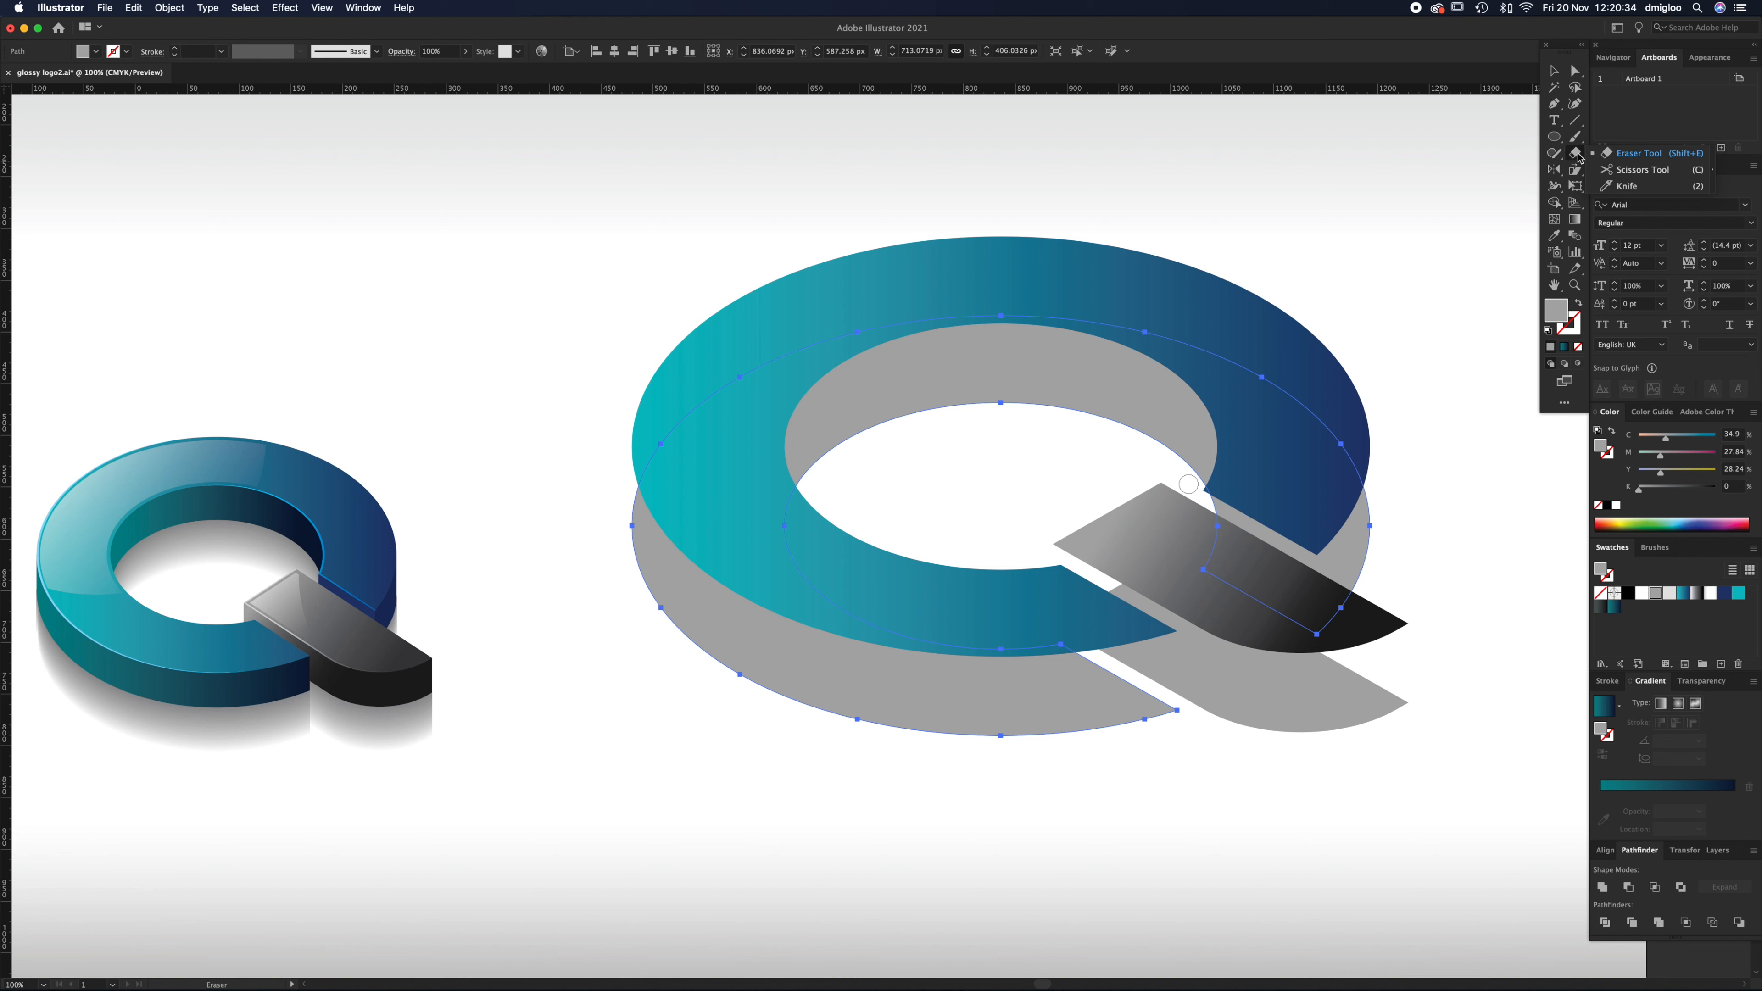
left_click_drag(649, 431, 828, 553)
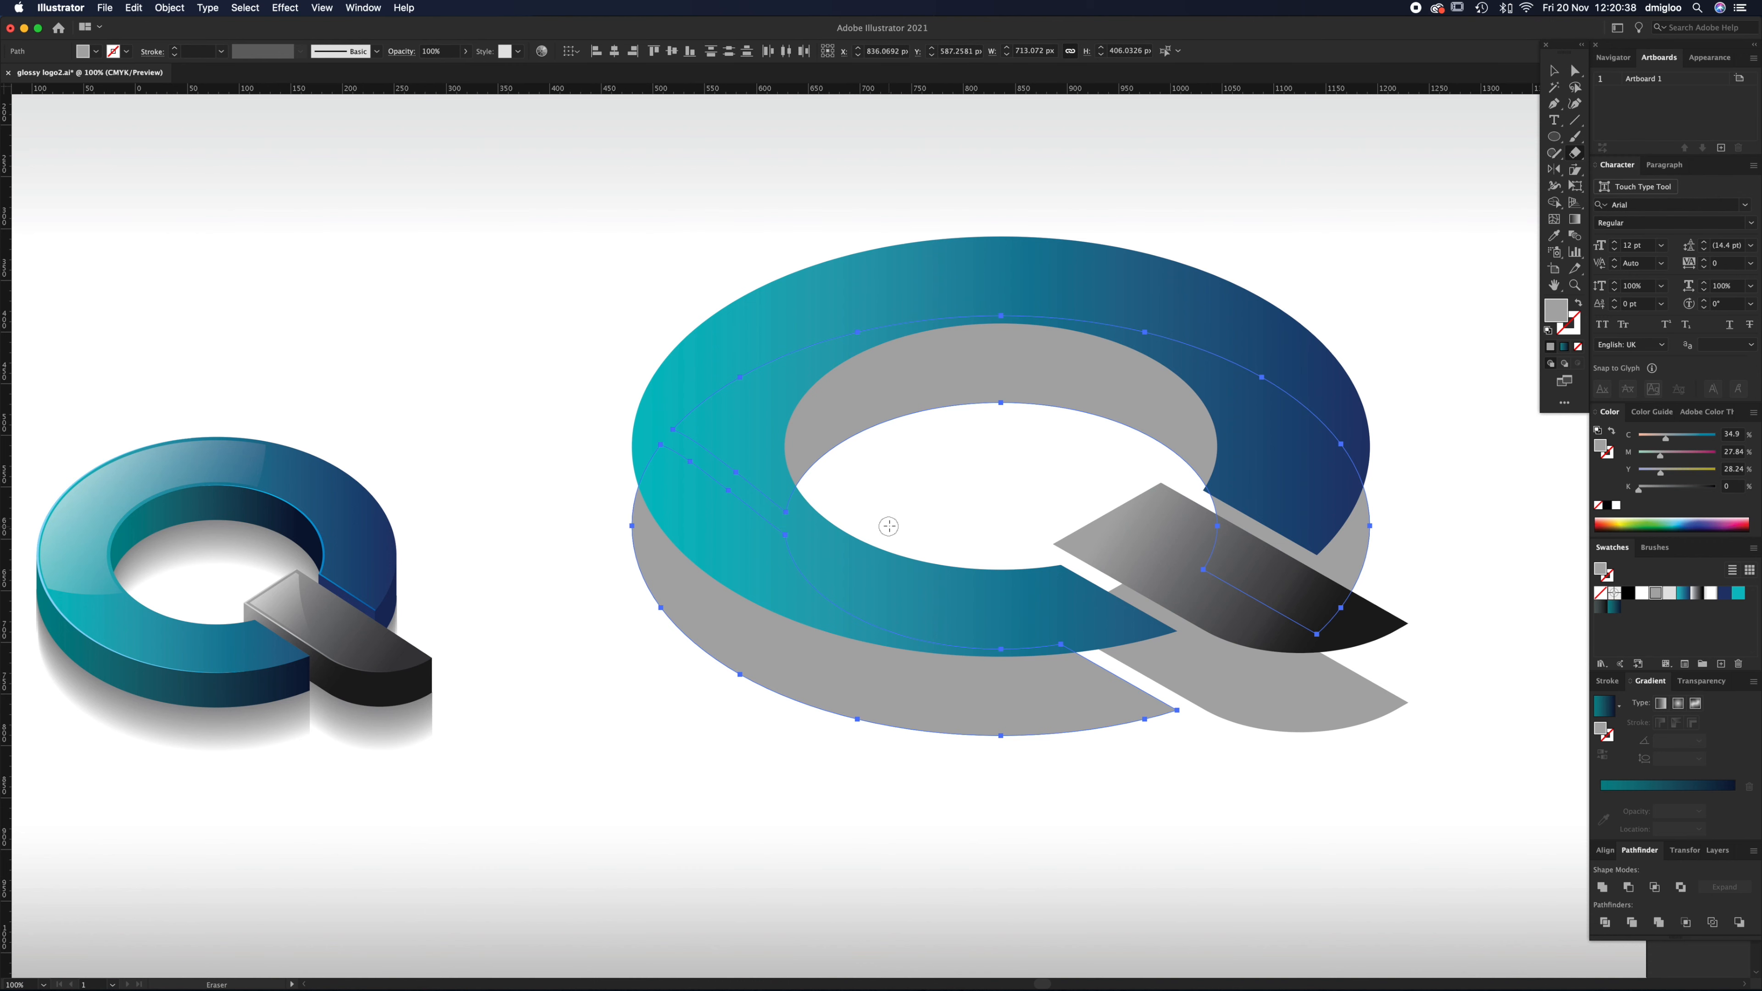
Step: Cut the grey ring's rear section with the Eraser near its right end, separating the inner wall from the outer side
key("a")
left_click(1089, 491)
left_click(1184, 436)
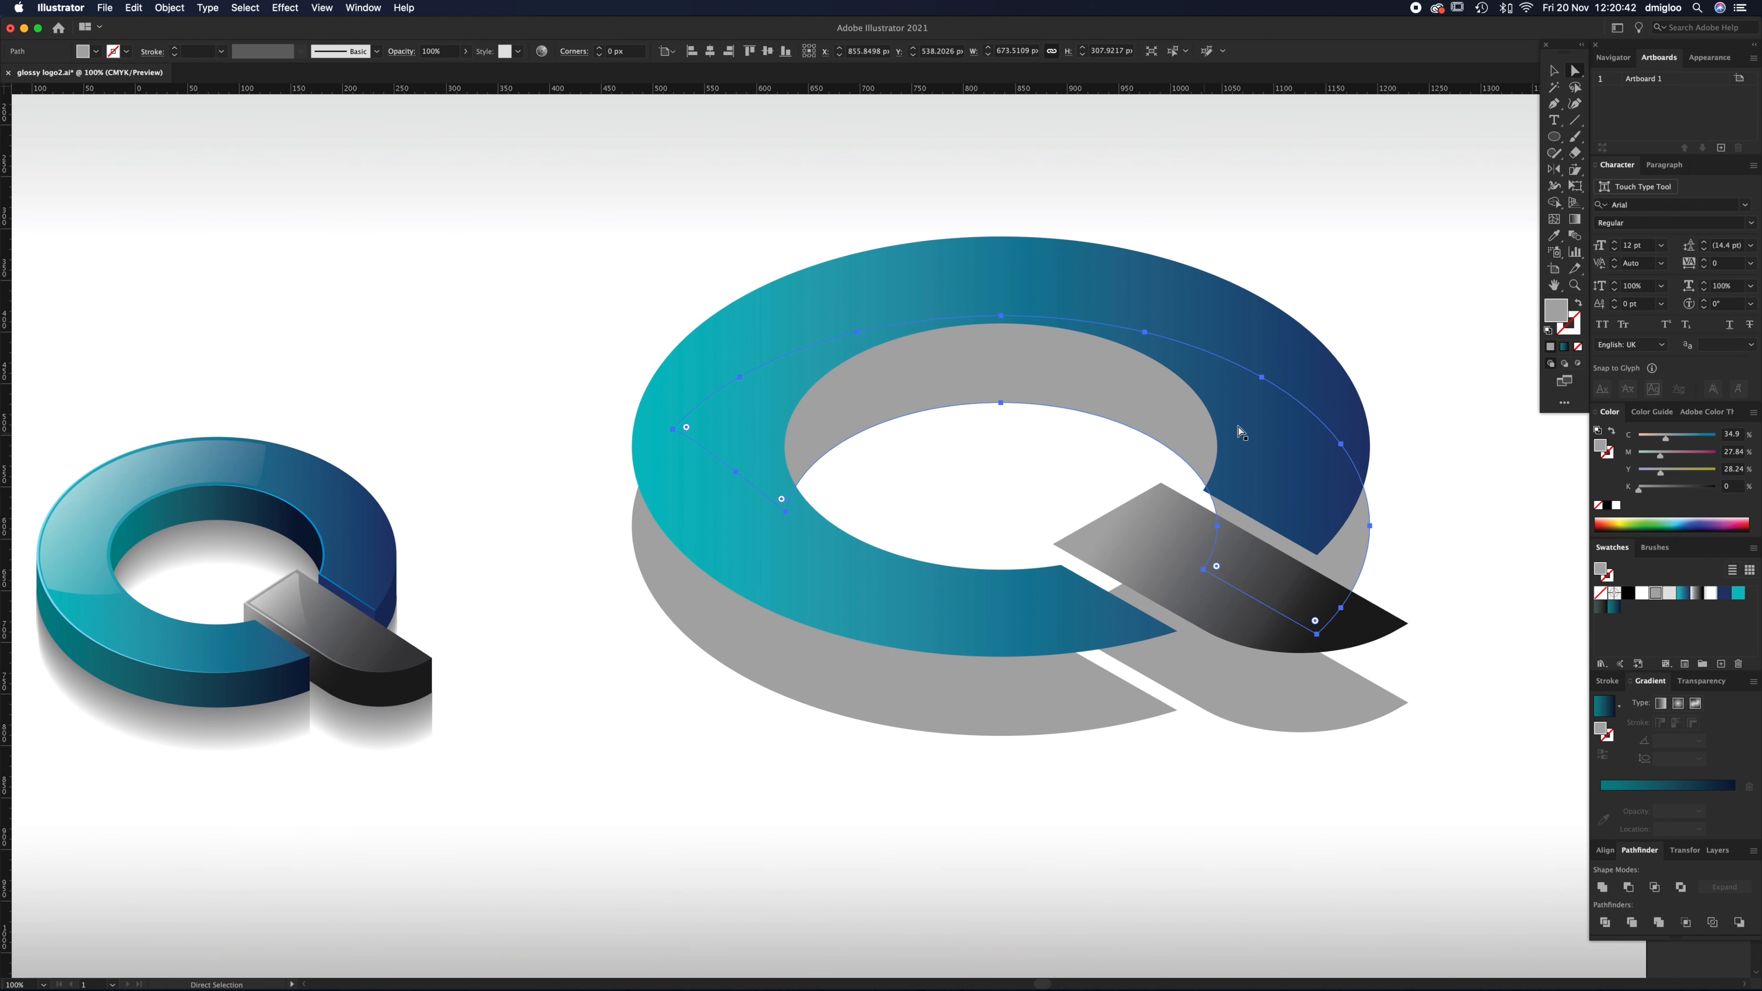
key("v")
key("a")
left_click(1572, 158)
key("z")
mouse_move(1167, 518)
left_mouse_down()
mouse_move(1262, 488)
mouse_move(1242, 489)
left_mouse_up()
left_click(1578, 154)
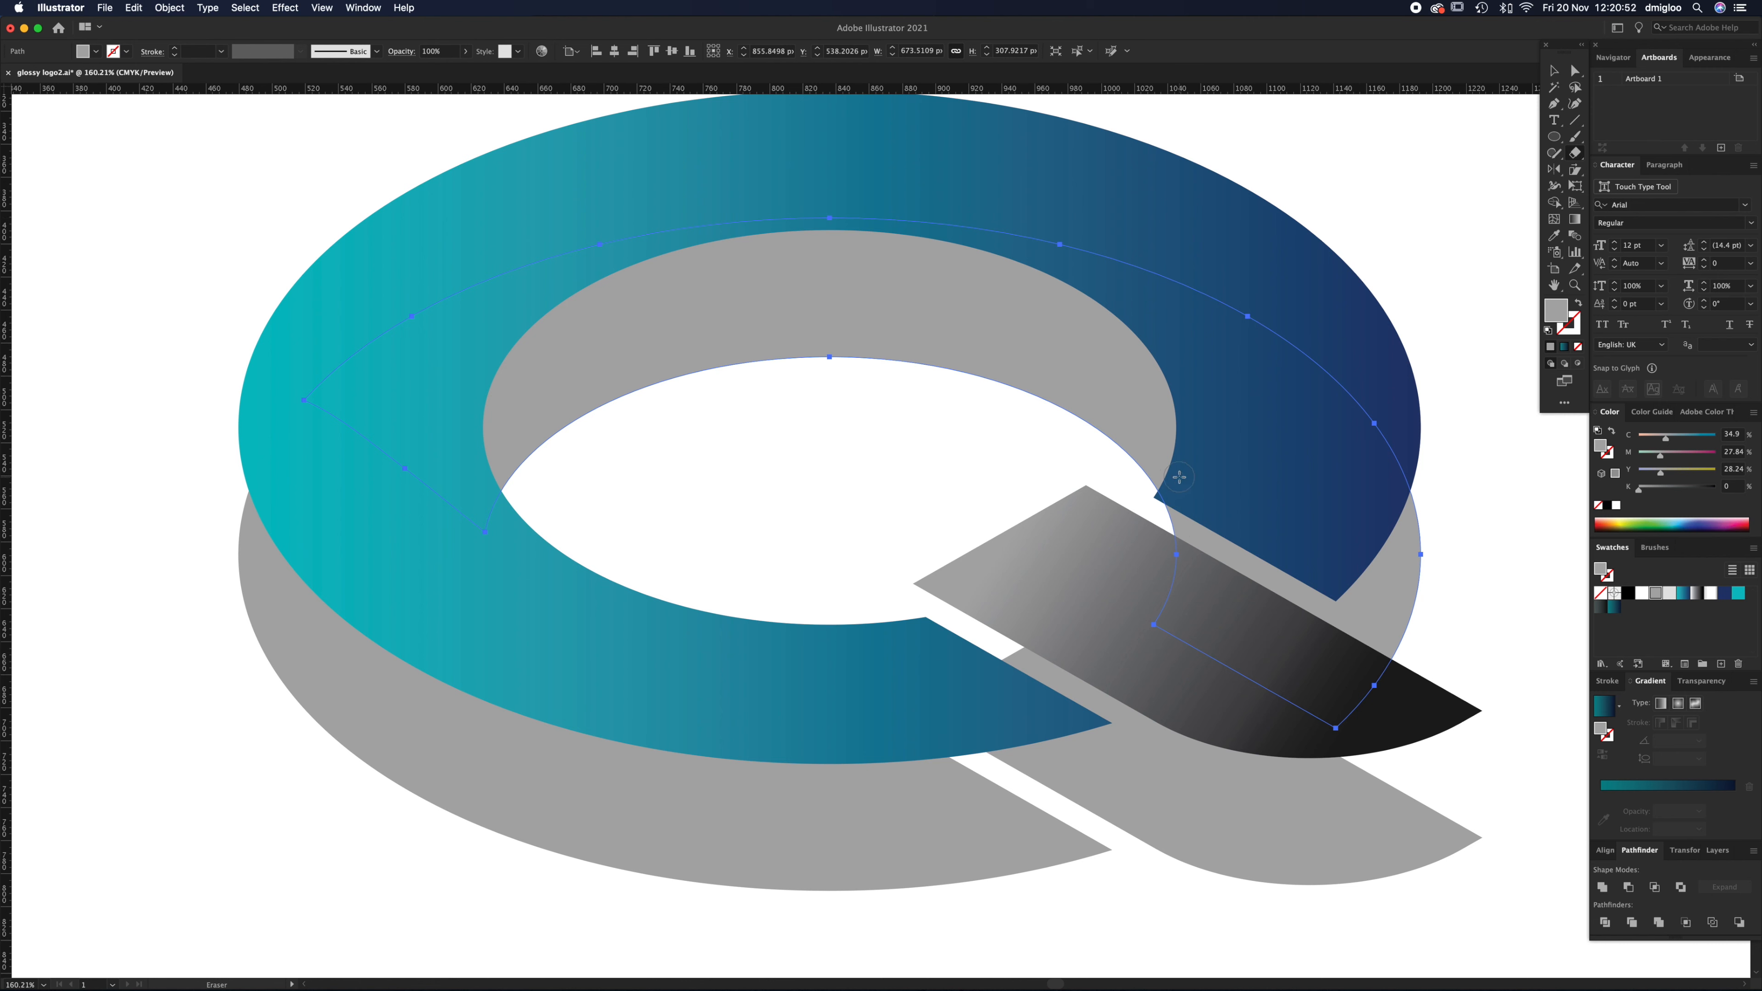
left_click_drag(1153, 519, 1402, 404)
left_click(1521, 502, "super")
Step: Delete the outer right-hand piece of the cut grey rear section
key("a")
left_click(1403, 591)
key("Delete")
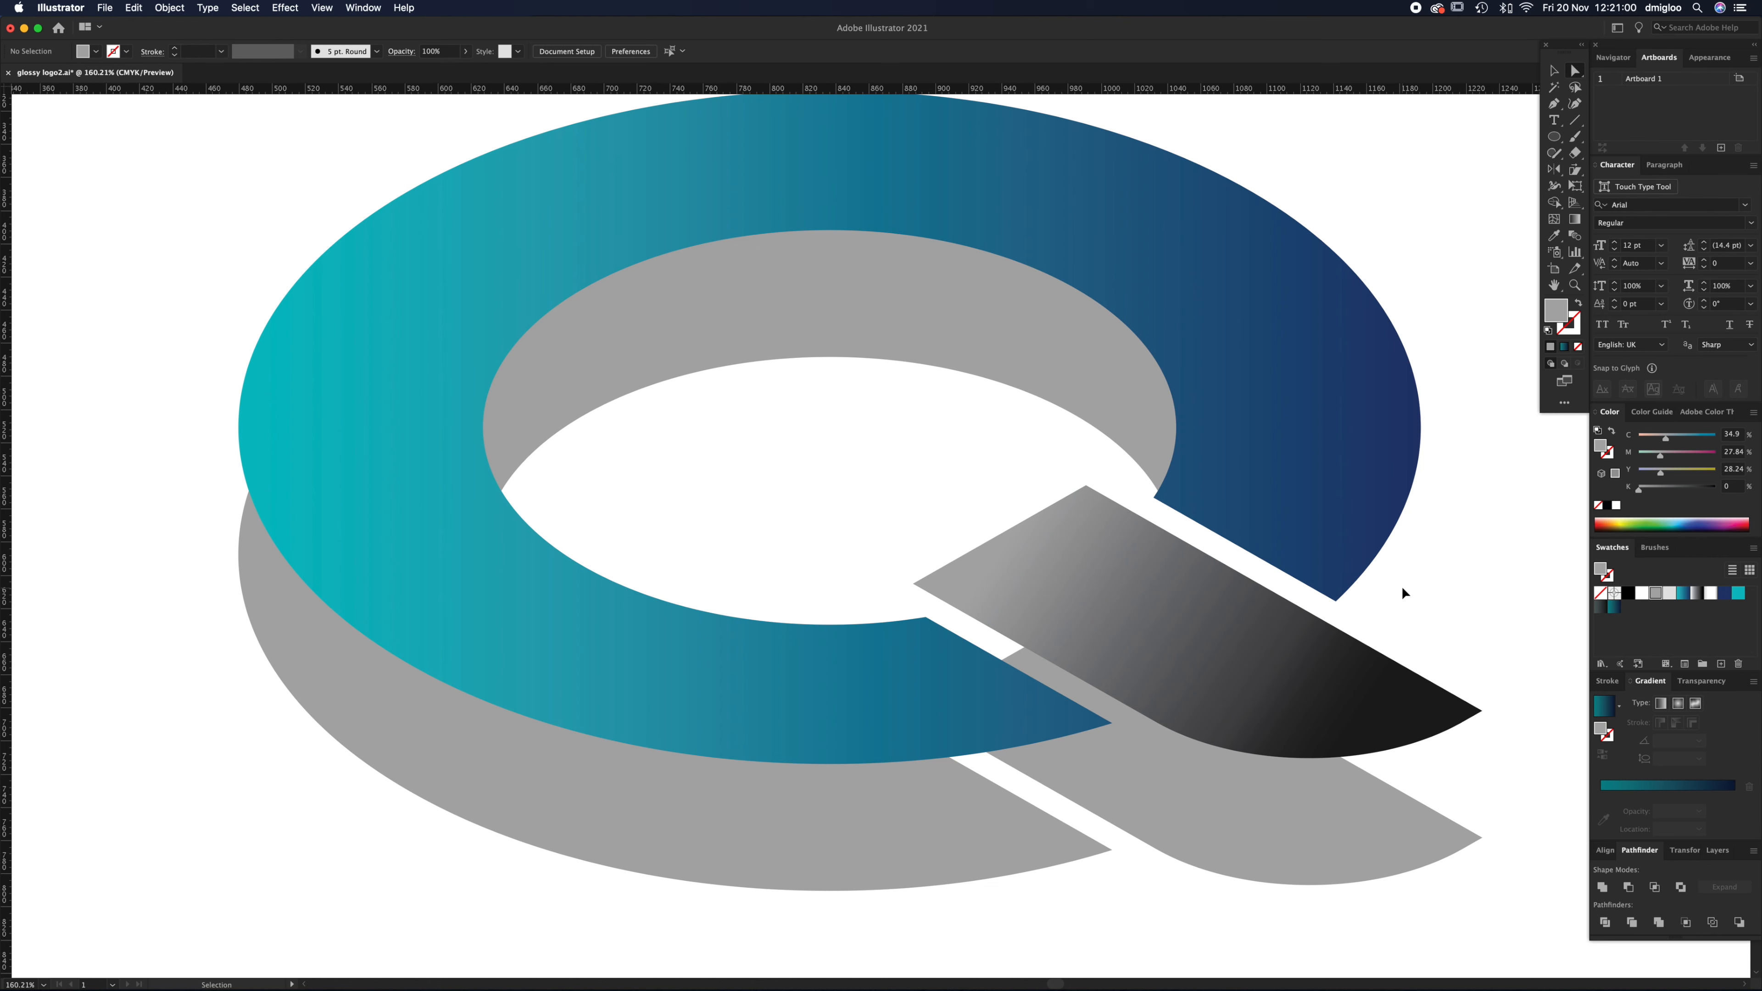
Step: Bring back a full copy of the uncut rear ring section and place it behind the coloured Q, just above the background
key("super+z")
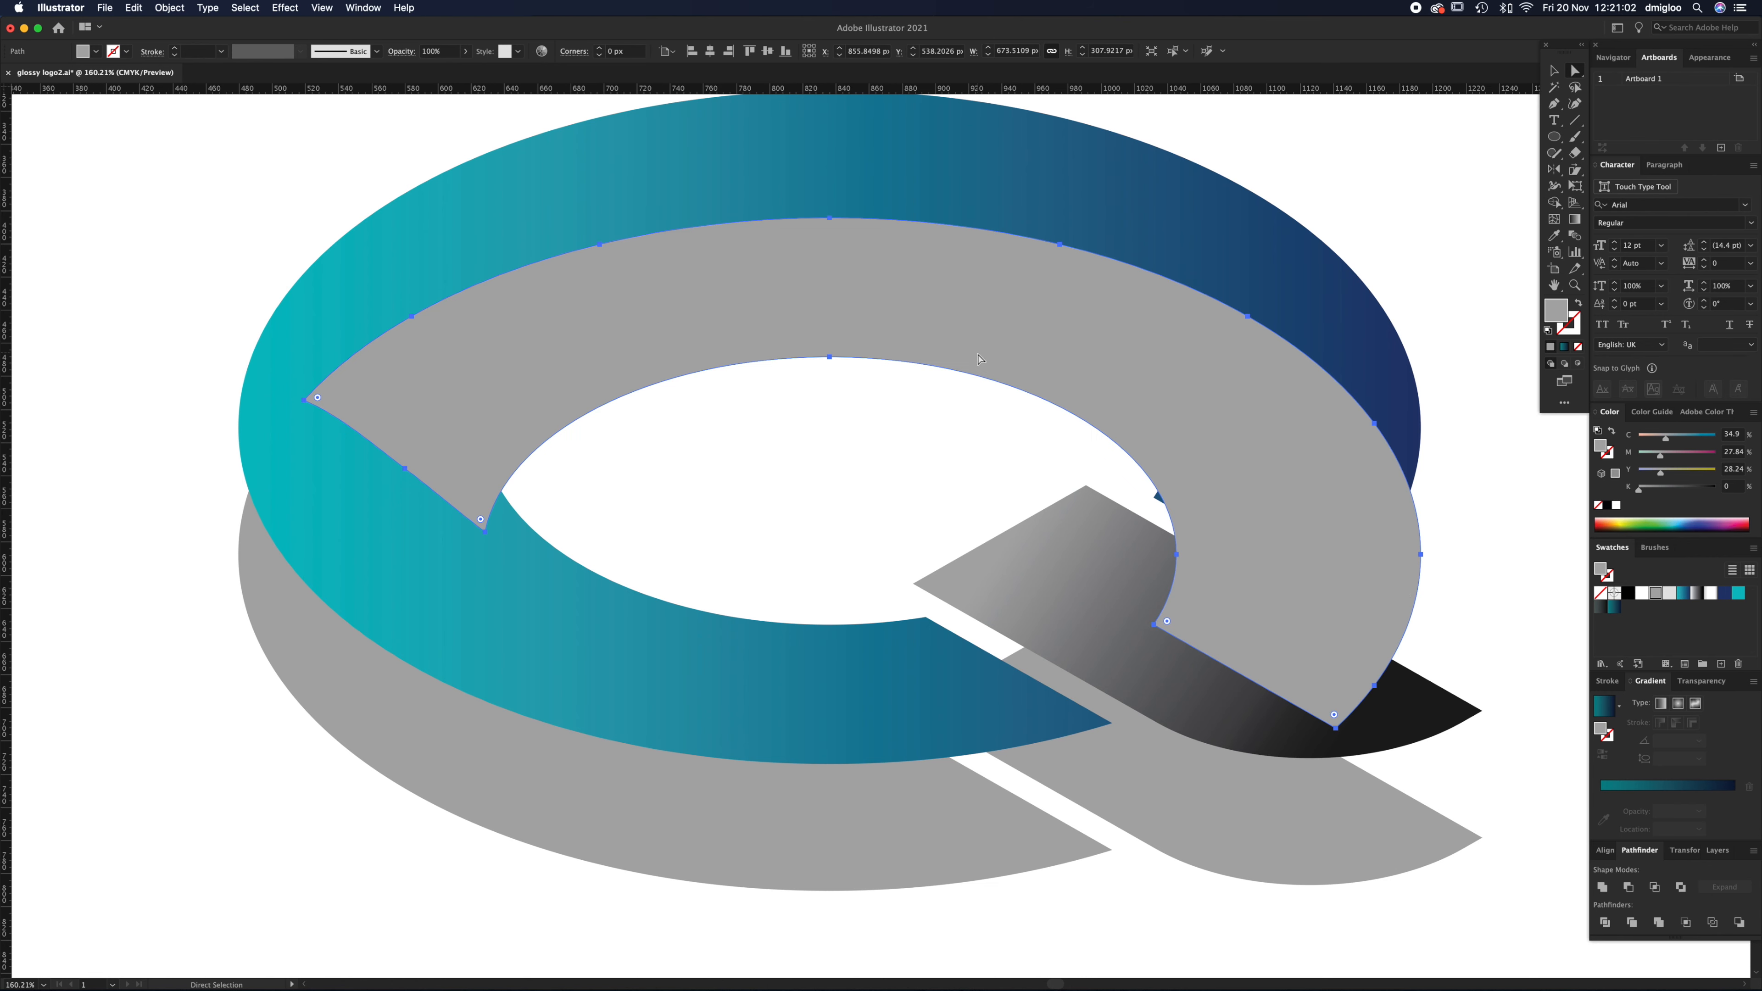
key("v")
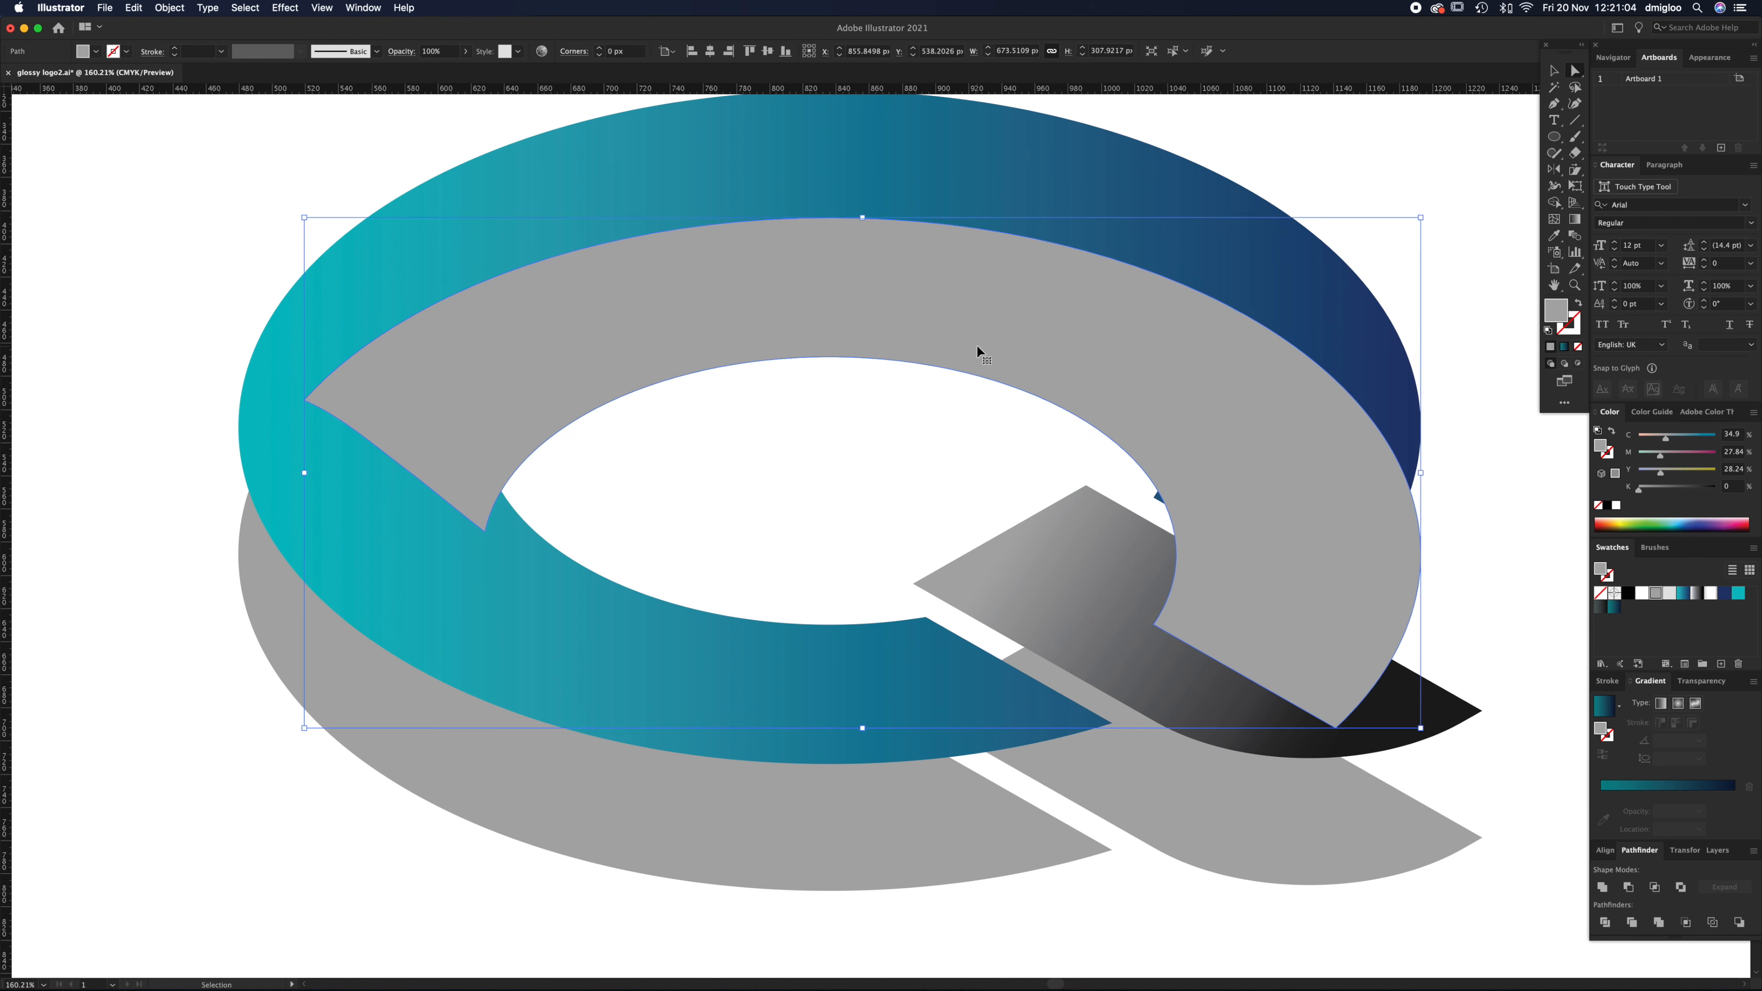
key("super+shift+[")
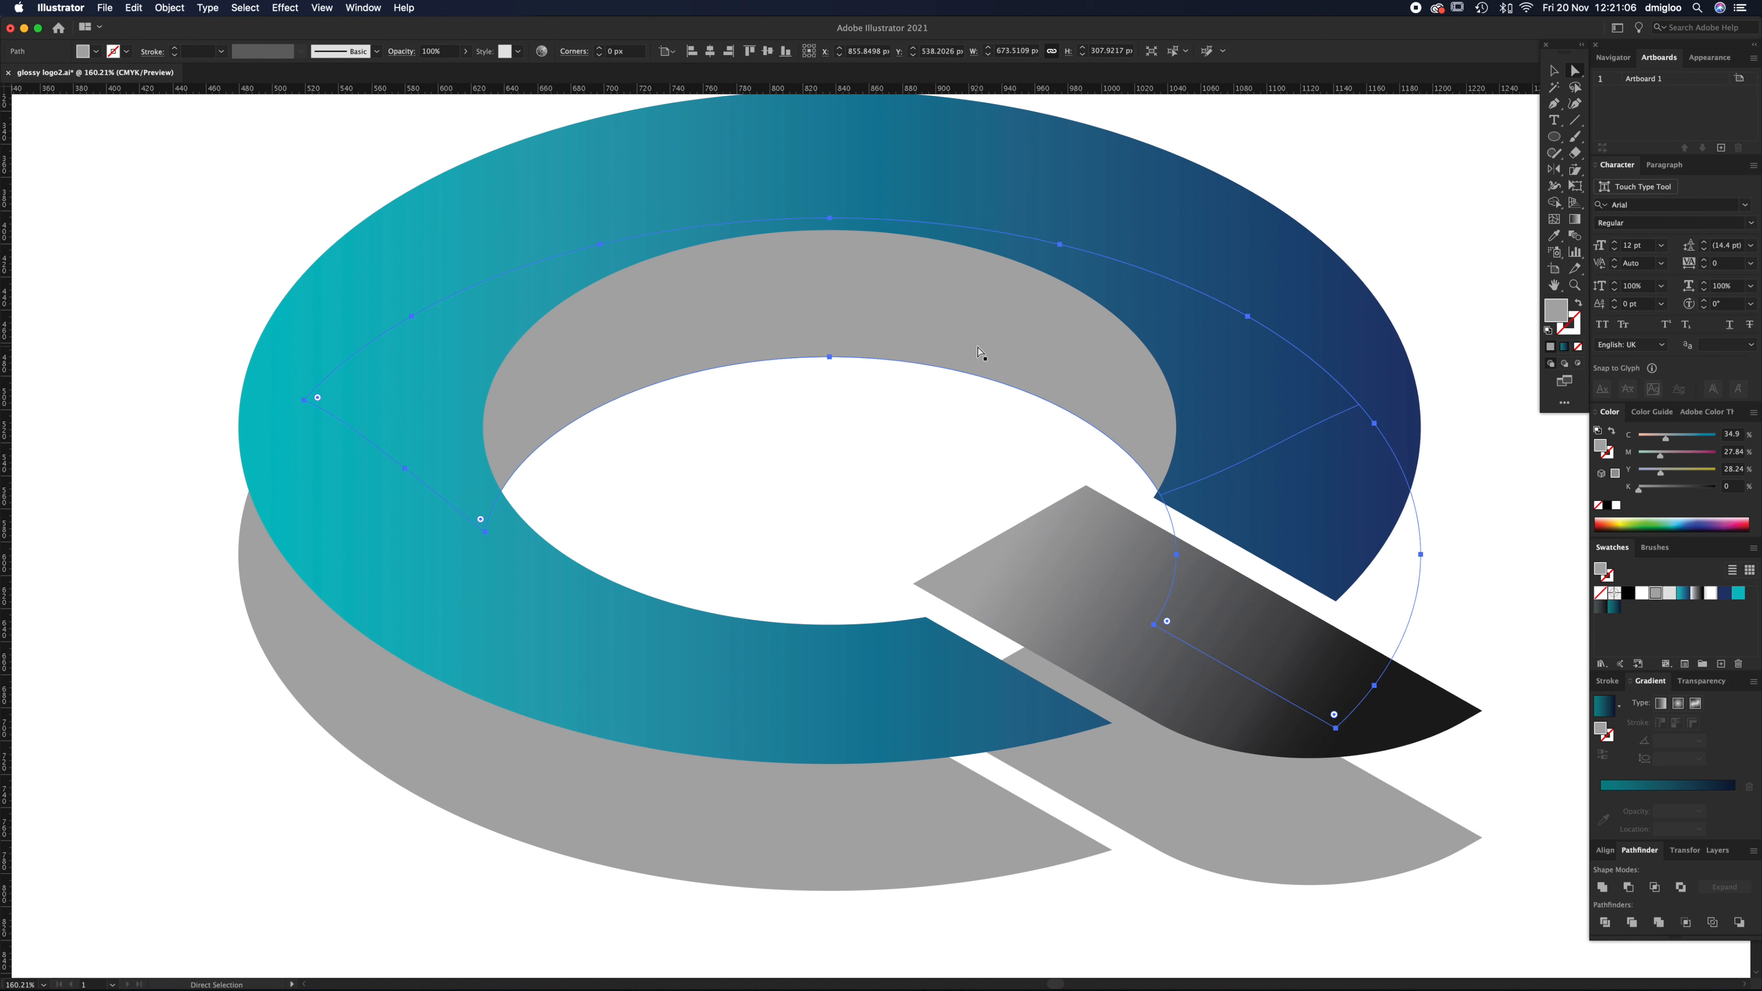
key("super+]")
key("a")
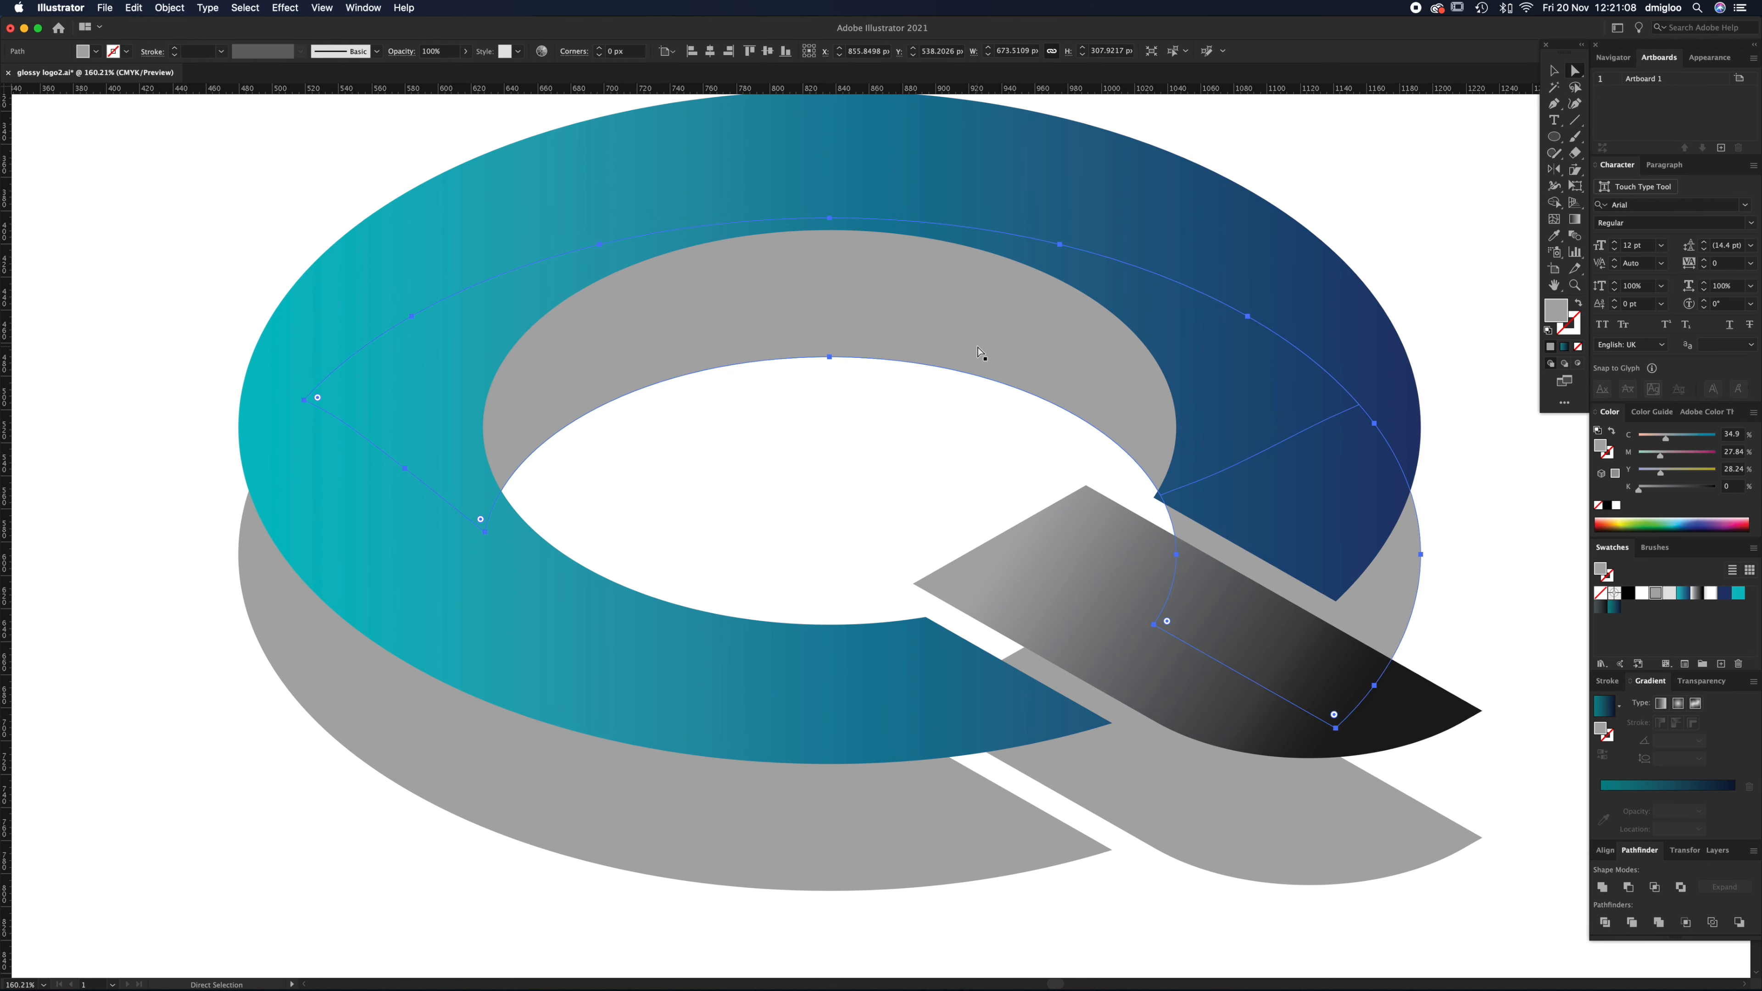
Step: Fill the restored rear ring section with the solid teal swatch
left_click(1668, 593)
left_click(1724, 593)
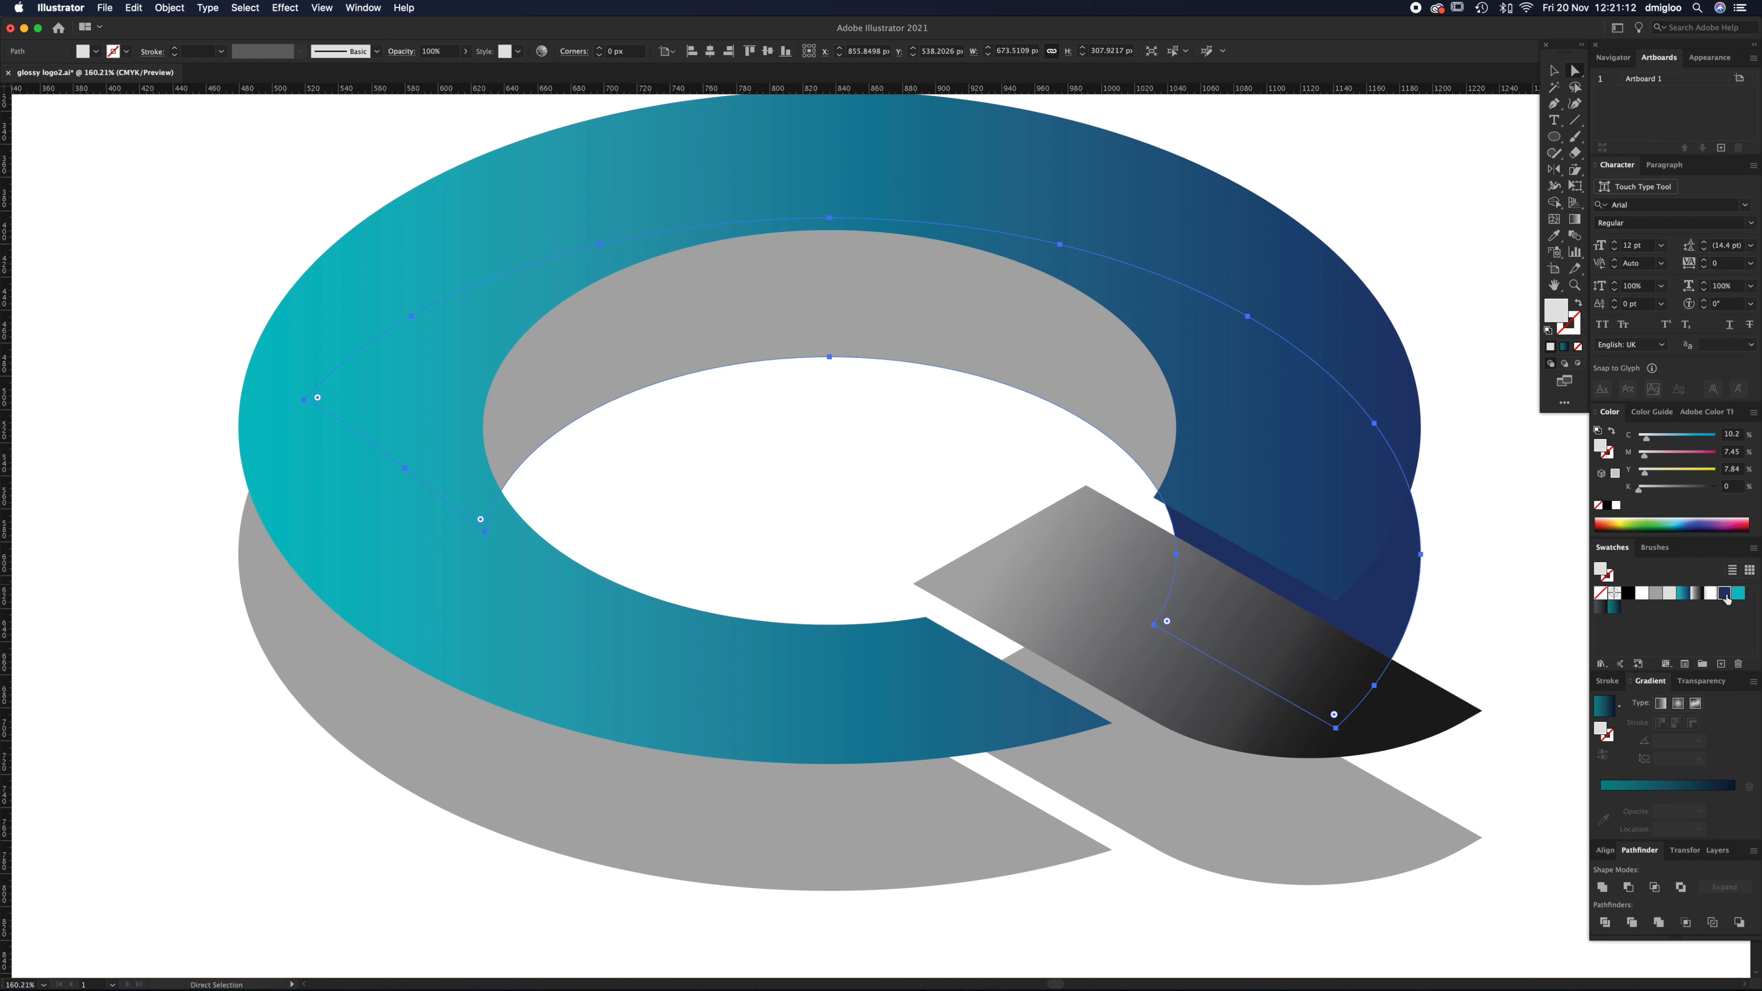
left_click(1740, 596)
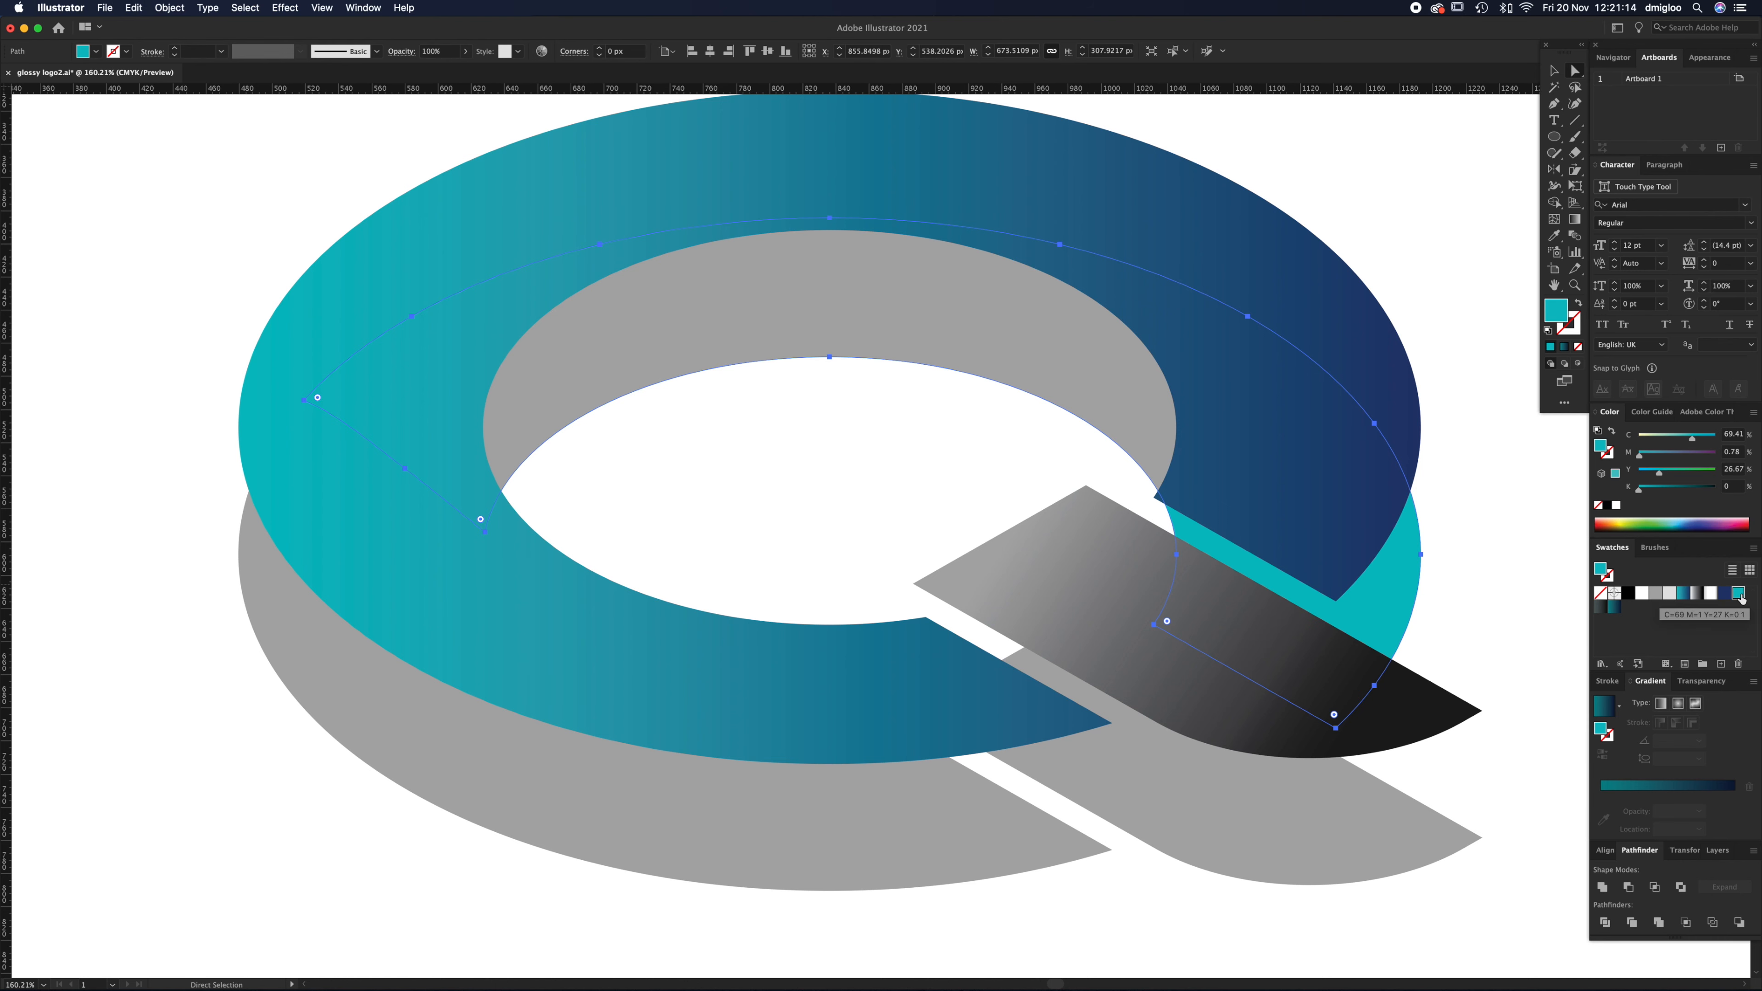
Step: Erase a cut across the teal section near its right end and delete its inner part, keeping only the right outer side
left_click(1574, 153)
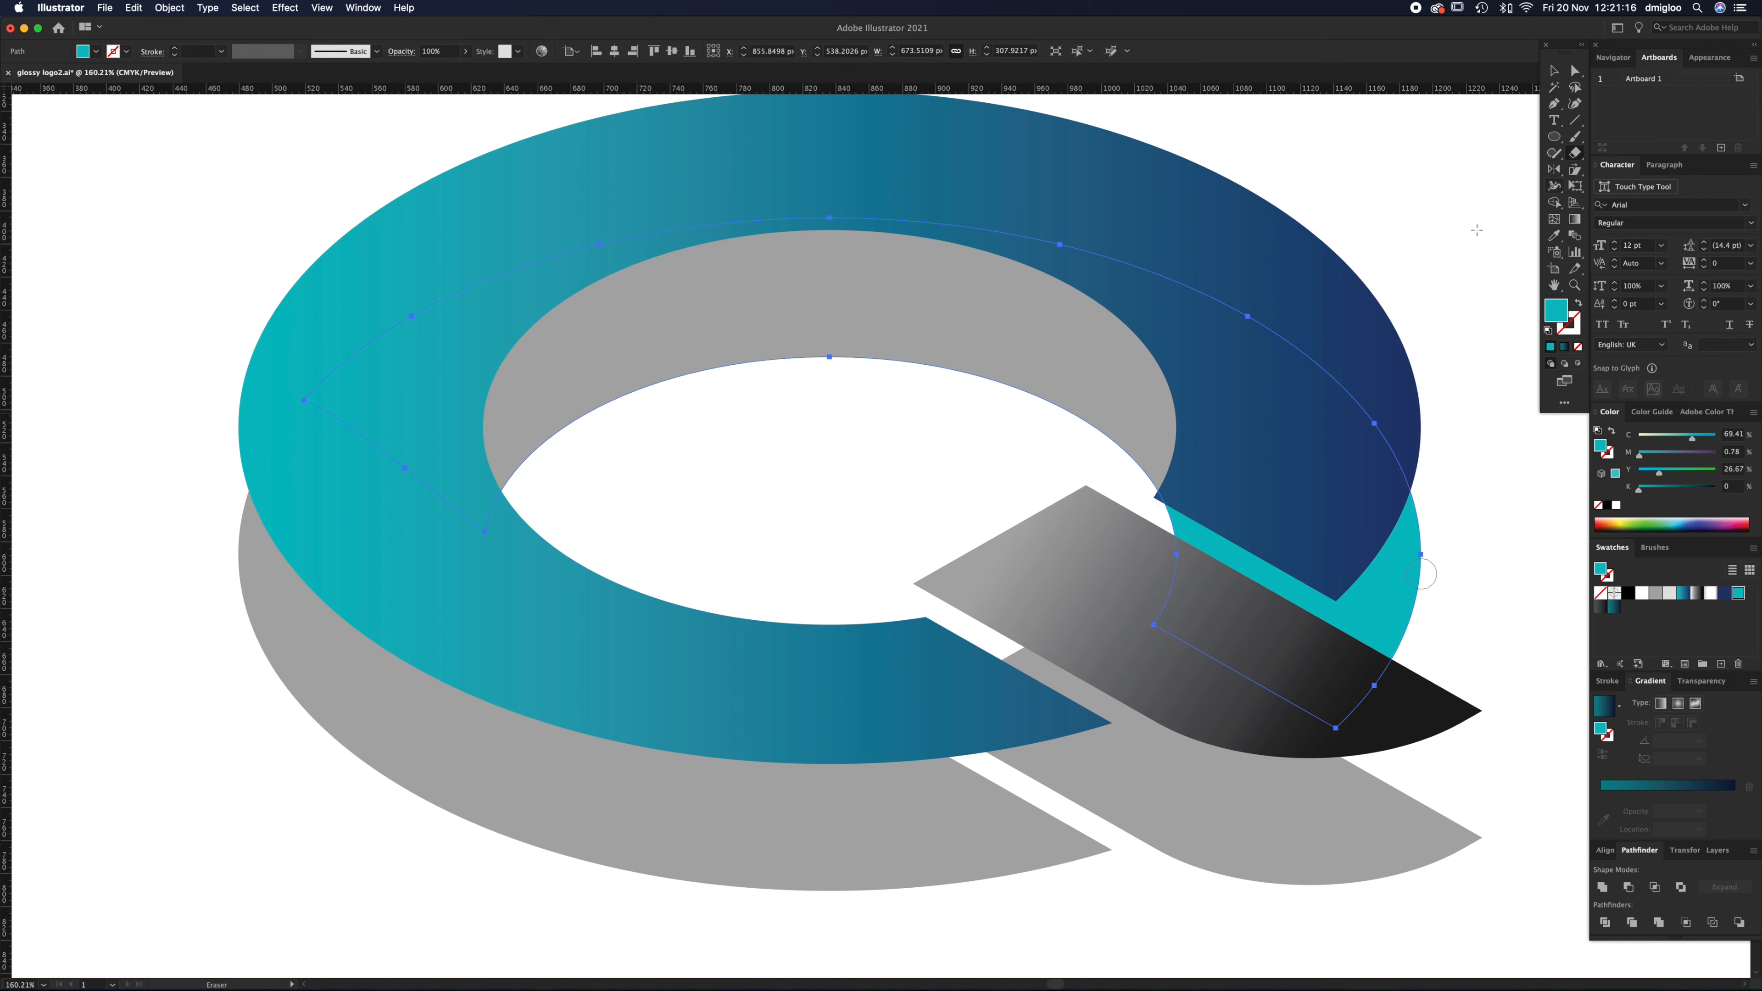
left_click_drag(1134, 479, 1443, 385)
key("a")
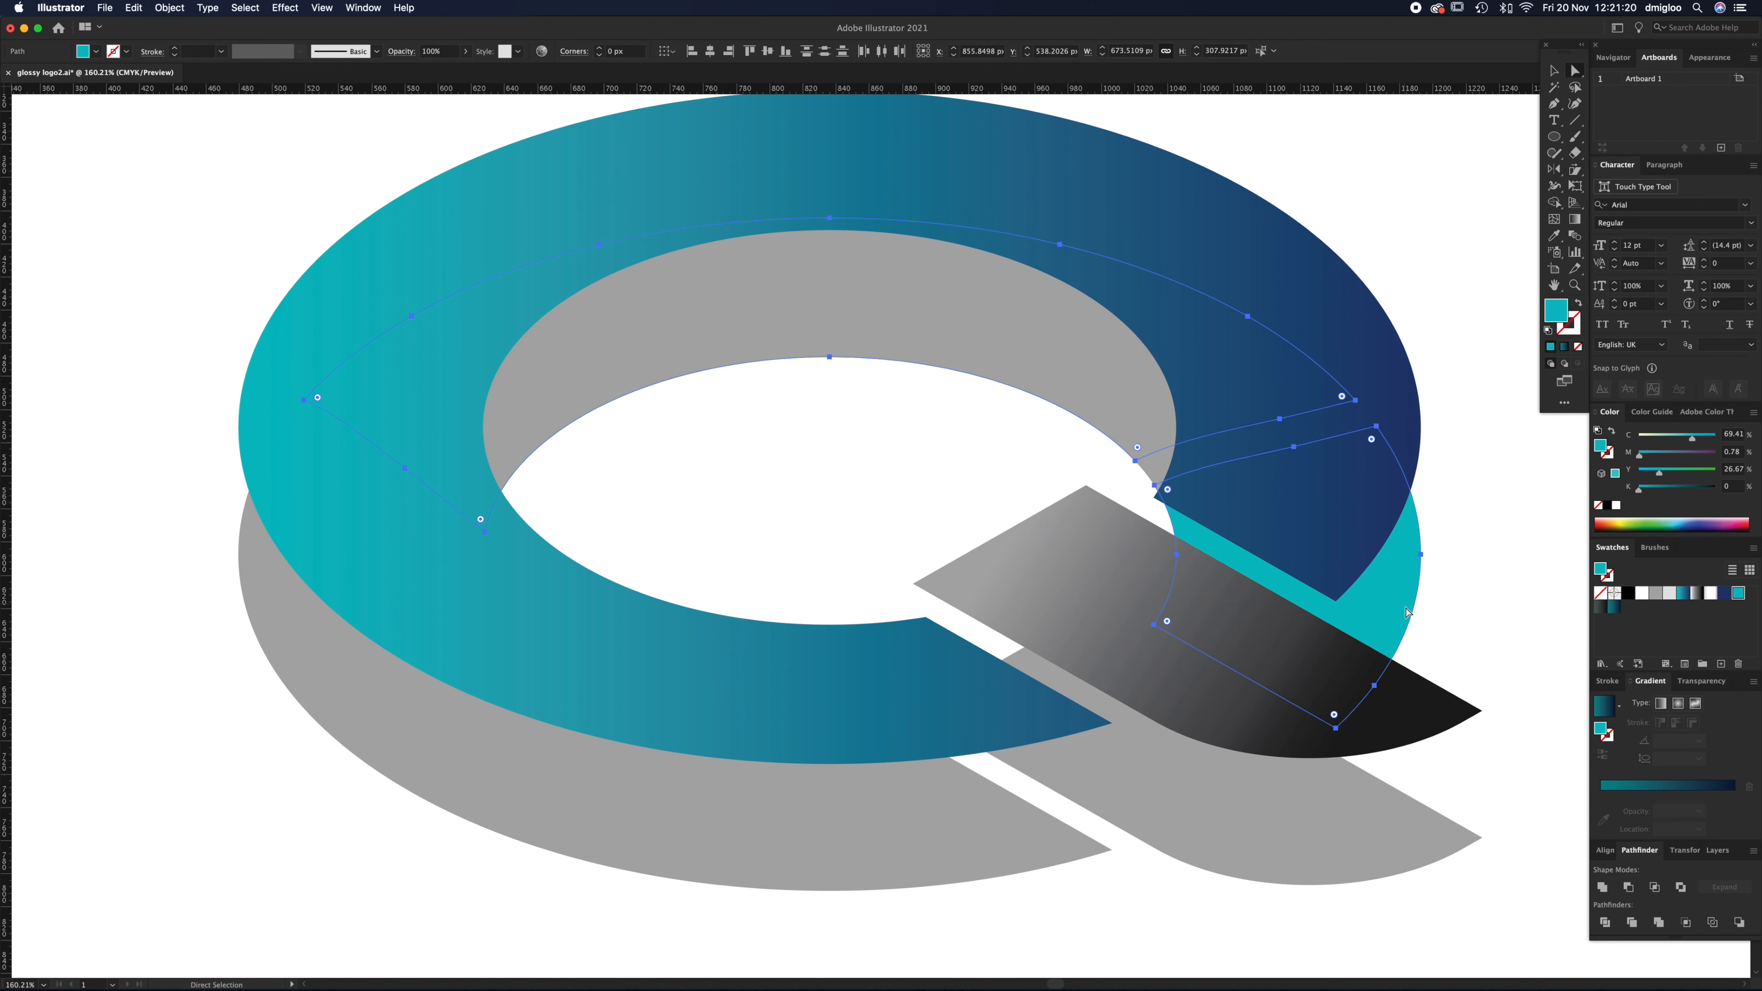
left_click(1387, 612, "shift")
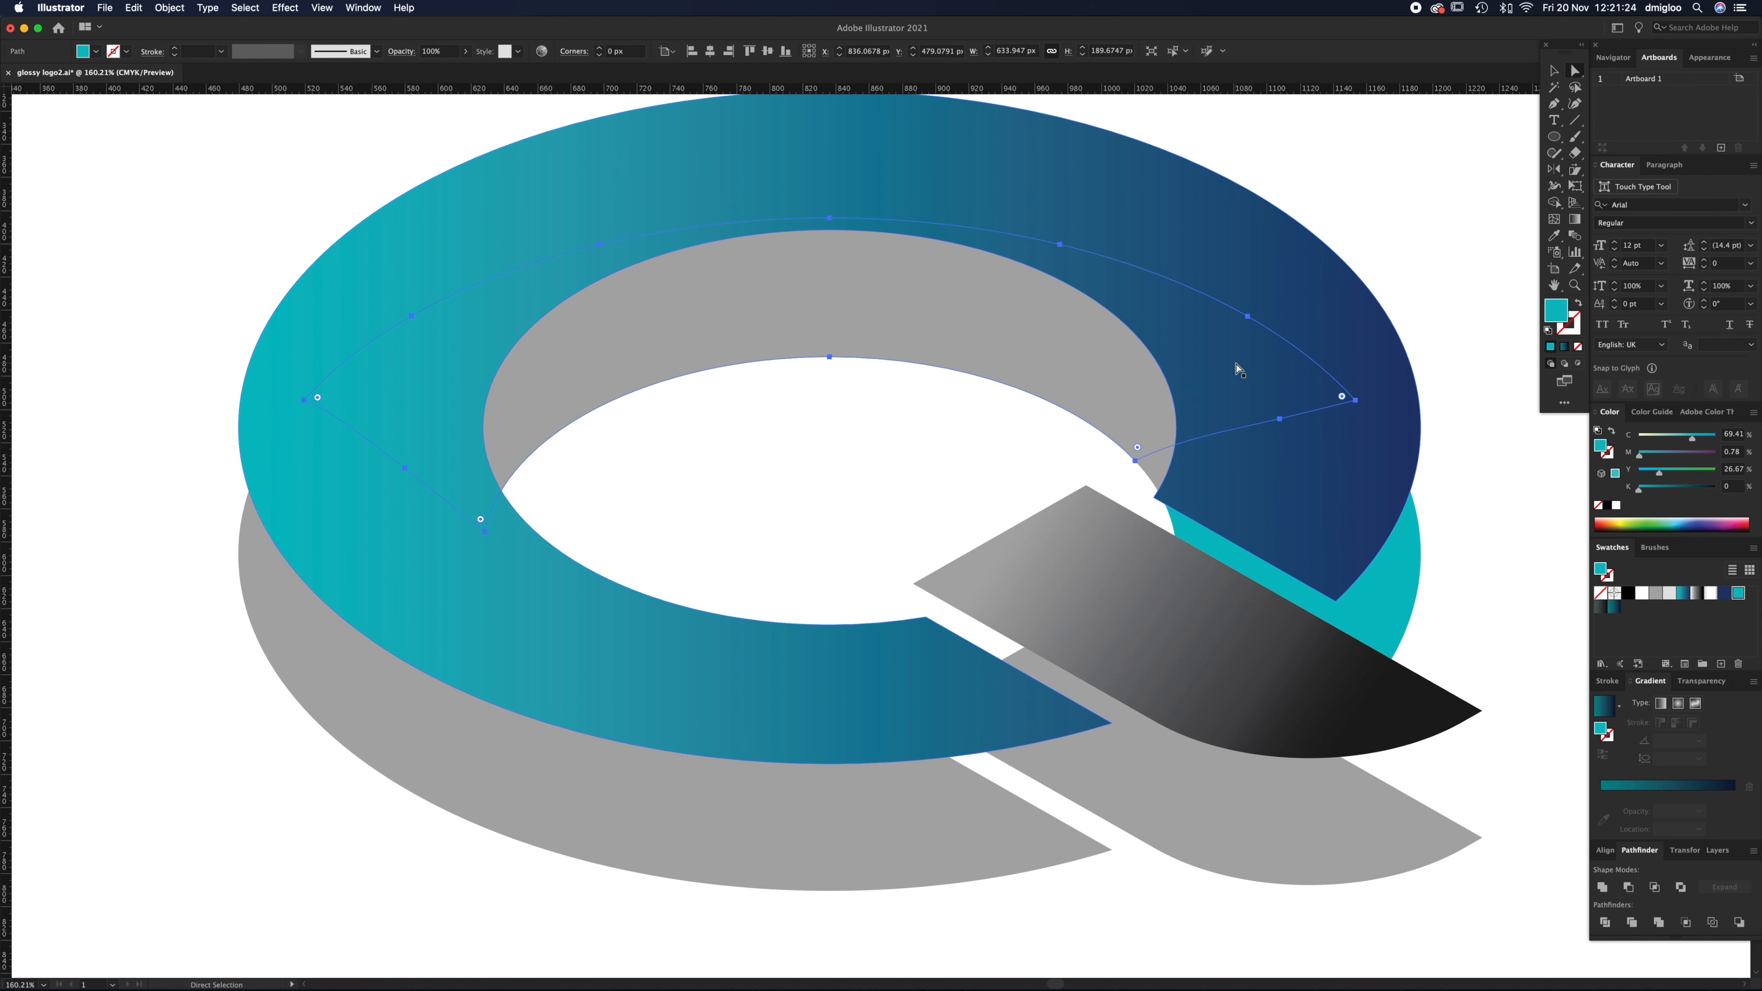
key("super+shift+a")
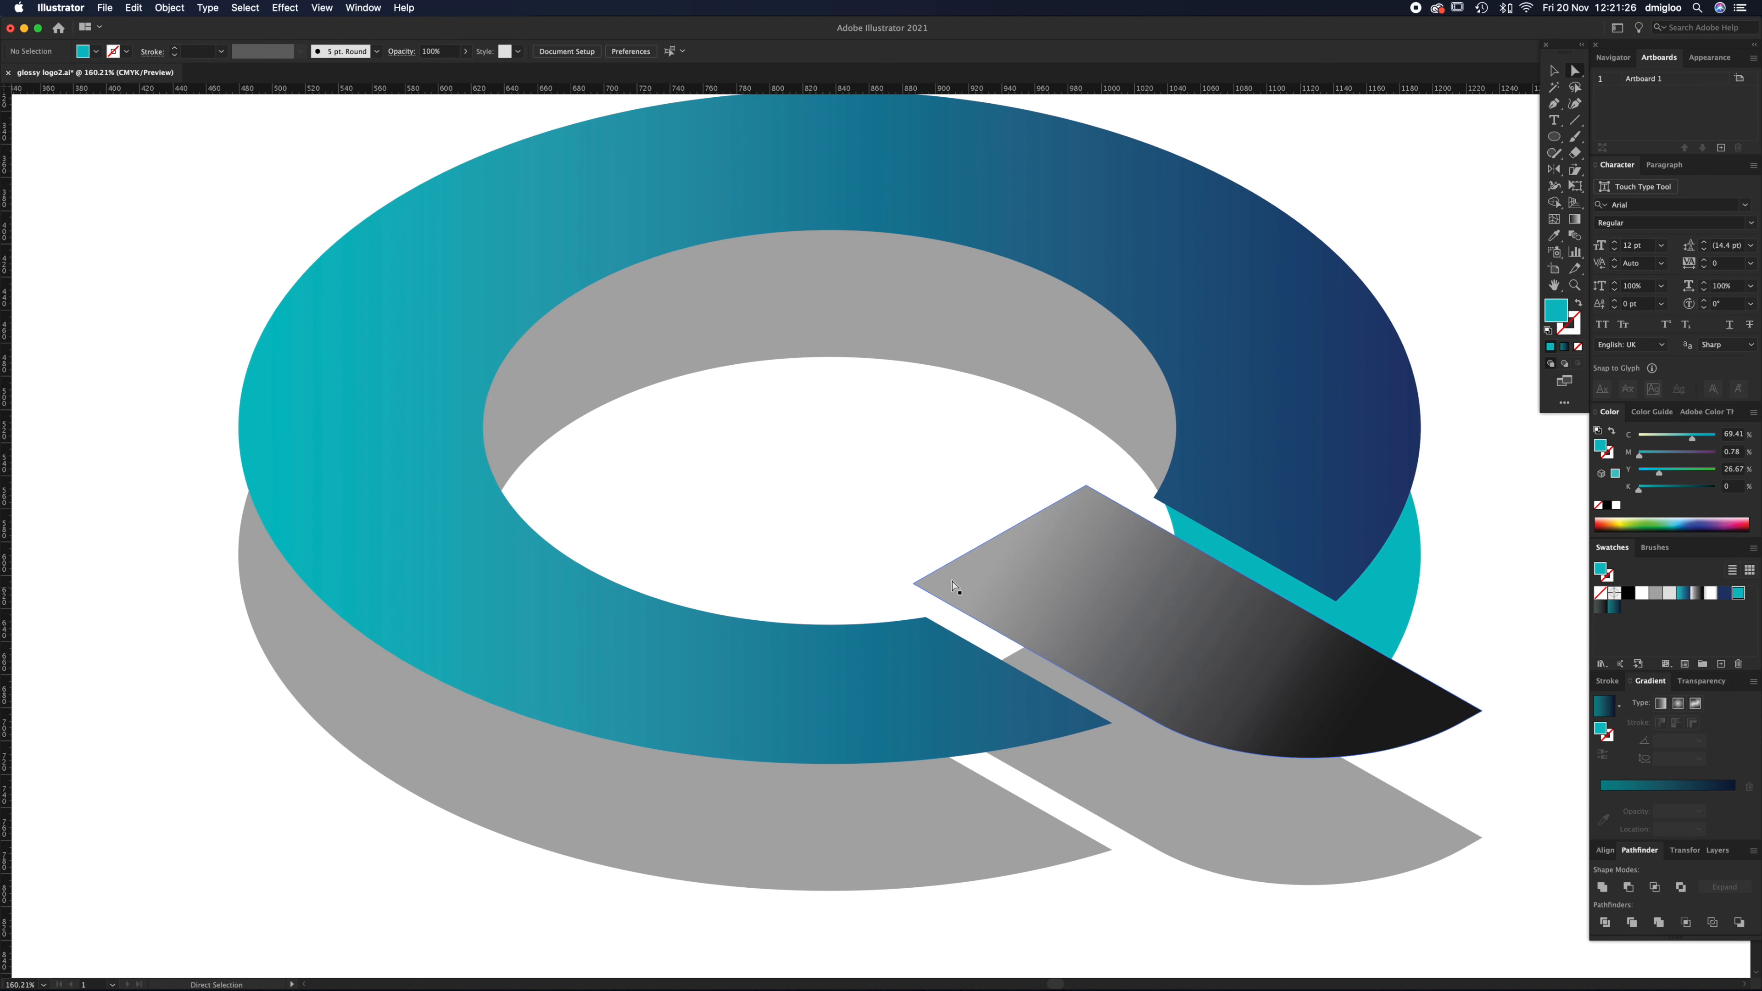
Step: Try moving the grey inner wall, grey front side and teal right side in turn, undoing each move
left_click(873, 536, "alt")
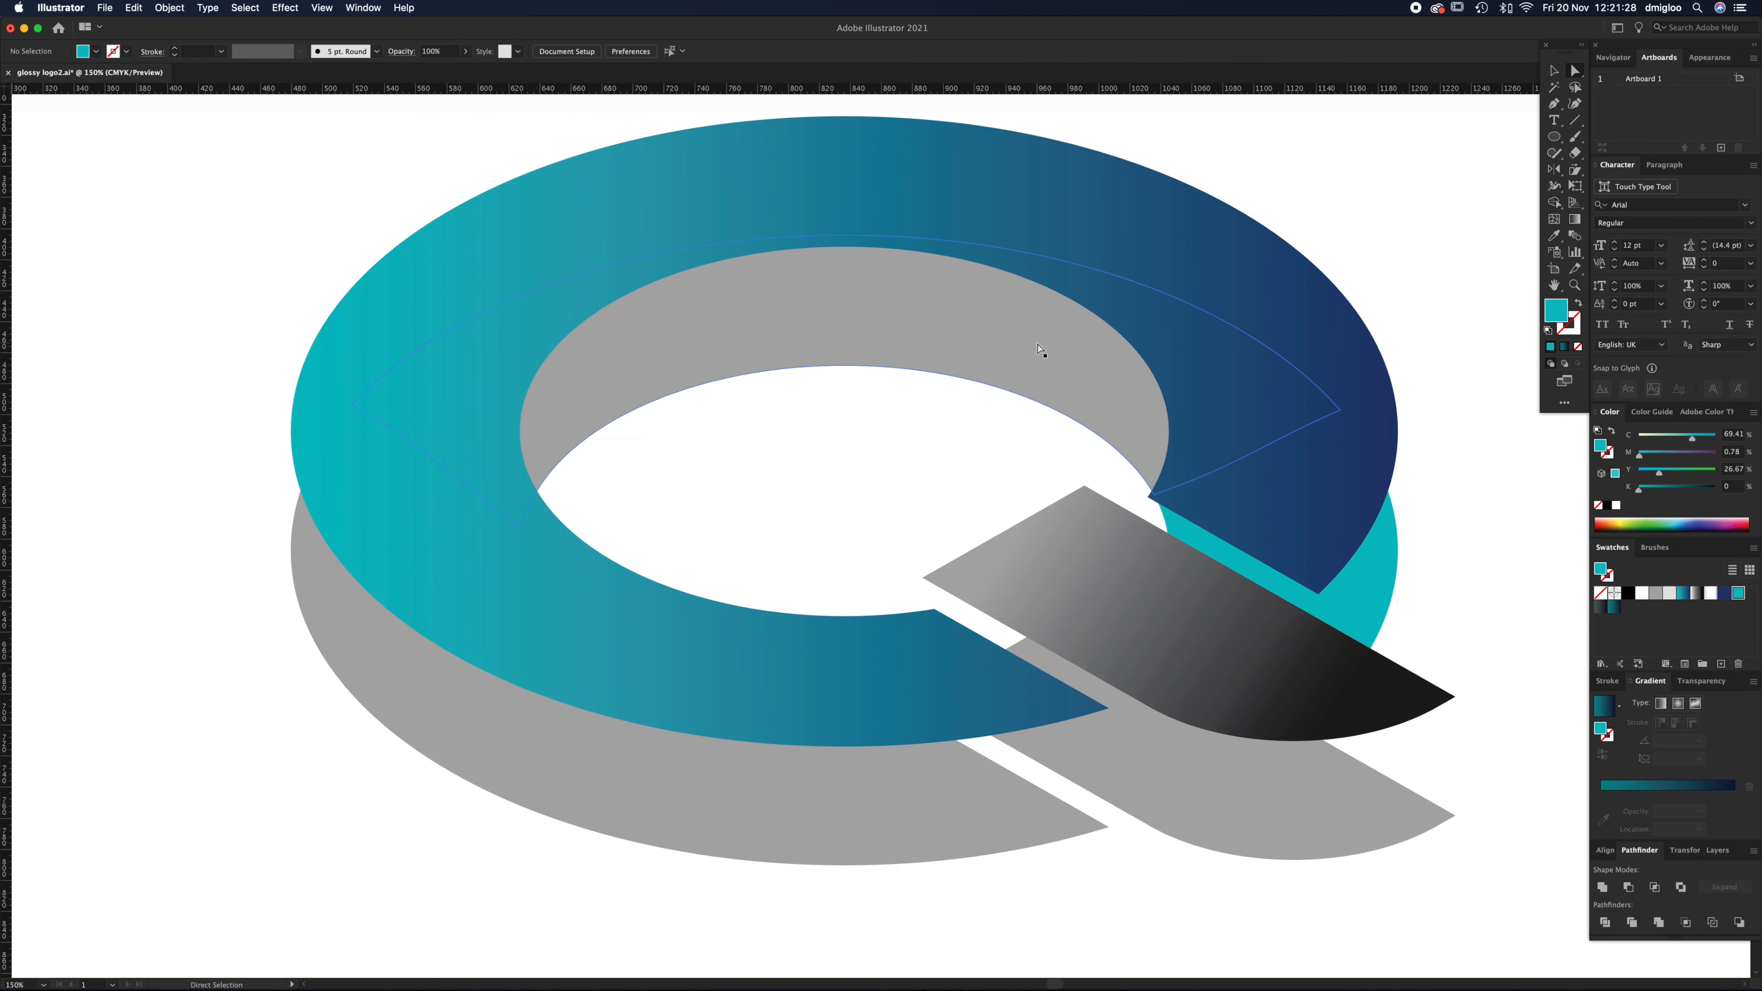
left_click_drag(1042, 355, 982, 412)
key("super+z")
left_click_drag(788, 800, 790, 912)
key("super+z")
left_click_drag(1387, 600, 1470, 610)
key("super+z")
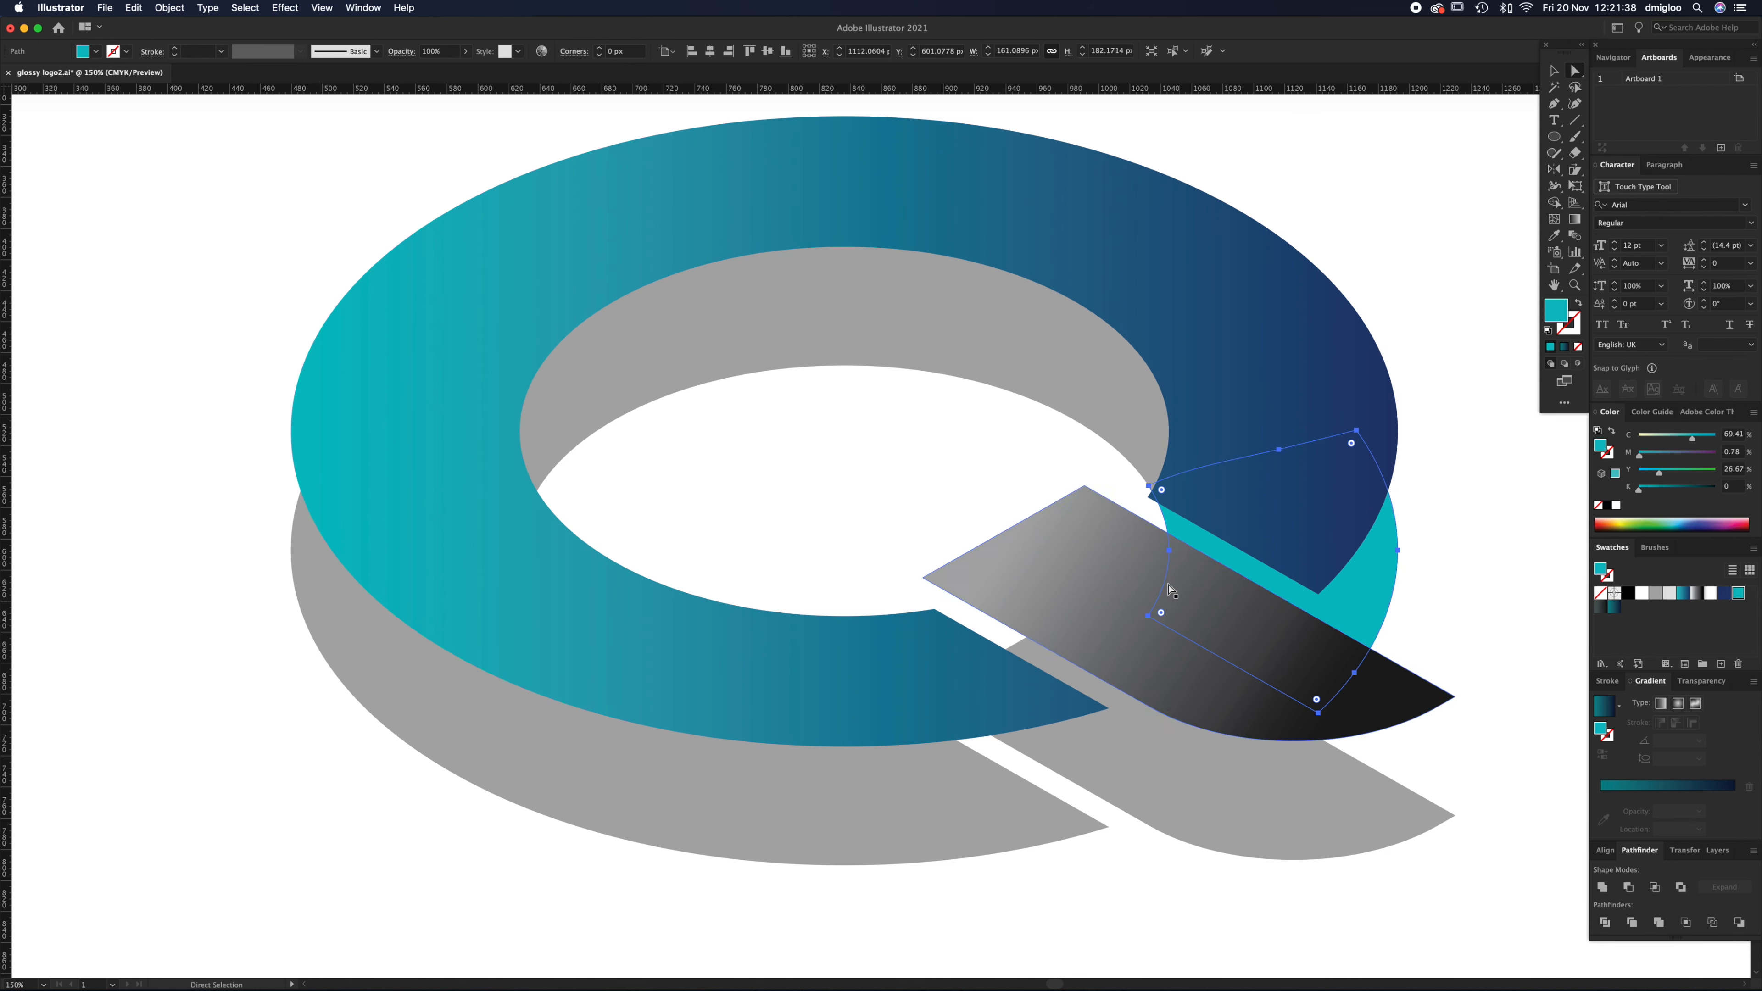
Step: Move the front grey piece's upper corner anchor down along its cut edge to about X 958, Y 738 px, and remove its handle
key("z")
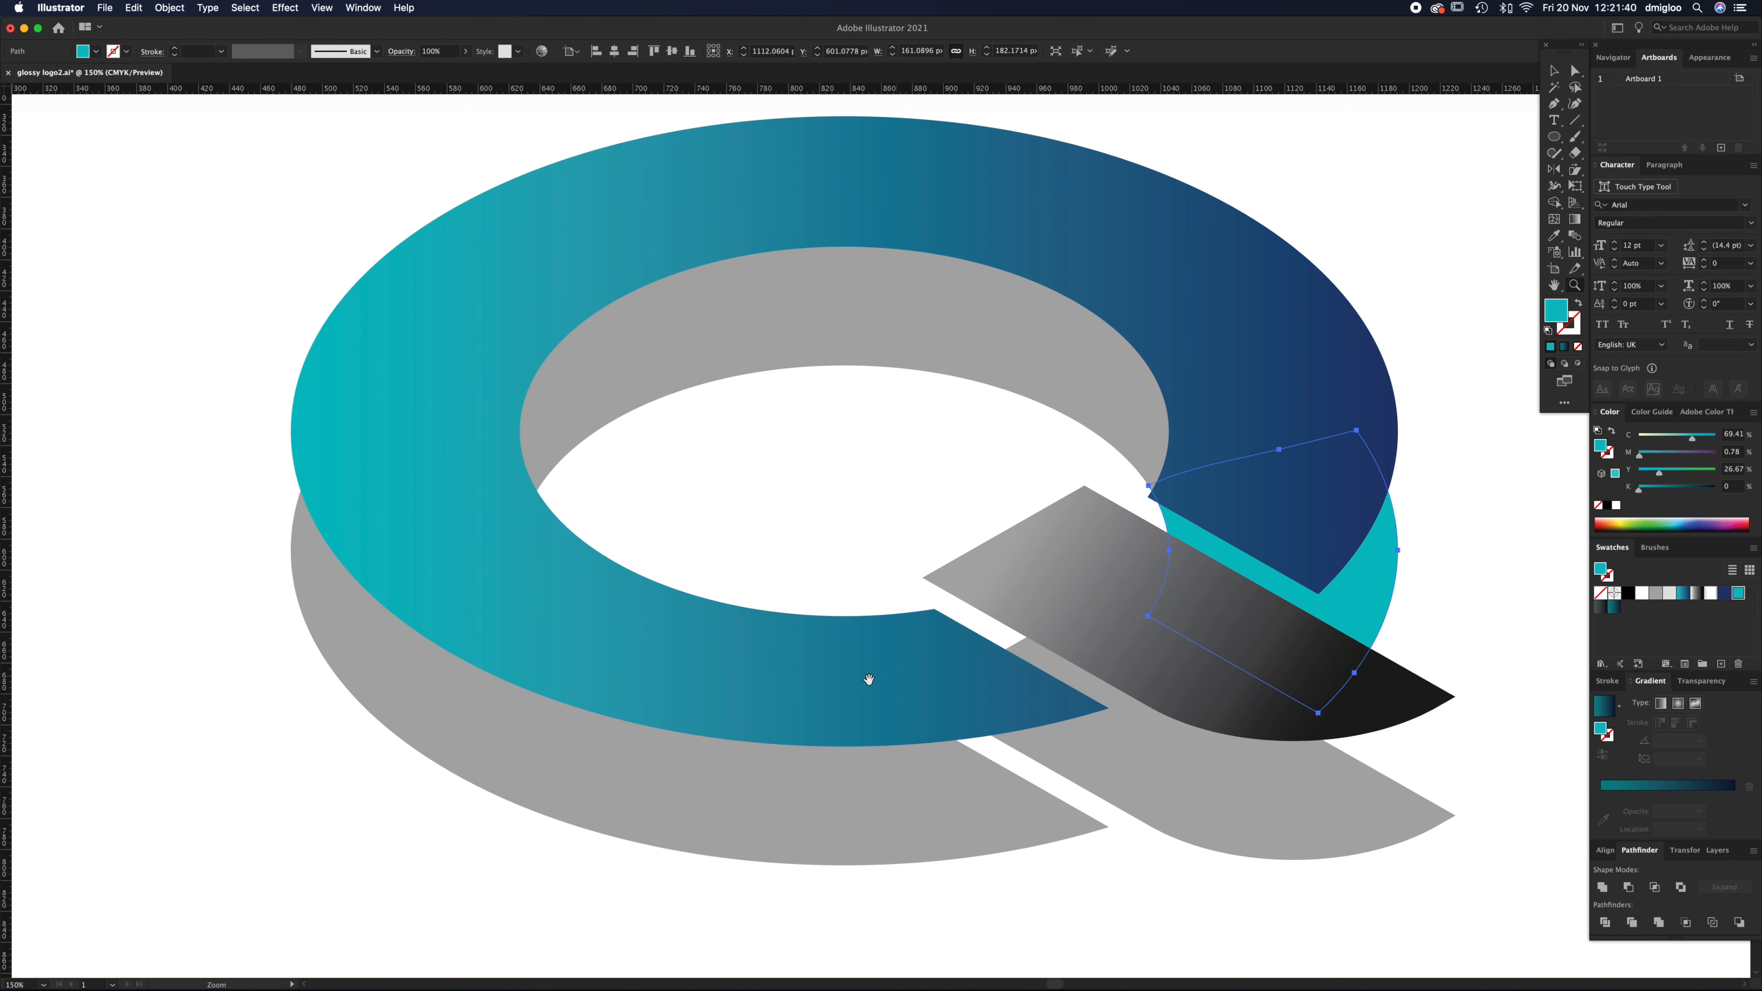
left_click_drag(868, 679, 946, 641)
key("a")
left_click(938, 777)
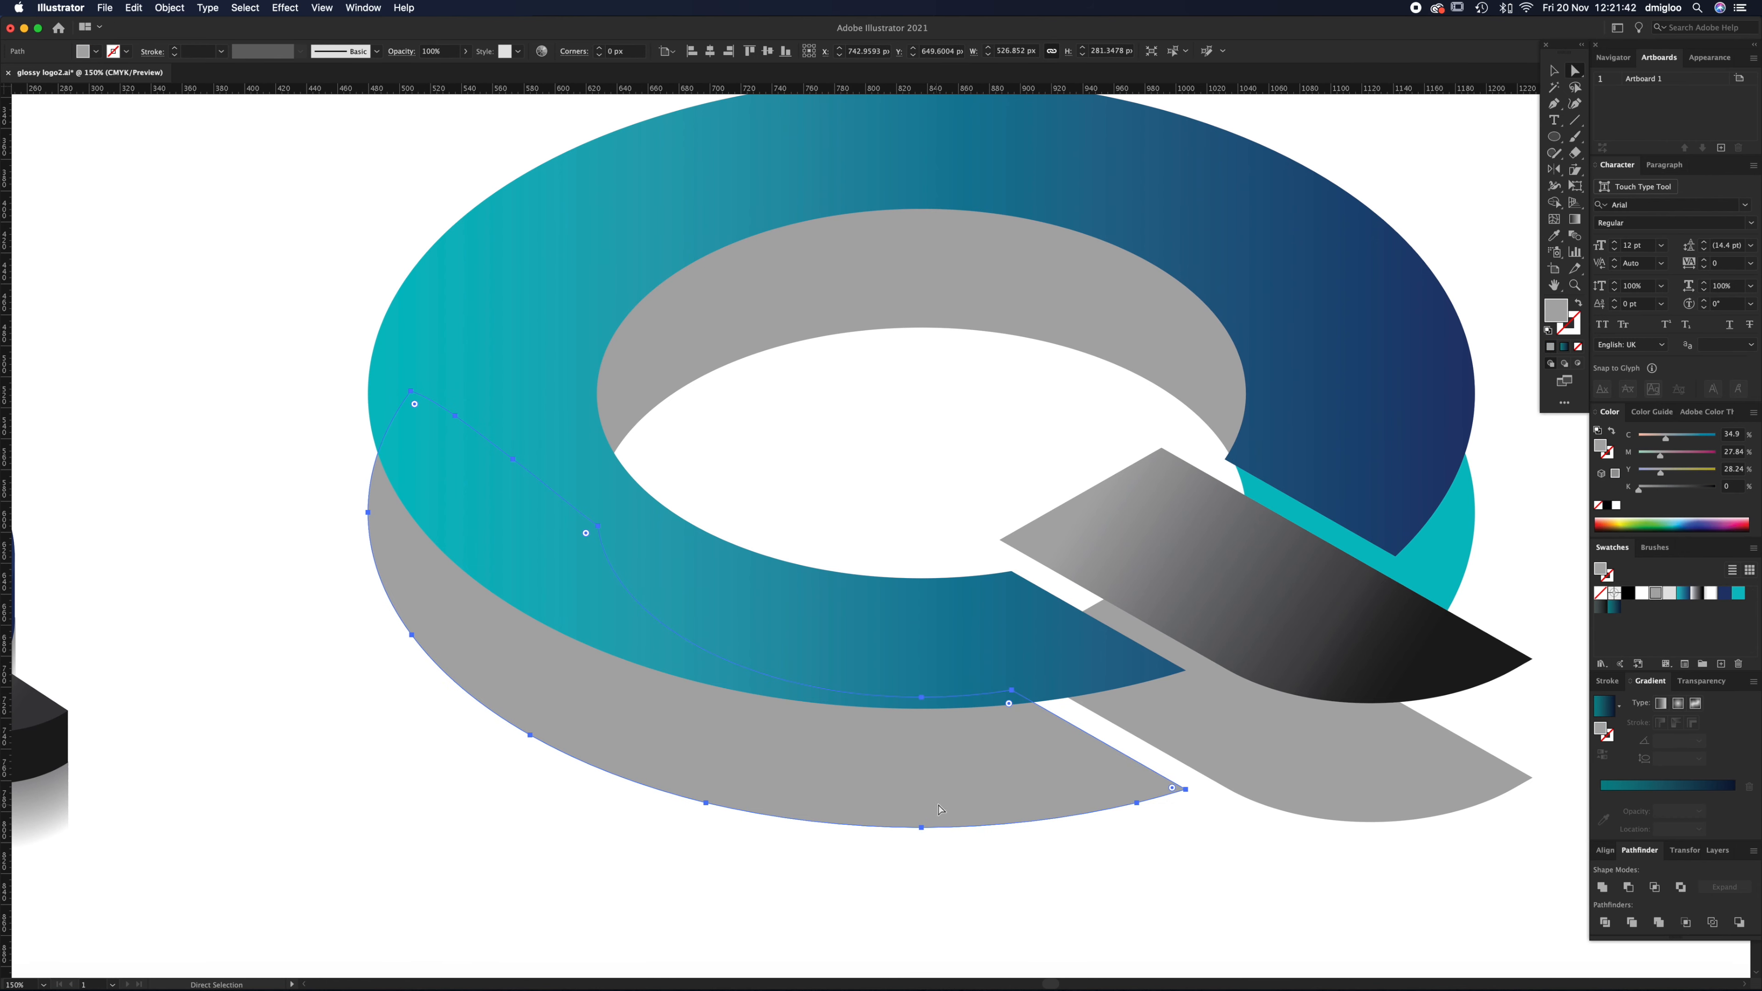
left_click_drag(1013, 693, 1113, 745)
key("p")
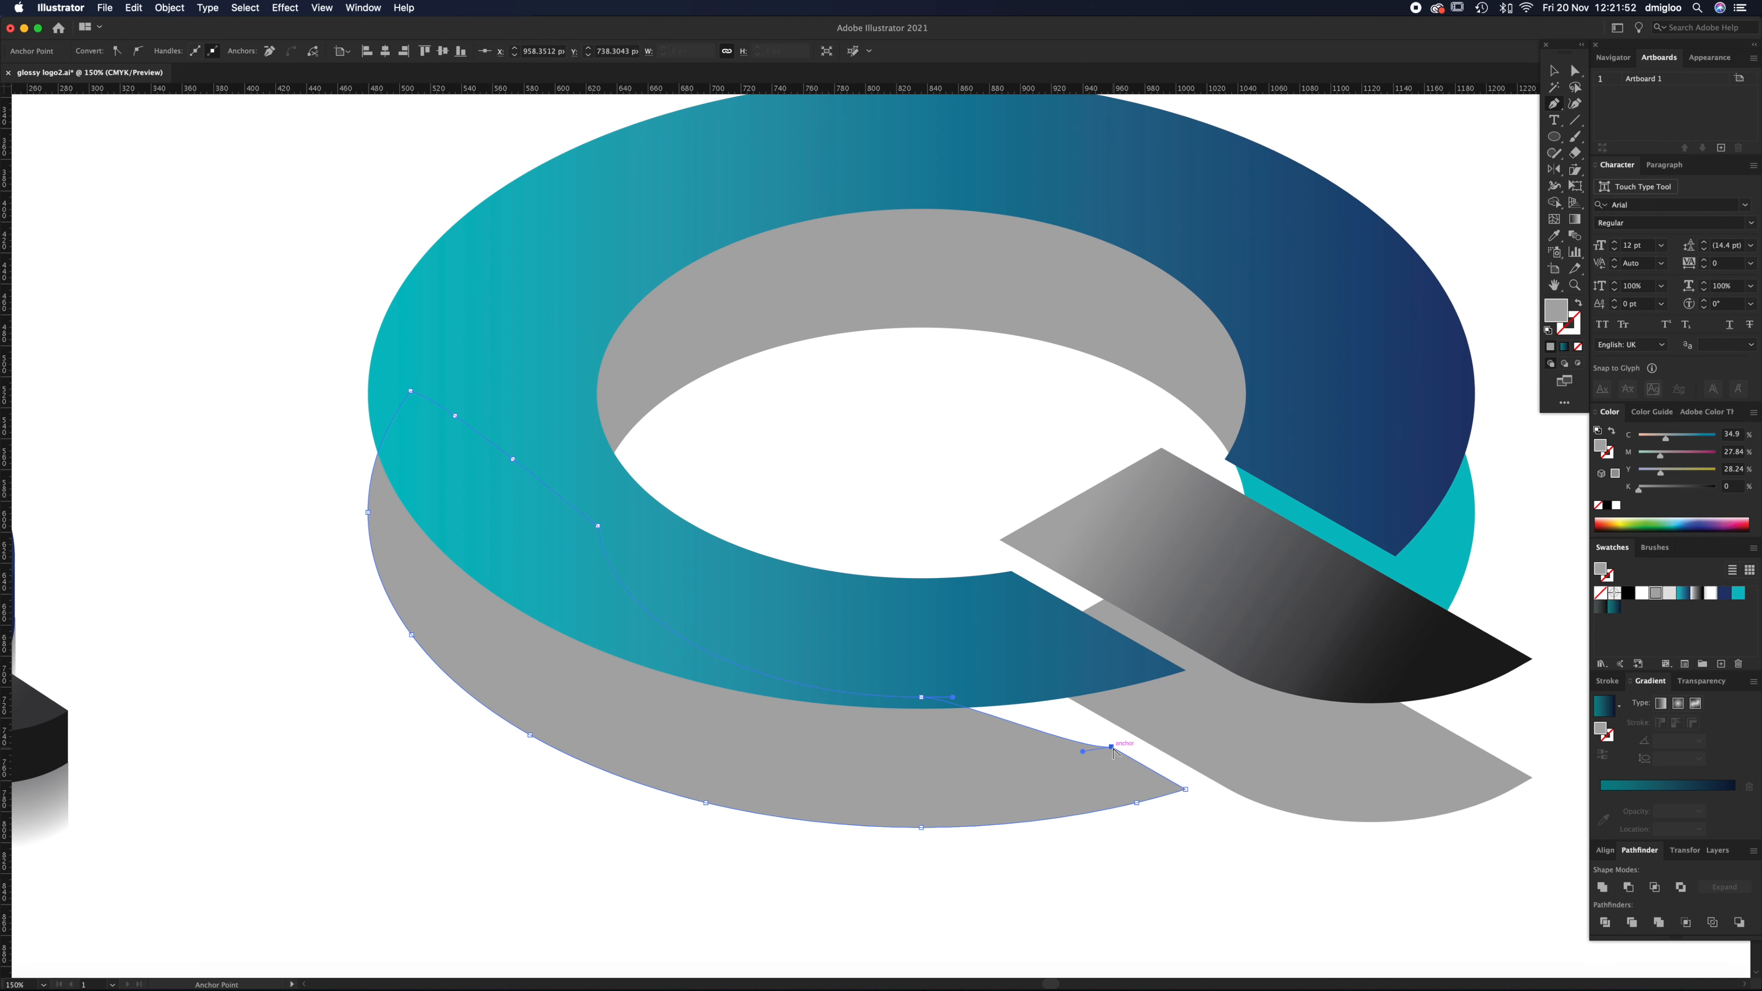
left_click(1112, 747, "alt")
key("a")
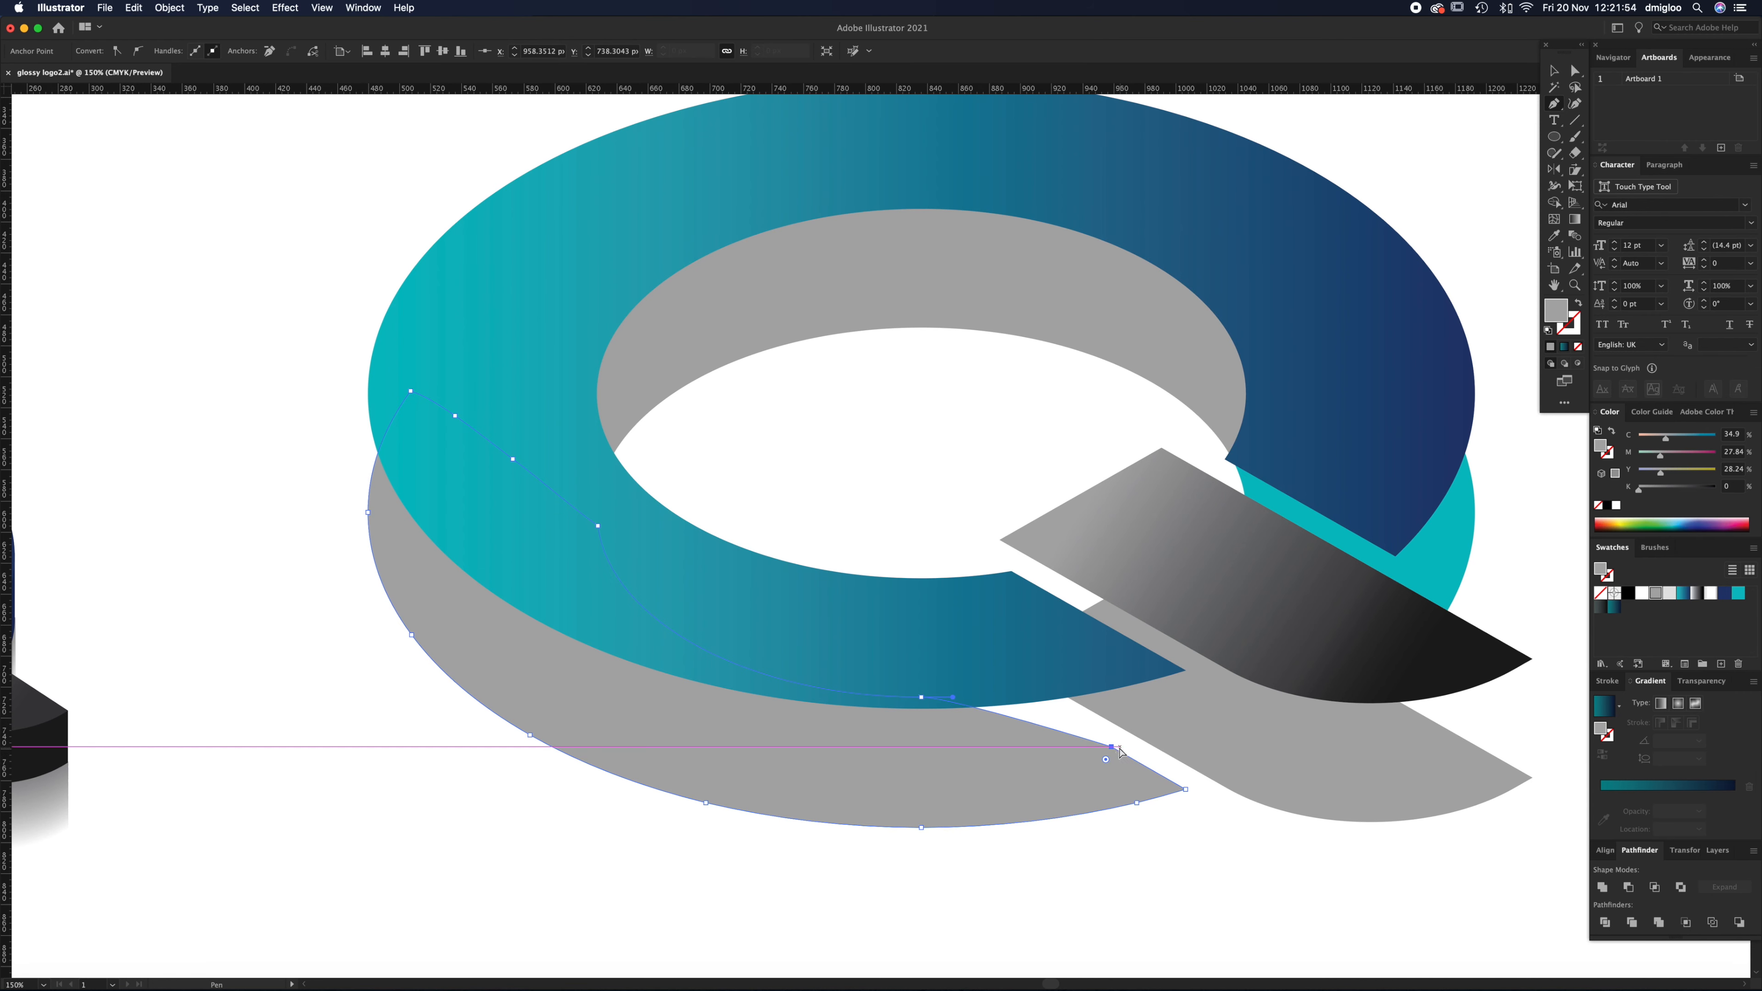
Step: Move the front grey wall's right corner to the ring's cut tip and its left end anchor to the ring's outermost left edge, retracting the handles
left_click_drag(1112, 749, 1185, 671)
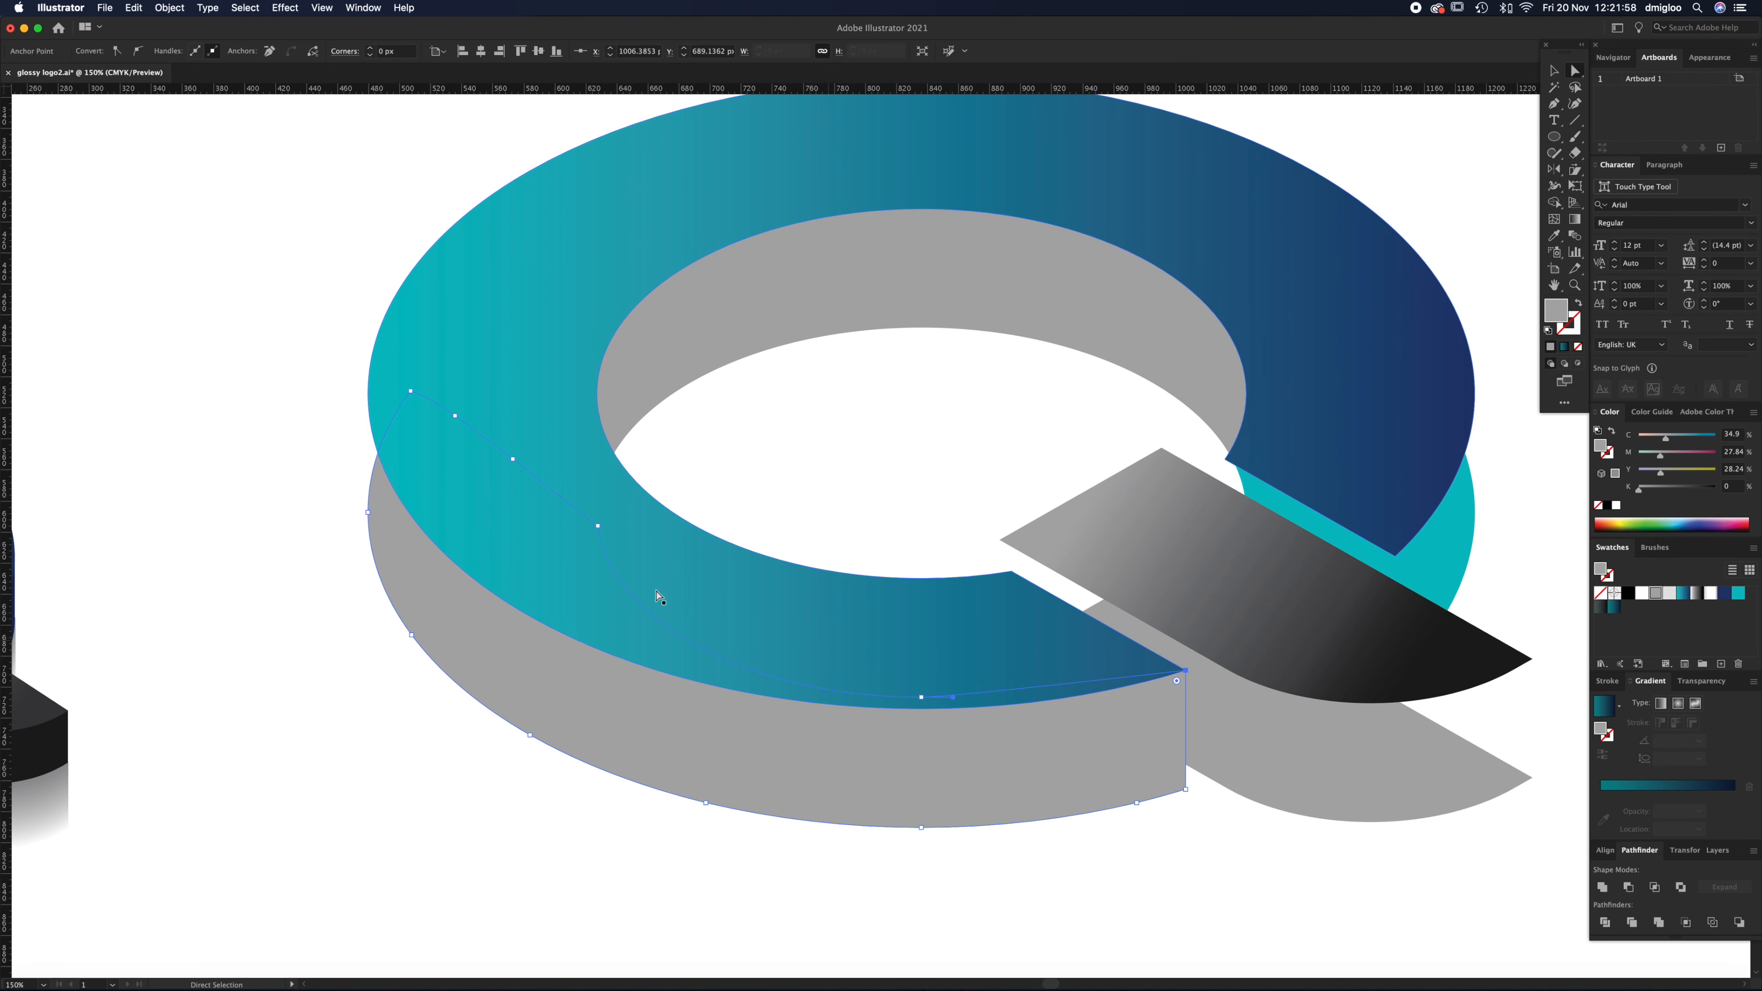
left_click_drag(361, 478, 458, 416)
left_click_drag(500, 488, 987, 616)
left_click(842, 586)
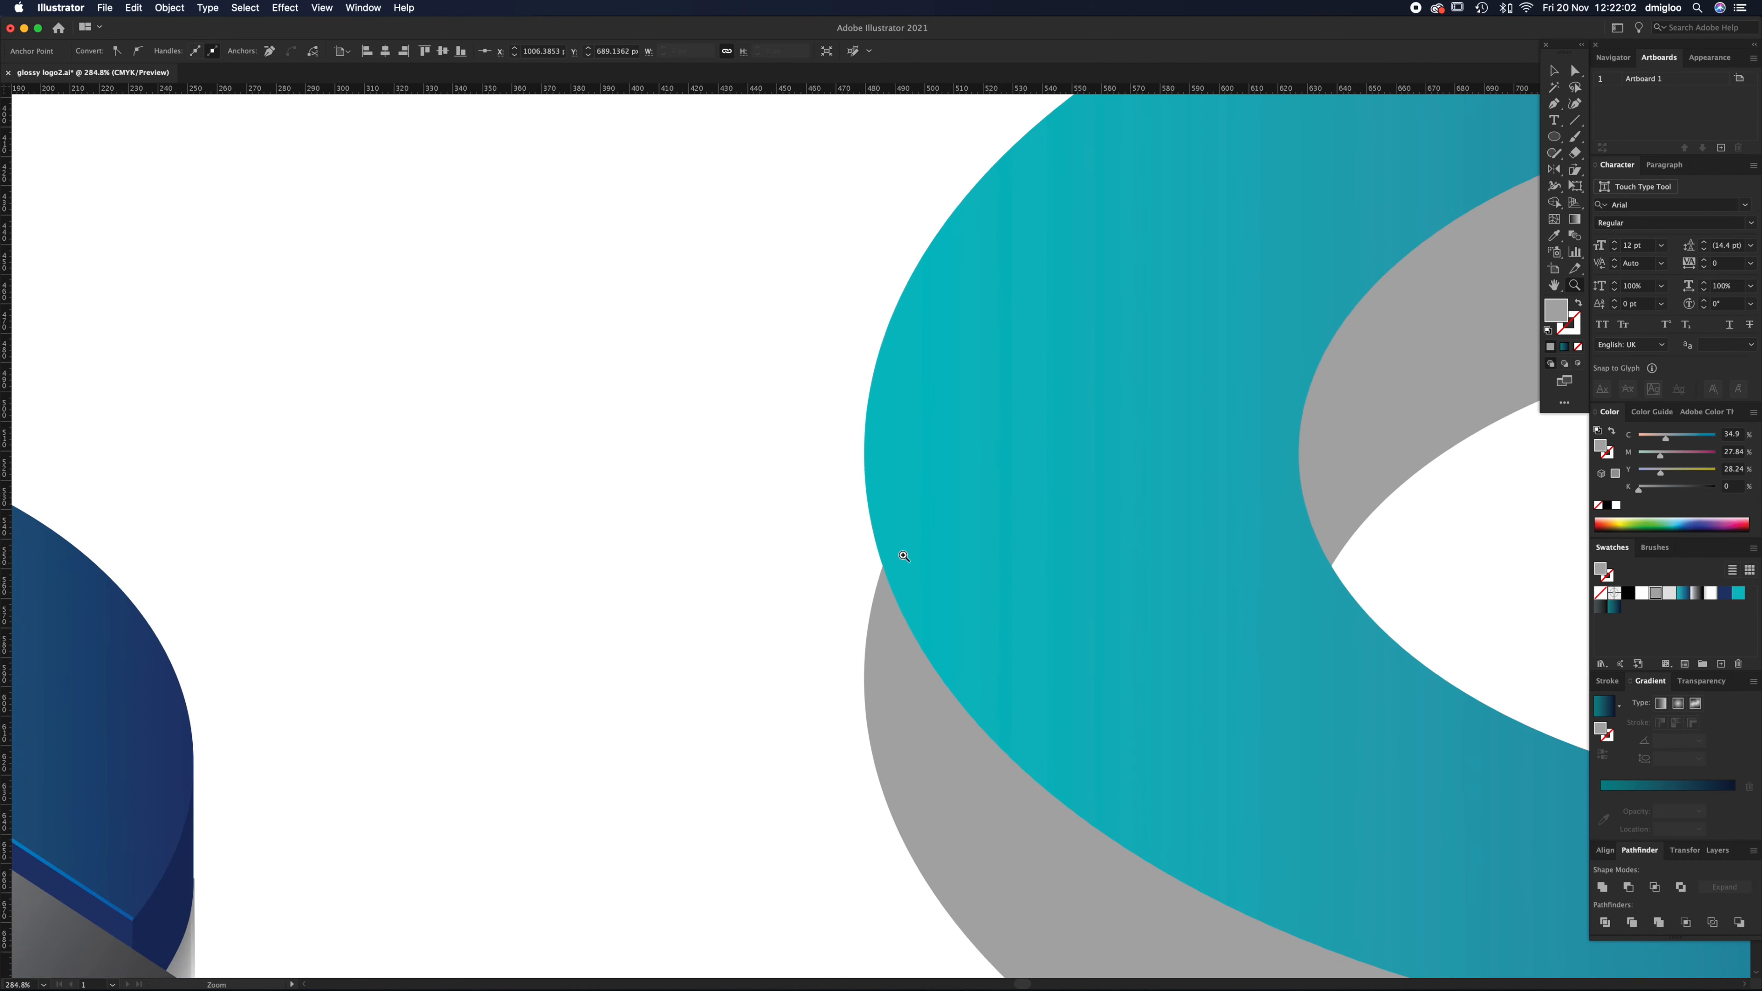
left_click(867, 694)
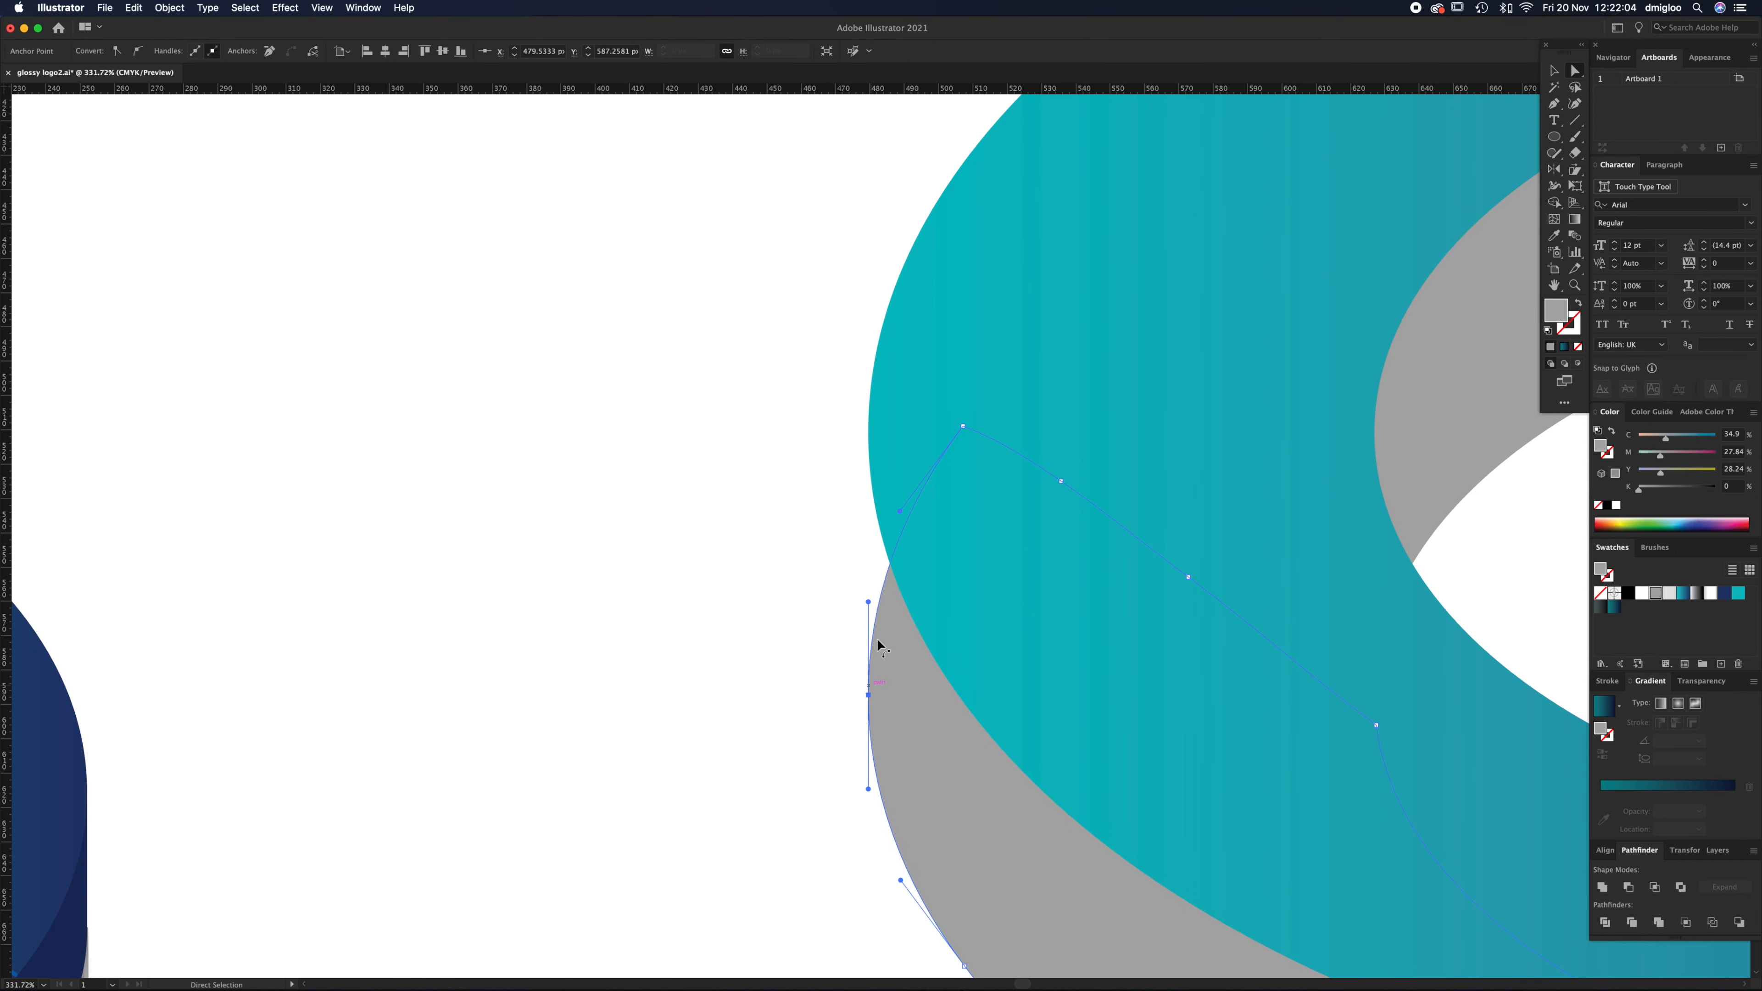
left_click_drag(869, 601, 867, 696)
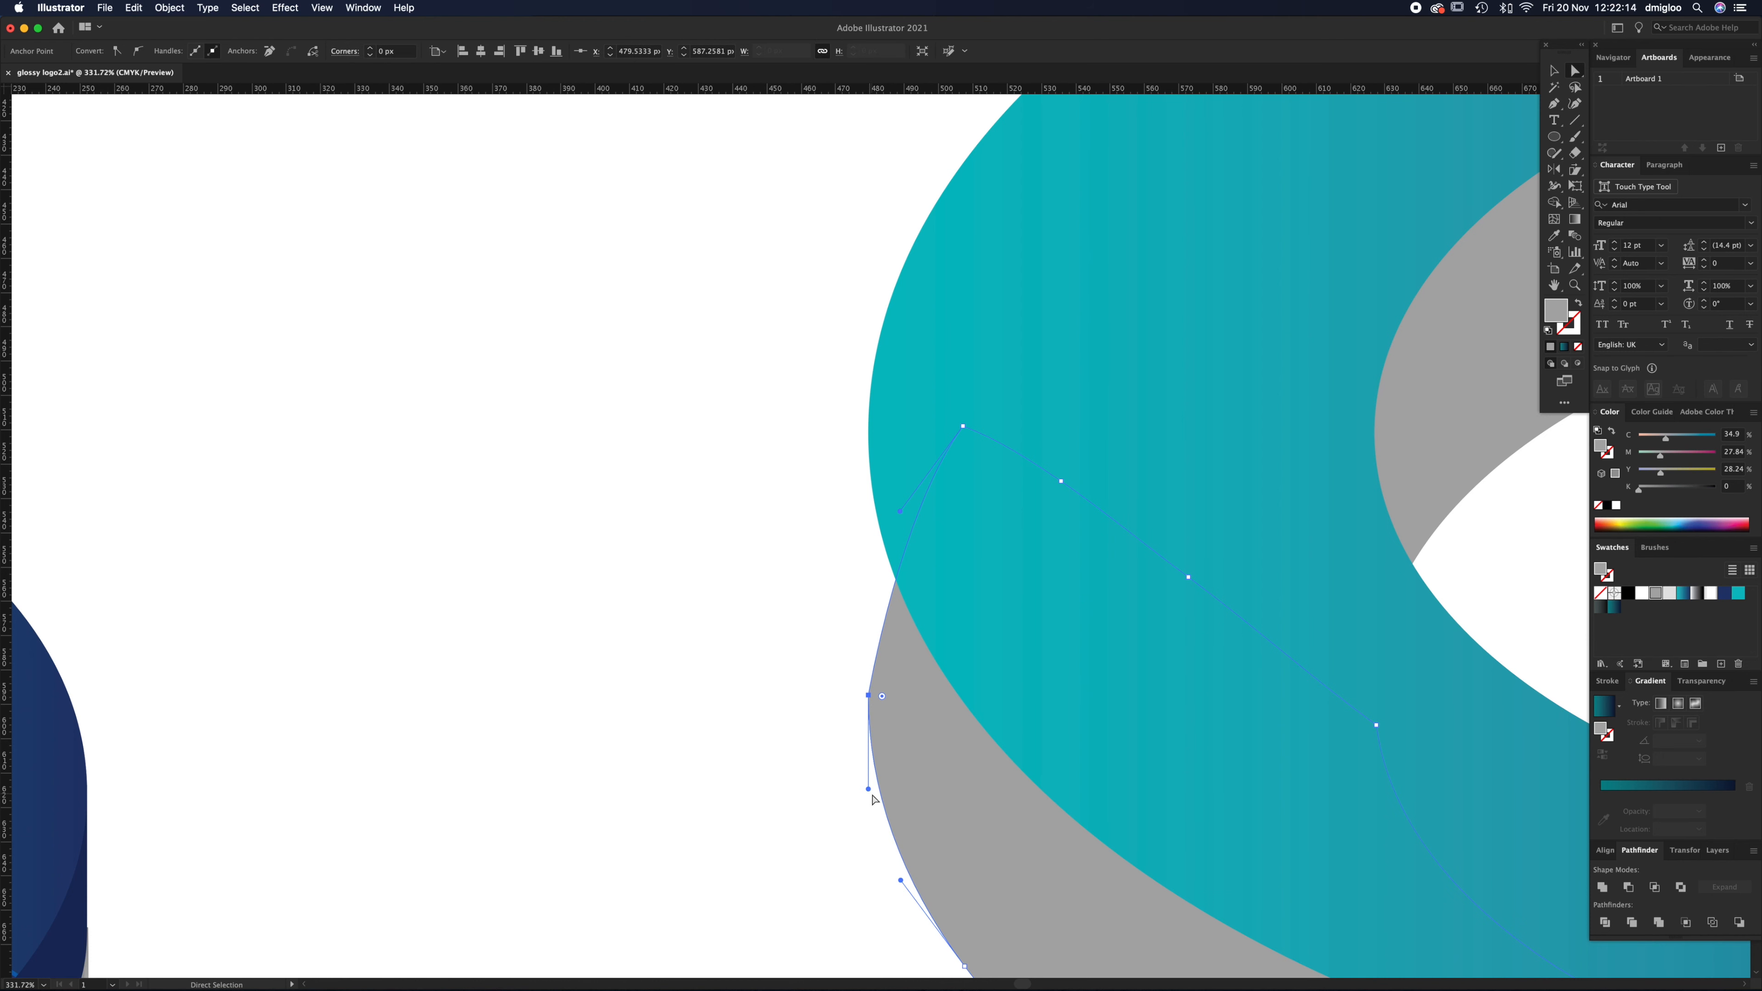
left_click_drag(962, 425, 868, 433)
left_click_drag(806, 518, 868, 433)
left_click(829, 513)
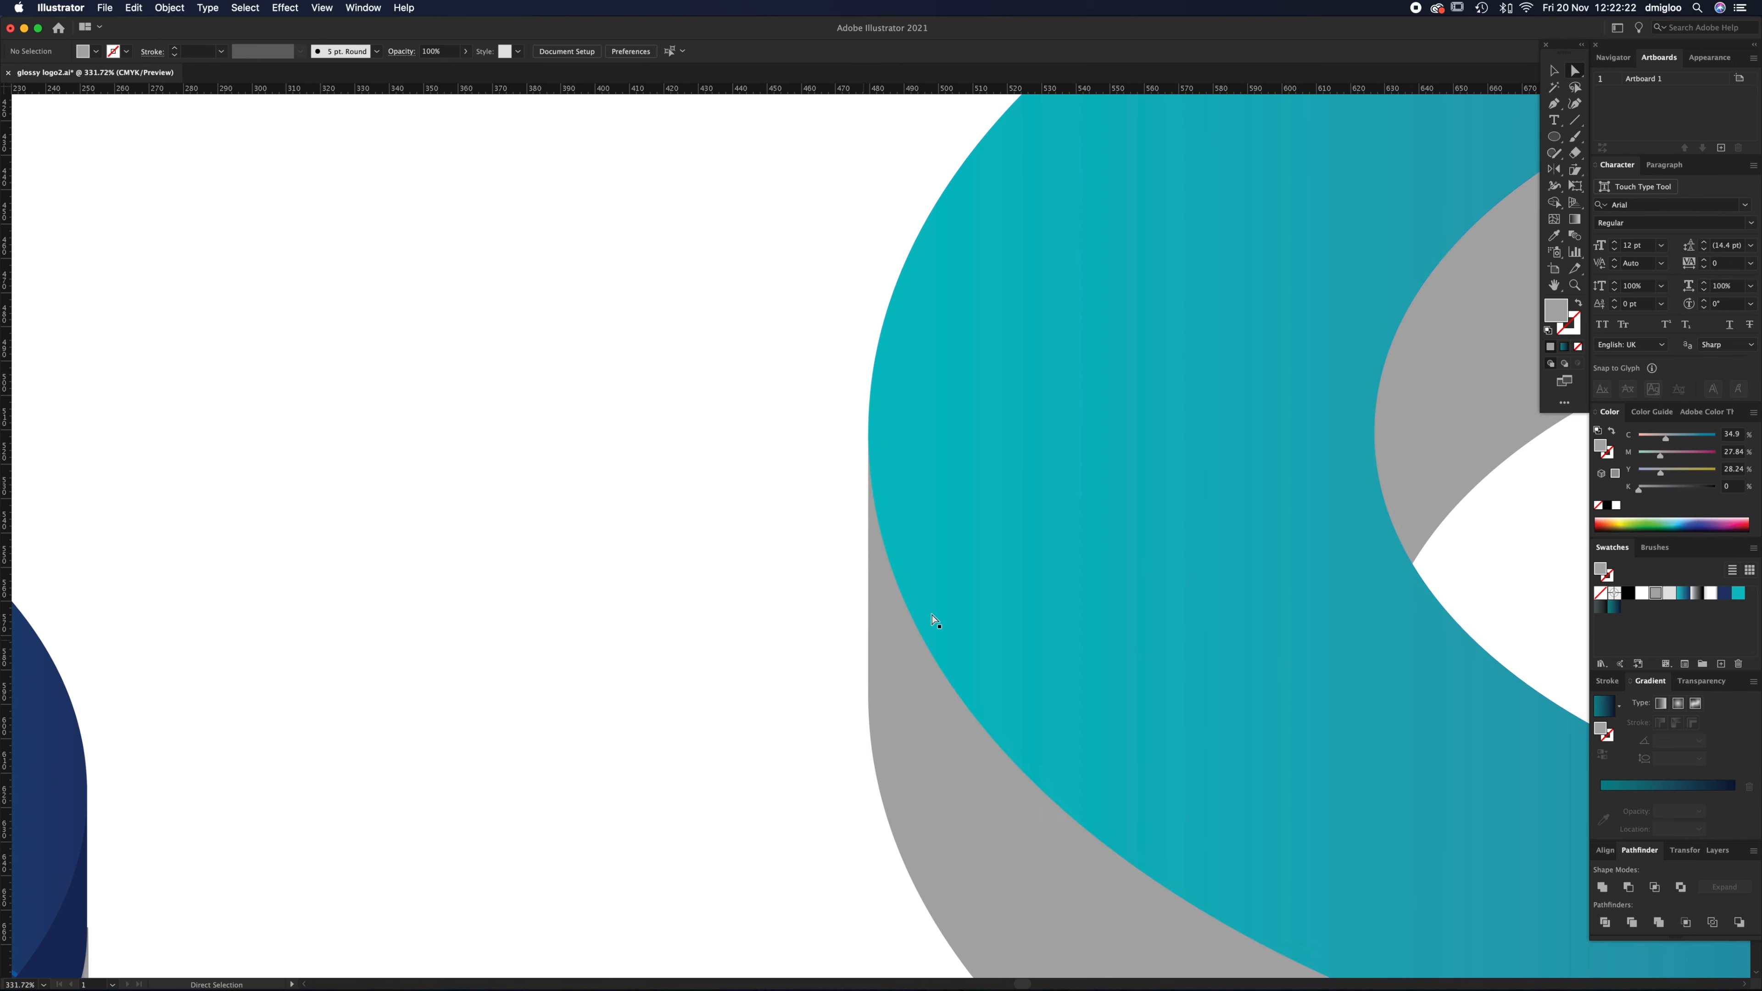
Step: Delete the middle anchor on the inner curved edge of the teal side piece beneath the ring's right end
key("z")
left_click(1305, 714, "alt")
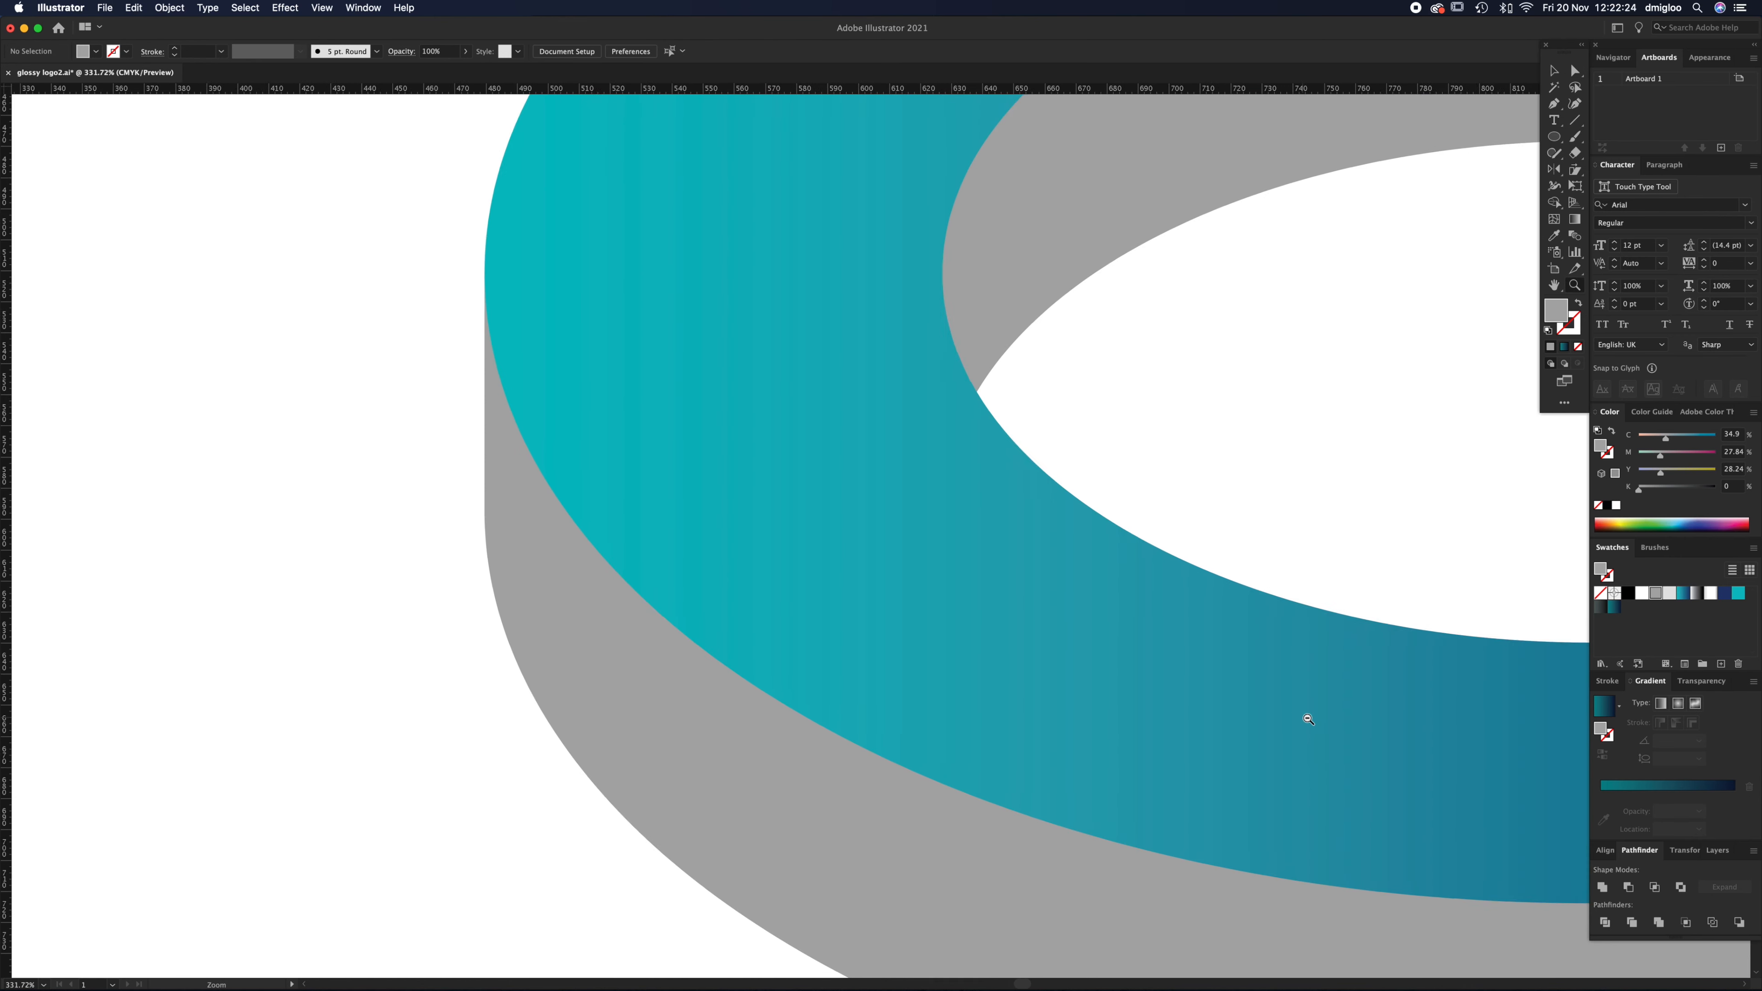
left_click(1349, 659, "alt")
left_click(1347, 642, "alt")
key("a")
scroll(1160, 509, "up", 5)
scroll(1160, 509, "left", 3)
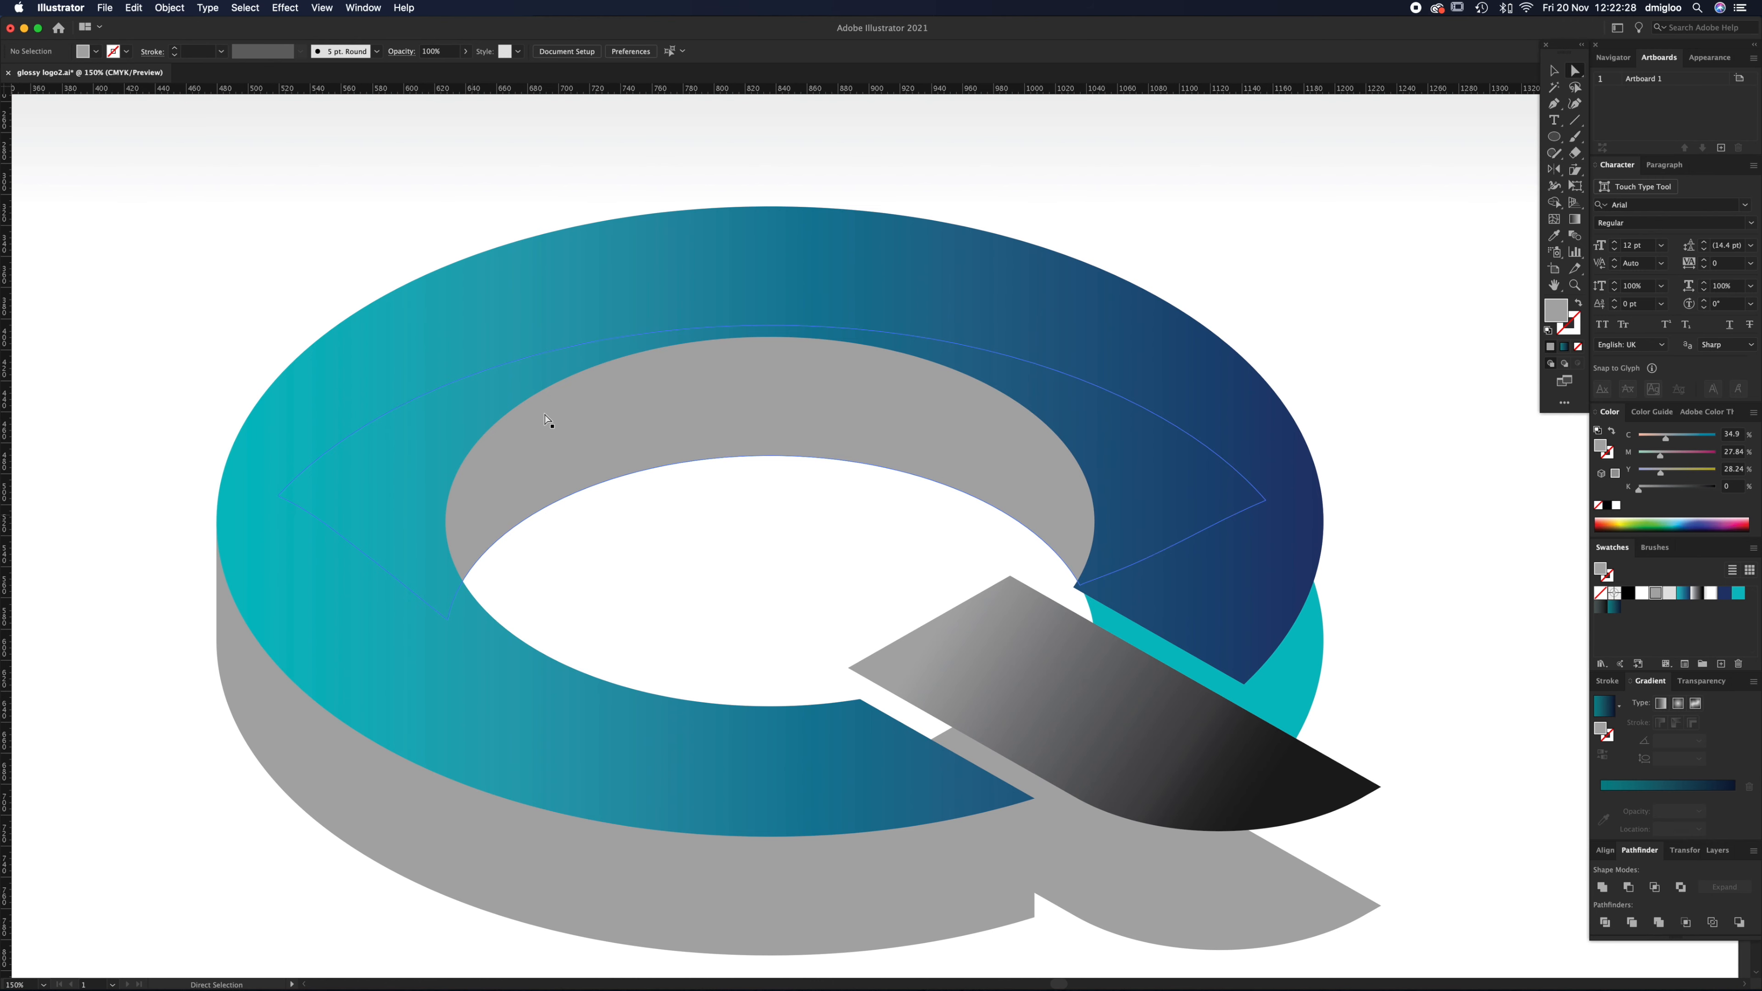
scroll(857, 512, "down", 5)
scroll(858, 512, "right", 3)
key("z")
left_click(1051, 588)
key("a")
left_click(1118, 559)
key("z")
left_click(937, 384)
key("a")
left_click_drag(836, 522, 830, 471)
key("p")
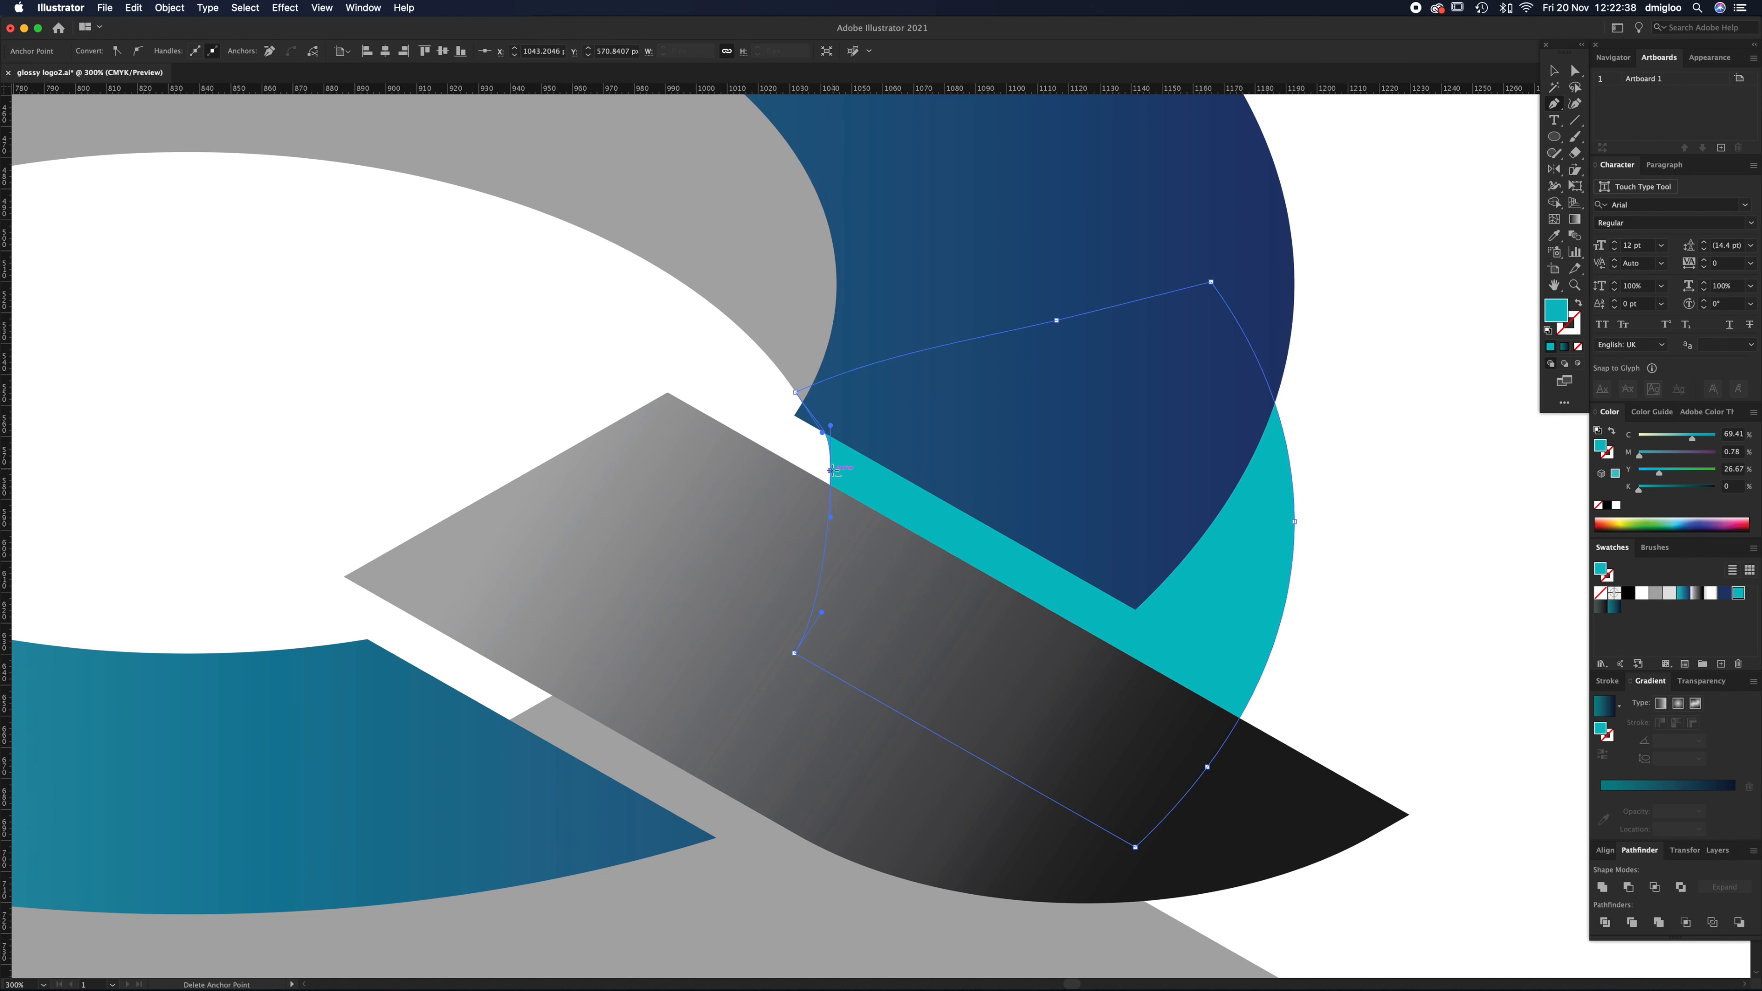
left_click(831, 471)
Step: Straighten the teal piece's inner edge by retracting its handles and moving its upper anchor onto the ring's inner cut corner
key("a")
left_click_drag(822, 437, 796, 393)
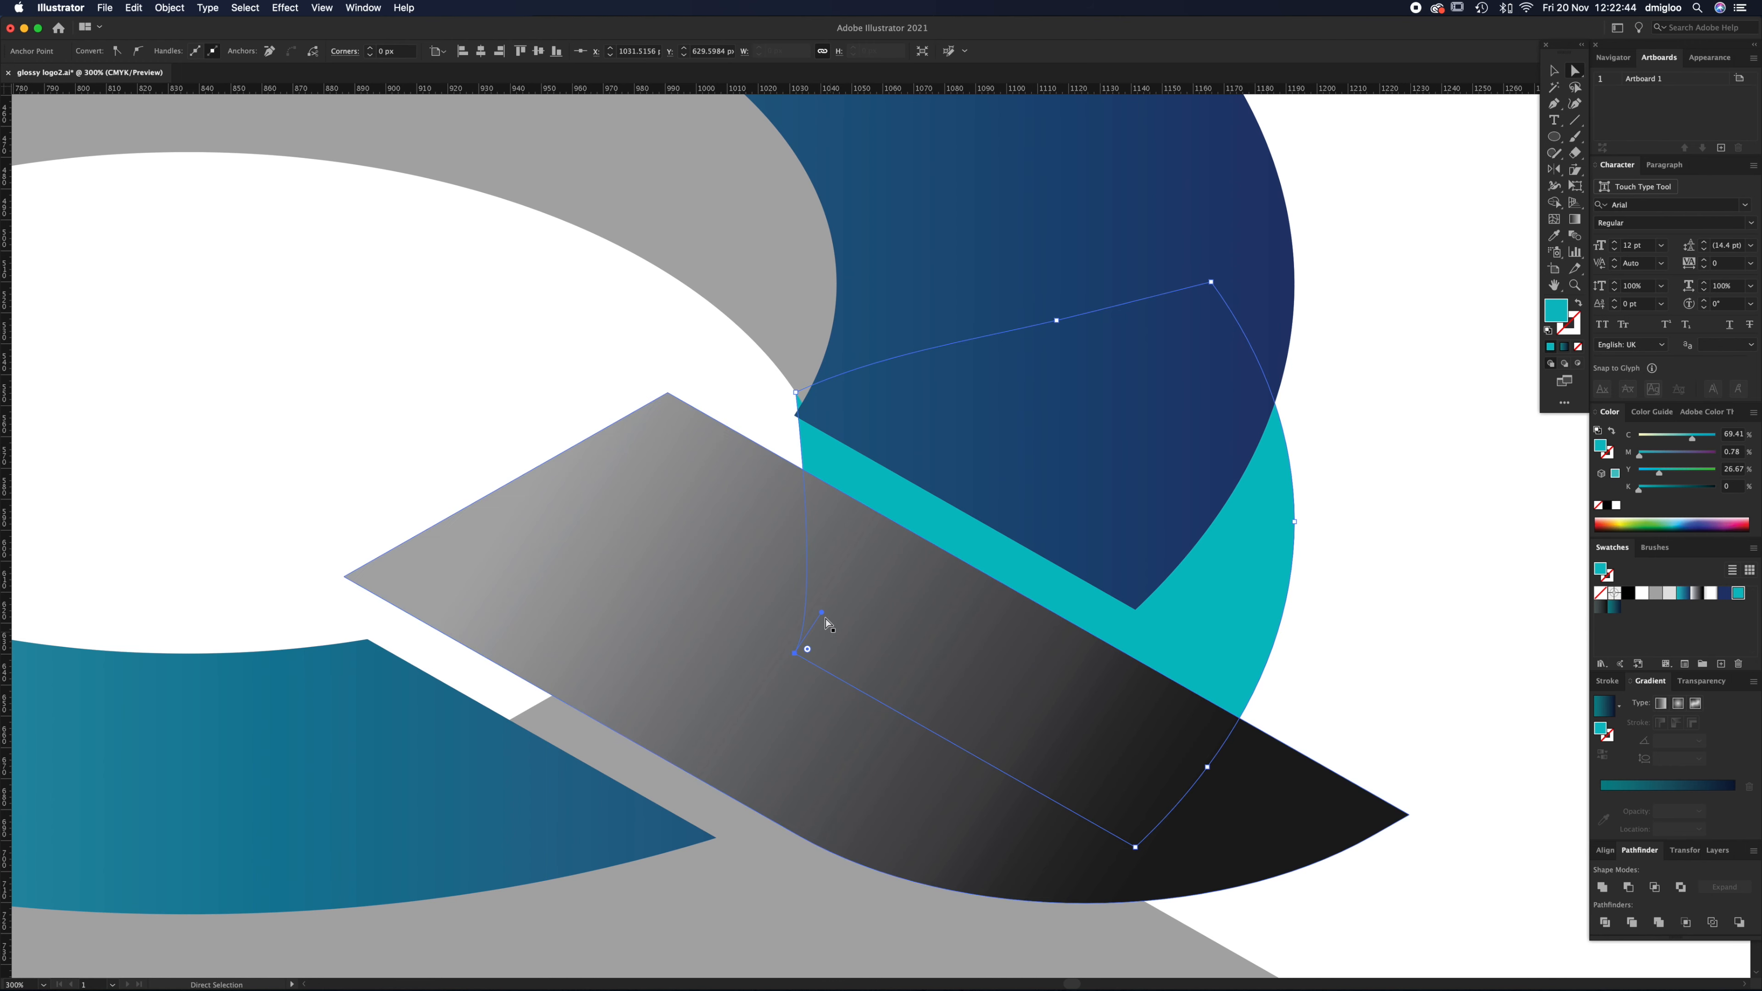
left_click_drag(823, 613, 795, 653)
left_click_drag(796, 393, 796, 416)
left_click(779, 420)
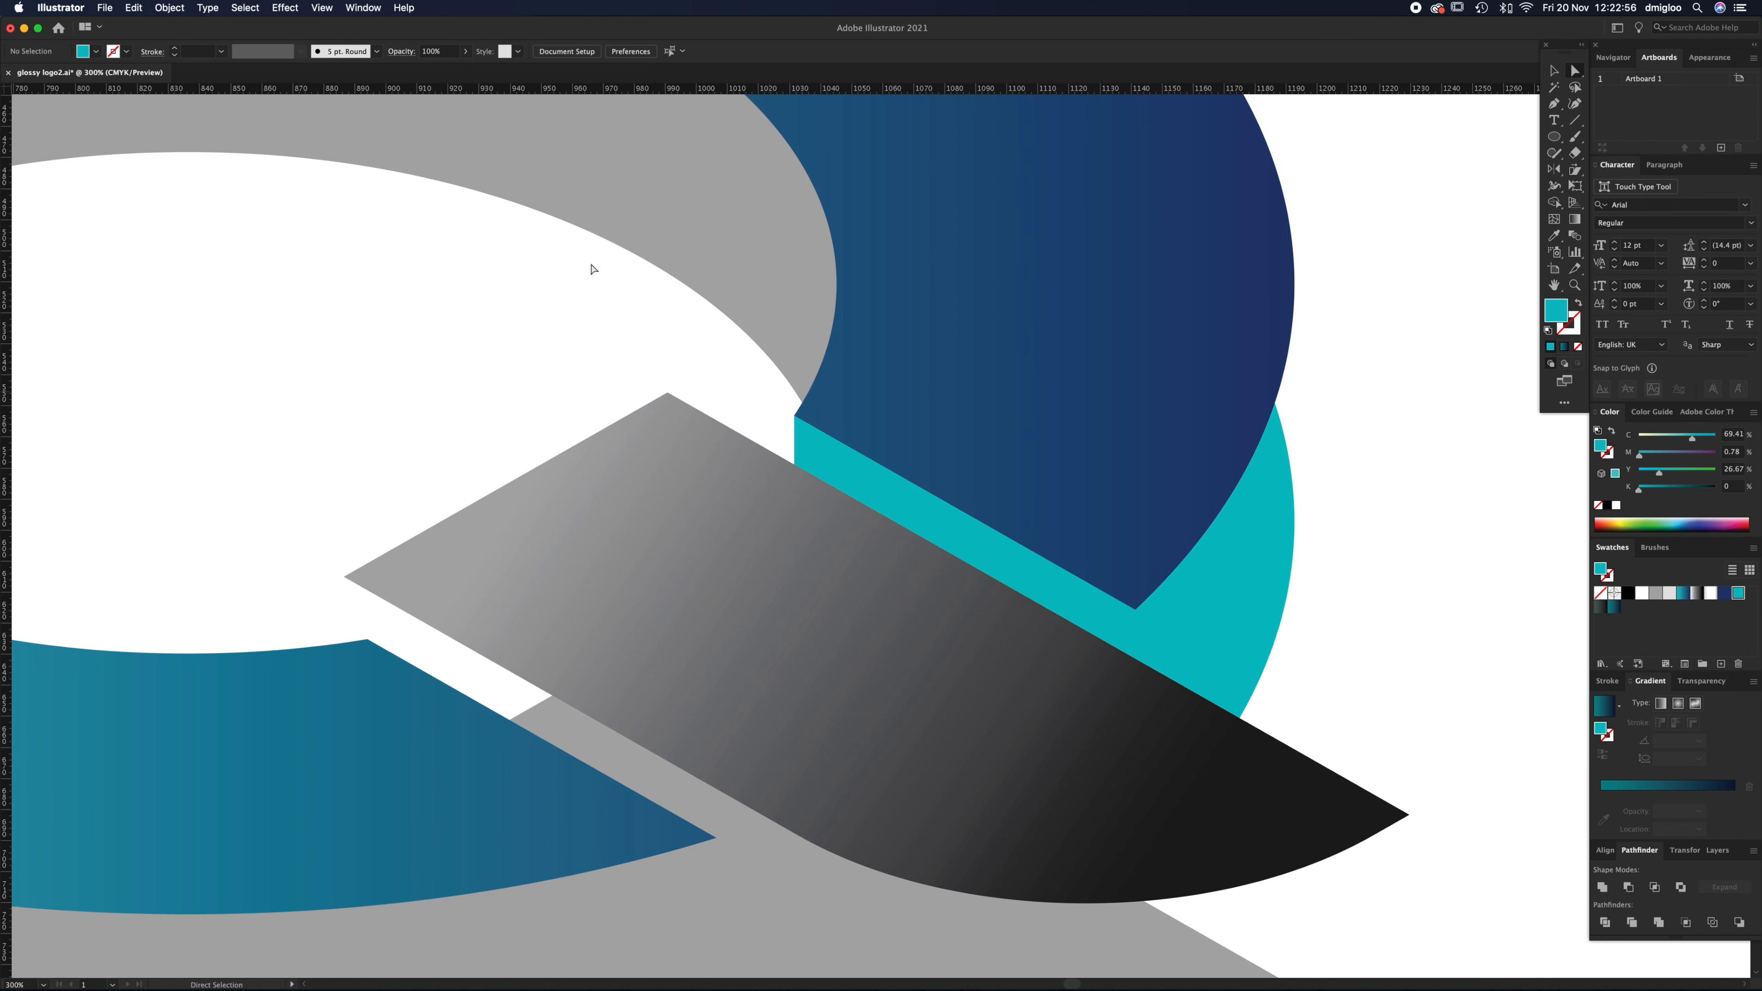
left_click(322, 8)
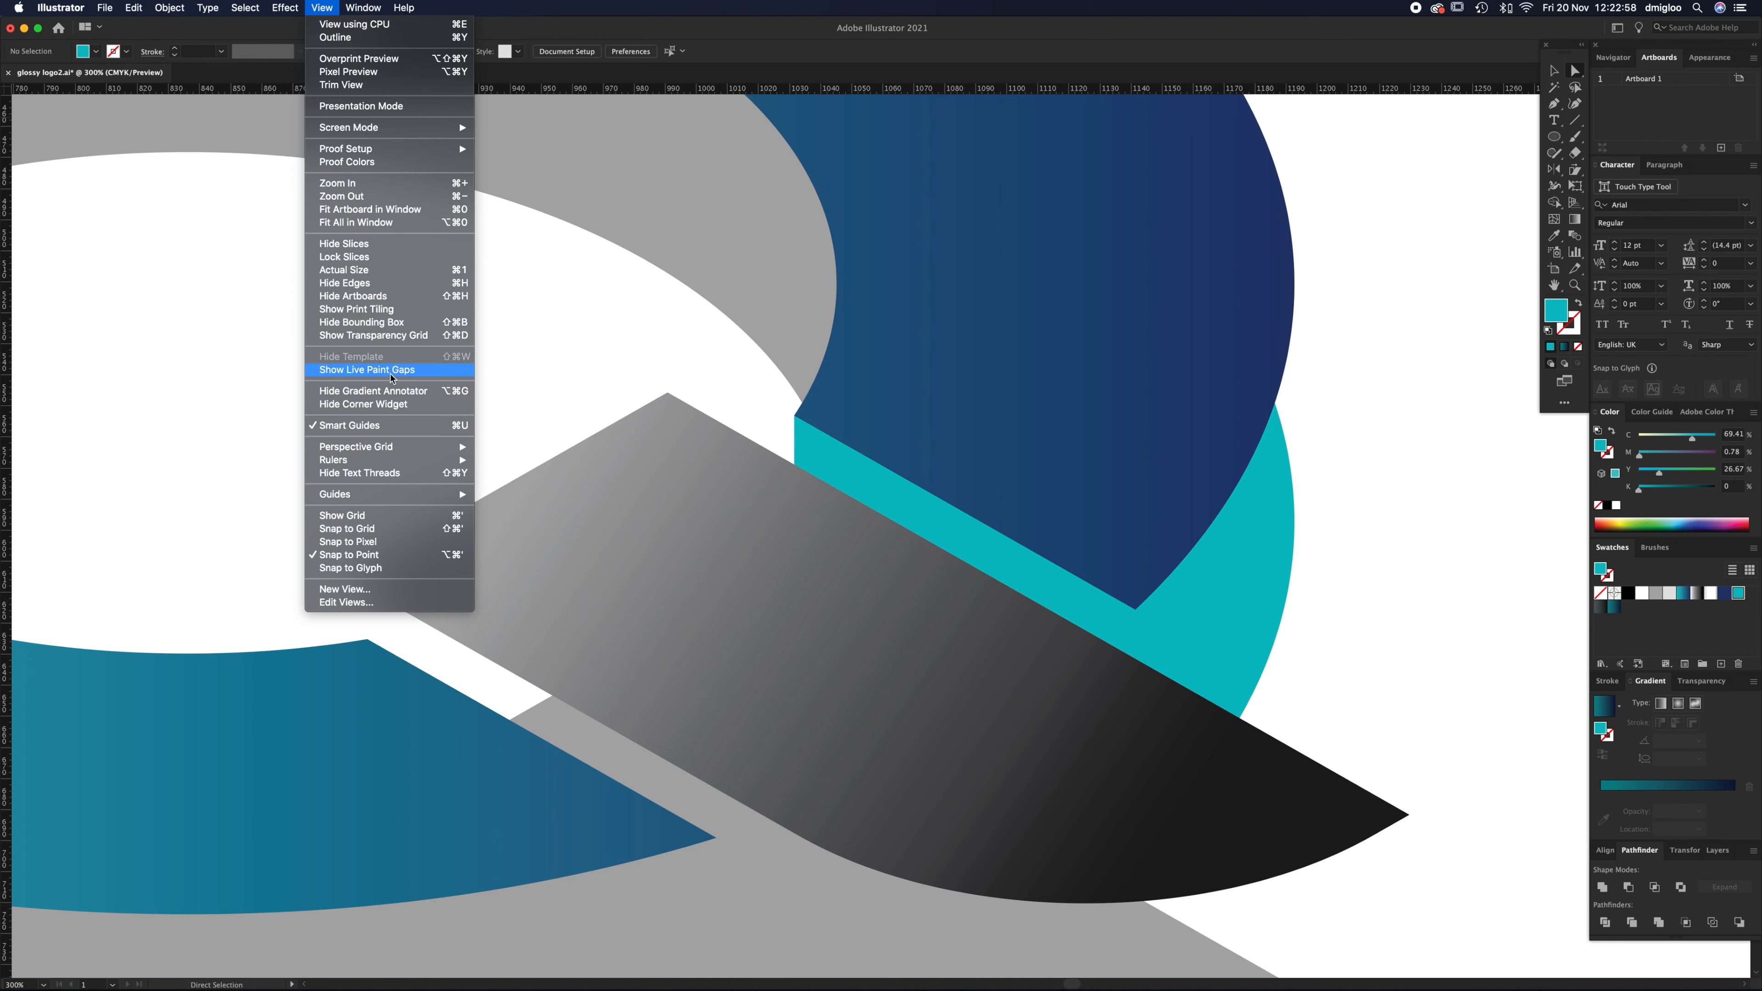
left_click(718, 353)
Step: Remove the lower intermediate anchor from the teal piece's outer curve
left_click(1163, 628)
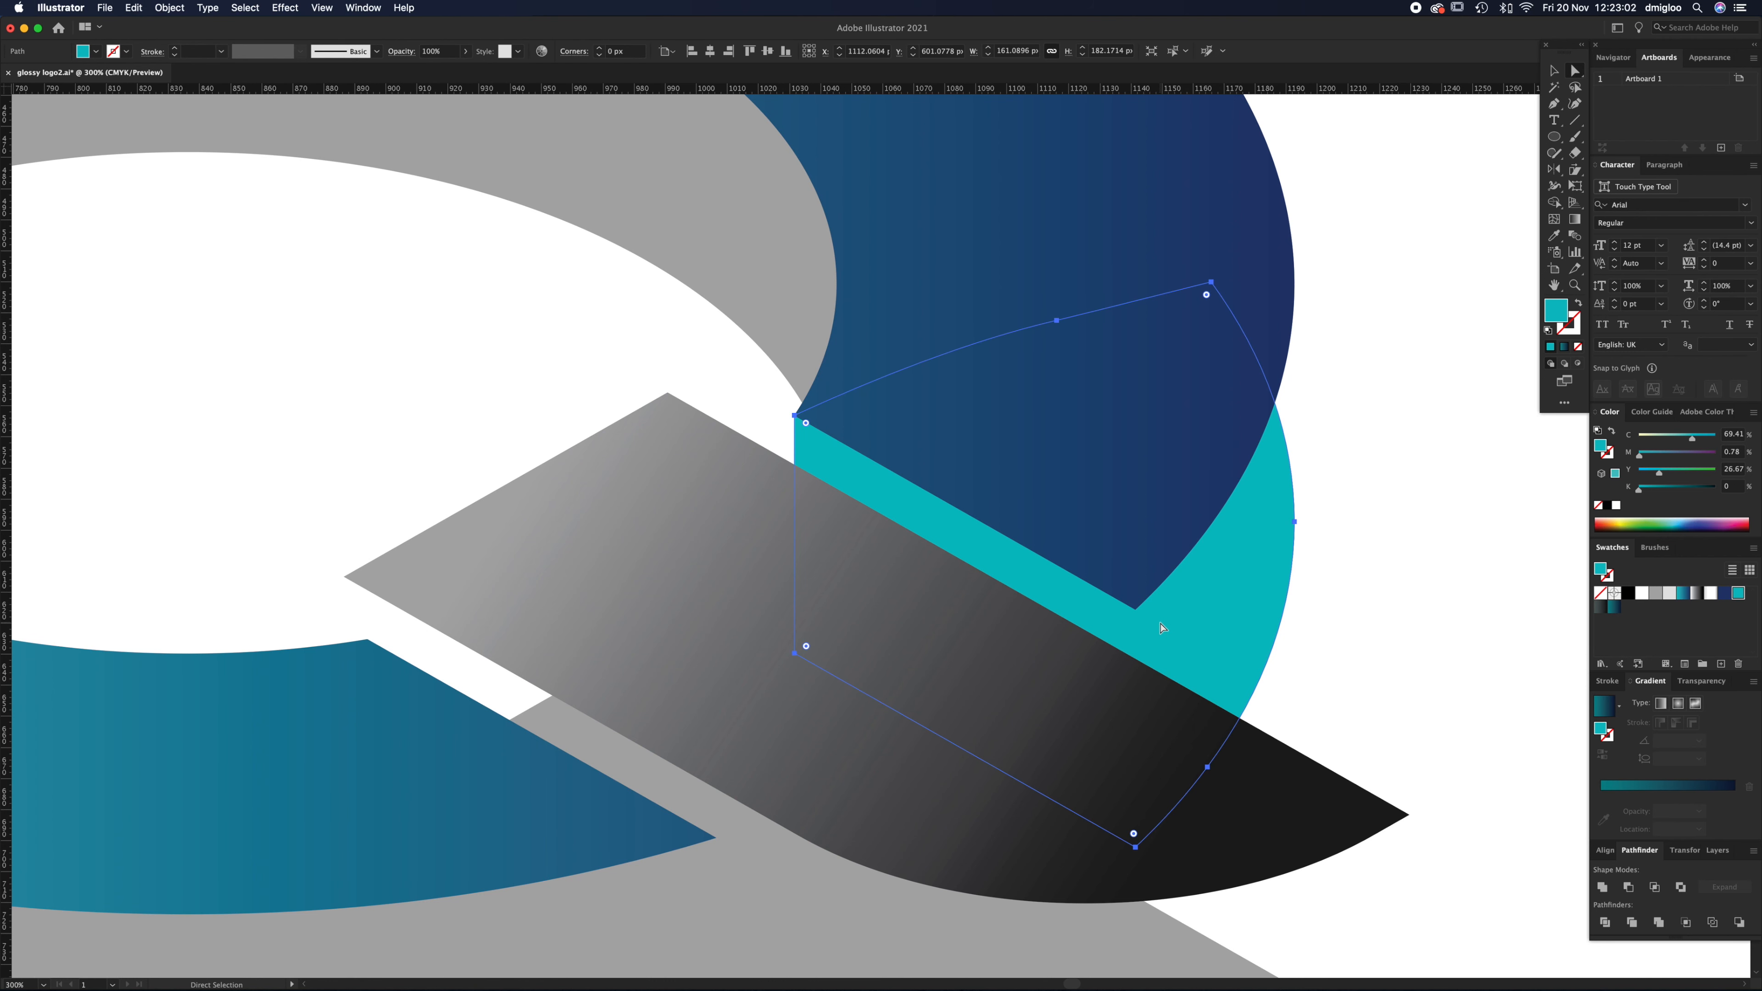
left_click(1207, 767)
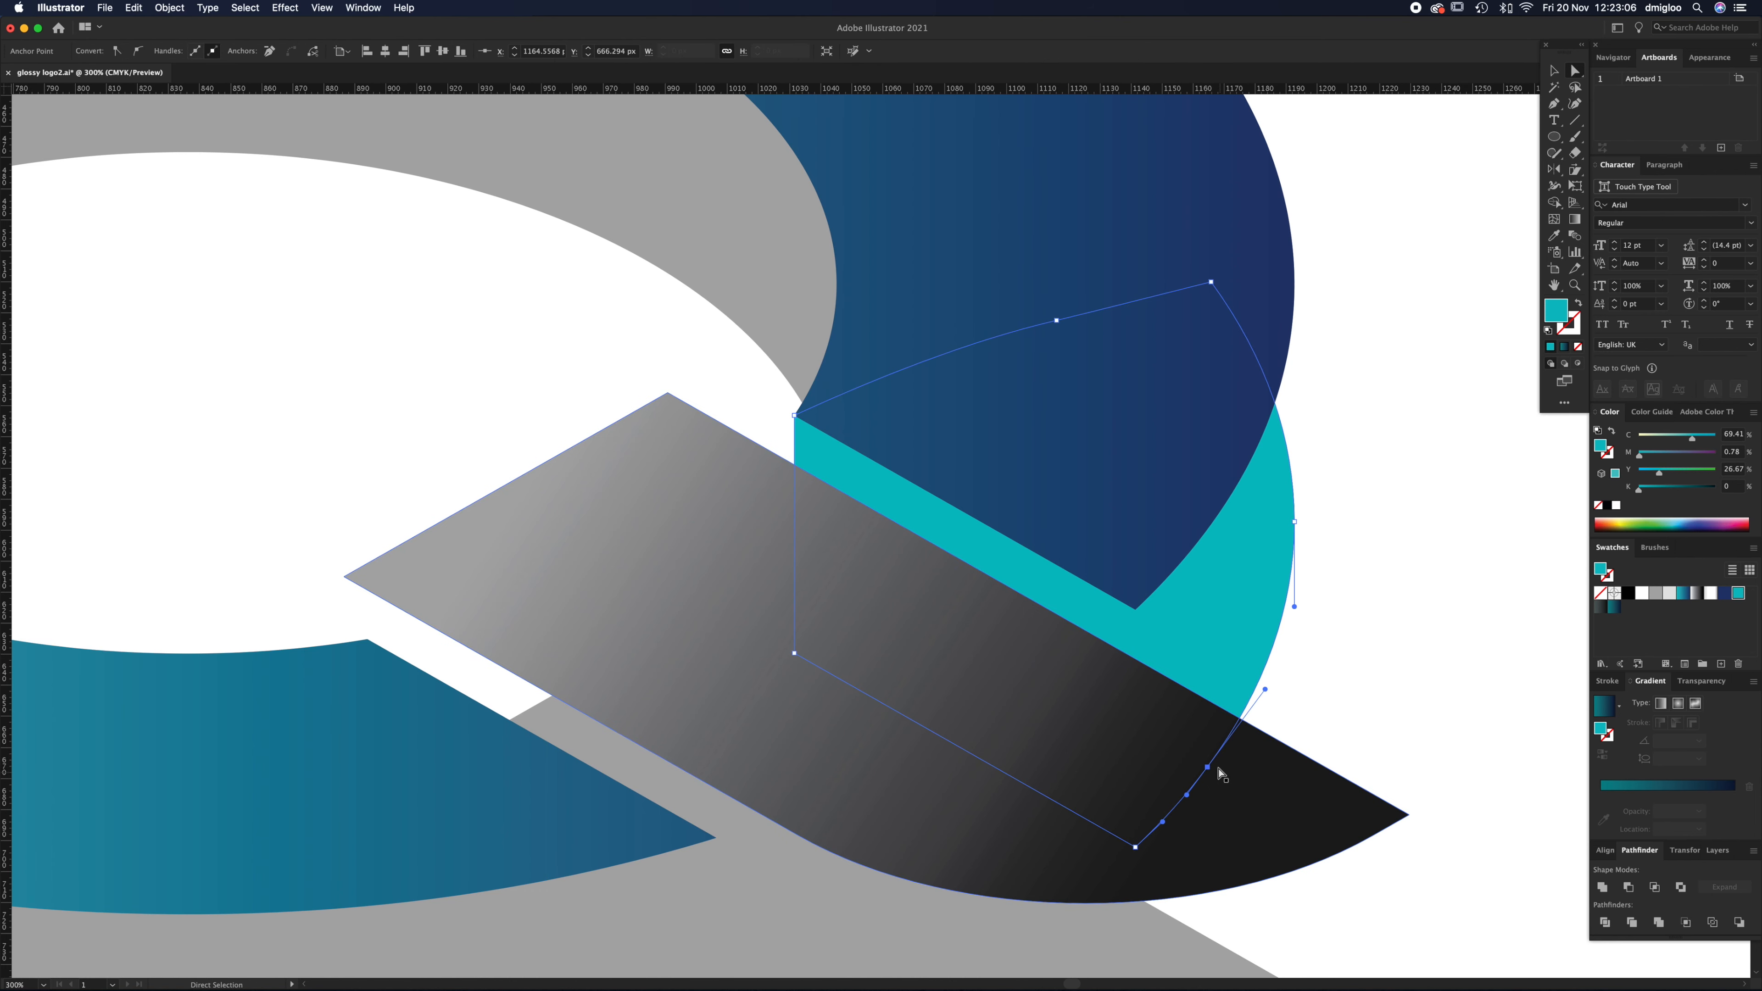
left_click_drag(1208, 768, 1276, 695)
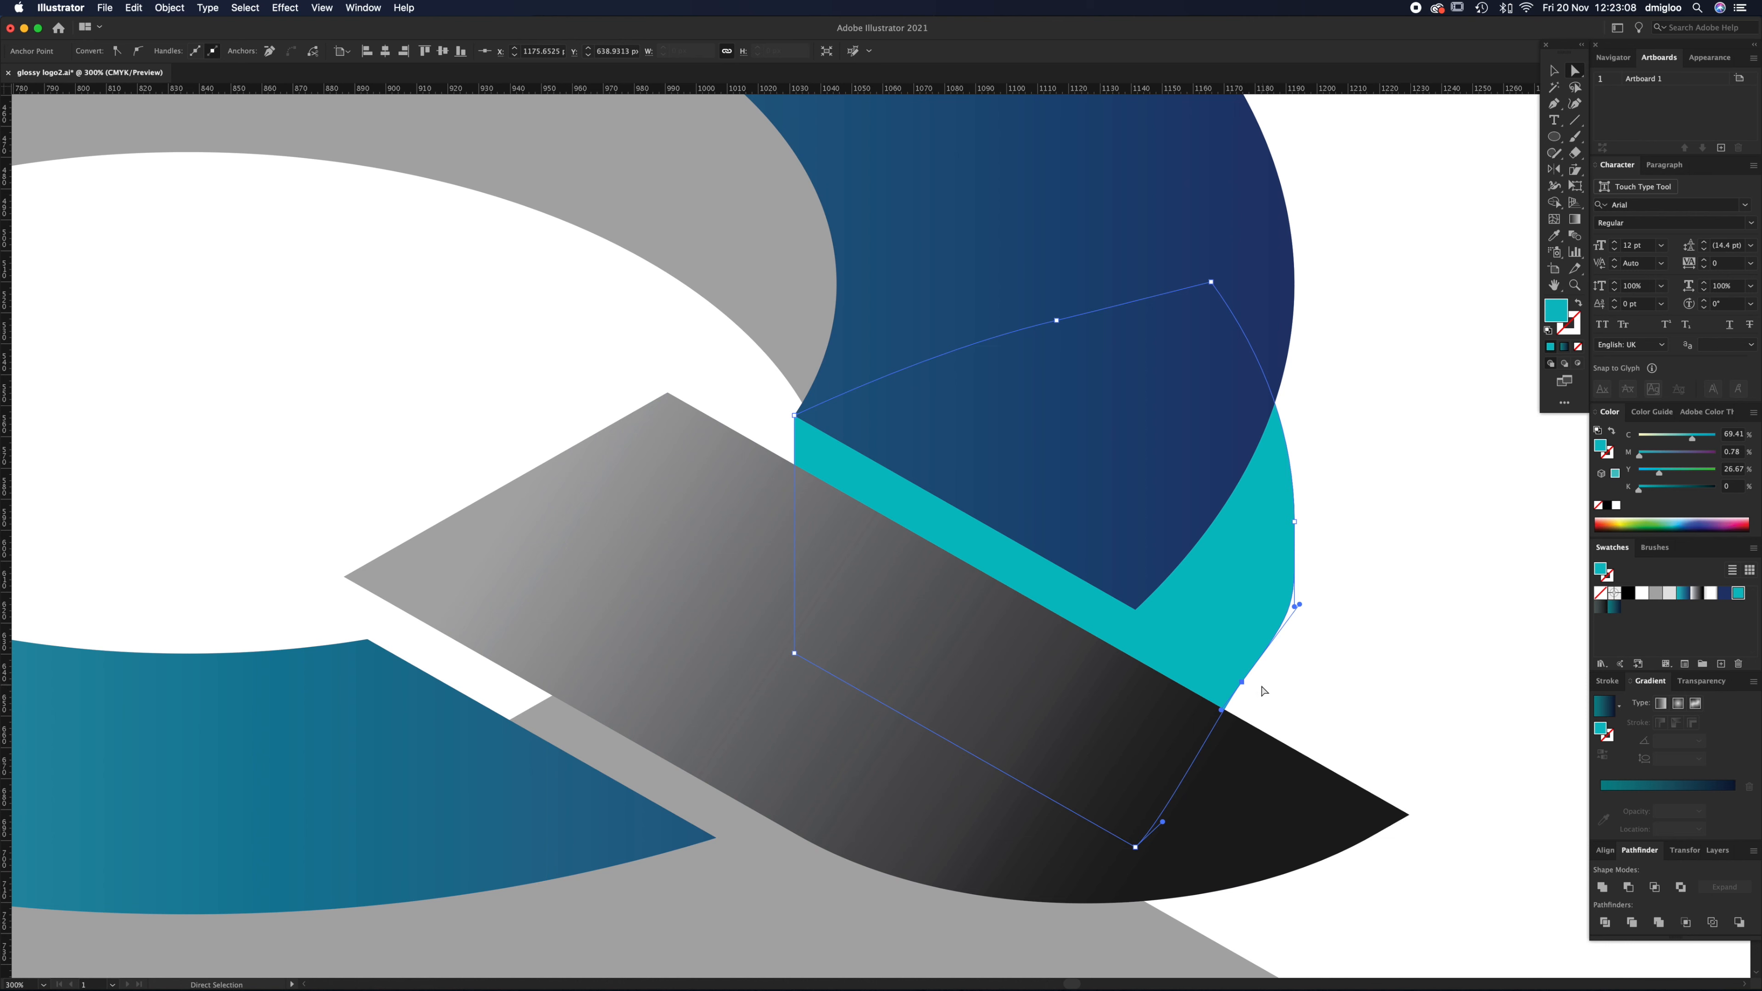
key("plus")
key("super+z")
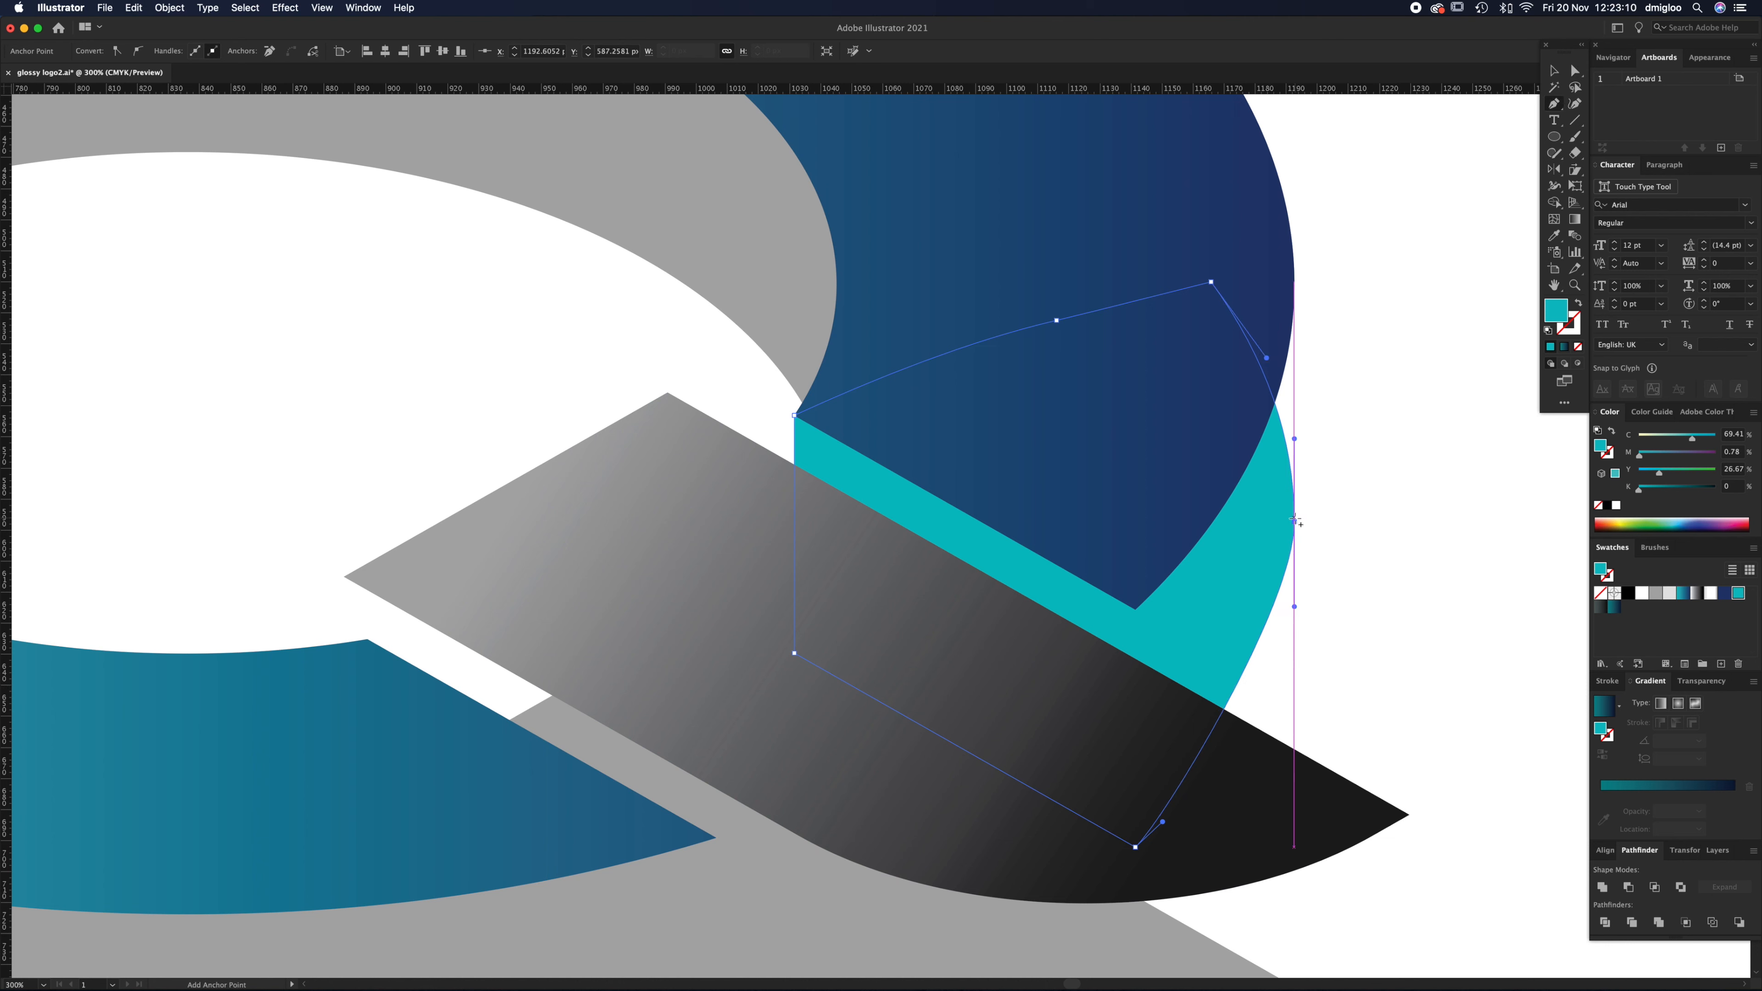
Step: Remove the teal piece's remaining intermediate outer anchors and align its upper outer corner with the ring's outer cut corner, making a straight cut face
key("a")
left_click_drag(1295, 522, 1305, 538)
key("minus")
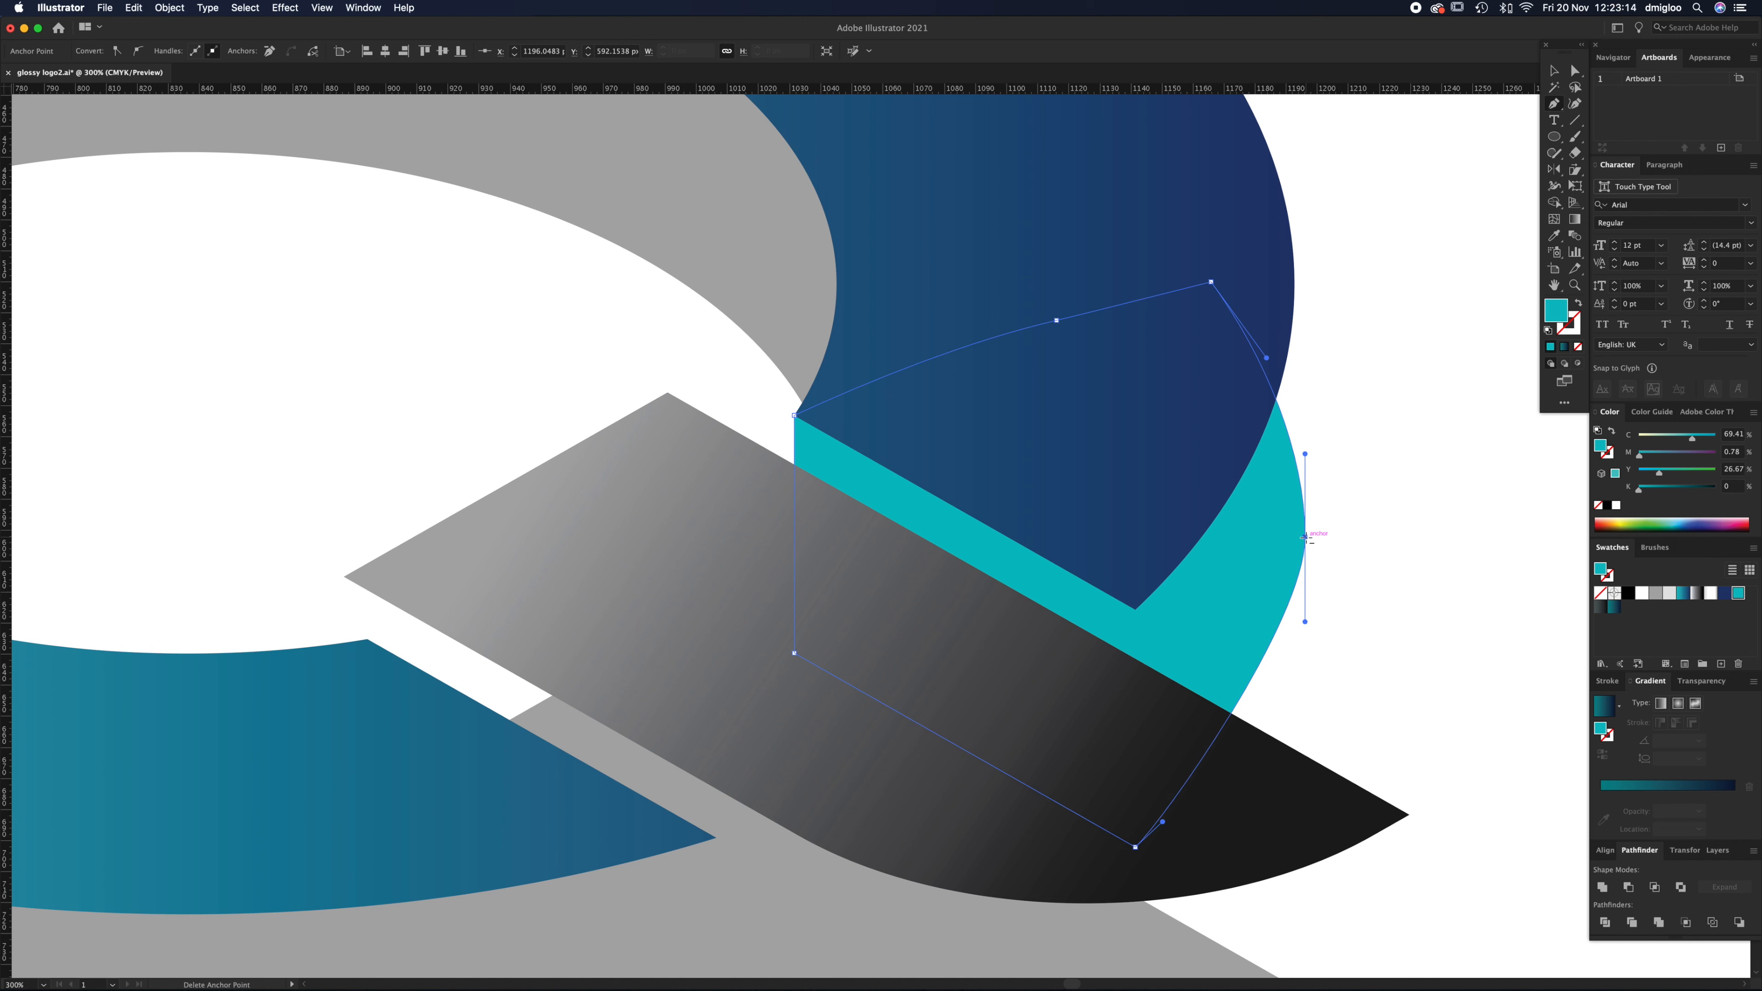
key("shift+c")
left_click(1304, 535)
key("a")
left_click_drag(1306, 536, 1134, 609)
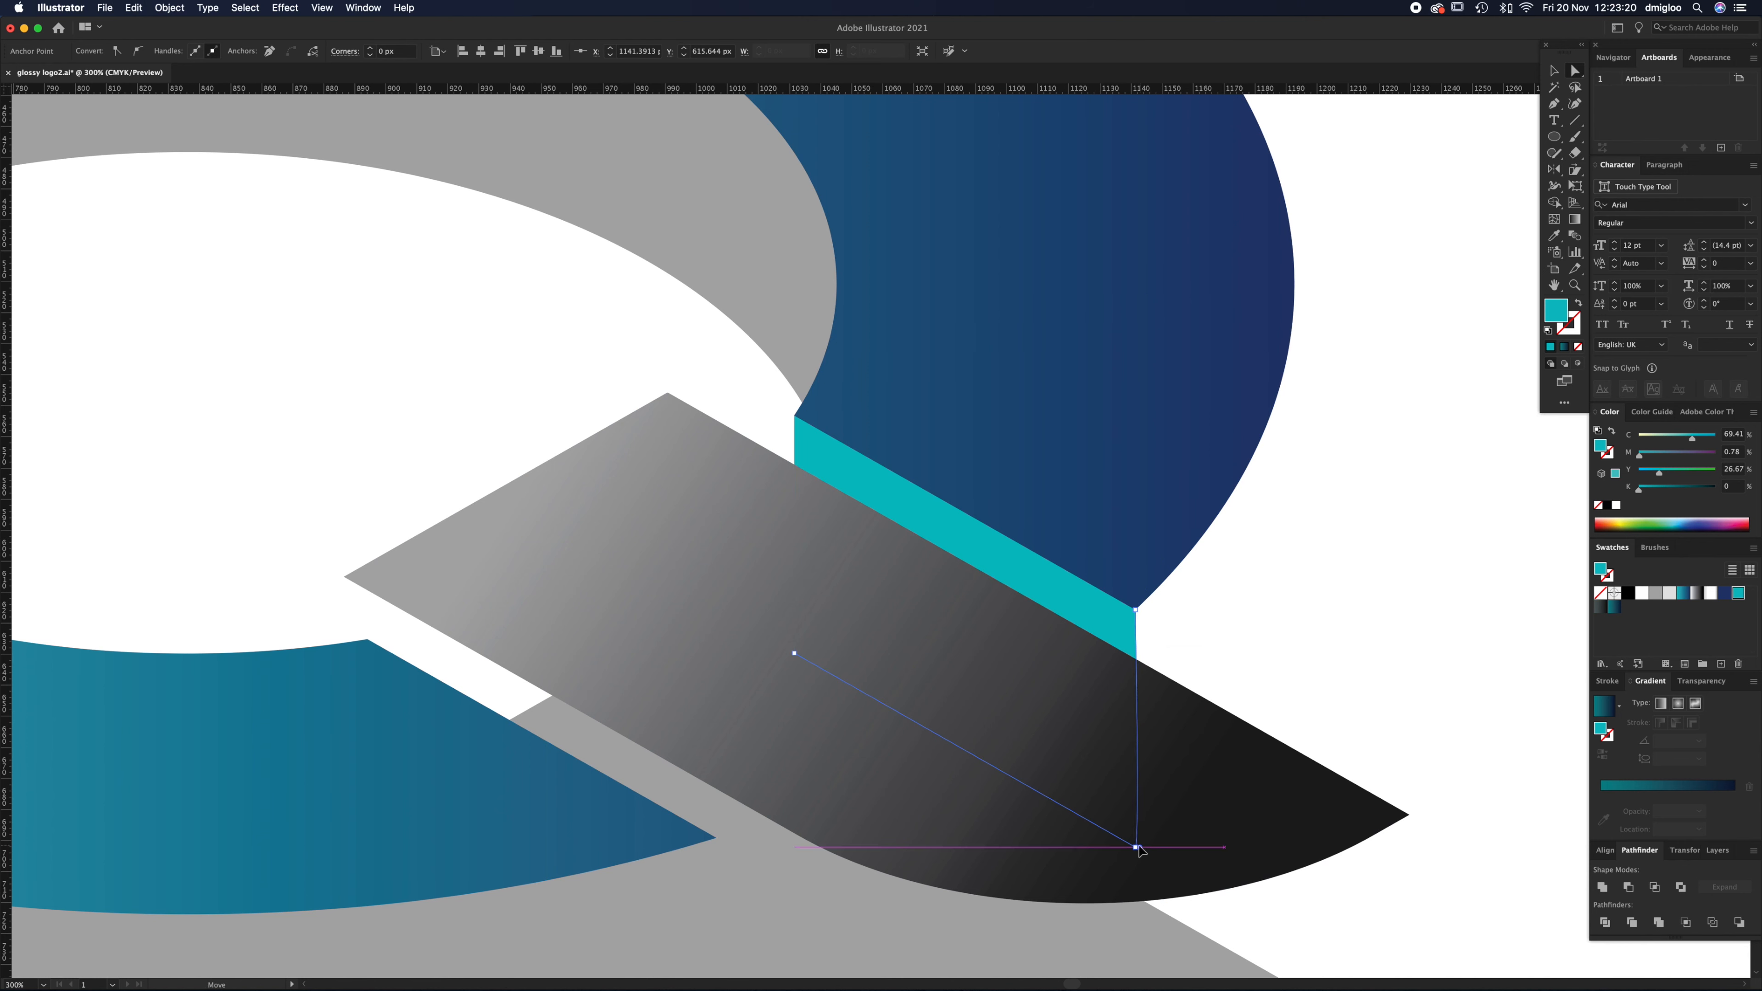
left_click(1240, 638)
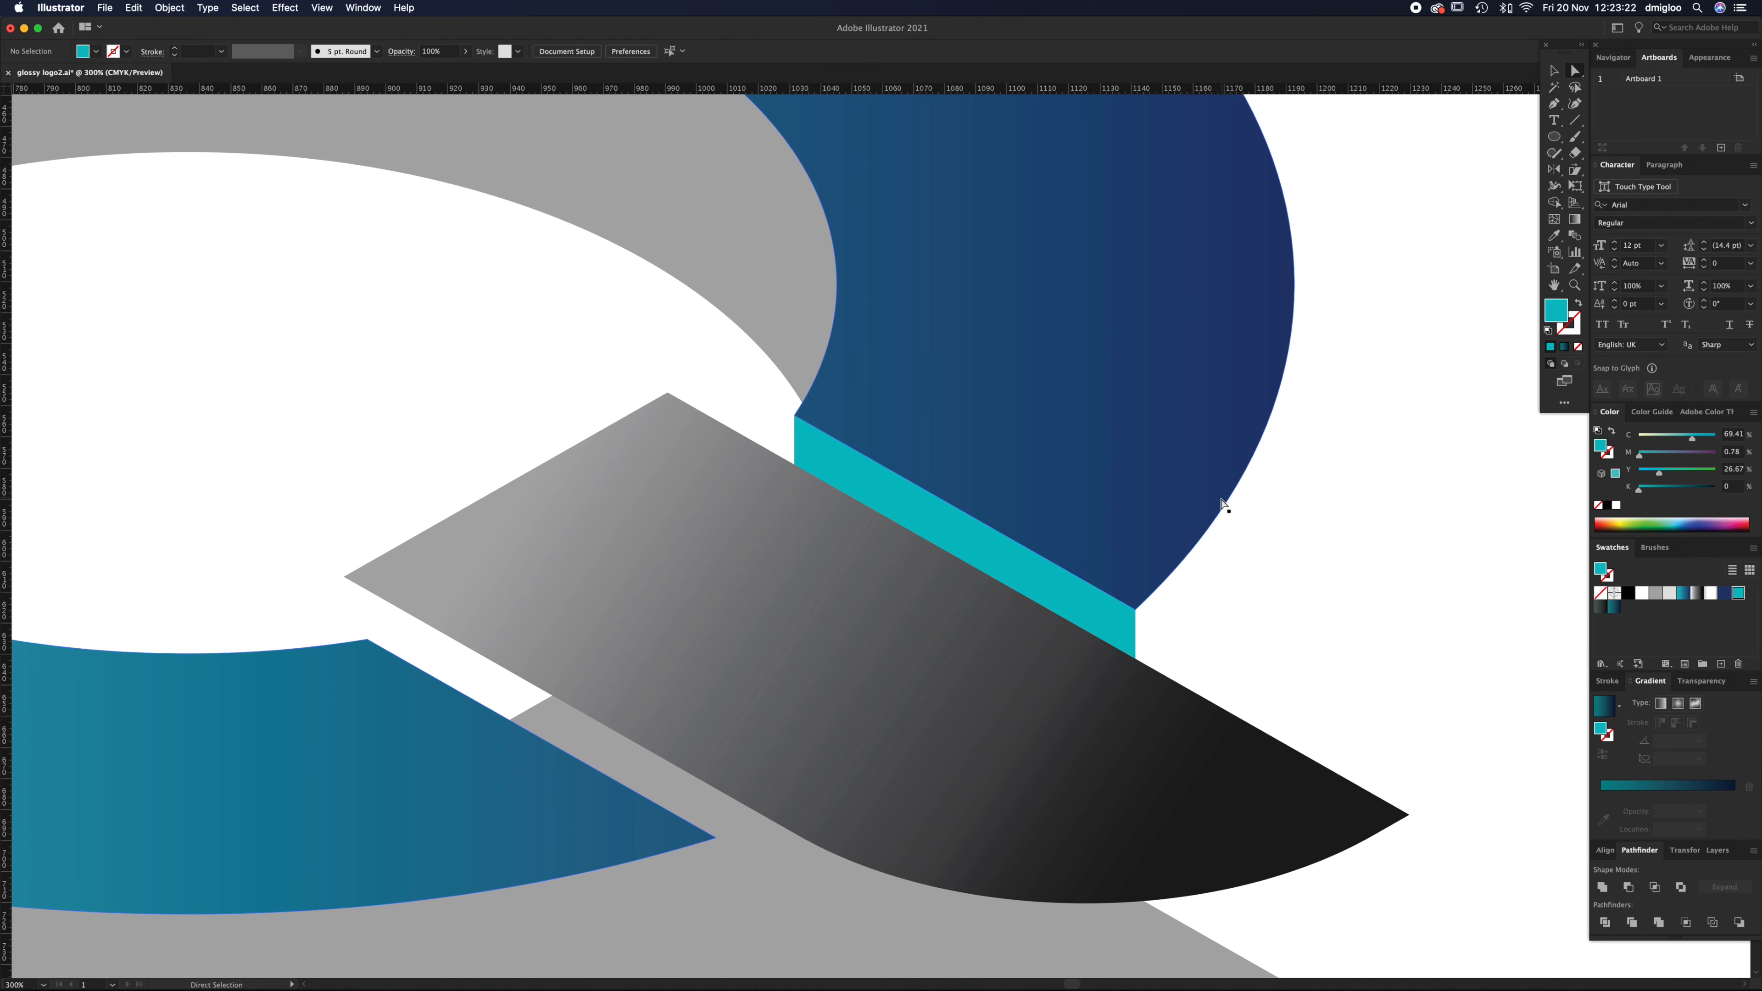
Step: Paste the untrimmed side piece in place, send it to the back and fill it with the mid-grey swatch
key("super+z")
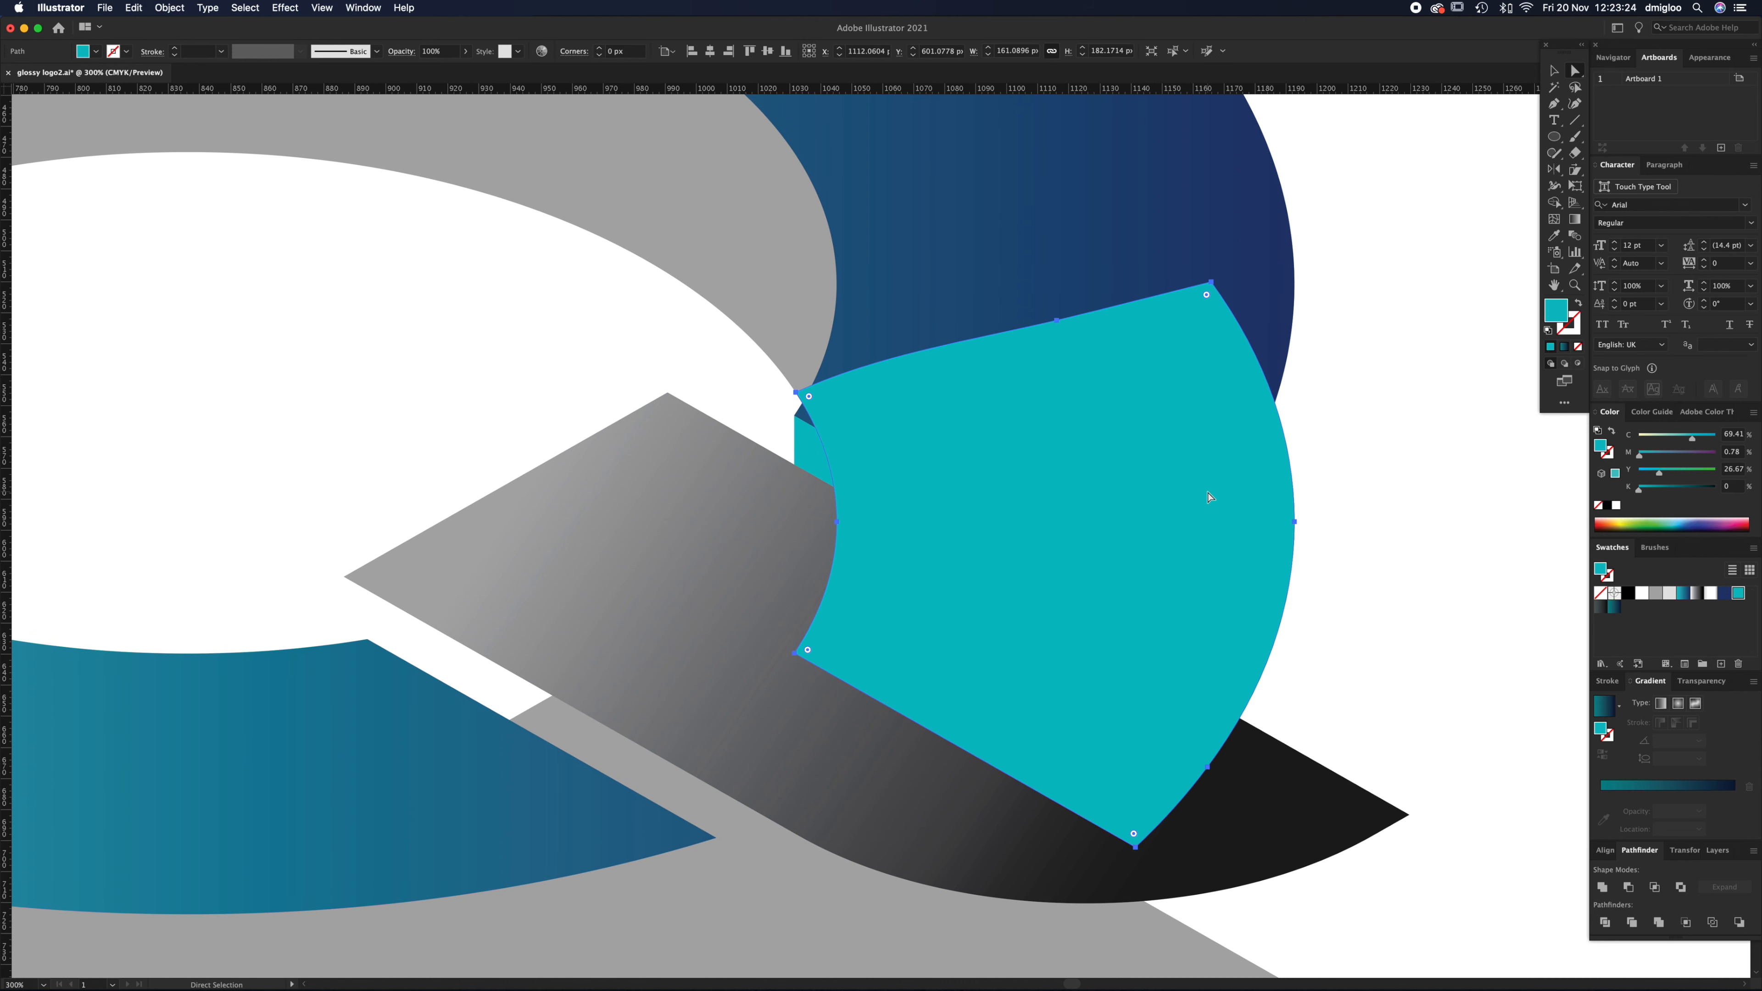
key("super+shift+bracketleft")
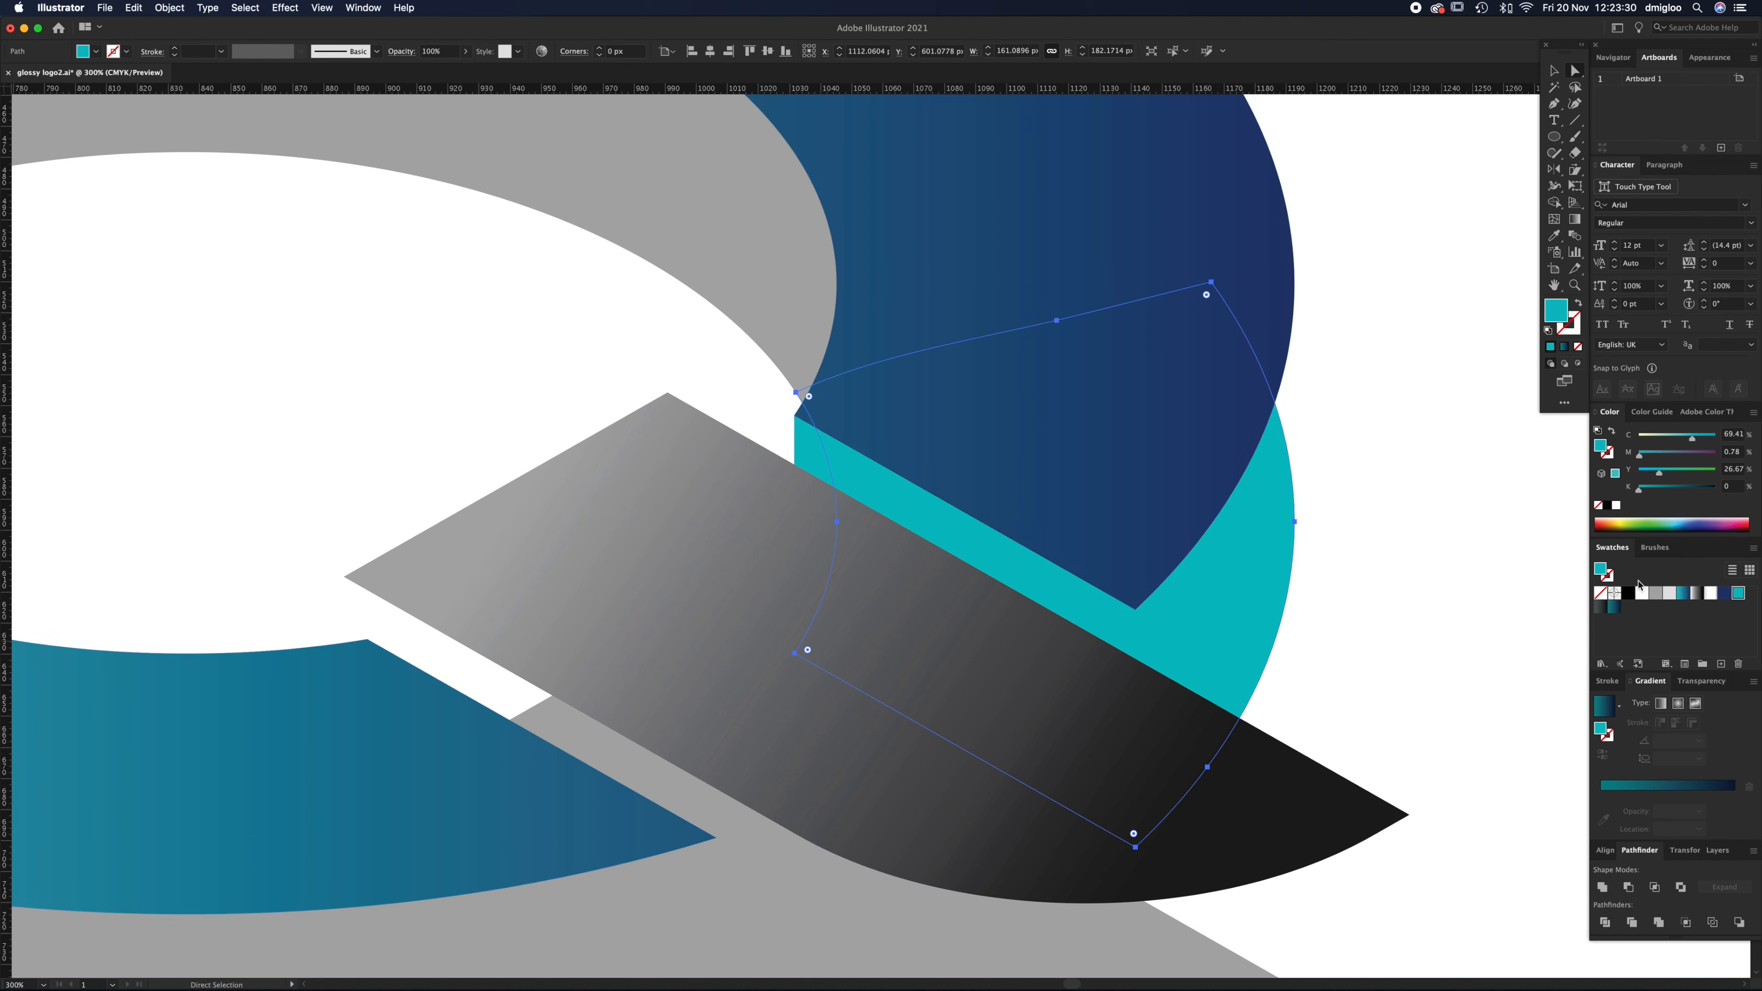
left_click(1670, 595)
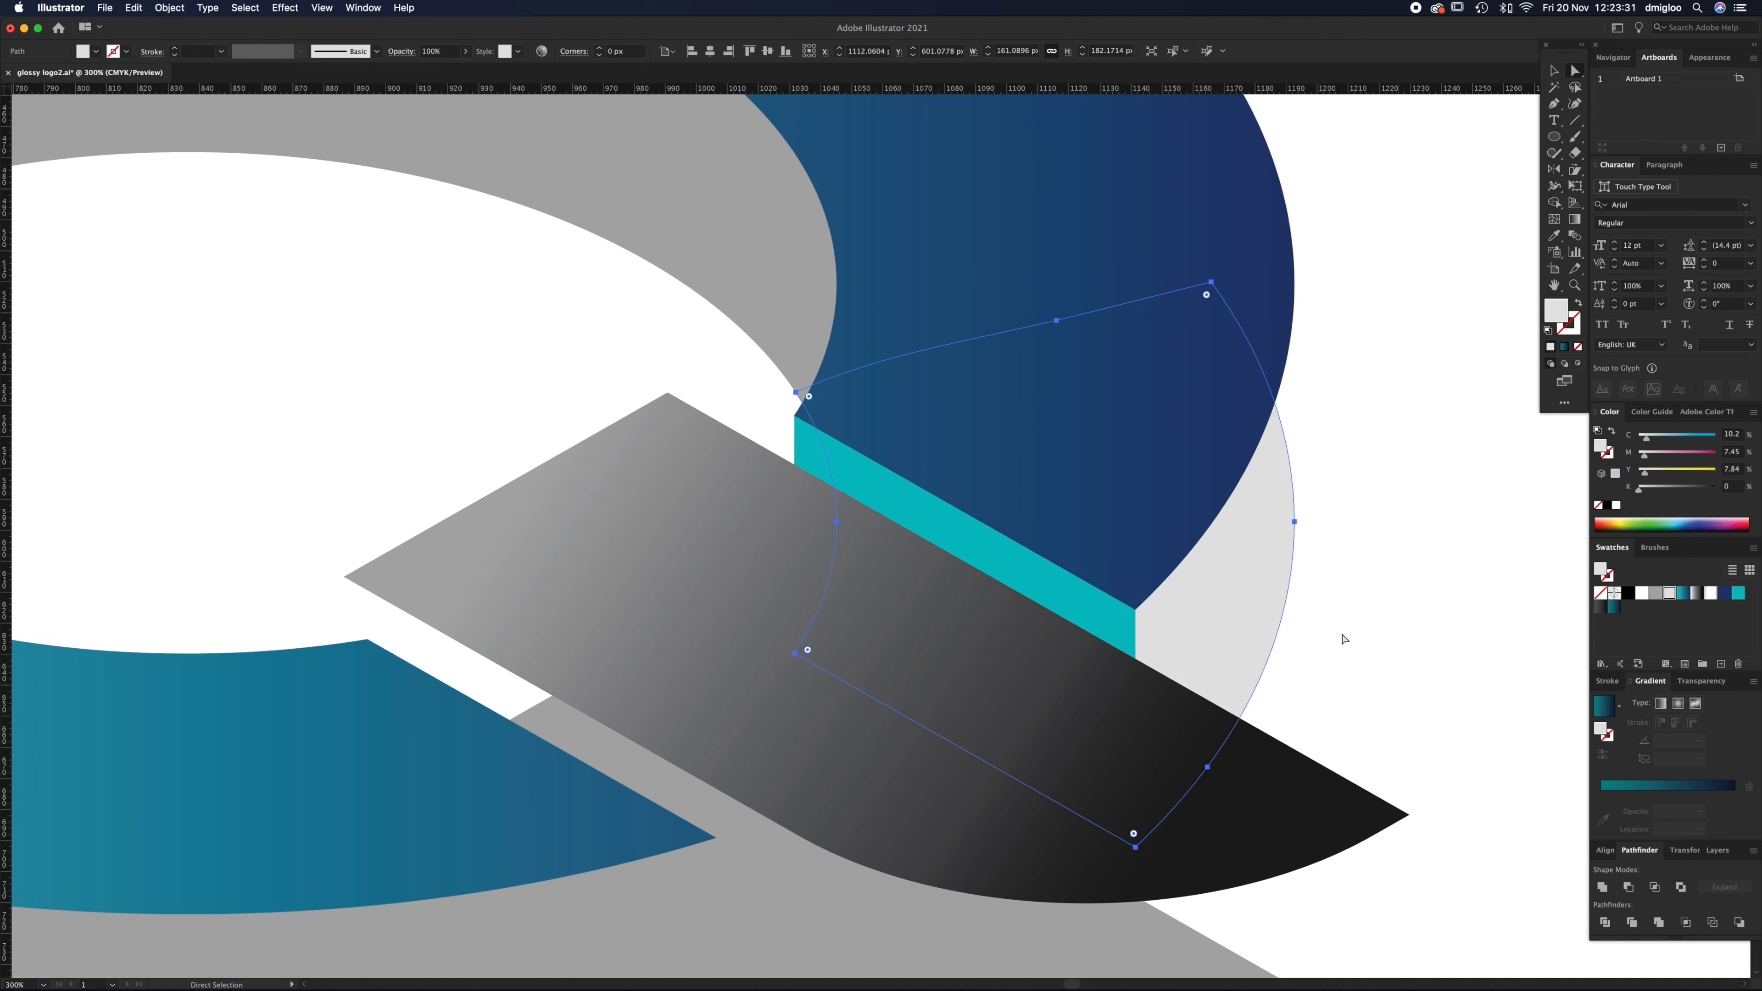
left_click(1656, 595)
left_click(1305, 512)
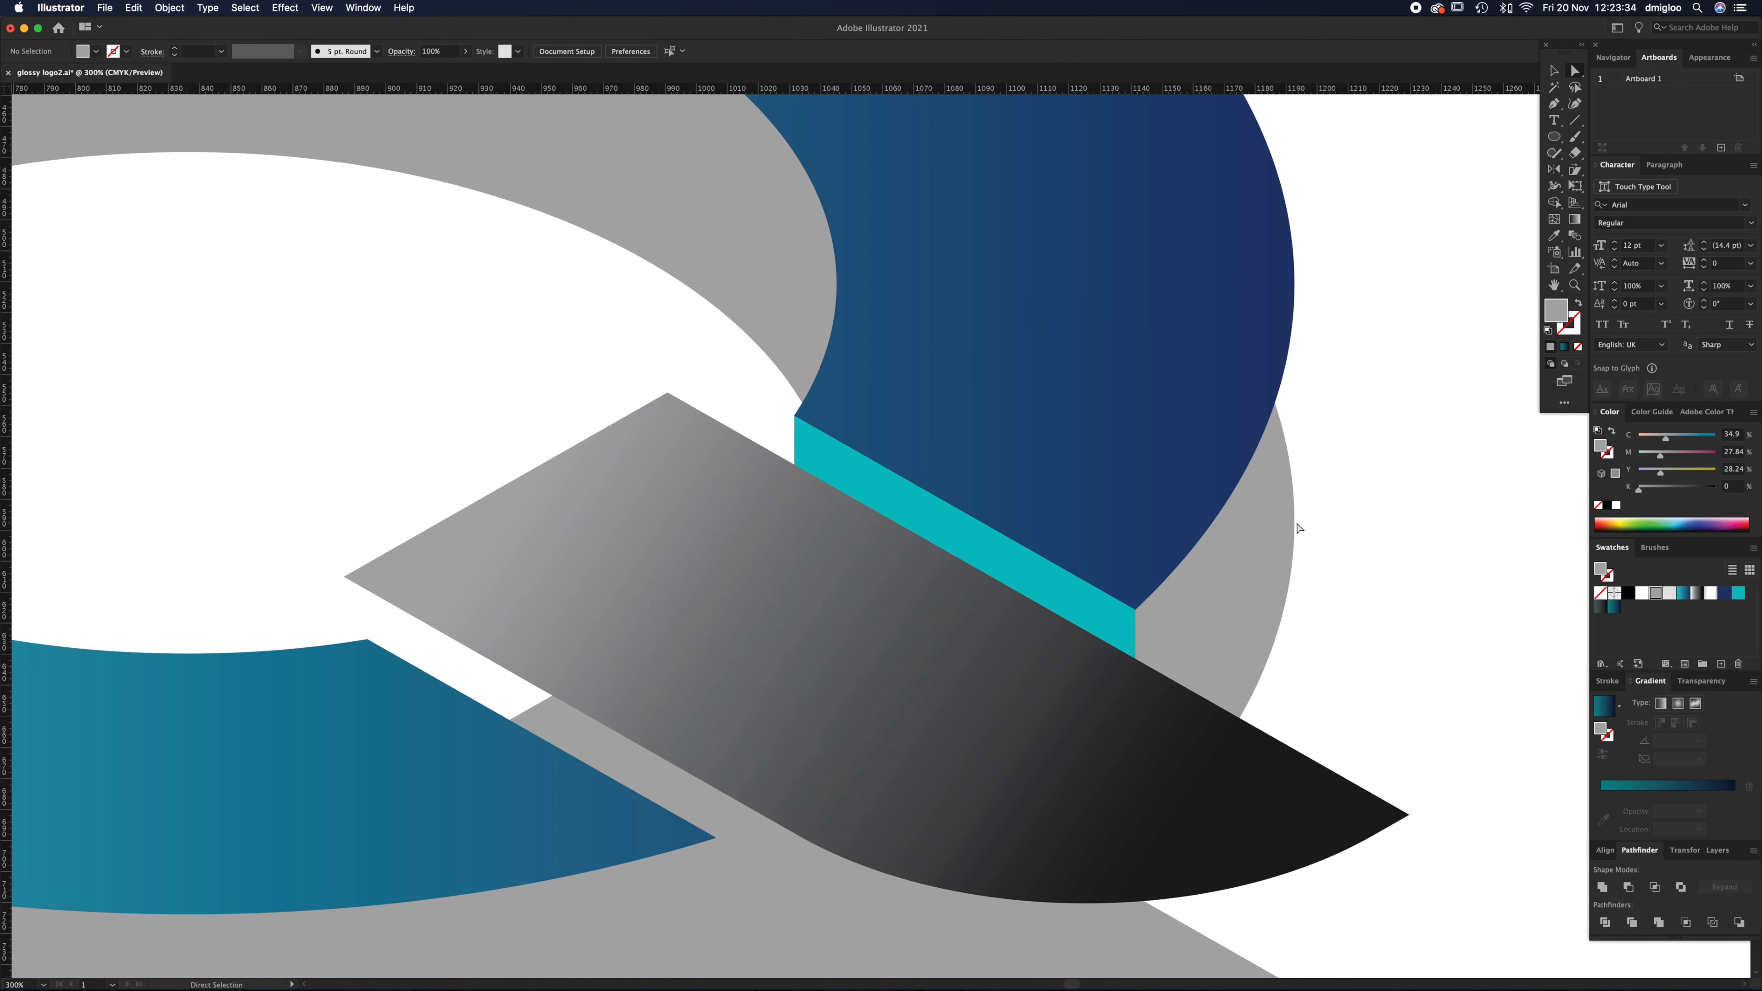
Step: Move the grey rear piece's upper outer anchor to the ring's rightmost edge at about X 1193, Y 507 px and straighten the side below it
key("z")
left_click(1302, 532)
key("a")
left_click(870, 533)
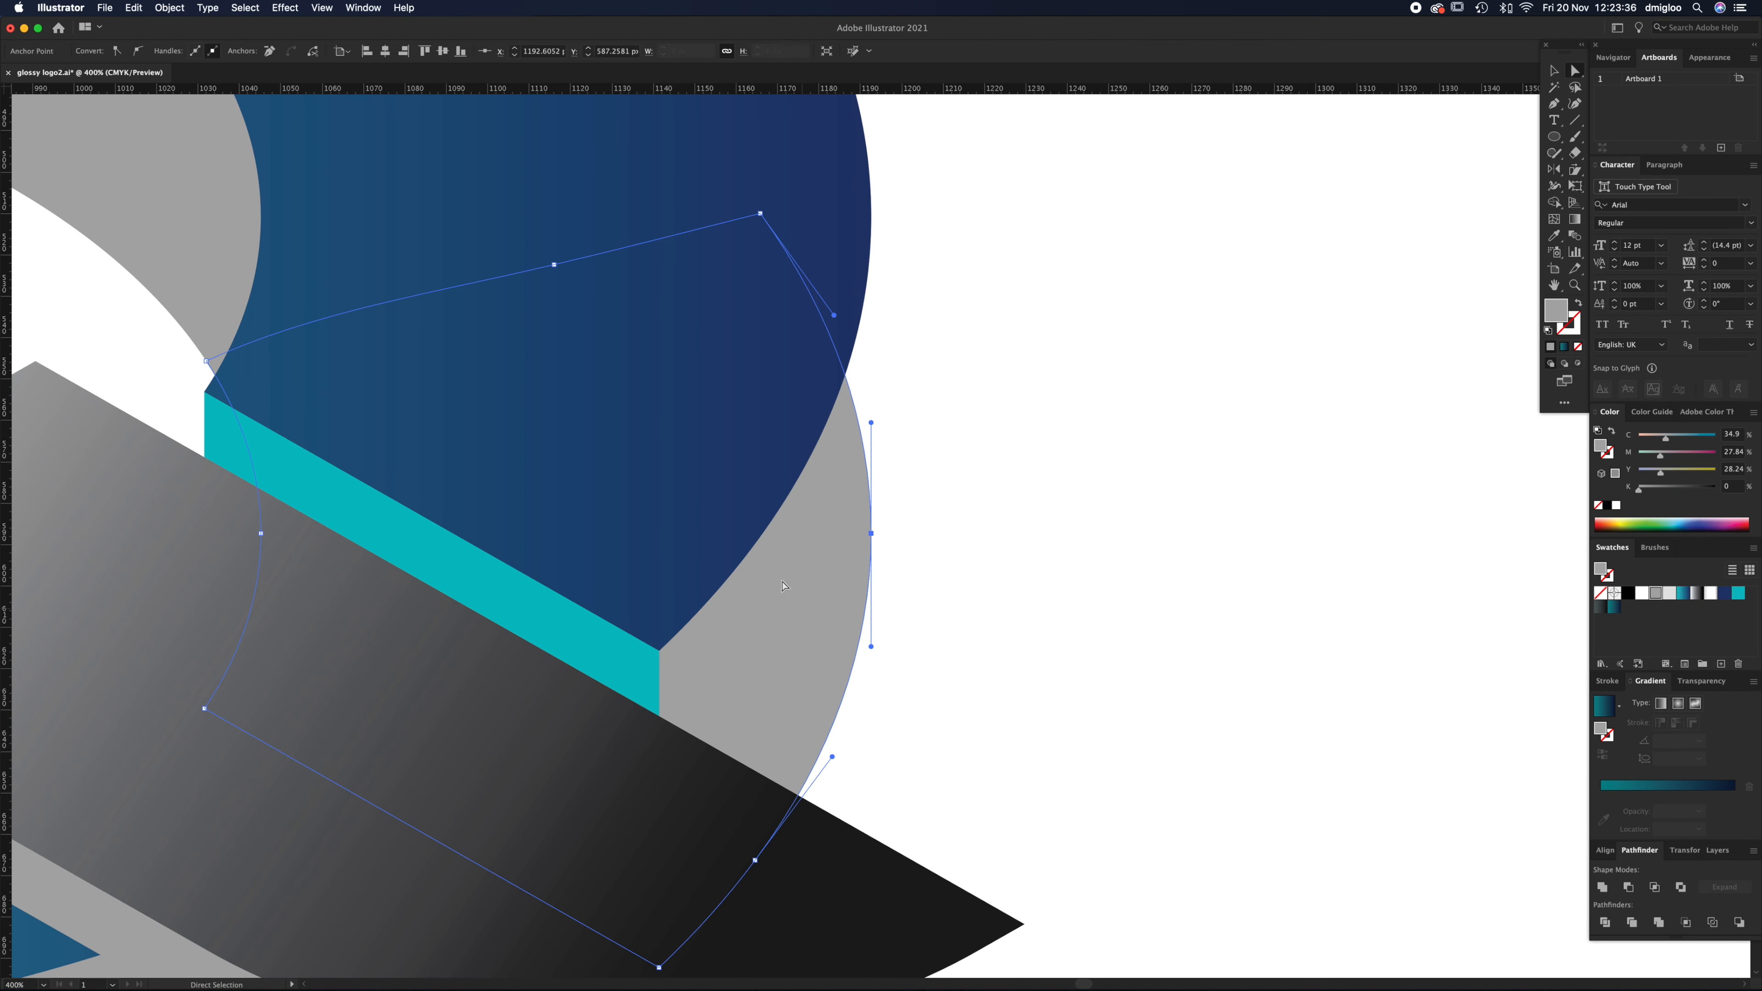
left_click_drag(872, 530, 1143, 618)
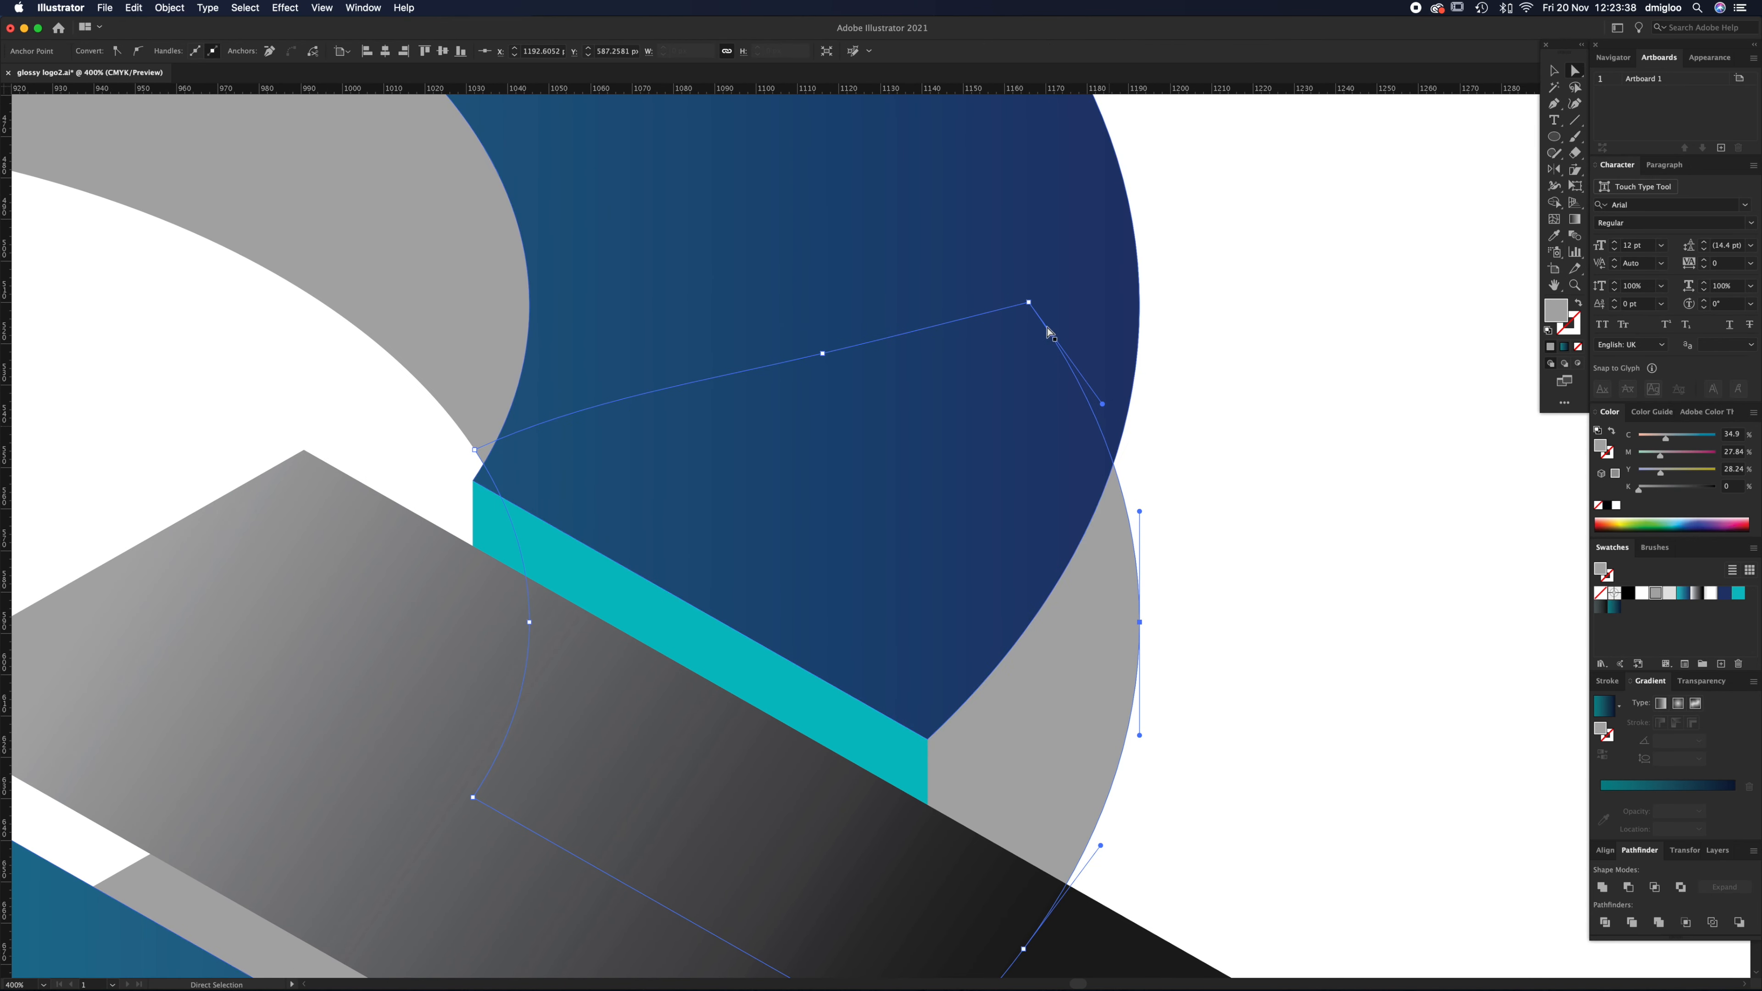
left_click(1030, 306)
left_click_drag(1030, 304, 1140, 292)
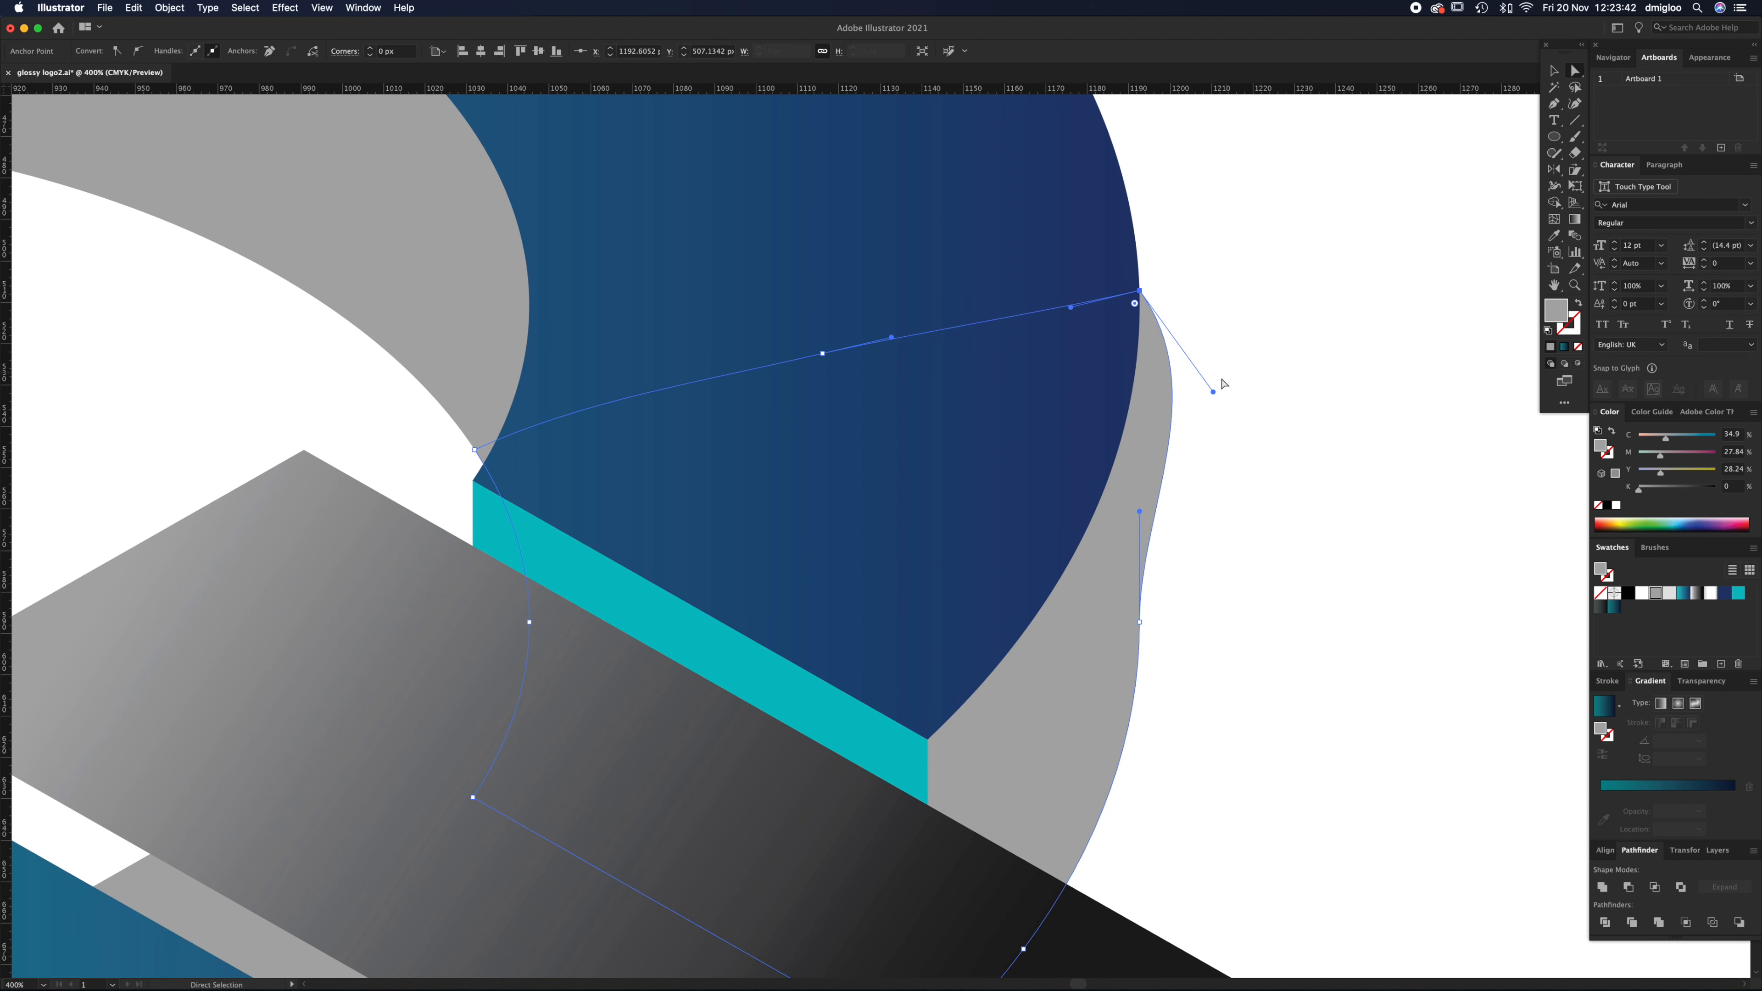
left_click_drag(1213, 394, 1134, 305)
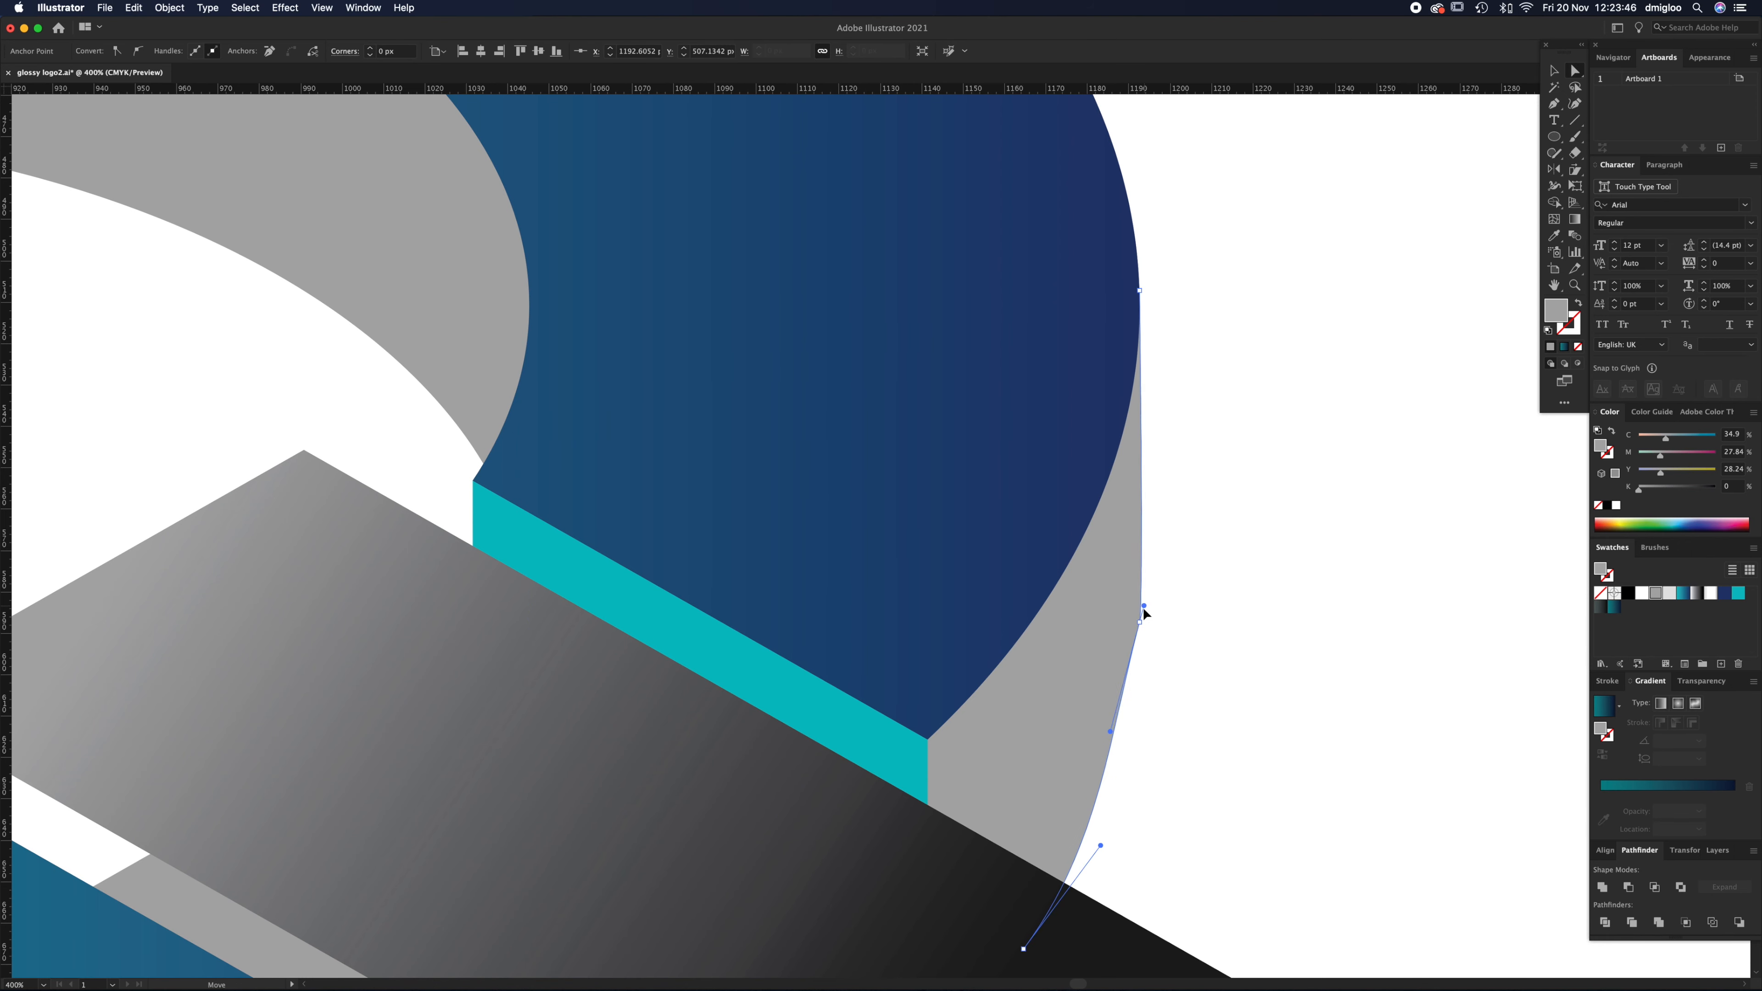
left_click(1238, 488)
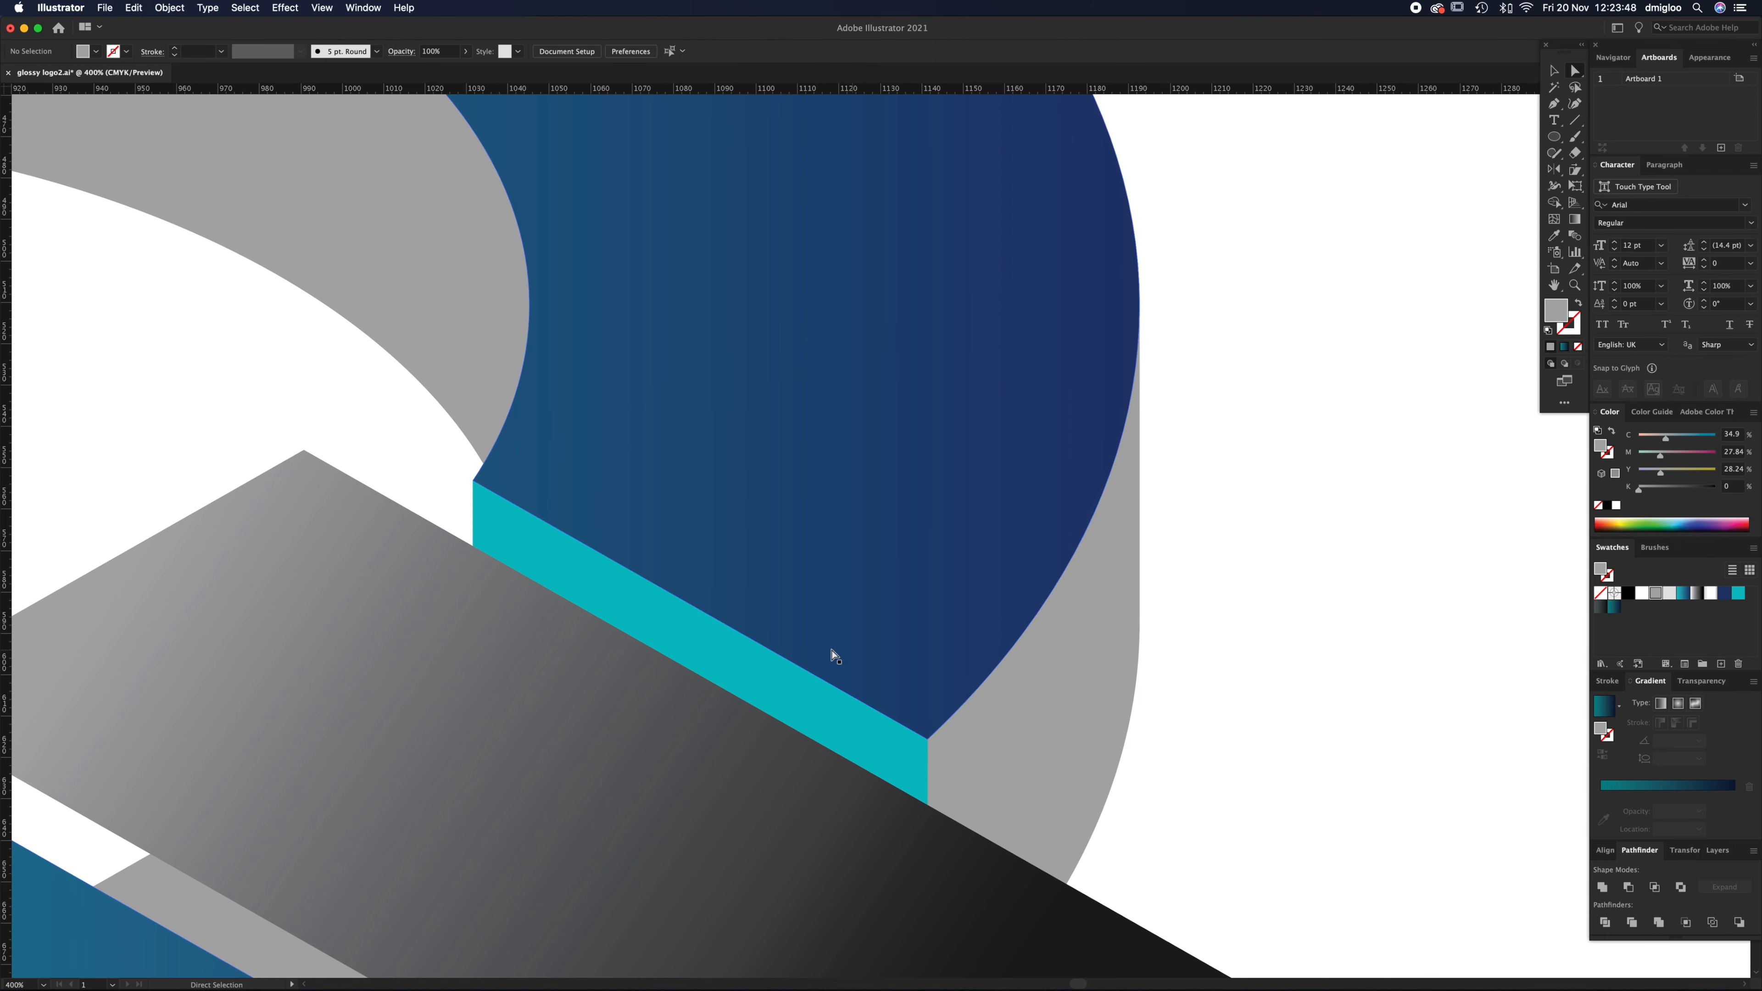
Step: Move the grey tail copy's upper corner anchor onto the left corner of the tail's top face, at about X 886, Y 605 px
left_click(771, 529, "alt+super")
left_click(775, 536, "alt+super")
left_click(776, 538, "alt+super")
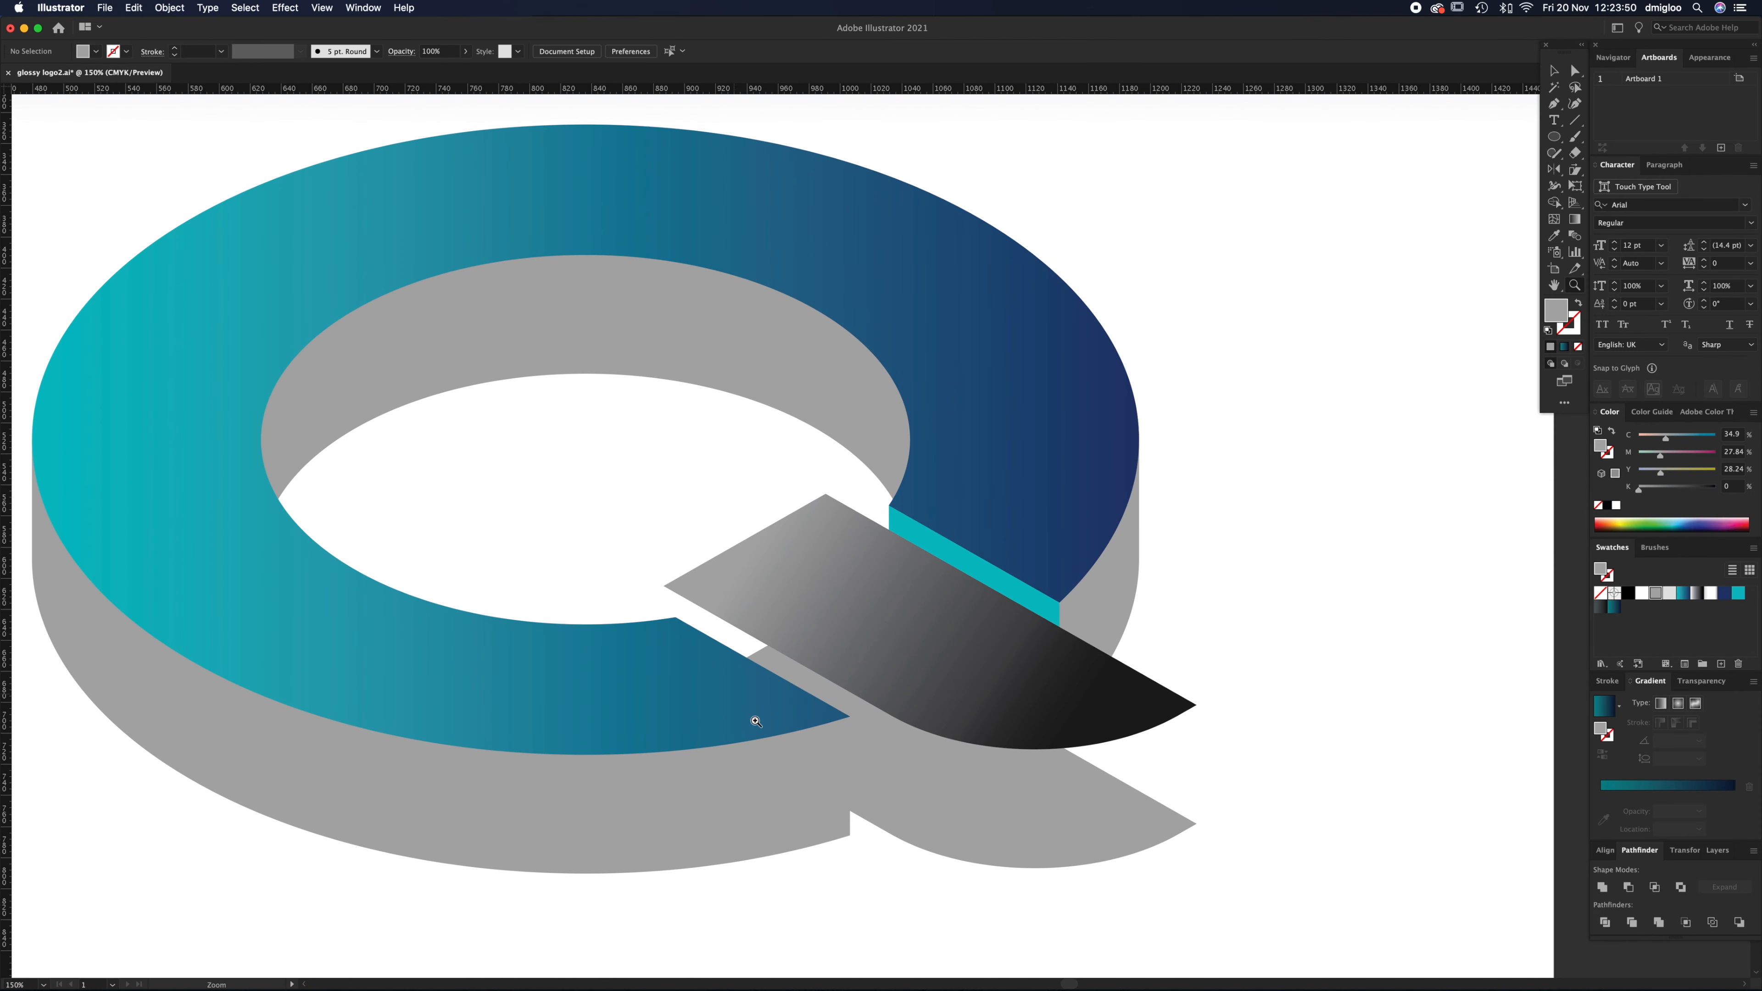
key("a")
left_click(932, 804)
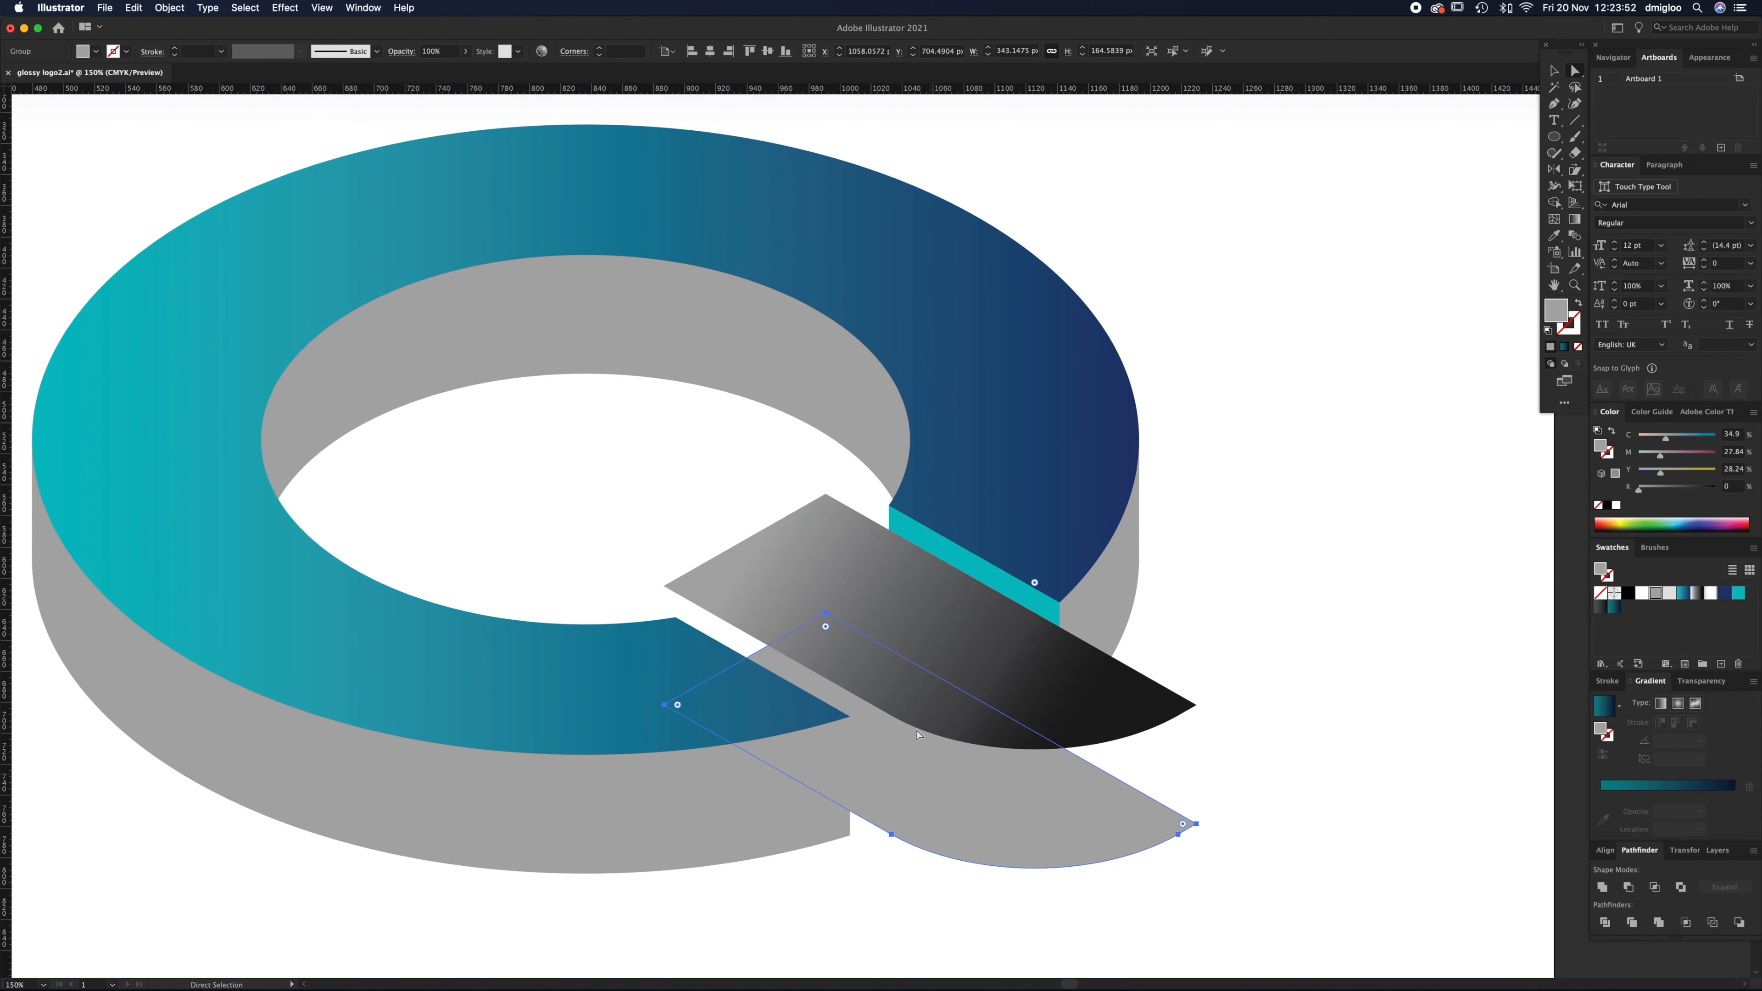
left_click_drag(828, 611, 664, 586)
Step: Add an anchor on the grey tail side's upper edge and move it onto the outer tip of the tail's top face
key("p")
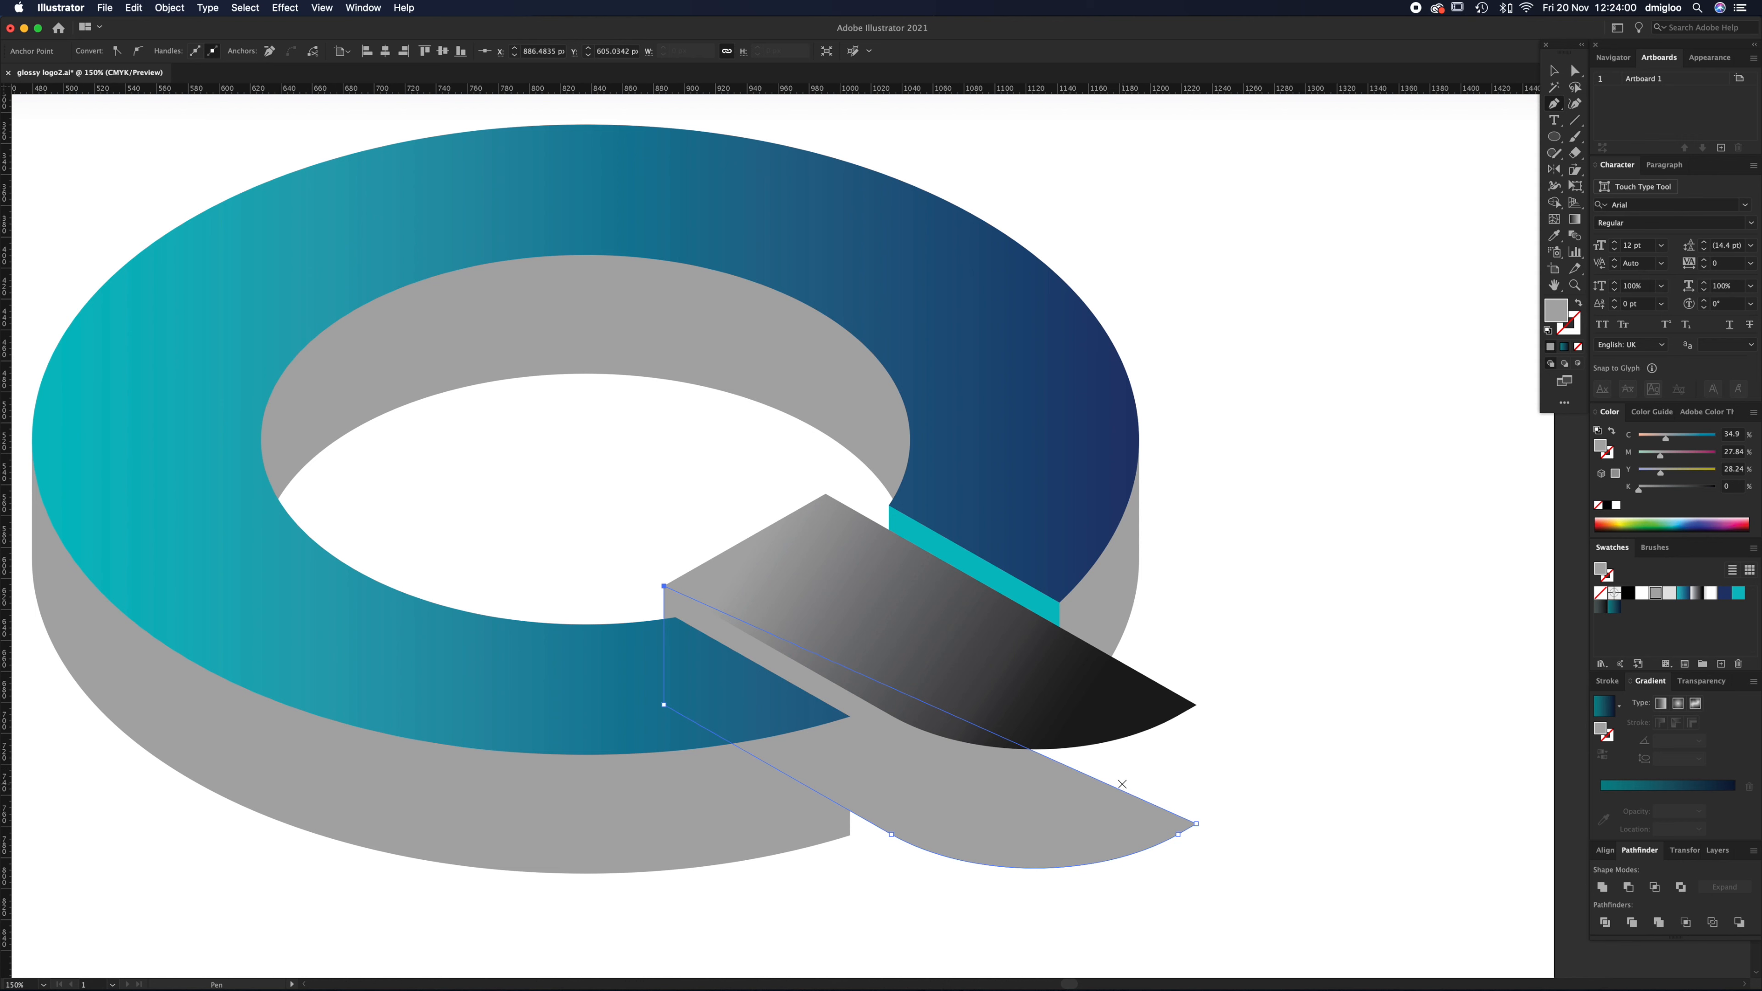
left_click(1118, 789)
key("a")
left_click_drag(1119, 790, 1197, 706)
left_click(1239, 724)
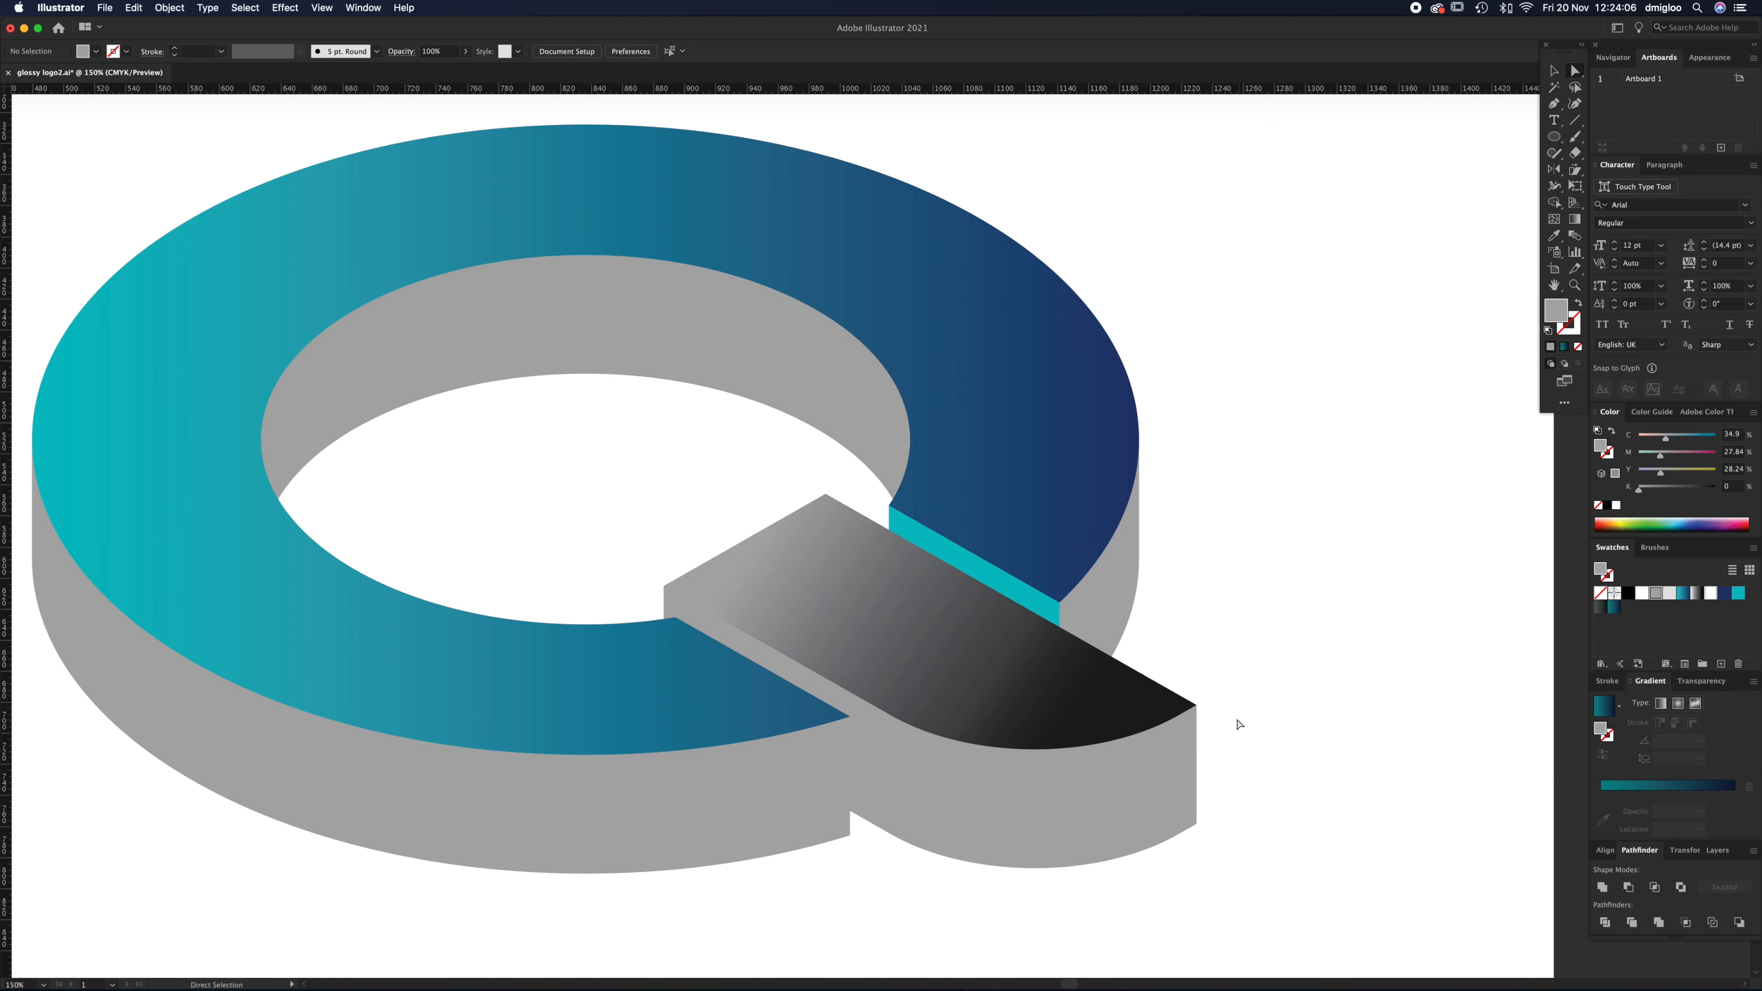
Step: Fill the ring's grey front side wall with the teal-to-navy gradient sampled from the ring's top face using the Eyedropper
key("super+minus")
key("super+minus")
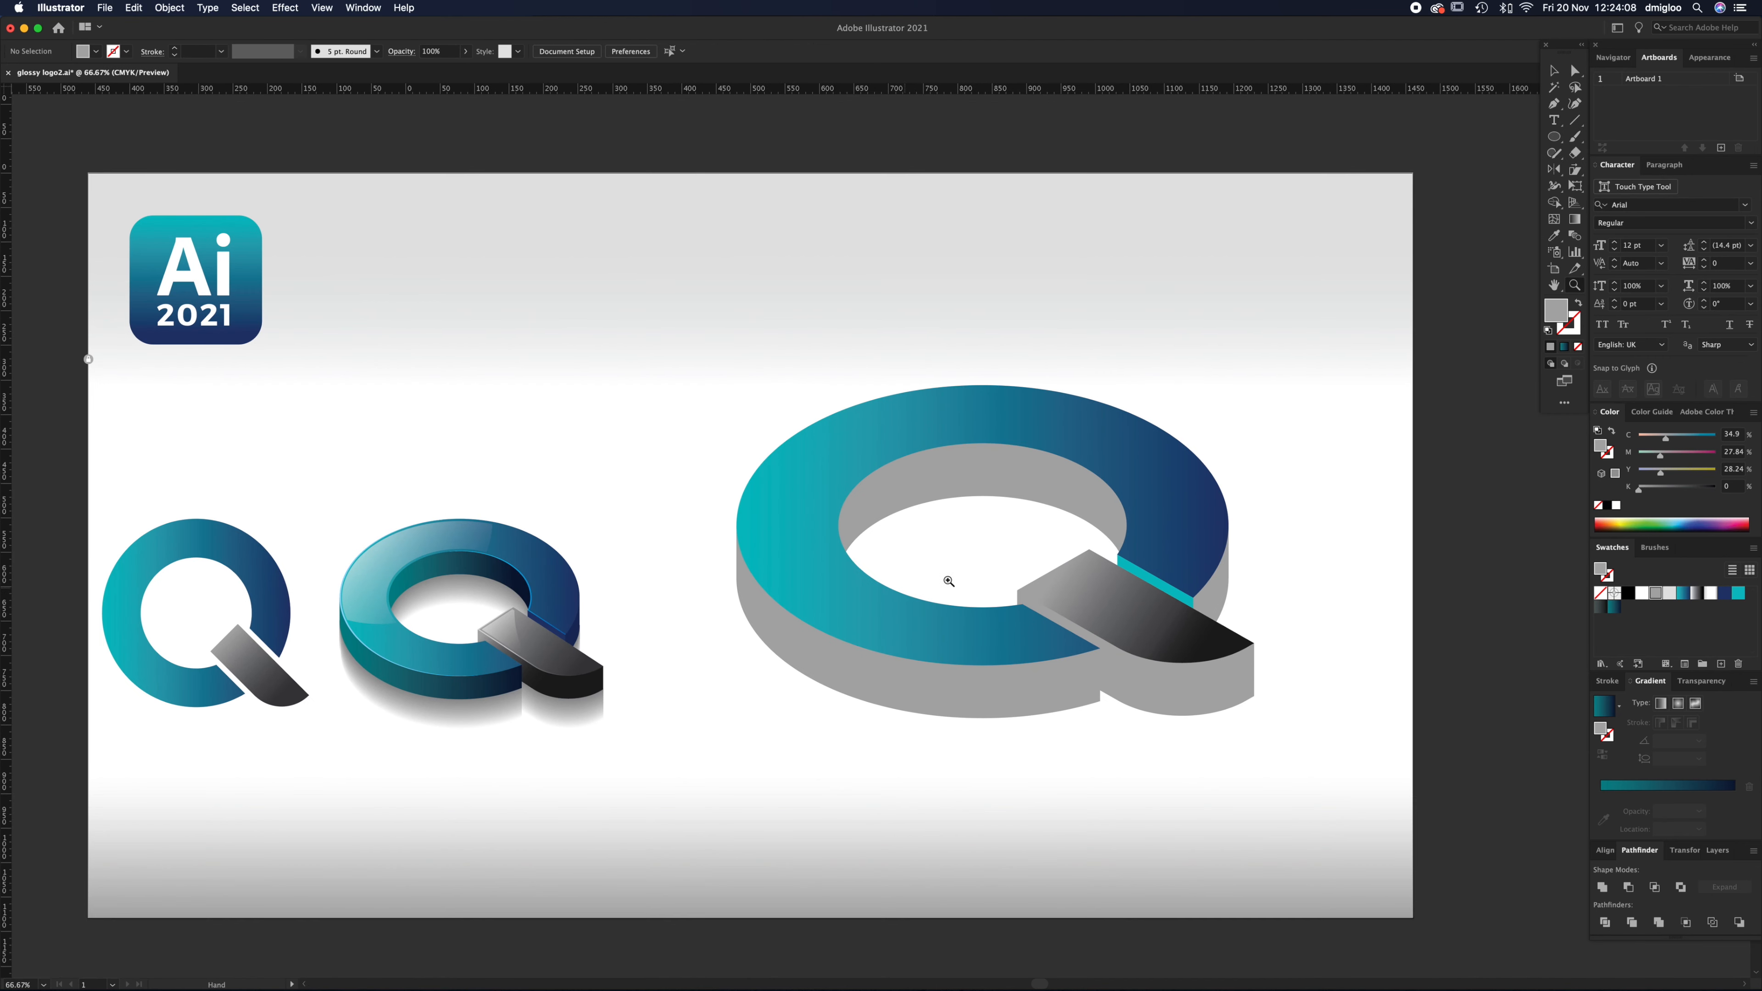
left_click(921, 573)
key("a")
left_click_drag(846, 669, 993, 653)
left_click(1024, 708)
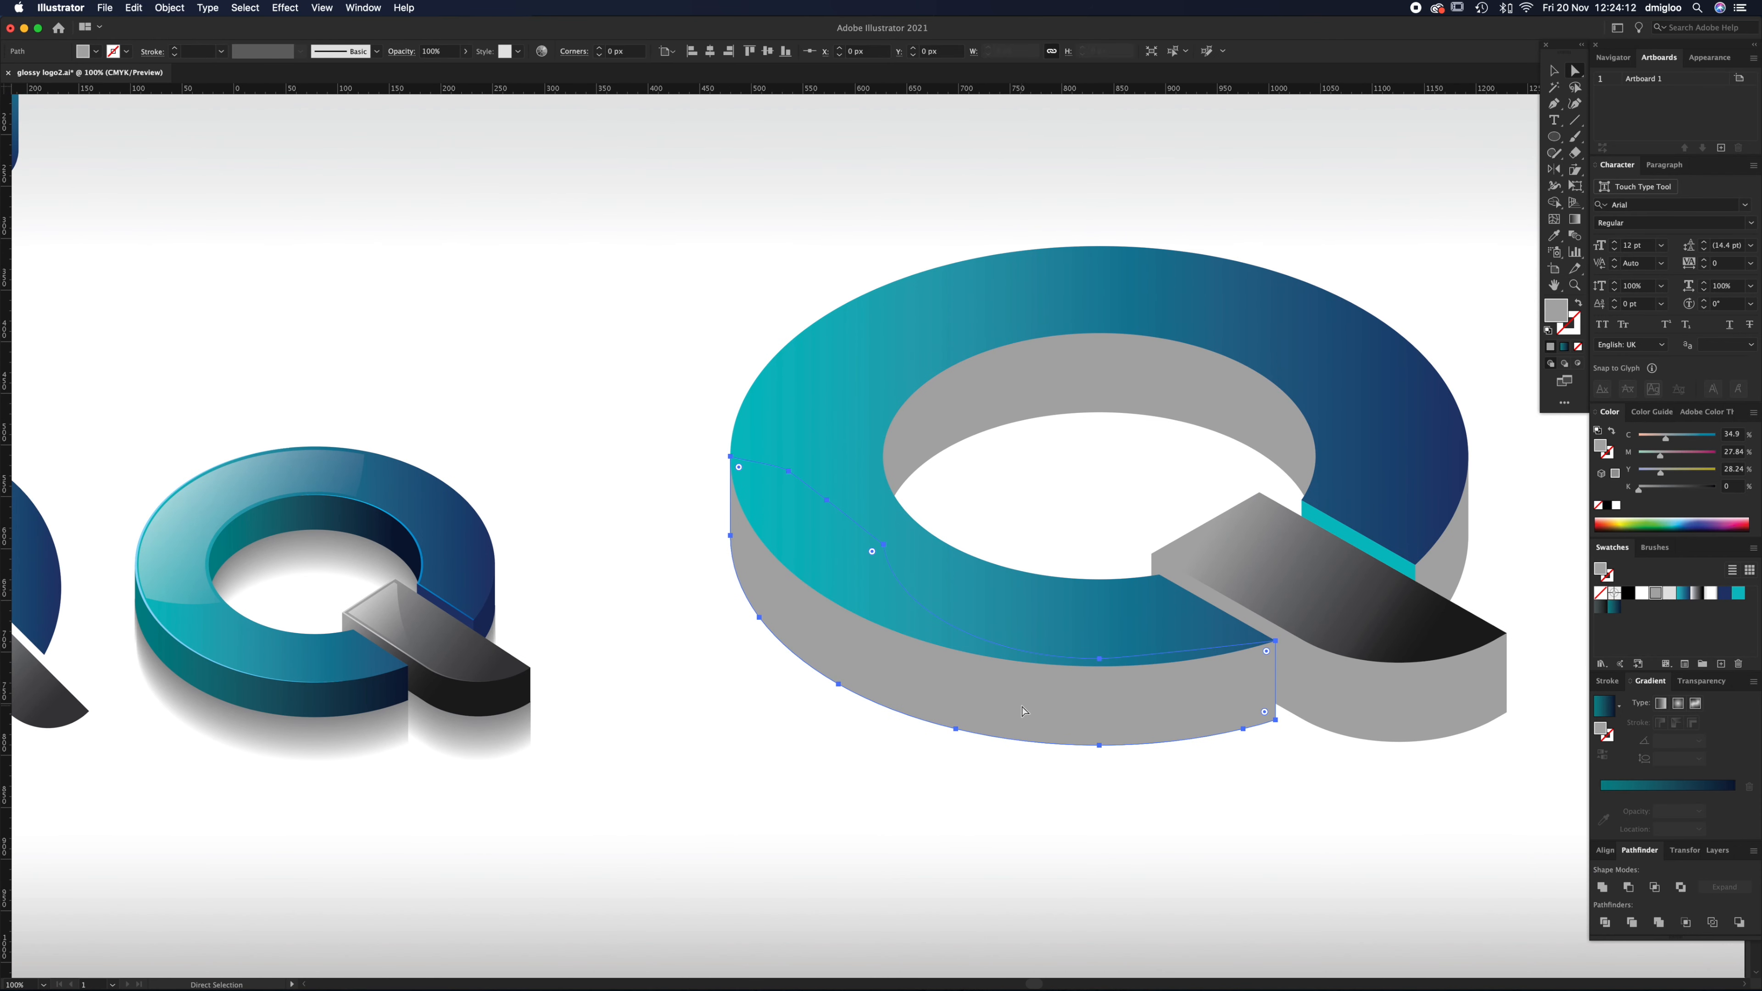
key("i")
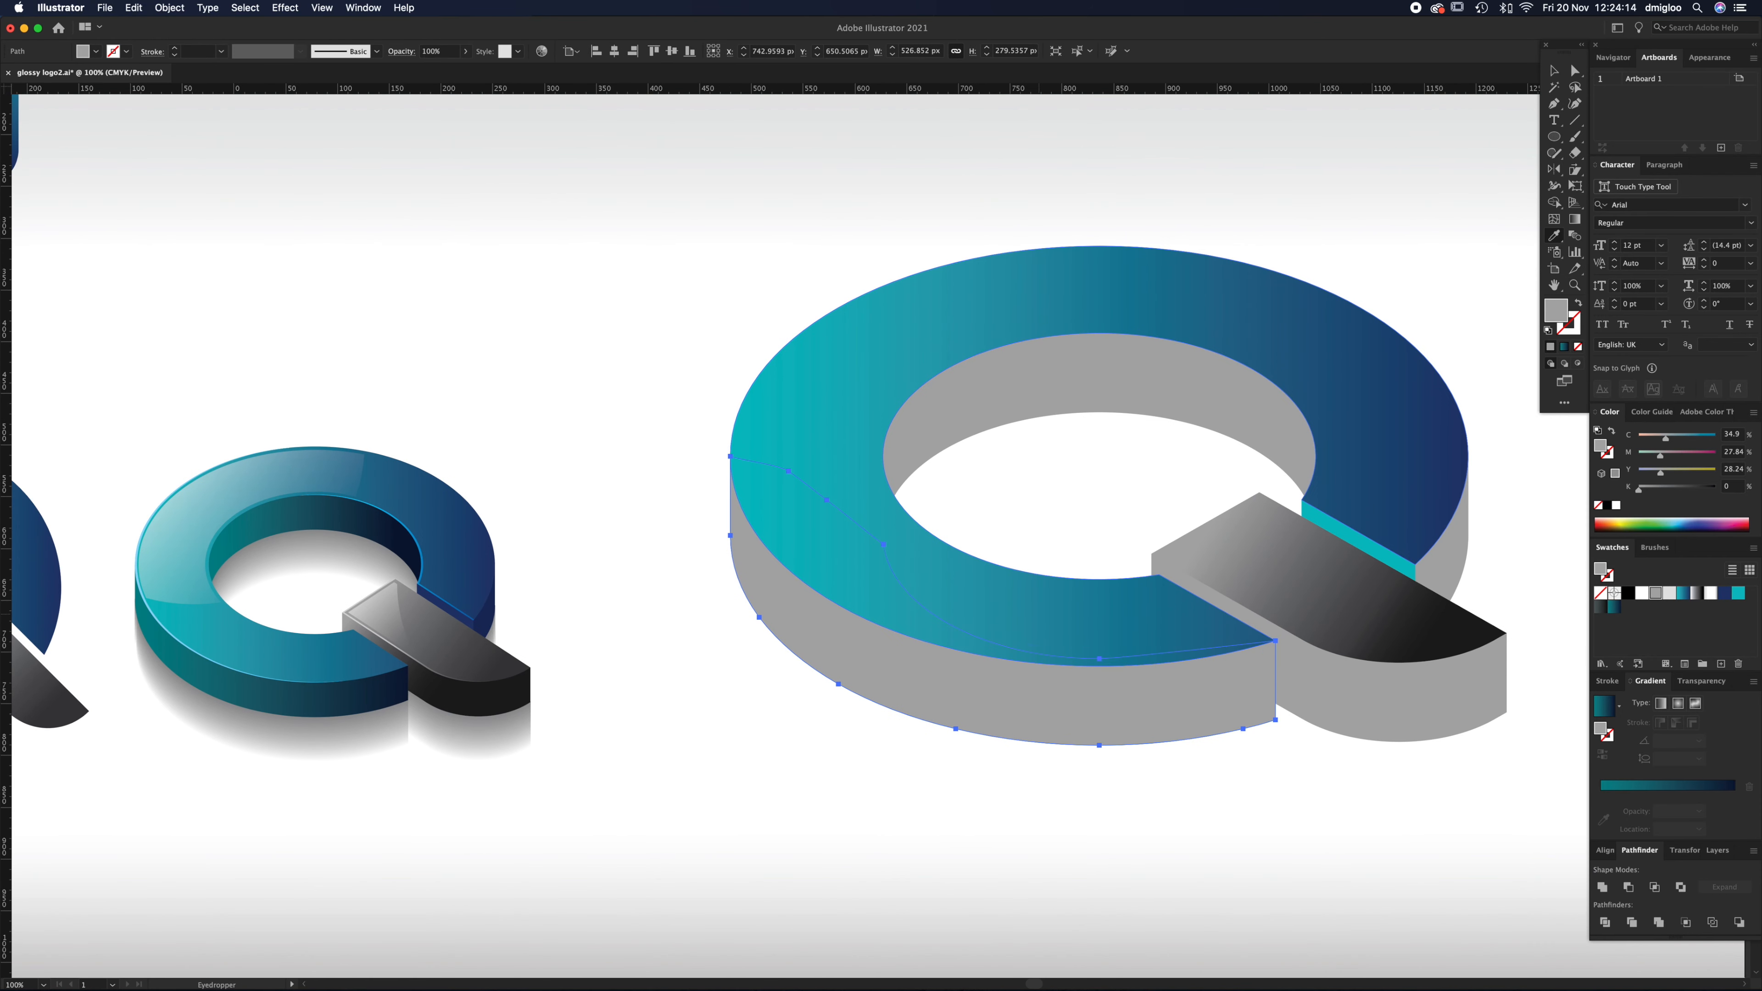
left_click(1023, 670)
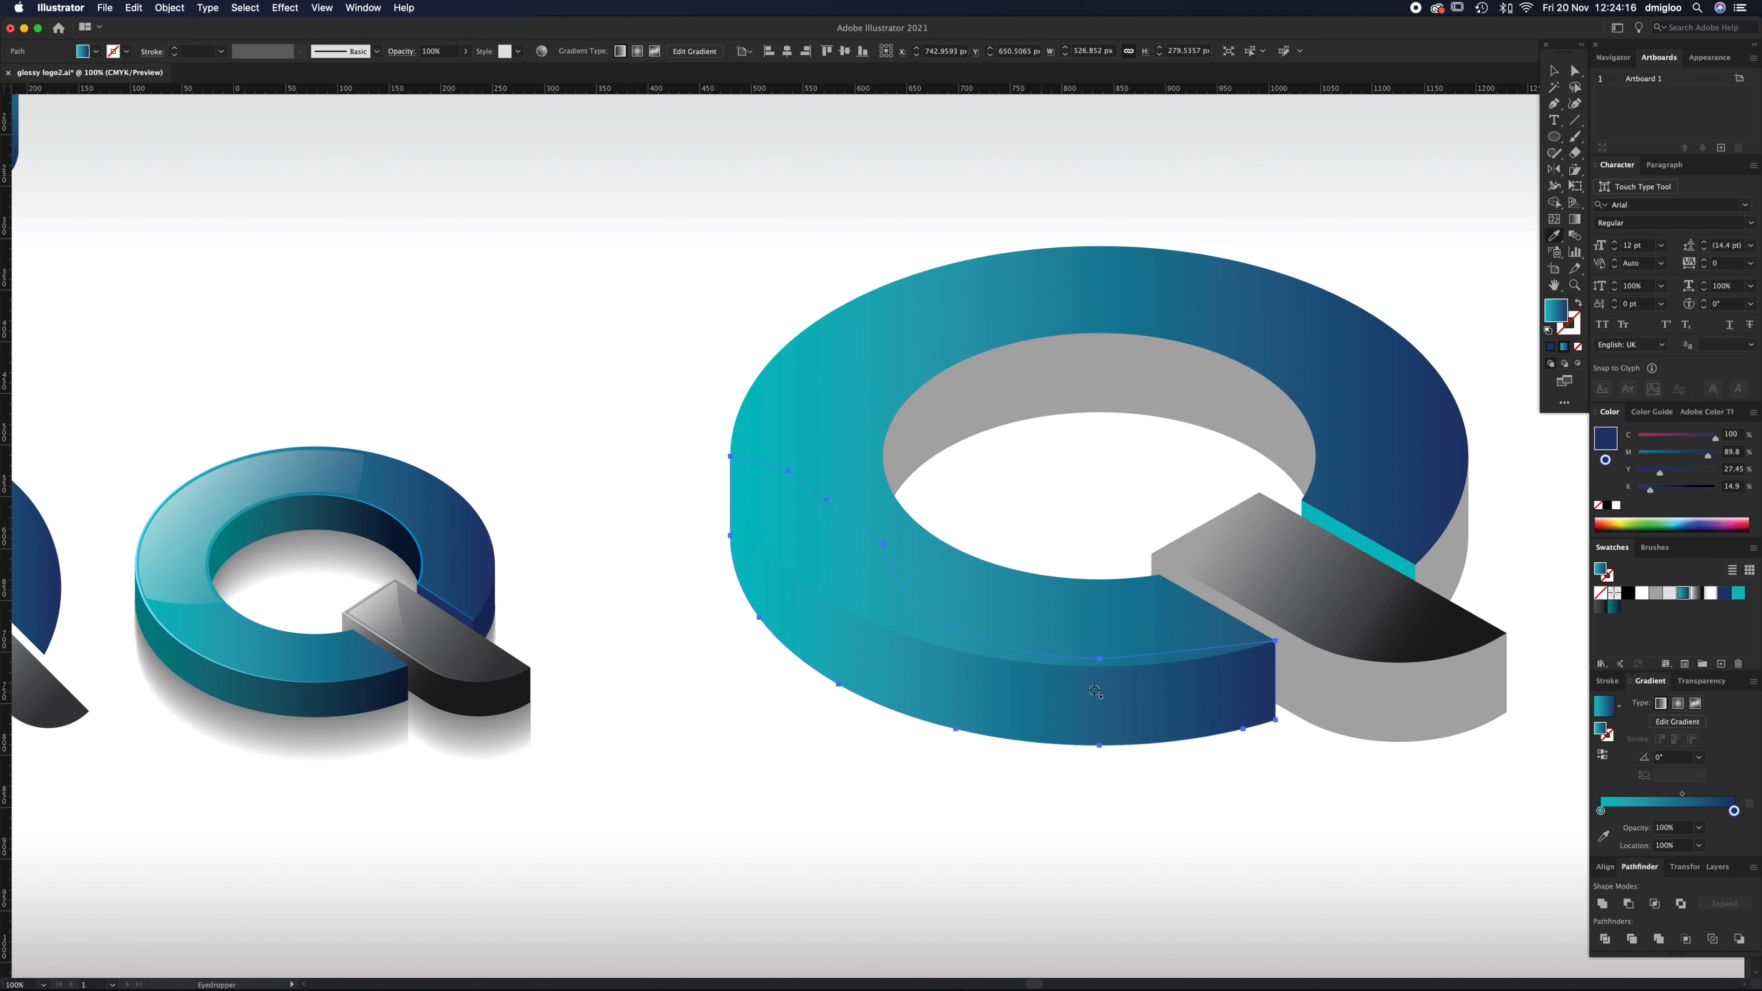
Step: Fill the ring's grey inner wall with the teal-to-navy gradient sampled from the ring's top face using the Eyedropper
key("a")
left_click(1112, 420)
key("i")
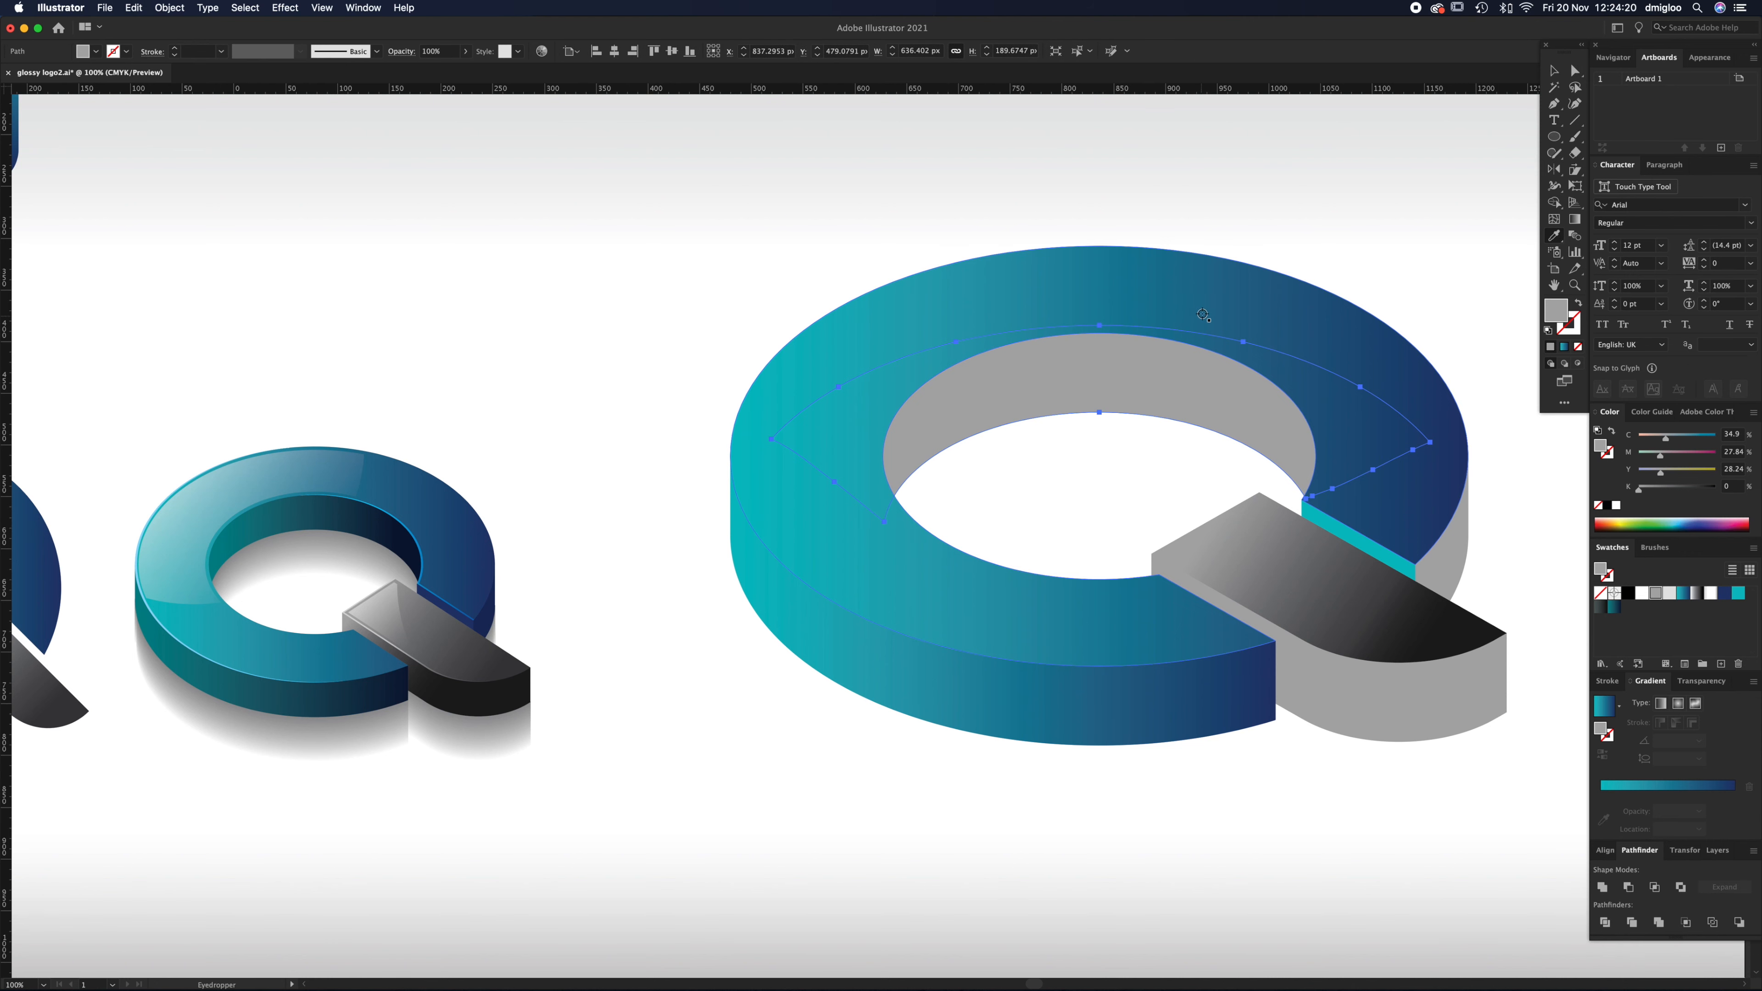
left_click(1202, 306)
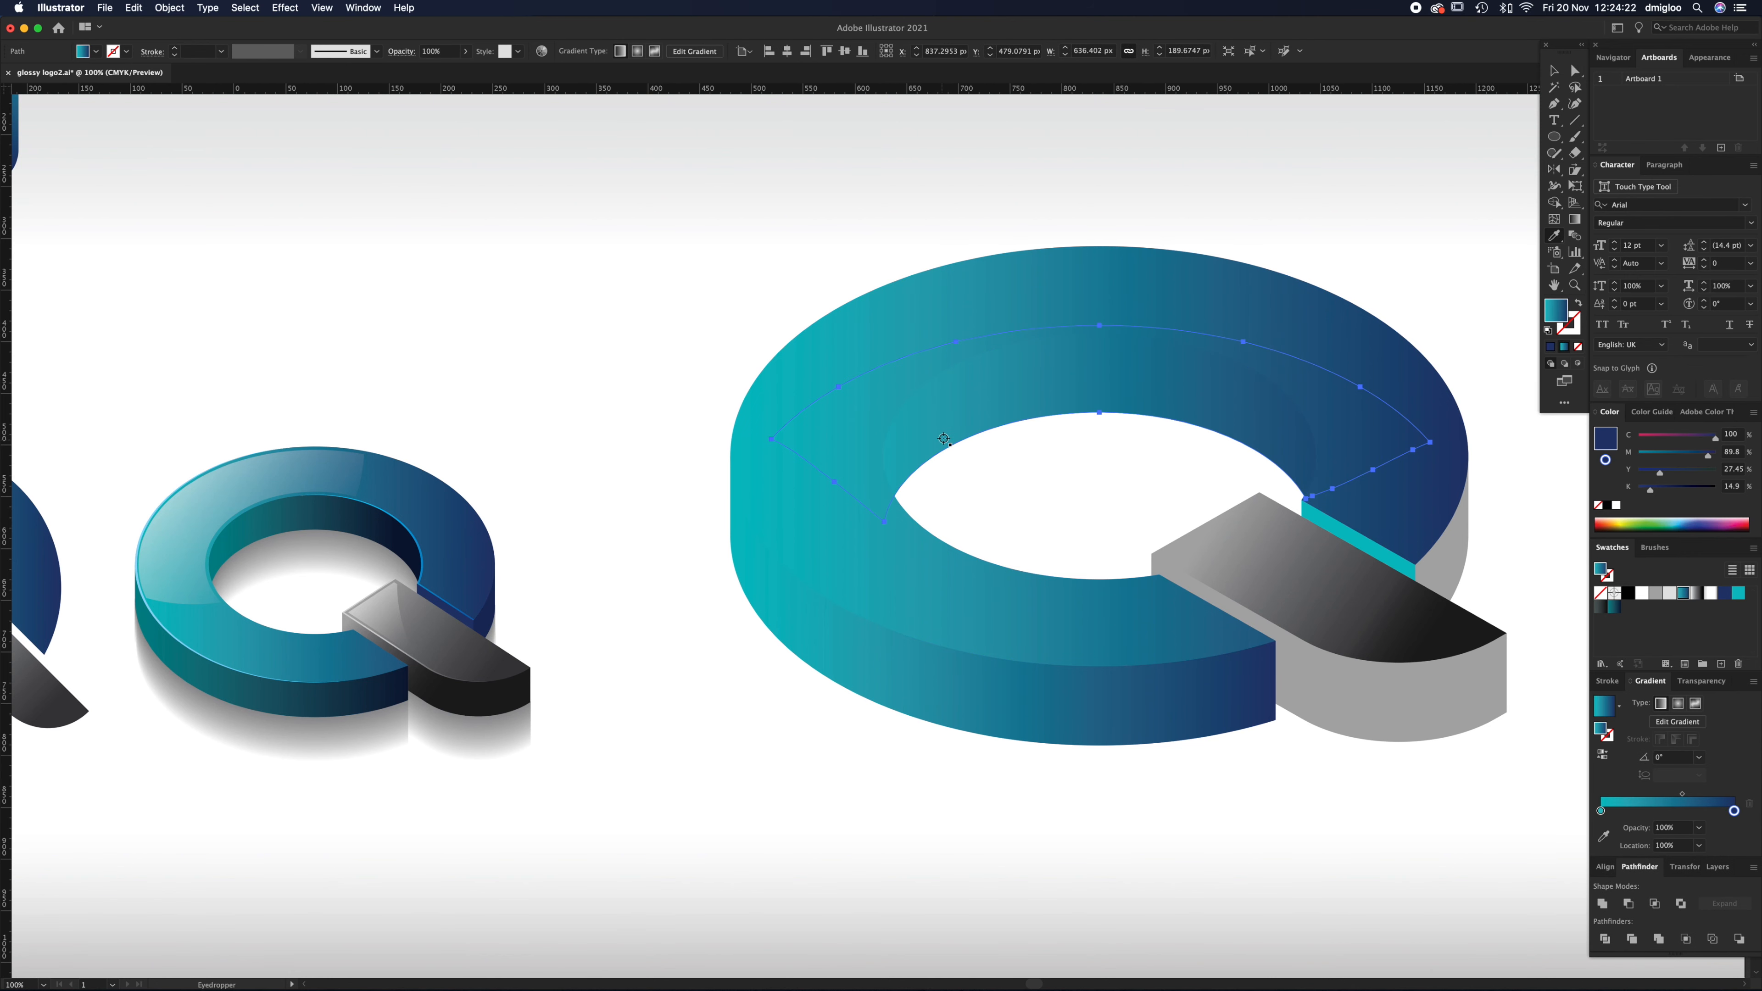
Step: Fill the teal cut face of the ring beside the tail with the solid navy swatch
key("a")
left_click(1365, 609)
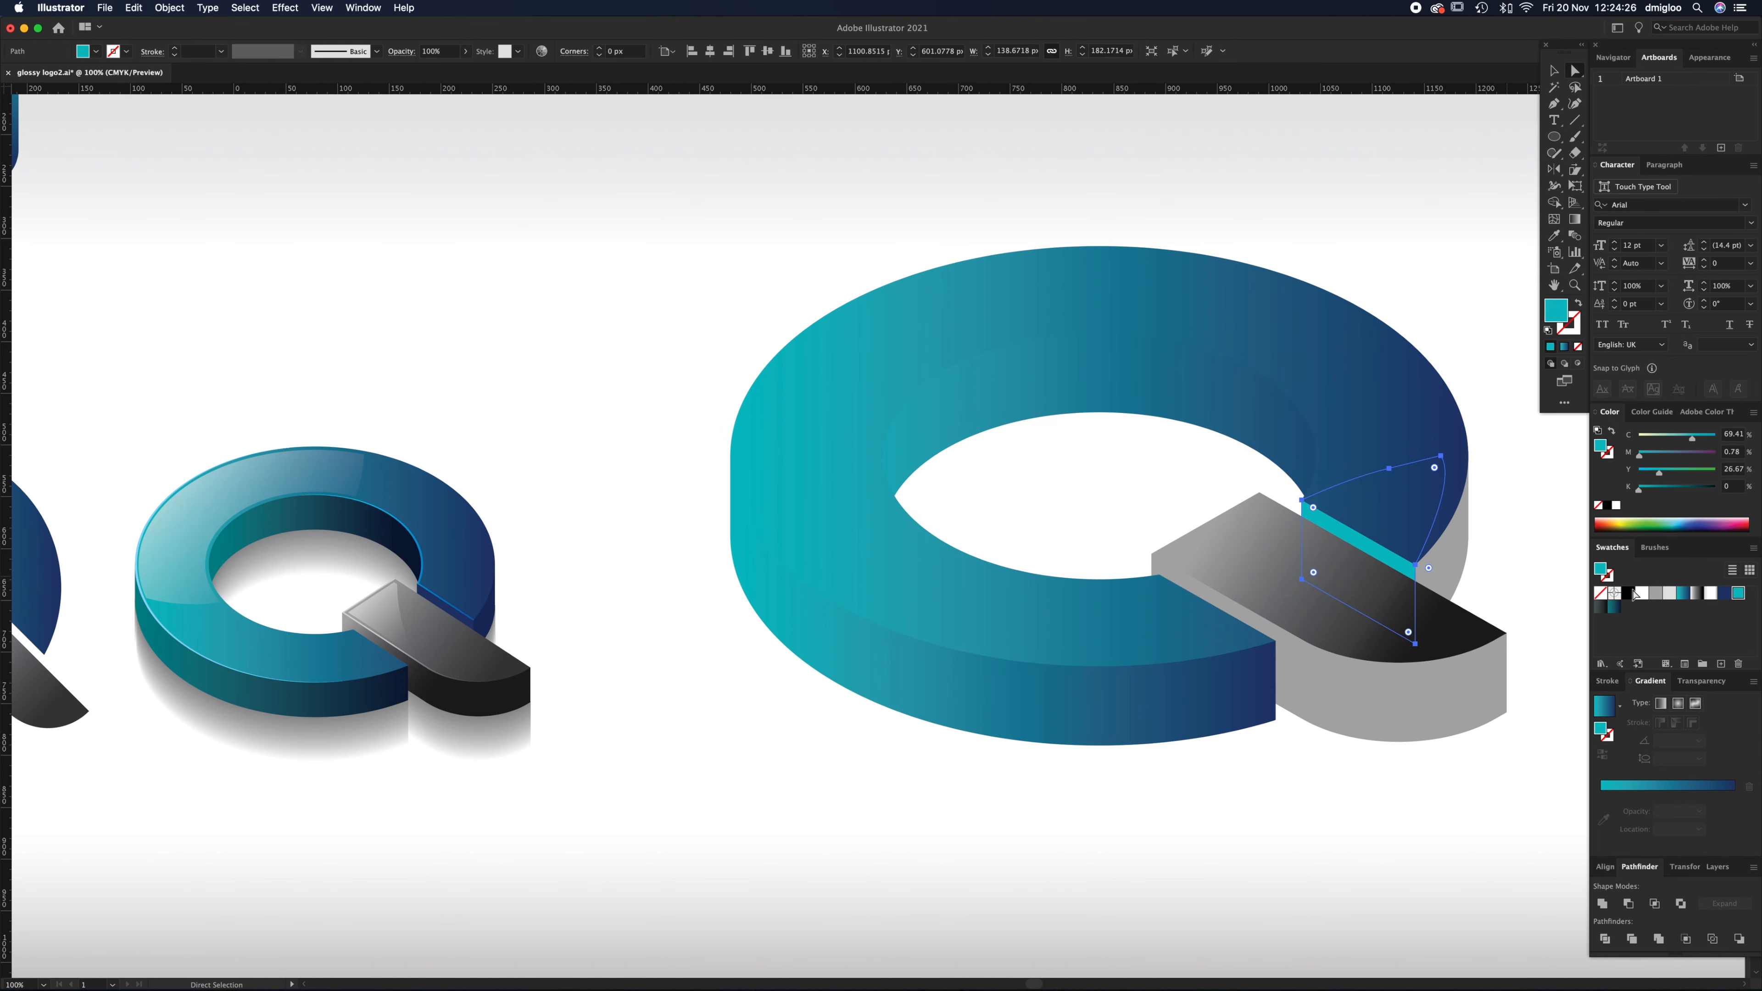
left_click(1724, 592)
left_click_drag(1403, 643, 1210, 664)
left_click_drag(1393, 654, 562, 577)
left_click_drag(1220, 635, 637, 633)
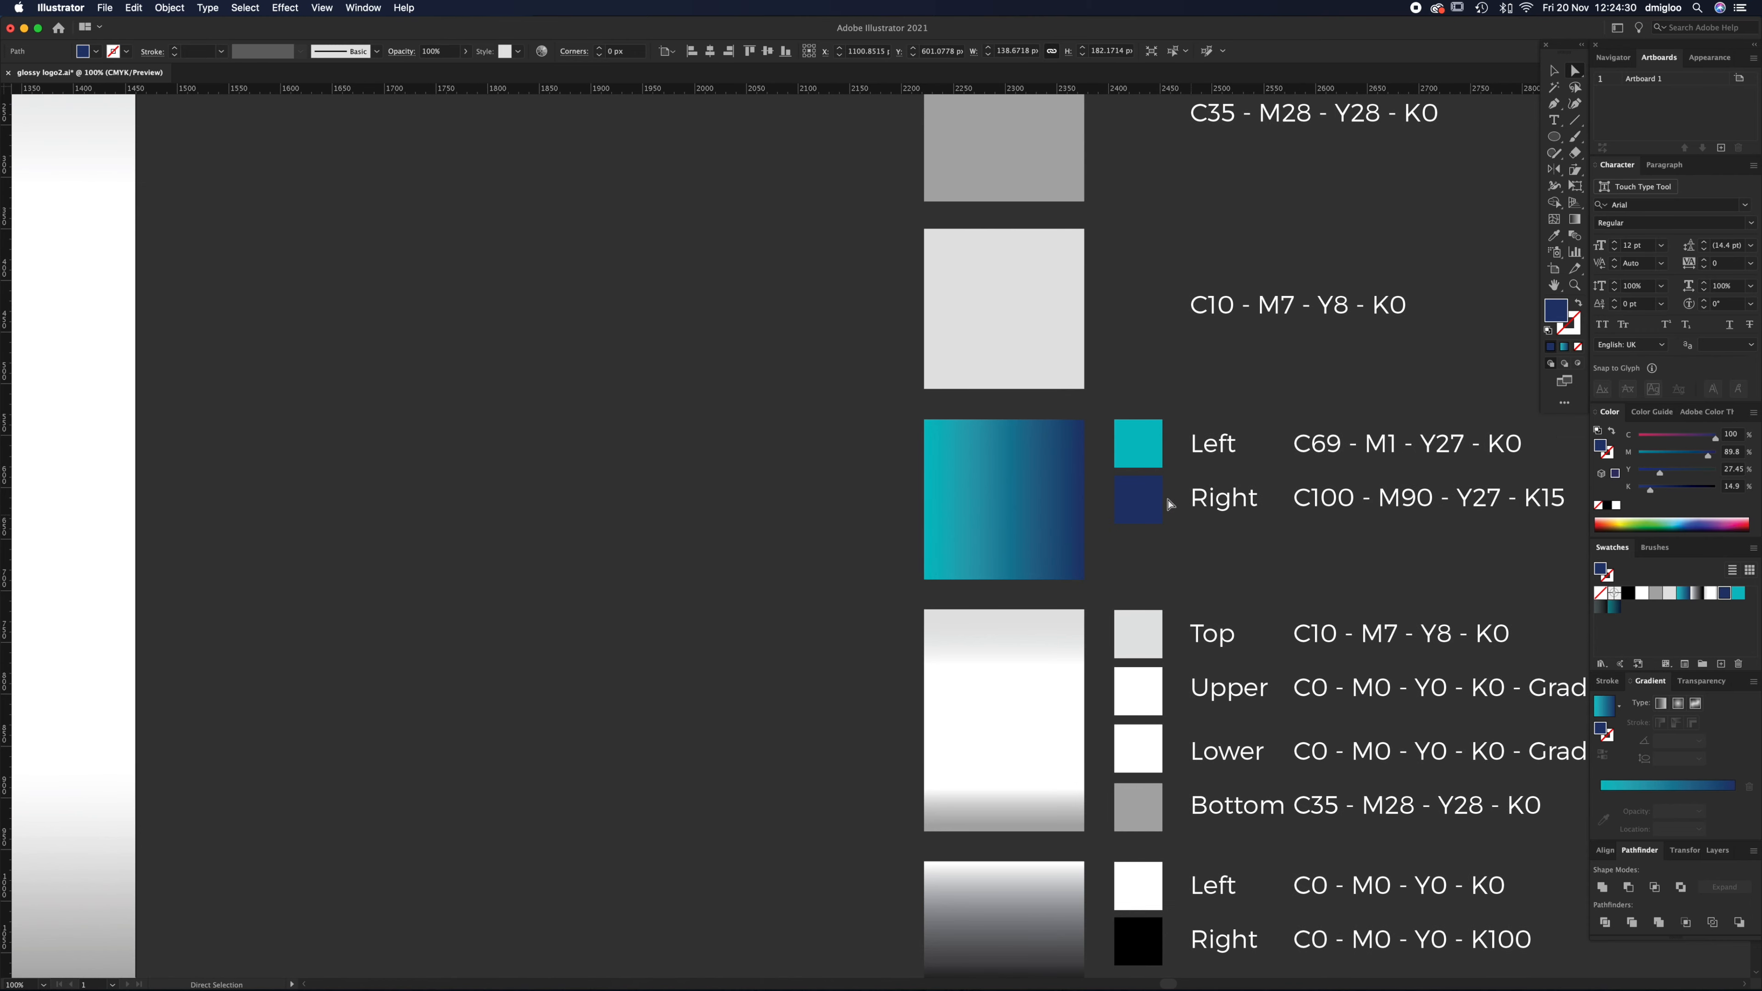
left_click_drag(1291, 547, 1231, 553)
left_click_drag(611, 611, 1572, 559)
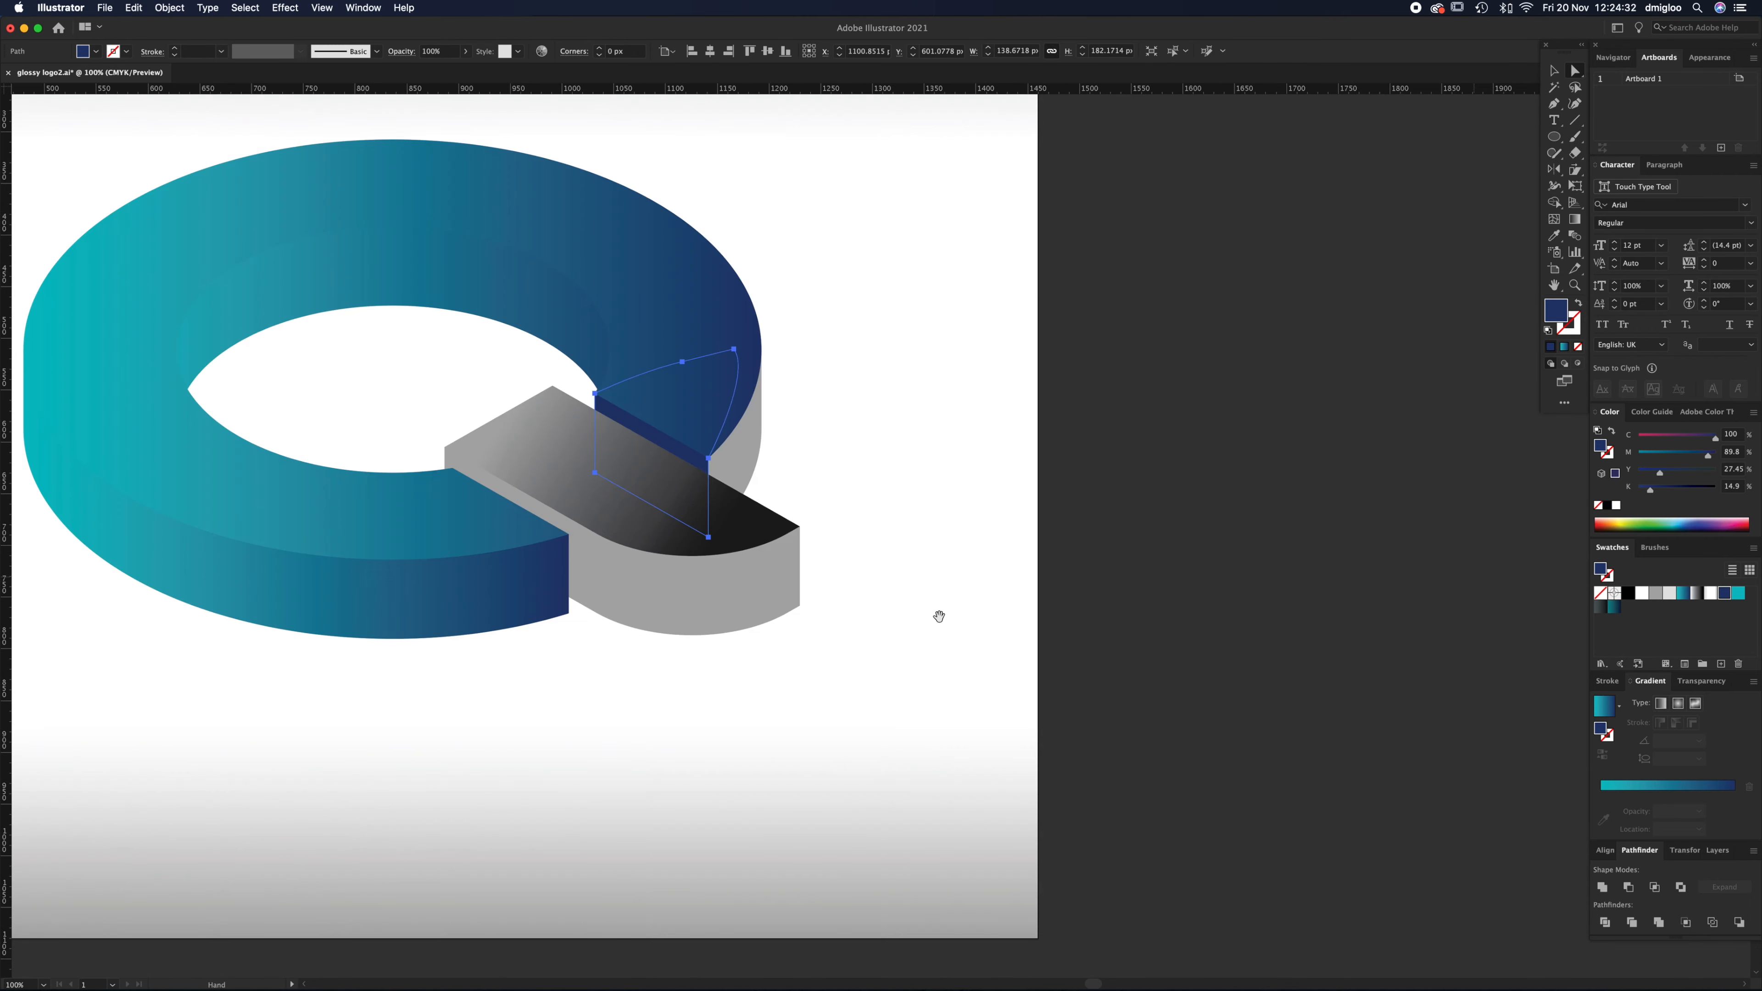
left_click_drag(940, 613, 1297, 666)
Step: Fill the ring's grey rear side piece with the navy swatch and set its black value to 35%
left_click(1099, 522)
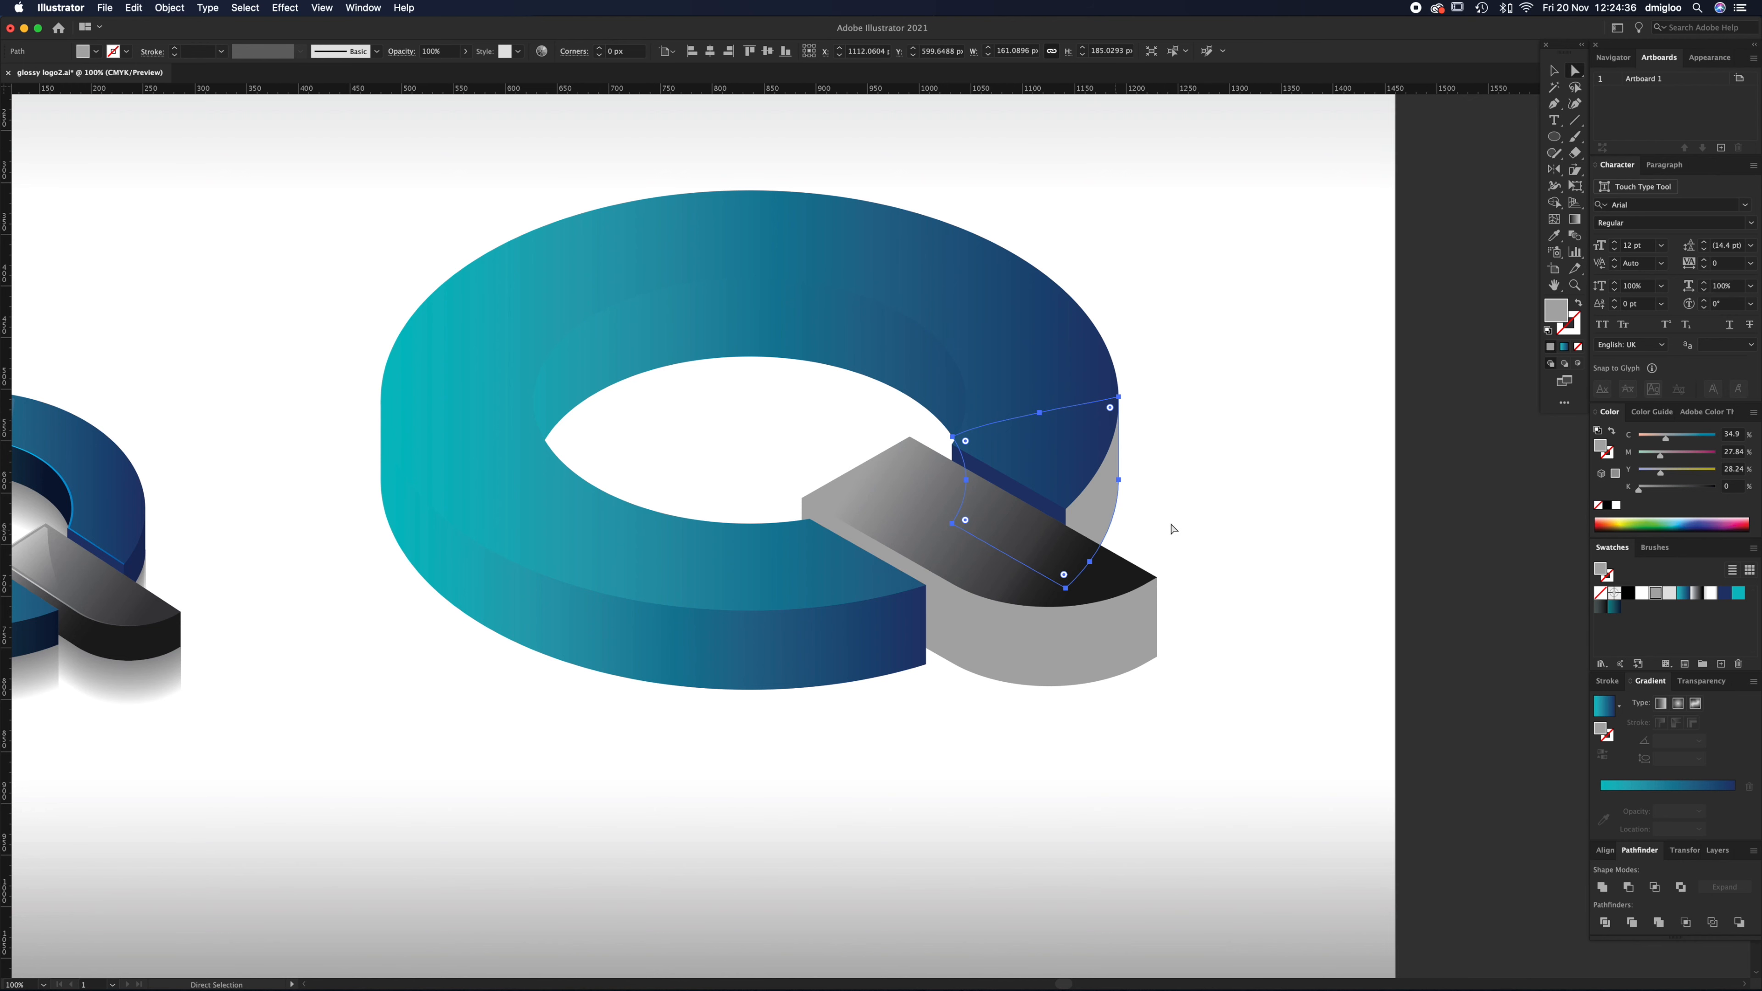
left_click(1724, 596)
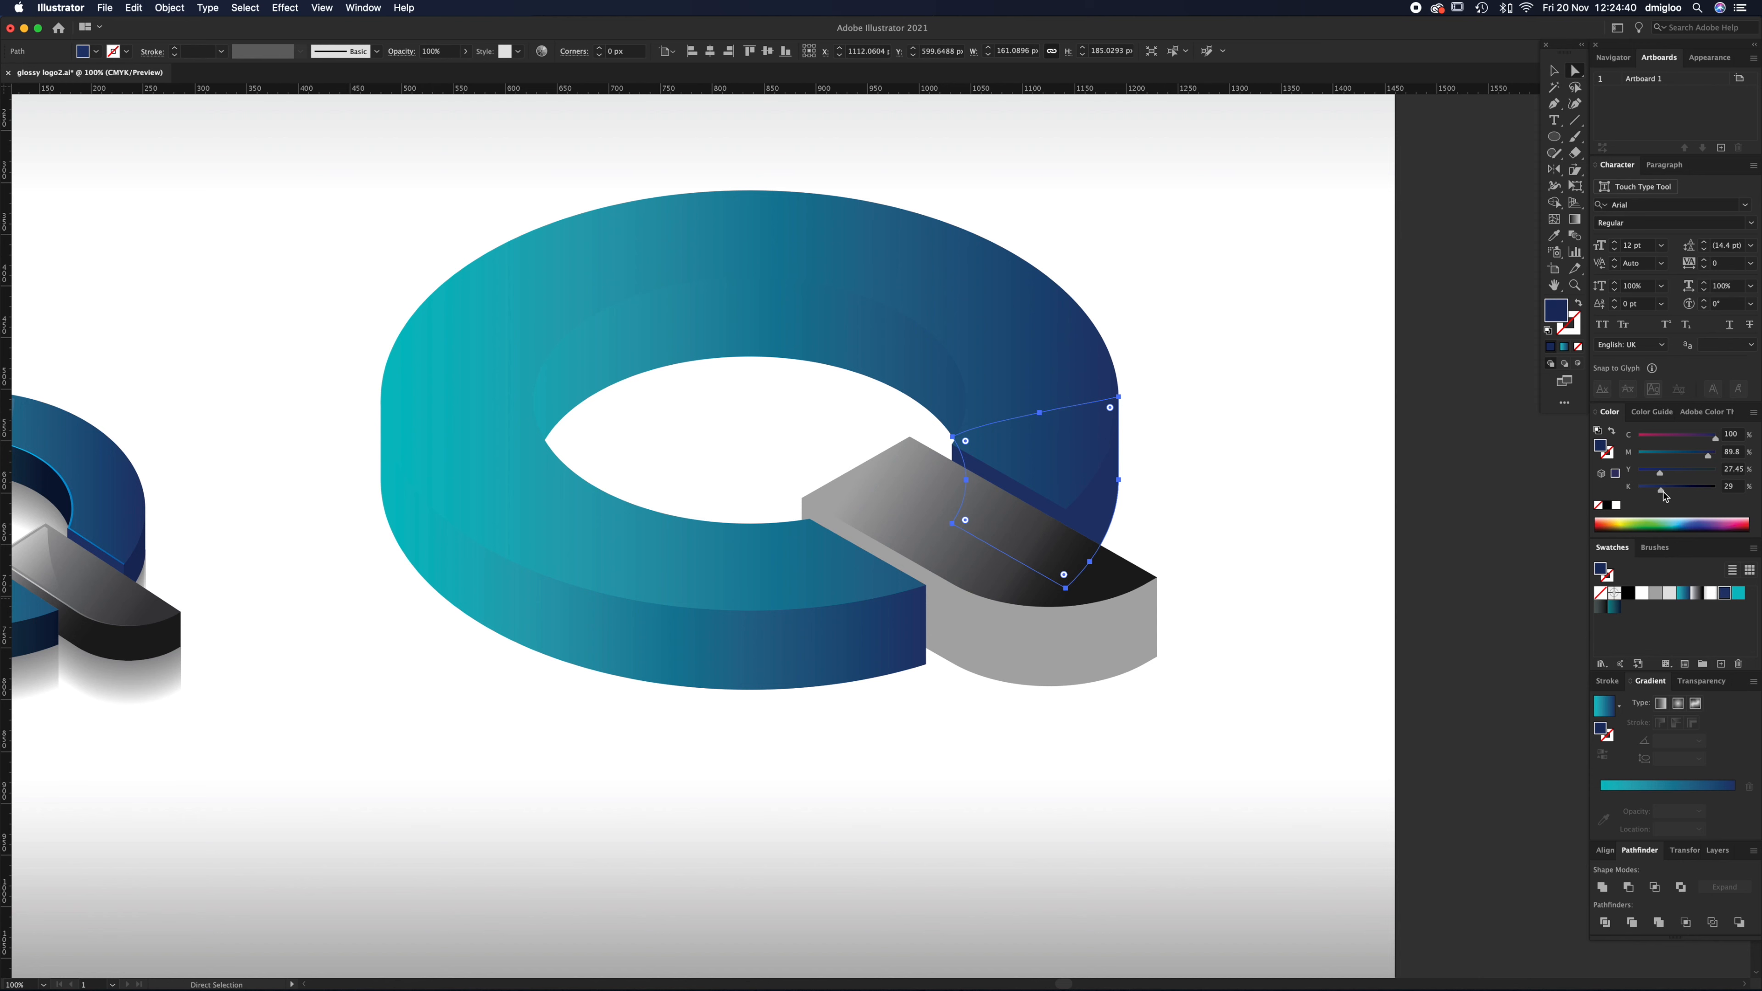
left_click_drag(1666, 492, 1666, 493)
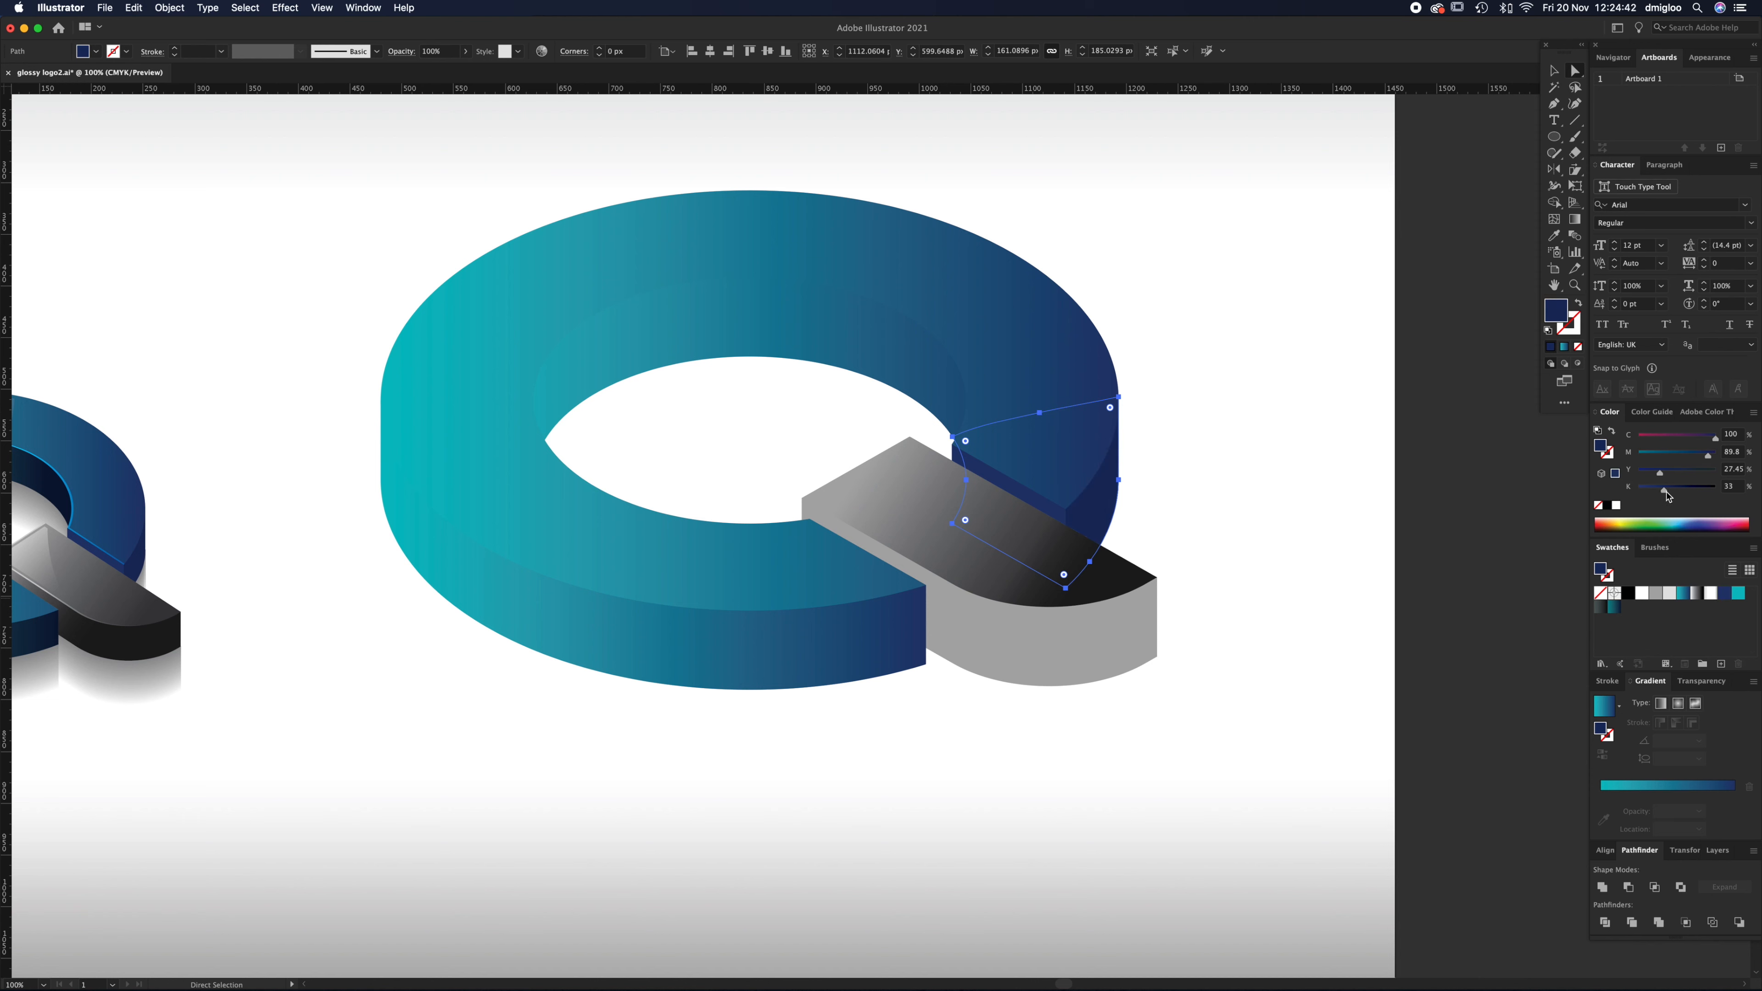
left_click(1736, 489)
key("Return")
left_click(1264, 598)
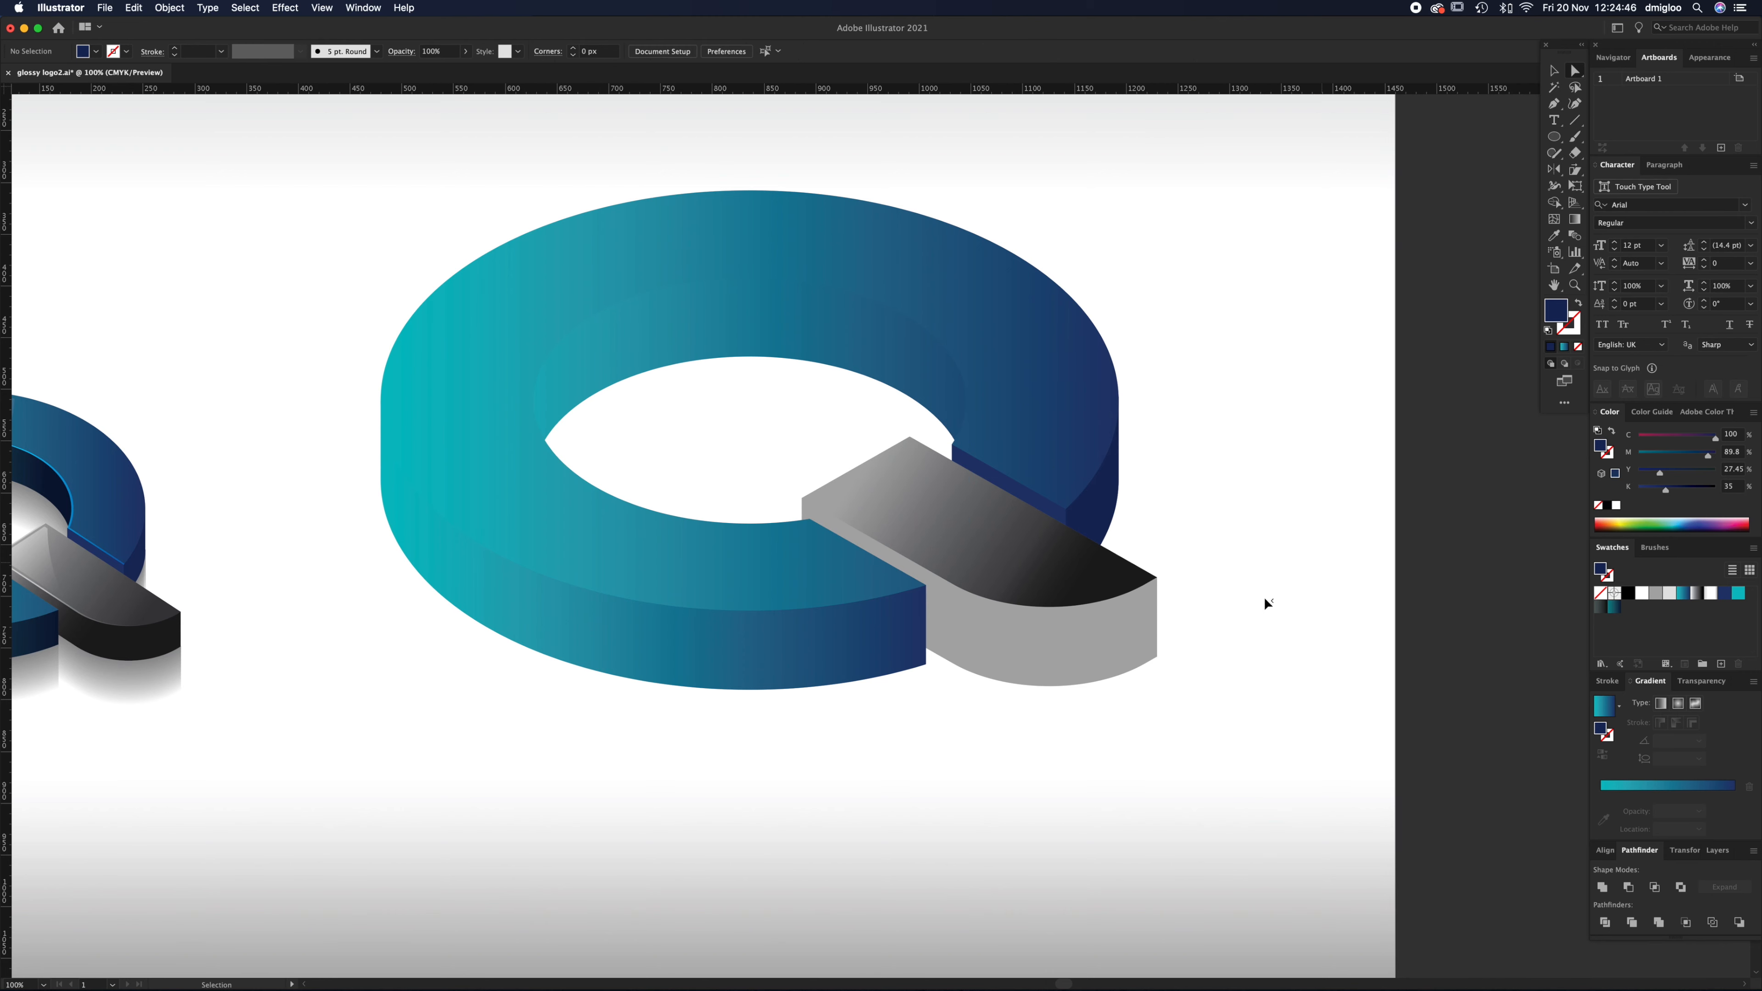
Step: Fill the tail's grey side wall with the grey-to-black gradient sampled from the tail's top face using the Eyedropper
left_click_drag(973, 725, 1302, 752)
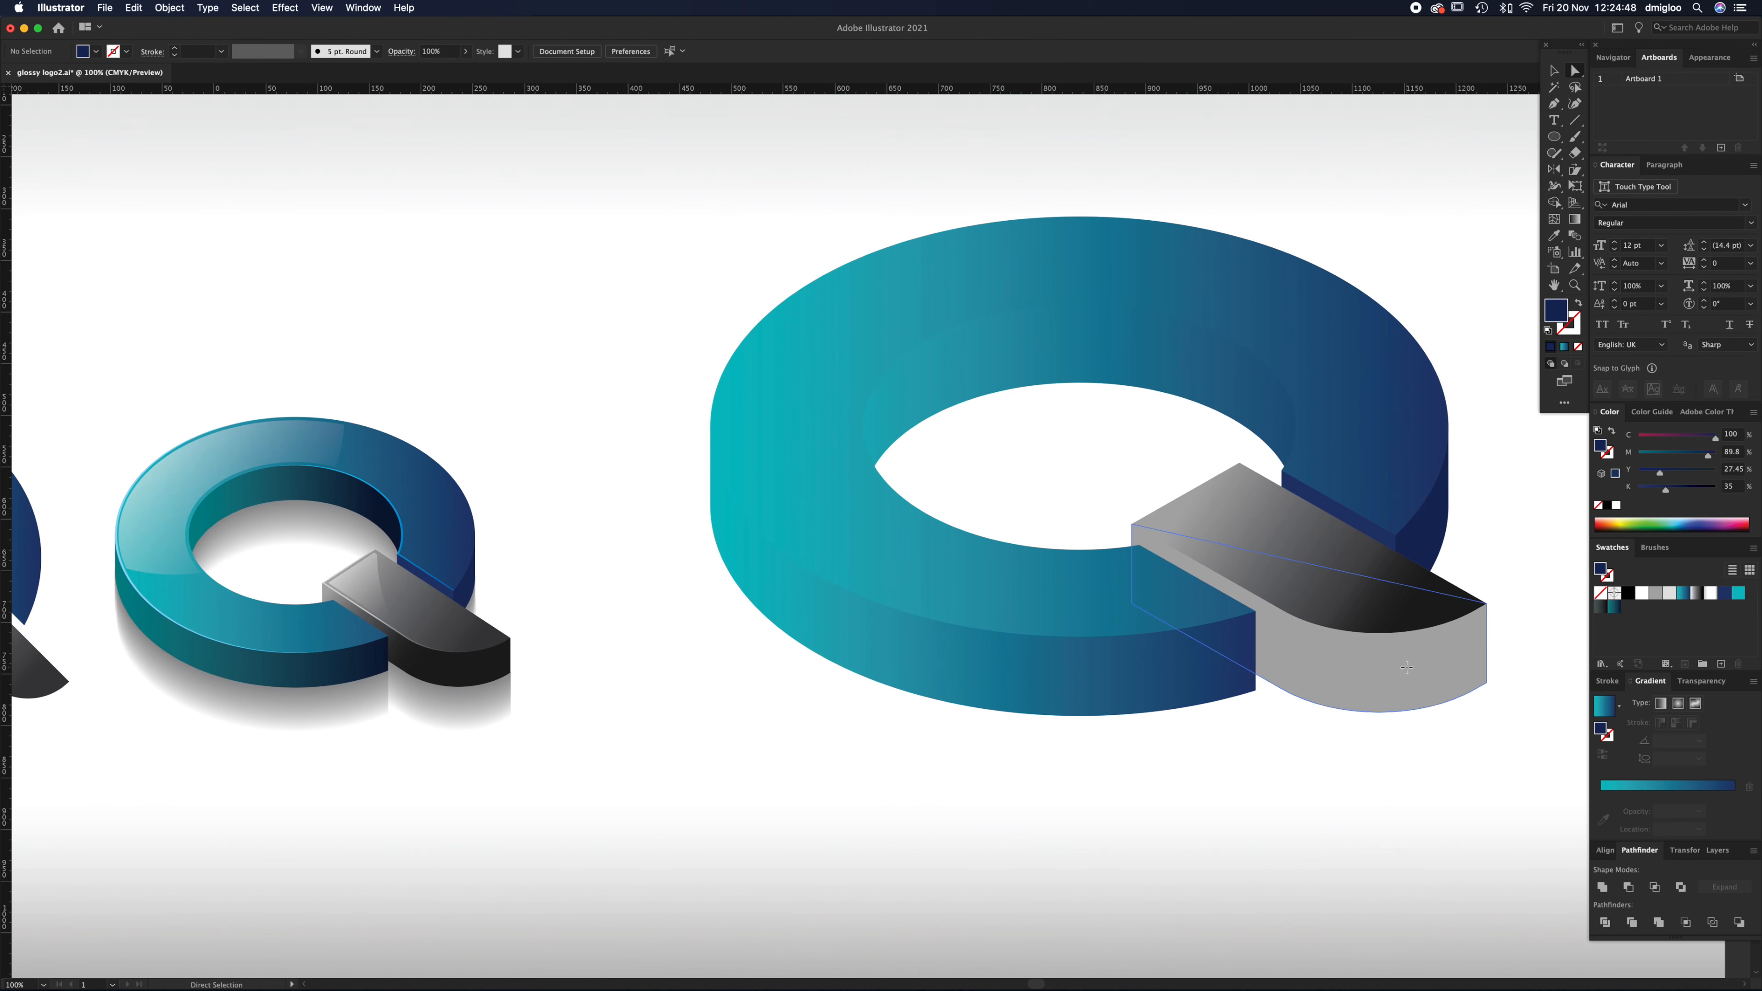
left_click(1408, 671)
key("i")
left_click(1347, 606)
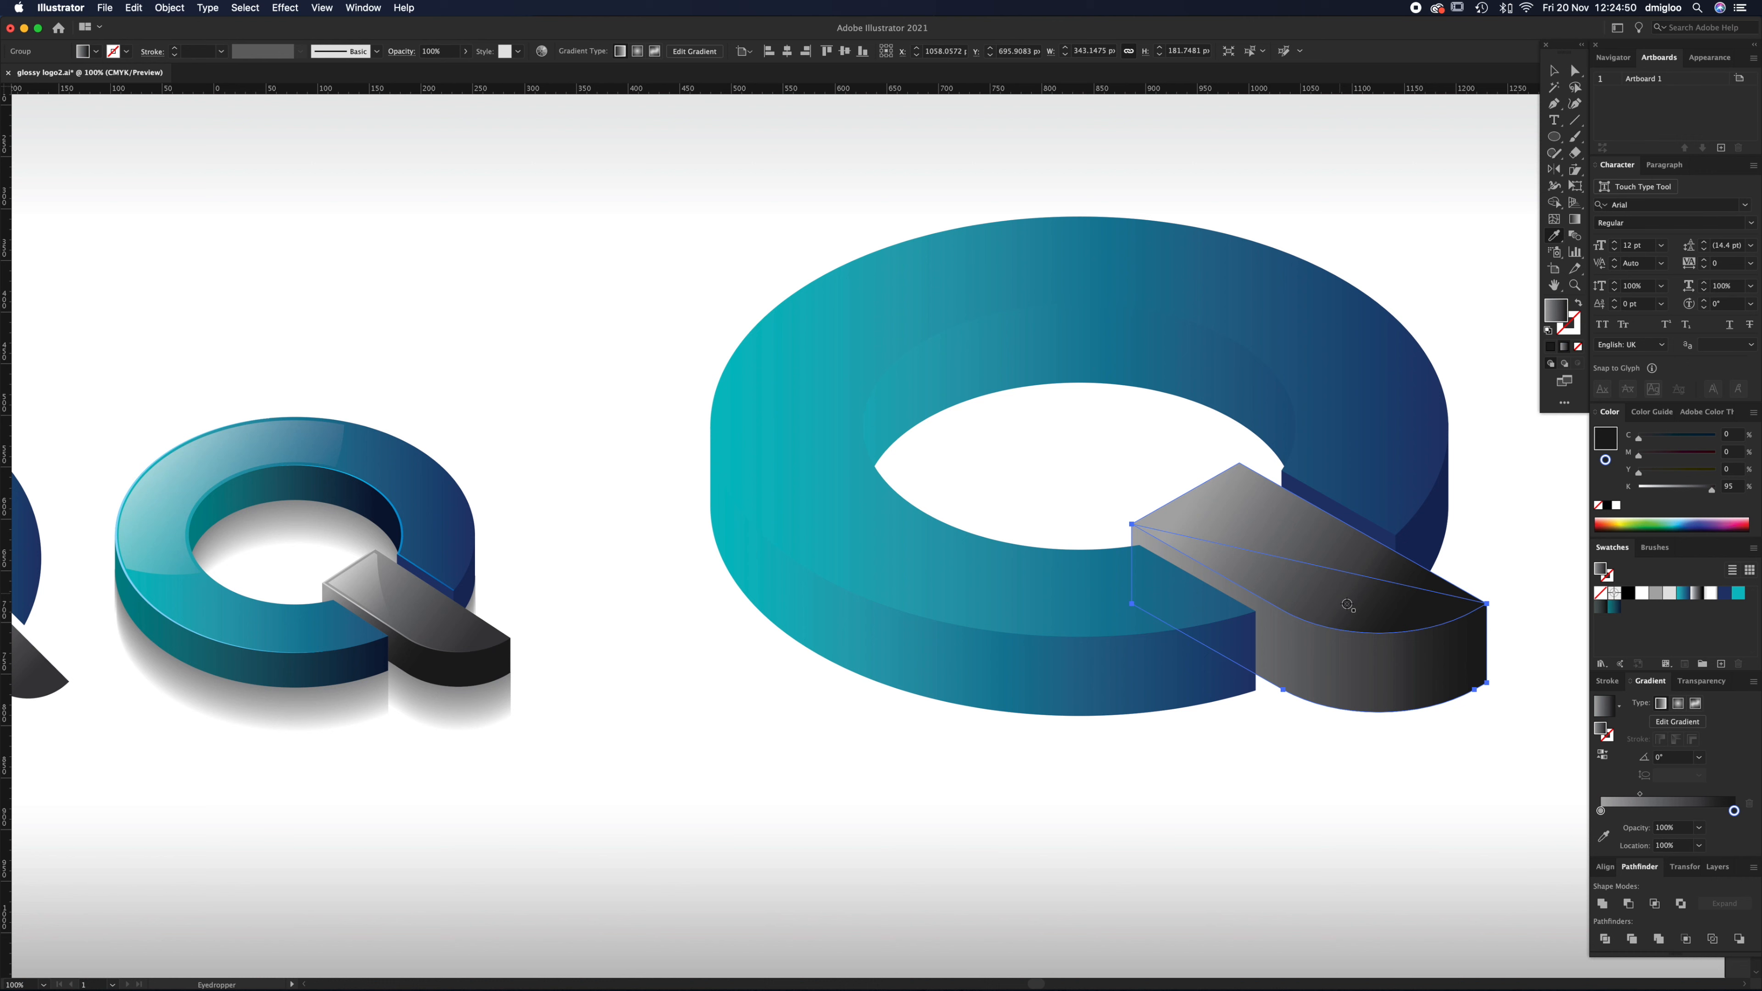
key("a")
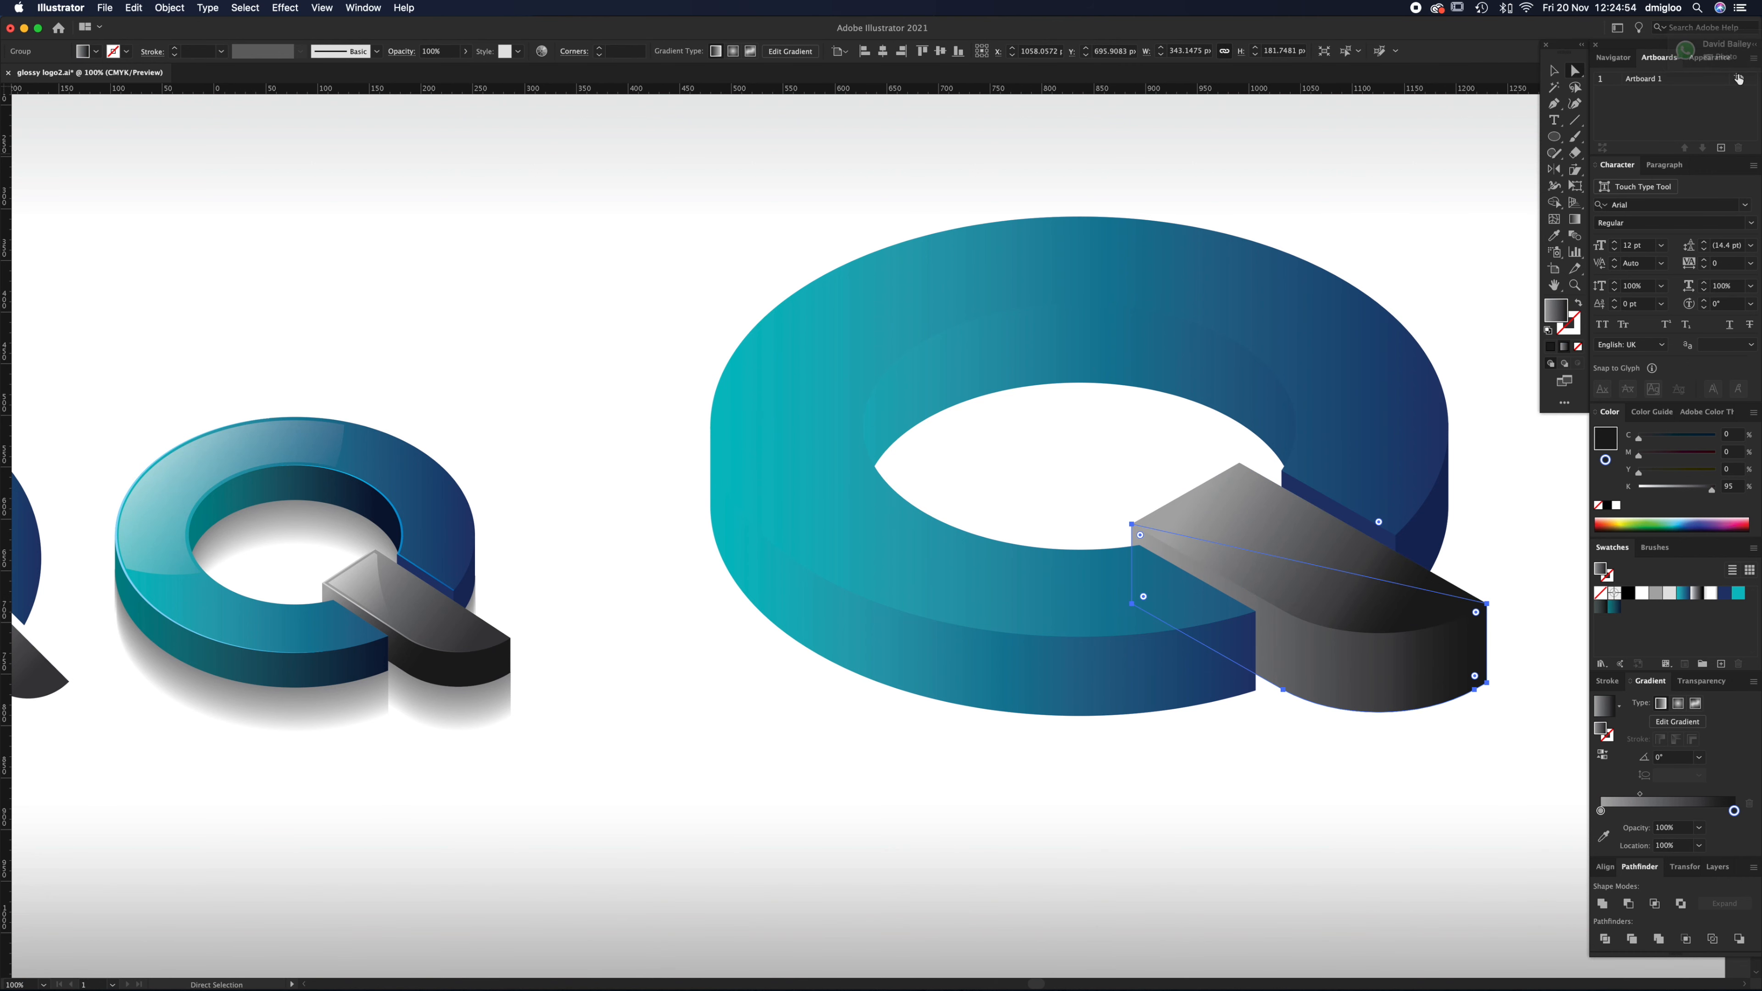
left_click(1068, 817)
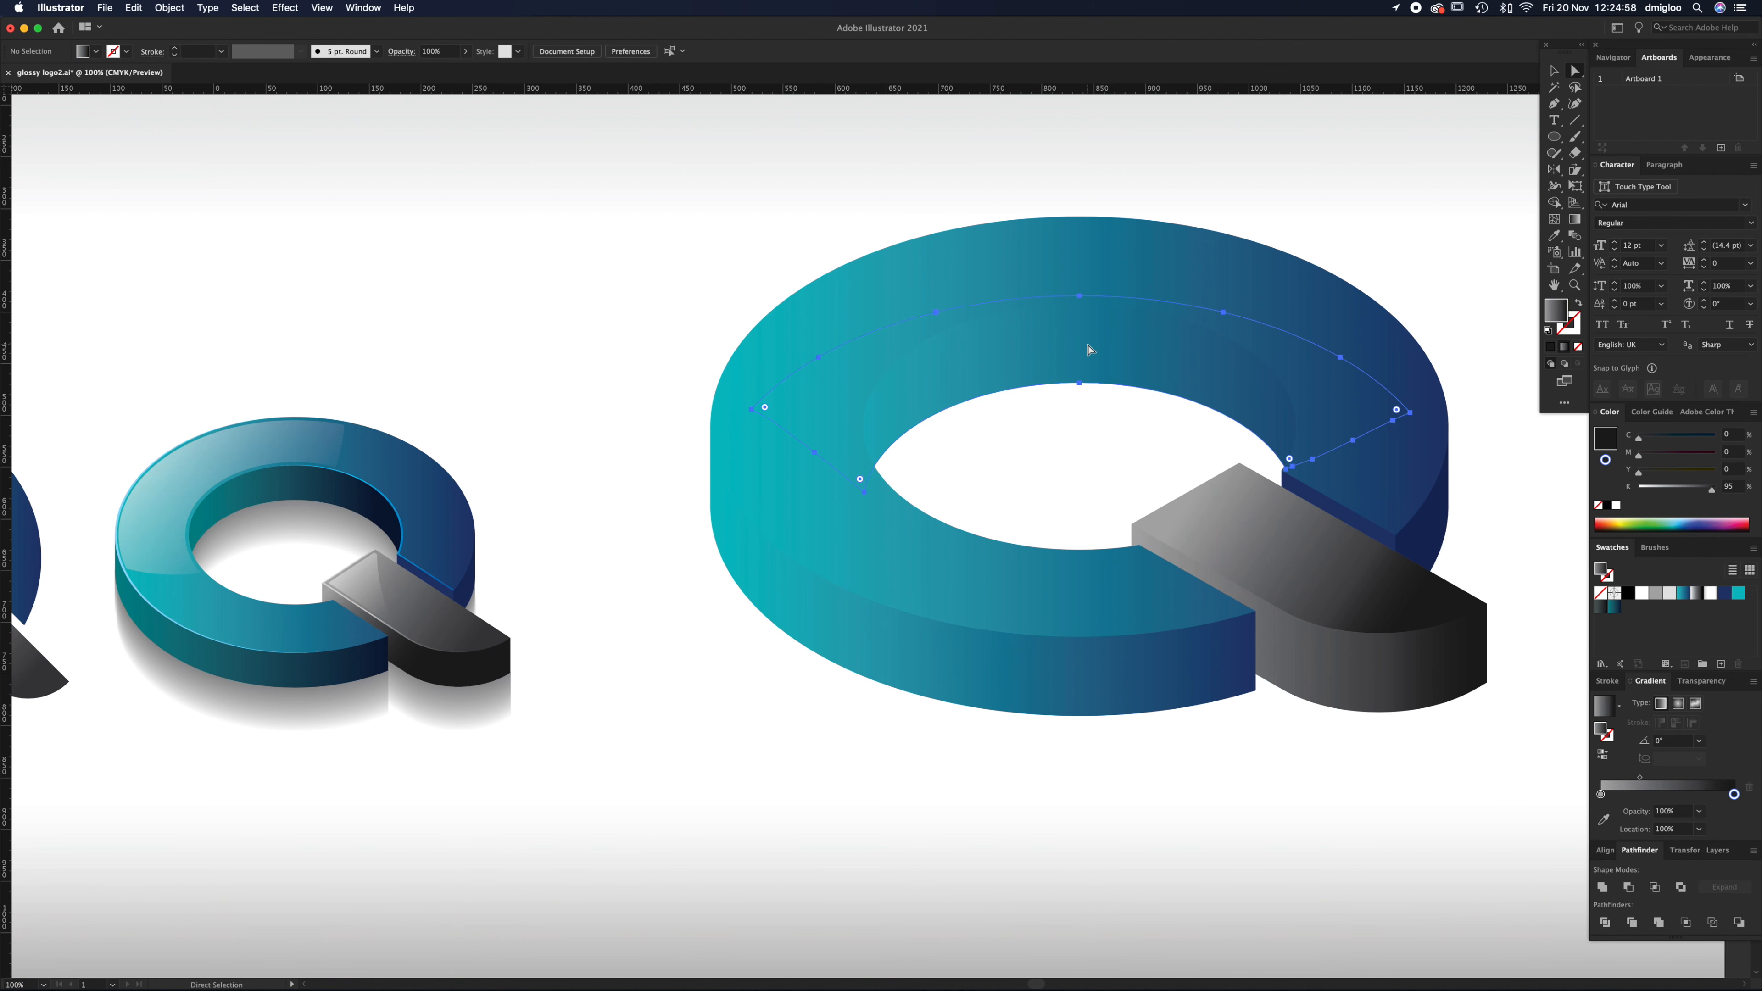
left_click(1020, 680)
left_click(1342, 678, "shift")
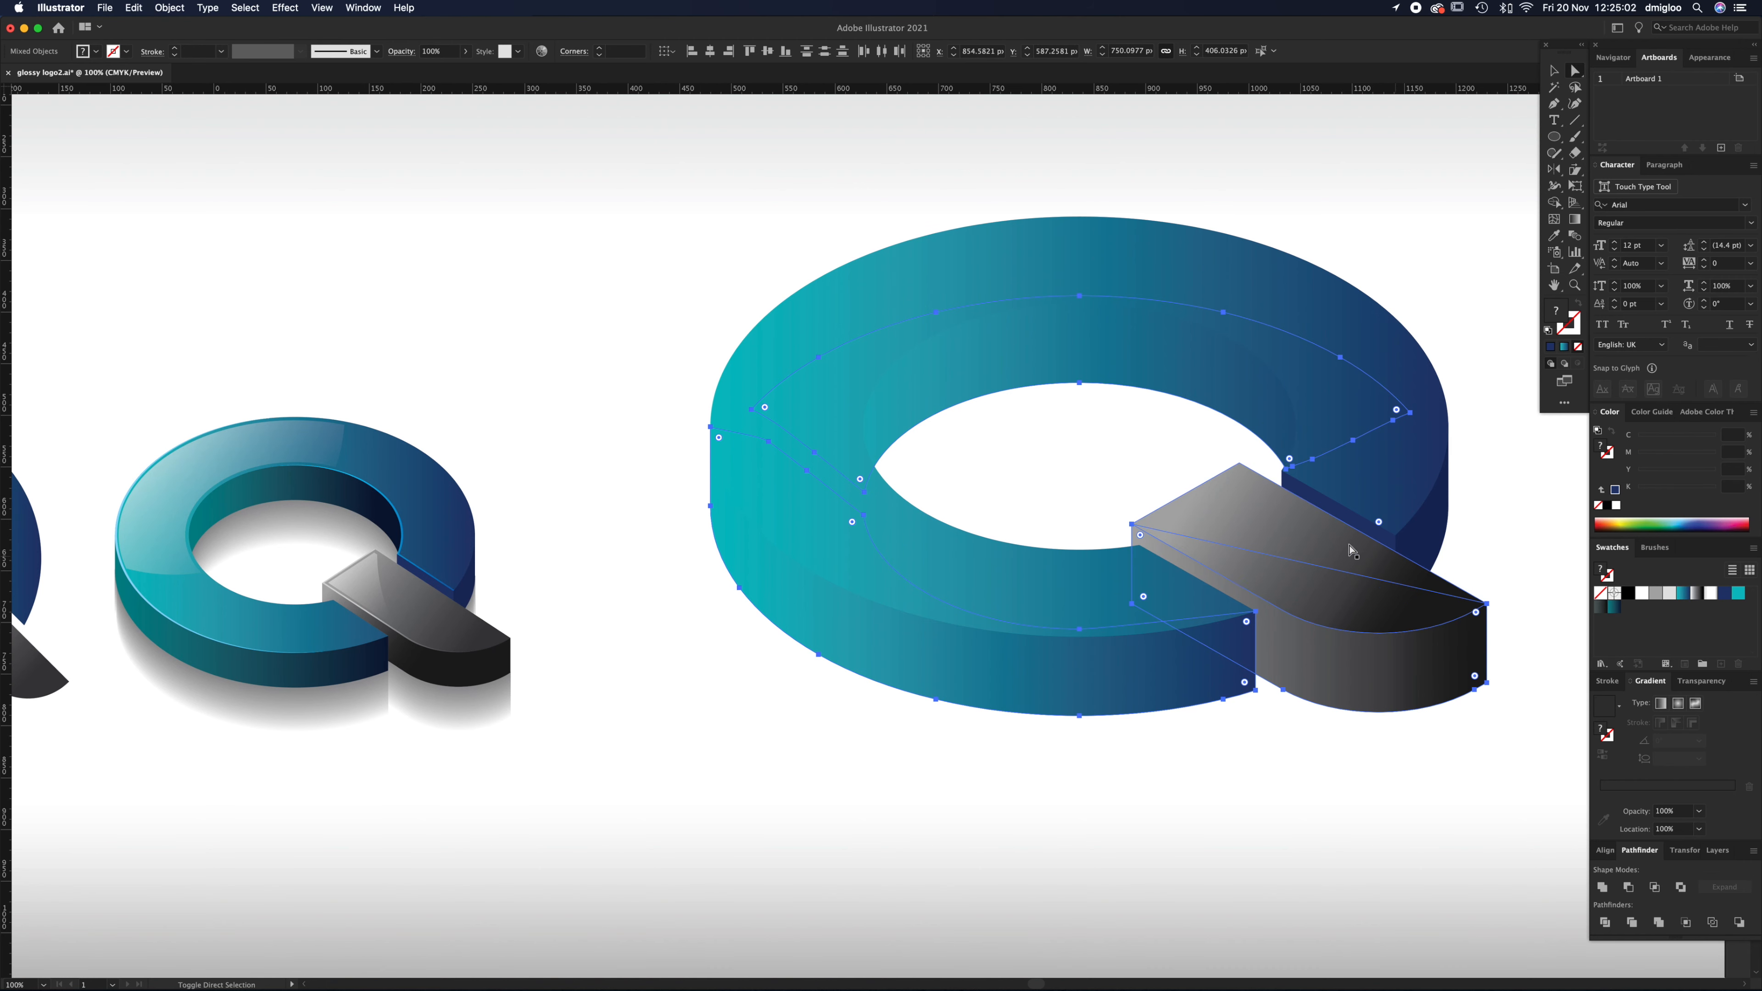
left_click(1231, 437)
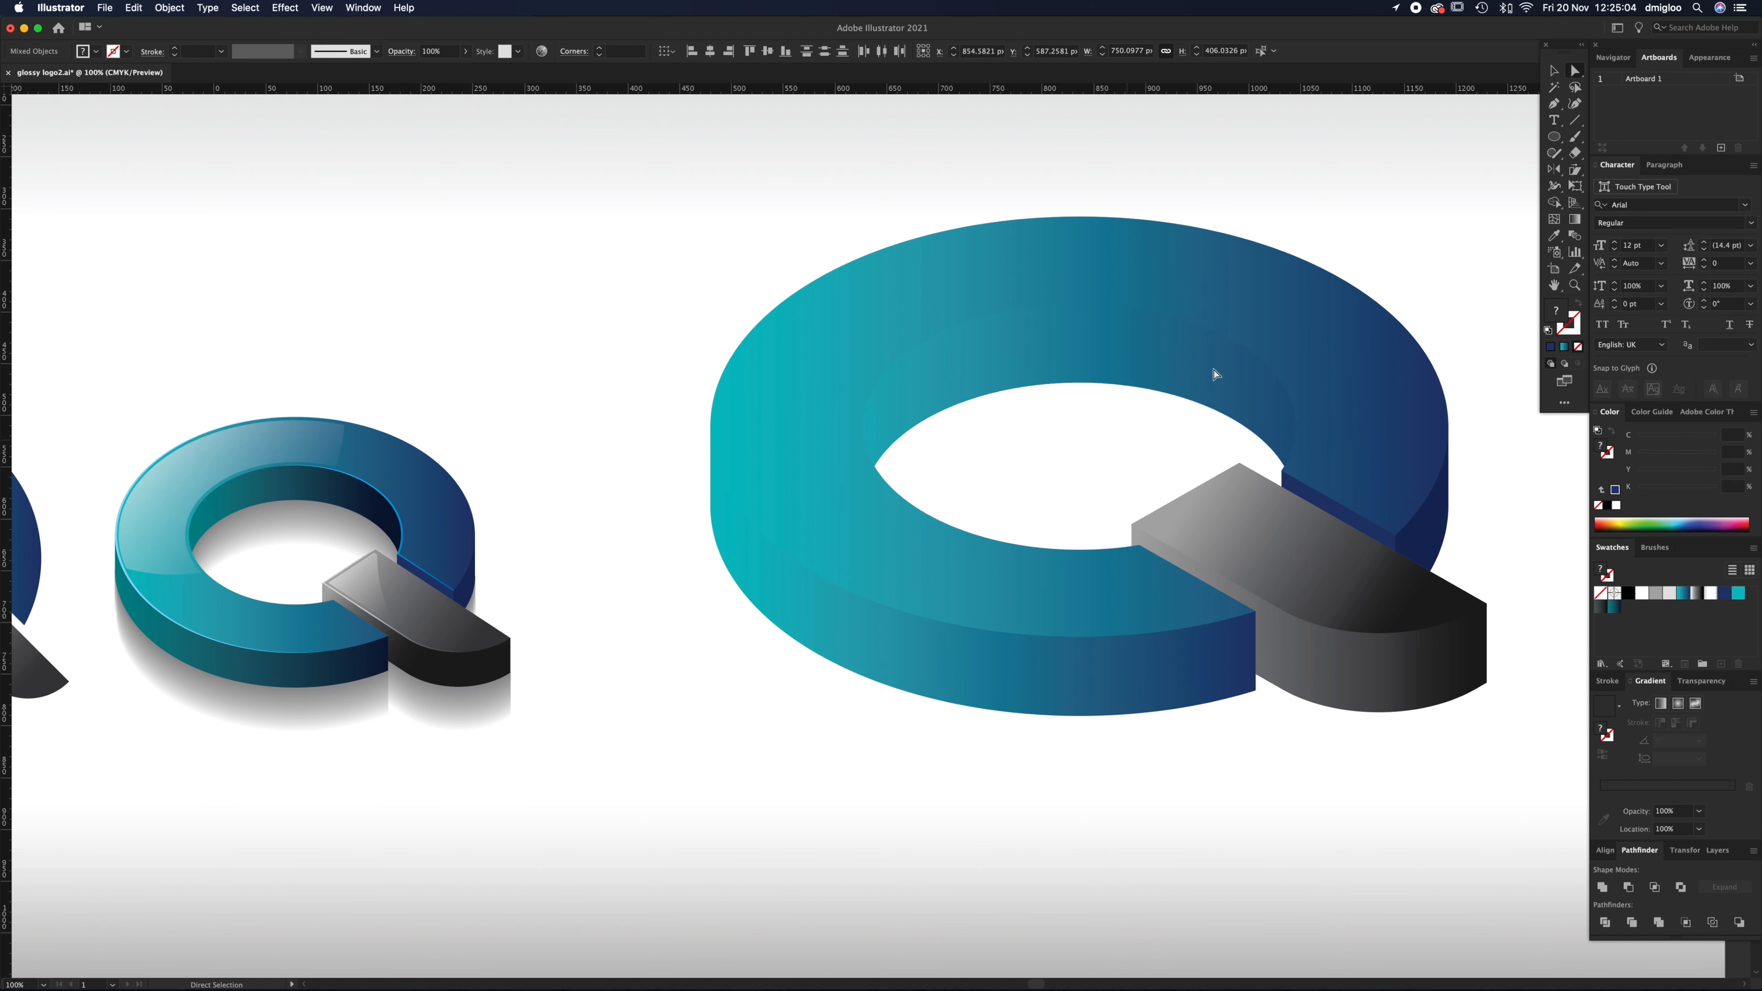
Step: Open Recolor Artwork for the ring's inner wall, the ring's front wall and the tail's side wall together
left_click(1214, 372)
left_click(1127, 680, "shift")
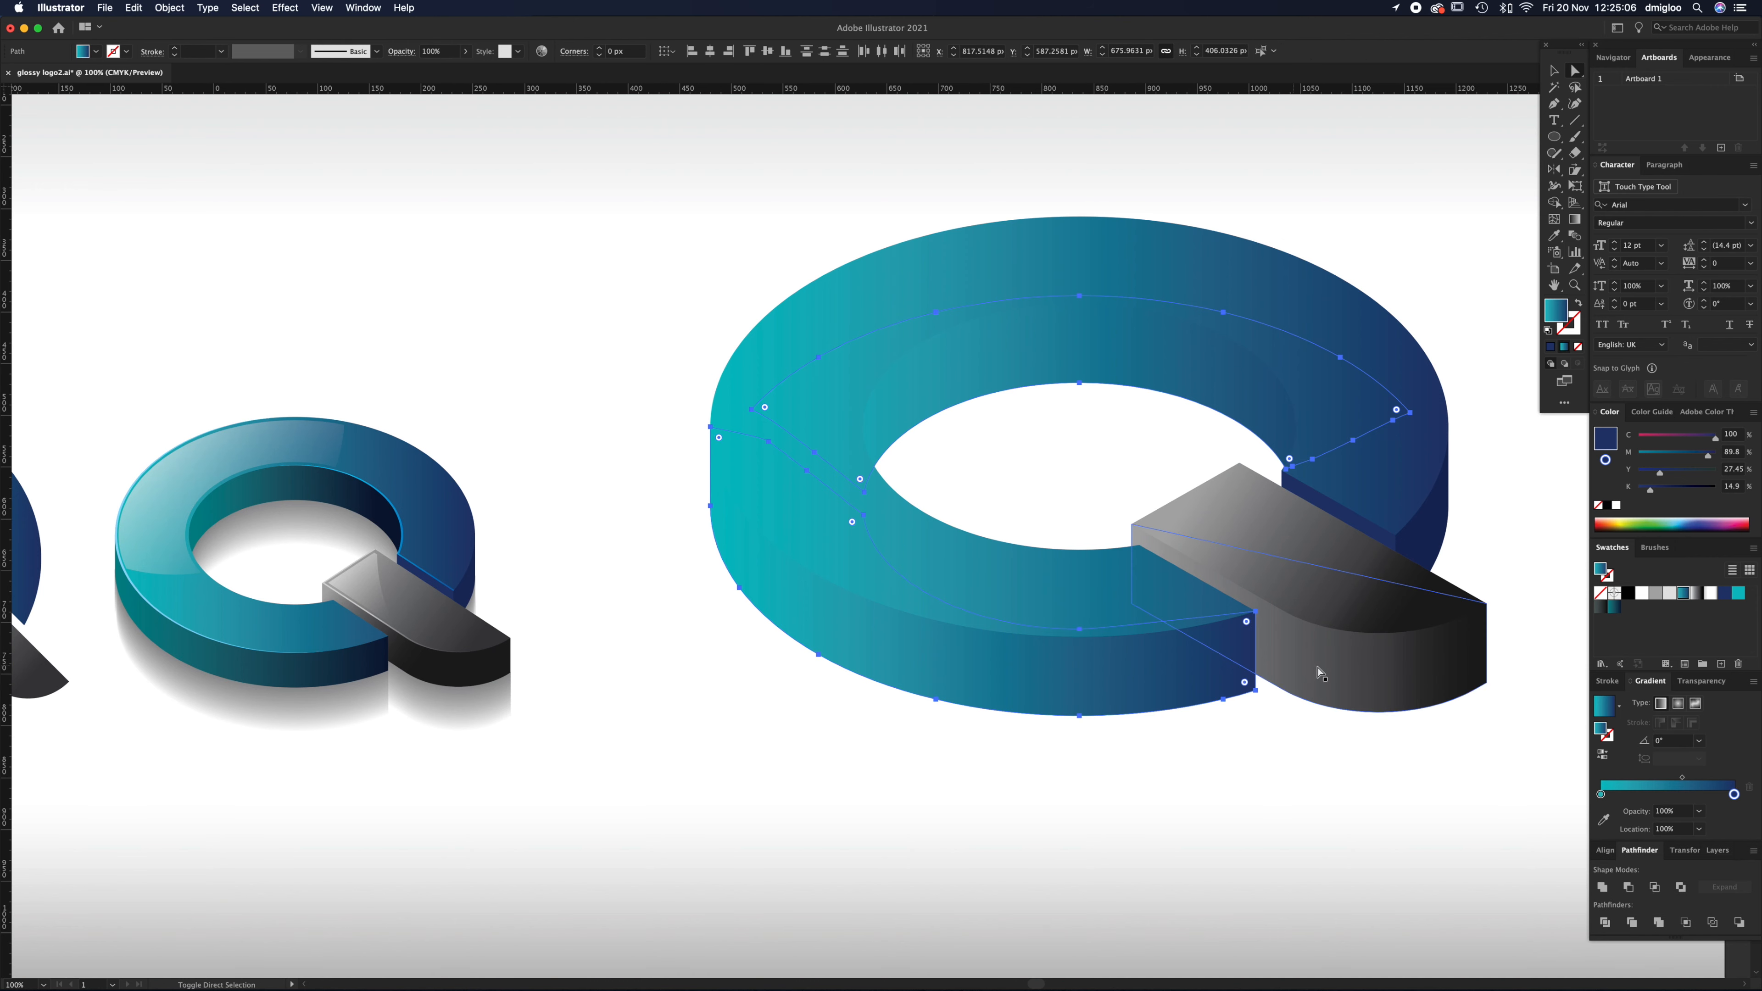
left_click(1323, 674, "shift")
left_click(134, 8)
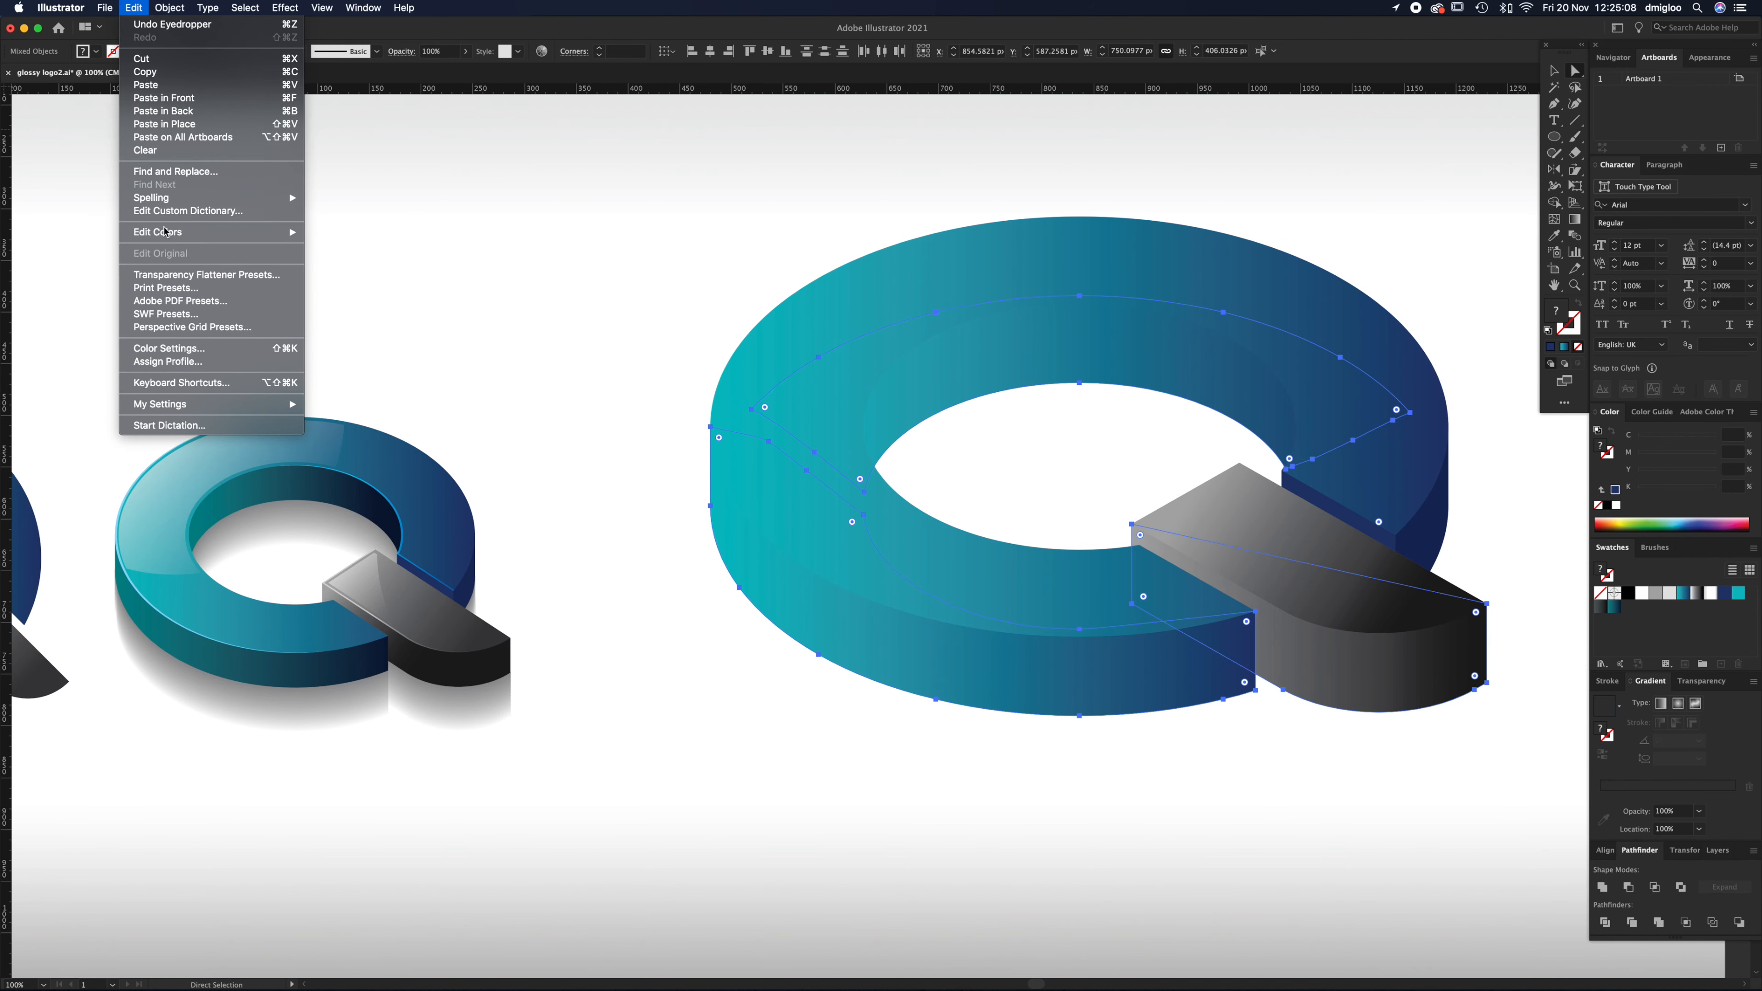
mouse_move(159, 229)
left_click(365, 229)
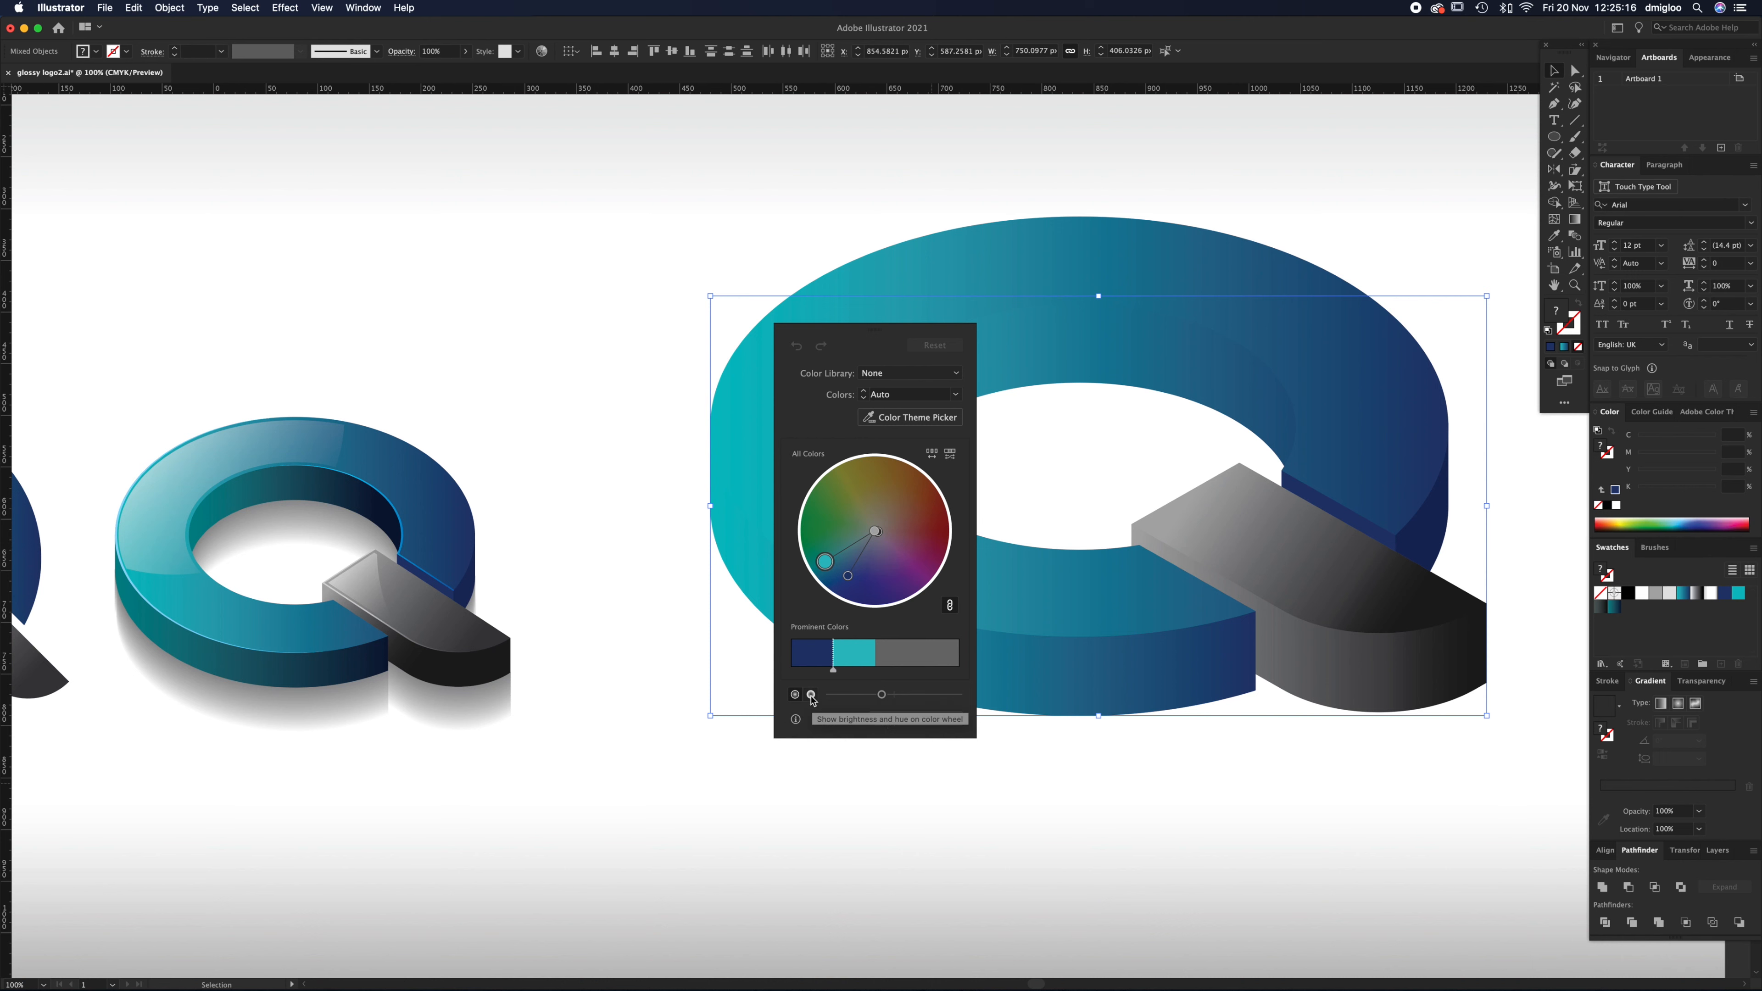
Step: Darken the selected walls by lowering their brightness and slightly raise their saturation in Recolor Artwork
left_click_drag(882, 694, 856, 696)
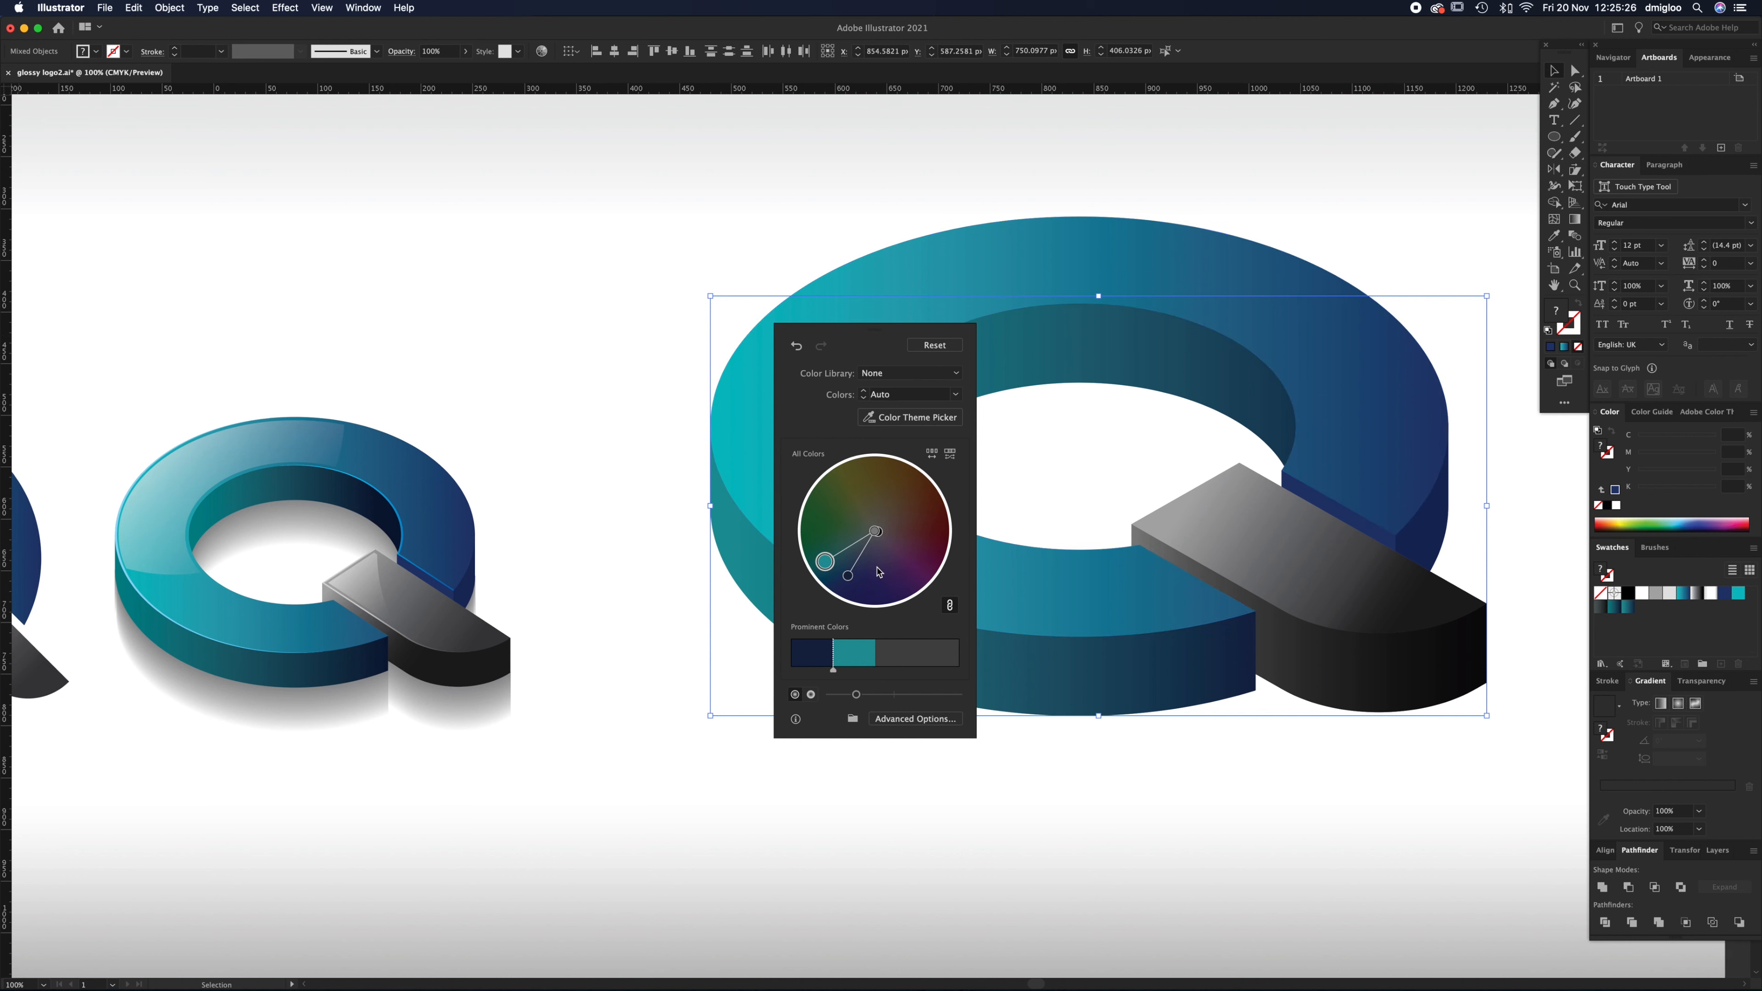
left_click_drag(856, 696, 865, 698)
left_click(812, 695)
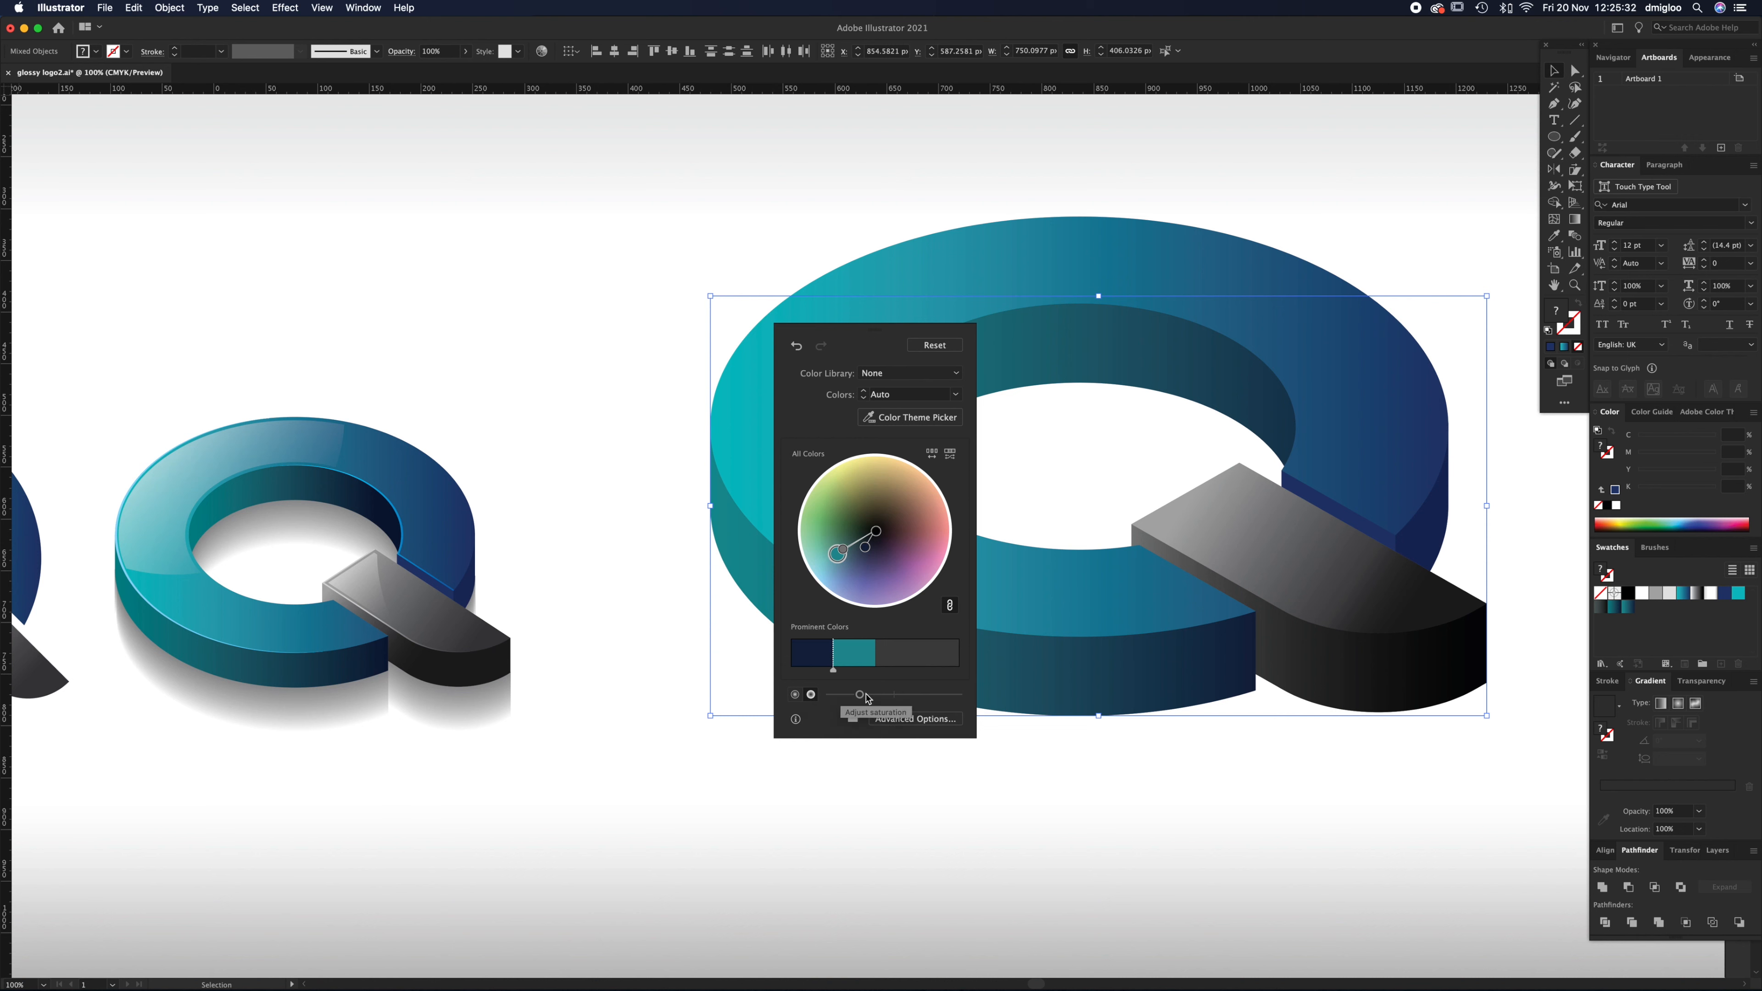
left_click_drag(852, 696, 891, 697)
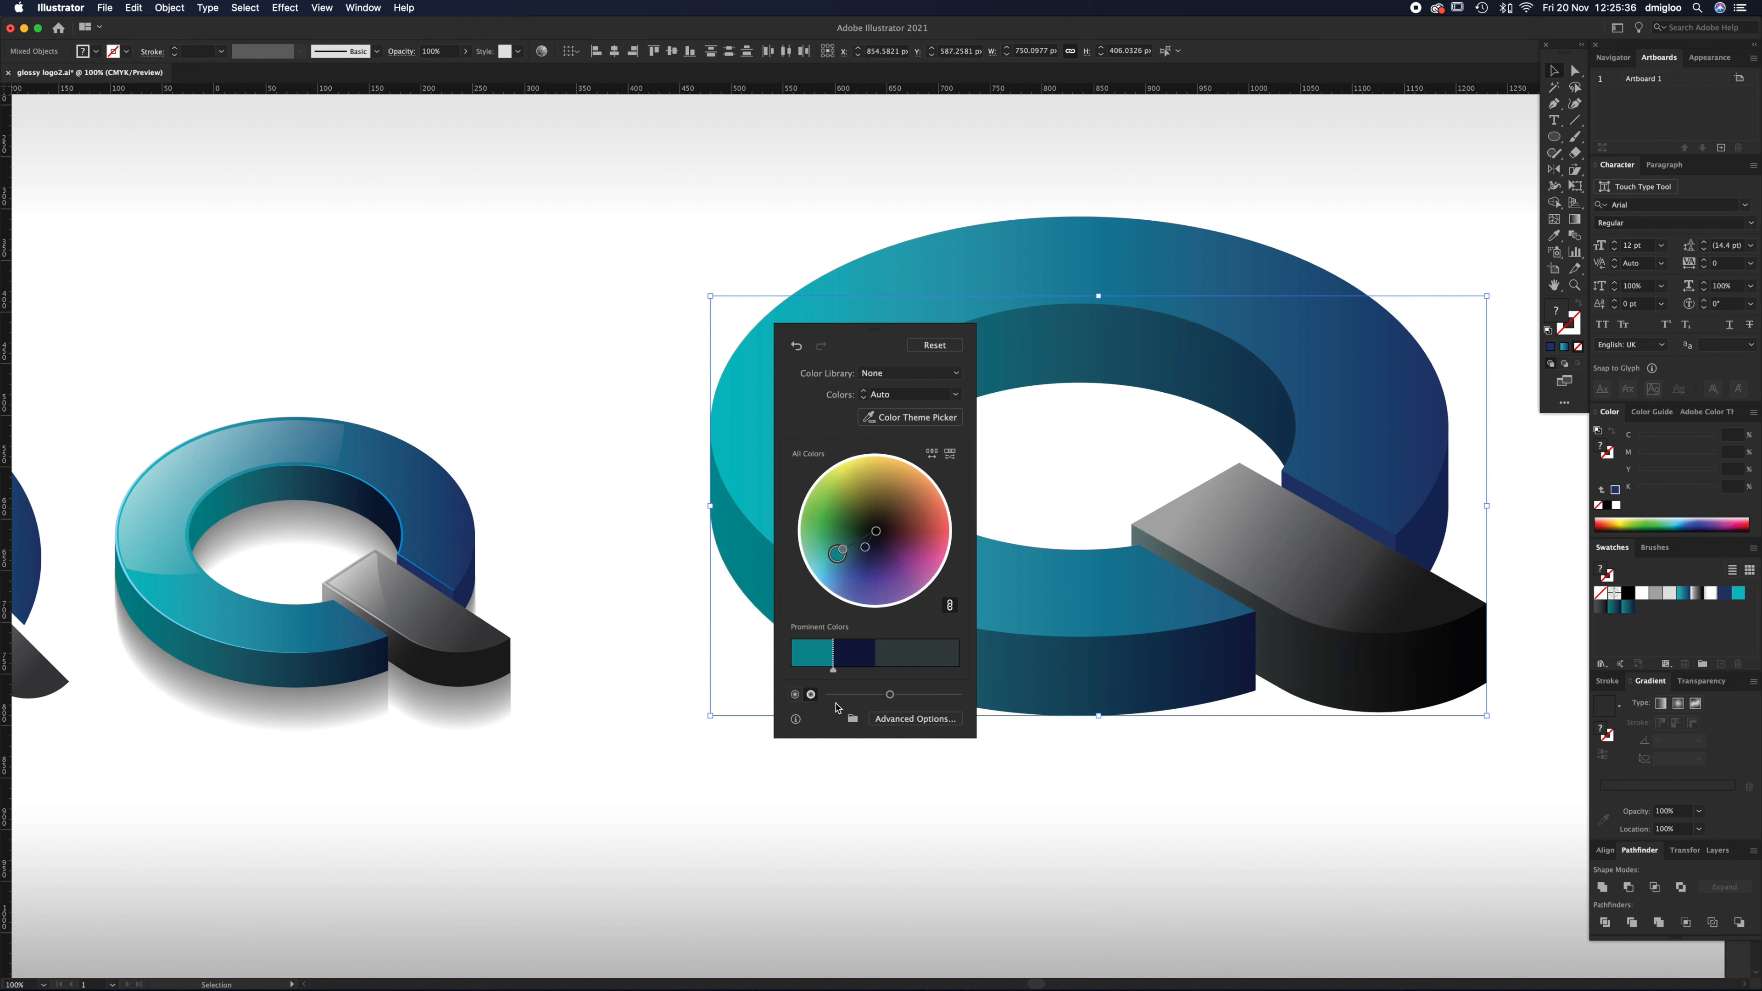
left_click(794, 695)
left_click_drag(847, 693, 846, 692)
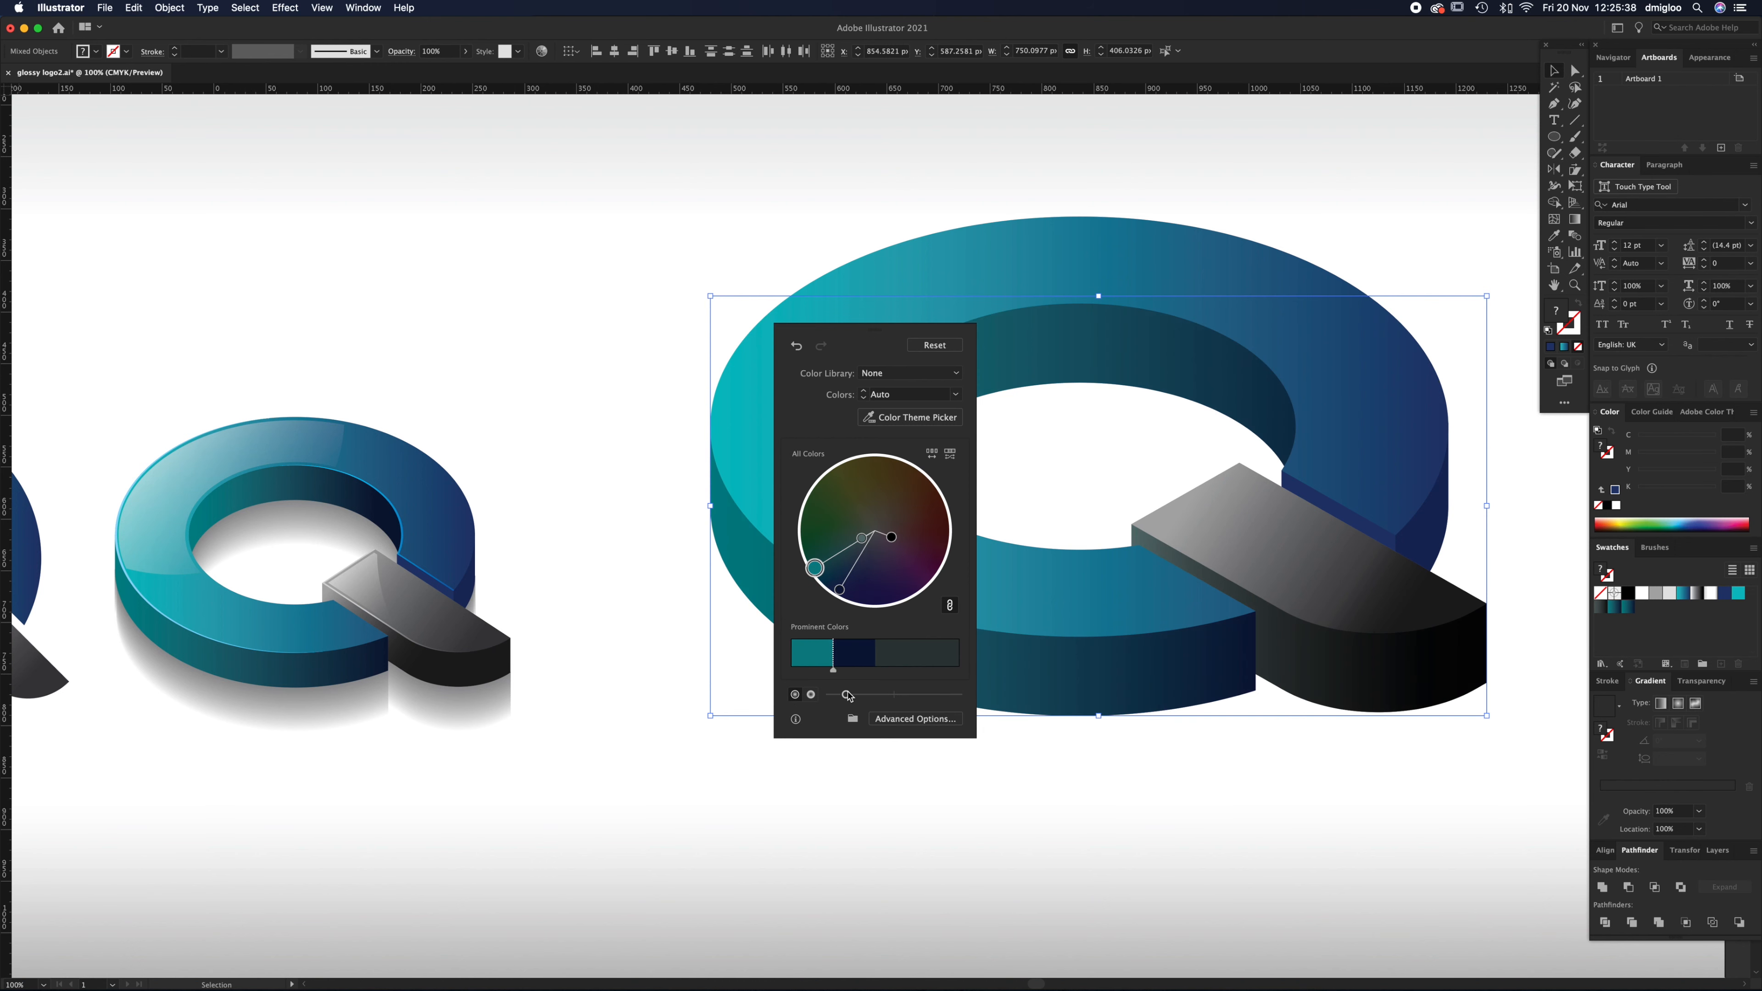
left_click(791, 227)
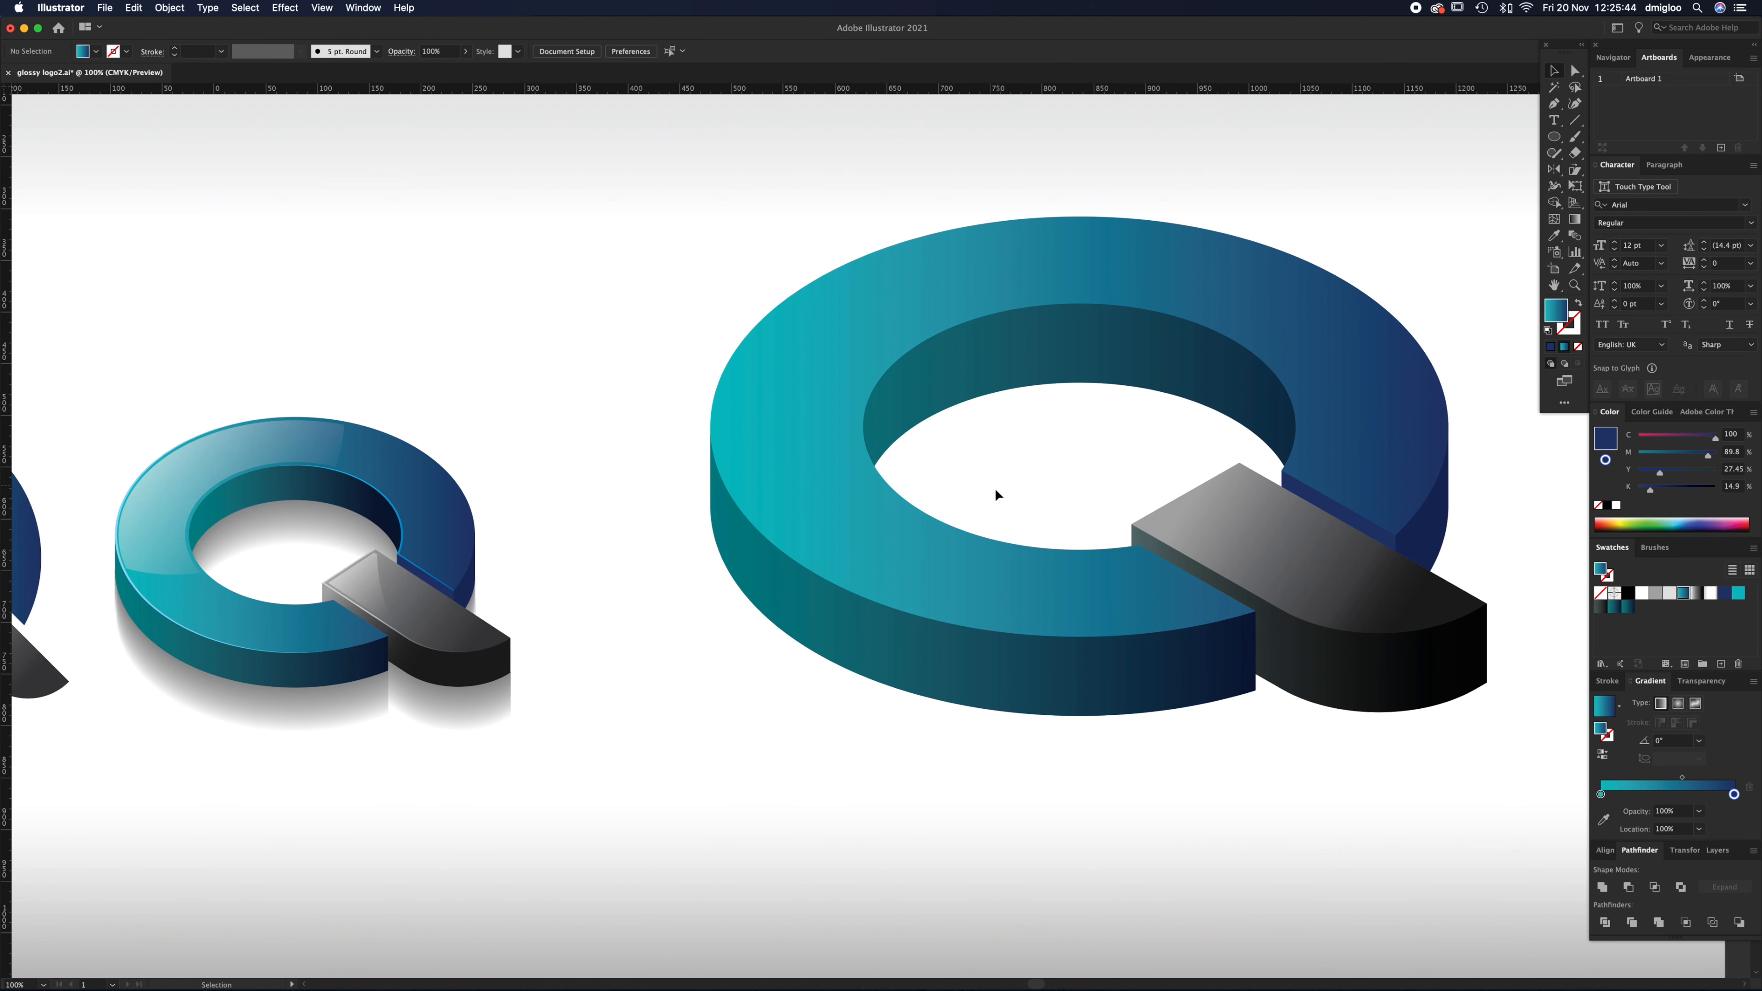
Step: Examine the thin highlight edges and reflections on the finished reference Q up close
key("z")
left_click(253, 559)
key("a")
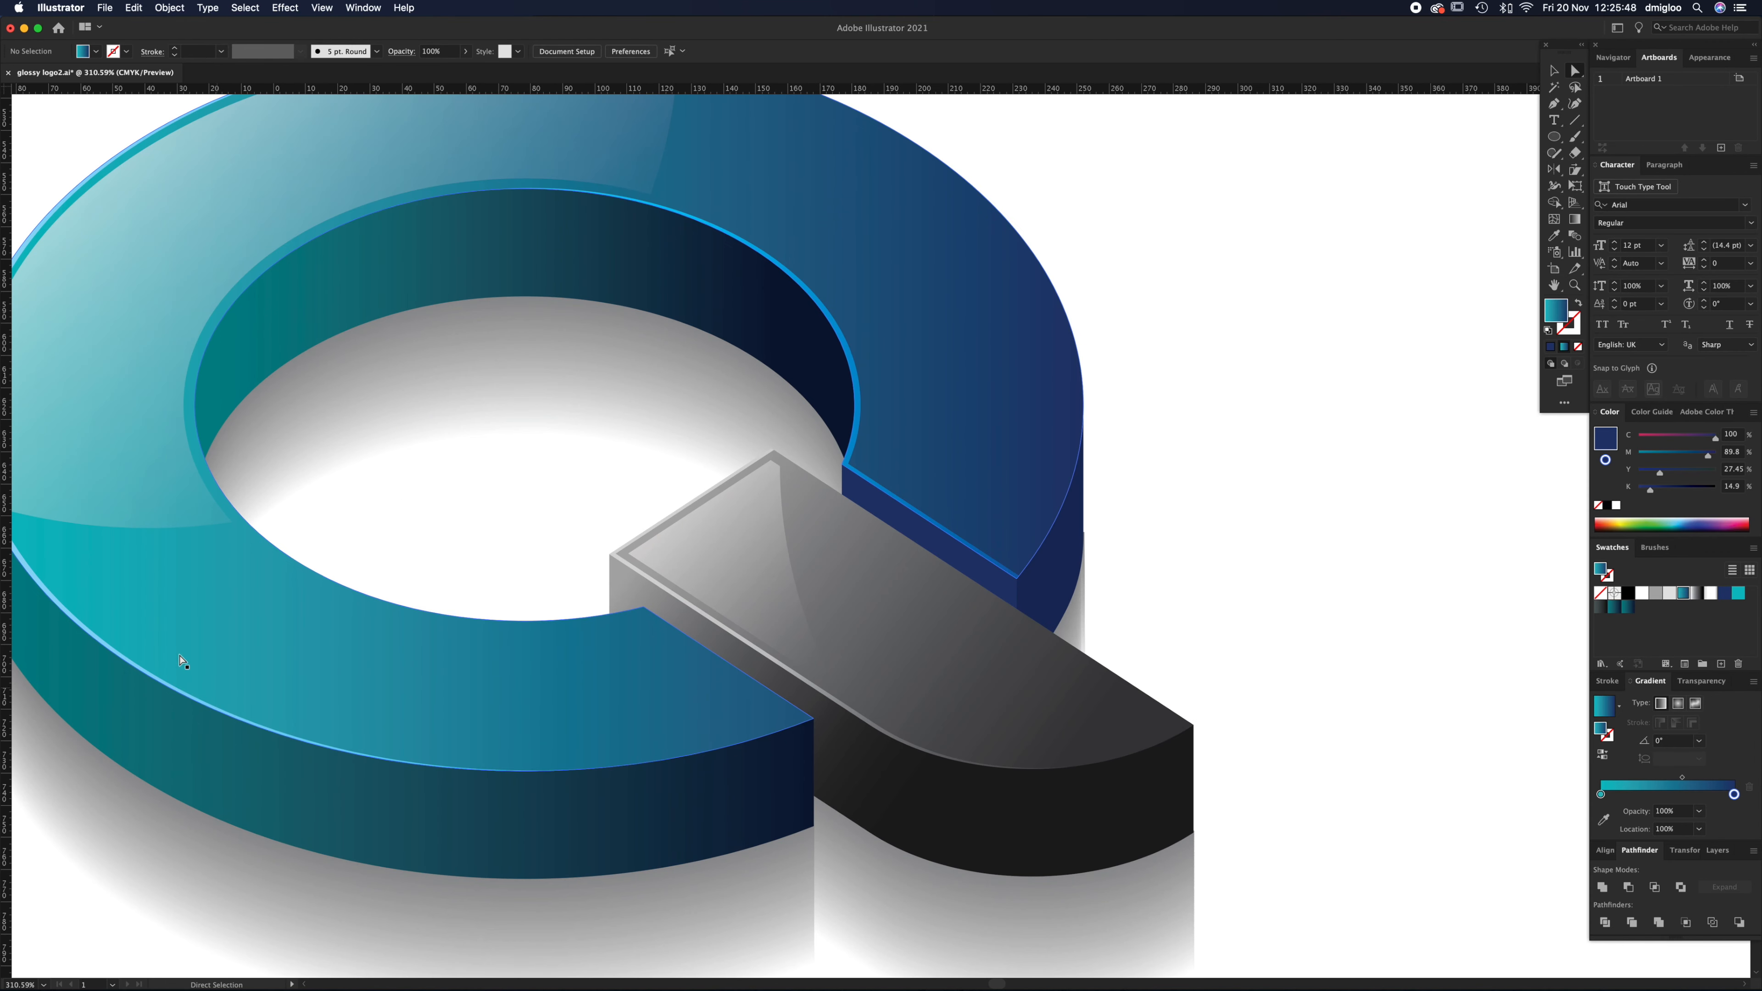
key("z")
left_click(1227, 497, "alt")
left_click(1224, 513, "alt")
left_click(1200, 533, "alt")
left_click(1201, 545, "alt")
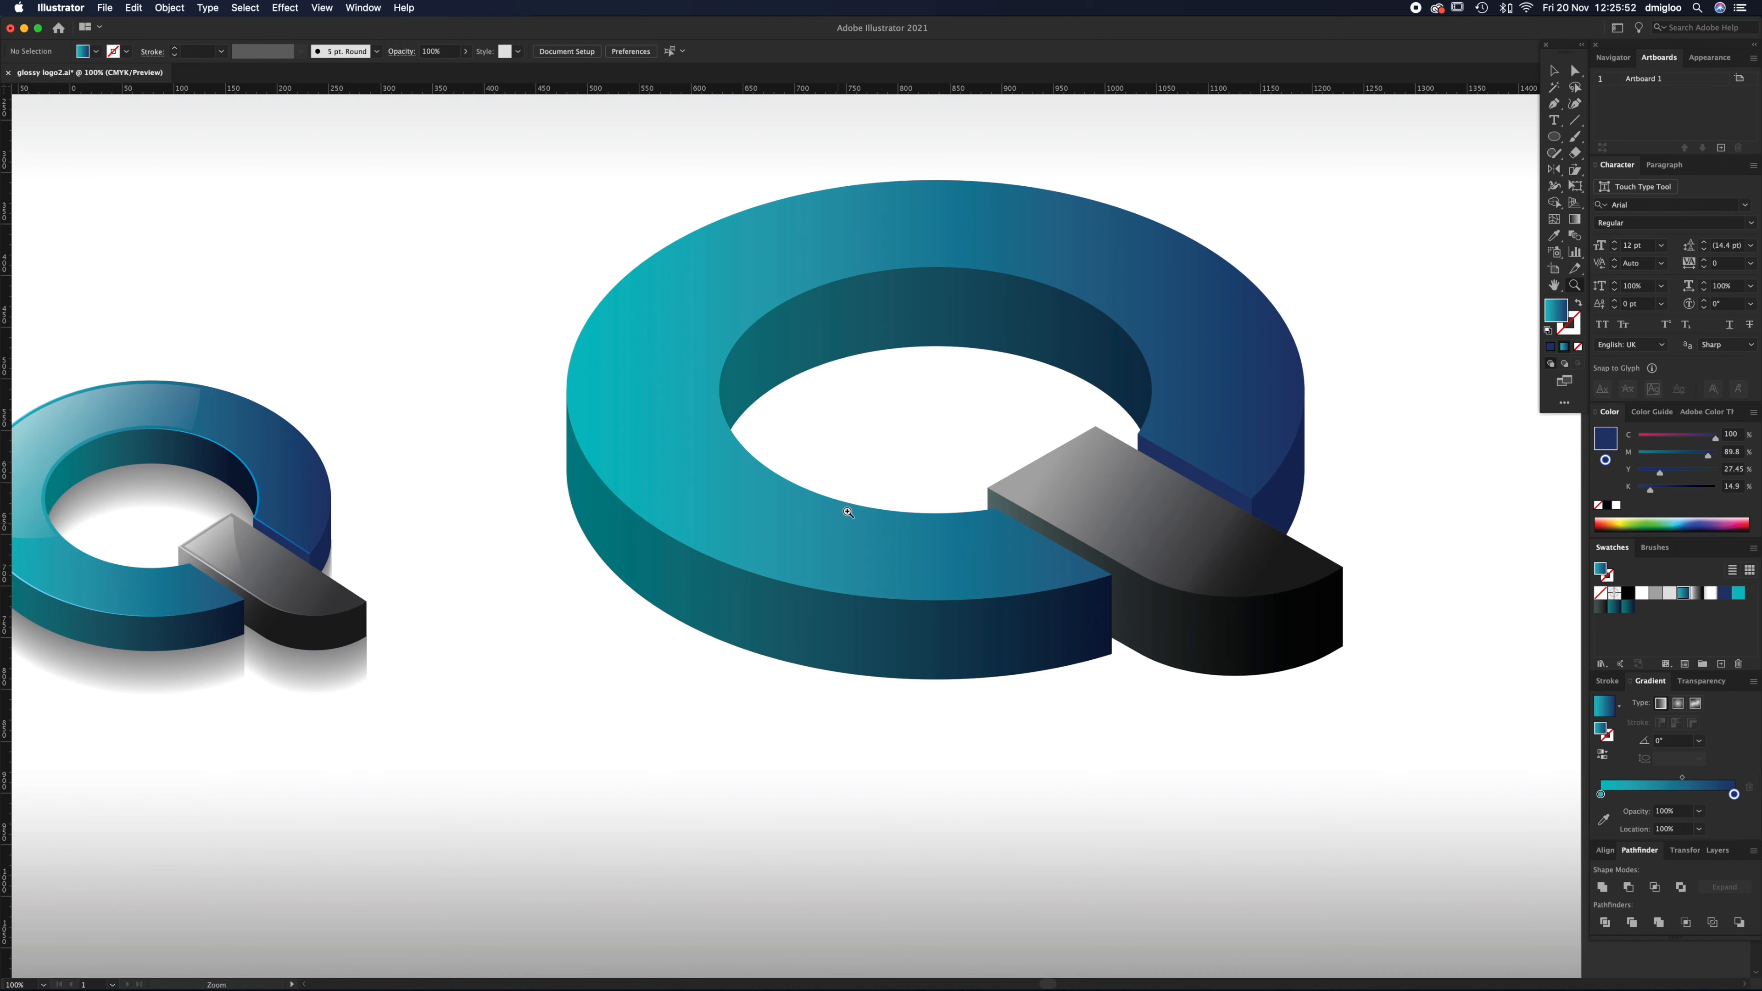
Step: Duplicate the top faces of the ring and tail in front of the originals and fill the copies with black
key("a")
left_click(920, 620)
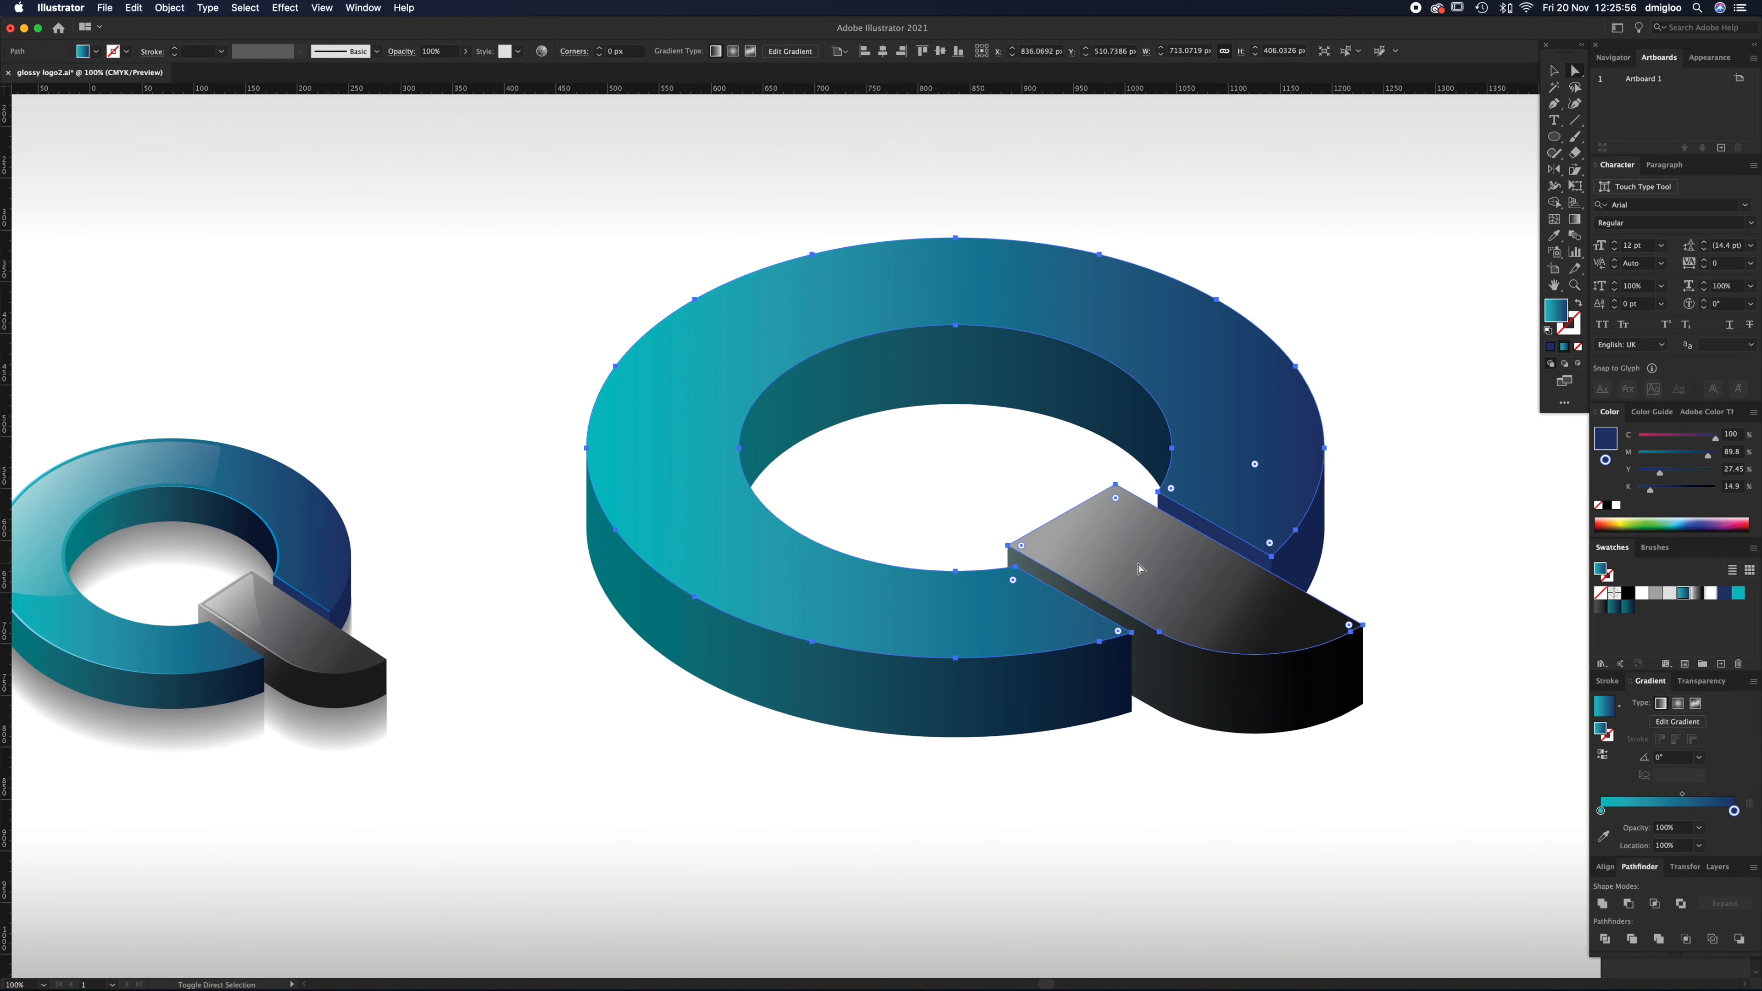
key("v")
left_click(1126, 572)
key("a")
left_click(1627, 594)
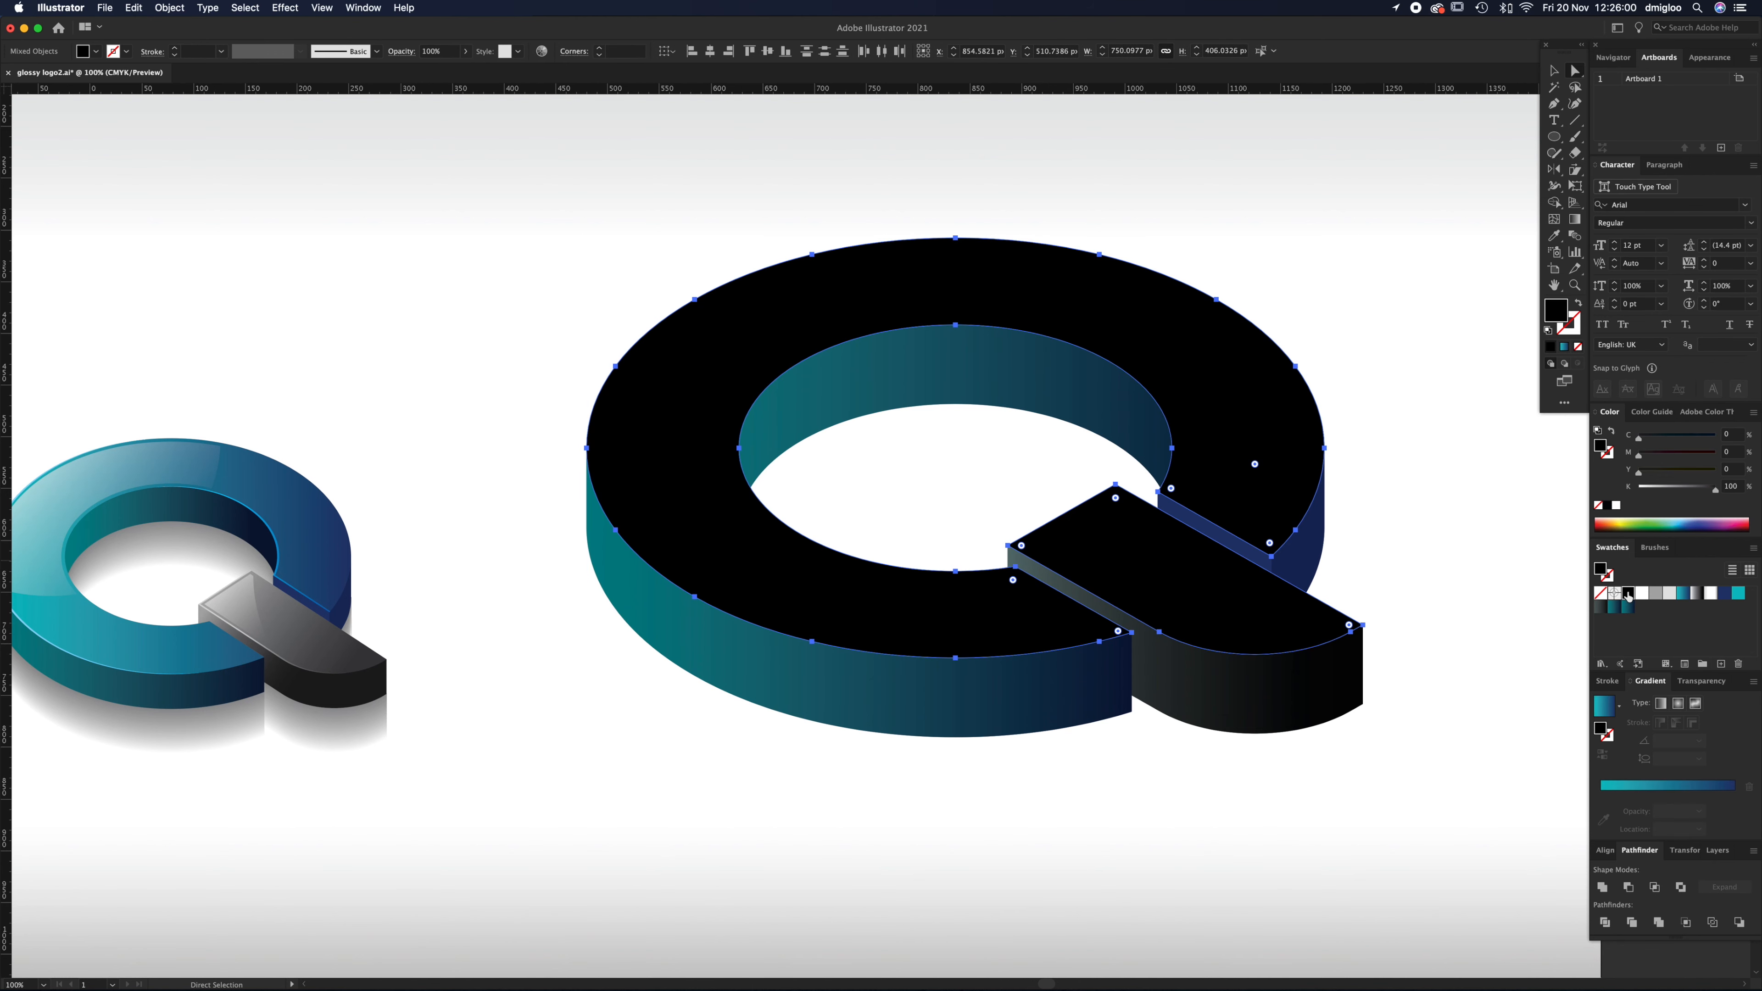
Step: Duplicate the black ring and tail faces in front and fill the new copies with the mid-grey swatch
key("v")
key("a")
left_click(1655, 593)
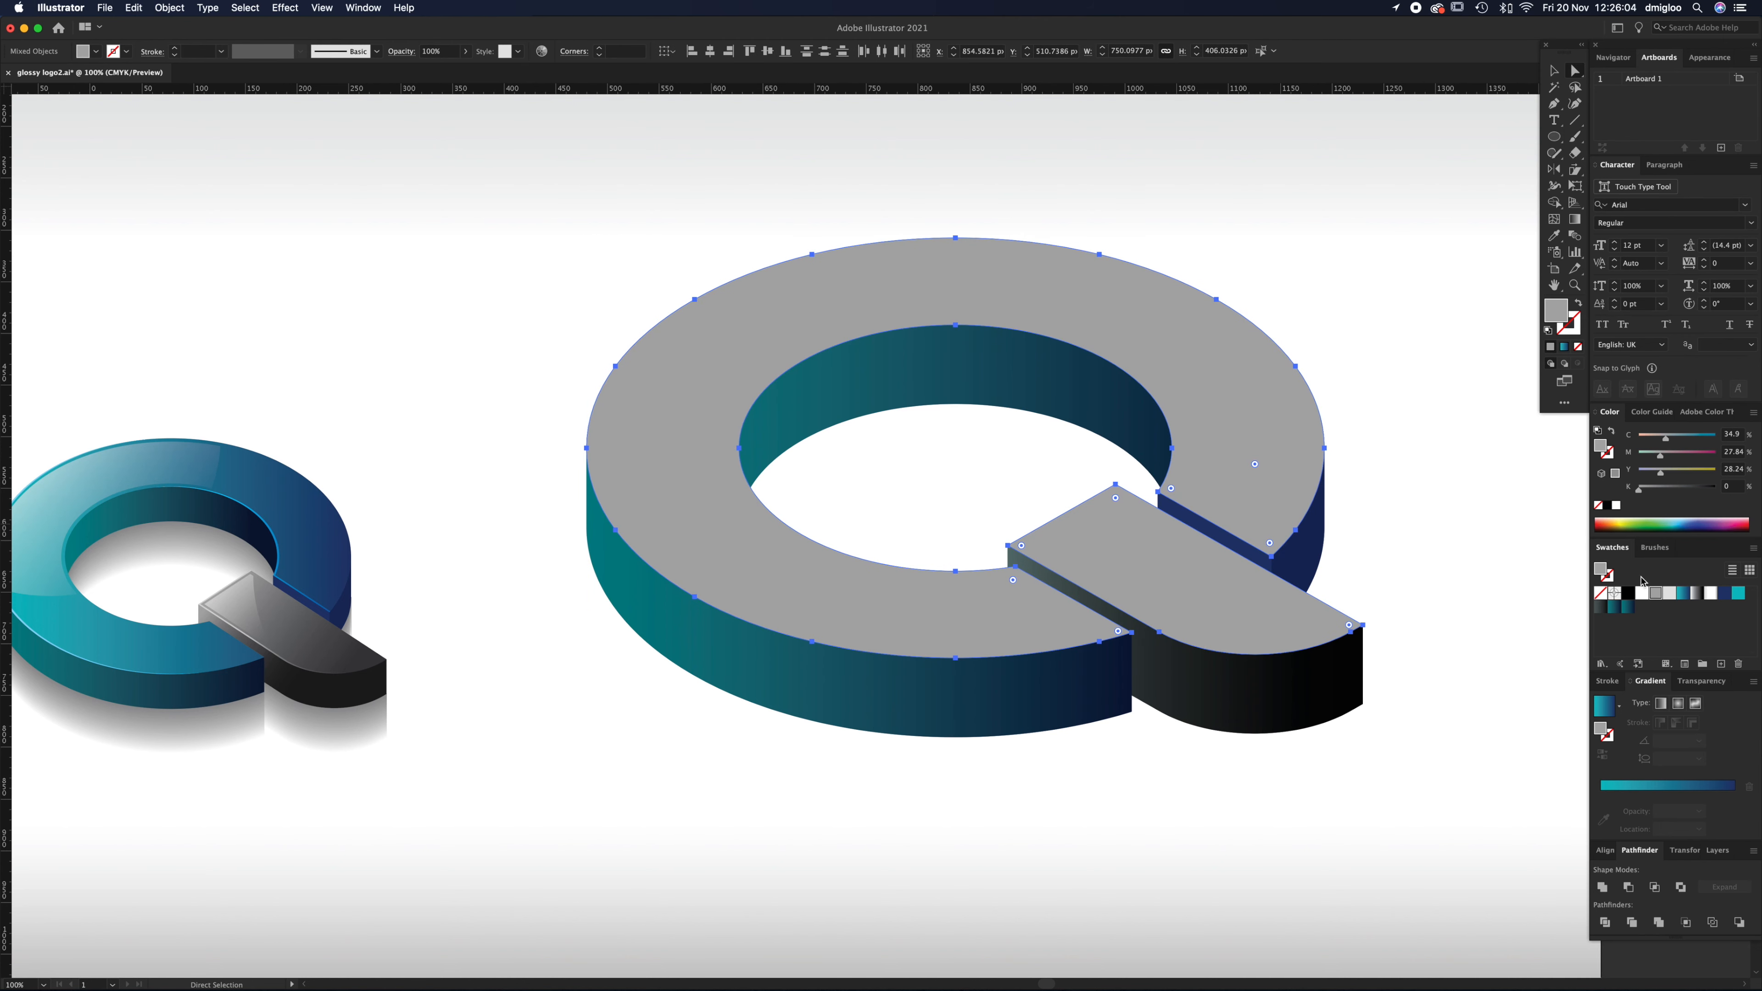
Step: Nudge the grey ring and tail copies about 5 px right of the black ones, keeping their original height
key("Up")
key("Up")
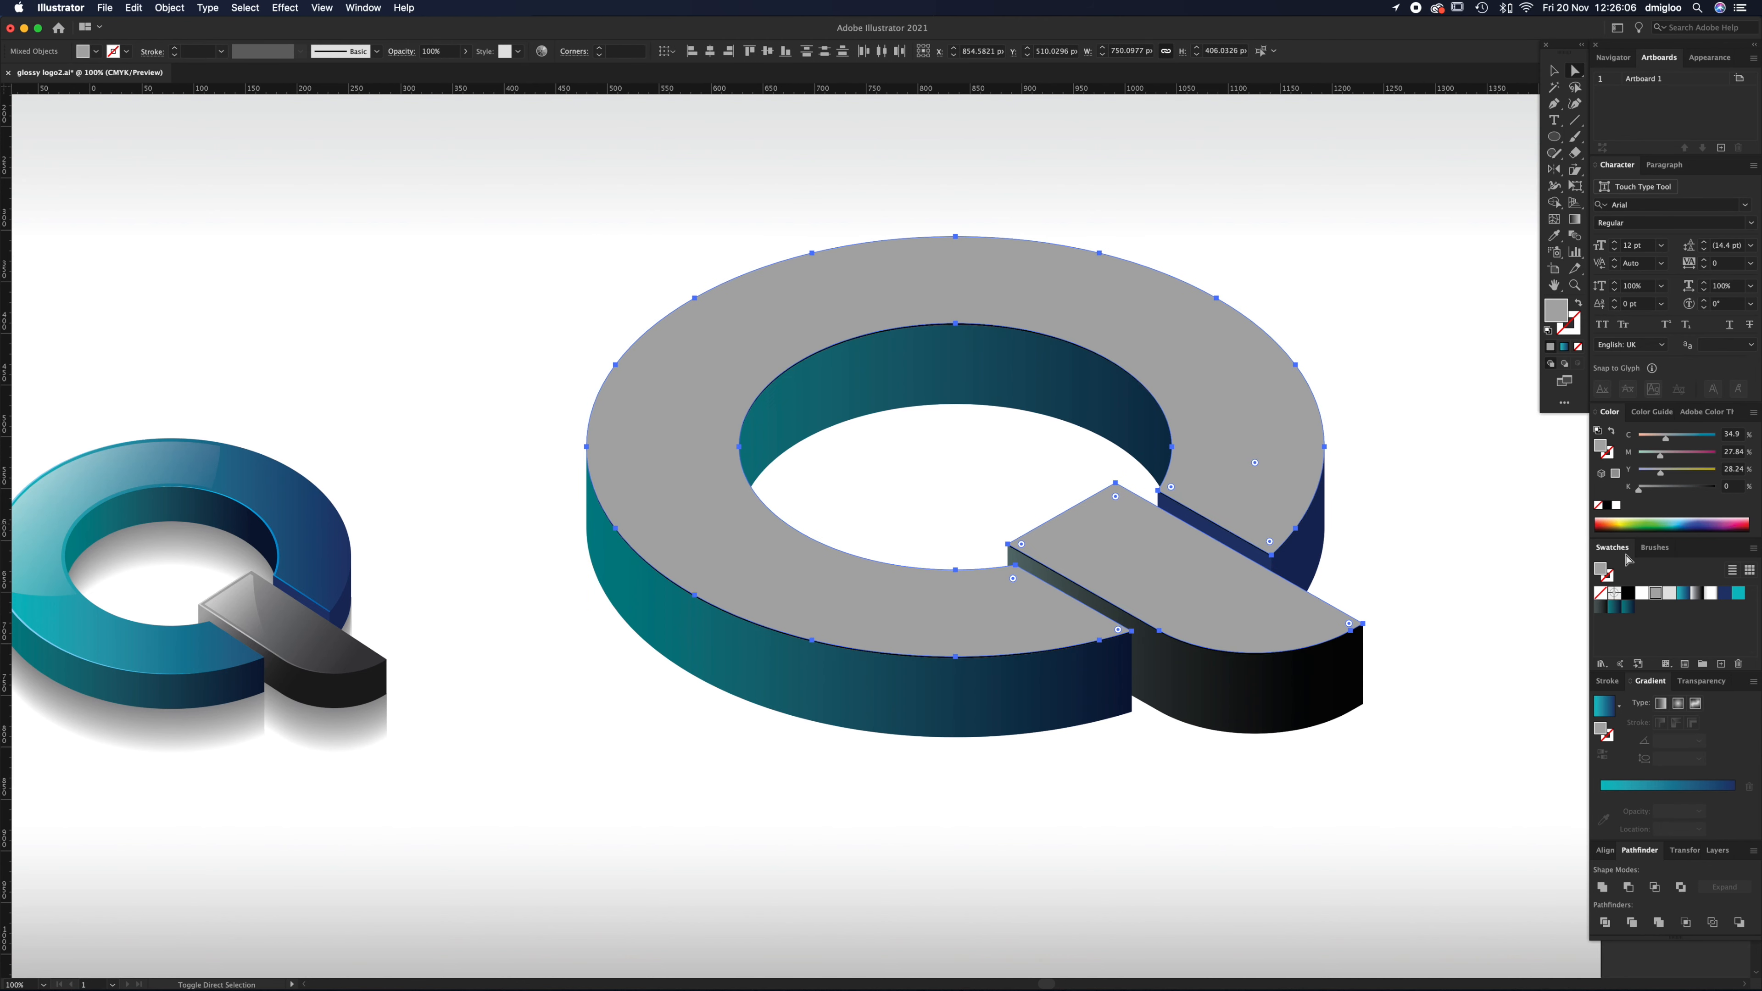
key("Right")
key("Right")
key("Right")
key("Right")
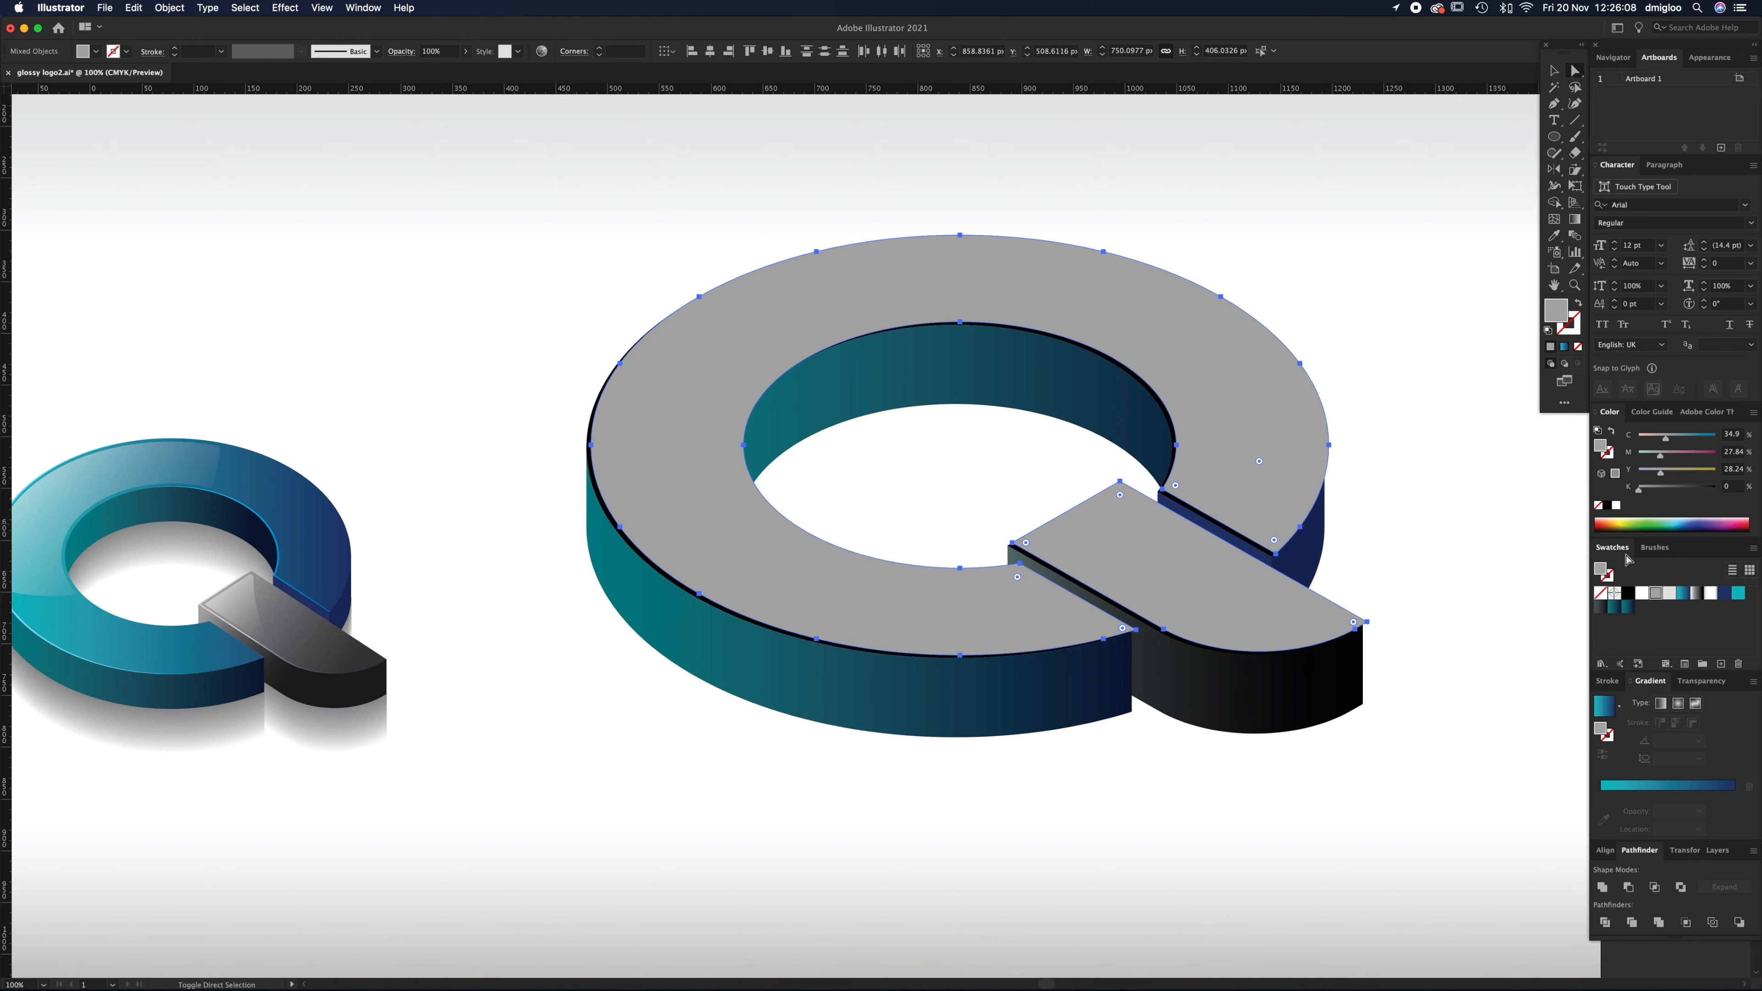
key("Down")
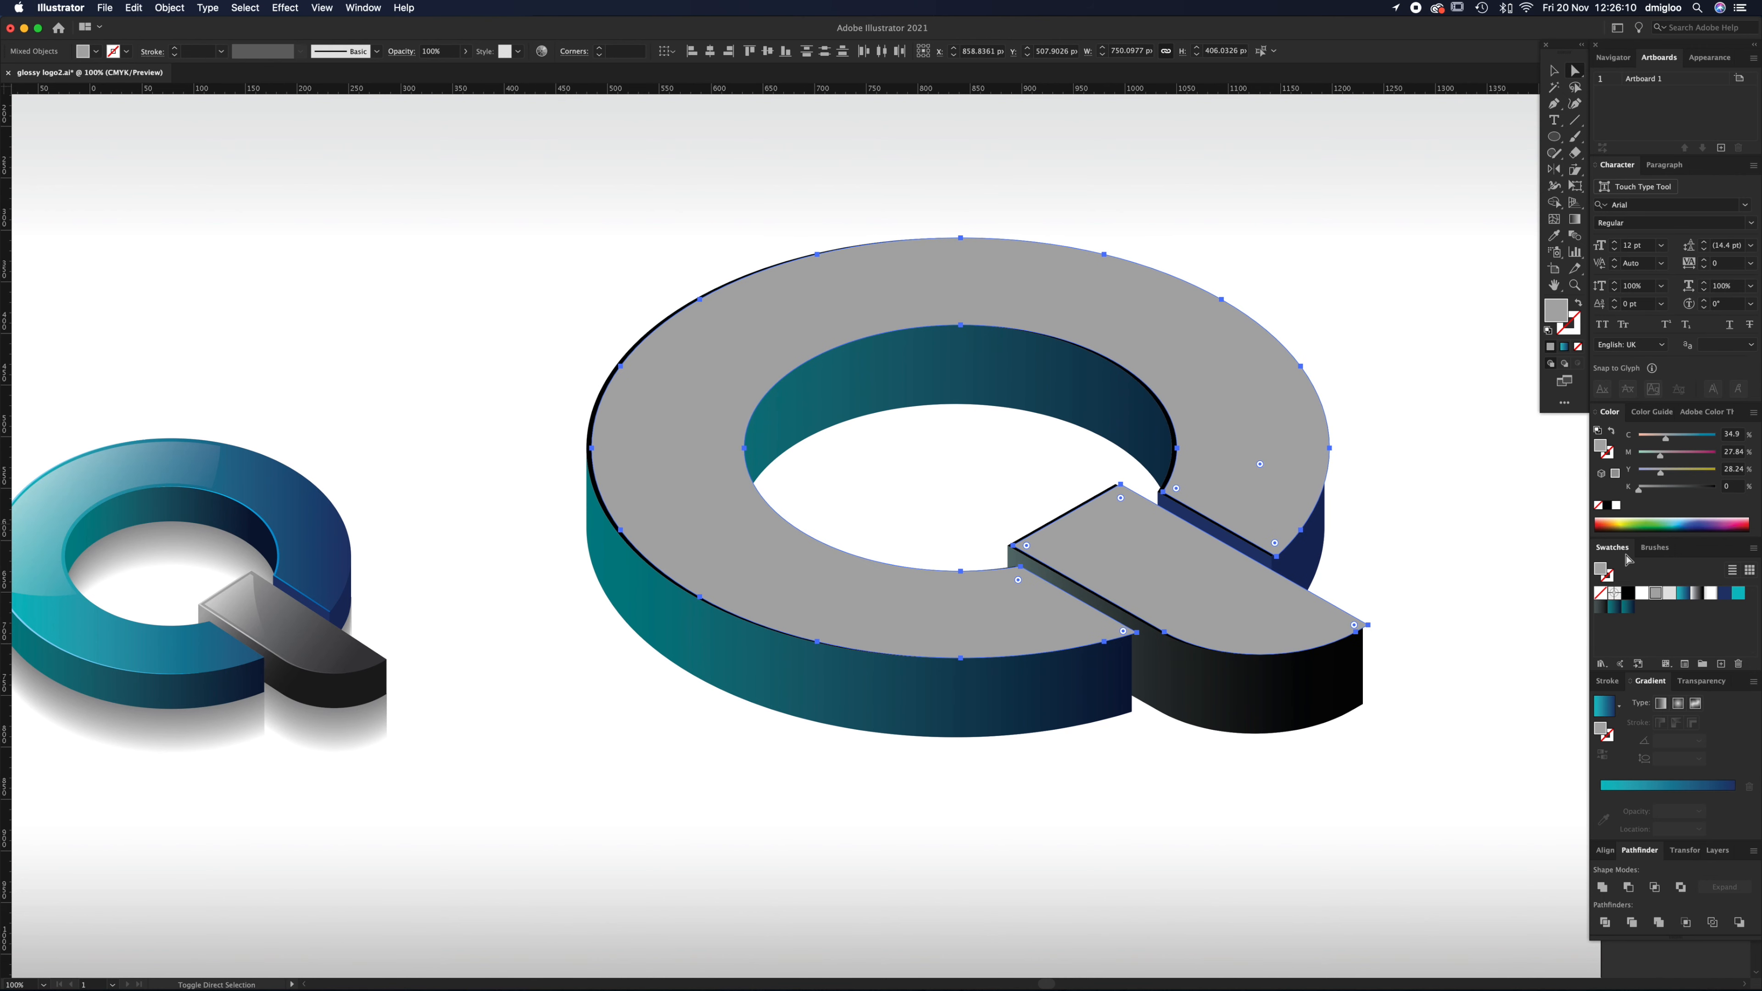
Step: Subtract the grey ring copy from the black ring copy beneath it with Minus Front
left_click_drag(920, 485, 1104, 554)
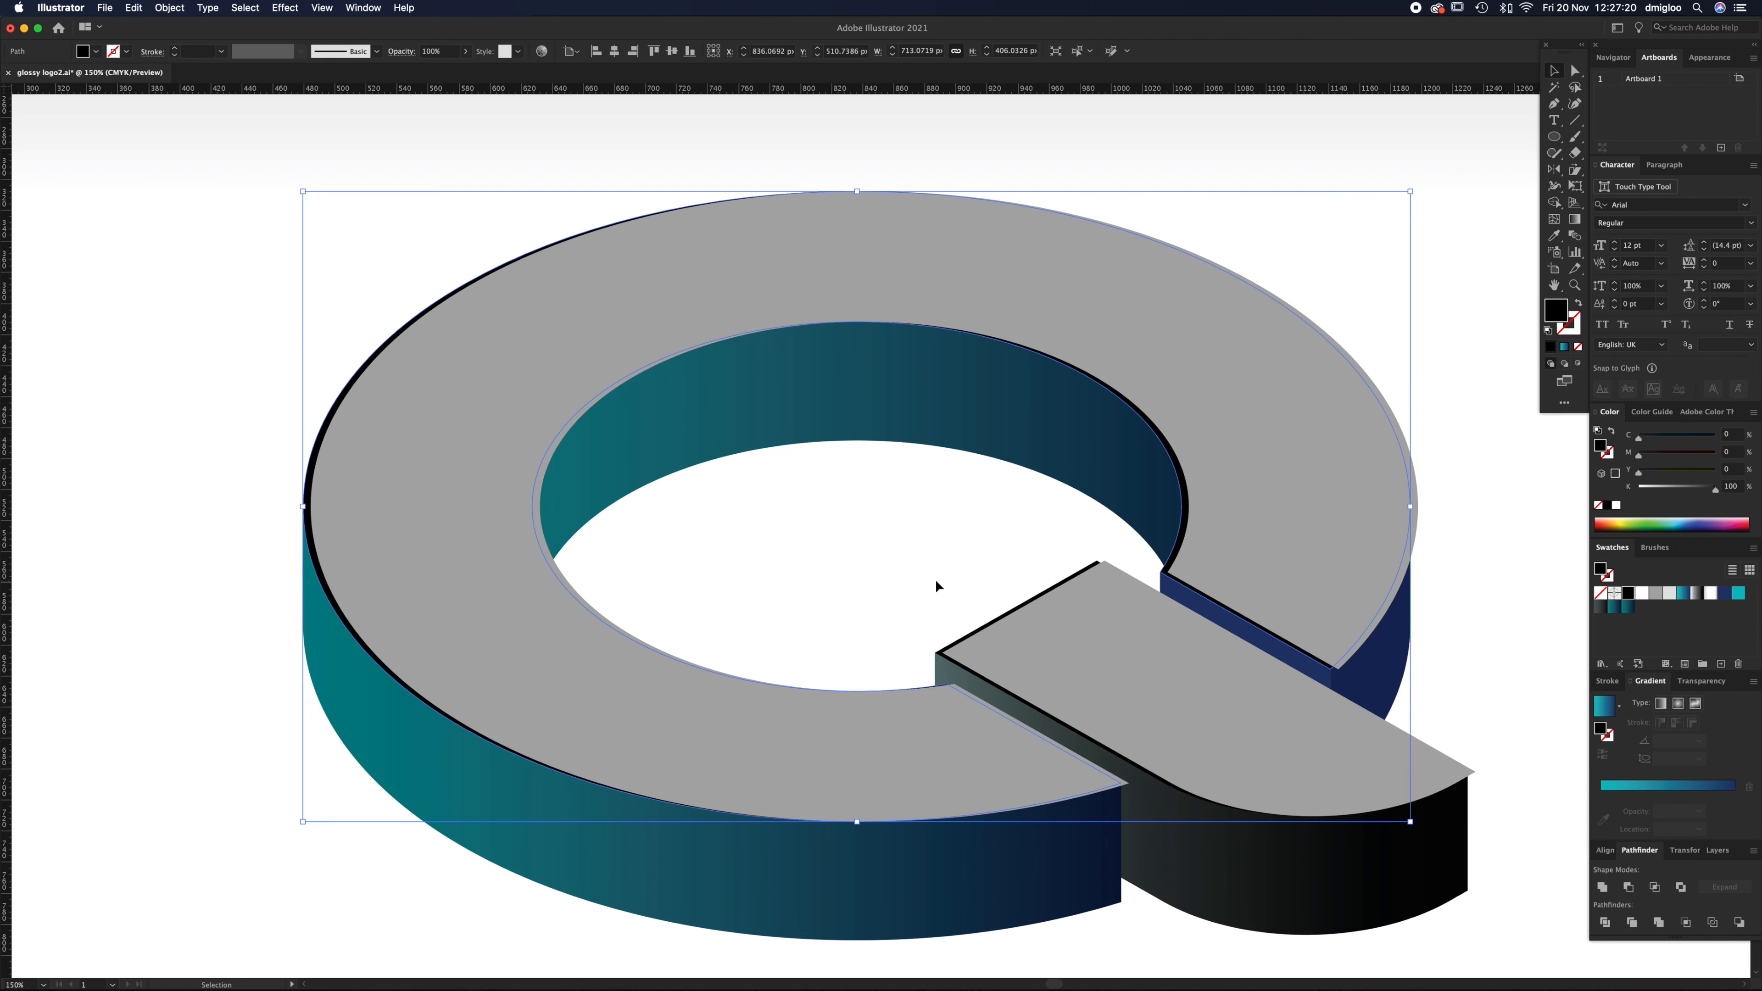
left_click(934, 580)
left_click(859, 741)
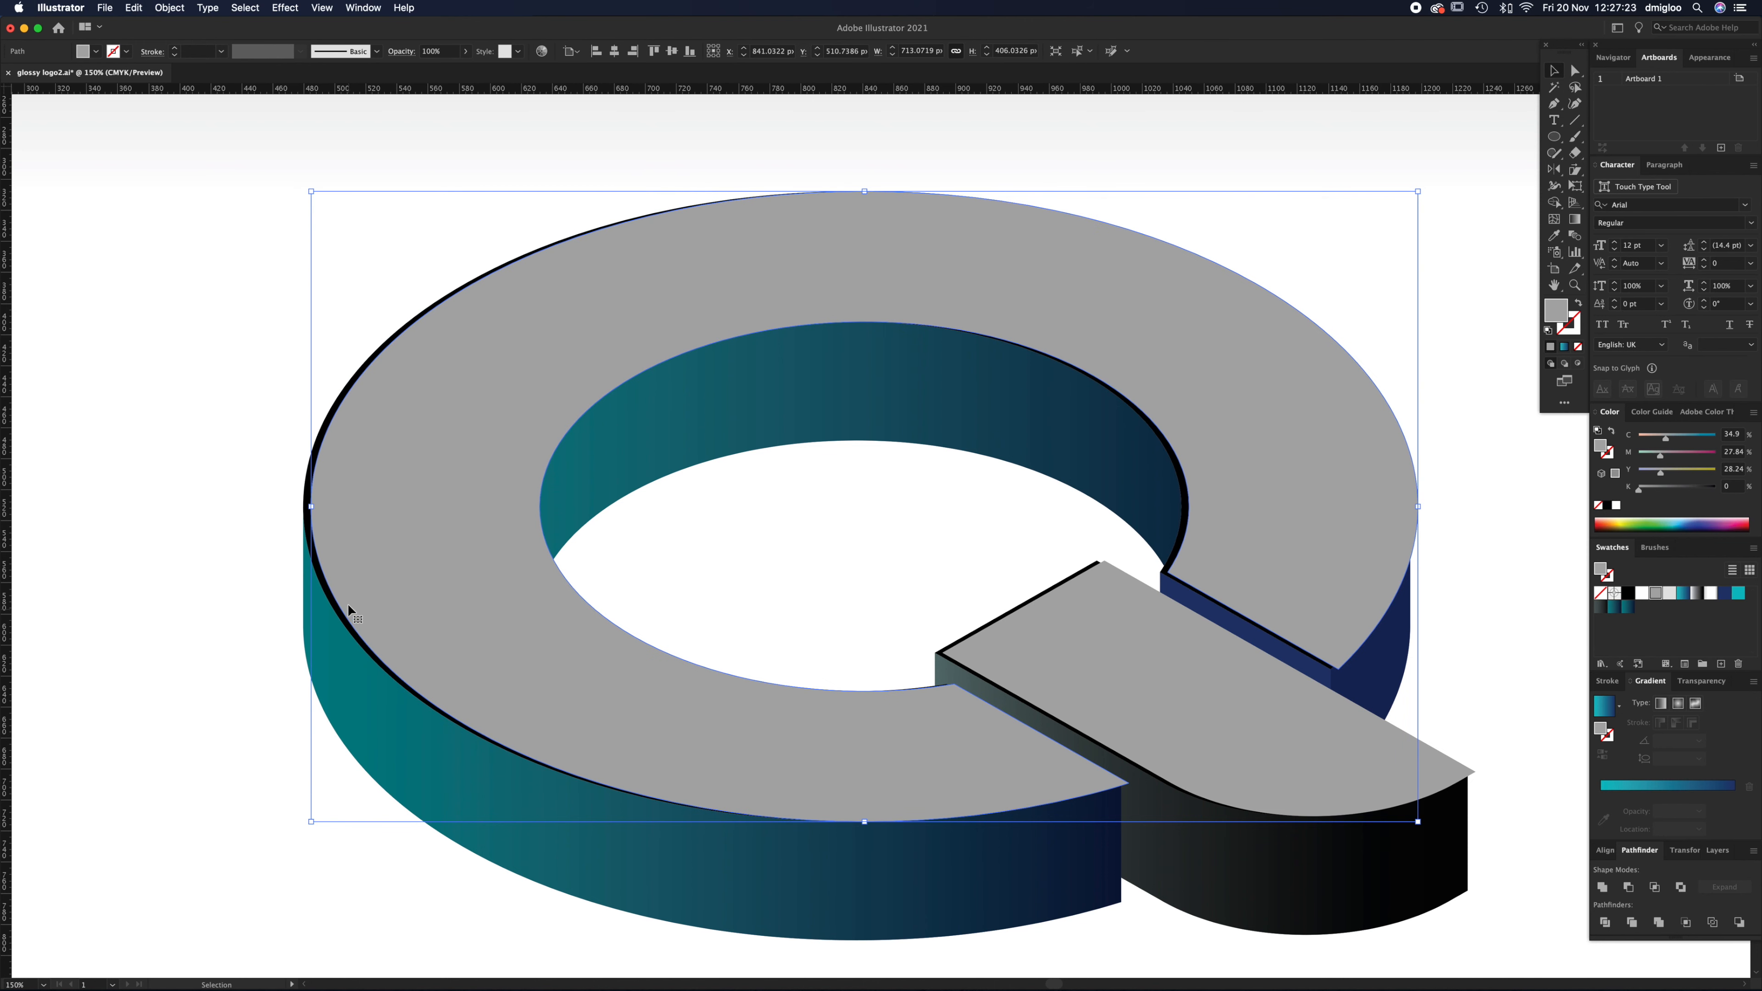
left_click(343, 624, "shift")
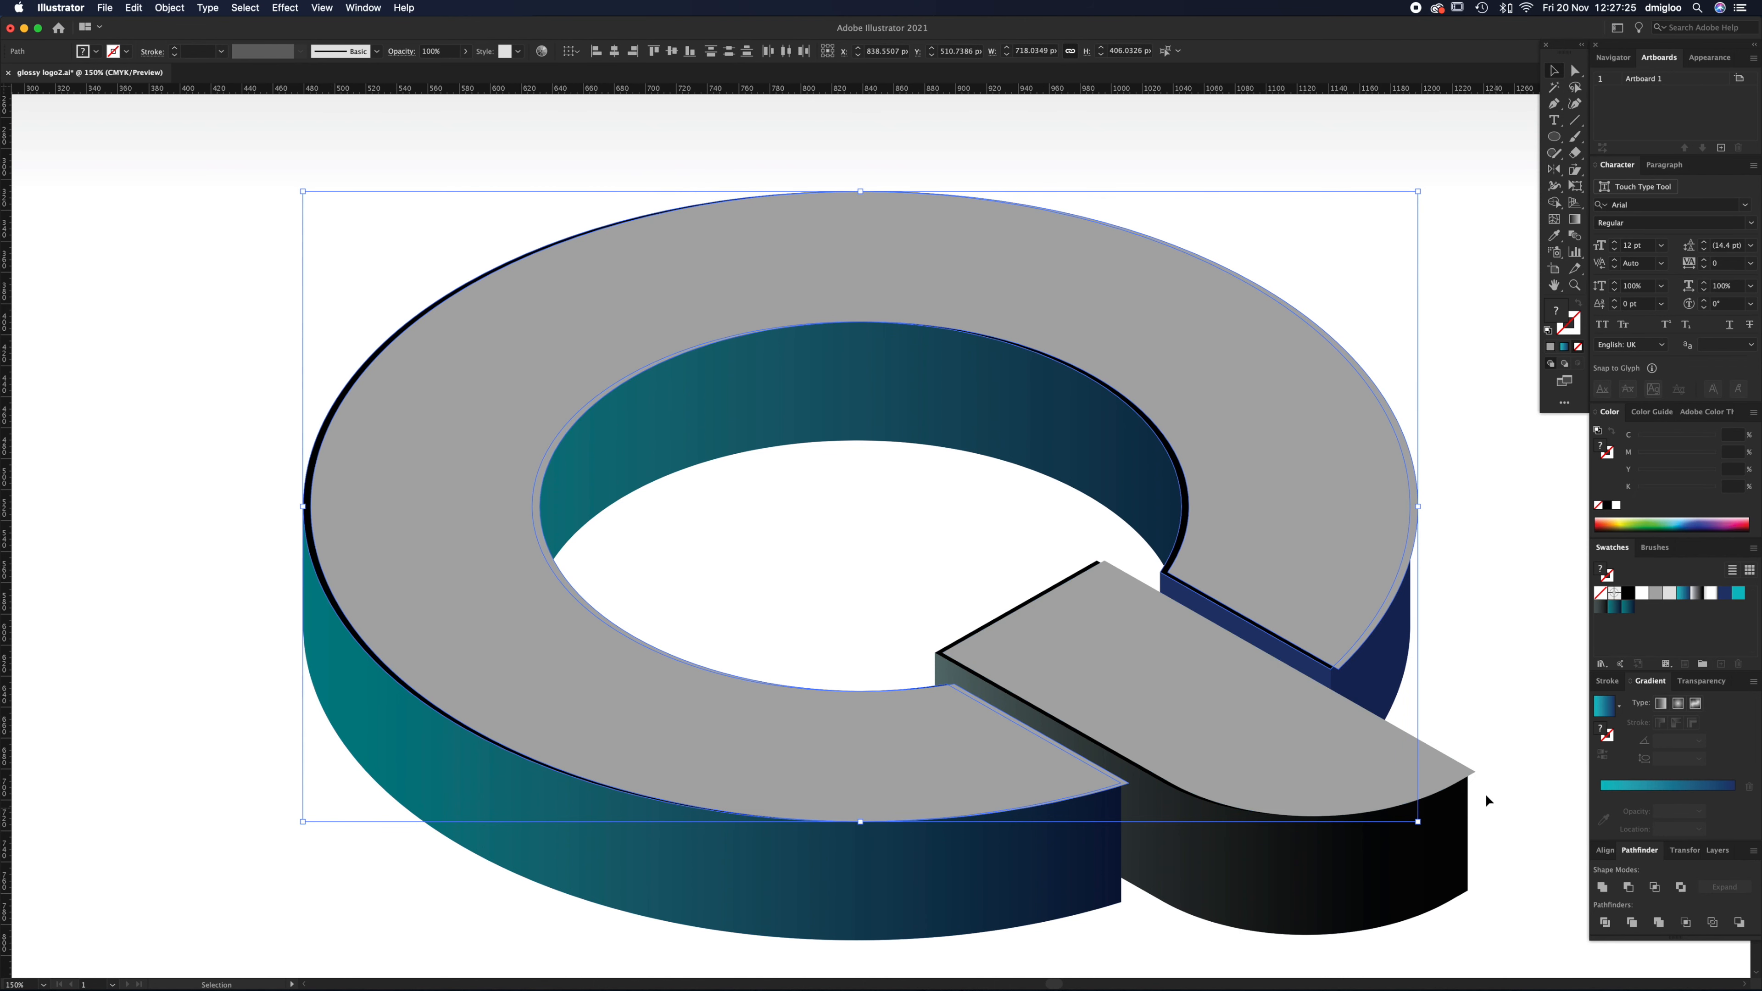
left_click(1628, 888)
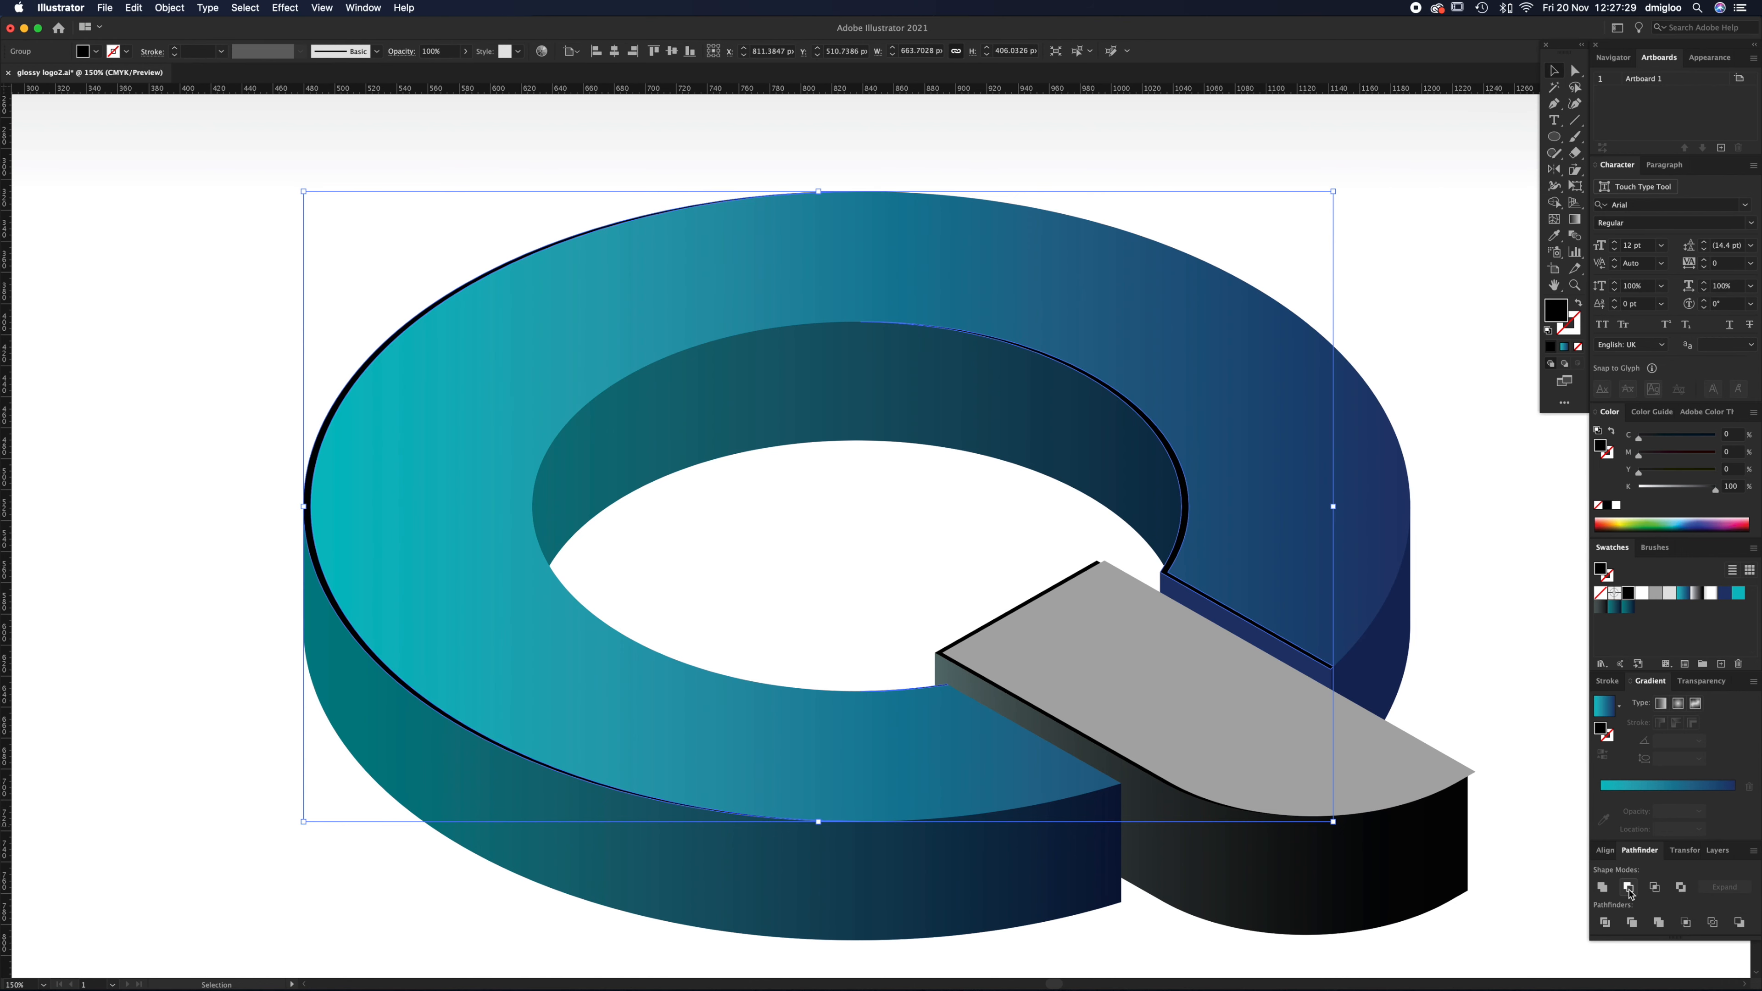
Step: Subtract the grey tail copy from the black tail copy with Minus Front and fill both edge highlights with white
key("super+shift+a")
left_click(1088, 650)
left_click(1001, 624, "shift")
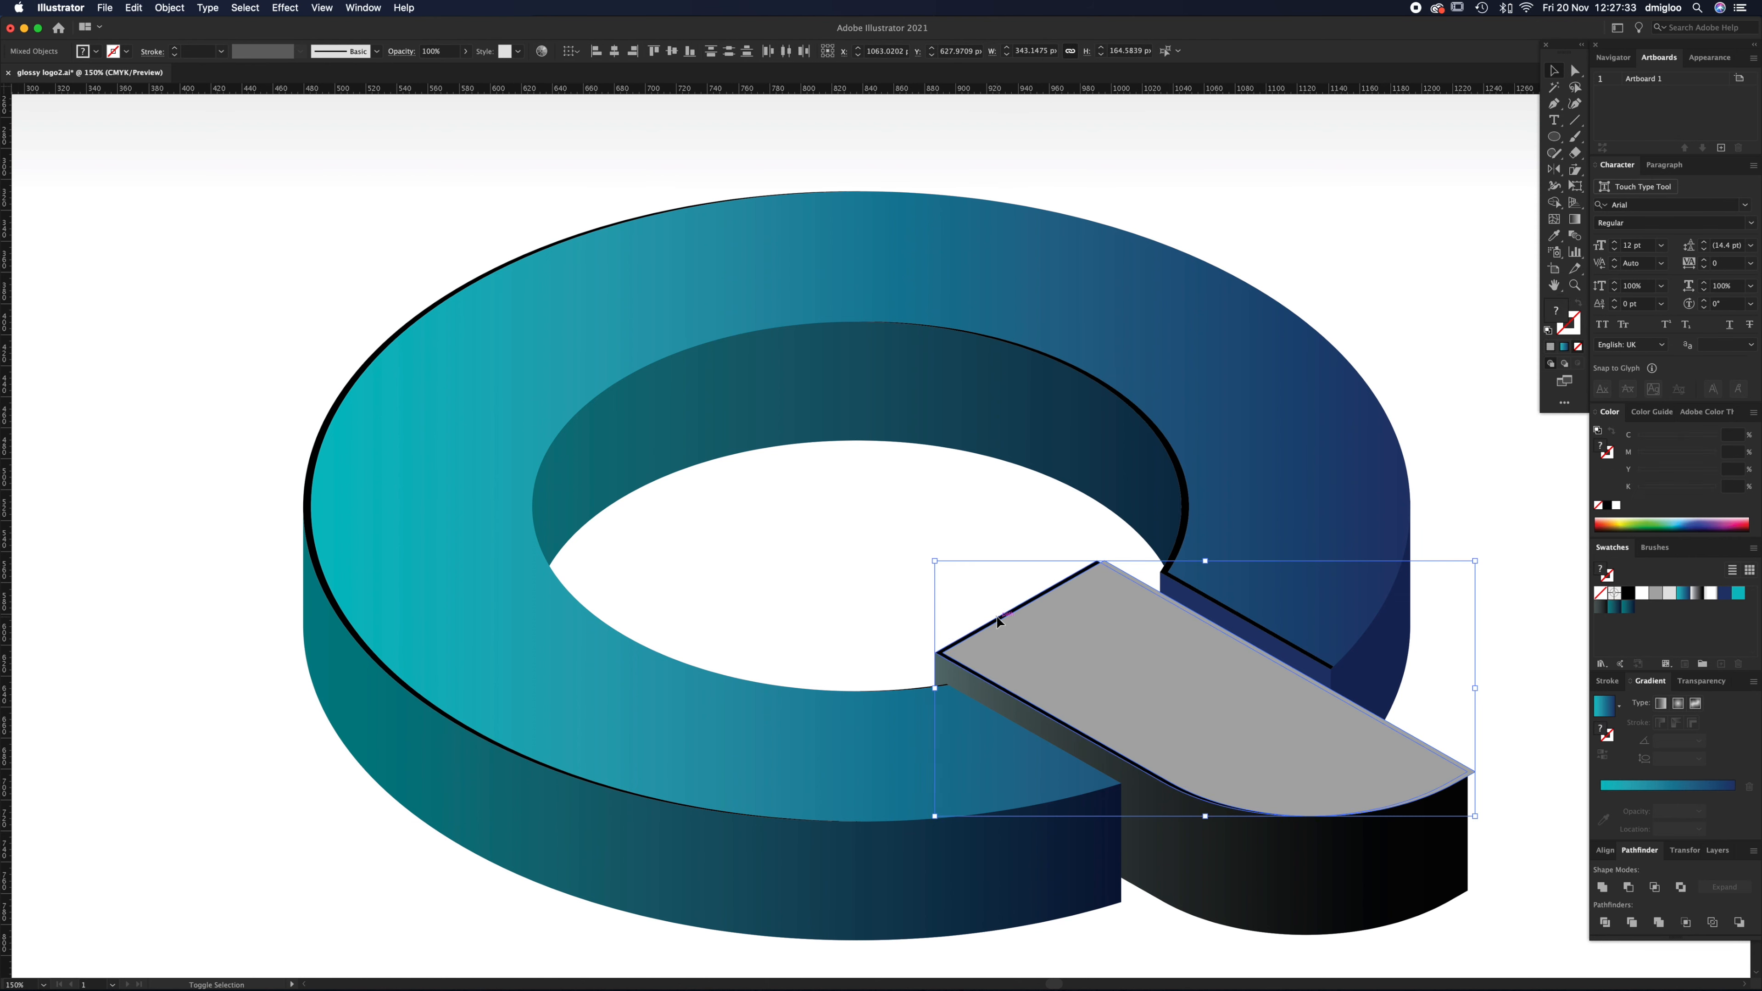
left_click(1629, 888)
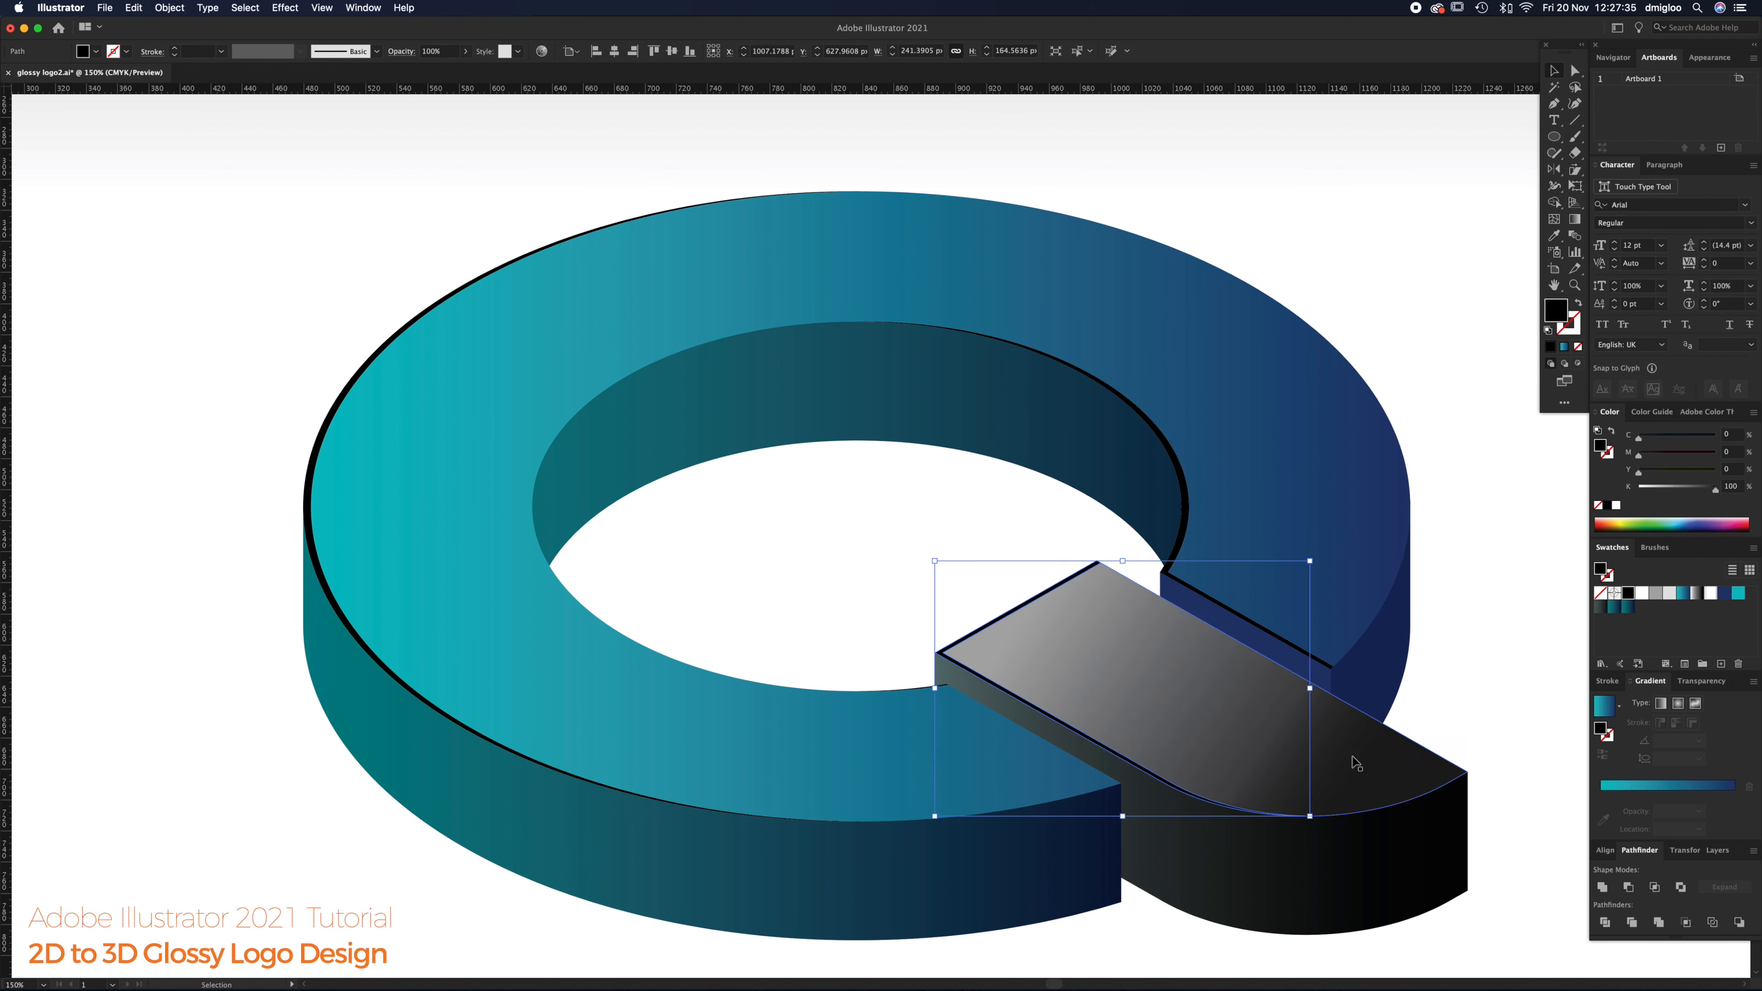
left_click(1188, 521, "shift")
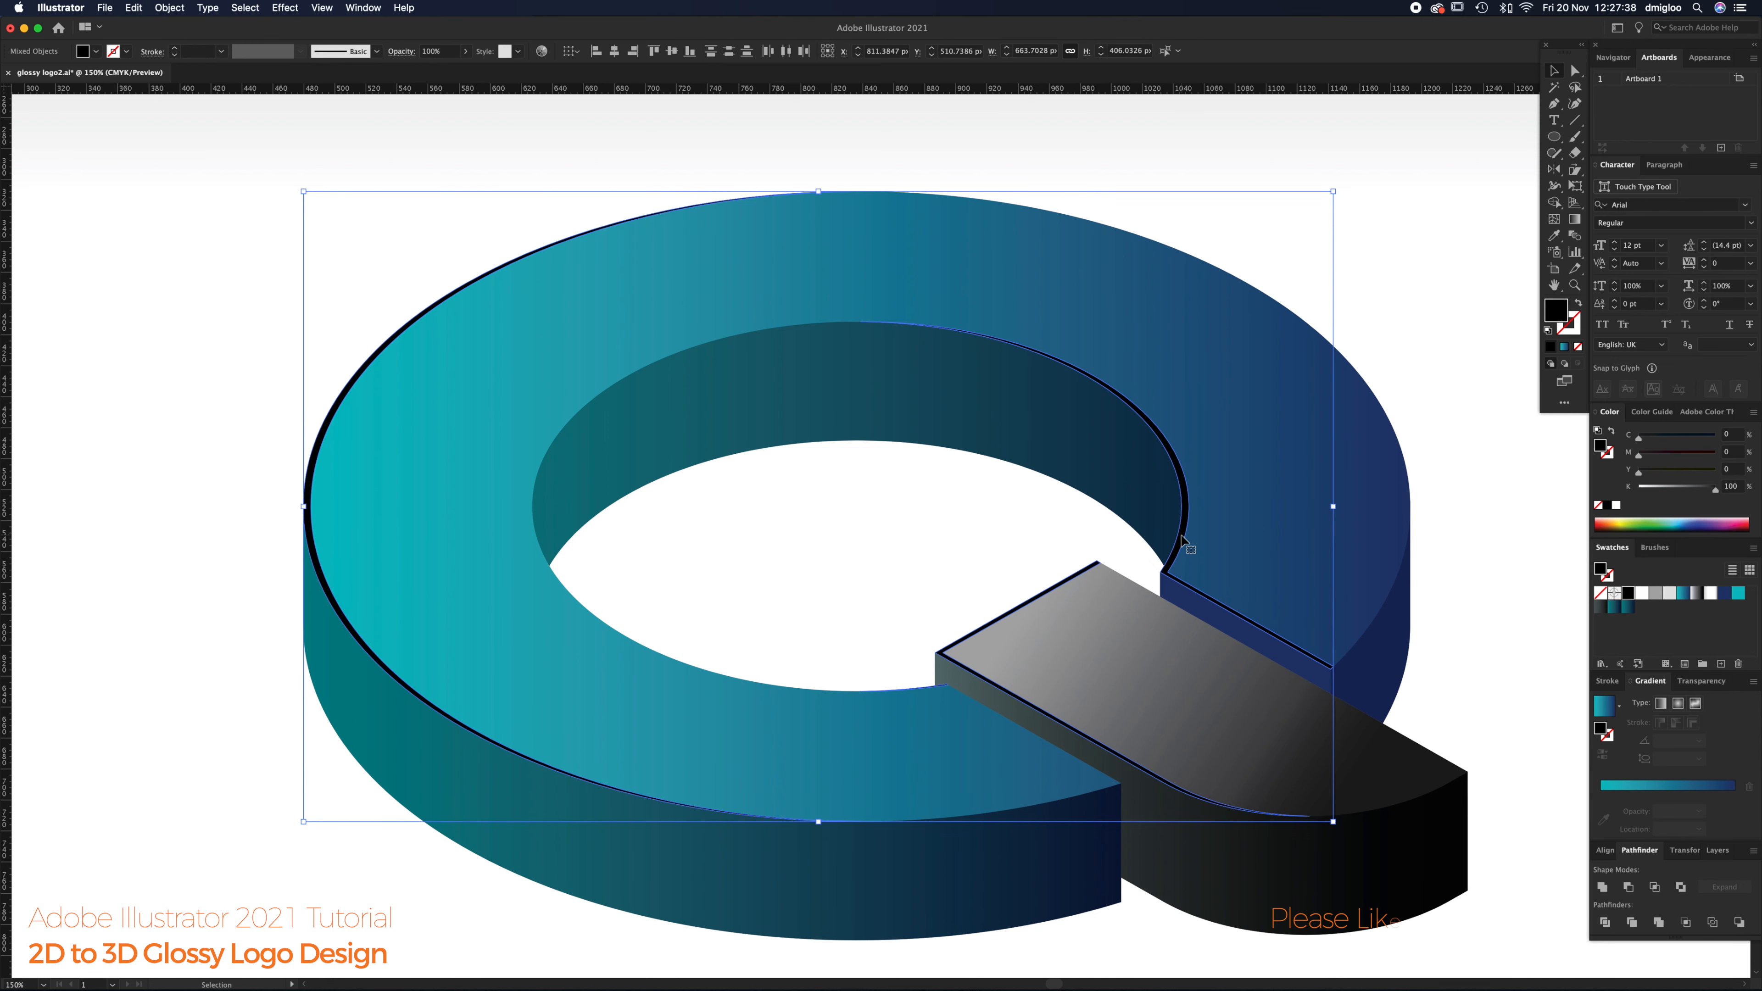
left_click(1643, 594)
Step: Delete the stray sliver of the white ring highlight on the ring's inner edge beside the tail
left_click(896, 667)
key("z")
left_click_drag(913, 708, 1193, 597)
key("a")
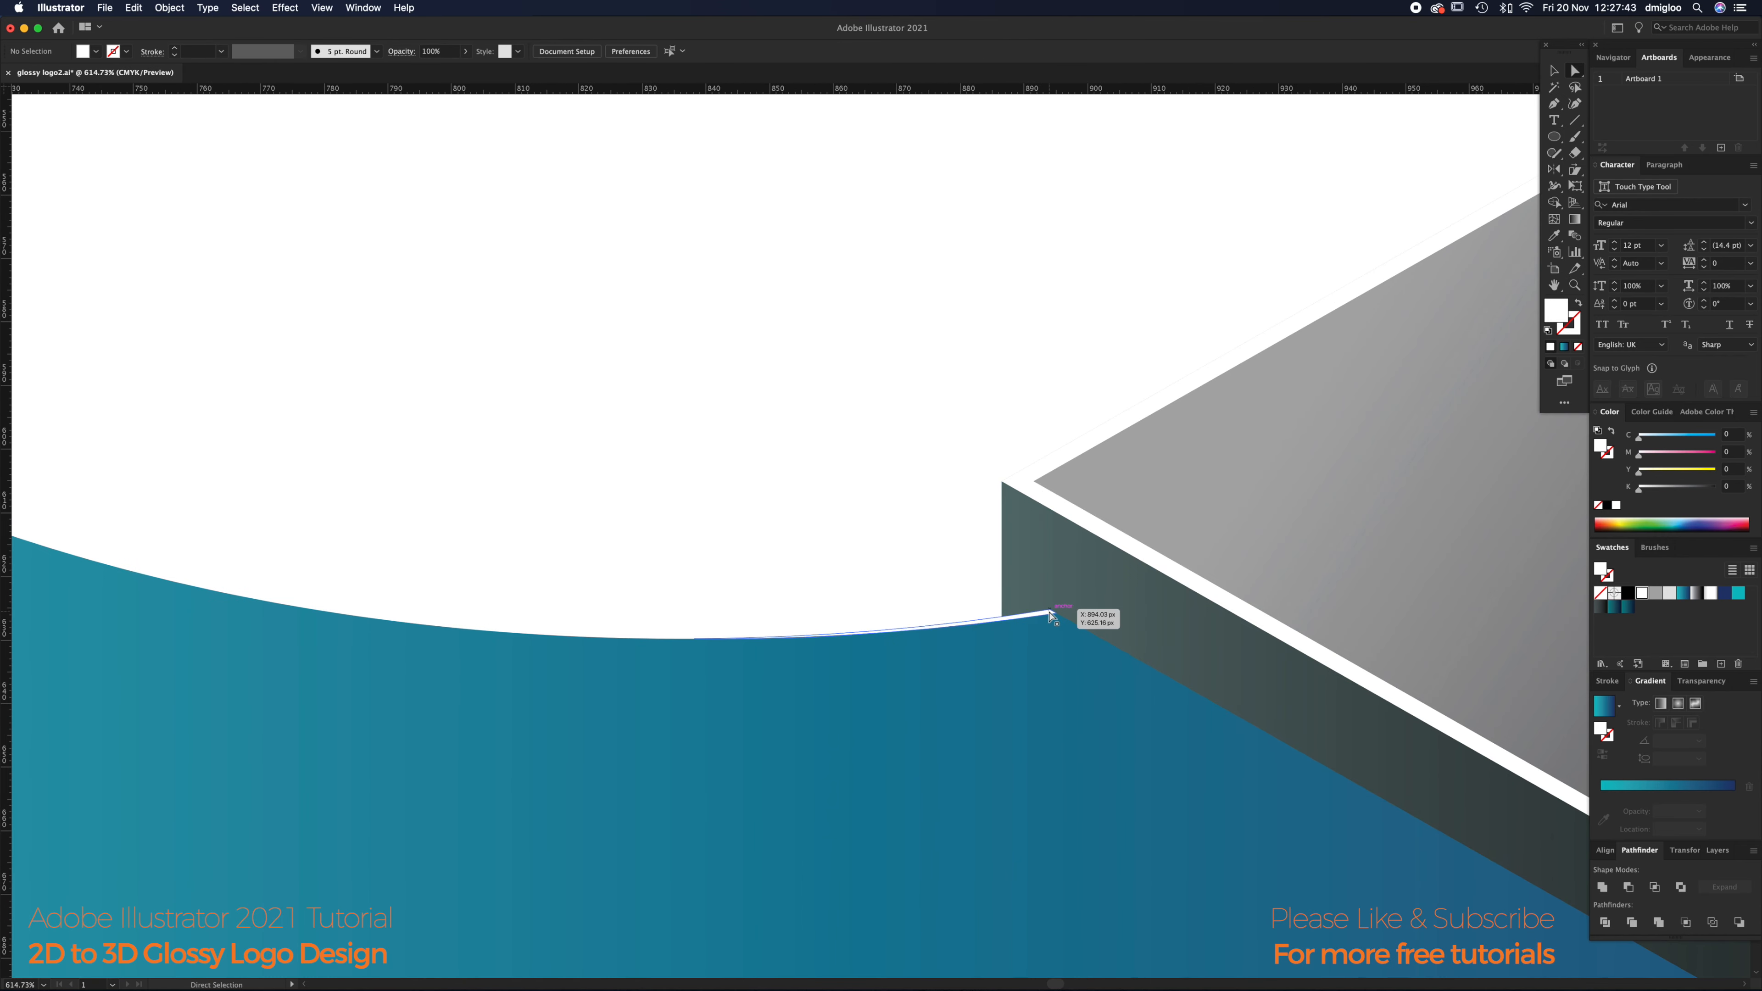
left_click(1052, 610)
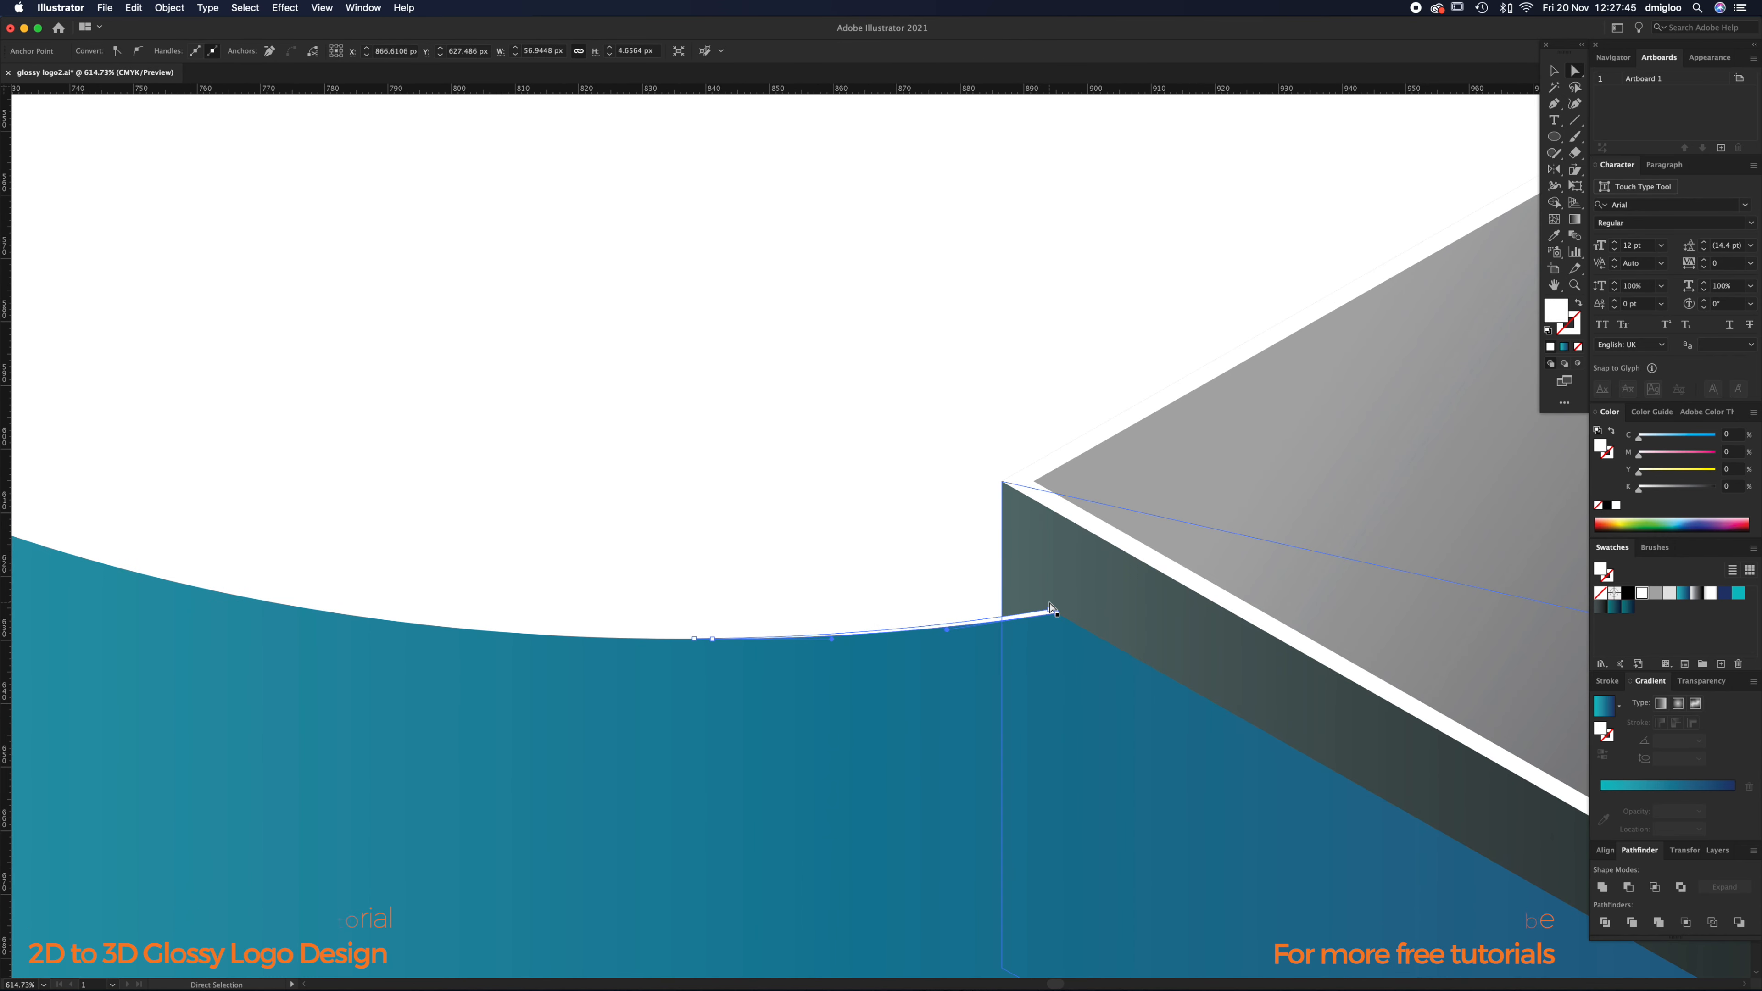
key("Delete")
key("Delete")
Step: Set the blend mode of the white ring and tail edge highlights to Overlay
key("z")
left_click(936, 547, "alt")
left_click(931, 563, "alt")
left_click(924, 563, "alt")
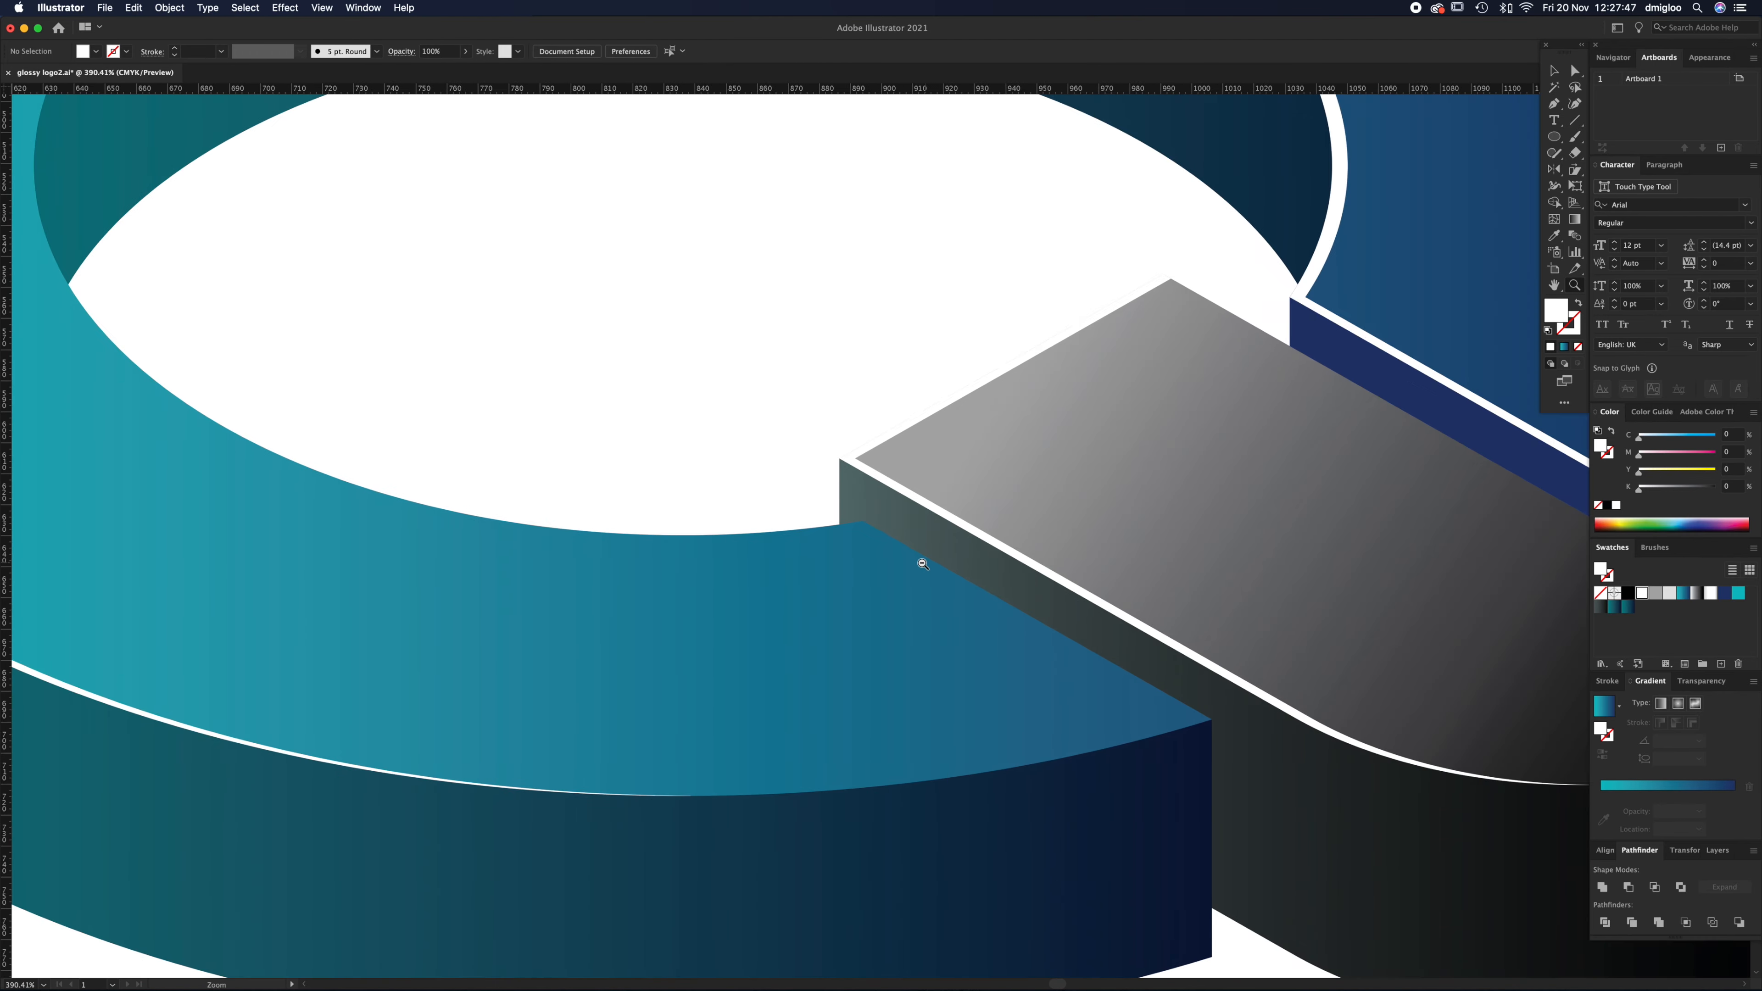
left_click(922, 563, "alt")
left_click(916, 566, "alt")
left_click_drag(842, 551, 944, 670)
key("v")
left_click_drag(1148, 452, 1175, 421)
key("super+z")
left_click(974, 631, "shift")
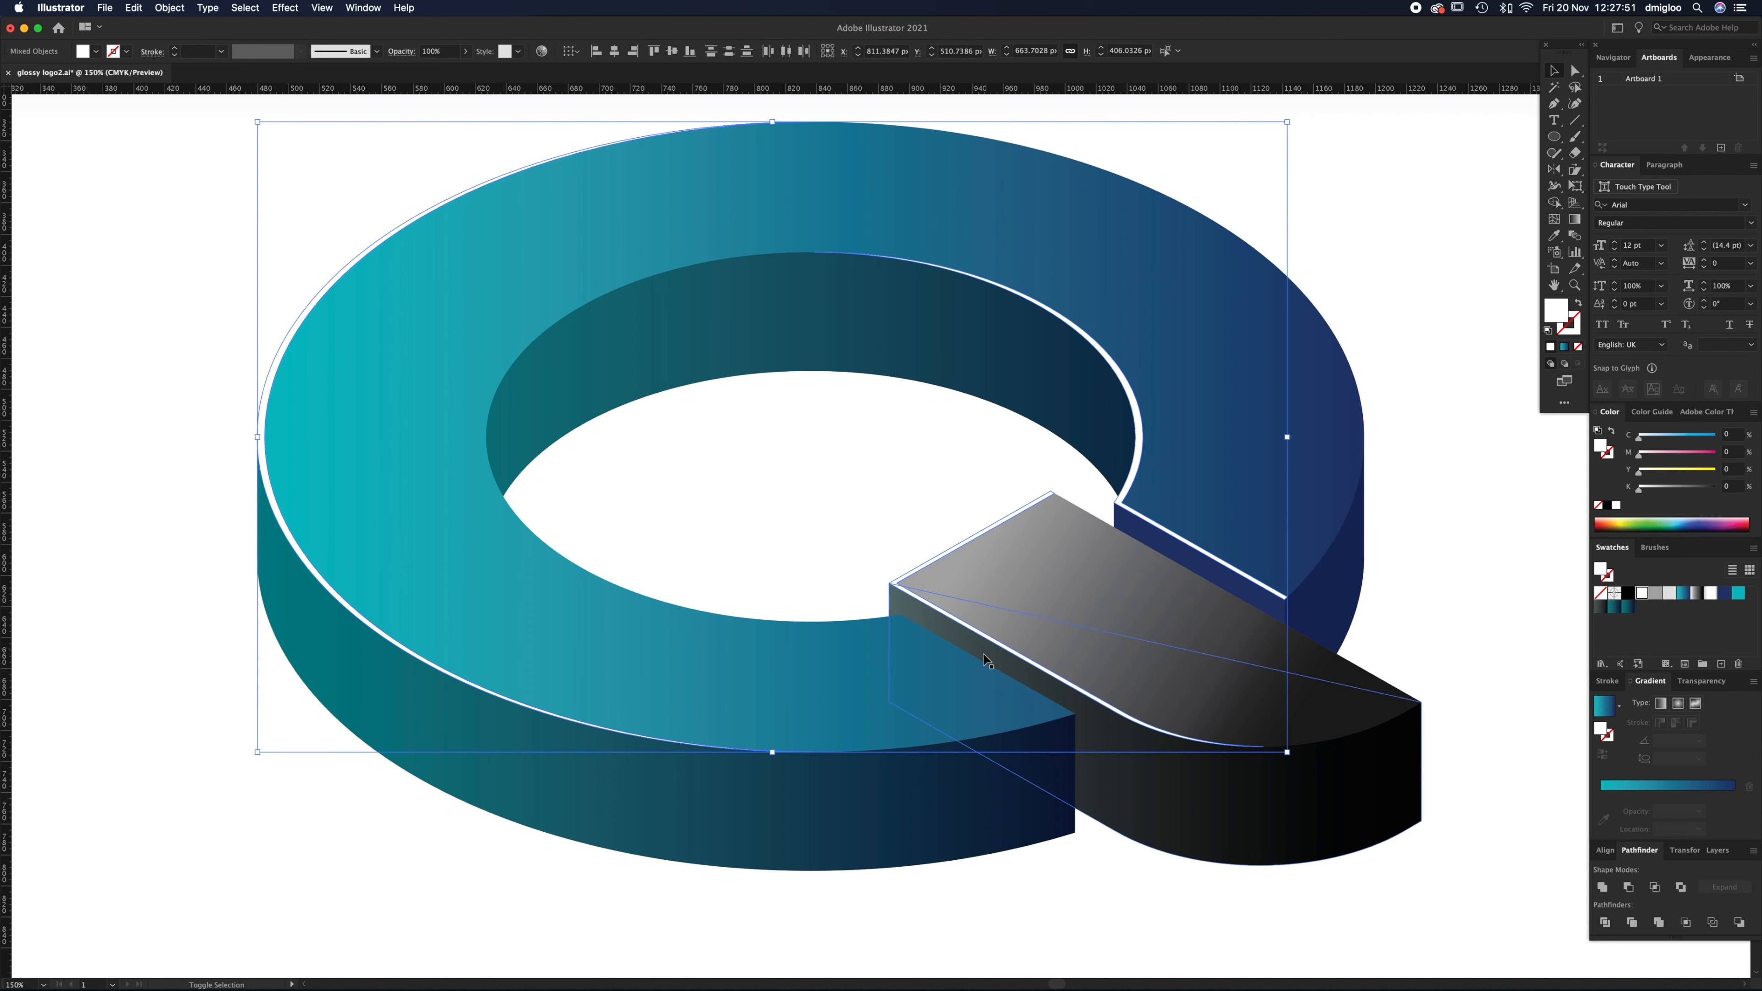
left_click_drag(1133, 461, 1168, 442)
key("super+z")
left_click(1704, 682)
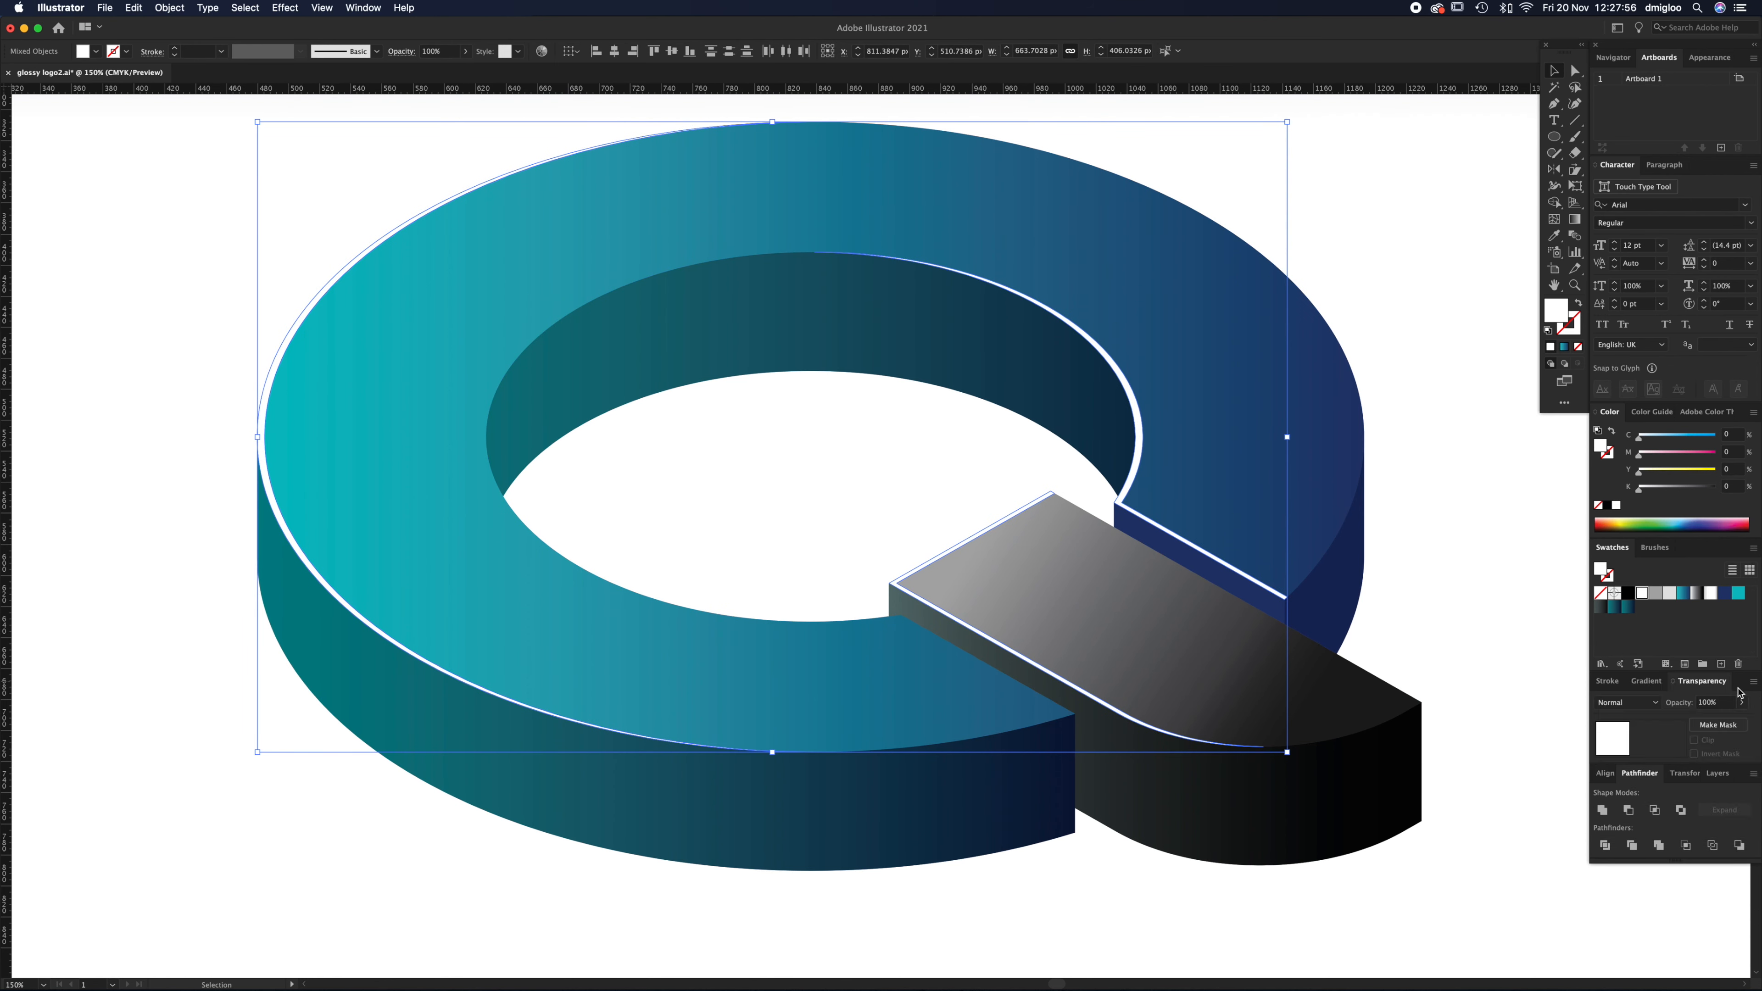
left_click(1655, 706)
left_click(1634, 839)
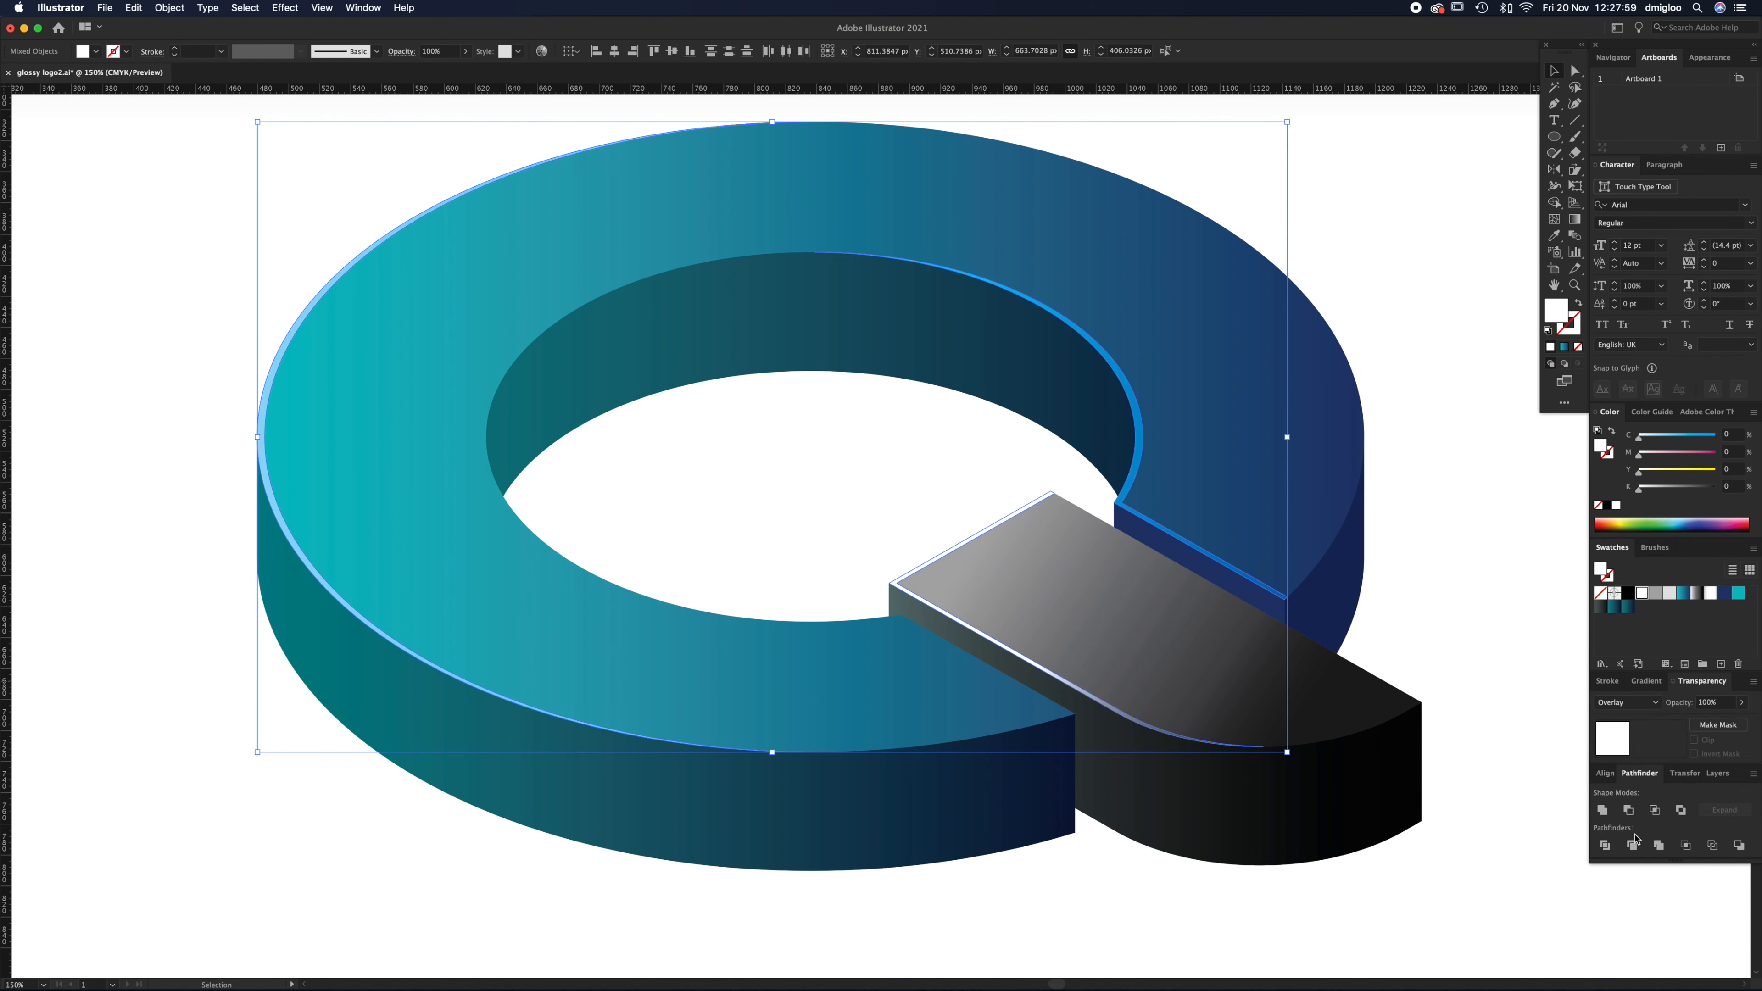
left_click(854, 476)
Step: Set the opacity of the tail's edge highlight to 60%
left_click(1023, 665)
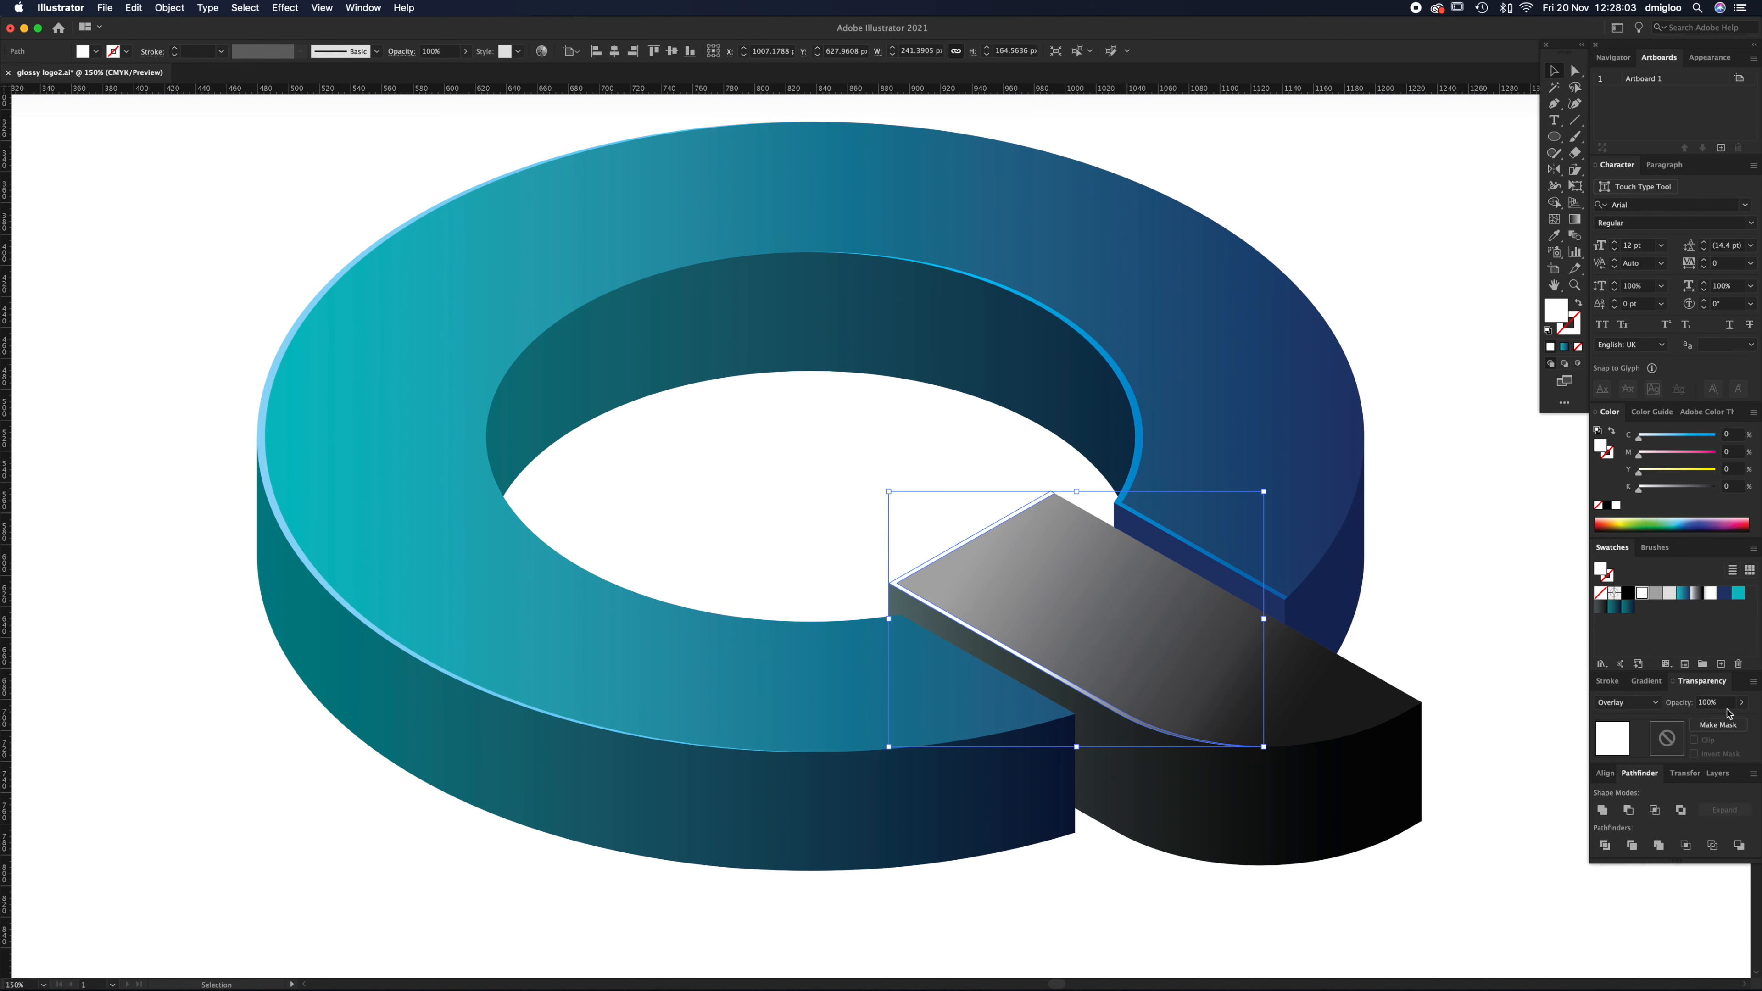
left_click(944, 493)
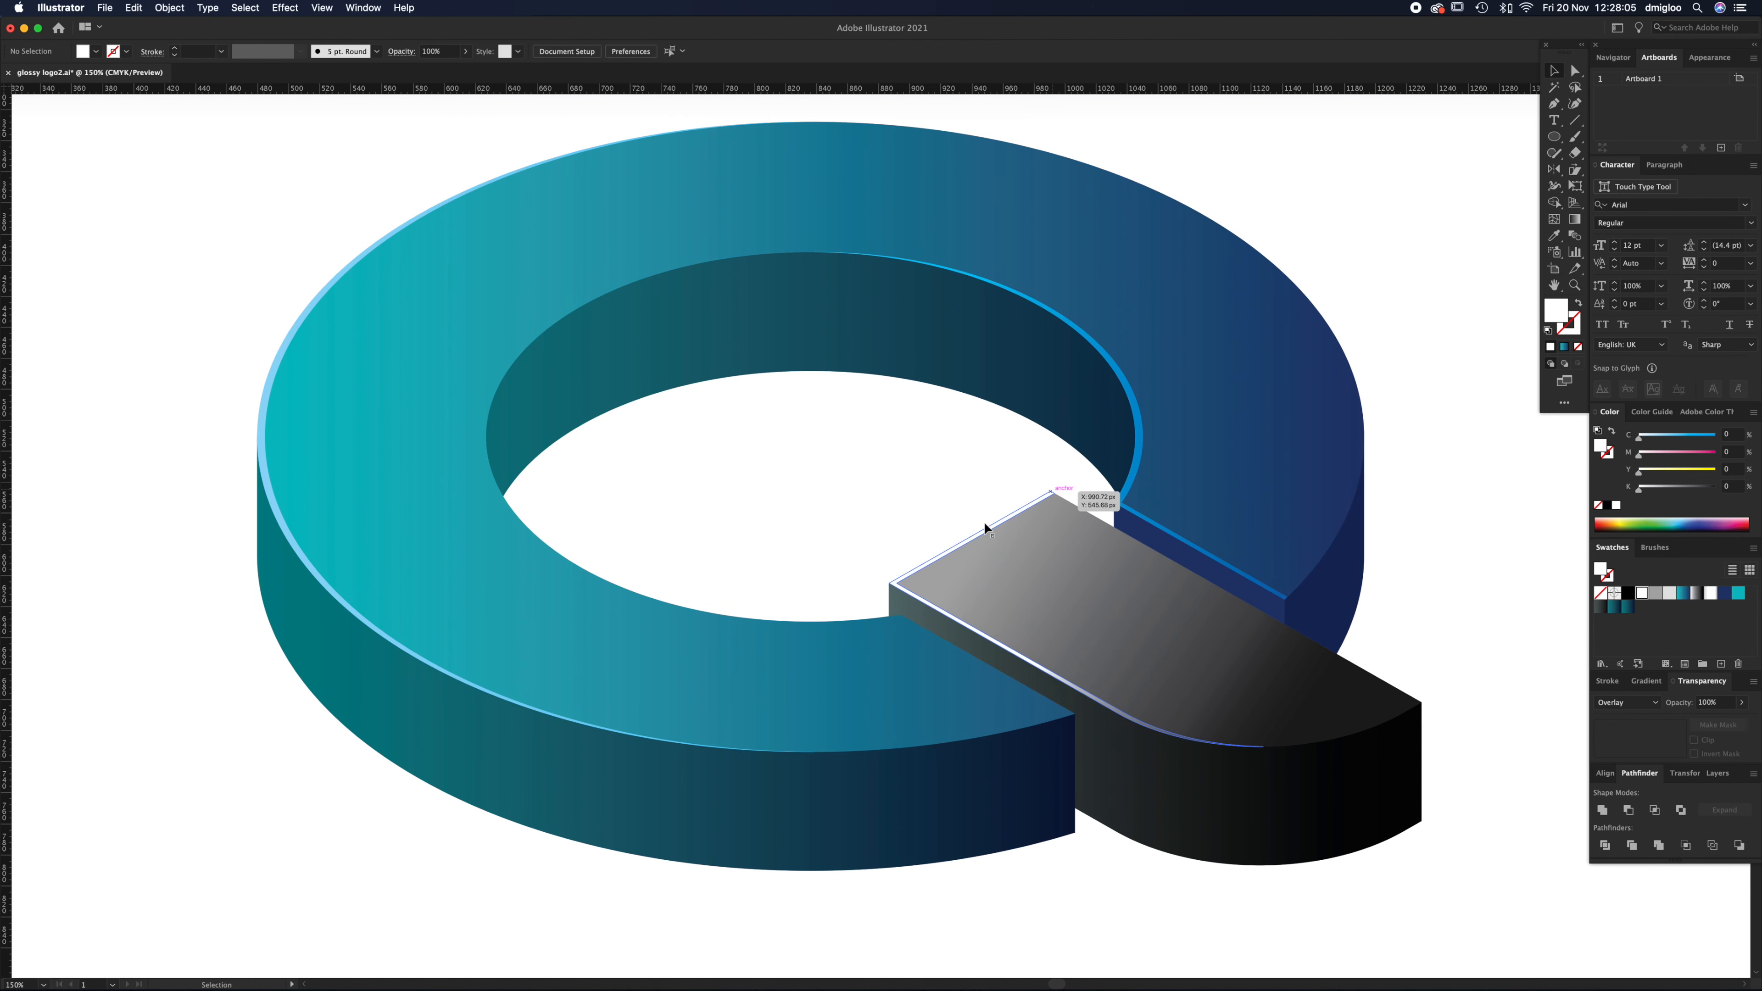
left_click(1012, 657)
left_click(1684, 703)
type("60")
key("Return")
left_click(771, 484)
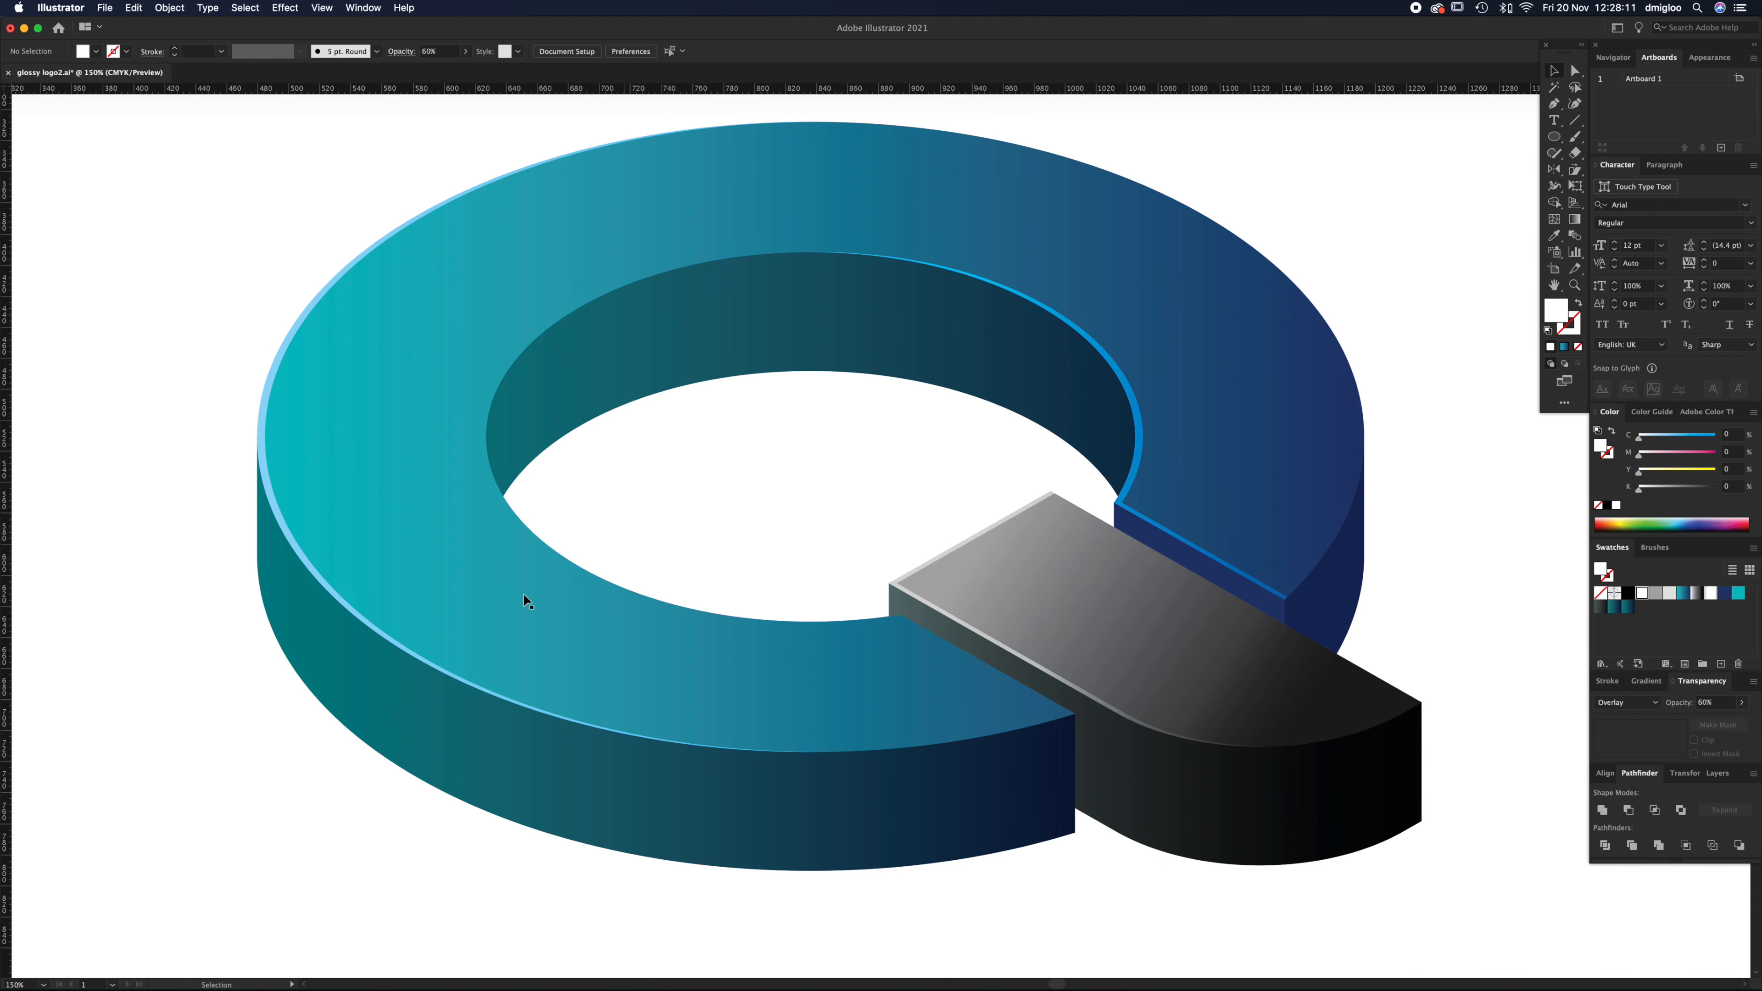
Step: Duplicate the top faces of the large logo's ring and tail in front and fill the copies with the mid-grey swatch
left_click(927, 480, "alt")
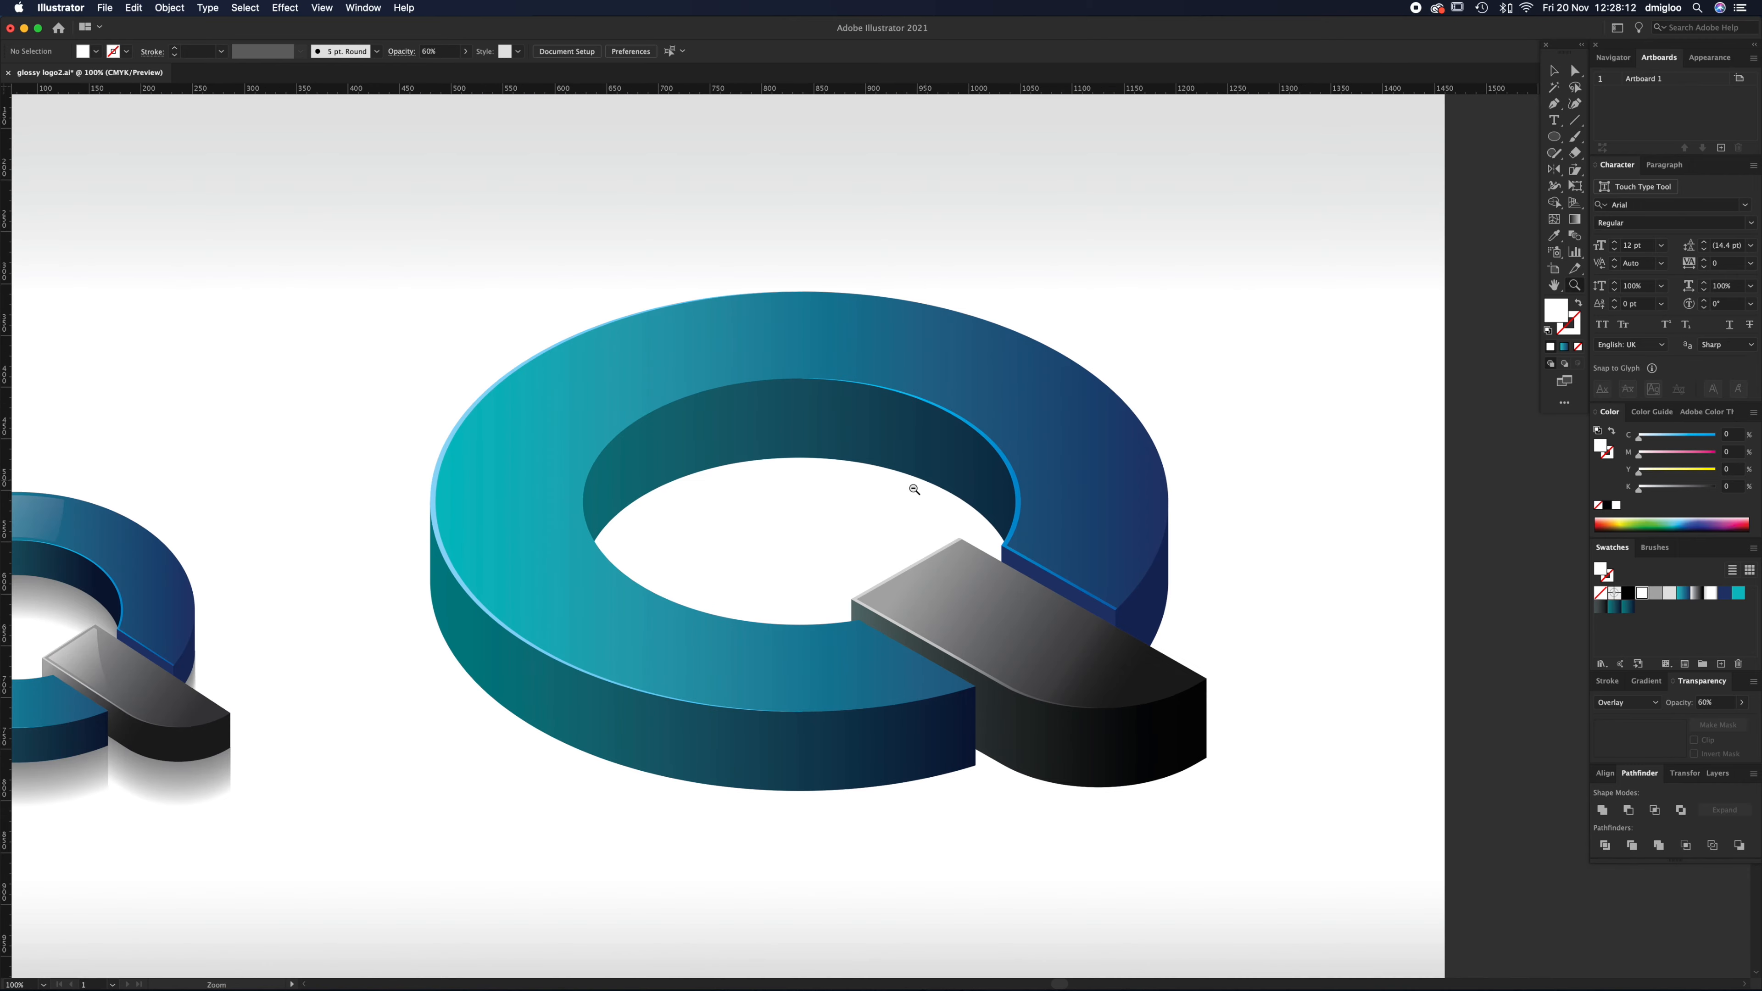
left_click(771, 532, "alt")
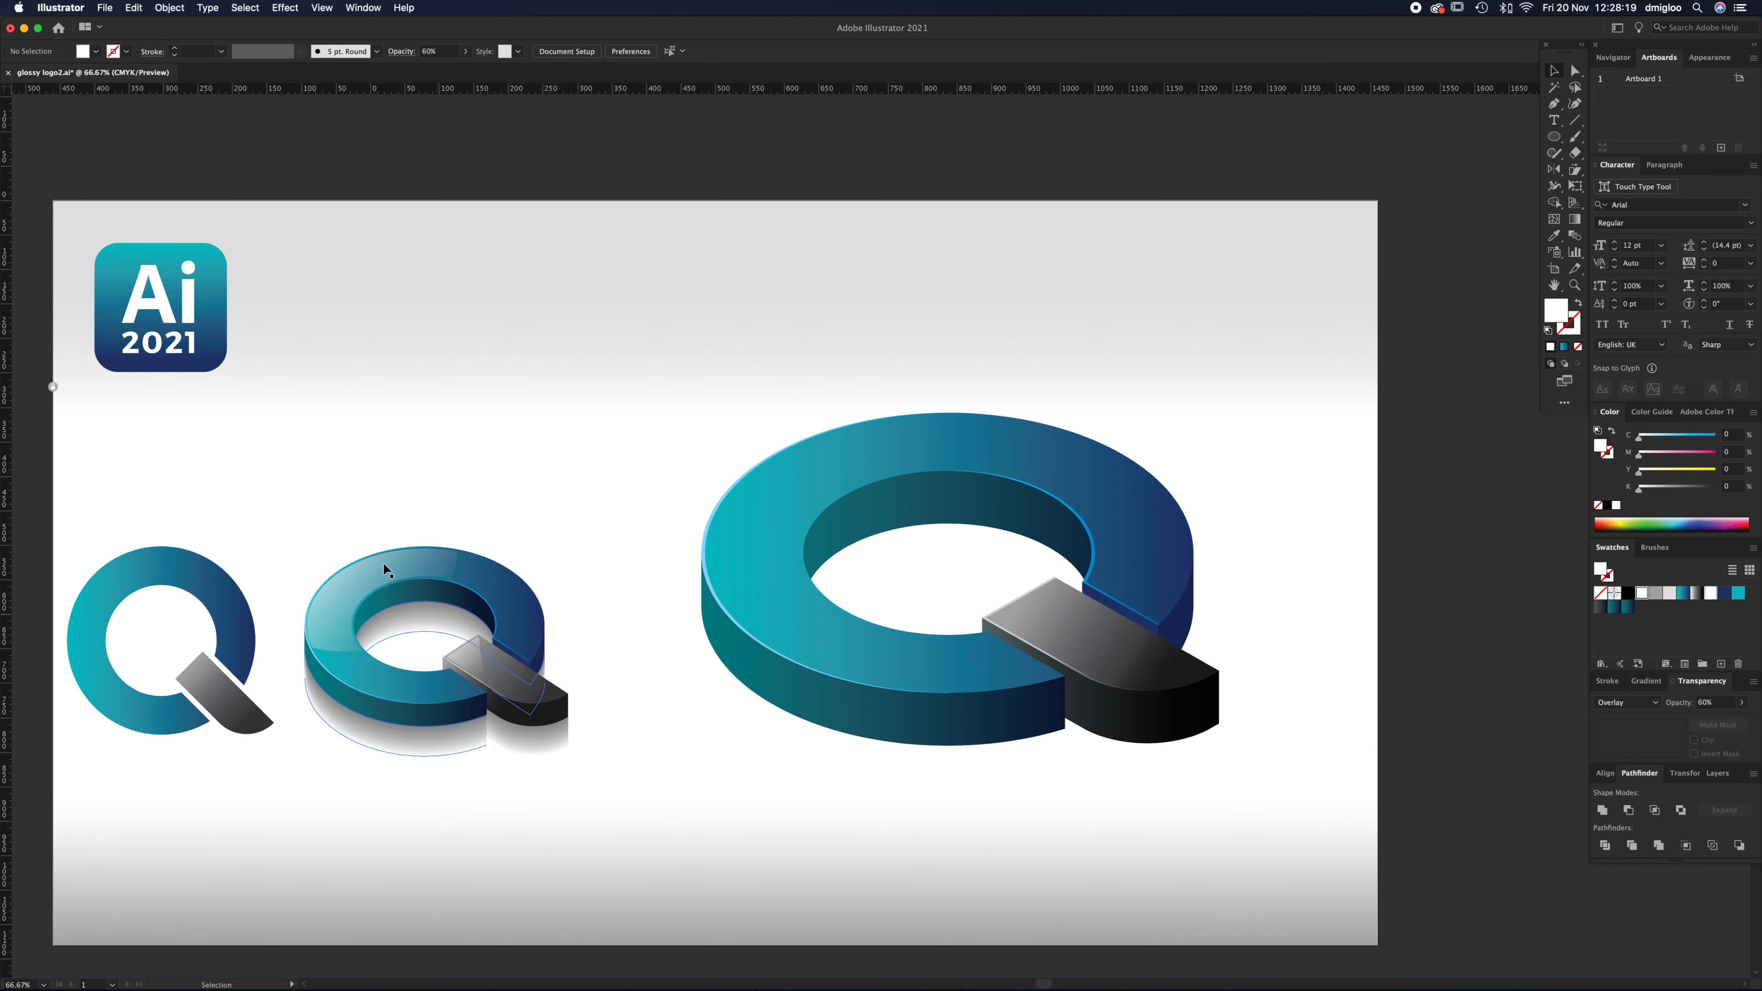
key("z")
left_click(928, 576)
key("a")
left_click(768, 653)
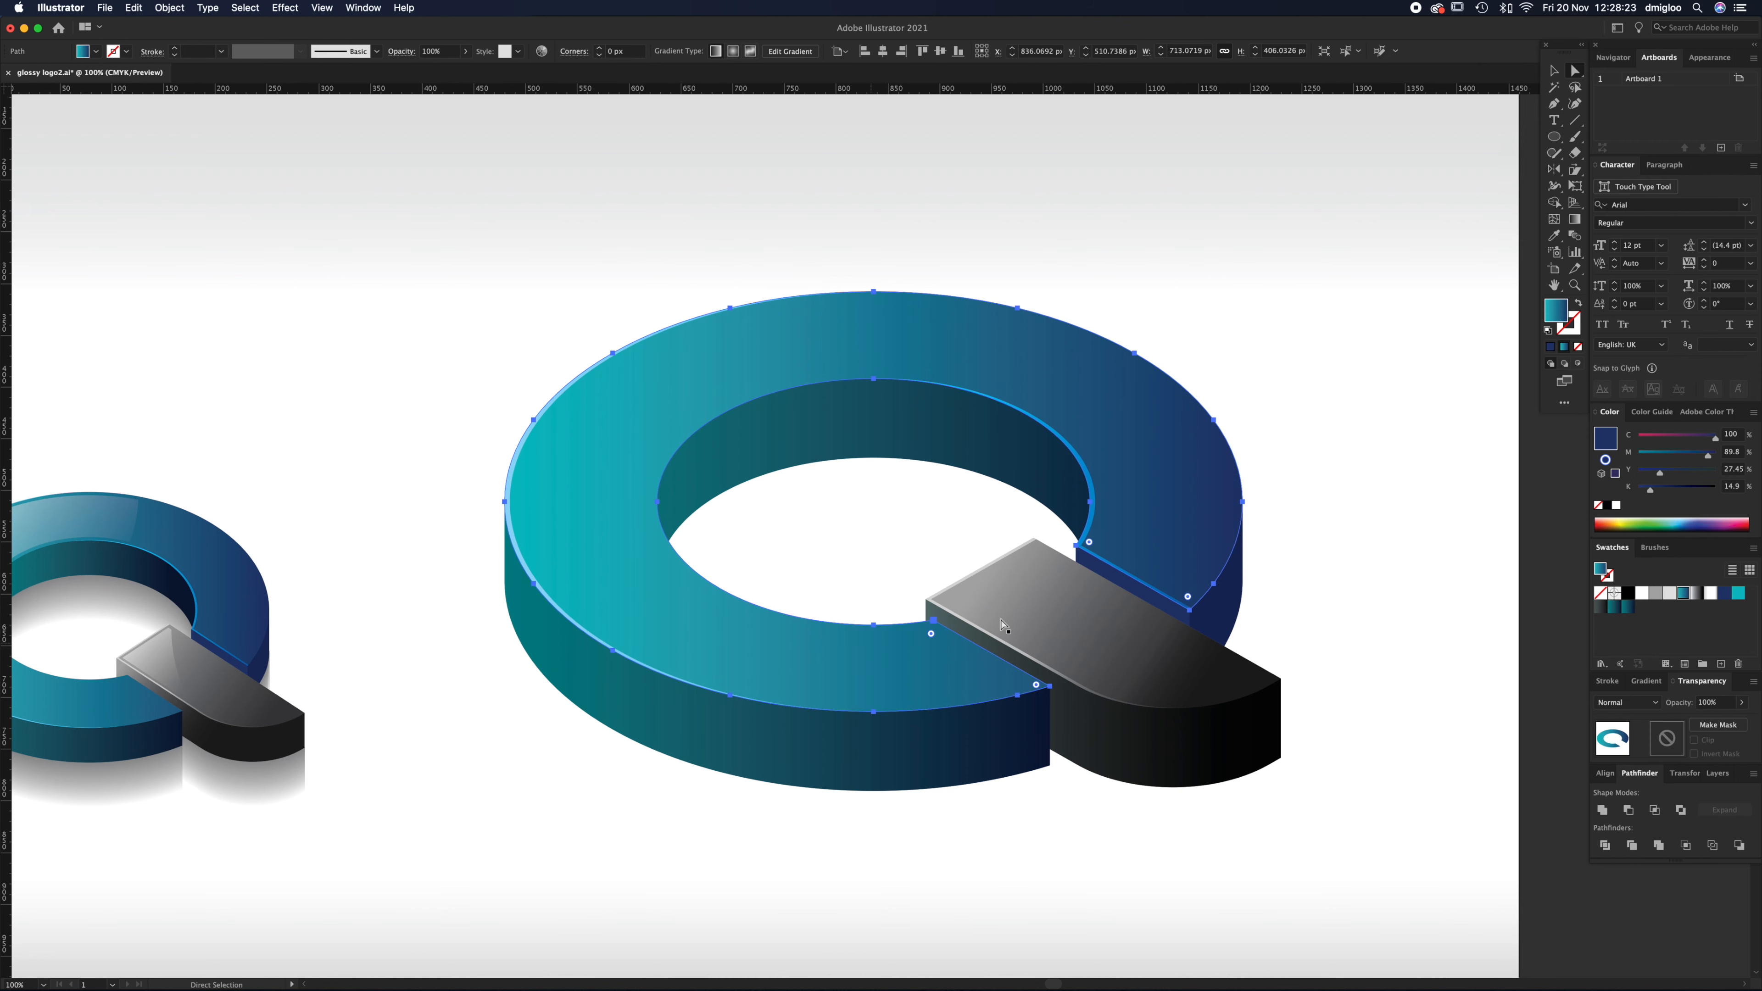
left_click(1066, 617, "shift")
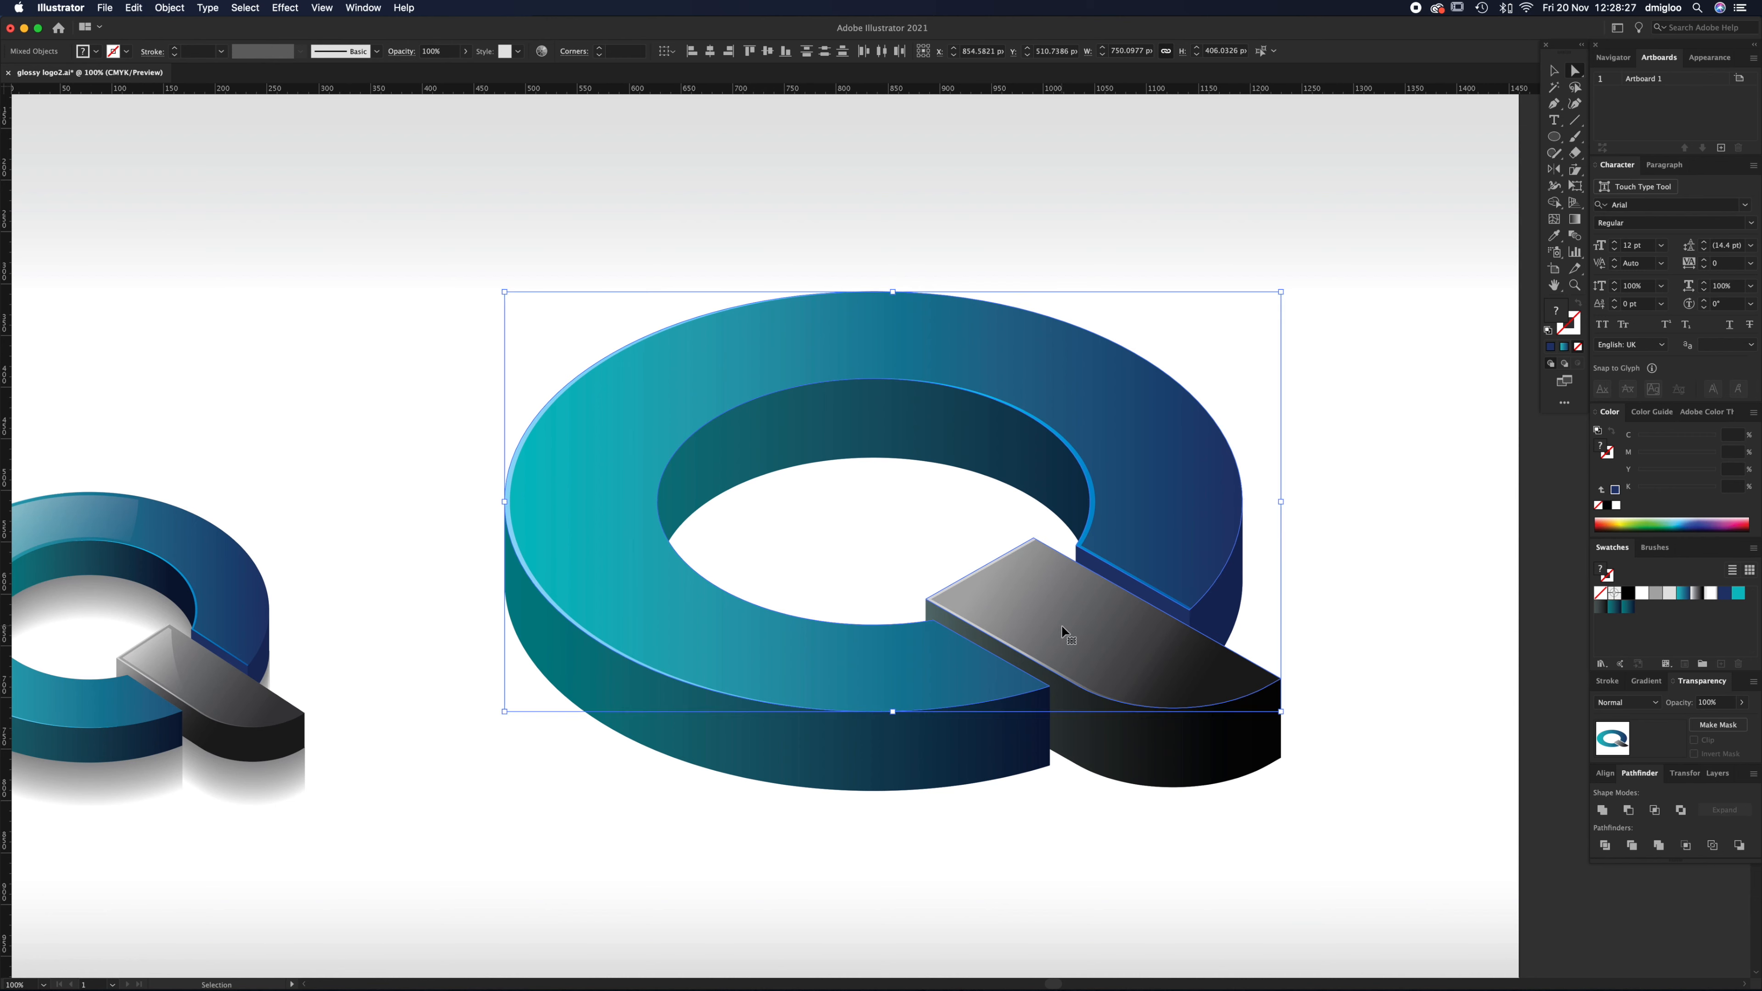
left_click(1643, 594)
left_click(1655, 596)
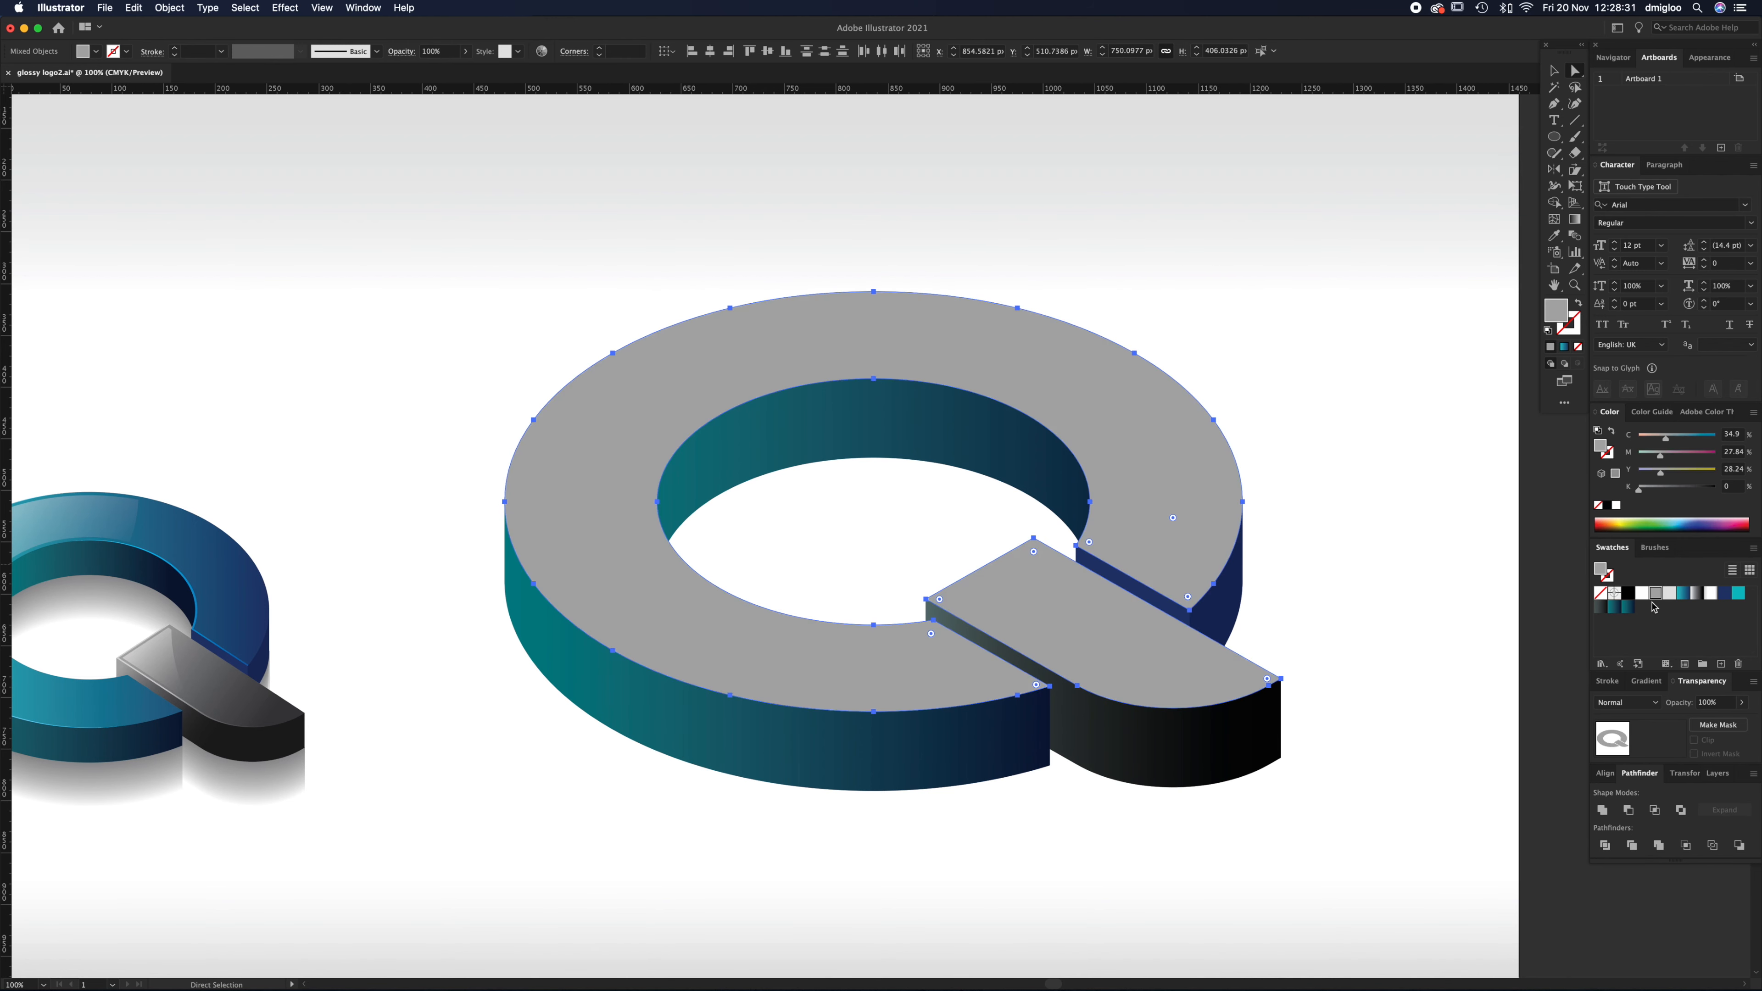
left_click(1298, 540)
Step: Draw a circle about 569 px in diameter over the large ring and fill it with black
key("super+minus")
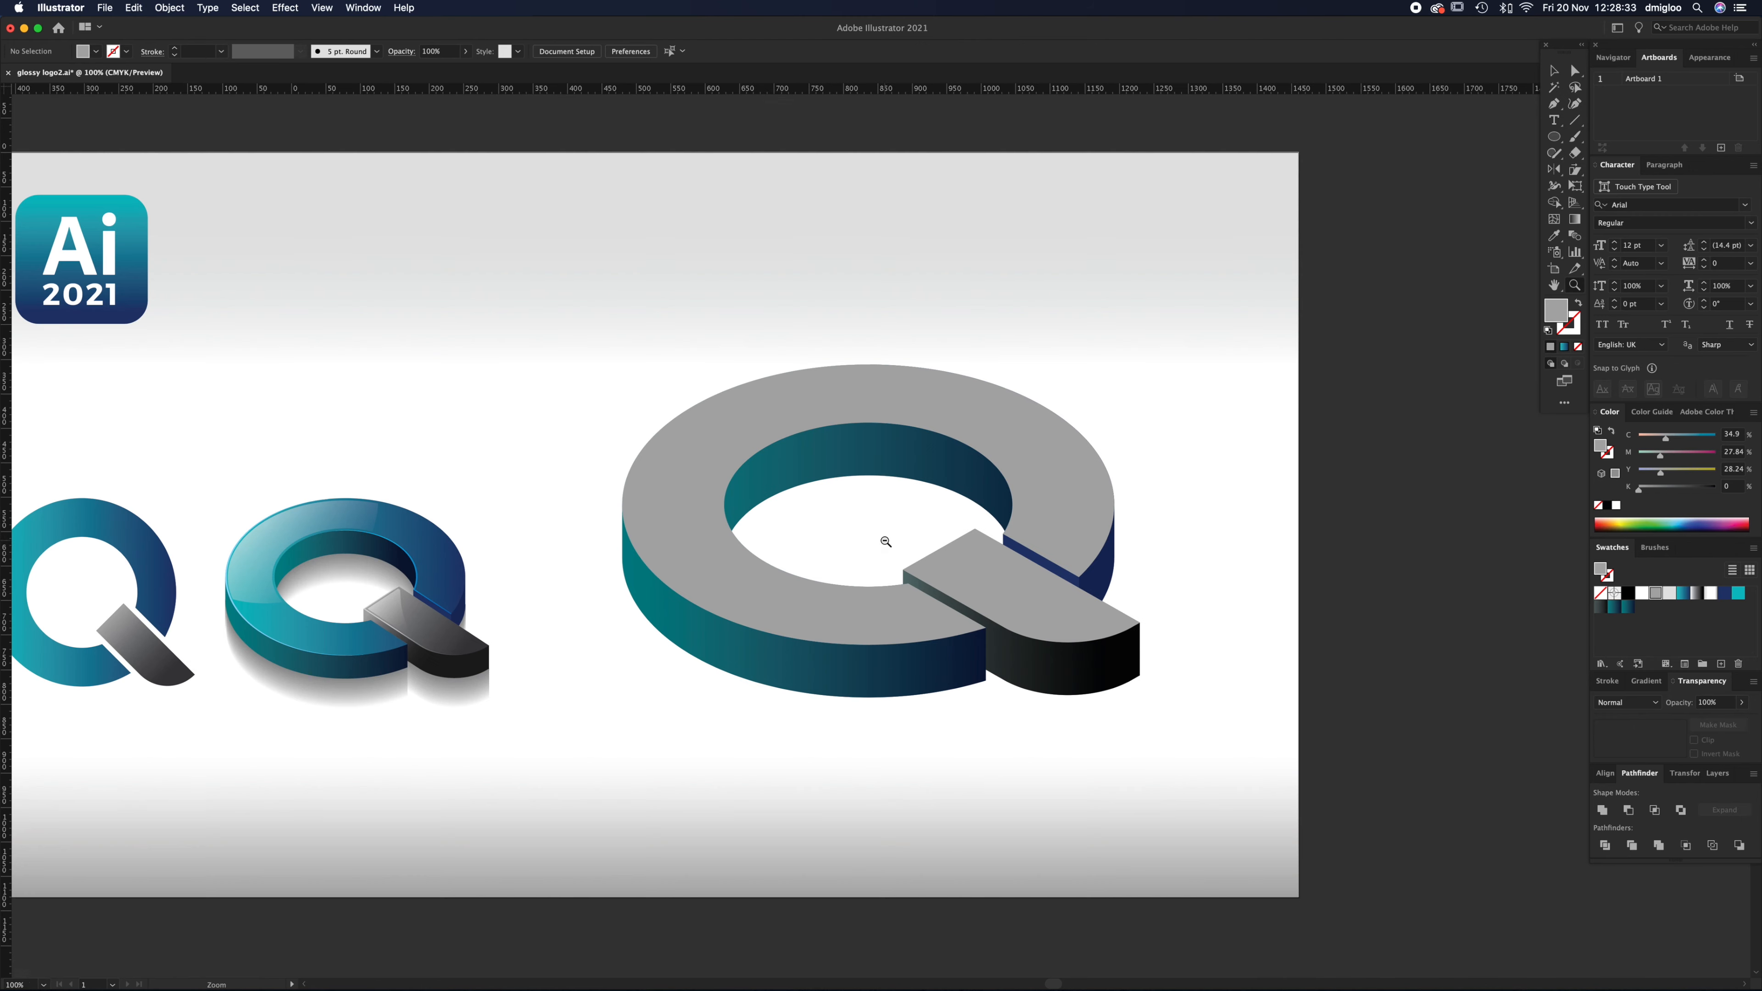
left_click_drag(857, 531, 944, 586)
key("v")
left_click(1553, 137)
left_click_drag(933, 517, 1129, 617)
left_click(1628, 594)
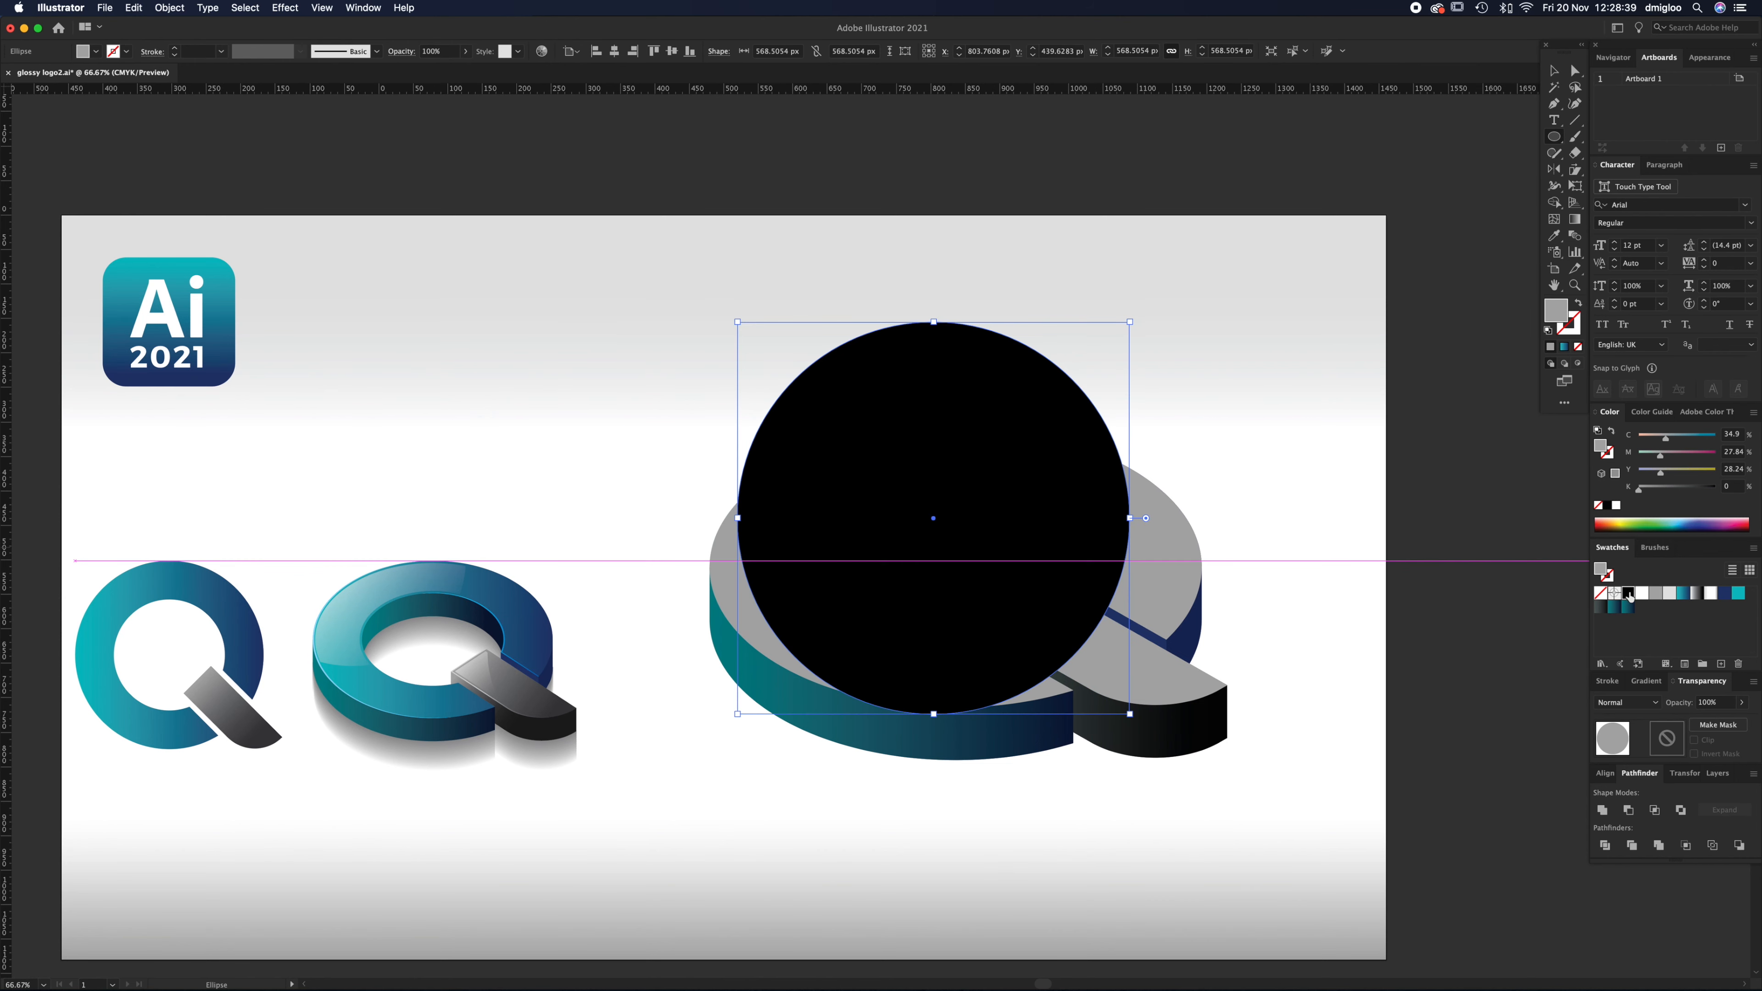
Step: Move the black circle over the ring's upper-left part and enlarge it to about 610 px in diameter
key("v")
left_click_drag(923, 505, 788, 383)
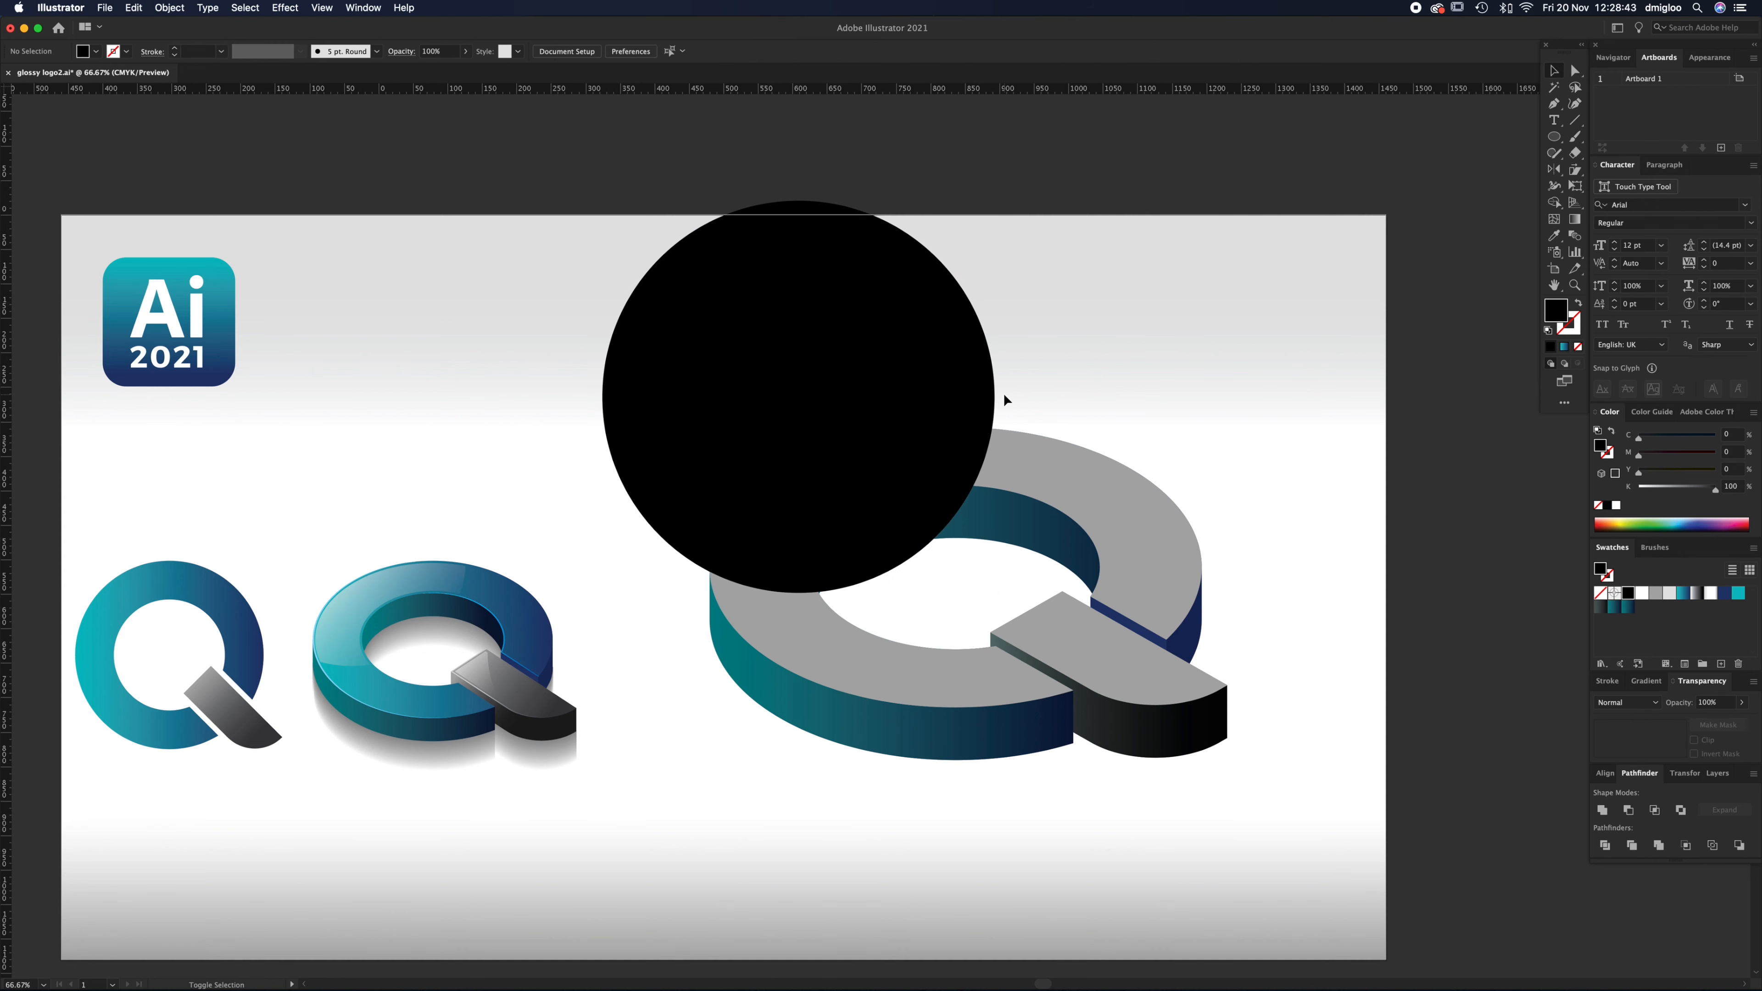
left_click_drag(996, 397, 1009, 400)
left_click_drag(926, 463, 944, 440)
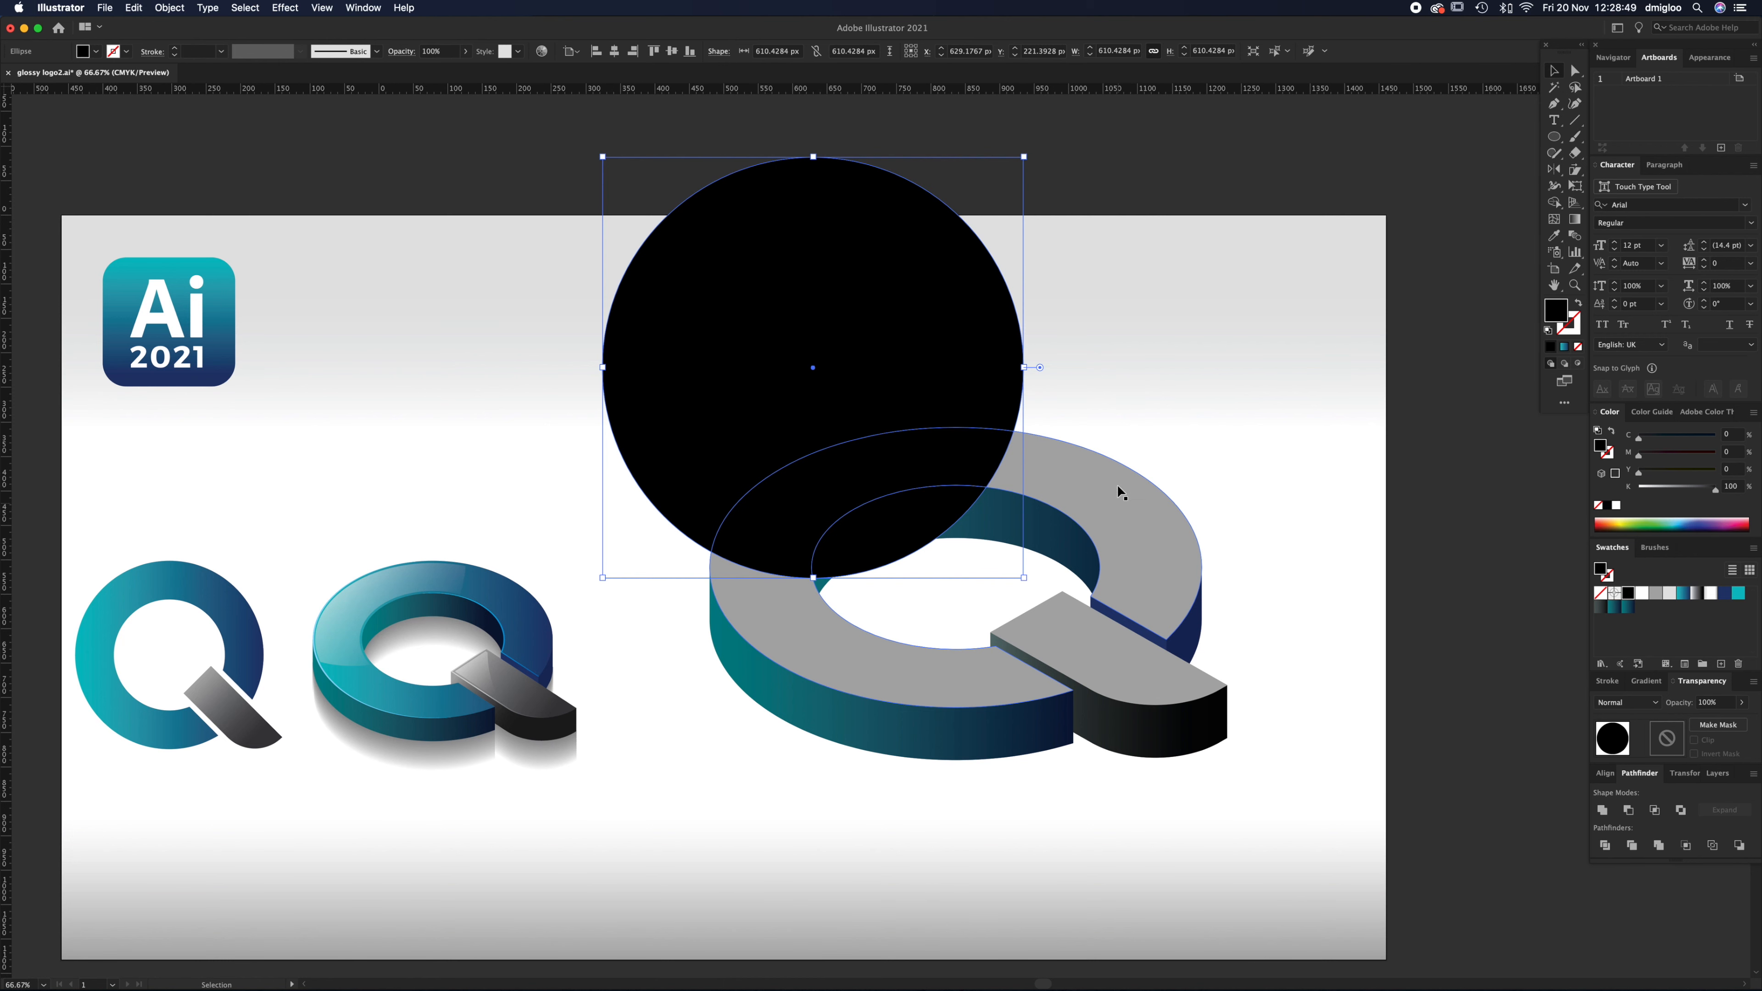
Step: Intersect the black circle with the grey ring copy so only their overlap is kept
left_click(1119, 519, "shift")
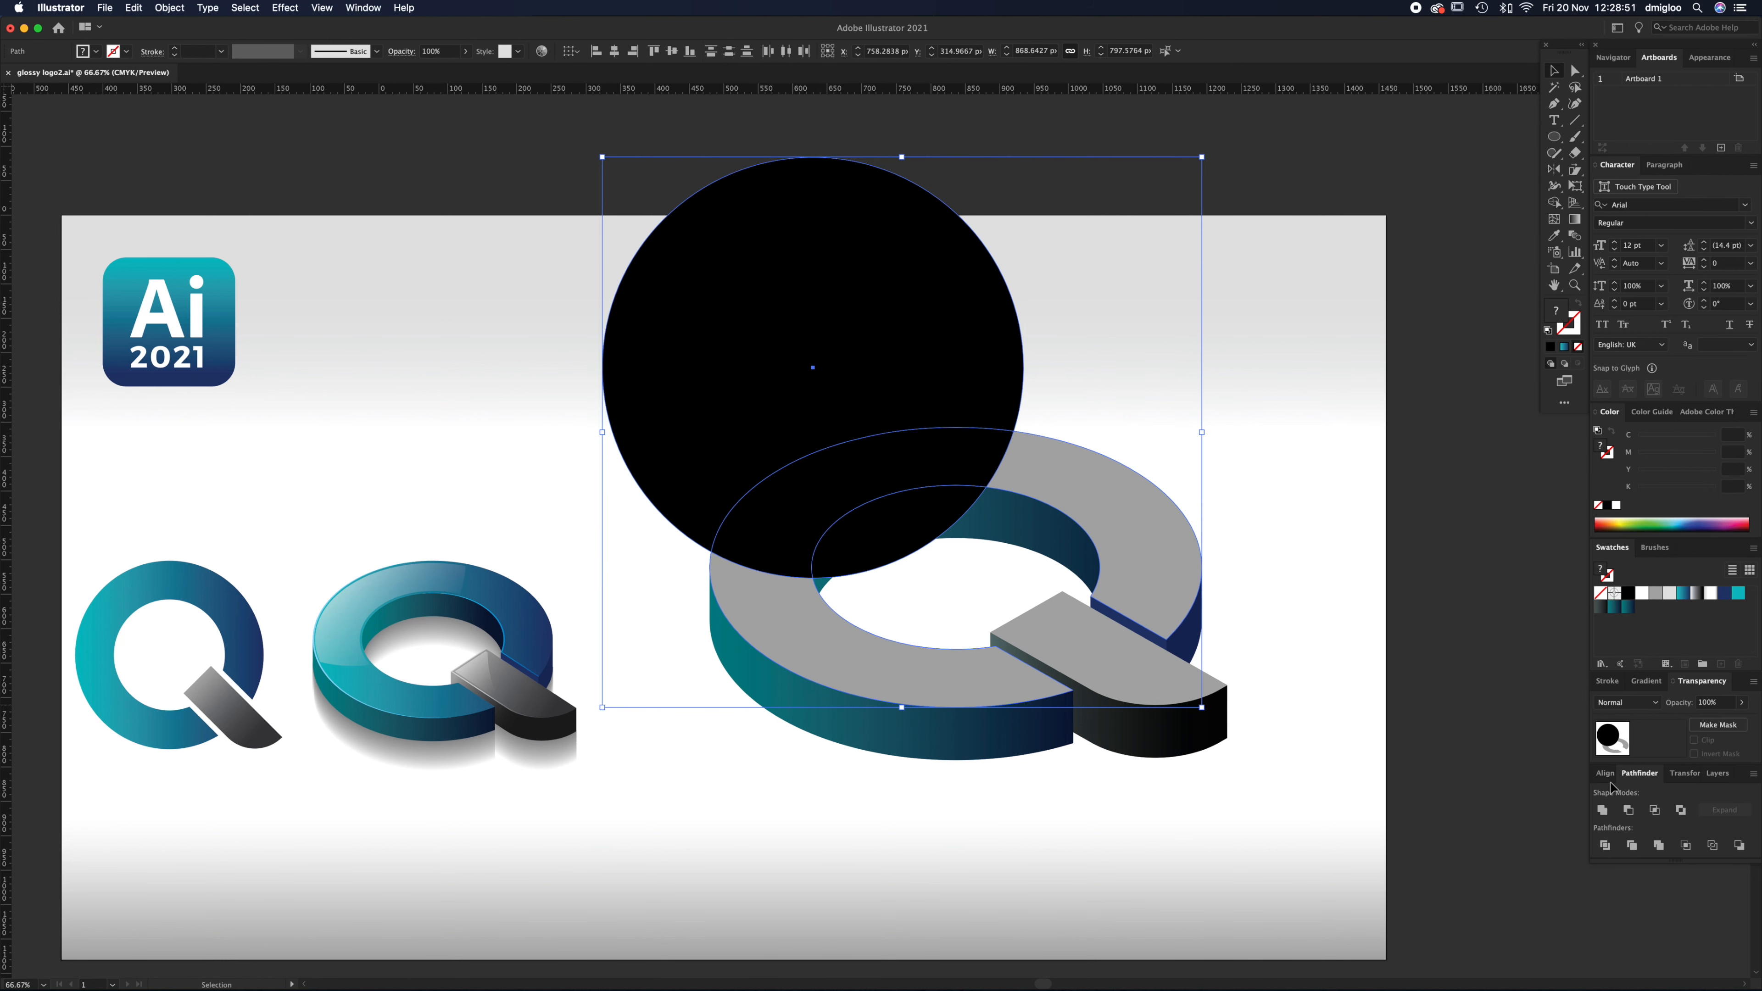
left_click(1629, 811)
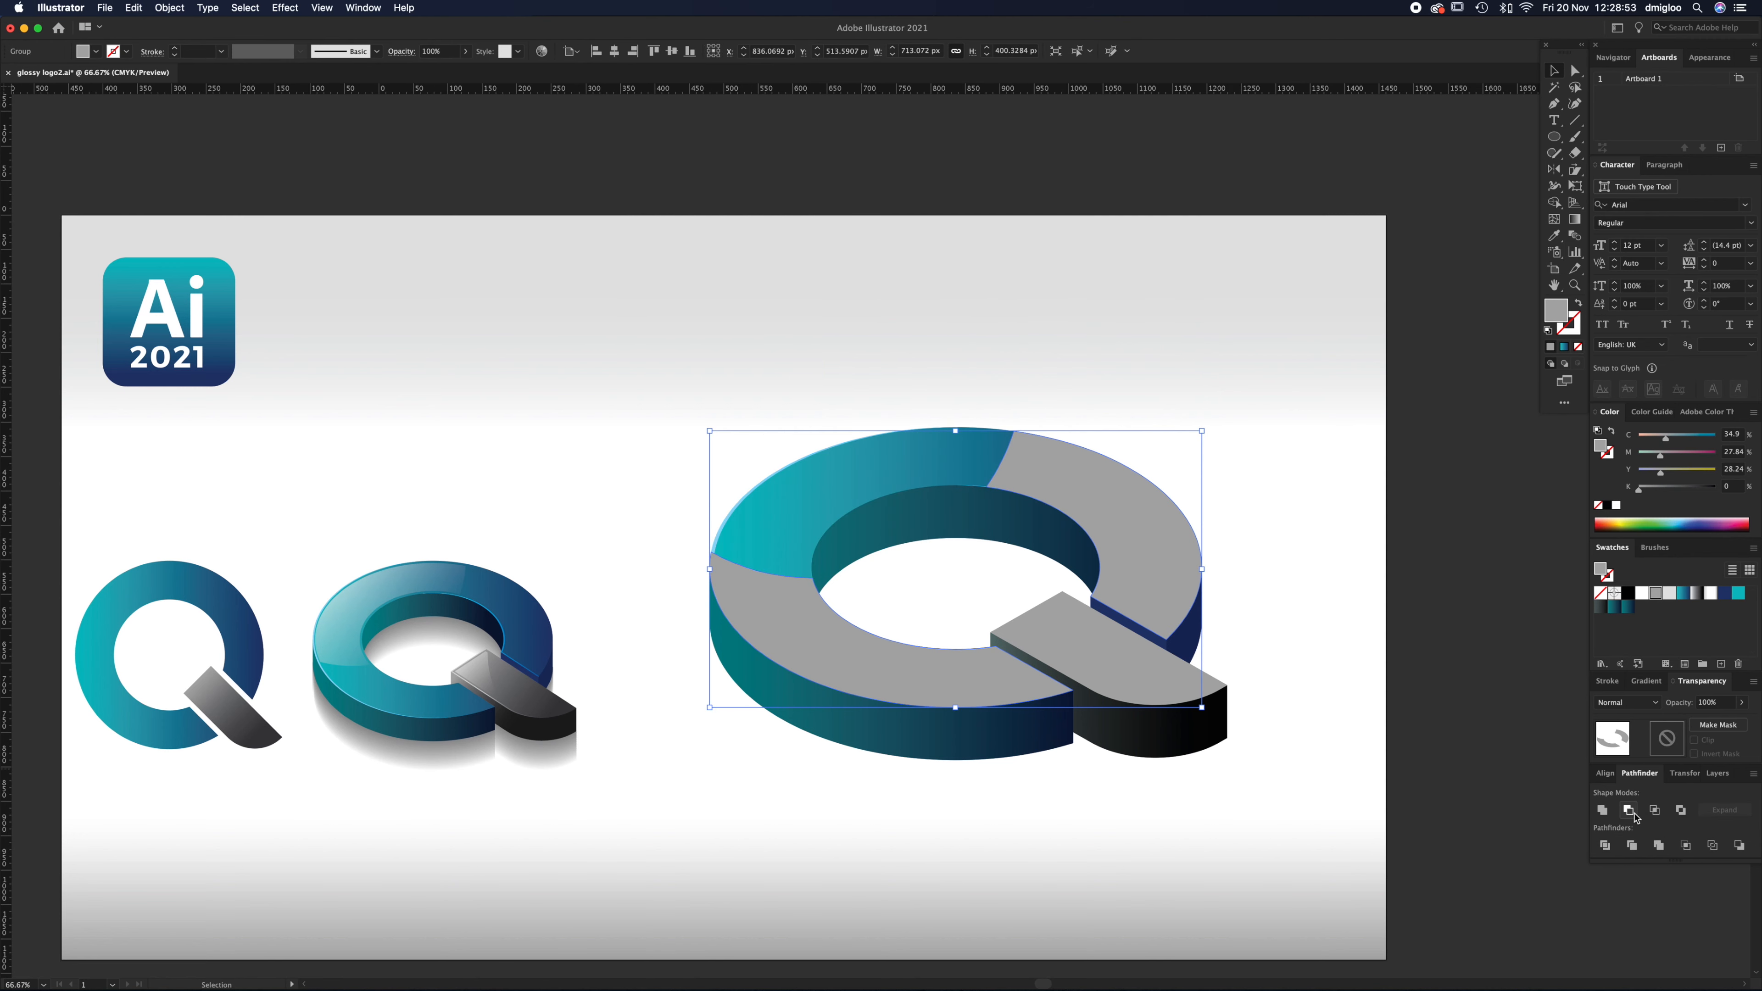
key("super+z")
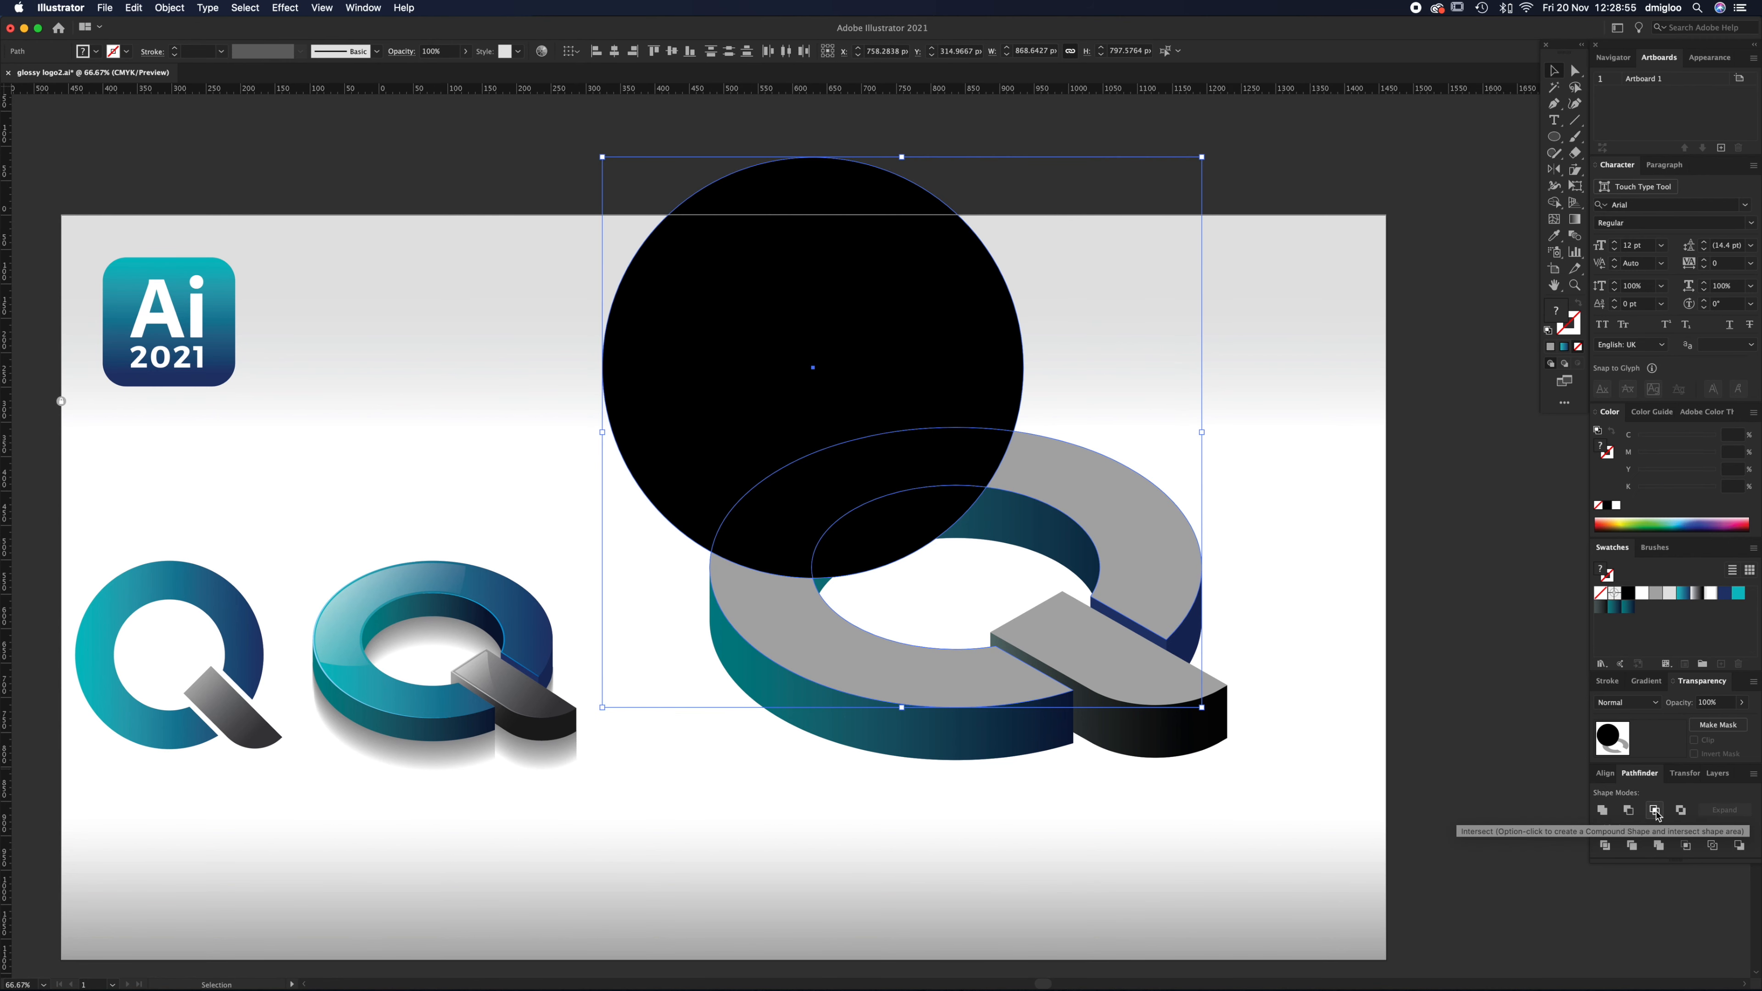
left_click(1655, 811)
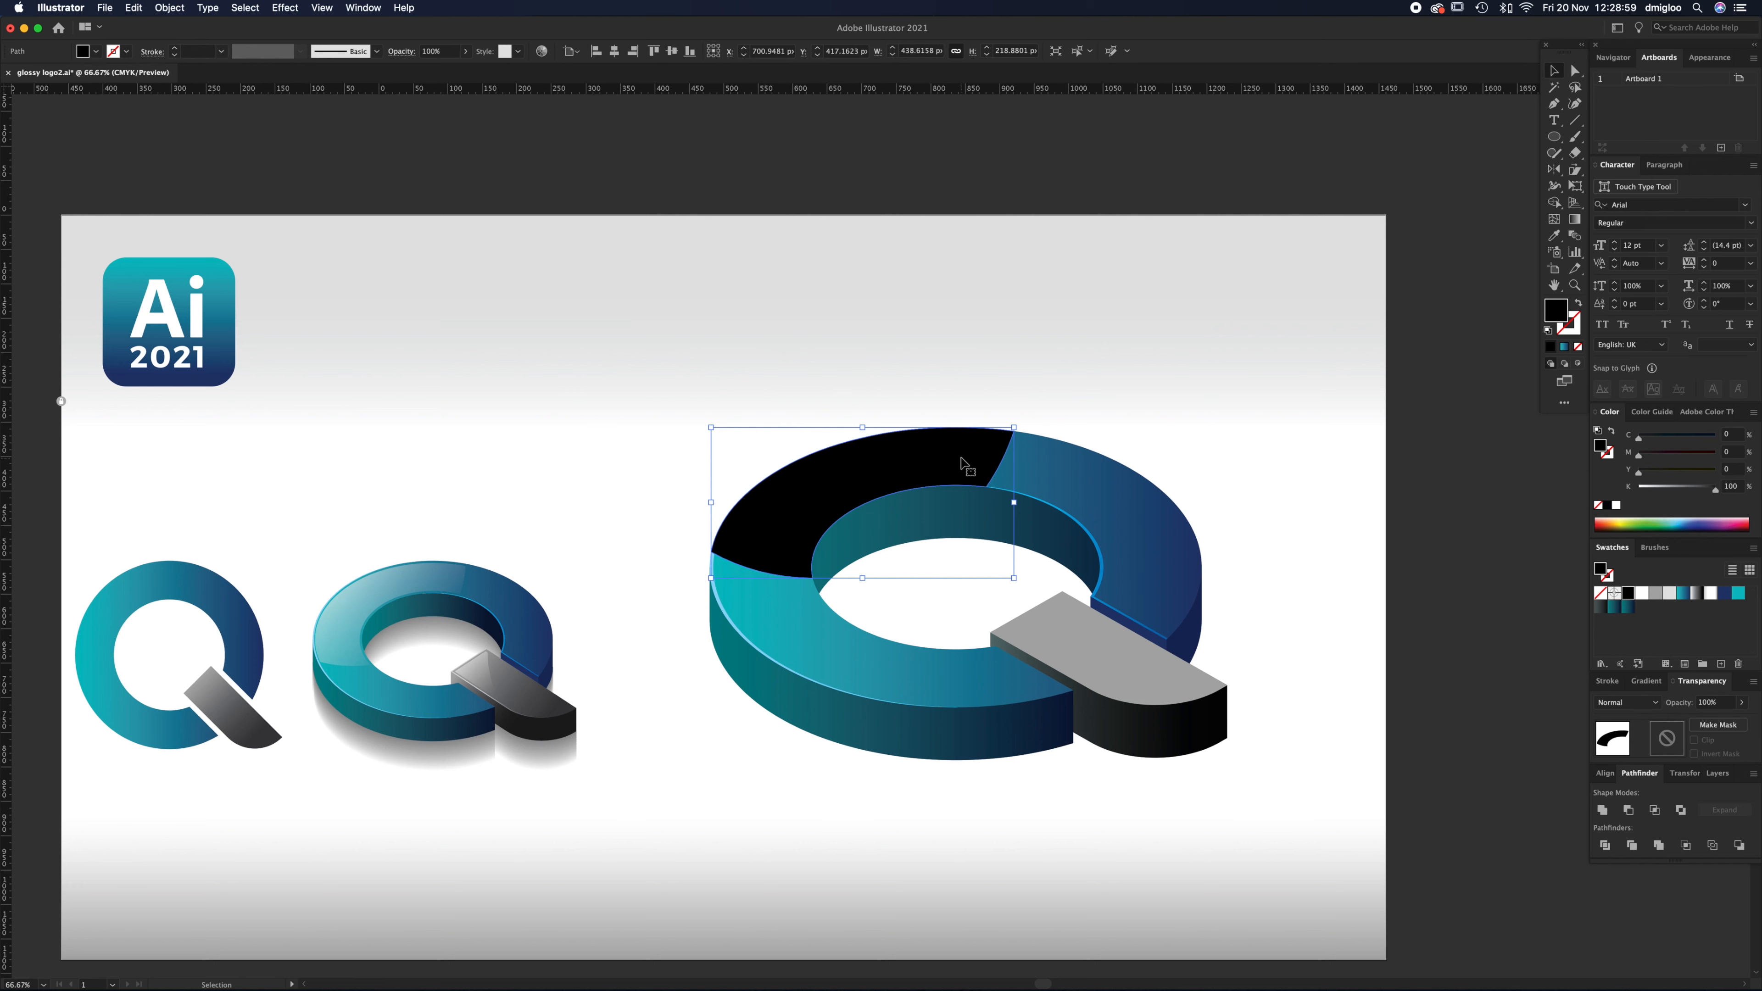
left_click(1294, 552)
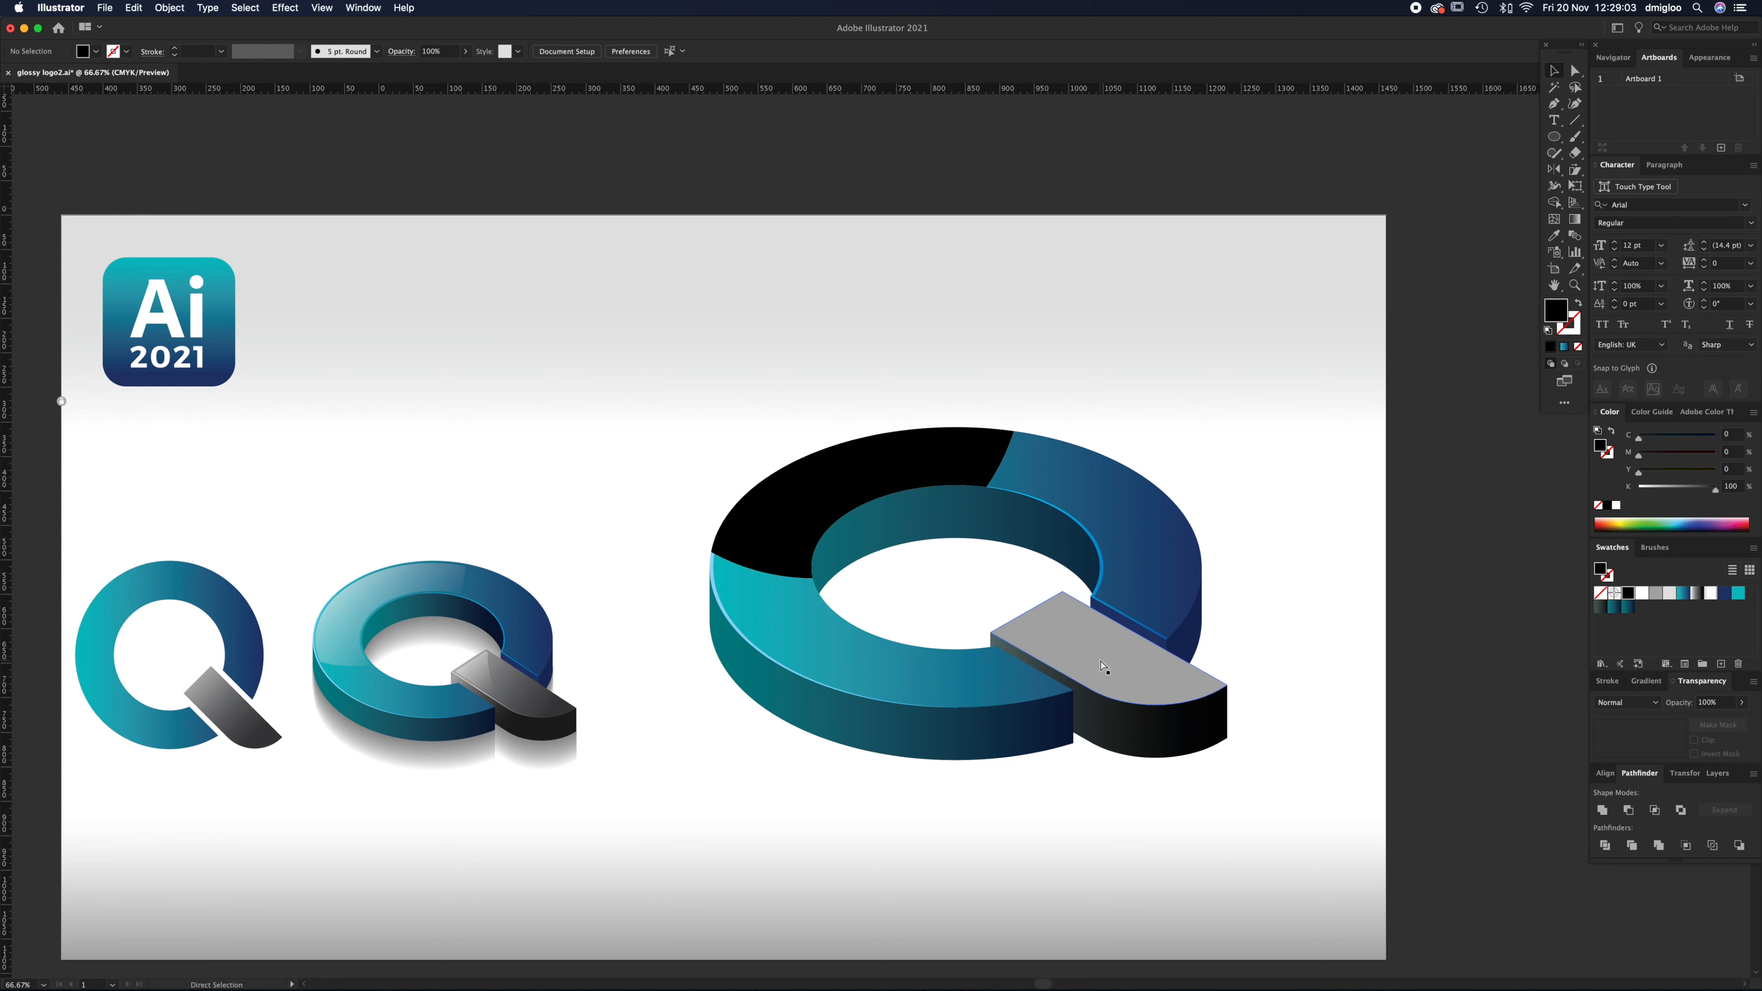
Step: Copy the black circle from its state before the intersection, restore the intersection and paste the circle in front
key("super+z")
left_click(1124, 437)
left_click(967, 402)
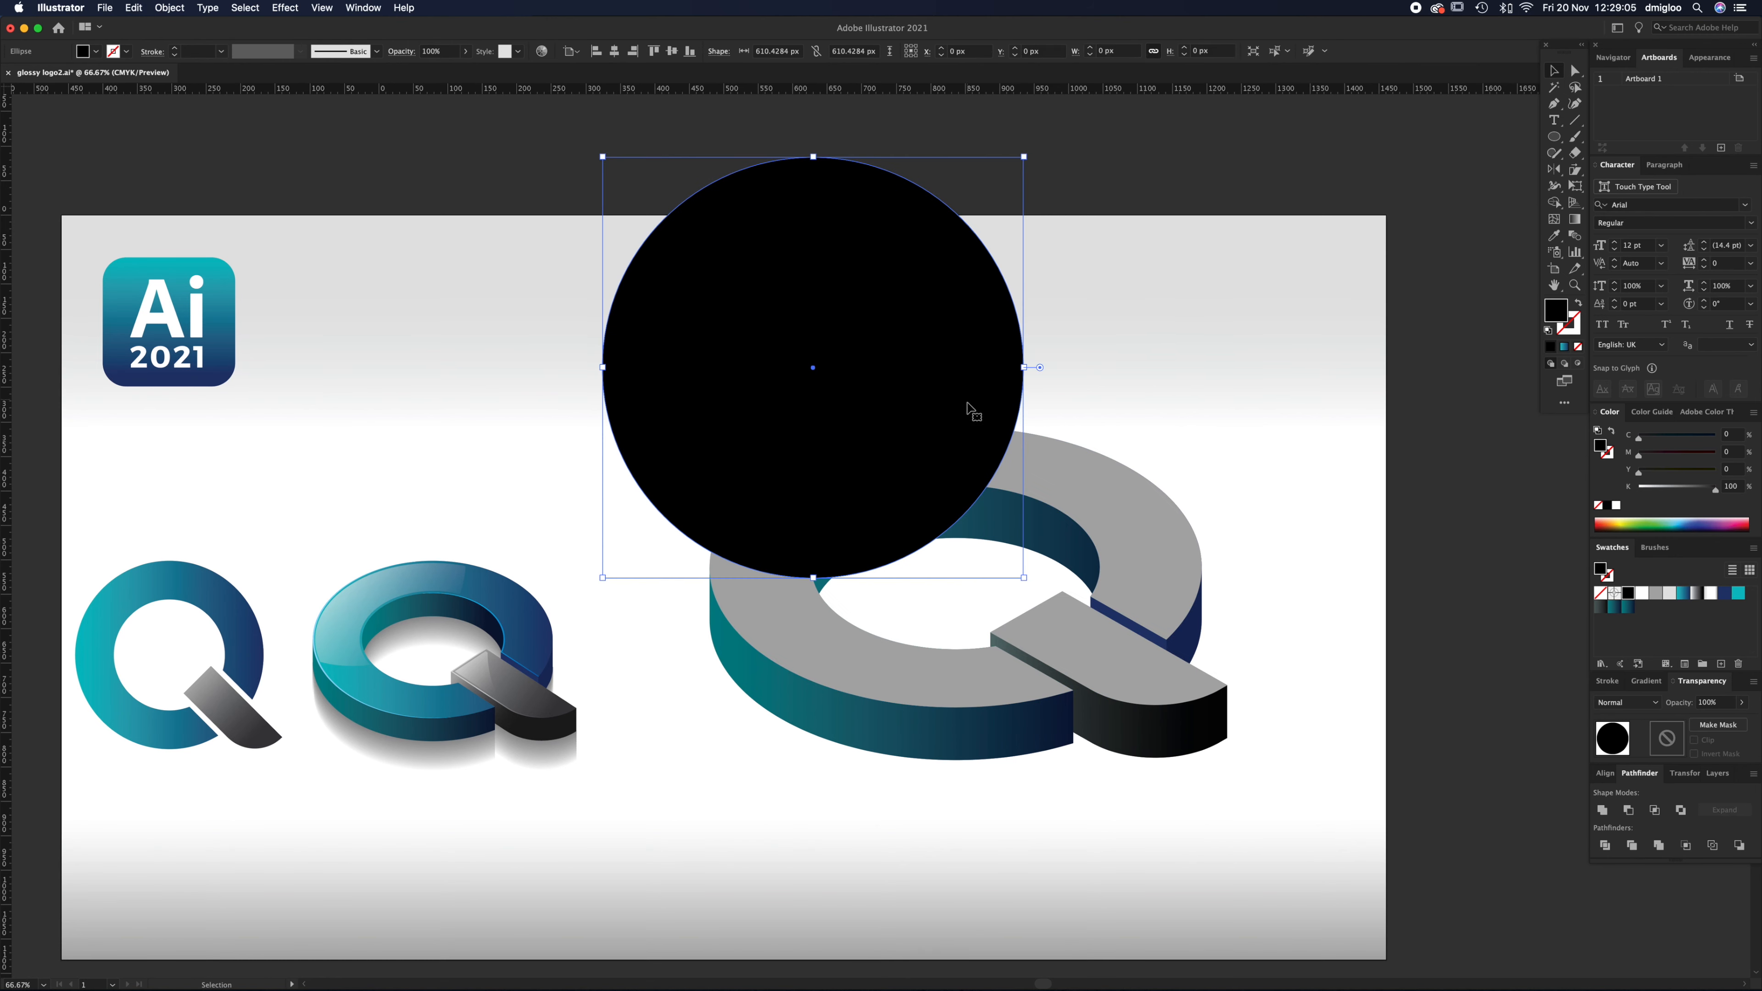
key("super+c")
key("super+shift+z")
left_click(1135, 392)
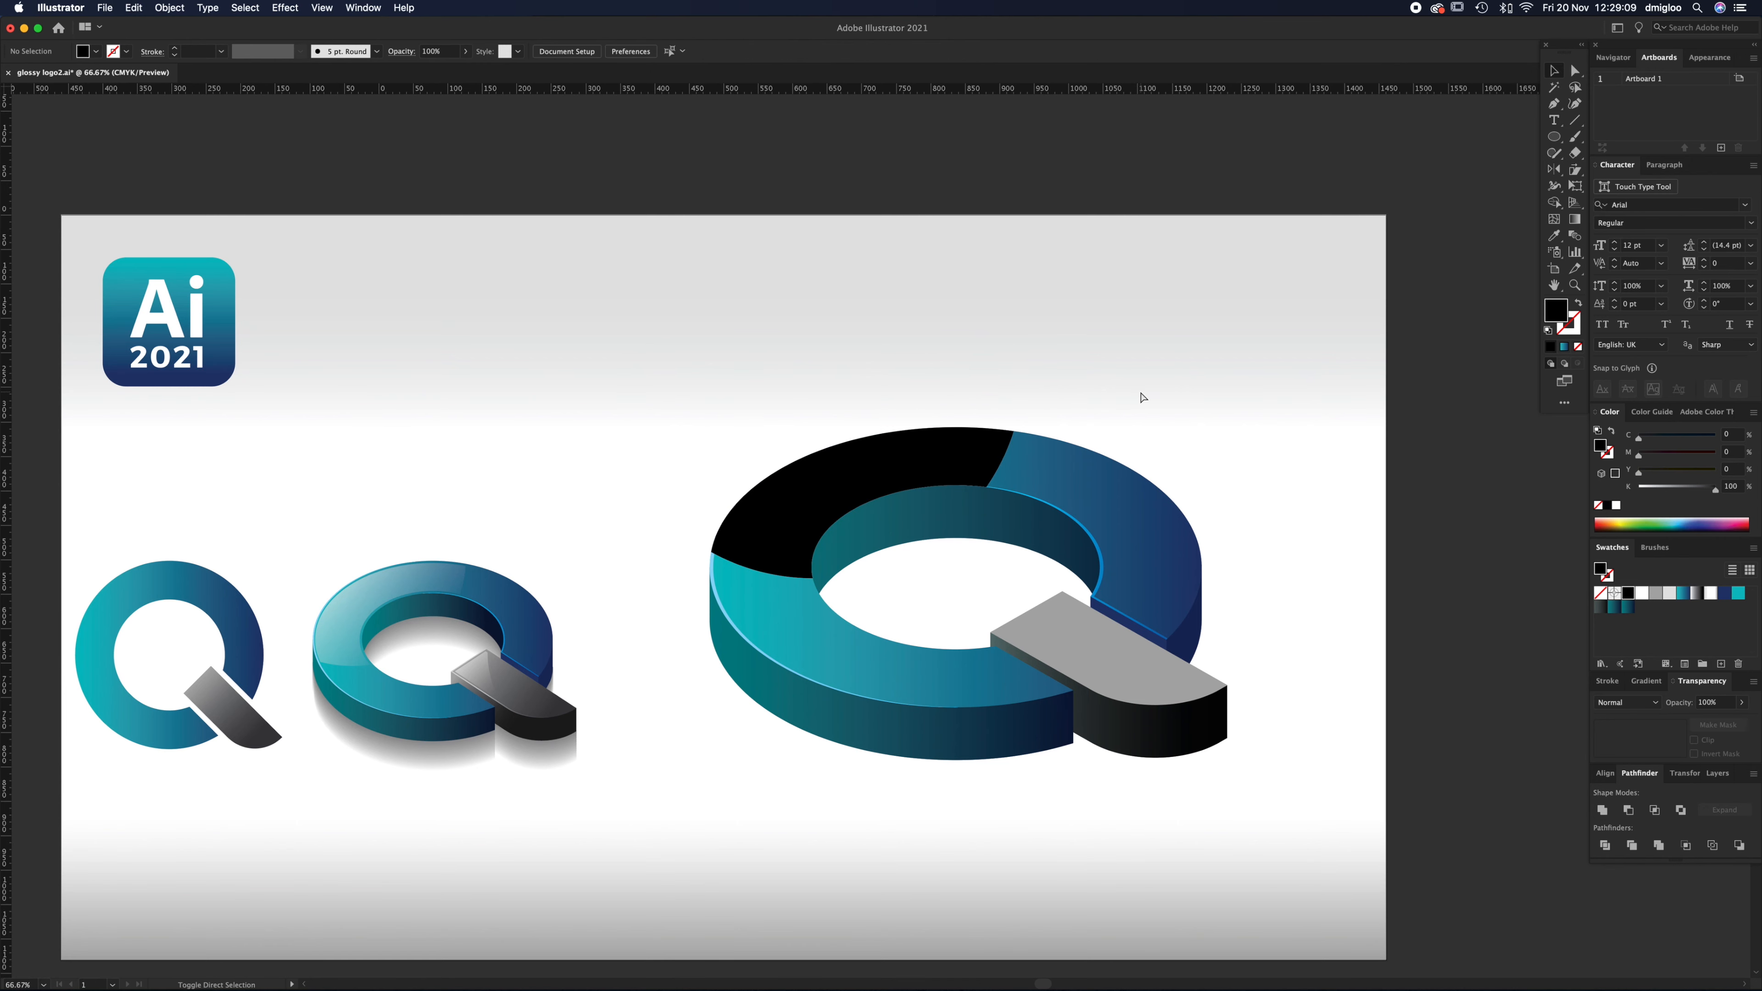
key("super+f")
Step: Move the pasted circle over the tail's outer part and subtract it from the grey tail copy with Minus Front
left_click_drag(827, 427, 1293, 637)
left_click(1041, 633, "shift")
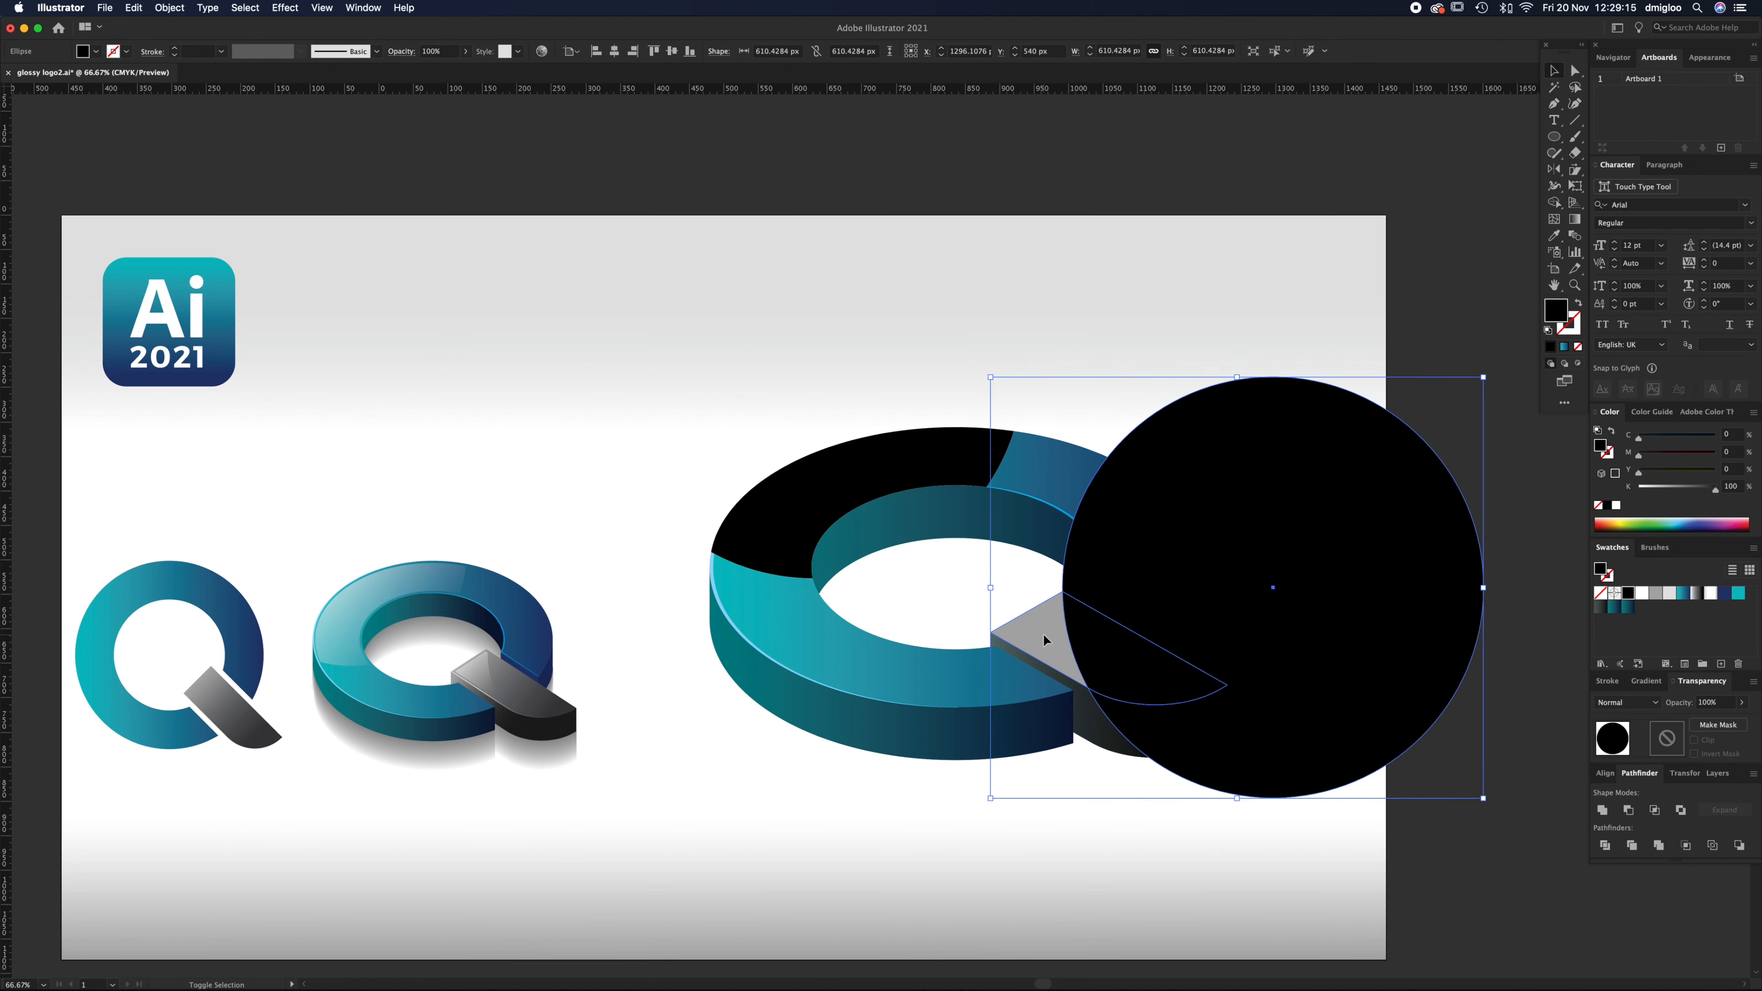
left_click(1629, 810)
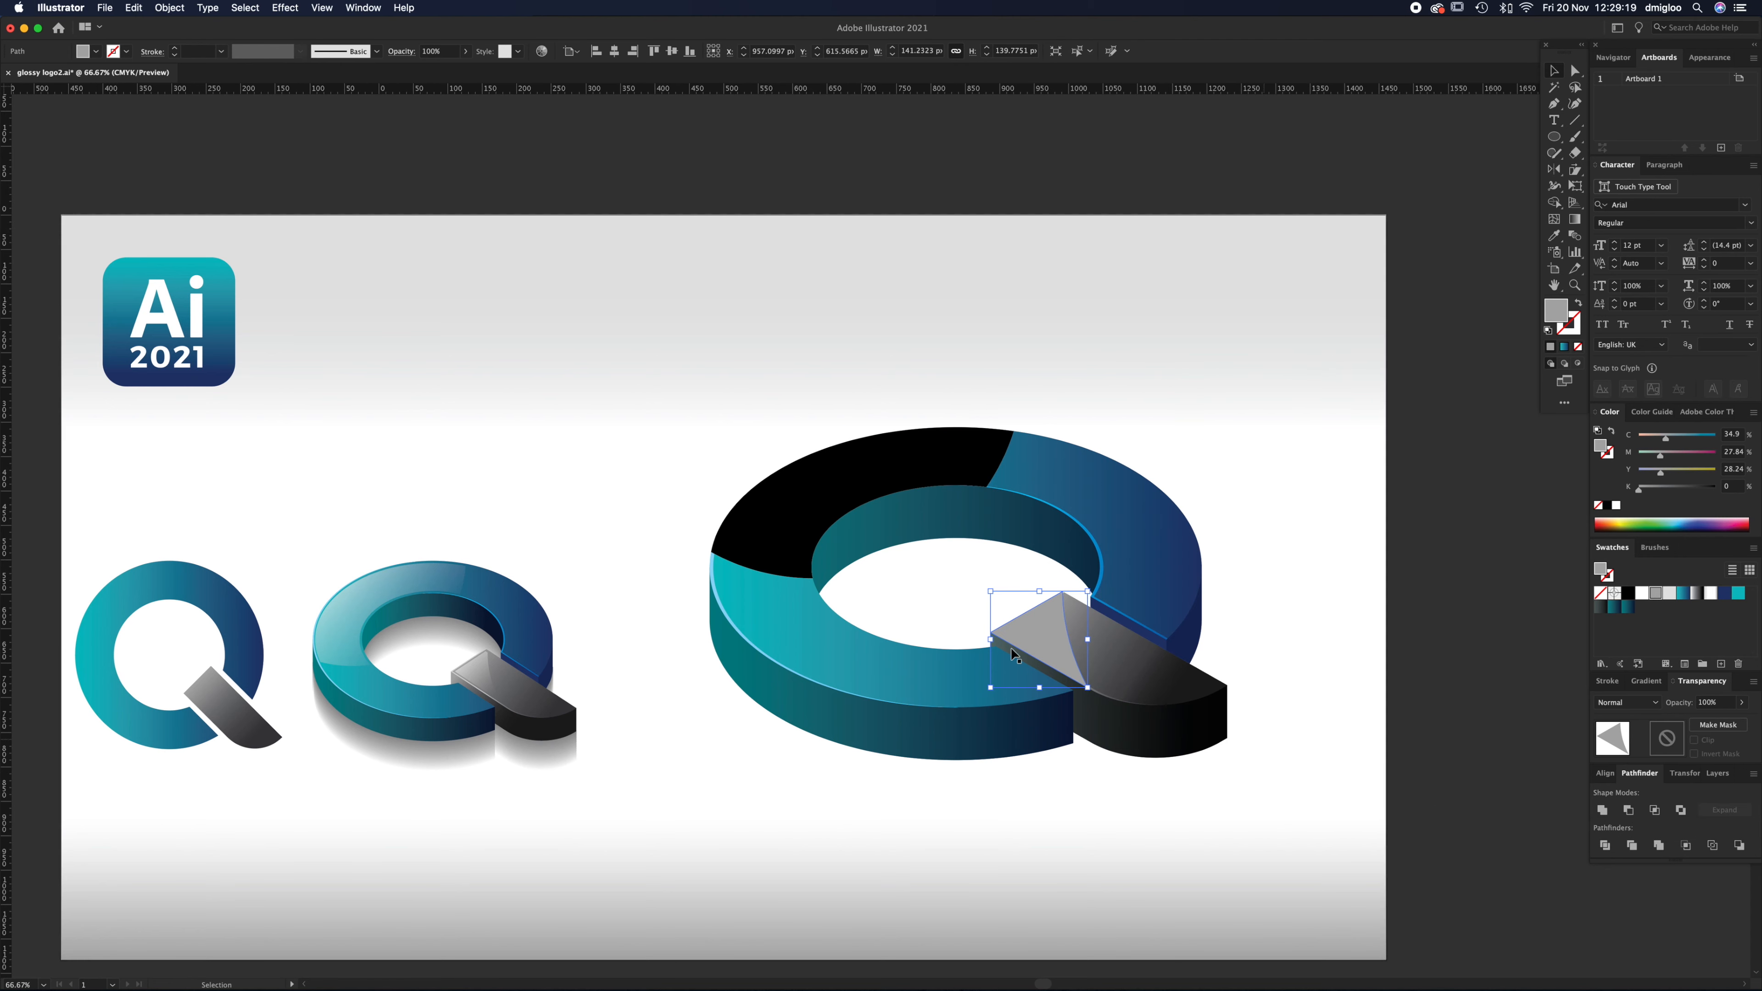
Step: Apply the small finished logo's tail reflection gradient to the ring and tail reflection shapes with the Eyedropper
left_click(883, 568)
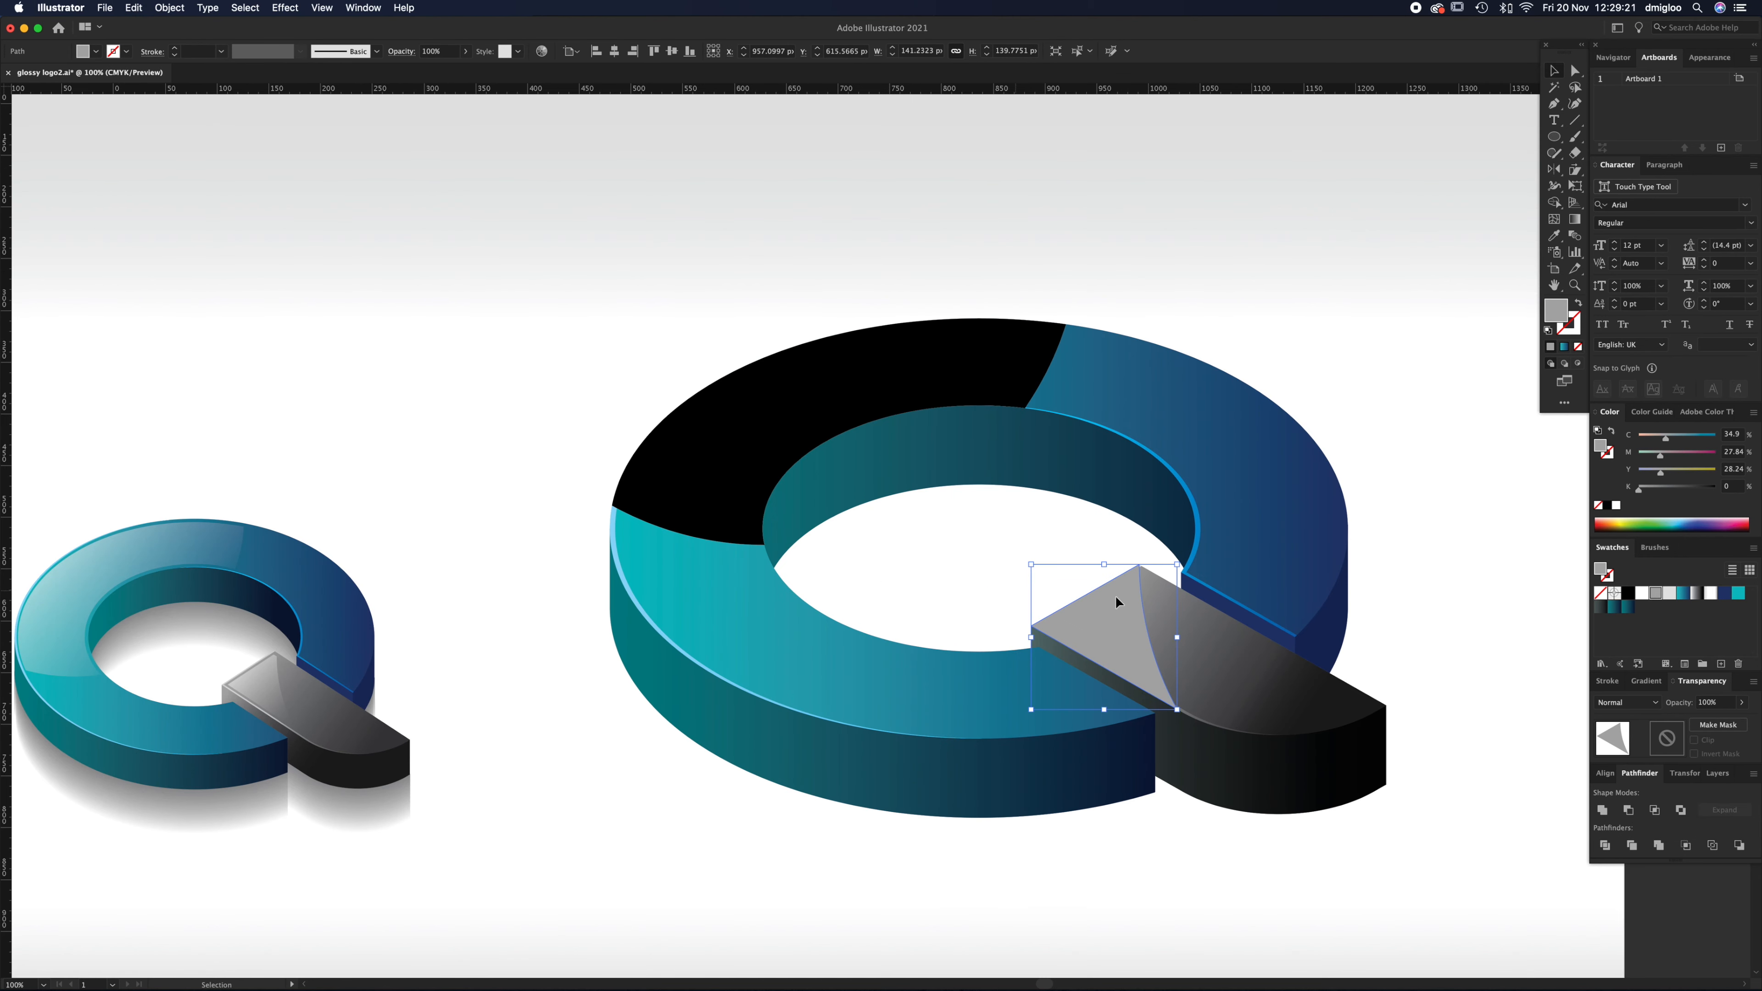
left_click(854, 385, "shift")
key("i")
left_click(265, 679)
key("a")
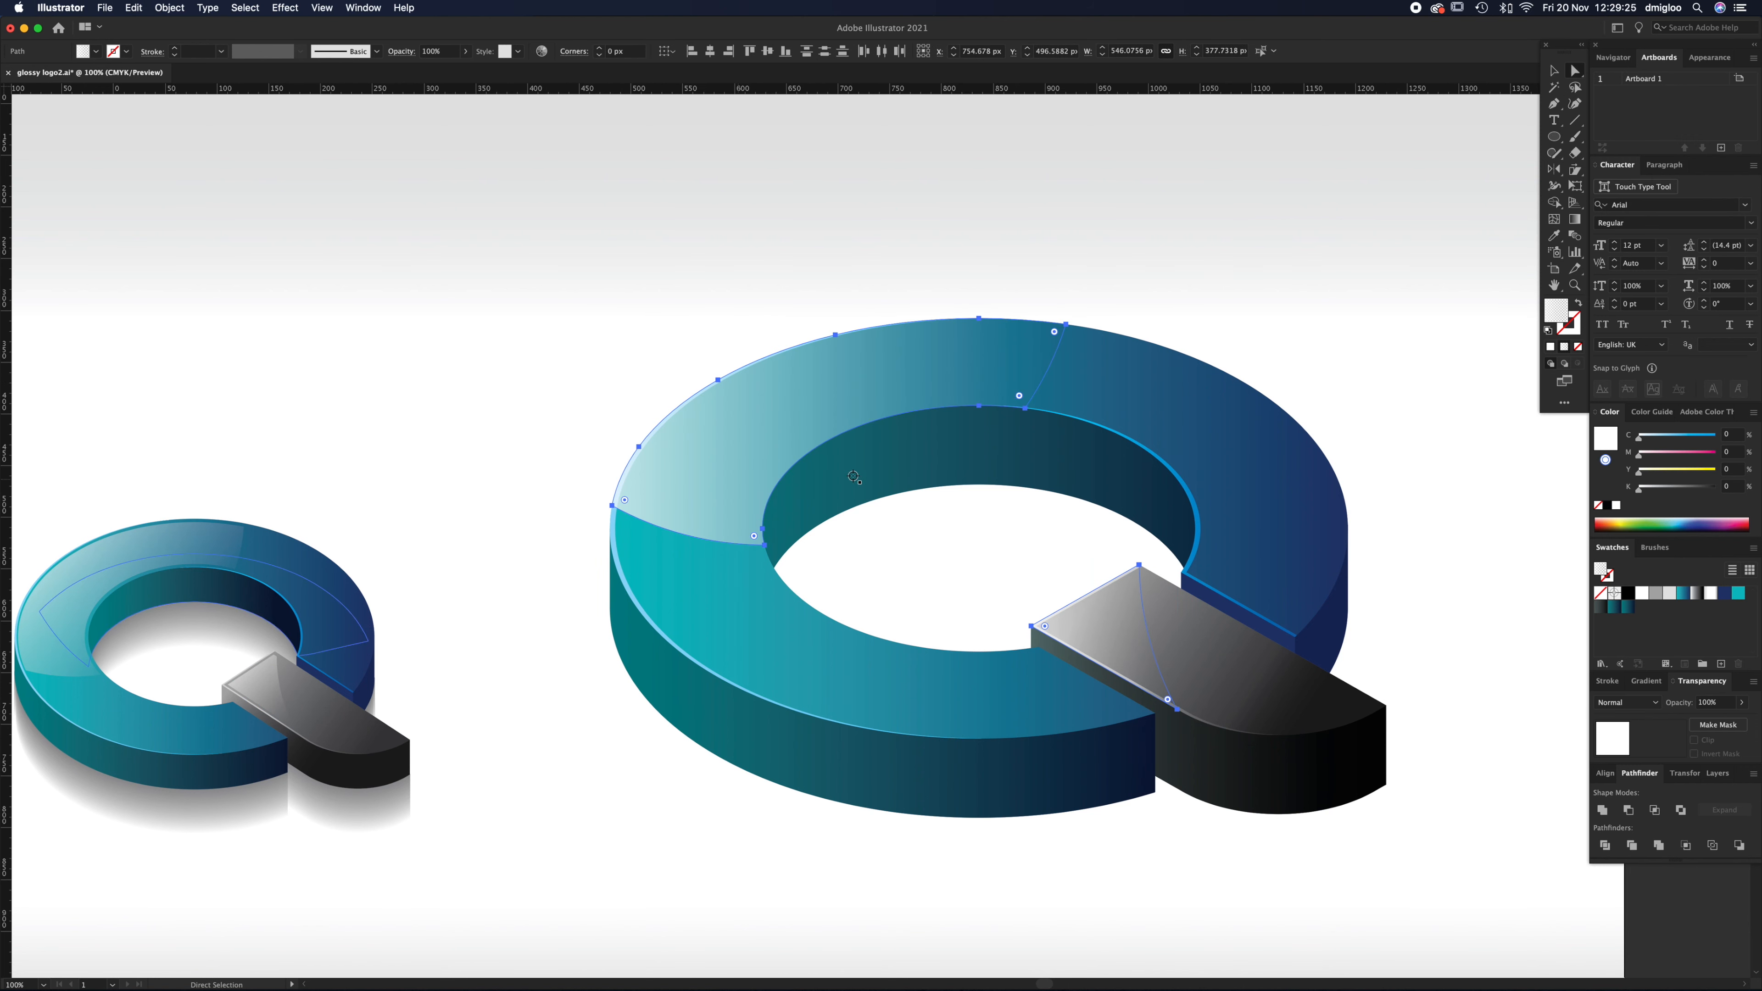
left_click(932, 551)
Step: Redirect the ring reflection's gradient diagonally from the ring's upper-left outside edge down towards its centre hole
left_click(854, 391)
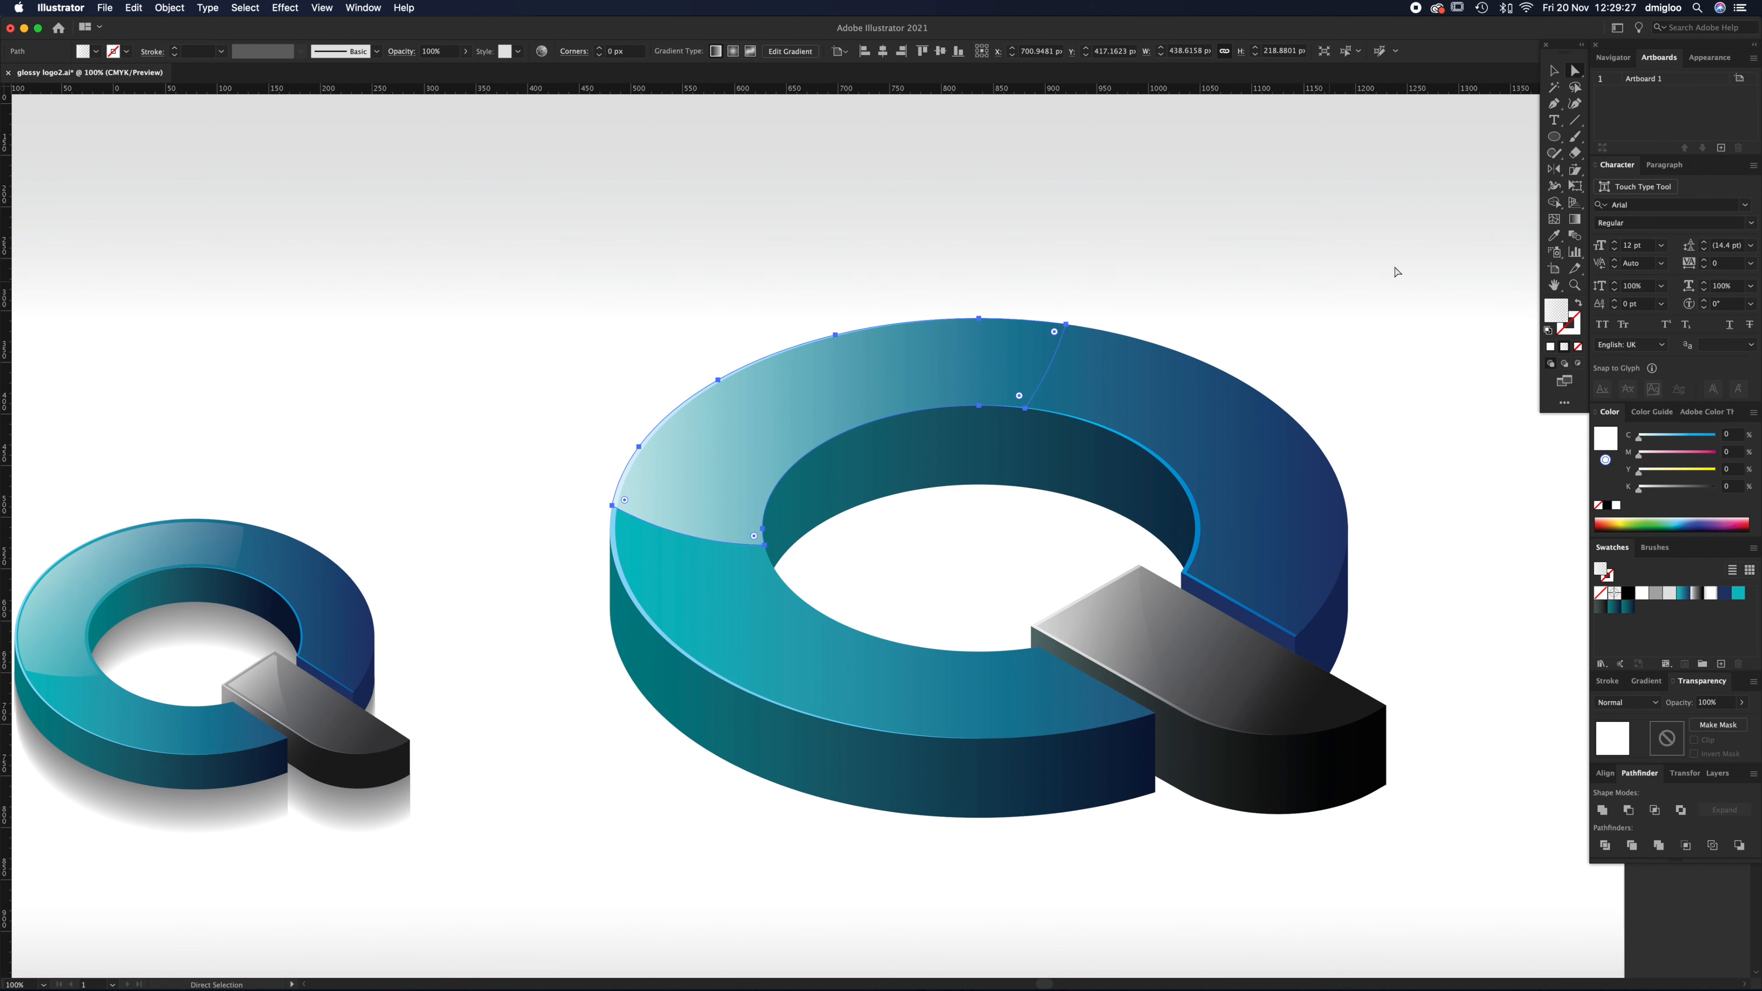
left_click(1573, 221)
left_click_drag(766, 303, 952, 559)
key("a")
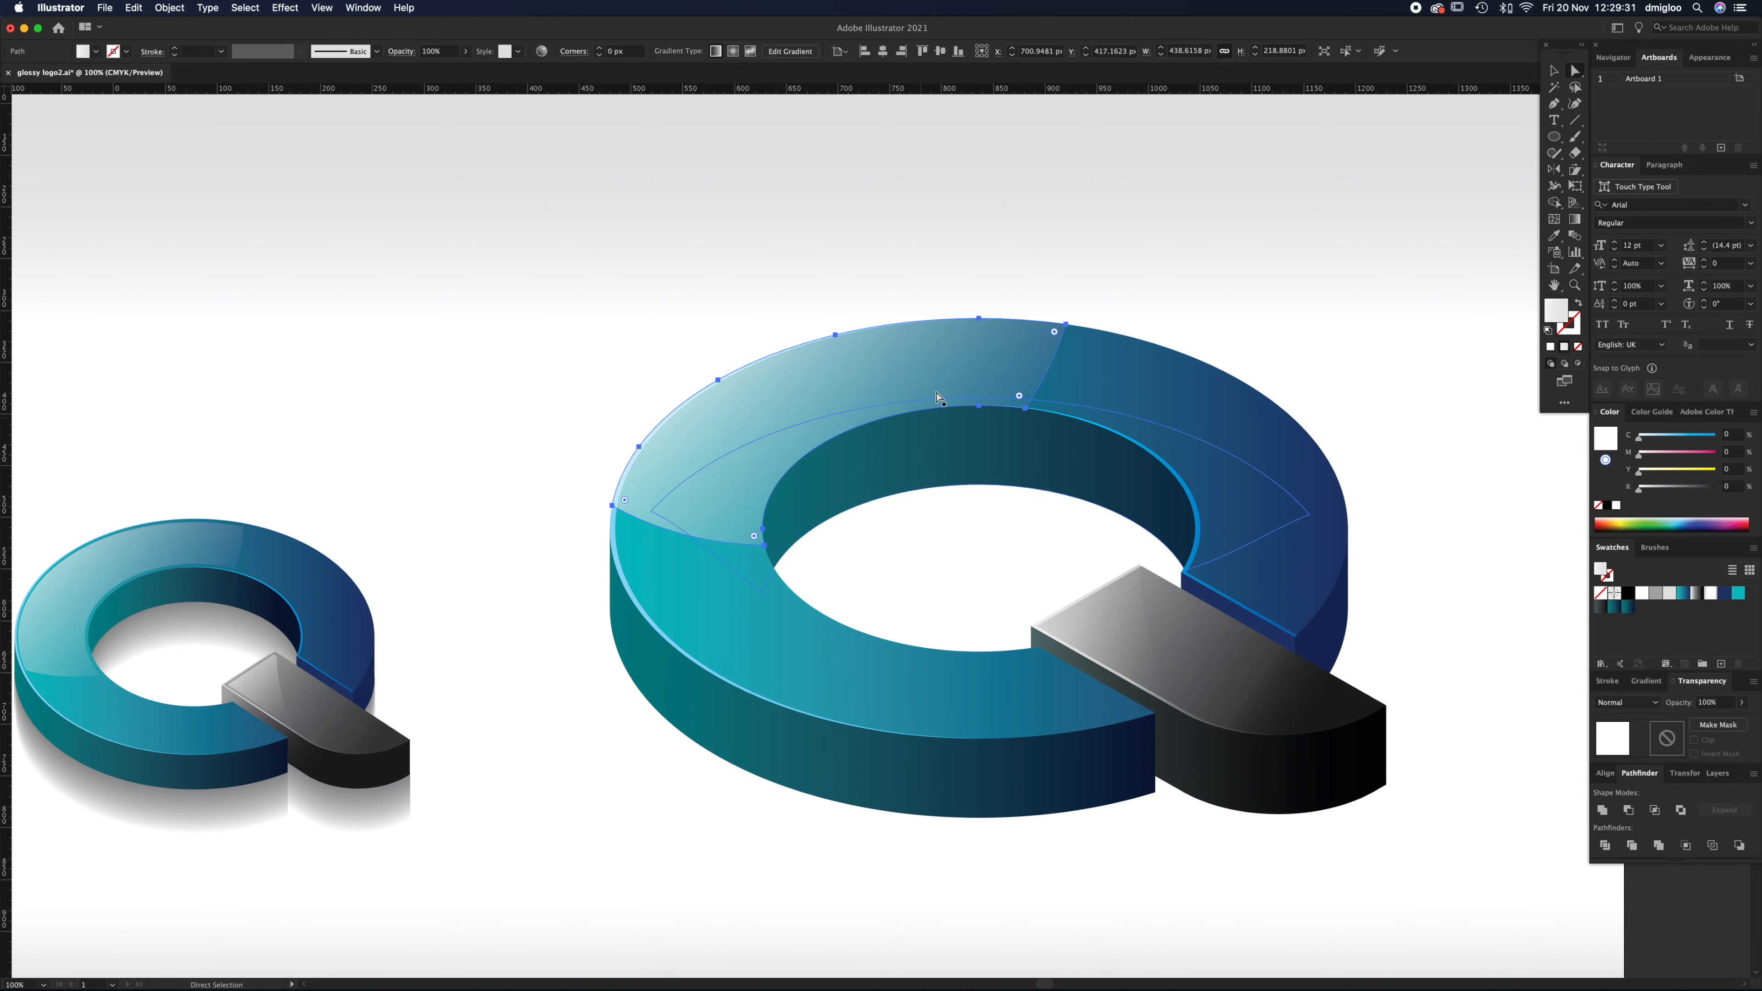
left_click(1686, 773)
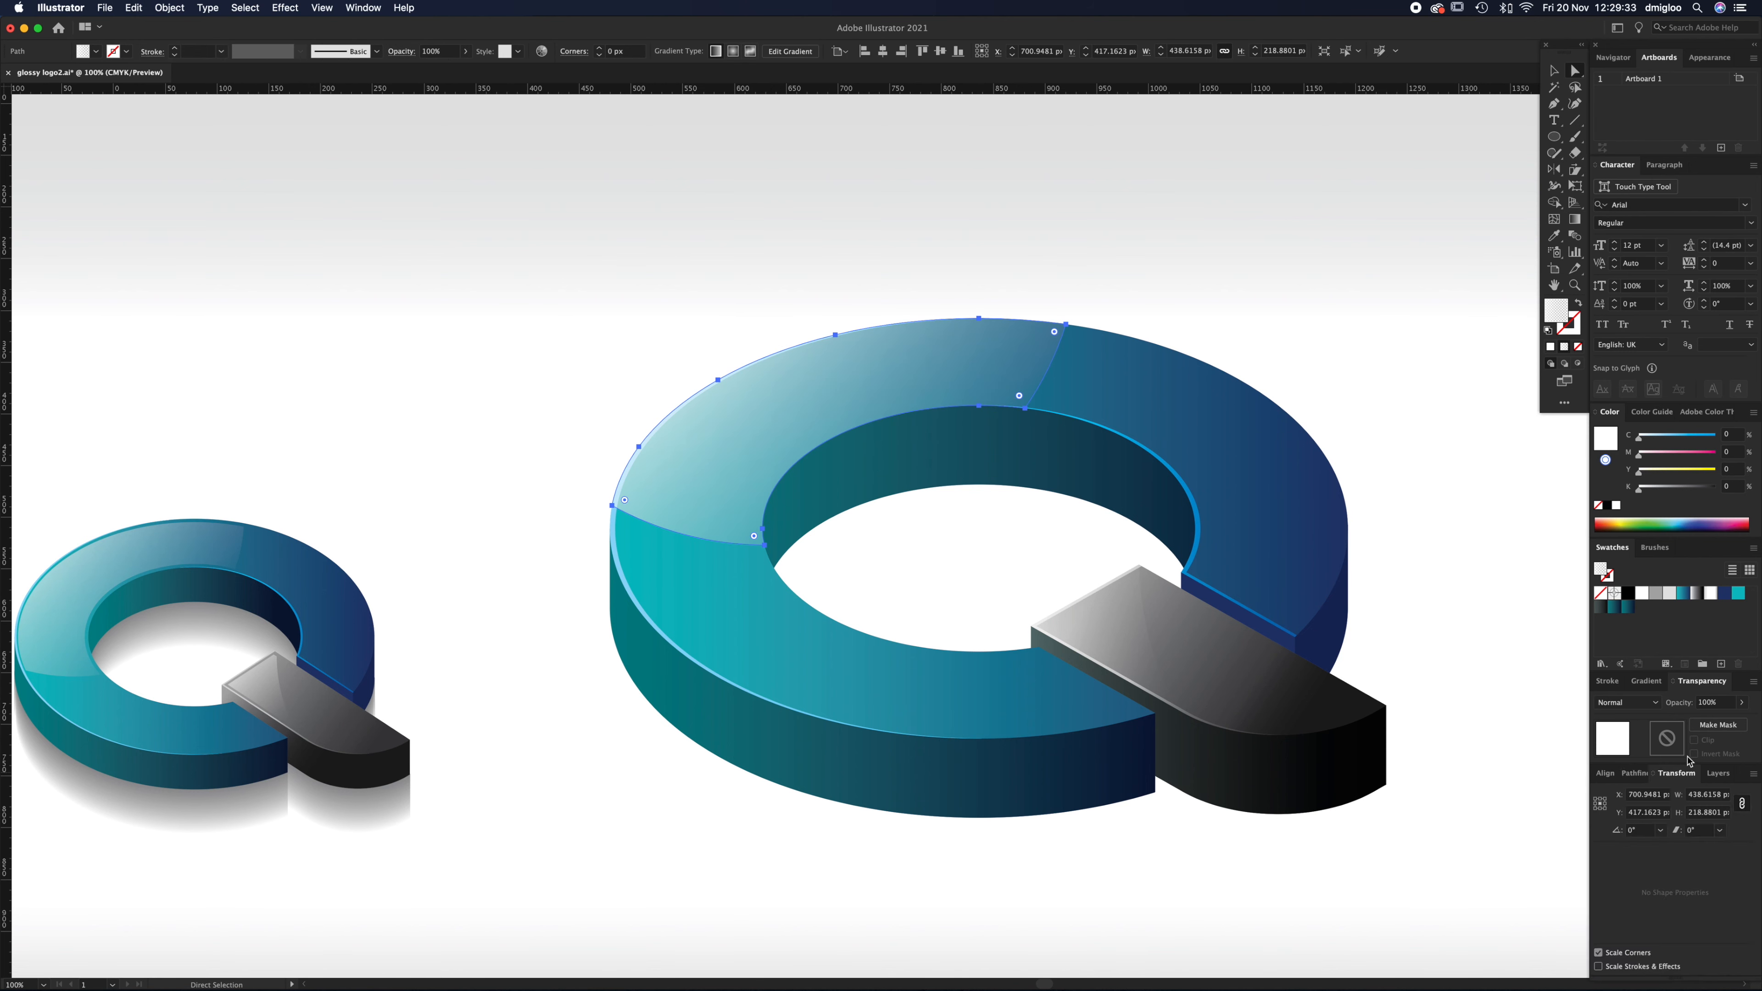
Step: Redraw the ring reflection's gradient at about -63°, from above the ring's upper-left edge down into its centre hole
left_click(1654, 684)
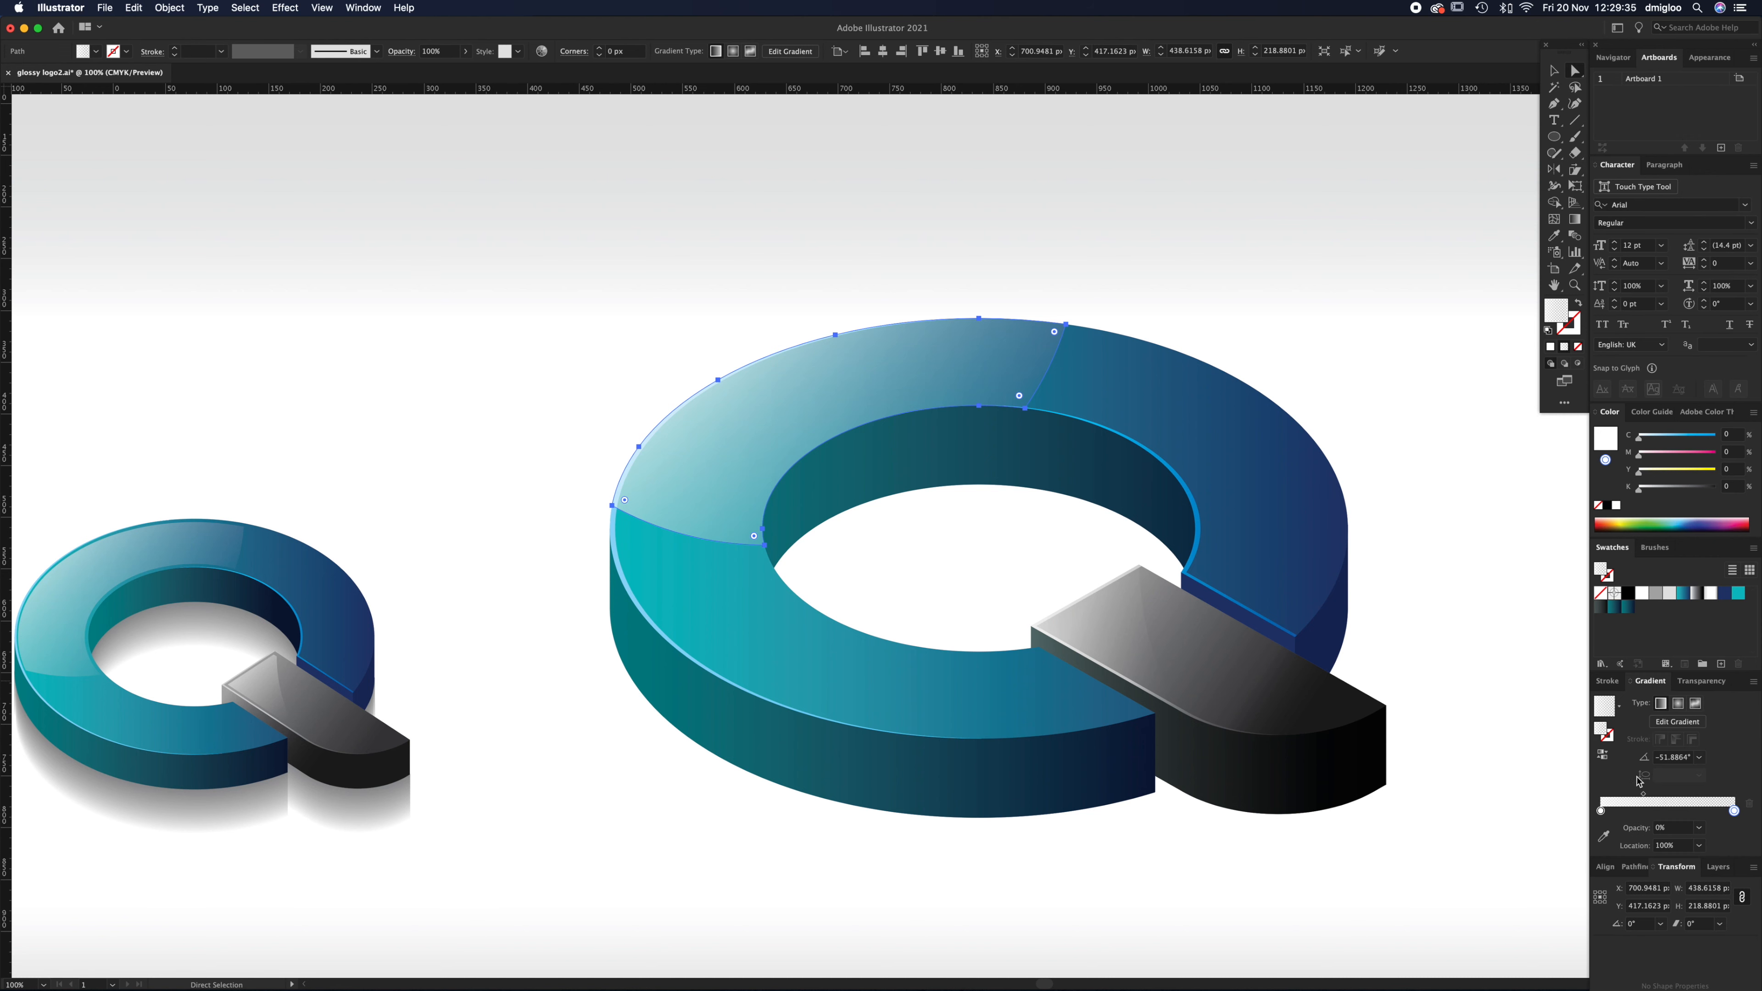
left_click(1601, 809)
left_click(1734, 811)
left_click(1574, 220)
left_click_drag(784, 284, 912, 561)
key("v")
left_click(895, 461)
left_click(889, 264)
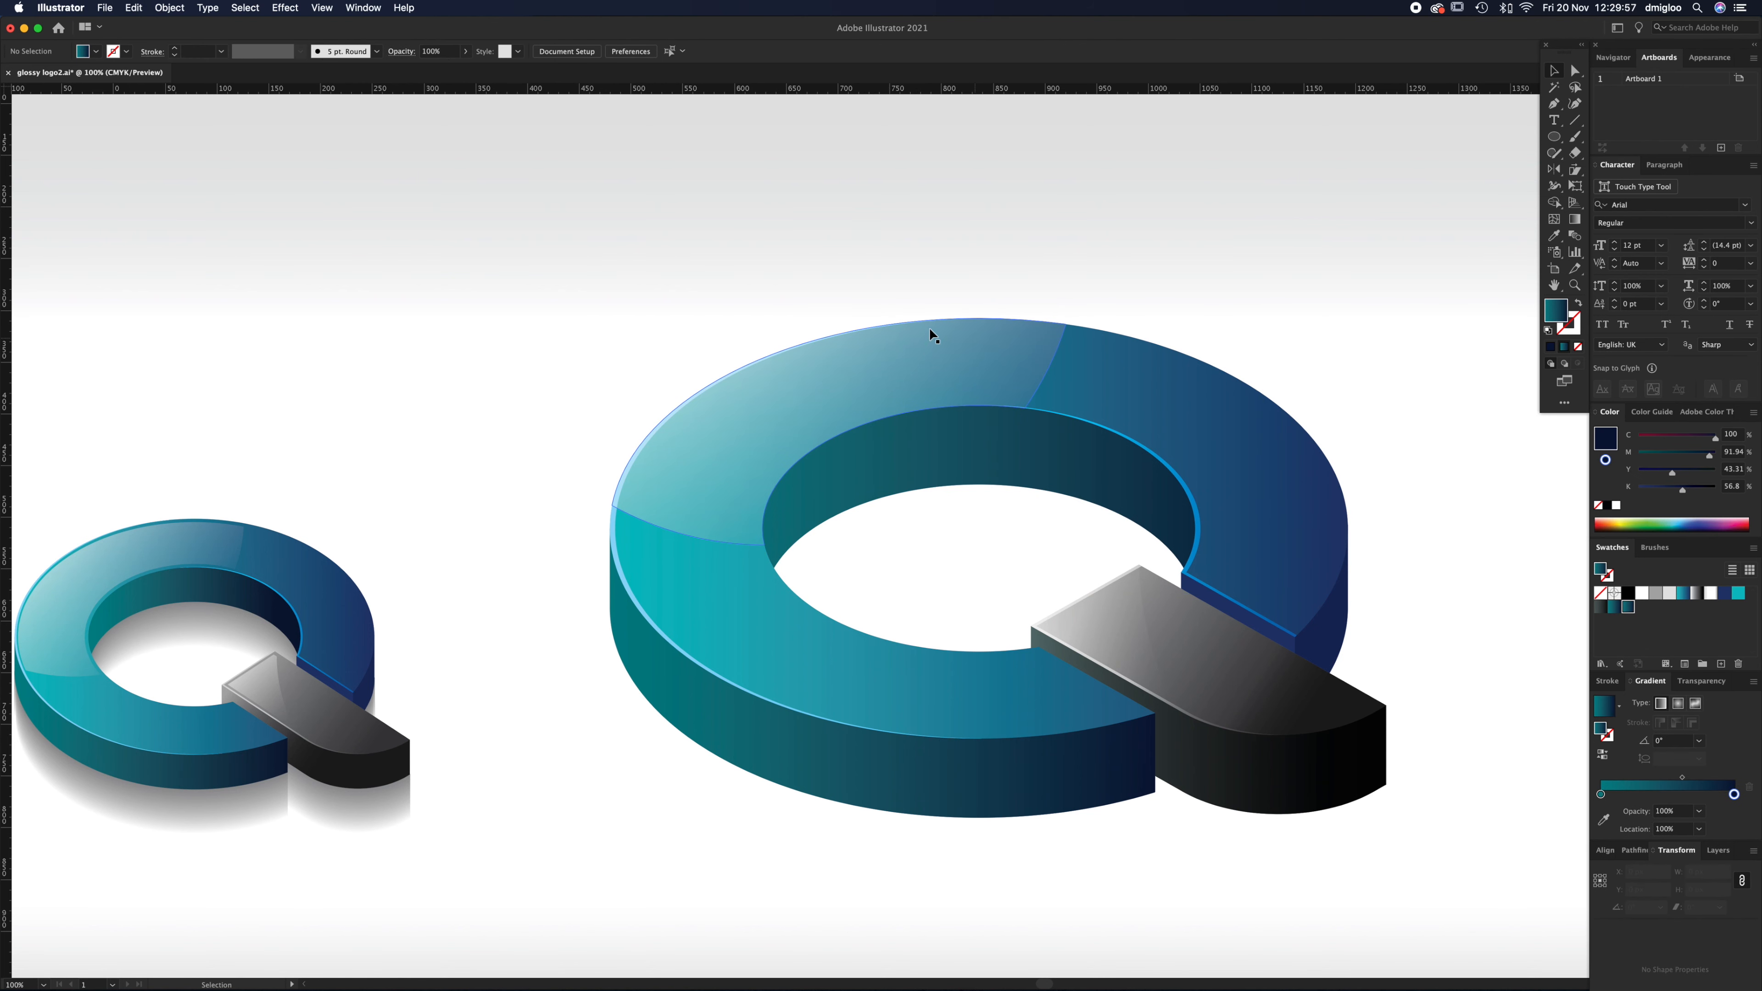
Step: Redraw the tail reflection's gradient at about -48°, from outside its upper-left edge diagonally to its lower tip
left_click(1144, 657)
key("g")
left_click_drag(1044, 560, 1177, 701)
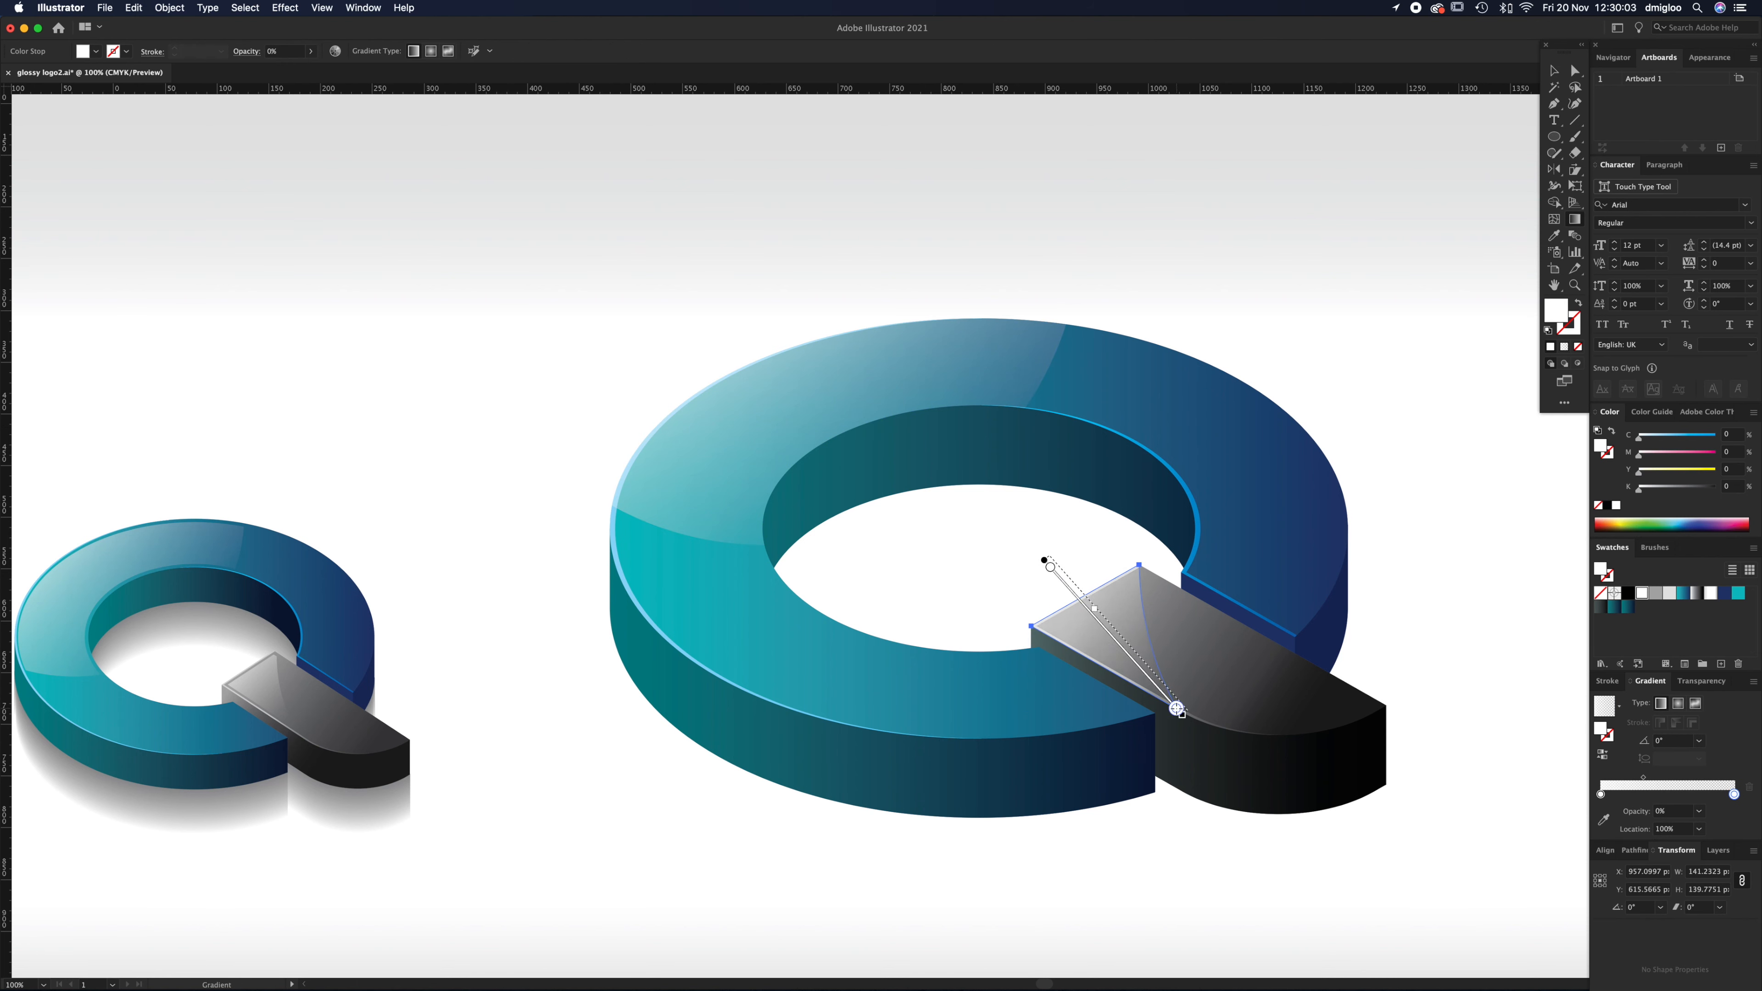
key("v")
left_click(977, 568)
Step: Examine how the reflections are inset from the top-face edges on the small finished logo
key("z")
left_click_drag(107, 647, 296, 532)
left_click_drag(360, 620, 603, 654)
key("a")
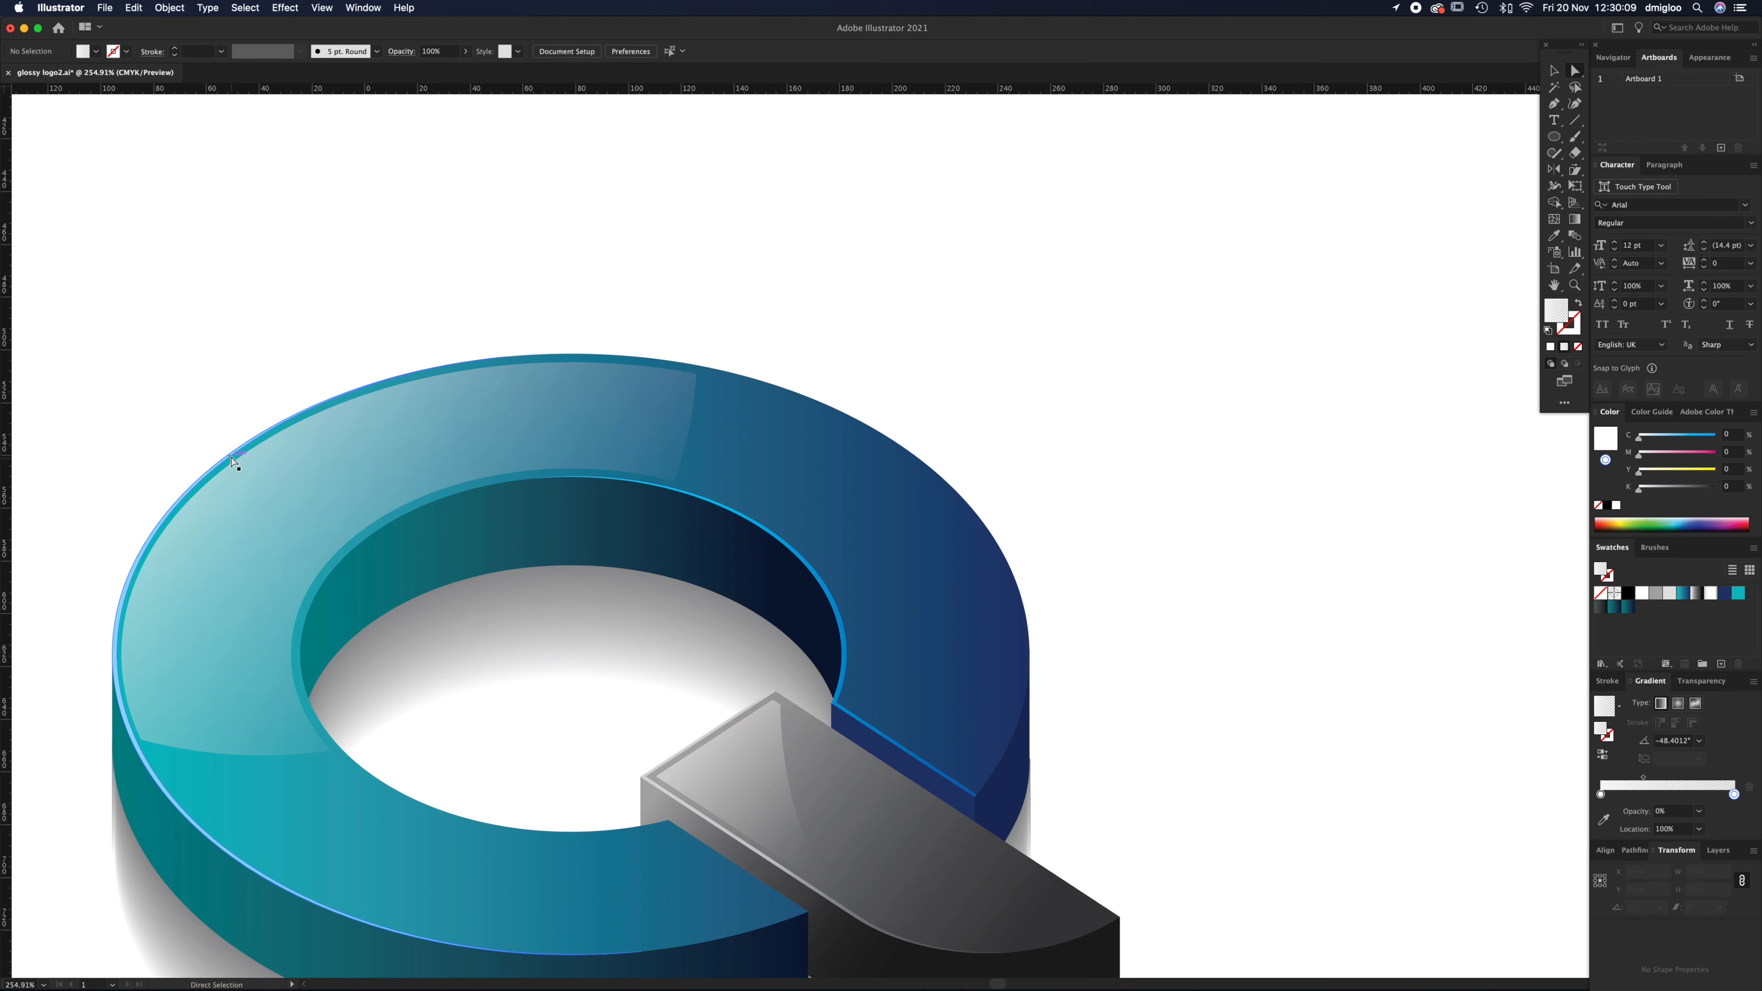
left_click_drag(1287, 578, 536, 667)
key("super+minus")
key("super+minus")
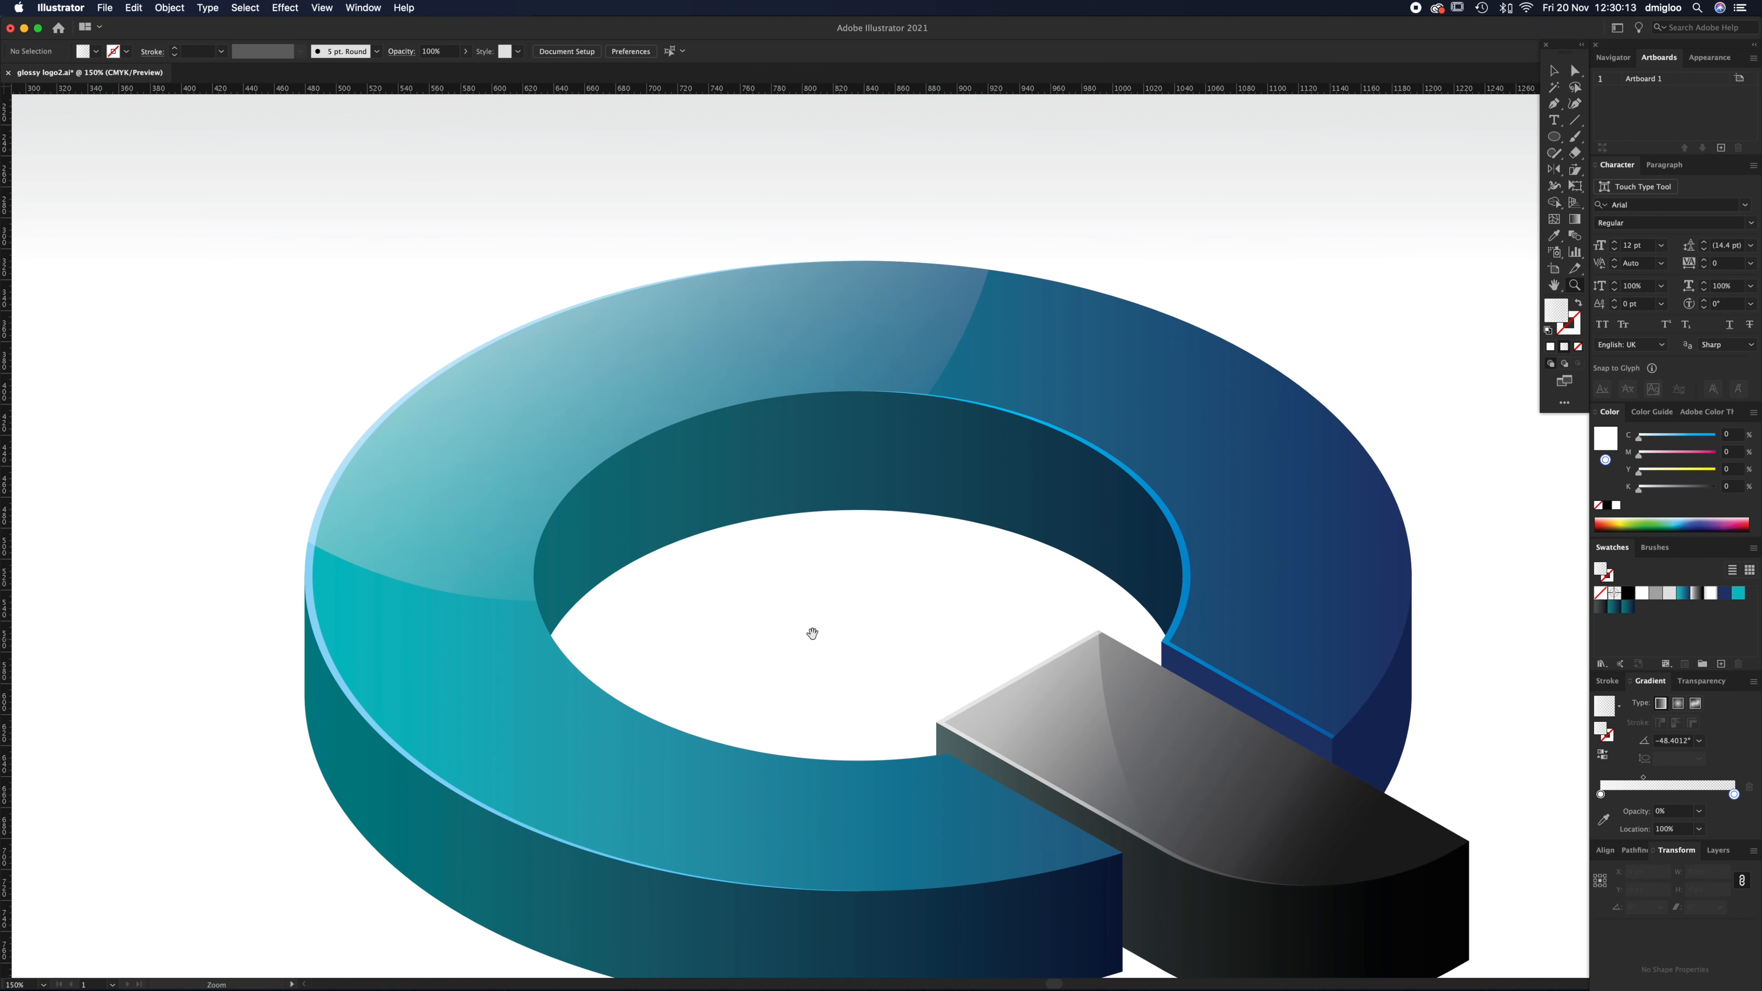
Step: Give the large ring's reflection shape a grey stroke from the swatches
left_click_drag(813, 631, 903, 643)
key("v")
left_click(739, 356)
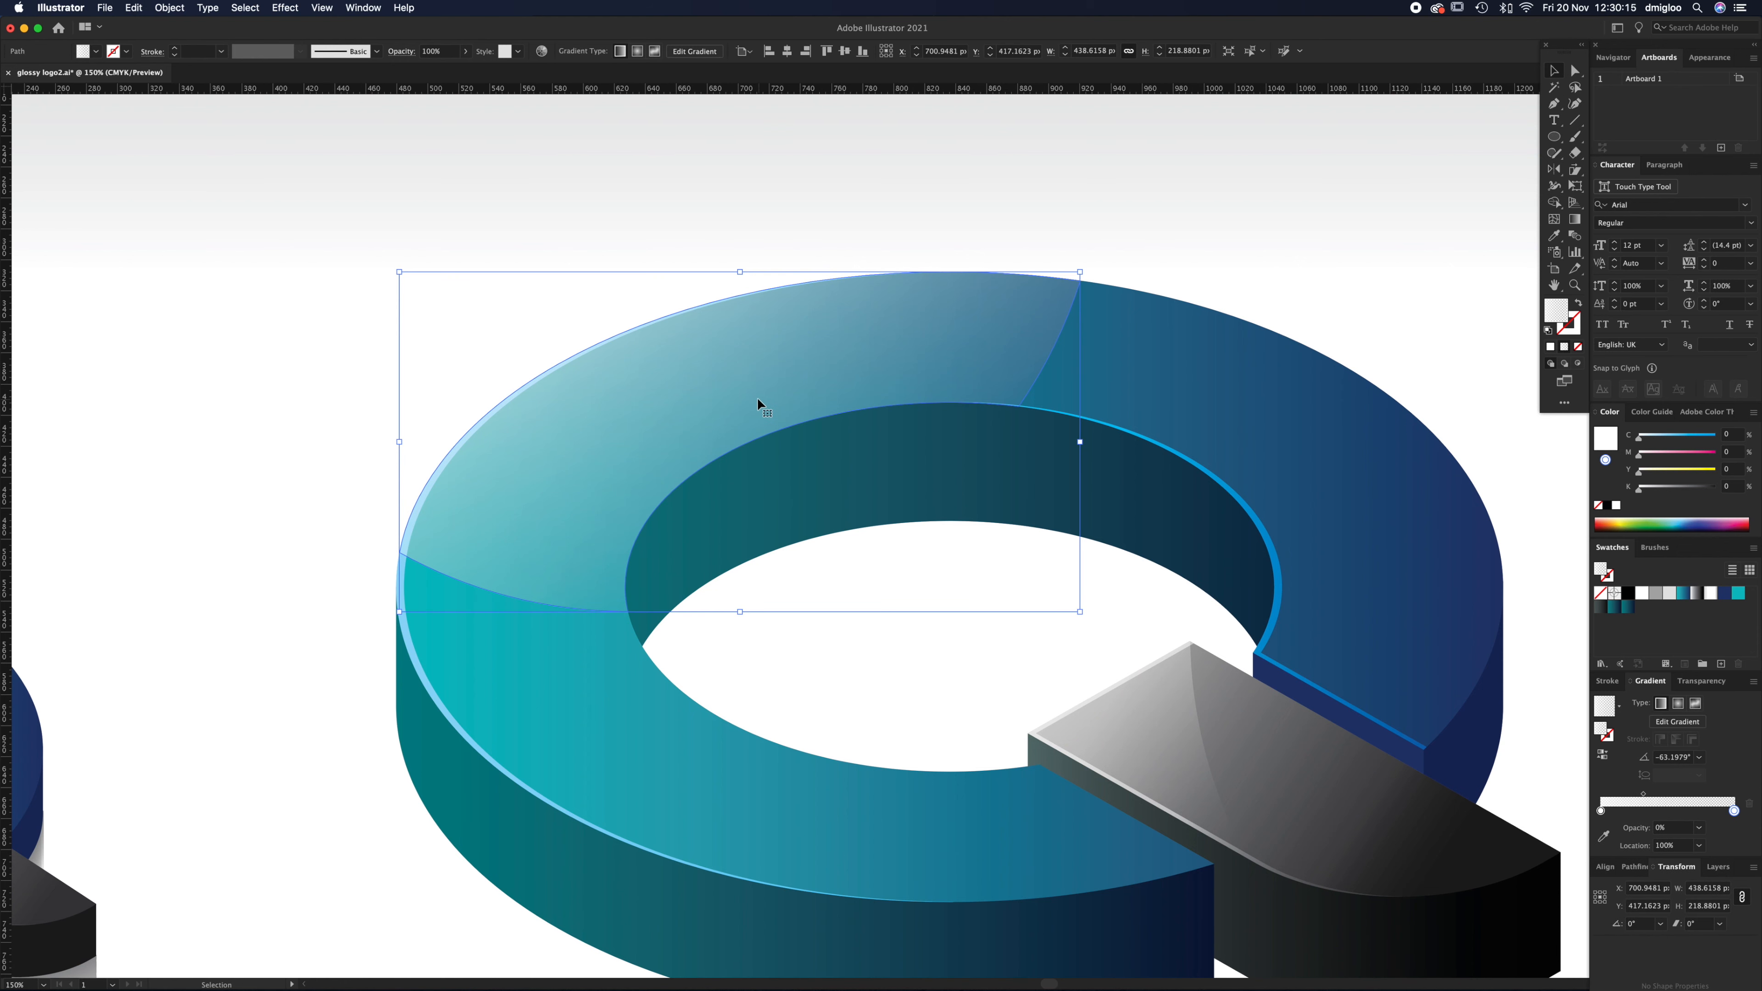
left_click(1573, 329)
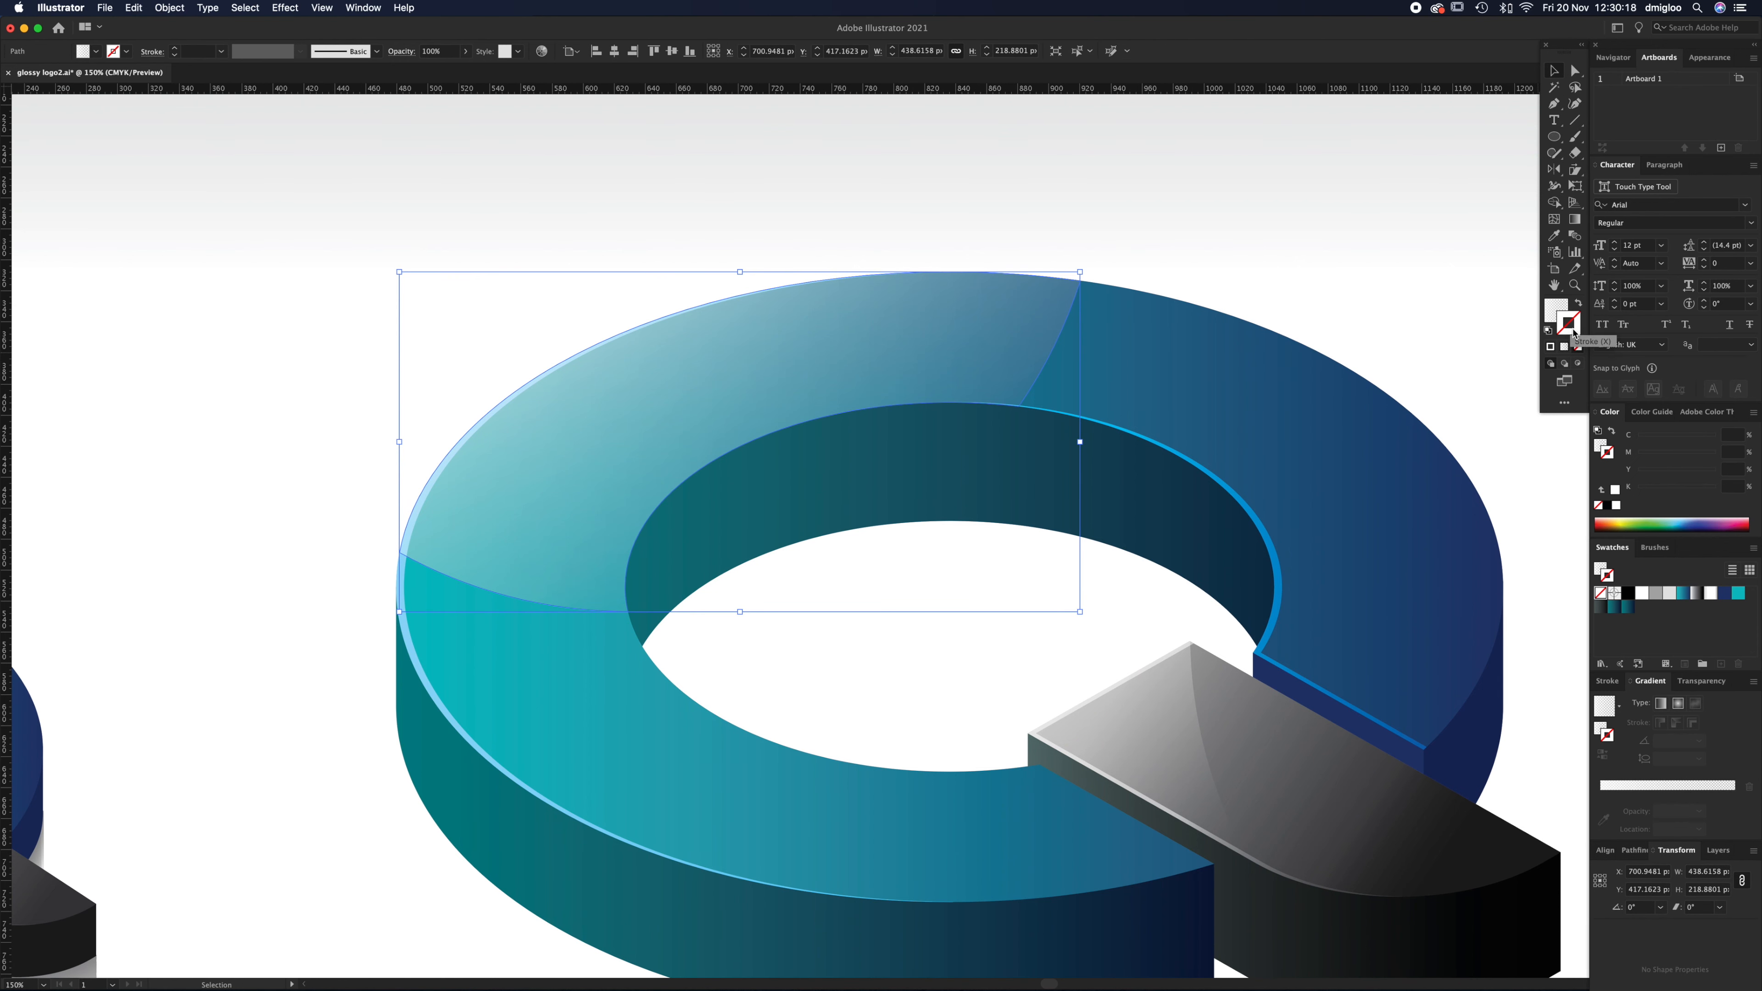
left_click(1656, 594)
Step: Align the ring reflection's stroke to the inside and set its weight to 5 px
left_click(1608, 681)
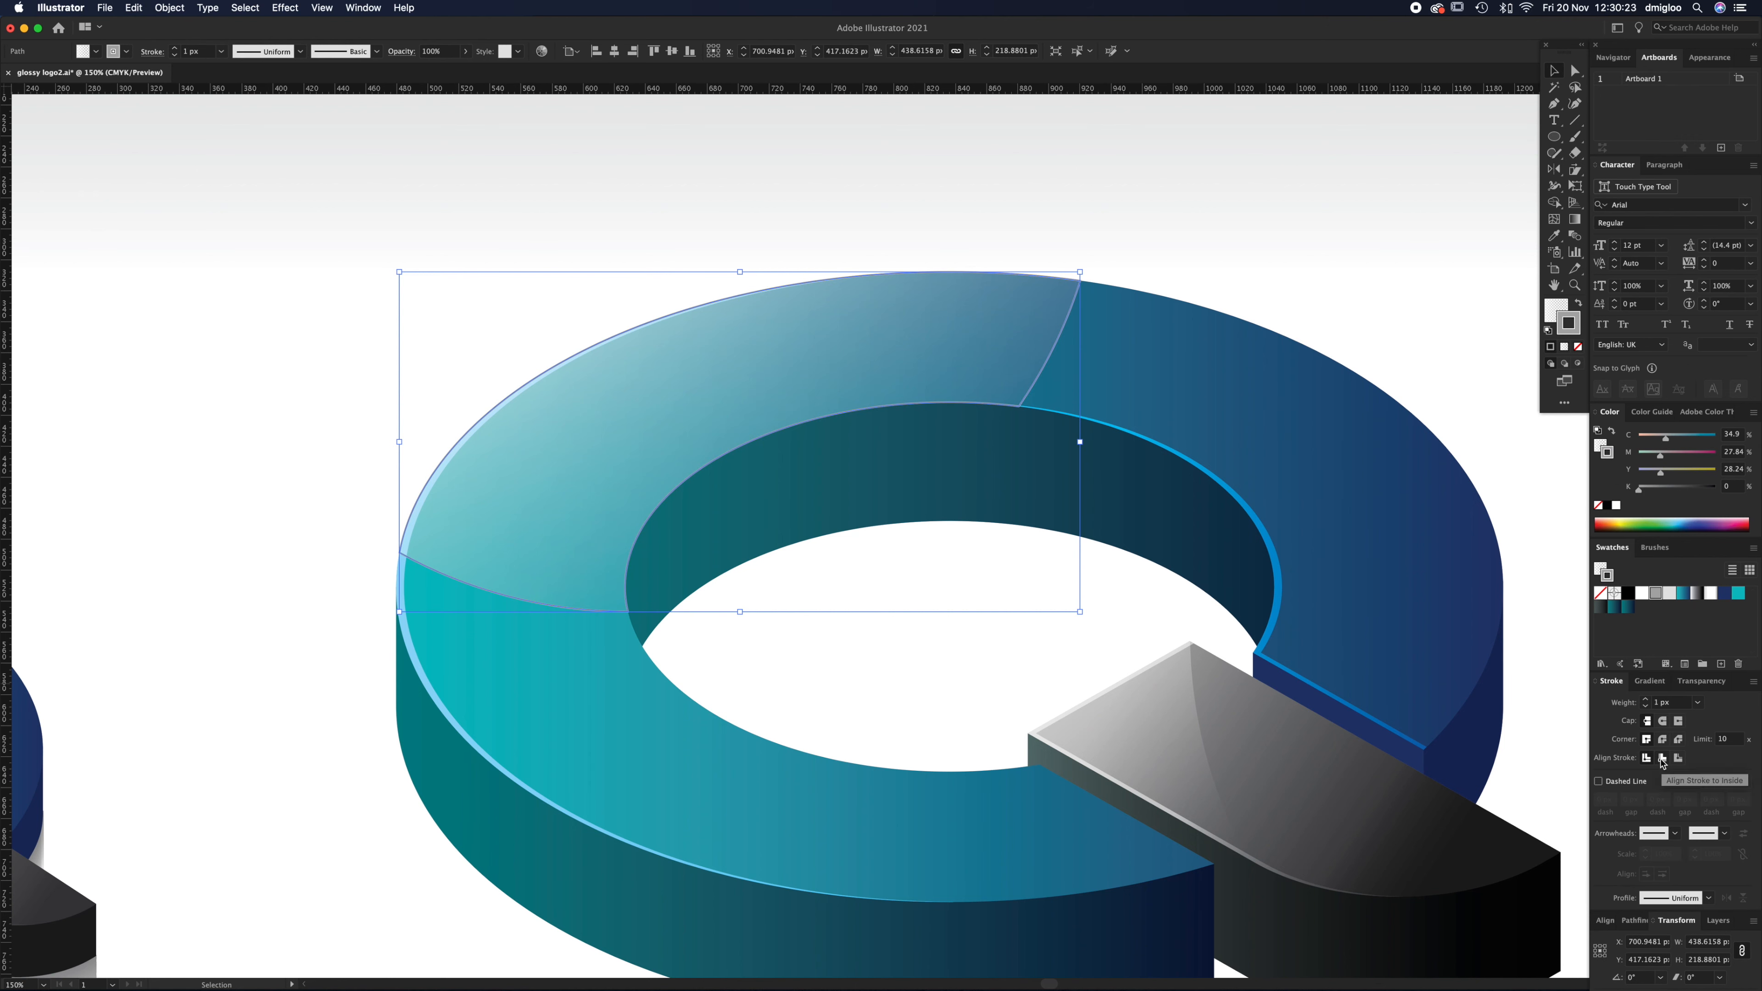
left_click(1662, 758)
left_click(1673, 702)
key("Up")
key("Up")
key("Up")
key("Up")
key("Down")
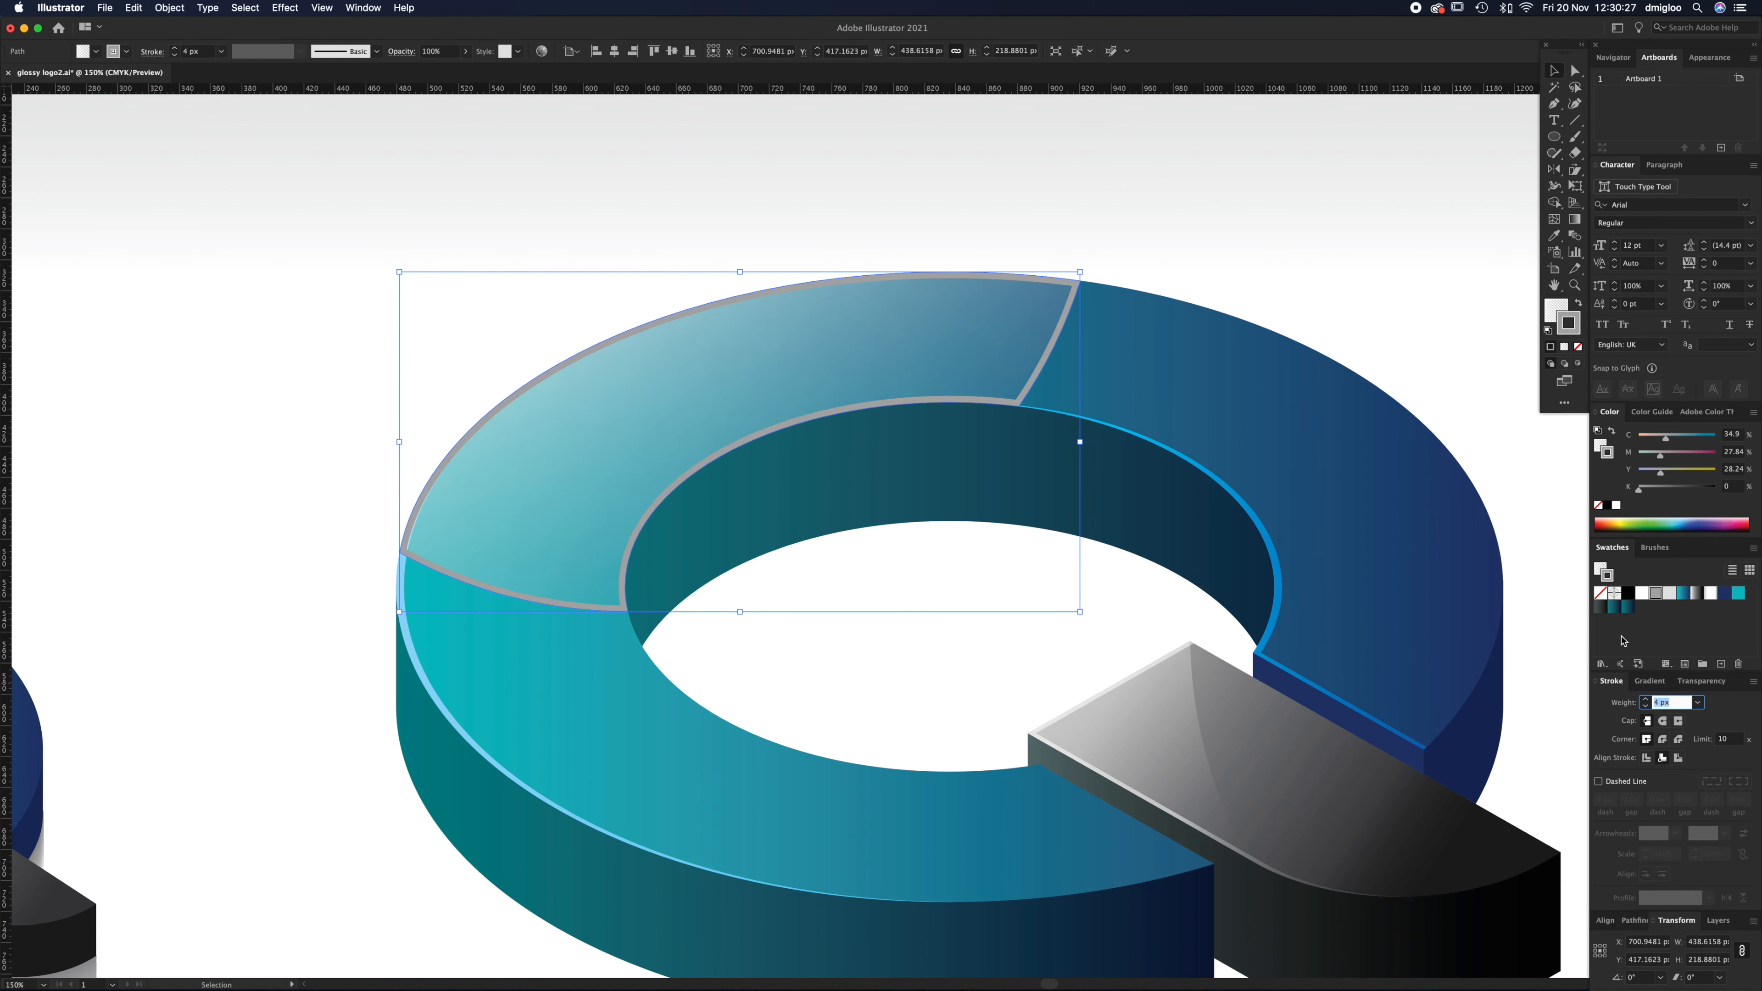
key("Up")
Step: Expand the ring reflection's appearance and subtract the stroke outline from it with Minus Front
left_click(170, 8)
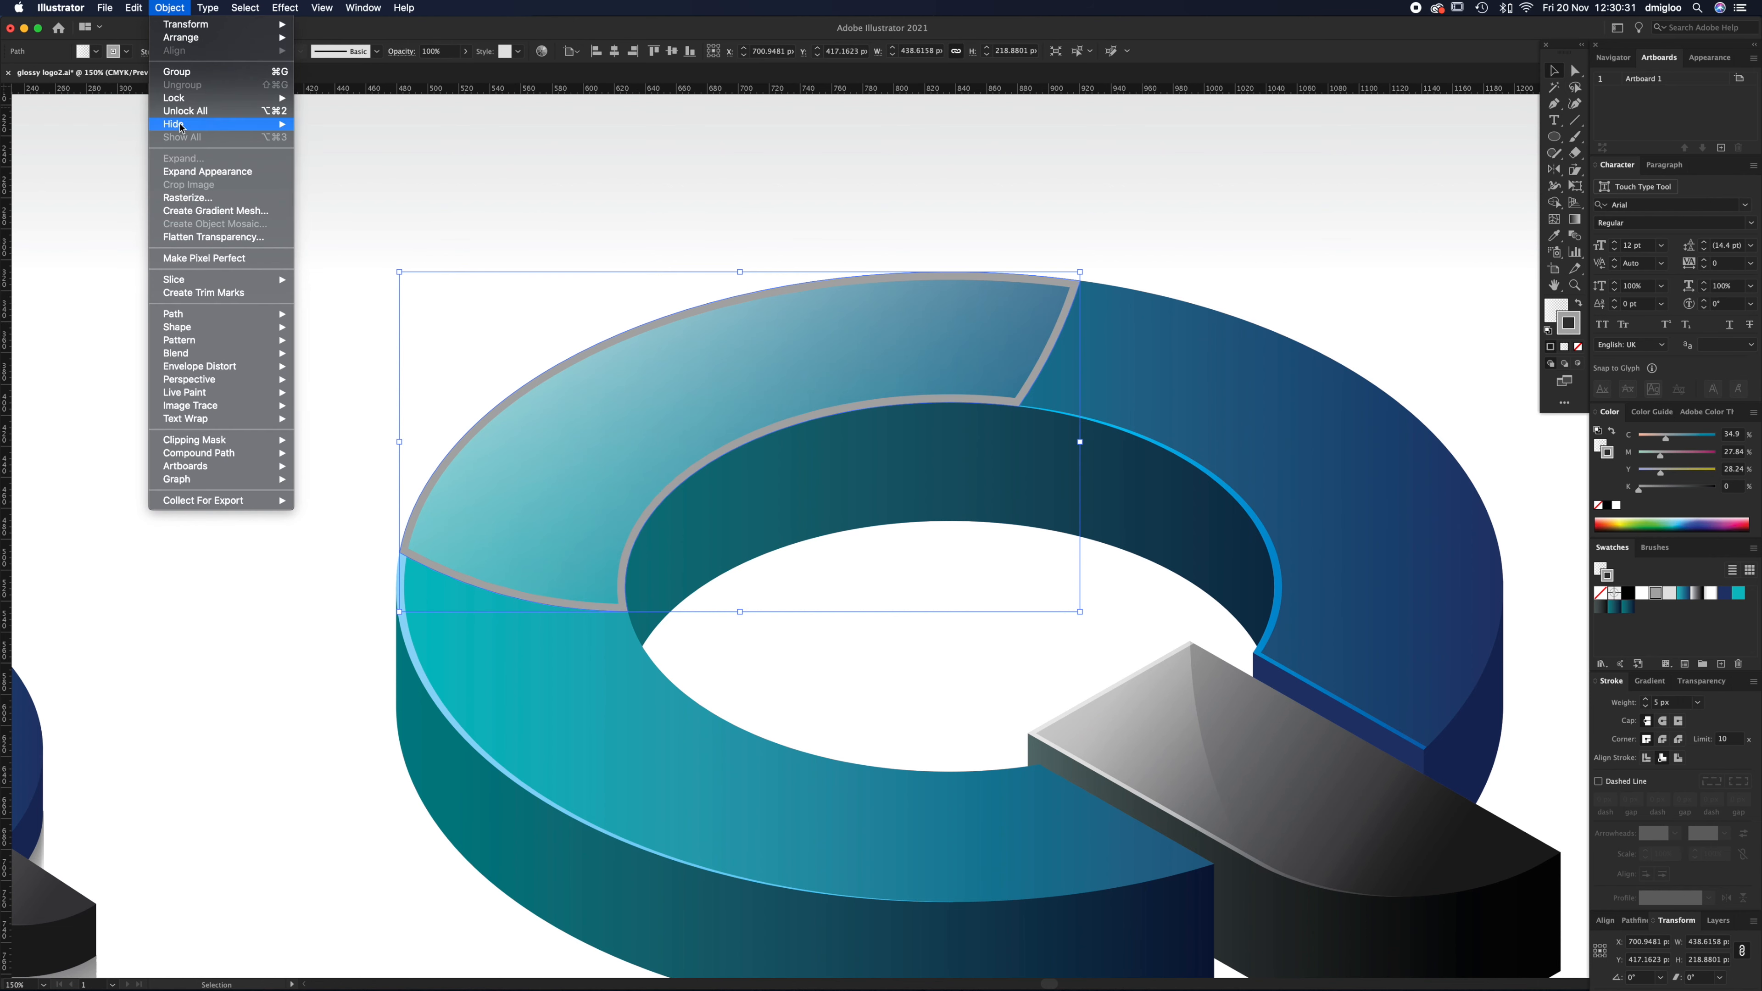
left_click(184, 172)
left_click(1634, 920)
left_click(1655, 687)
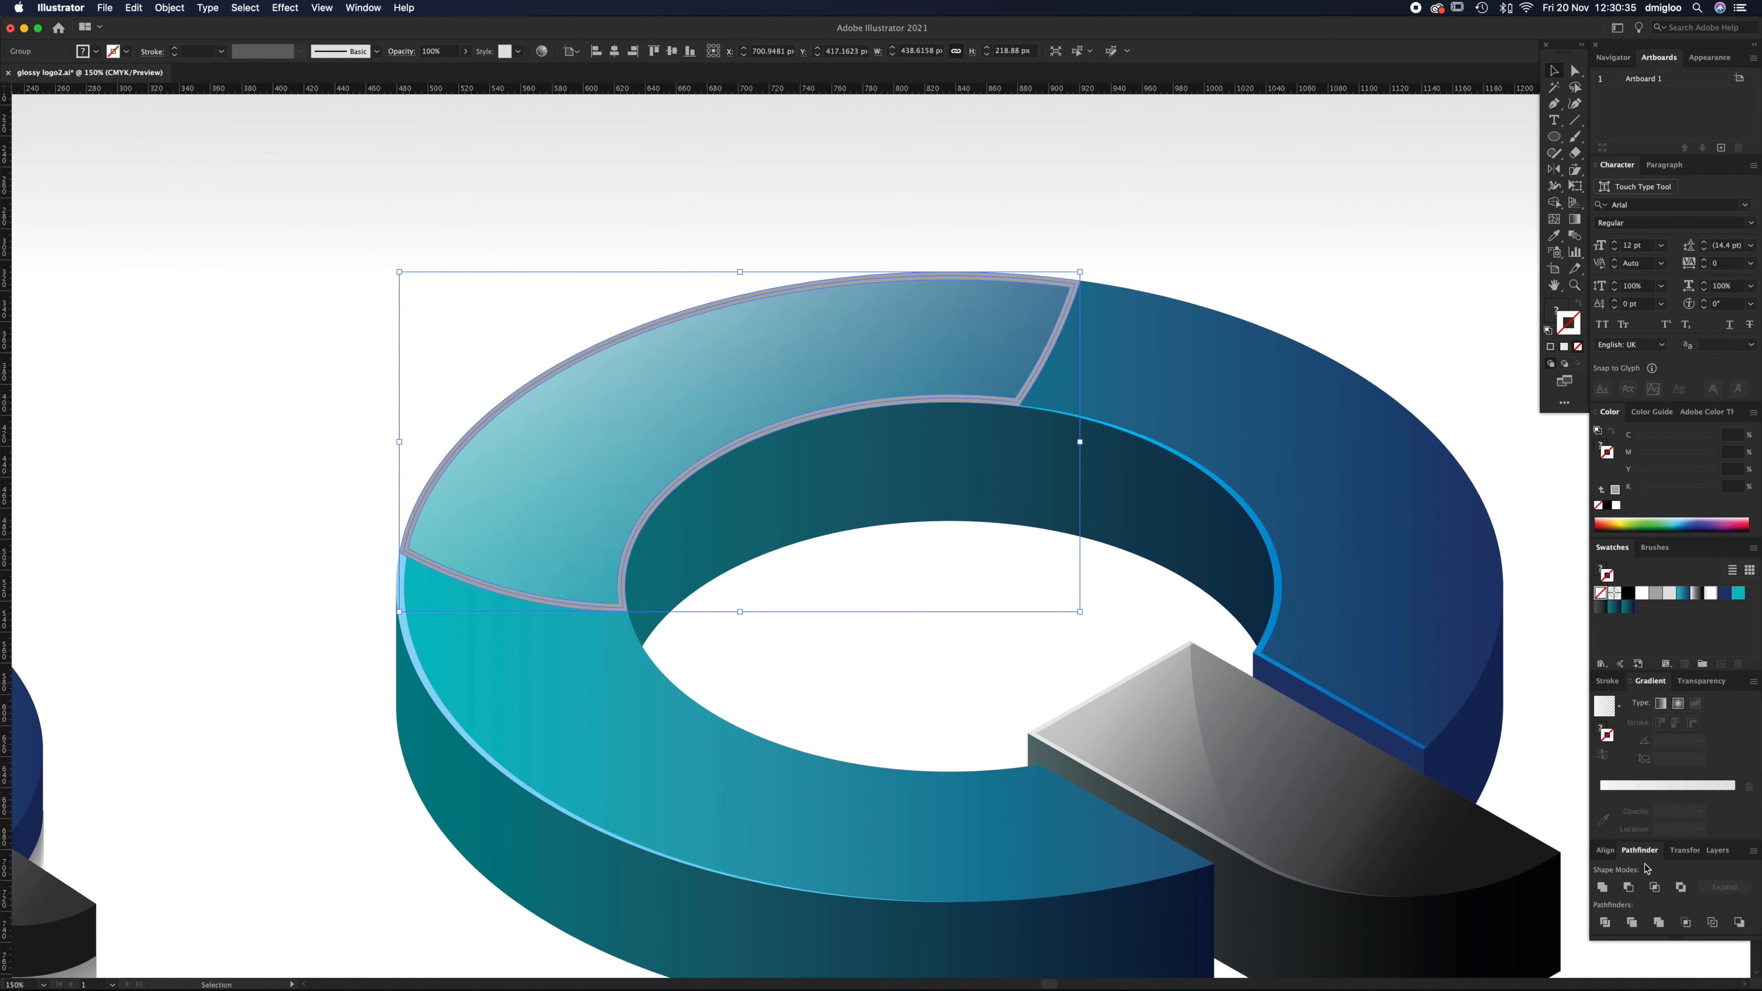
left_click(1630, 890)
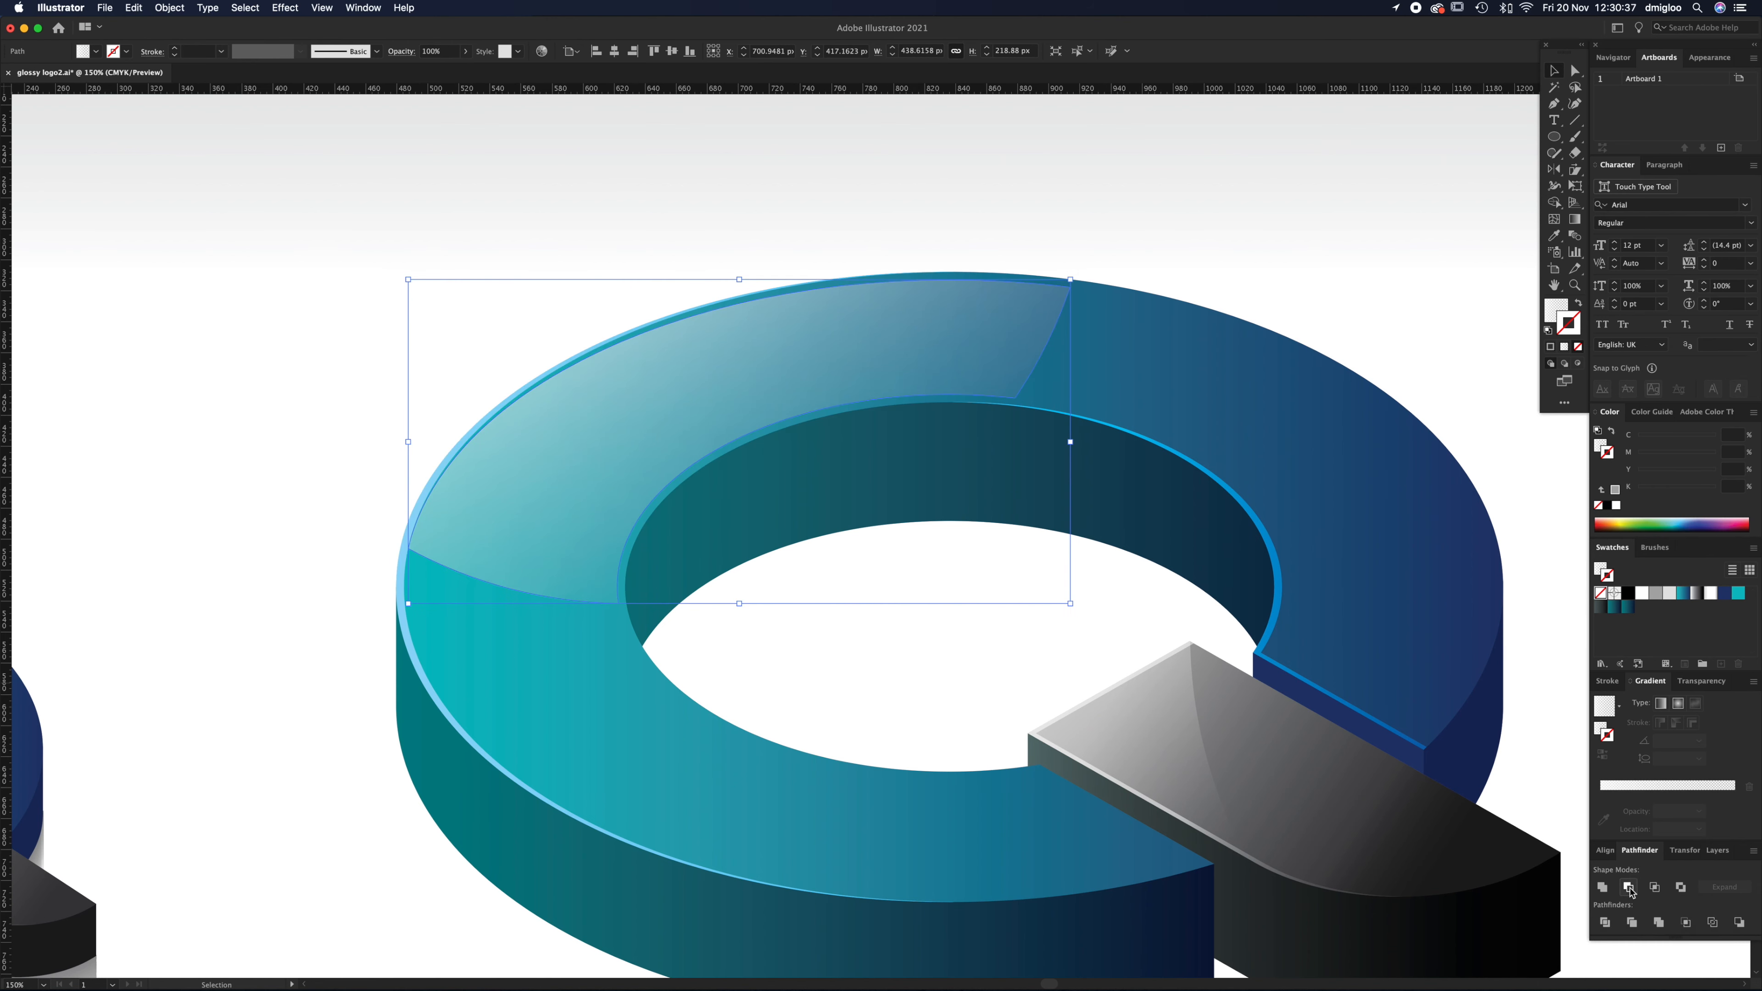
Step: Nudge the inset ring reflection slightly into place within the ring's top face
key("super+h")
key("a")
left_click(651, 429)
key("Down")
key("Right")
key("Right")
key("Up")
key("Up")
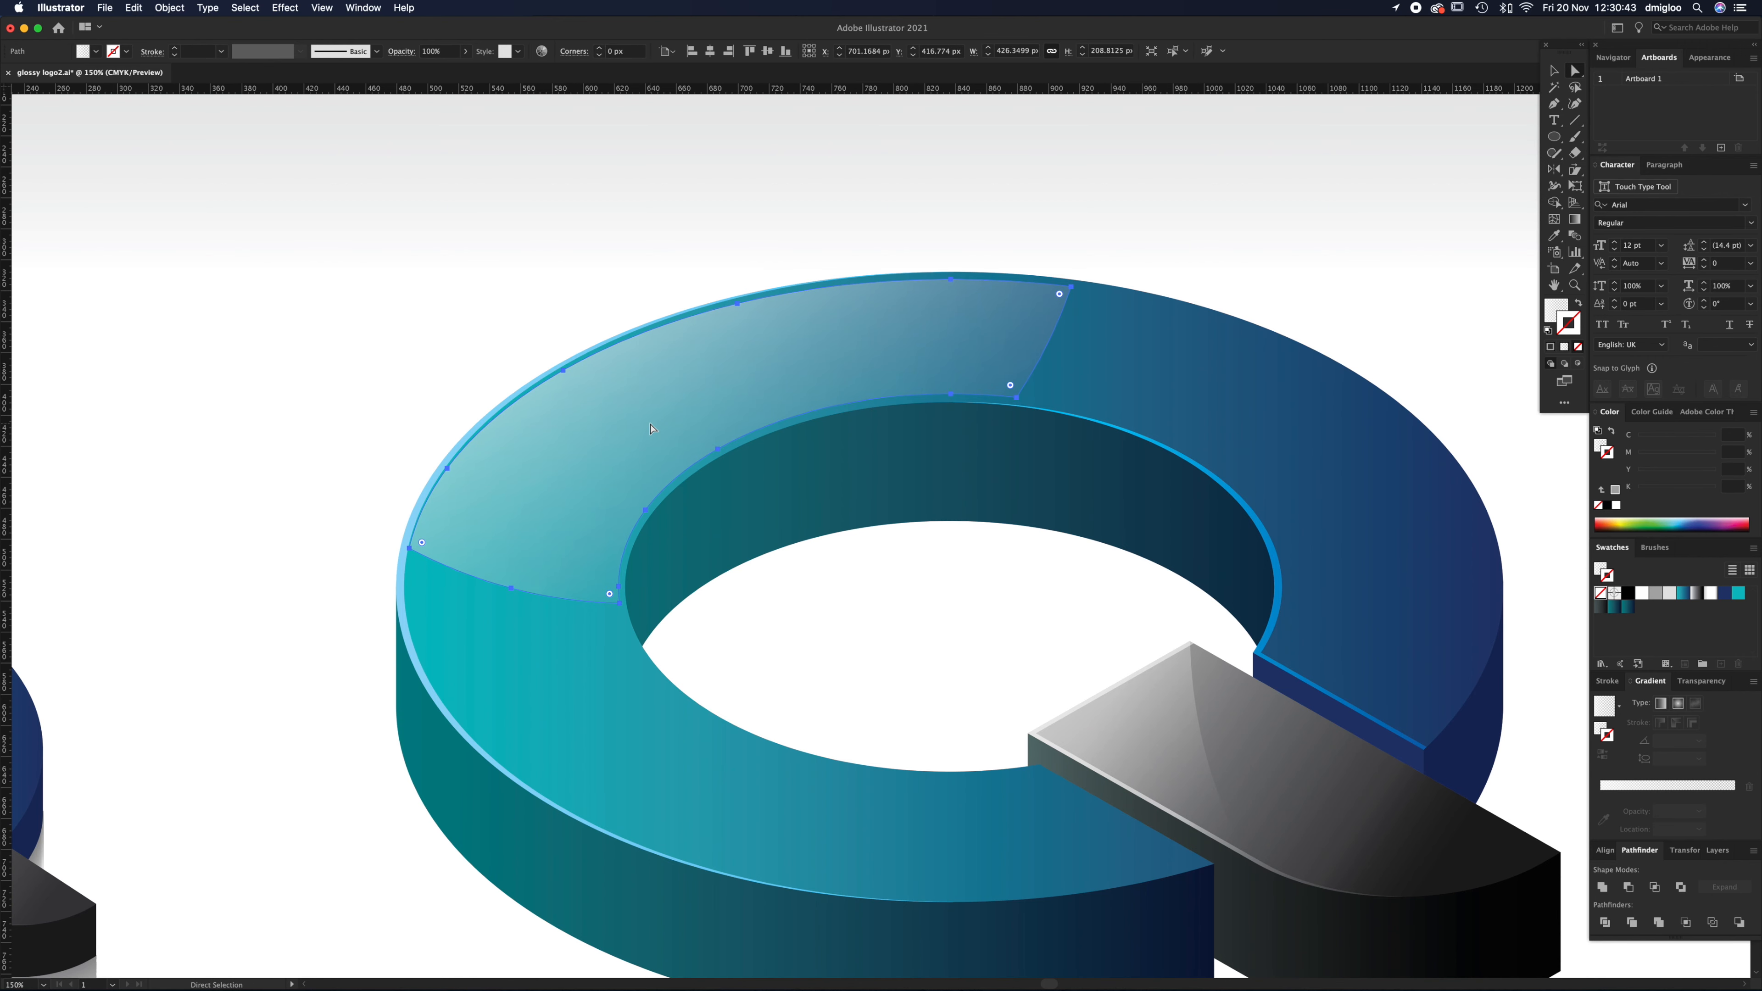
left_click(970, 600)
Step: Give the tail reflection a grey 5 px stroke aligned to the inside
left_click_drag(1152, 681, 958, 574)
left_click(957, 621)
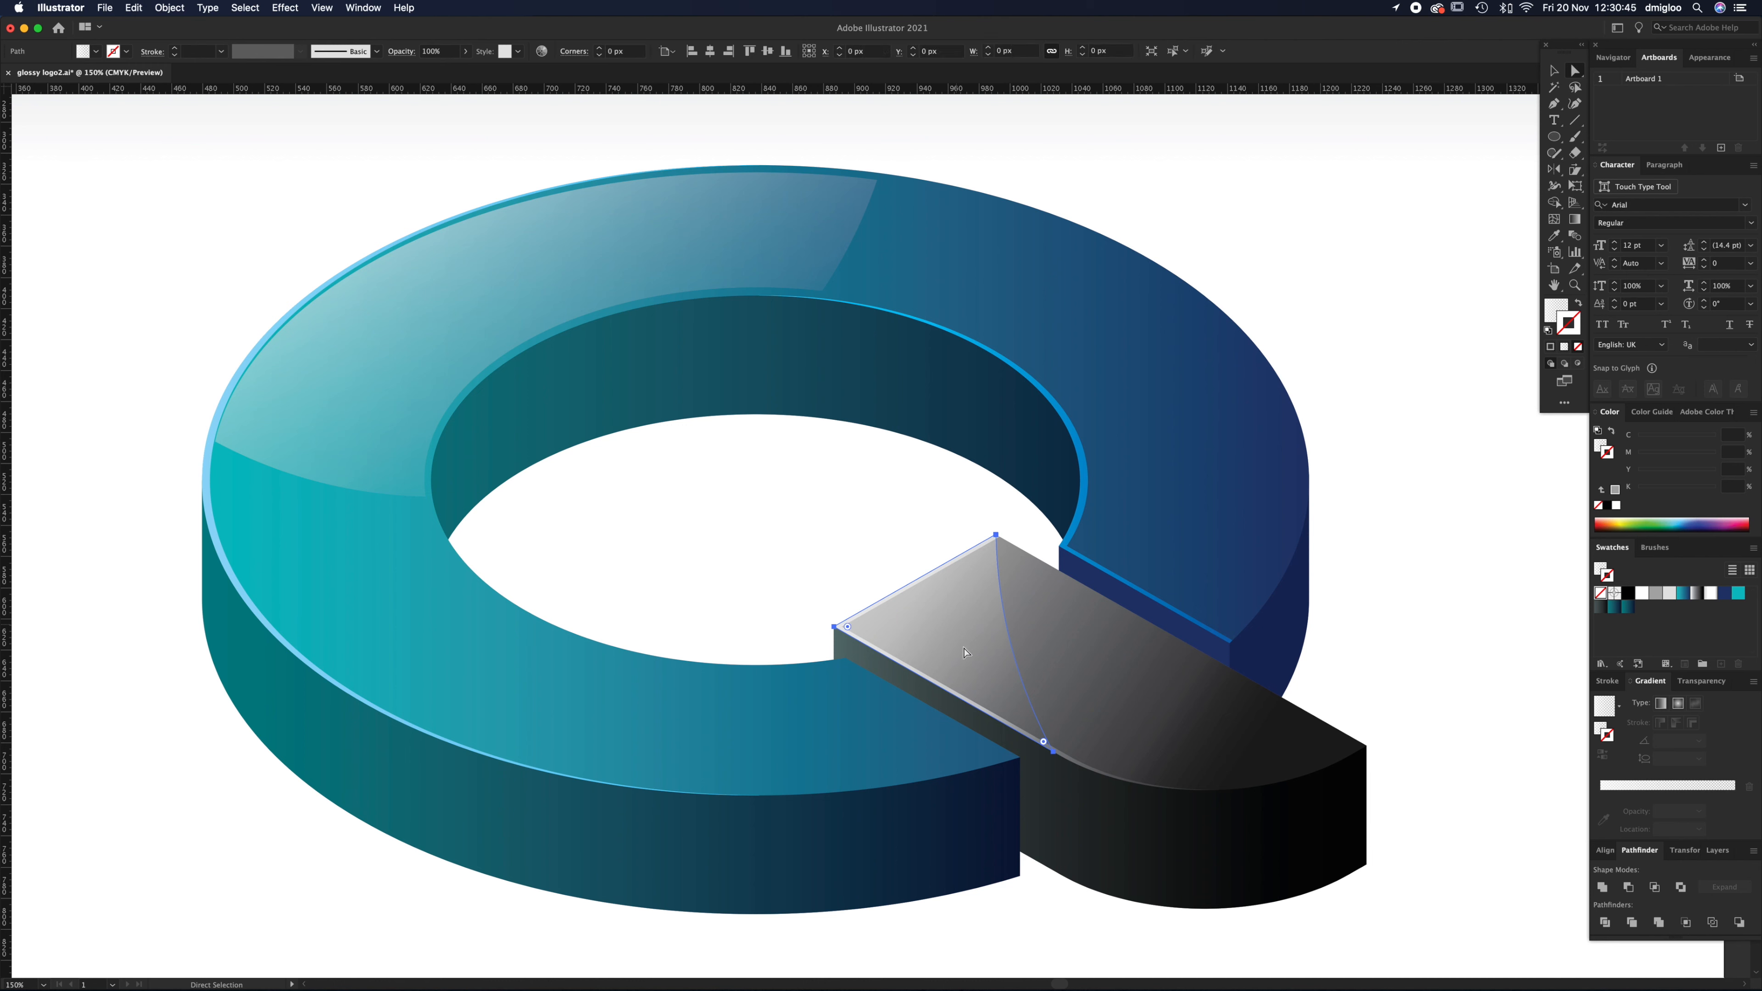
left_click(1657, 596)
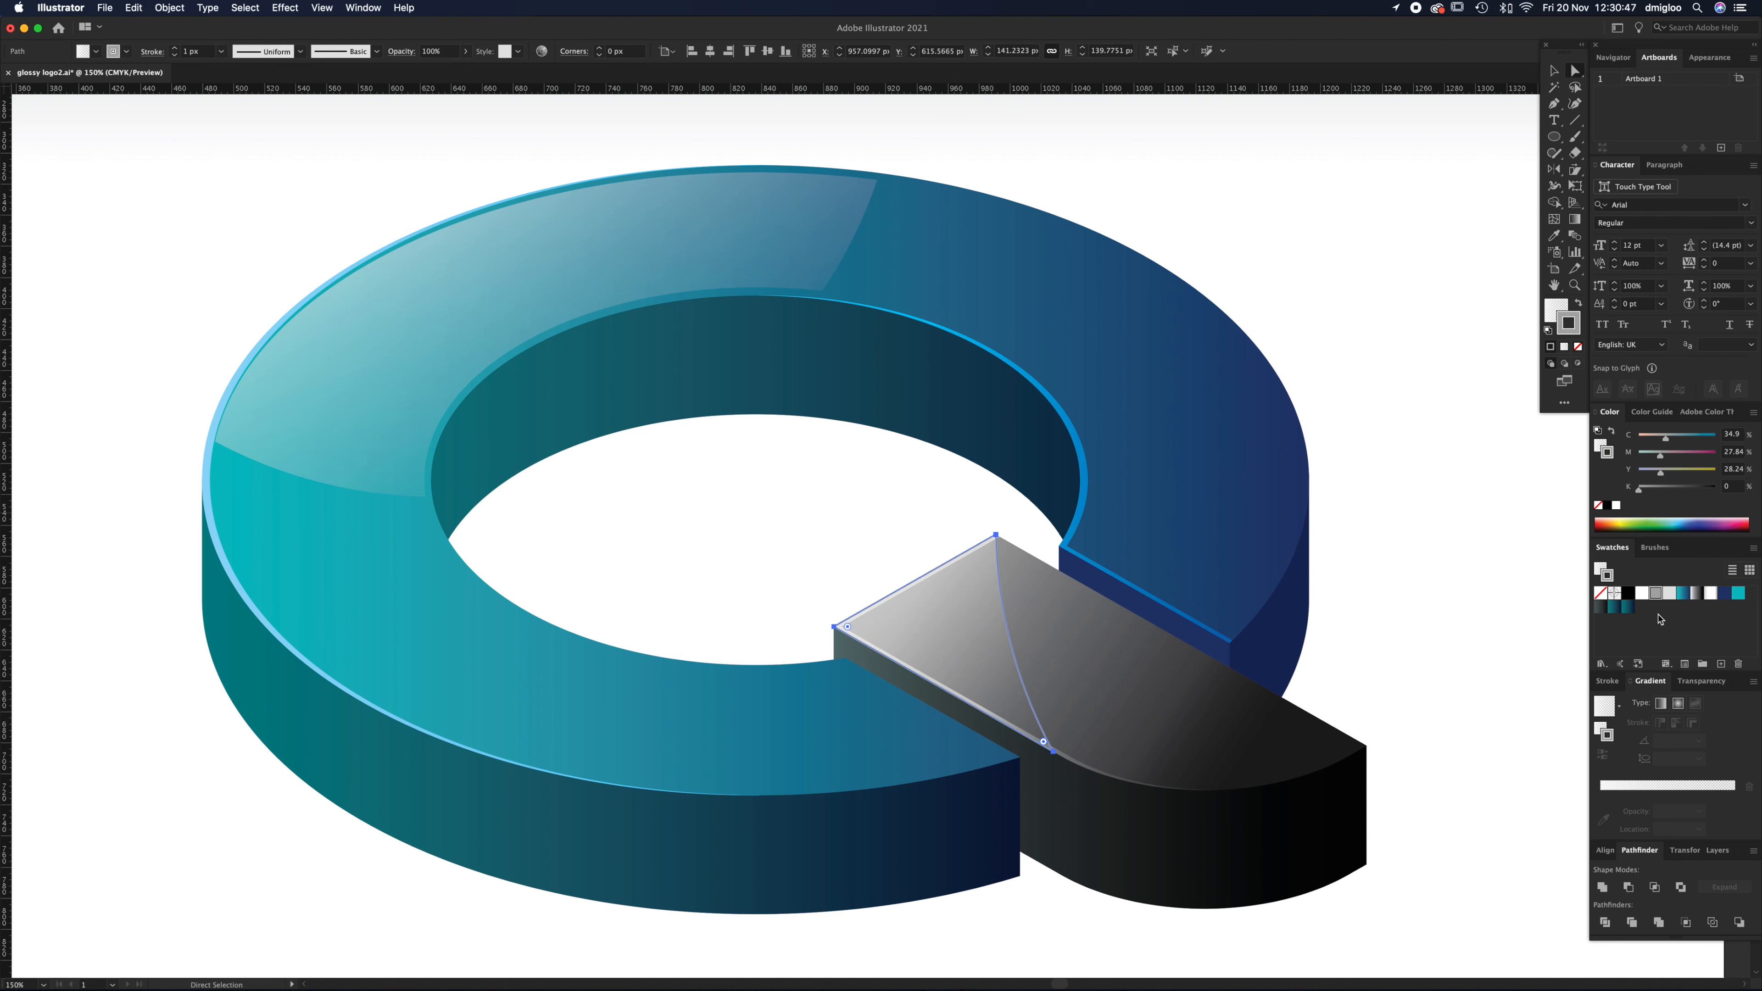
left_click(1607, 681)
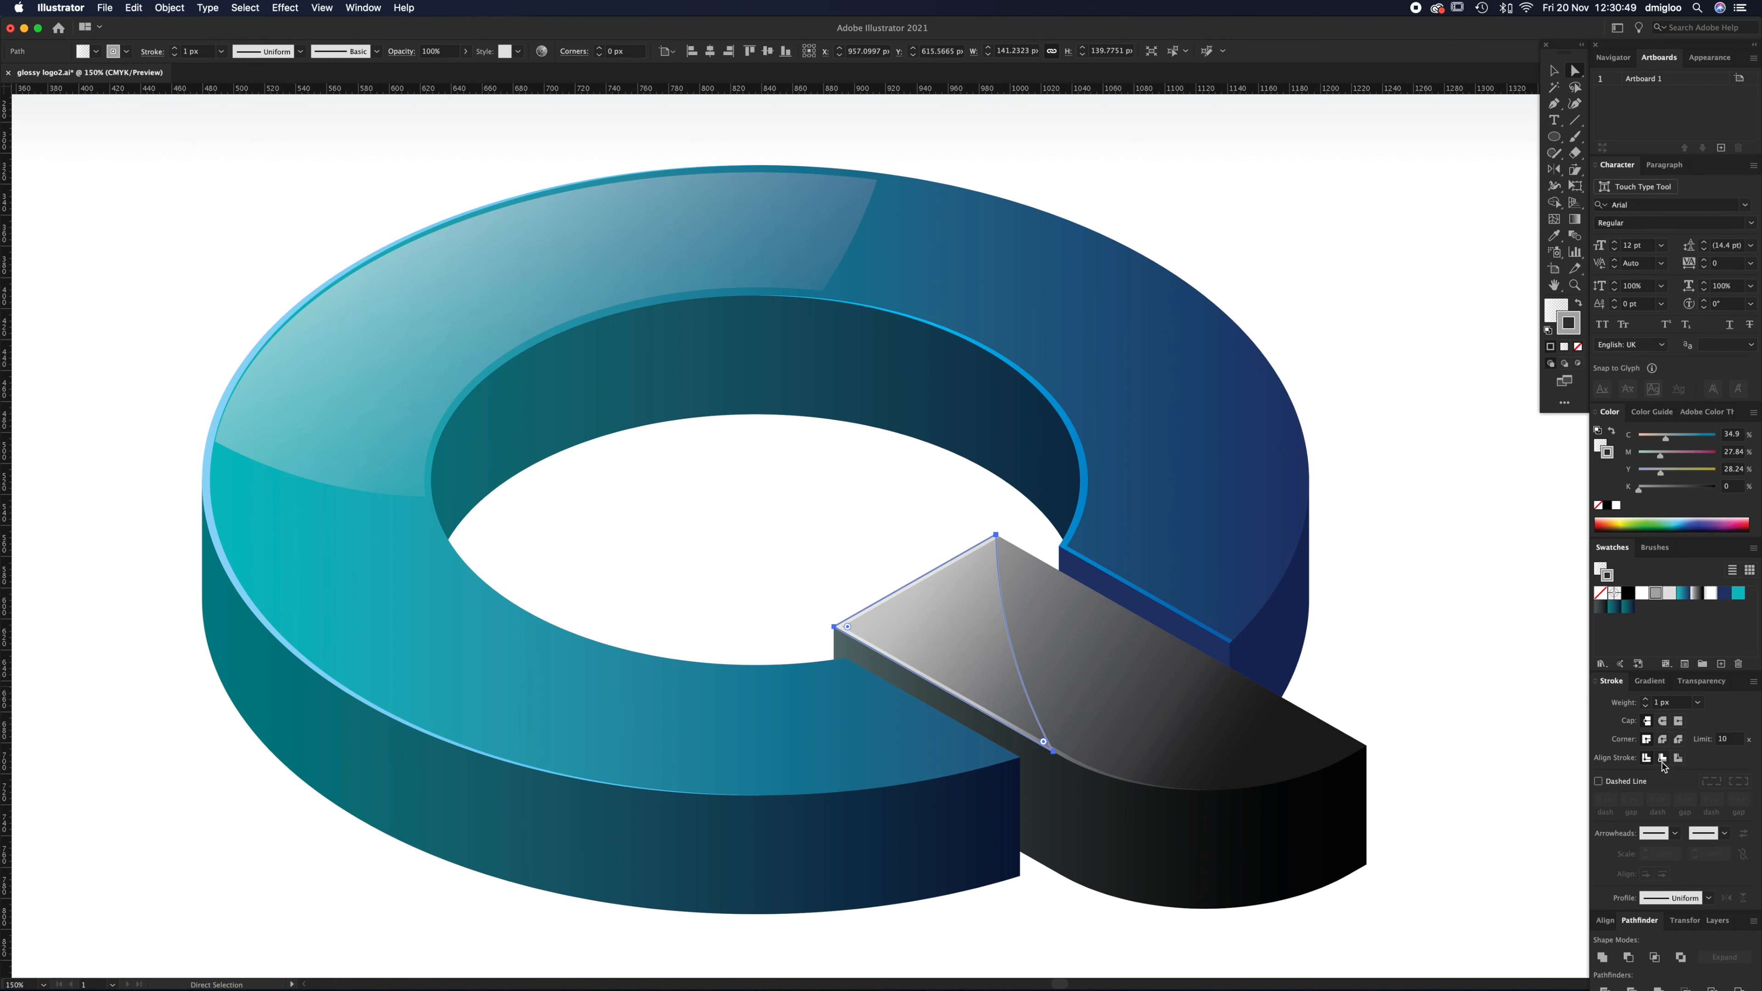
left_click(1662, 758)
left_click(1681, 704)
key("Up")
key("Up")
key("Up")
key("Up")
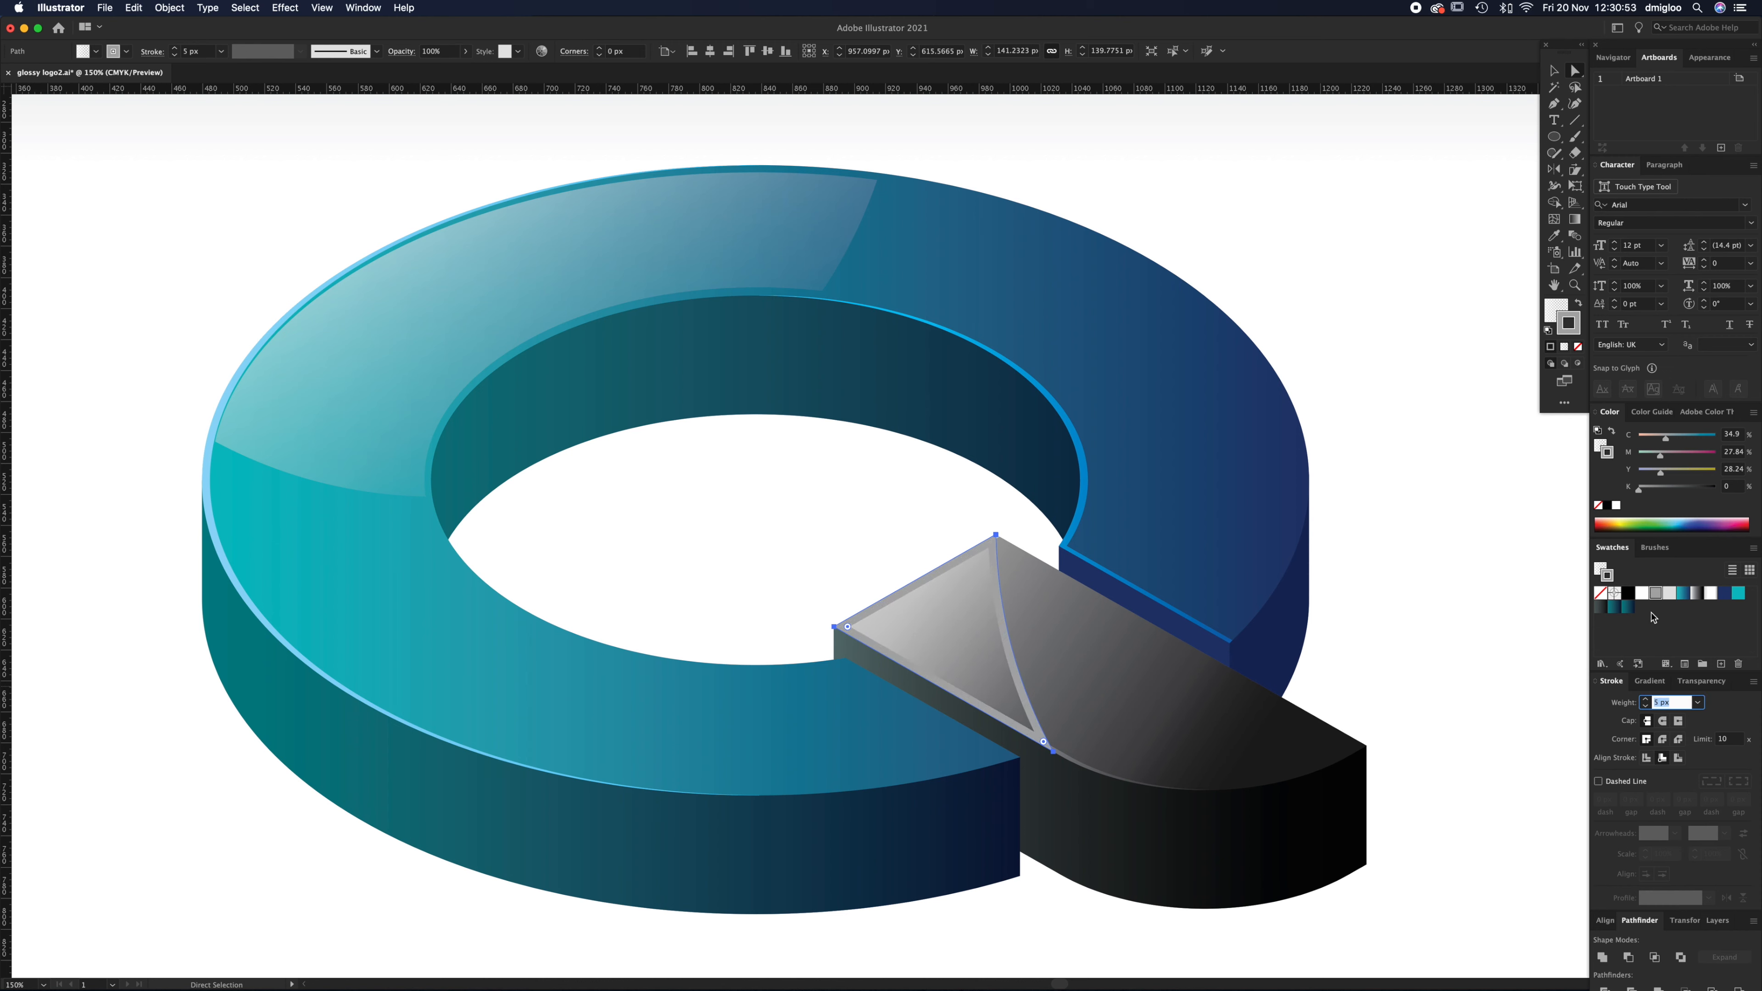
Step: Expand the tail reflection's appearance and cut its stroke outline away with Minus Front
left_click(168, 9)
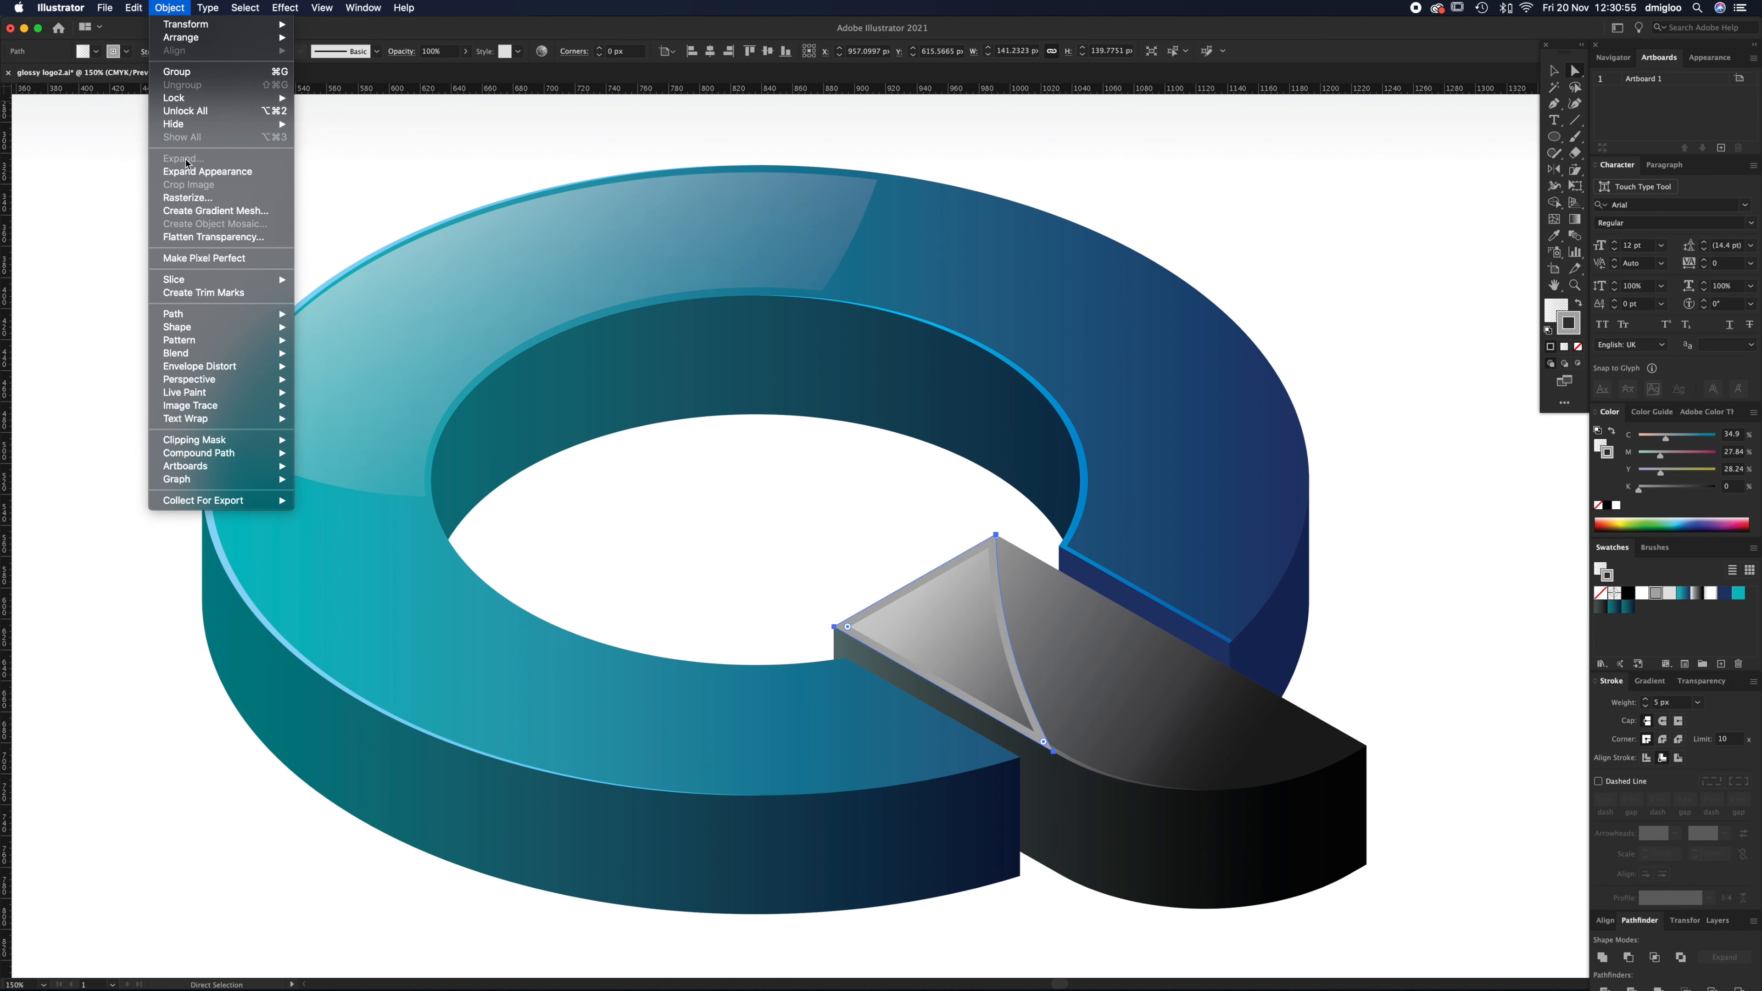
left_click(201, 169)
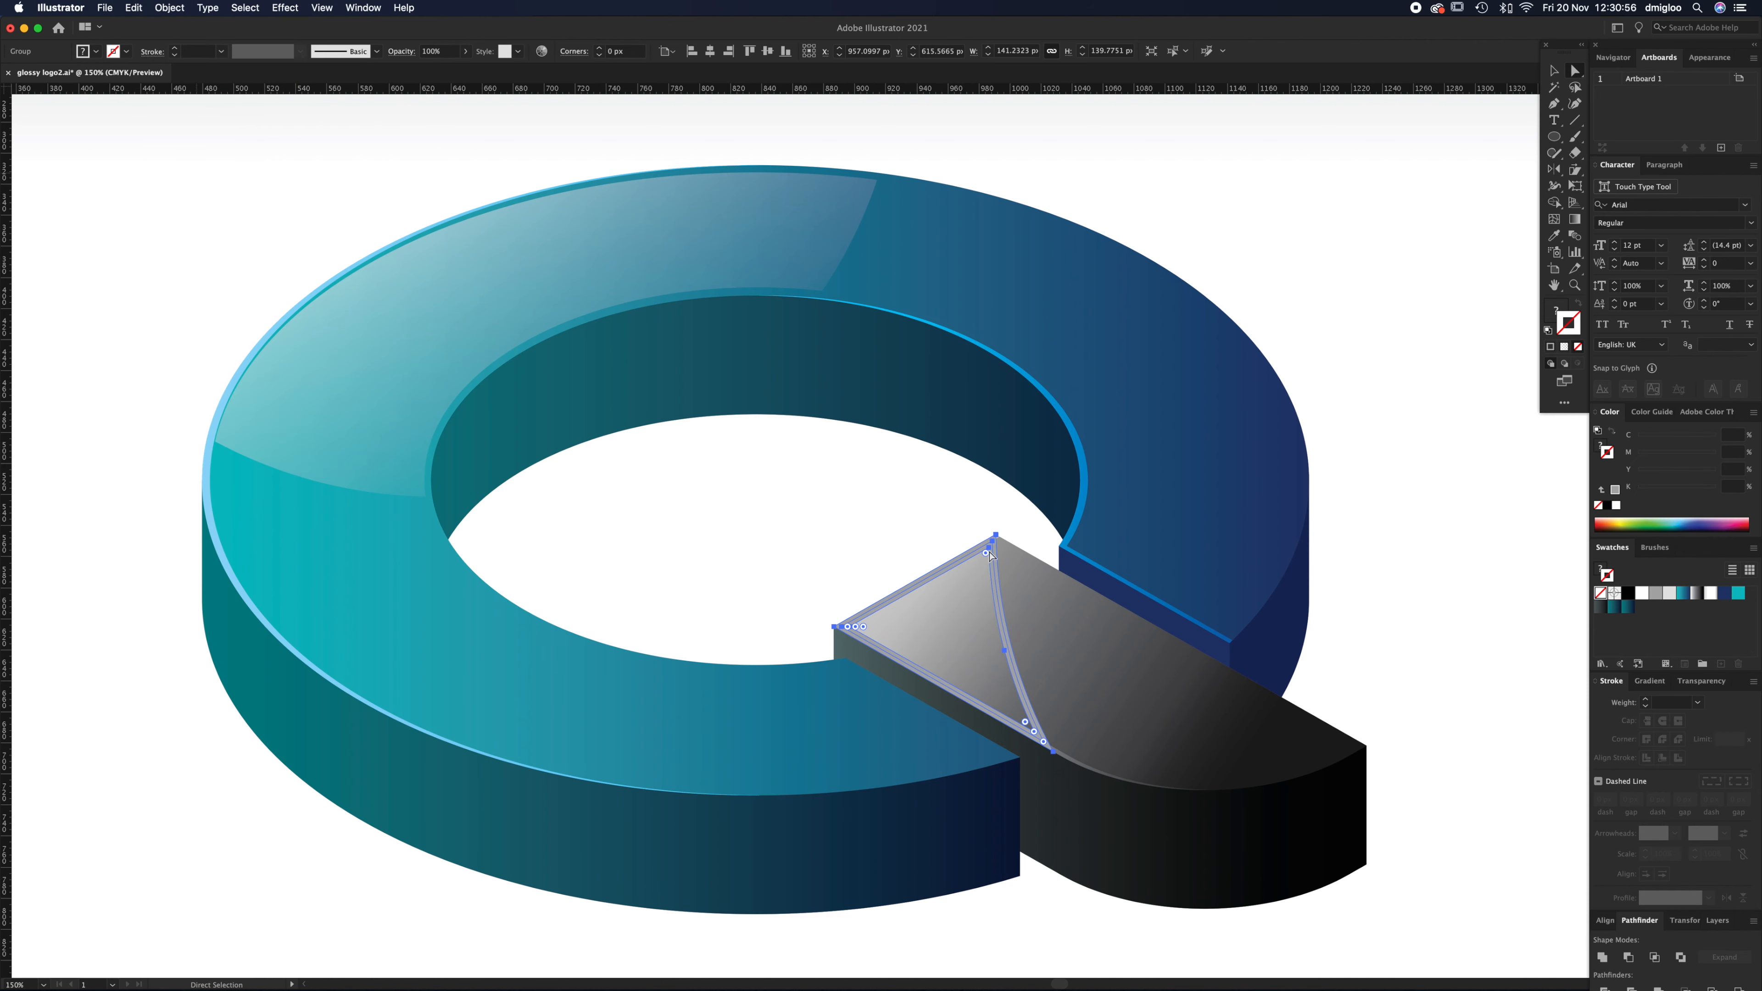
left_click(1628, 957)
left_click(1500, 687)
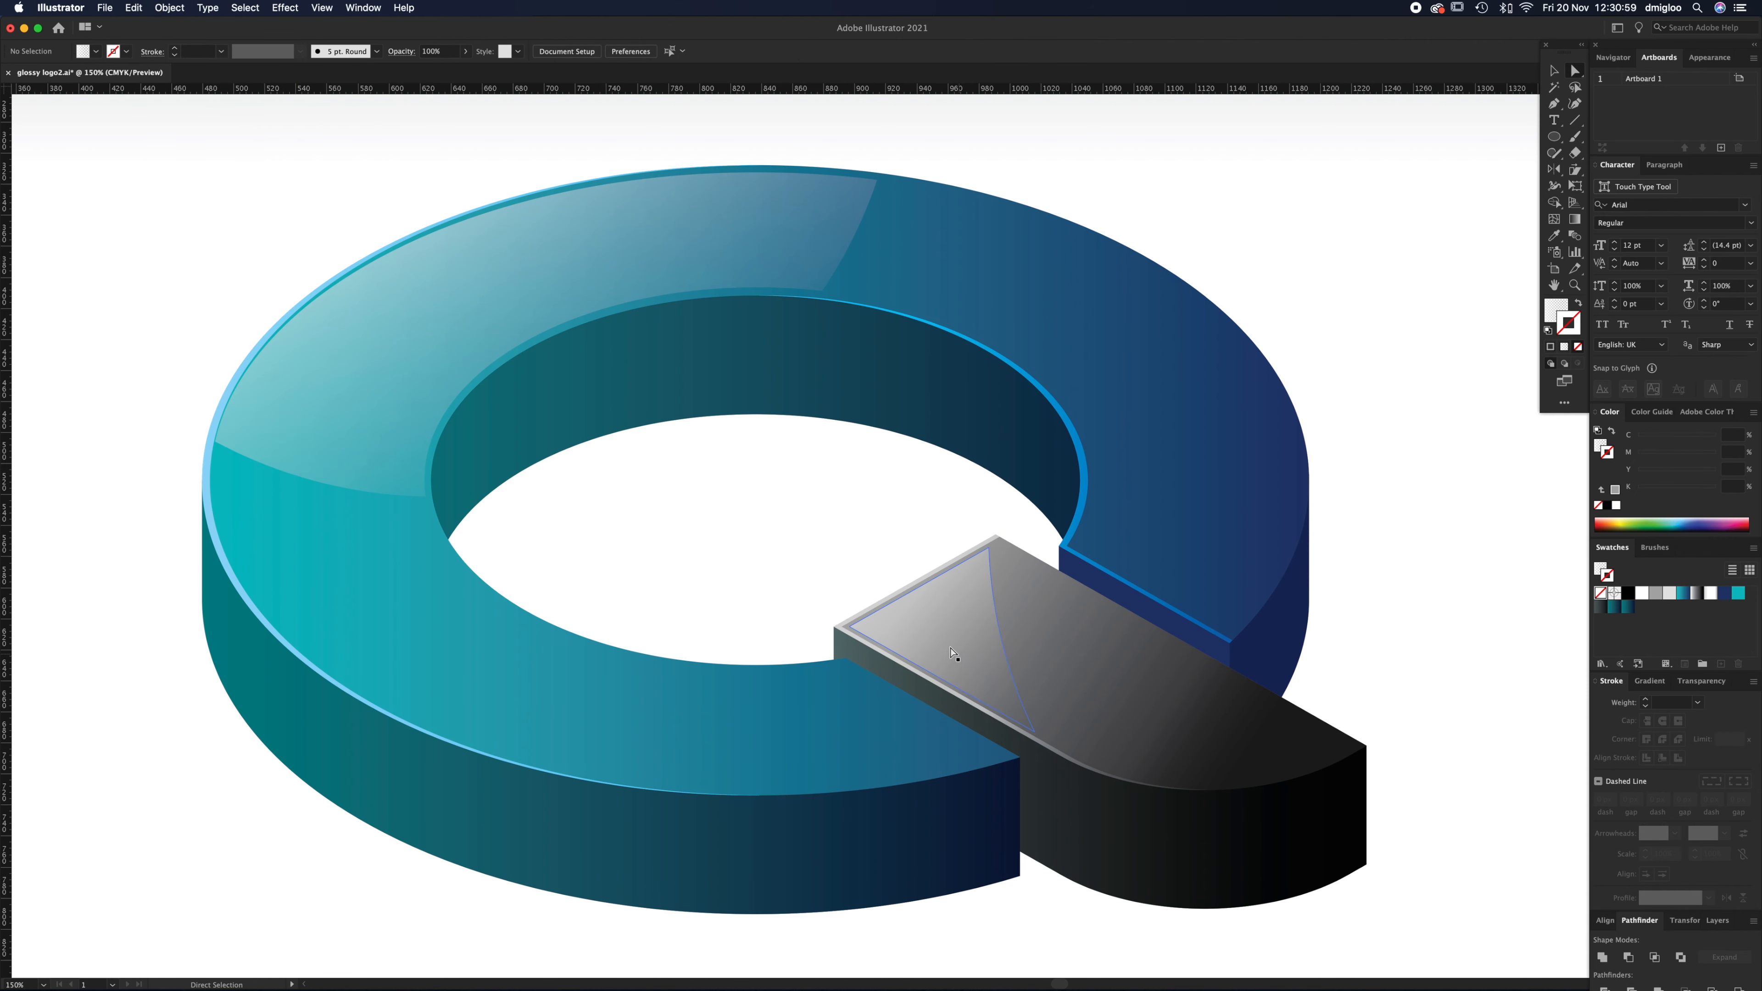
Step: Select the bottom-edge anchor points of the ring's outer wall, copy them and paste the copied piece in front
key("z")
key("super+0")
left_click_drag(804, 731, 899, 702)
key("v")
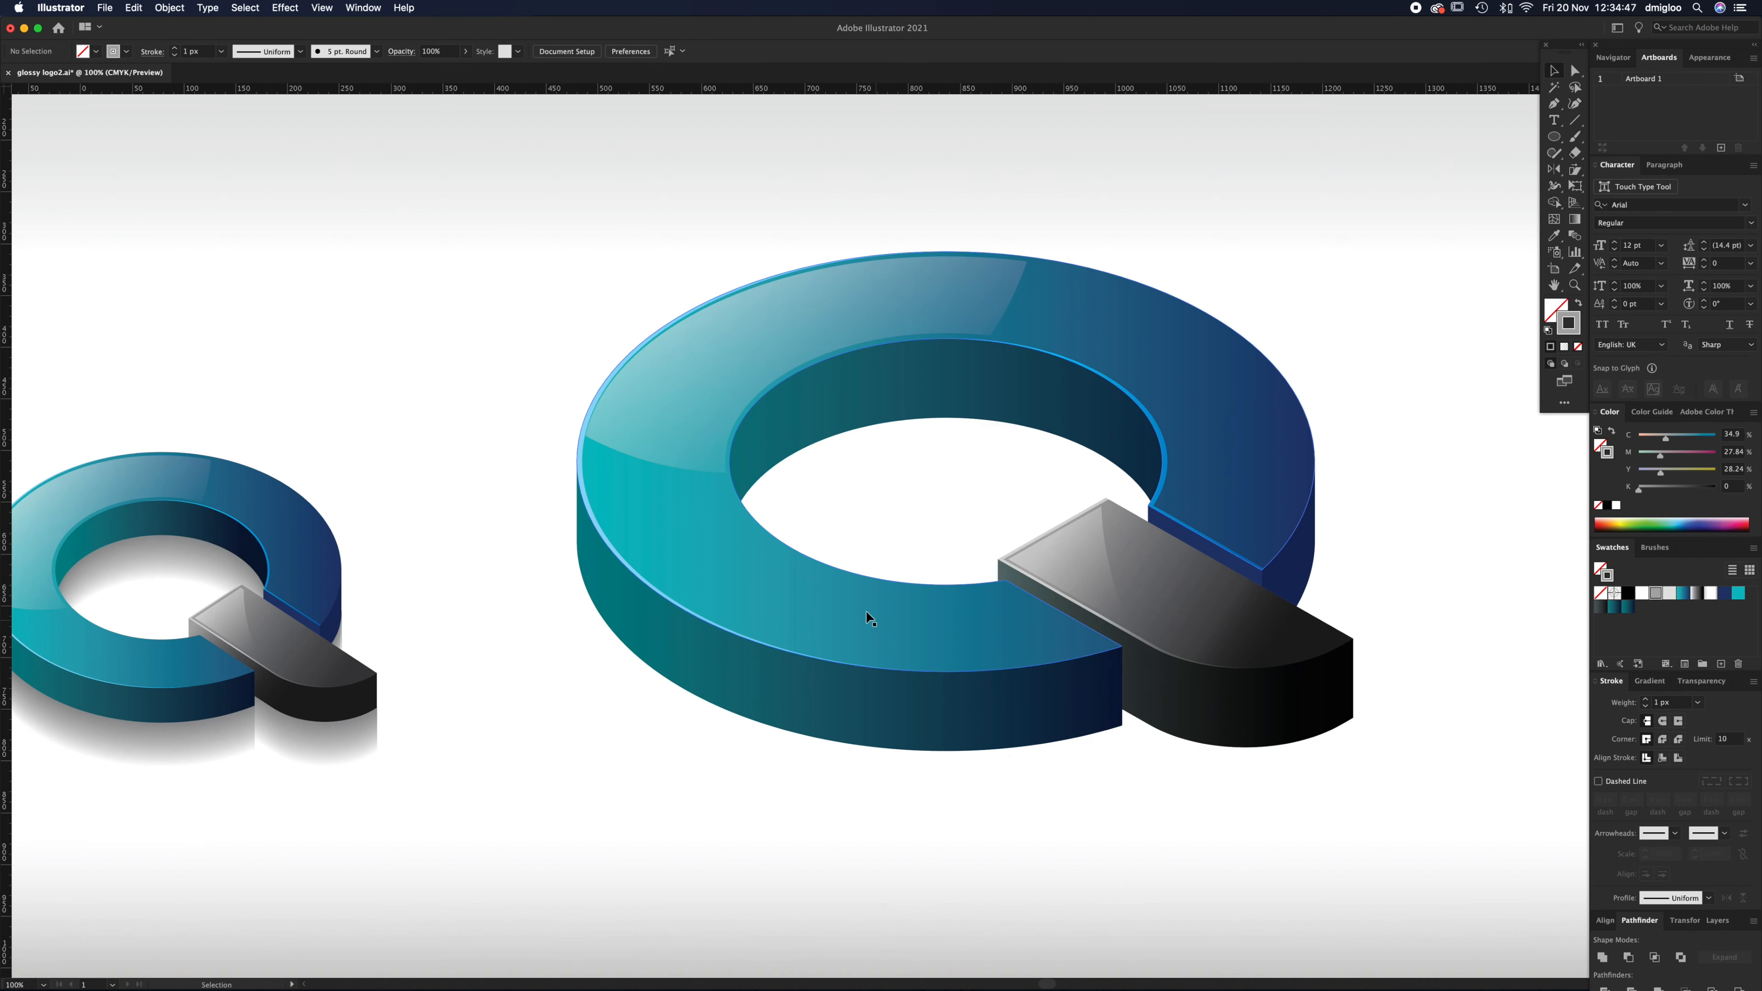
scroll(869, 617, "left", 3)
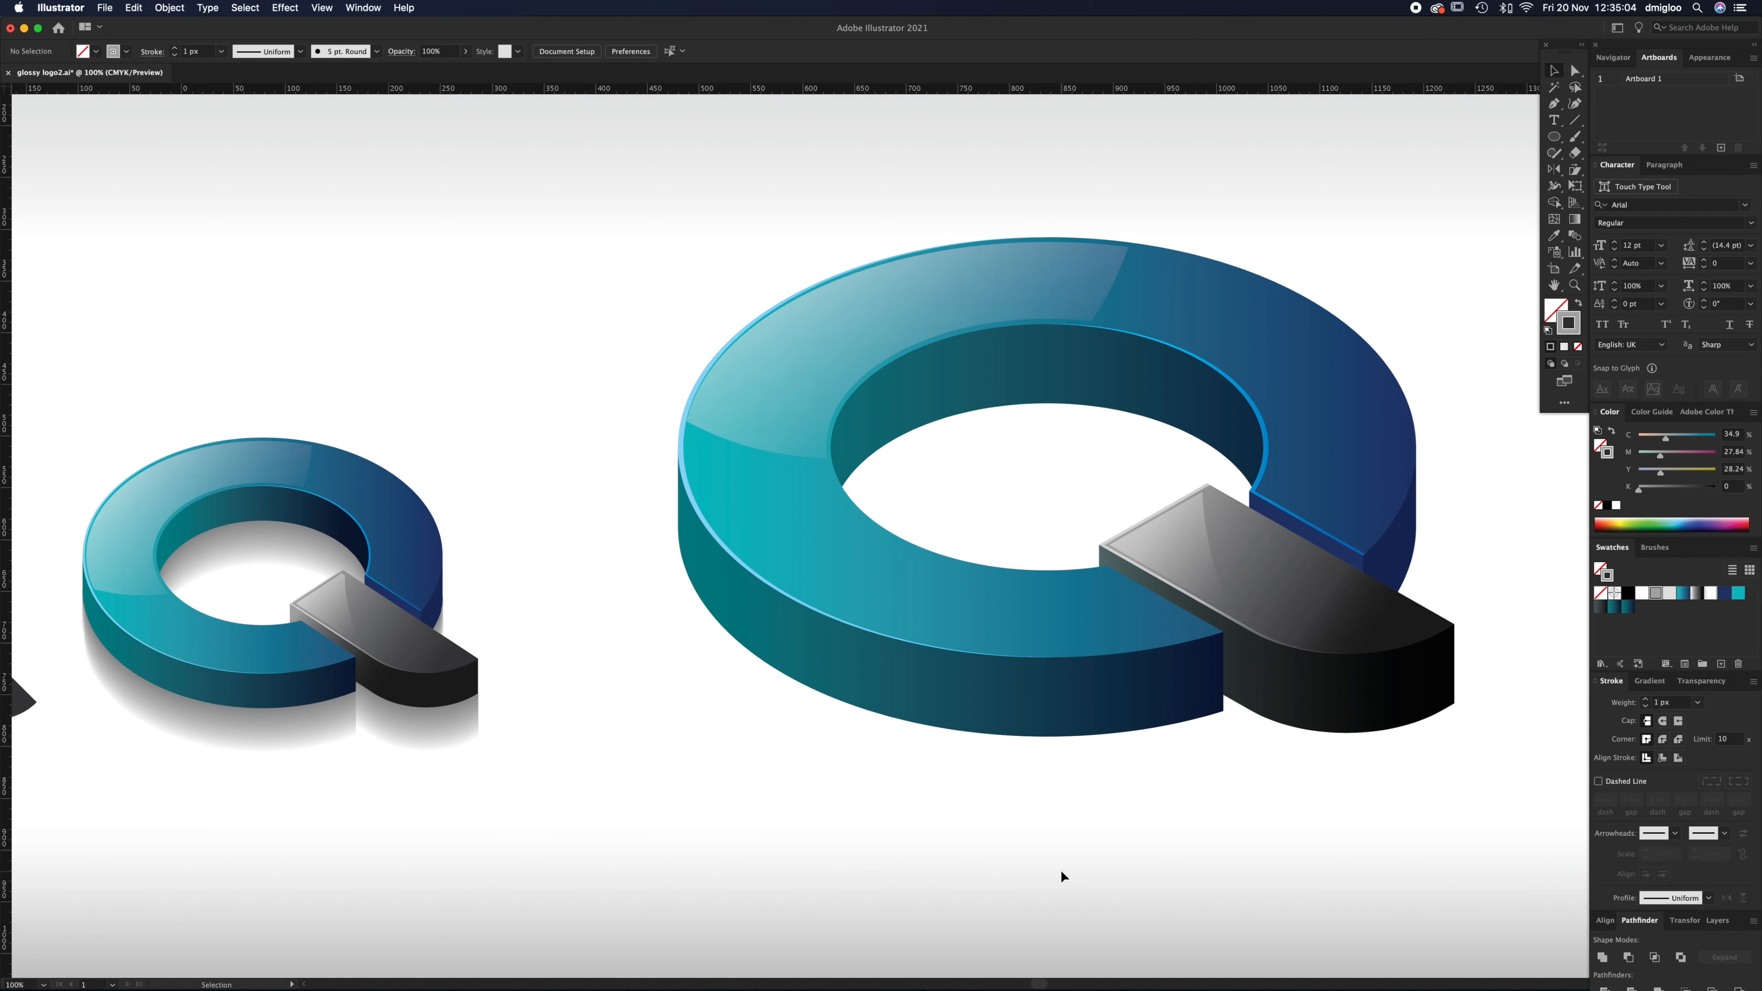
key("a")
left_click(679, 554)
left_click(679, 527)
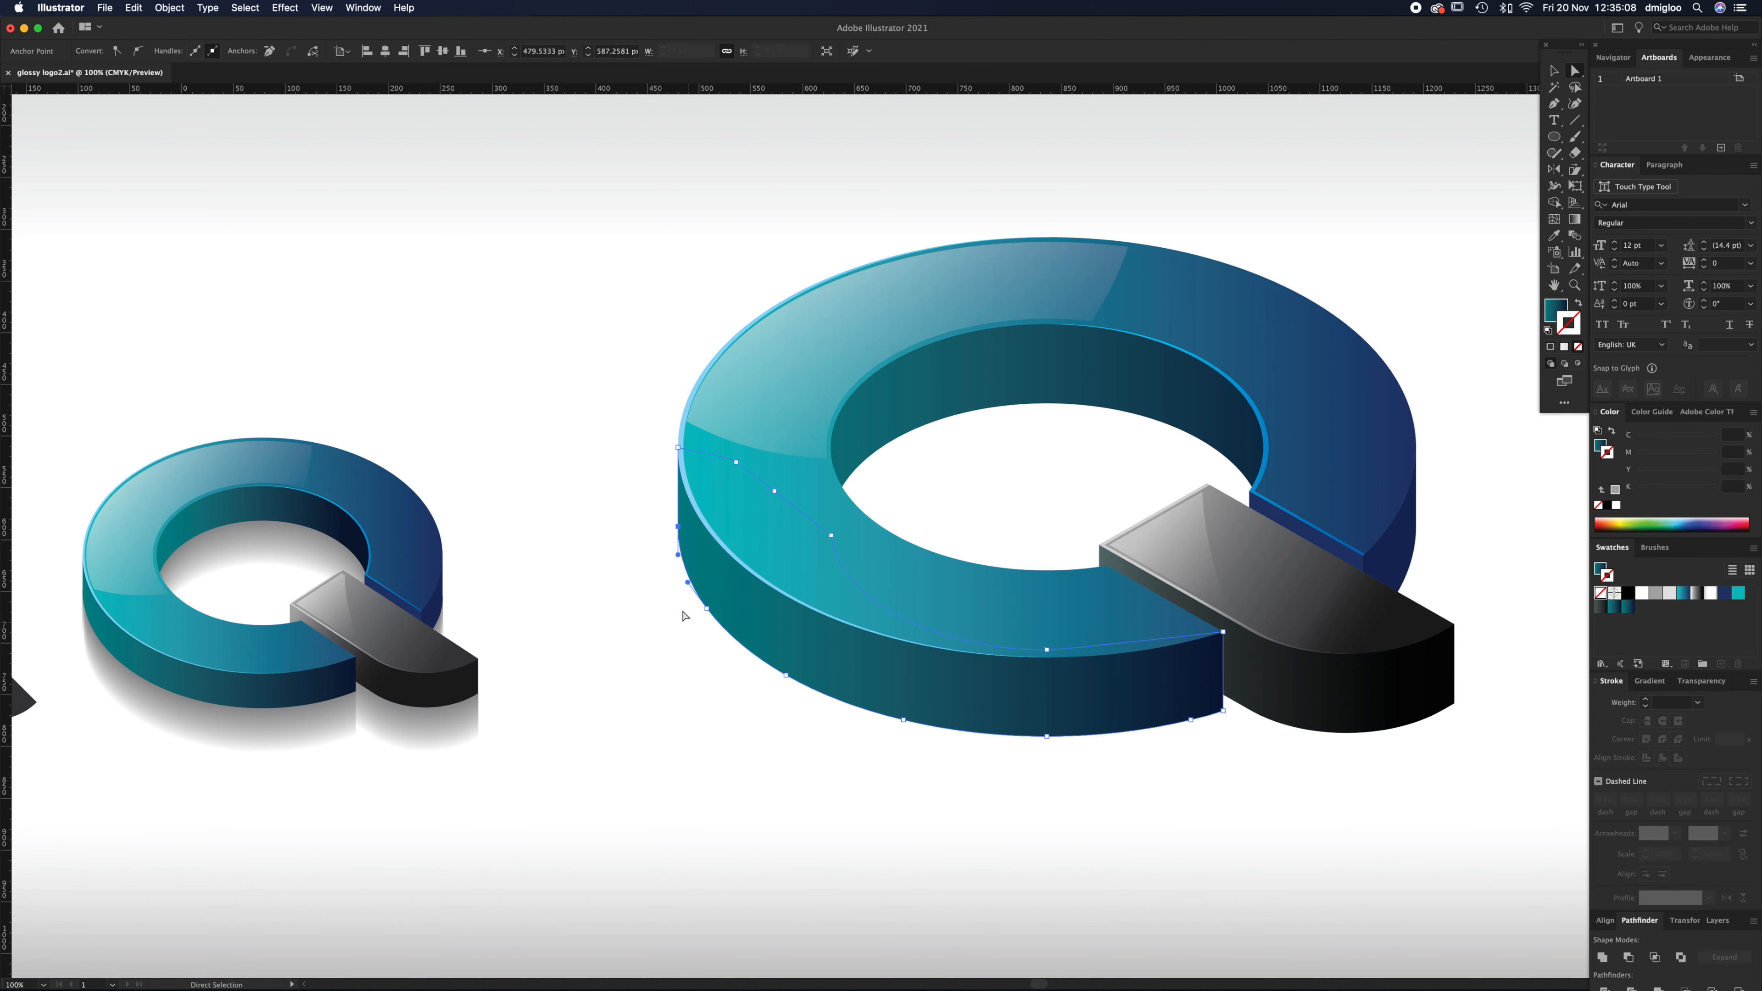
left_click(707, 608, "shift")
left_click(788, 676, "shift")
left_click(903, 722, "shift")
left_click(1048, 736, "shift")
left_click(1191, 720, "shift")
left_click(1223, 711, "shift")
key("super+z")
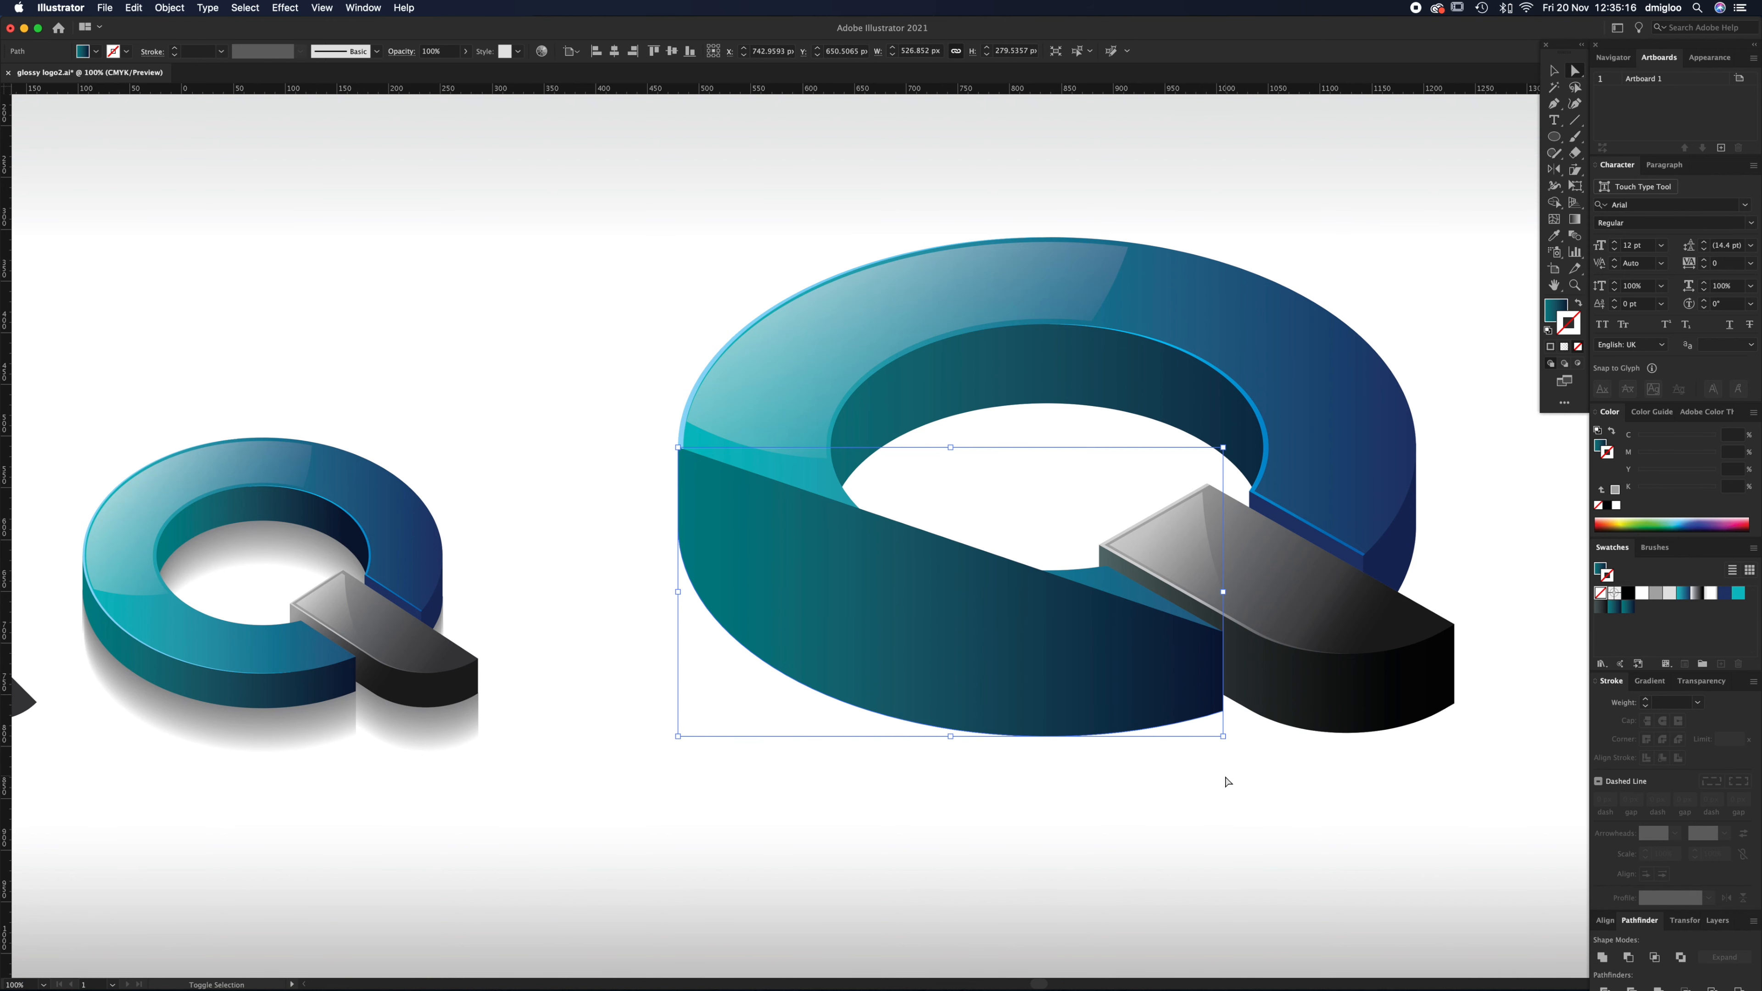
Step: Remove the fill from the pasted outer-wall copy and give it a grey stroke
left_click(1565, 345)
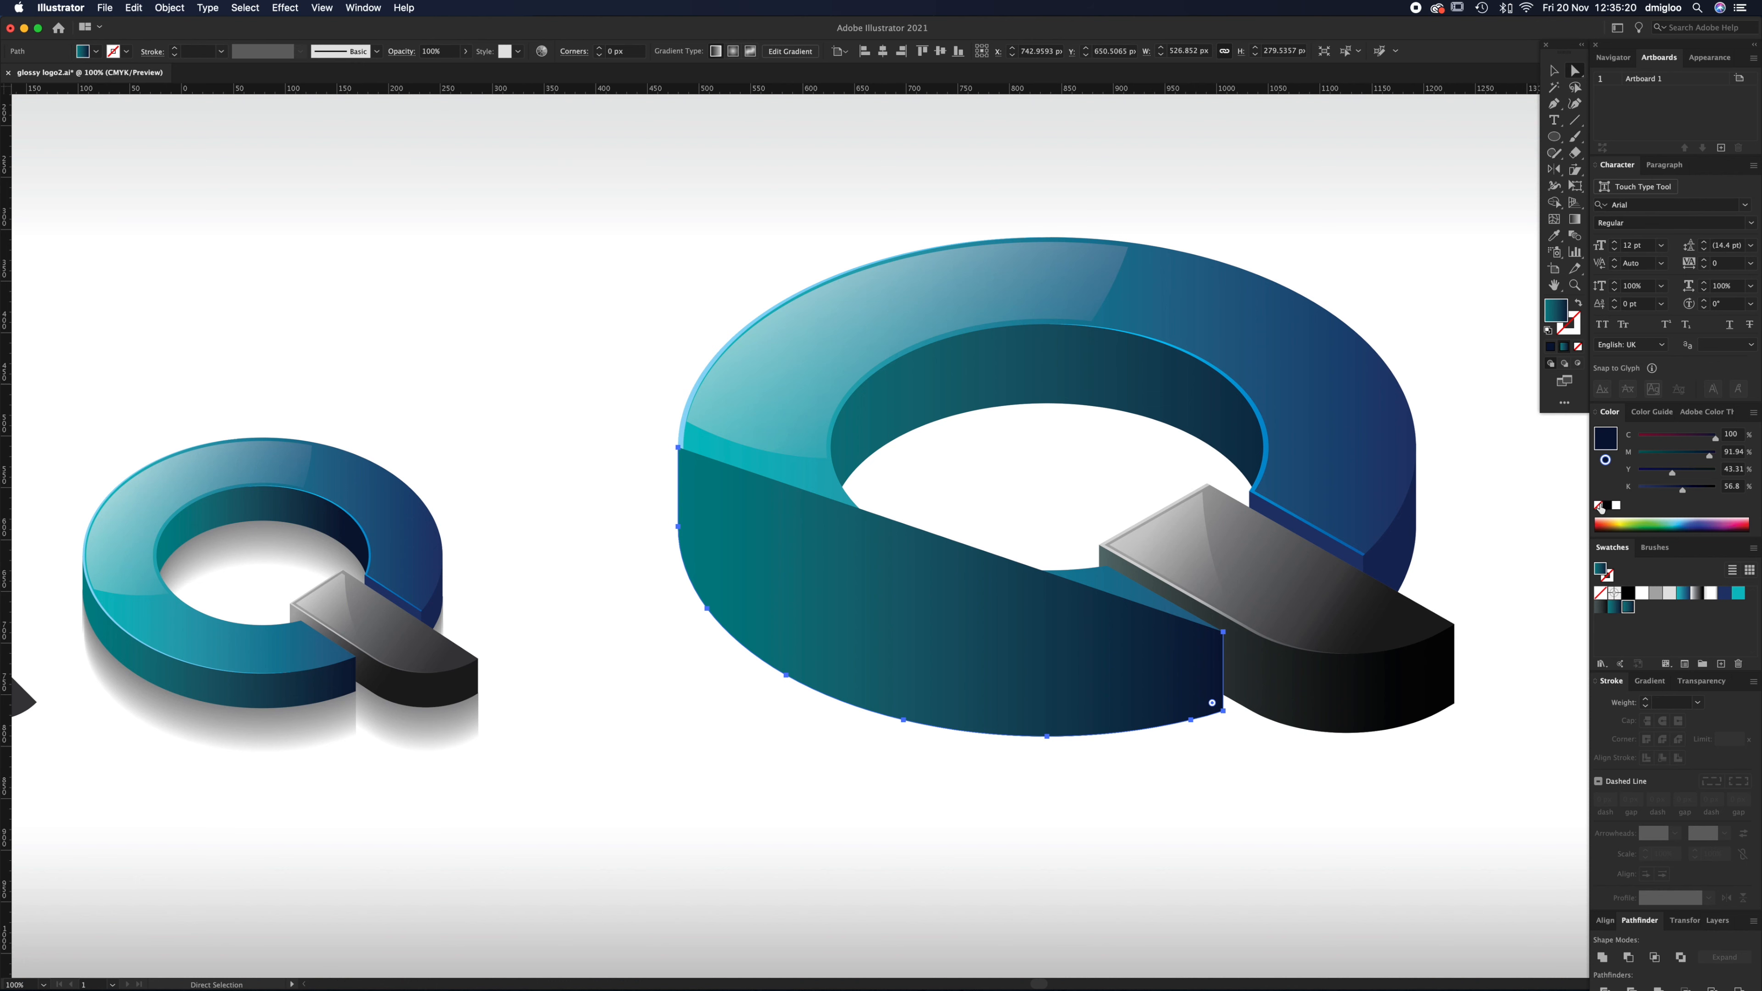
left_click(1599, 505)
left_click(1657, 595)
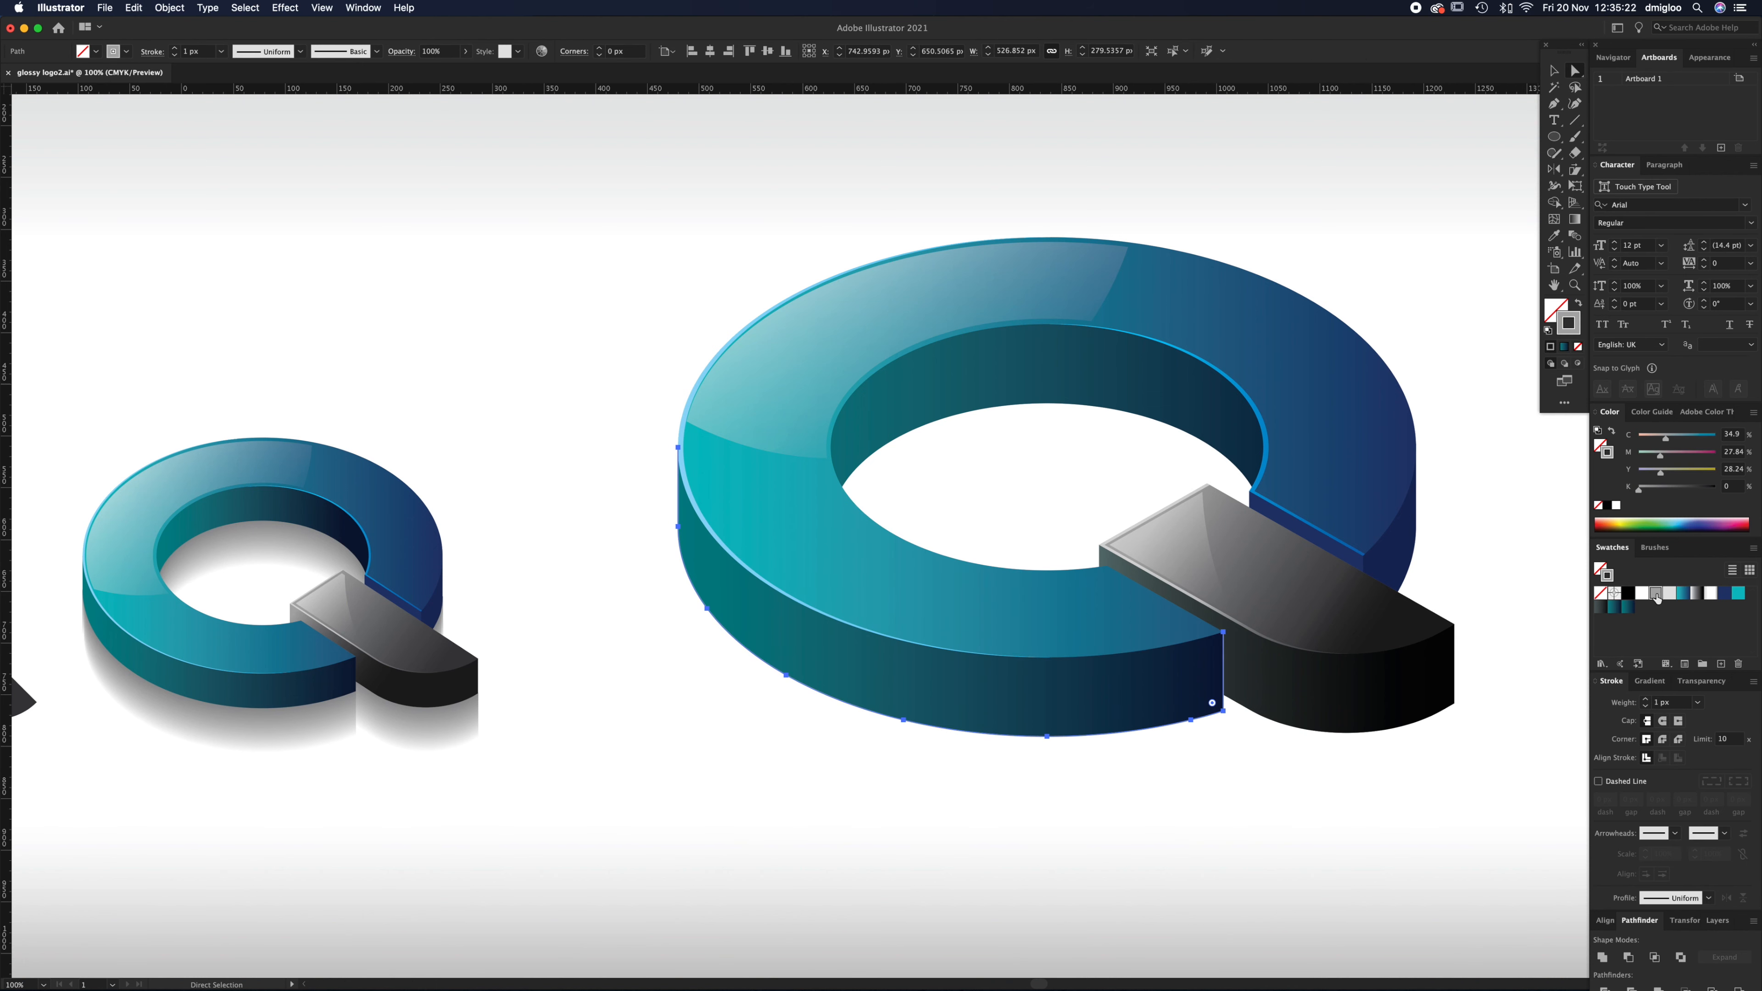
left_click(1188, 771)
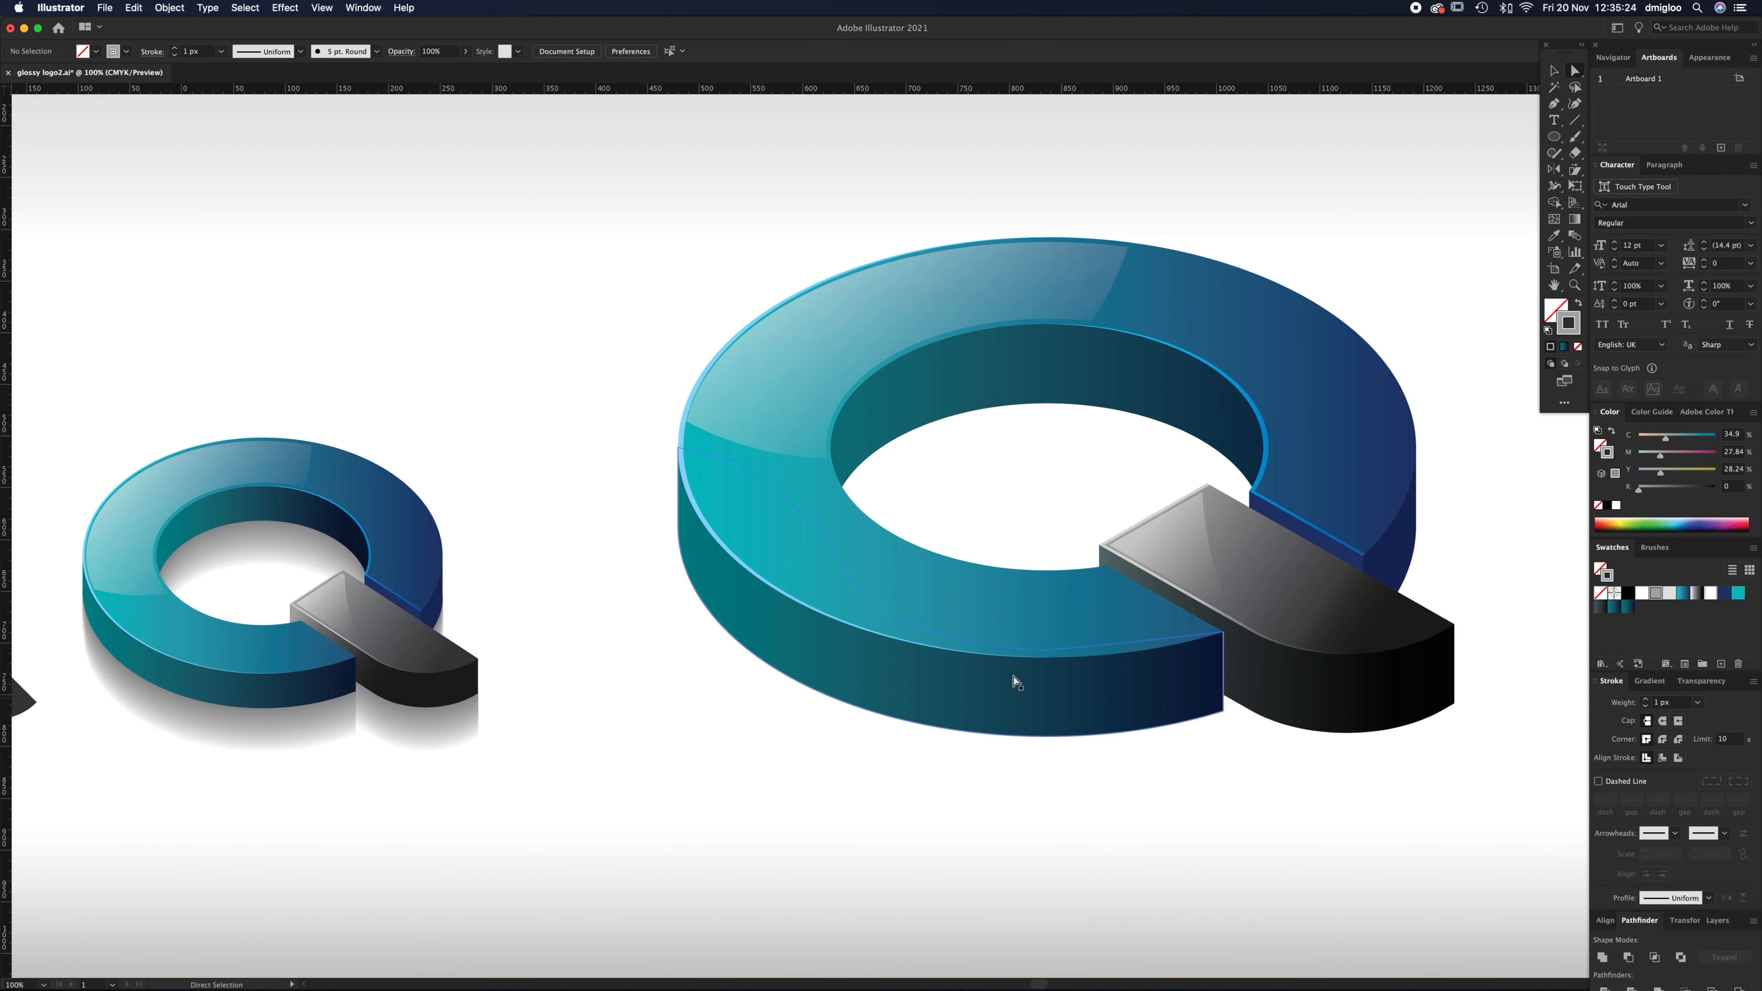
Step: Delete the upper anchor point at the right end of the grey outer-wall path
key("super+equal")
left_click_drag(1189, 465, 1219, 498)
key("Delete")
Step: Move the grey path down below the ring to check its shape, and undo the move
key("v")
left_click(1079, 614)
left_click_drag(1088, 607, 1092, 762)
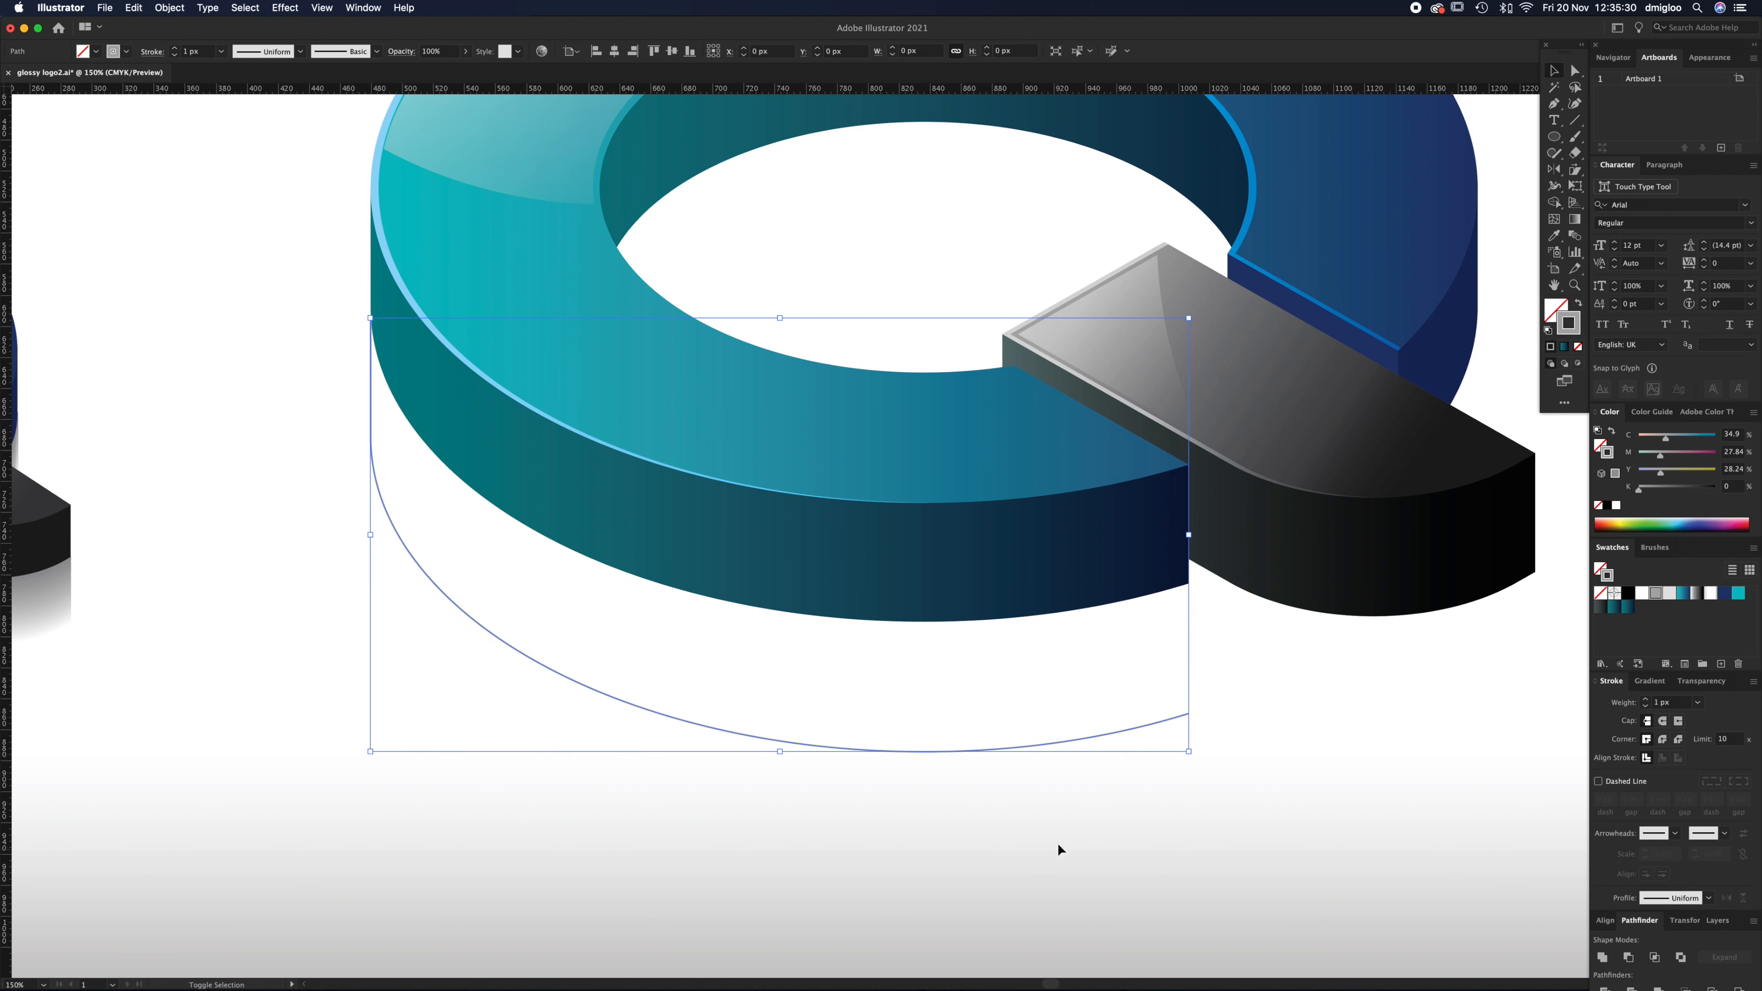
key("super+z")
Step: Delete the upper anchor point at the left end of the grey outer-wall path
key("a")
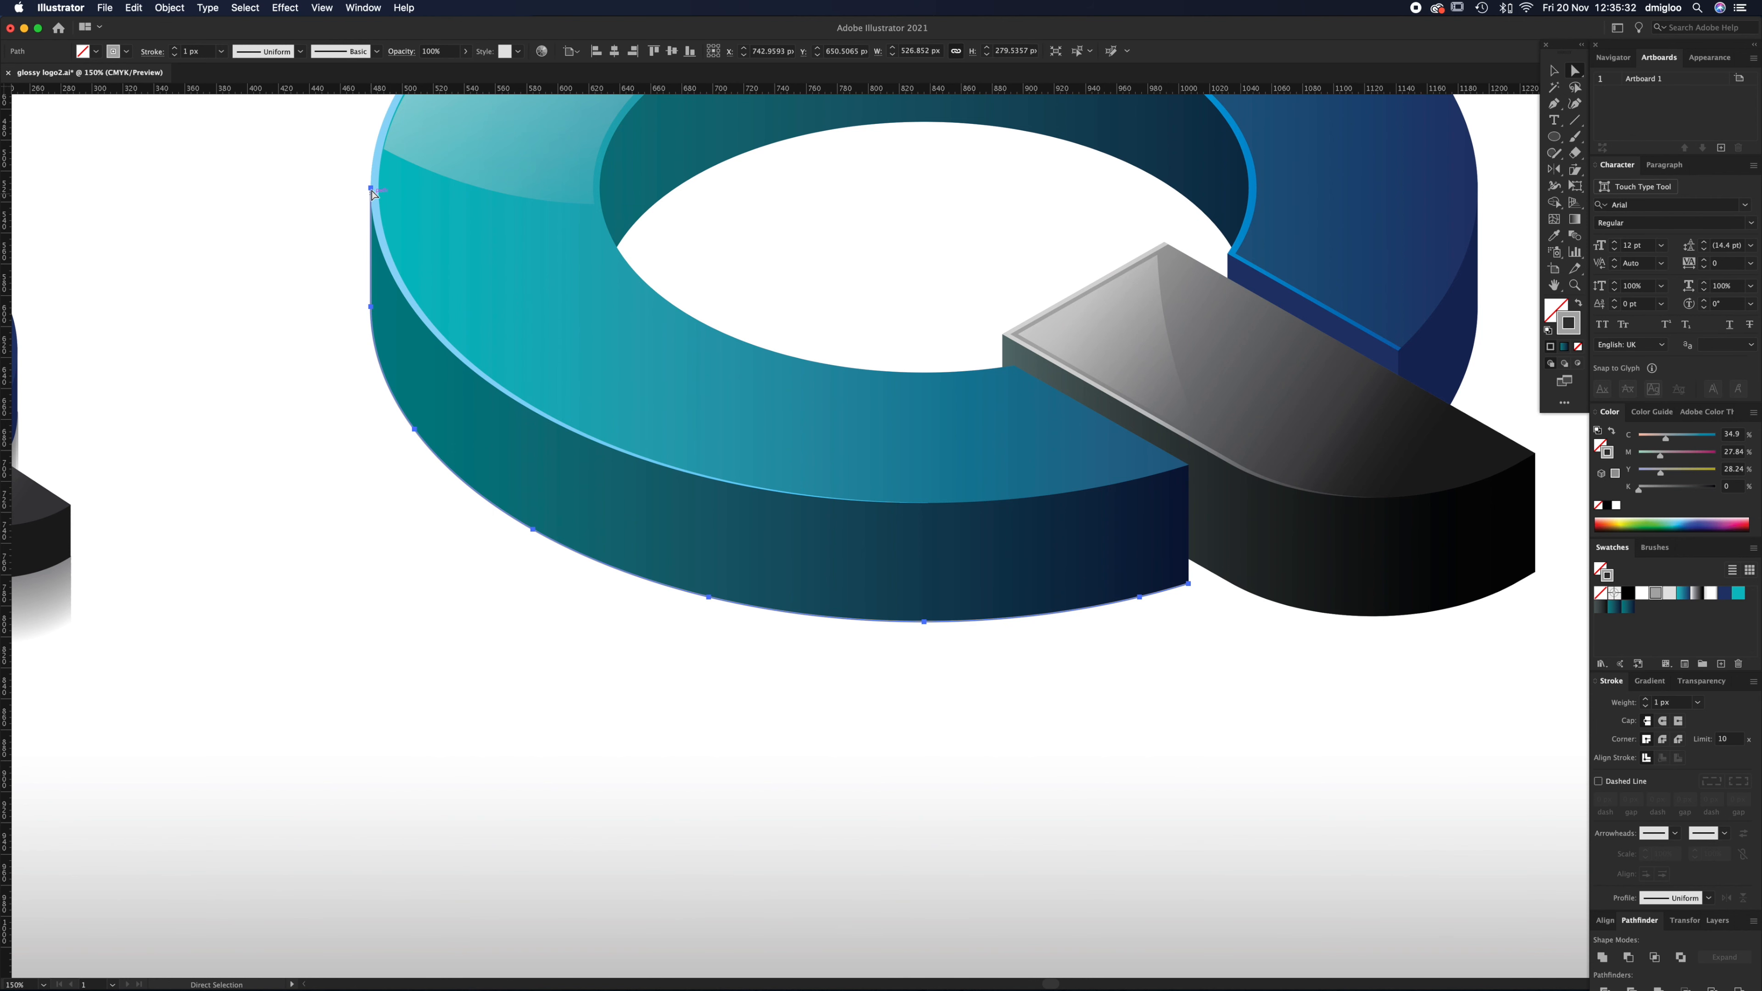
left_click(370, 188)
key("Delete")
Step: Move the trimmed curve away from the wall to check it, and undo the move
key("v")
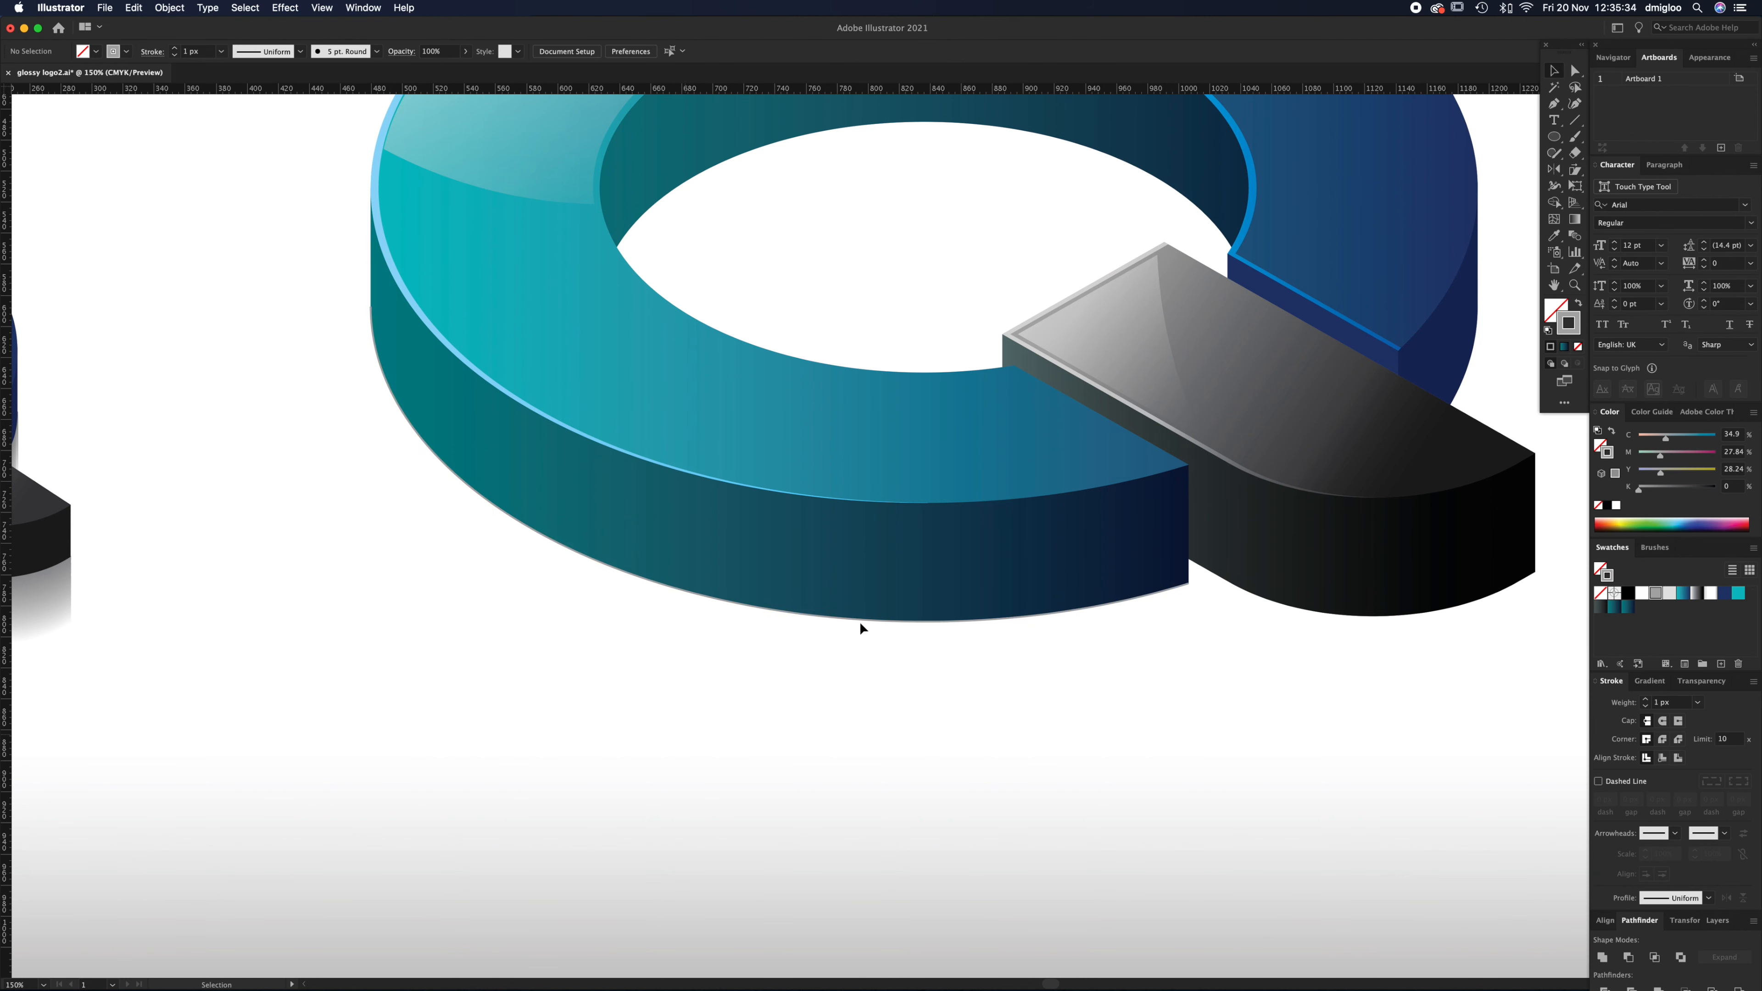
left_click_drag(866, 624, 845, 788)
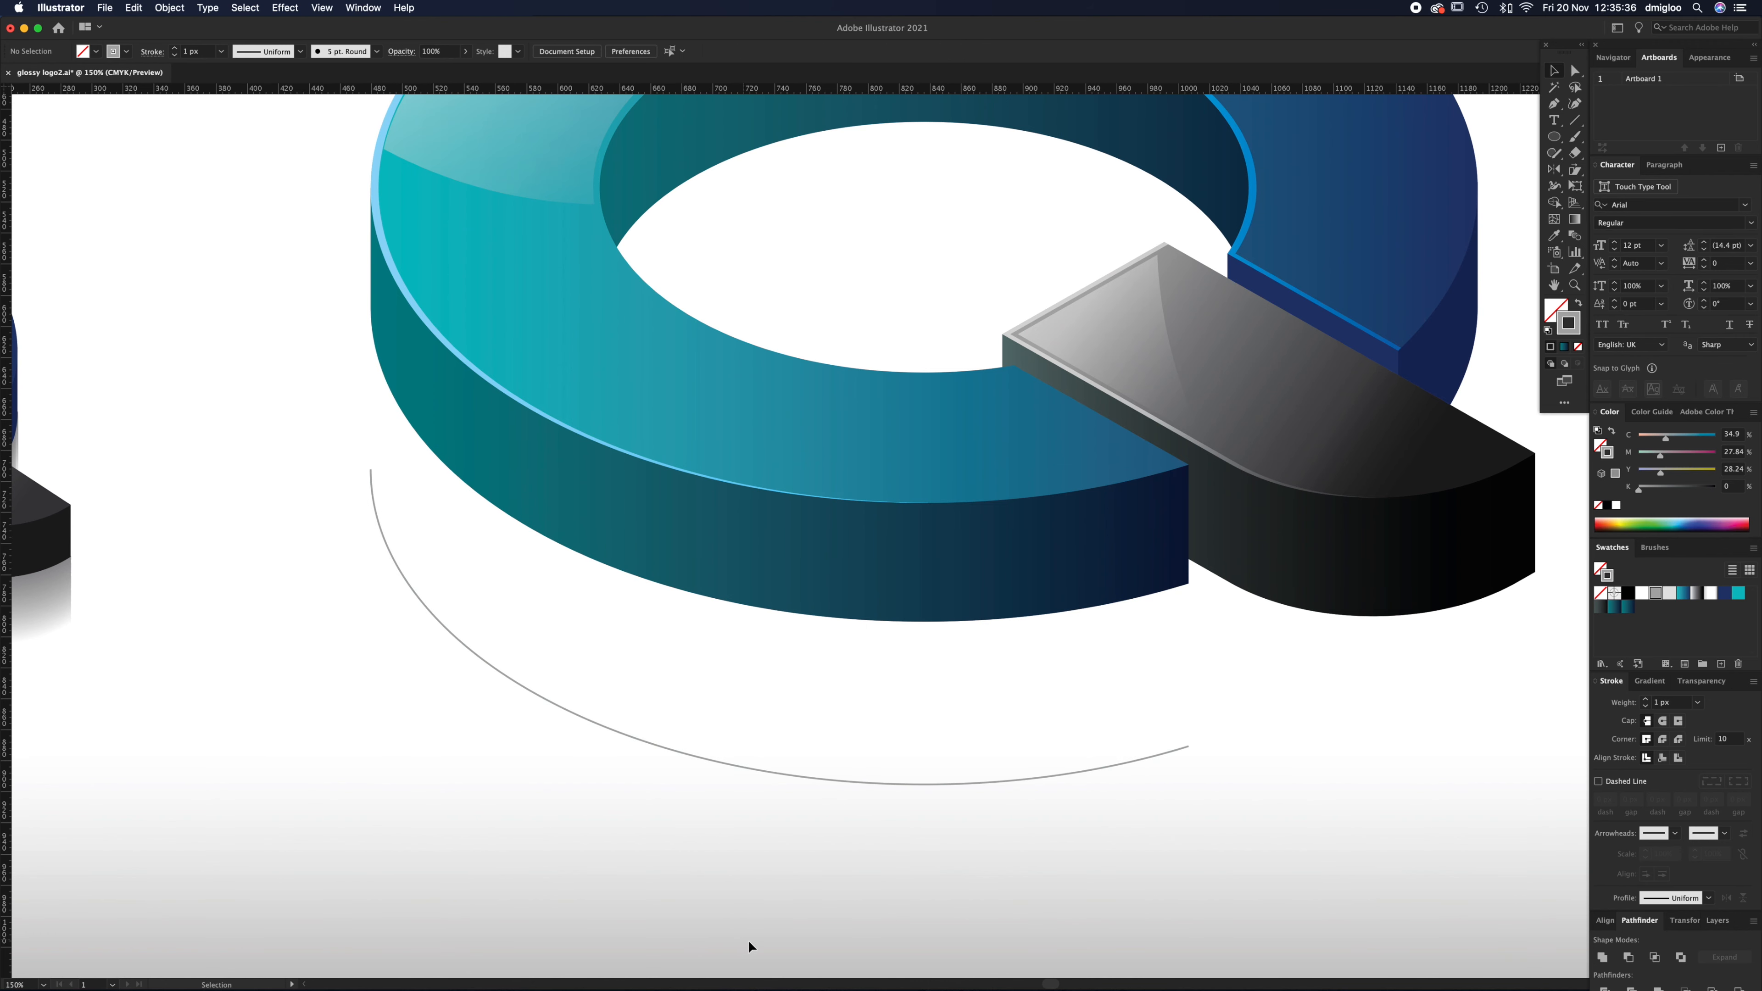
key("super+z")
left_click(833, 796)
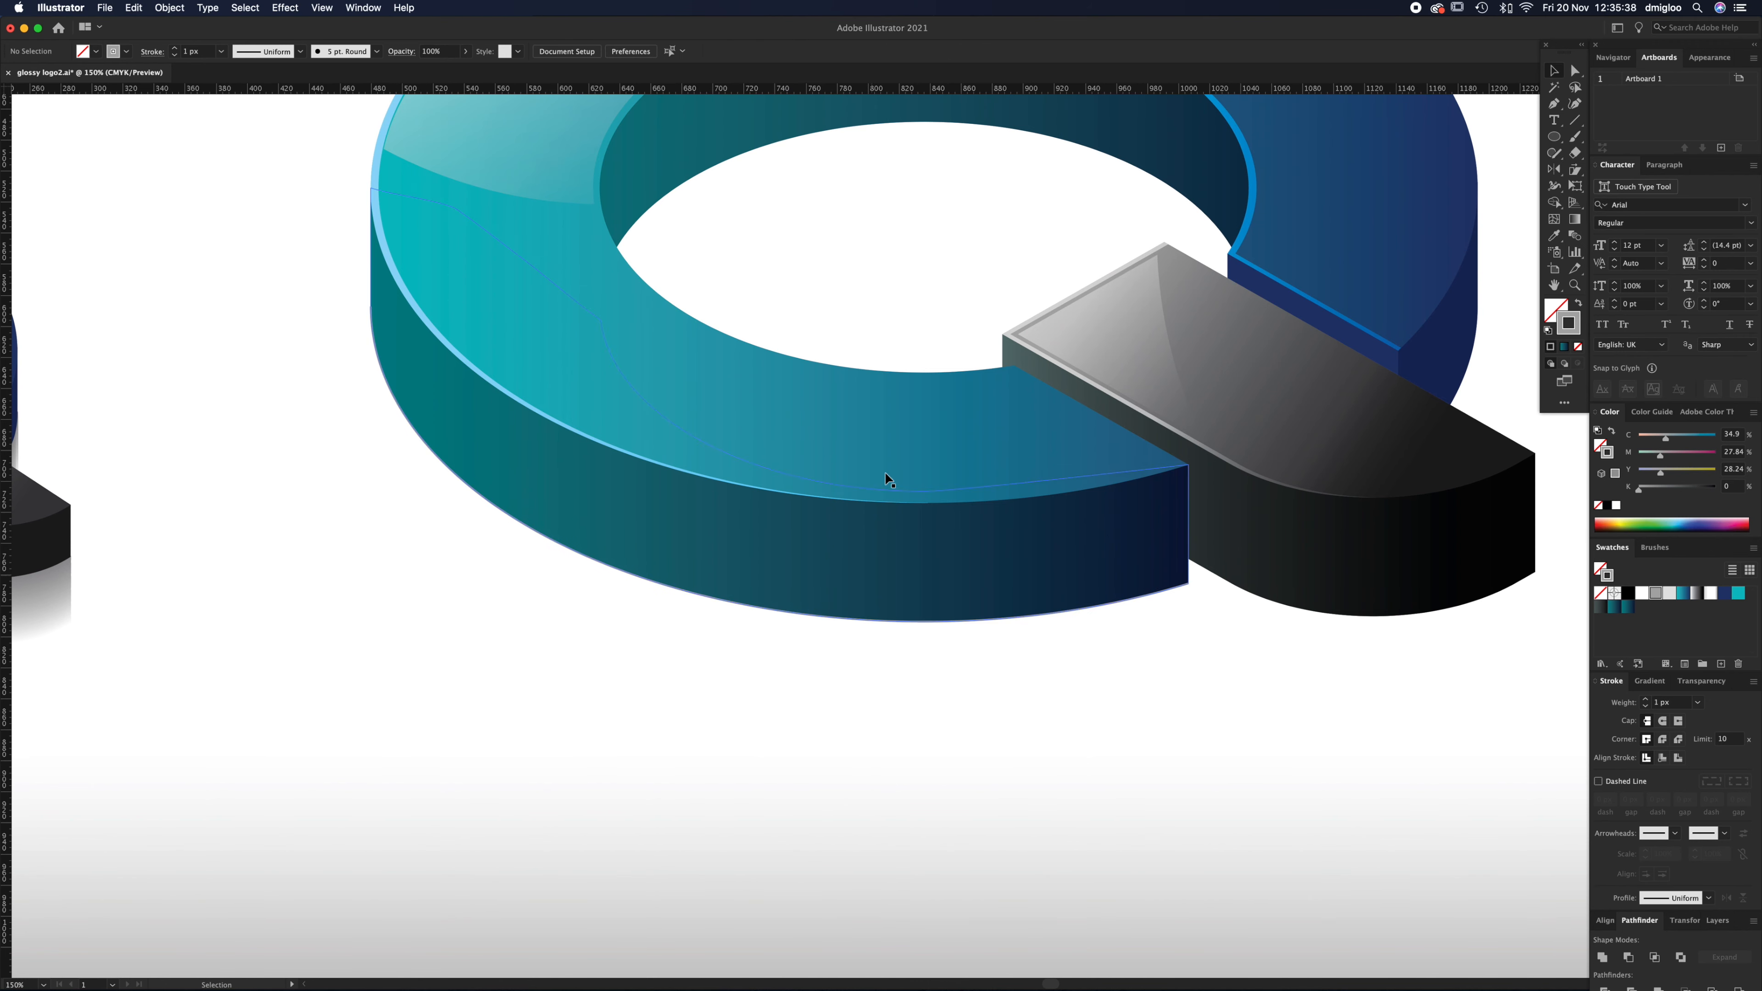
Step: Select the lower-edge anchor points of the ring's inner wall, copy them and paste the copied piece in front
scroll(894, 555, "up", 5)
key("a")
left_click(668, 463)
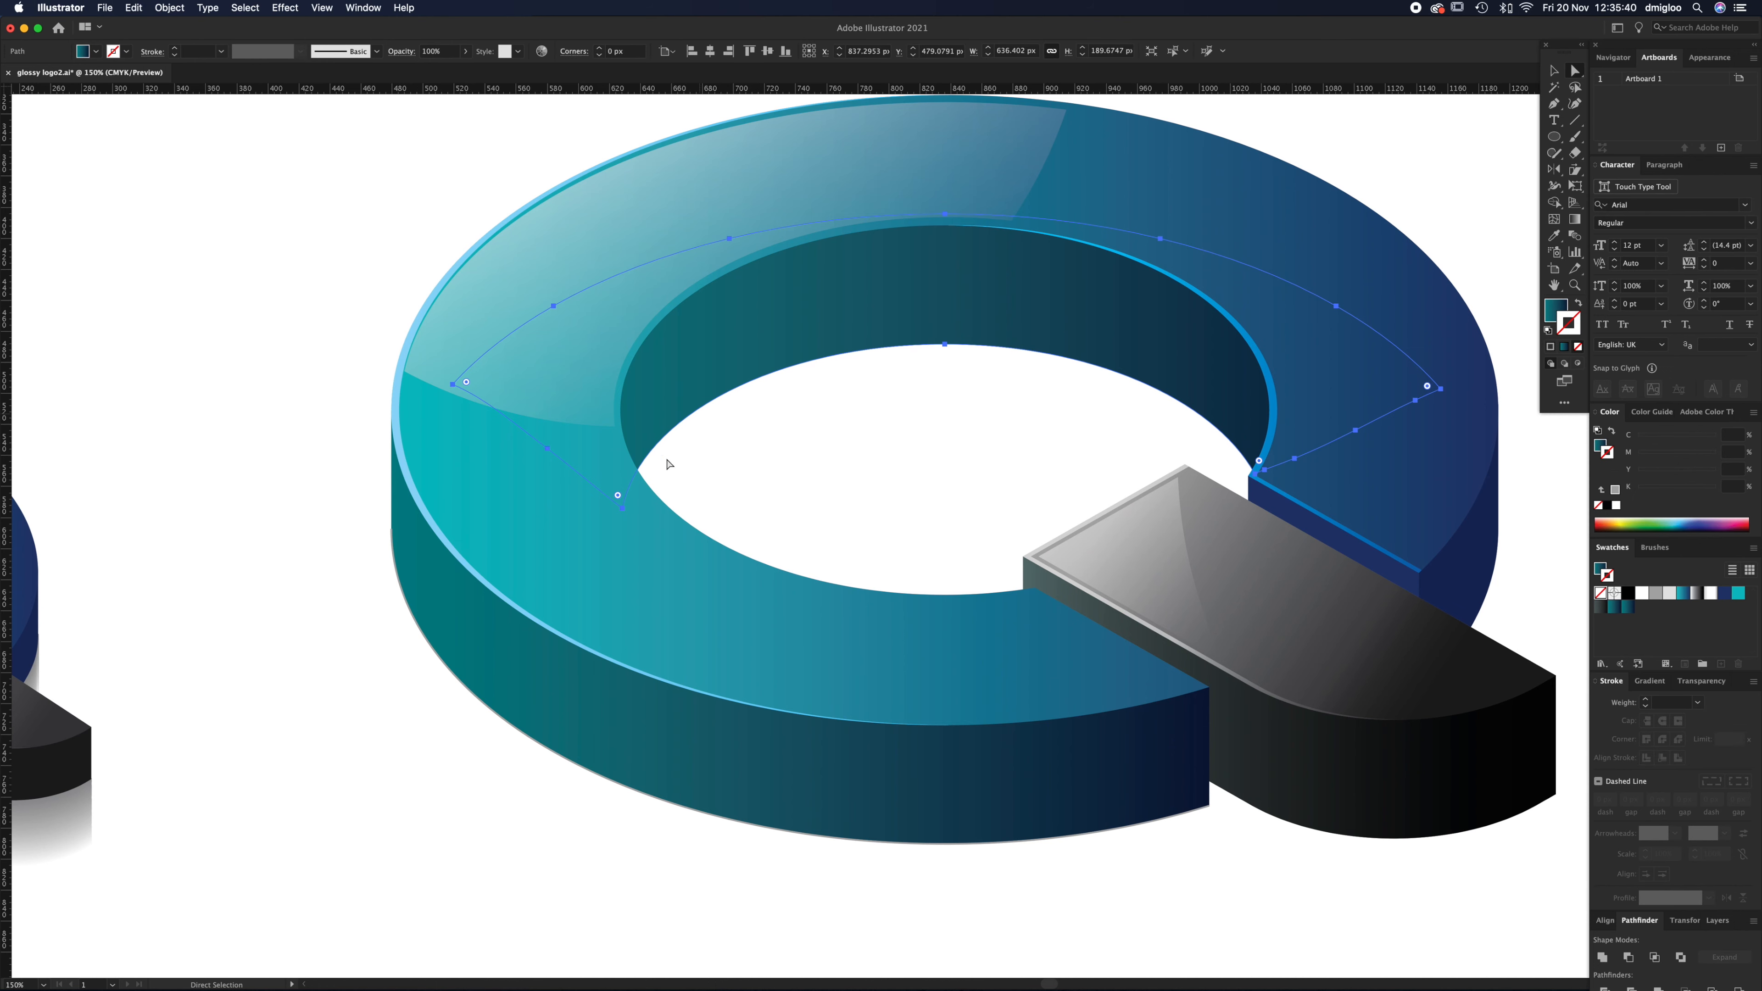
left_click(945, 345)
left_click(623, 509, "shift")
left_click(1254, 473, "shift")
key("super+c")
key("super+f")
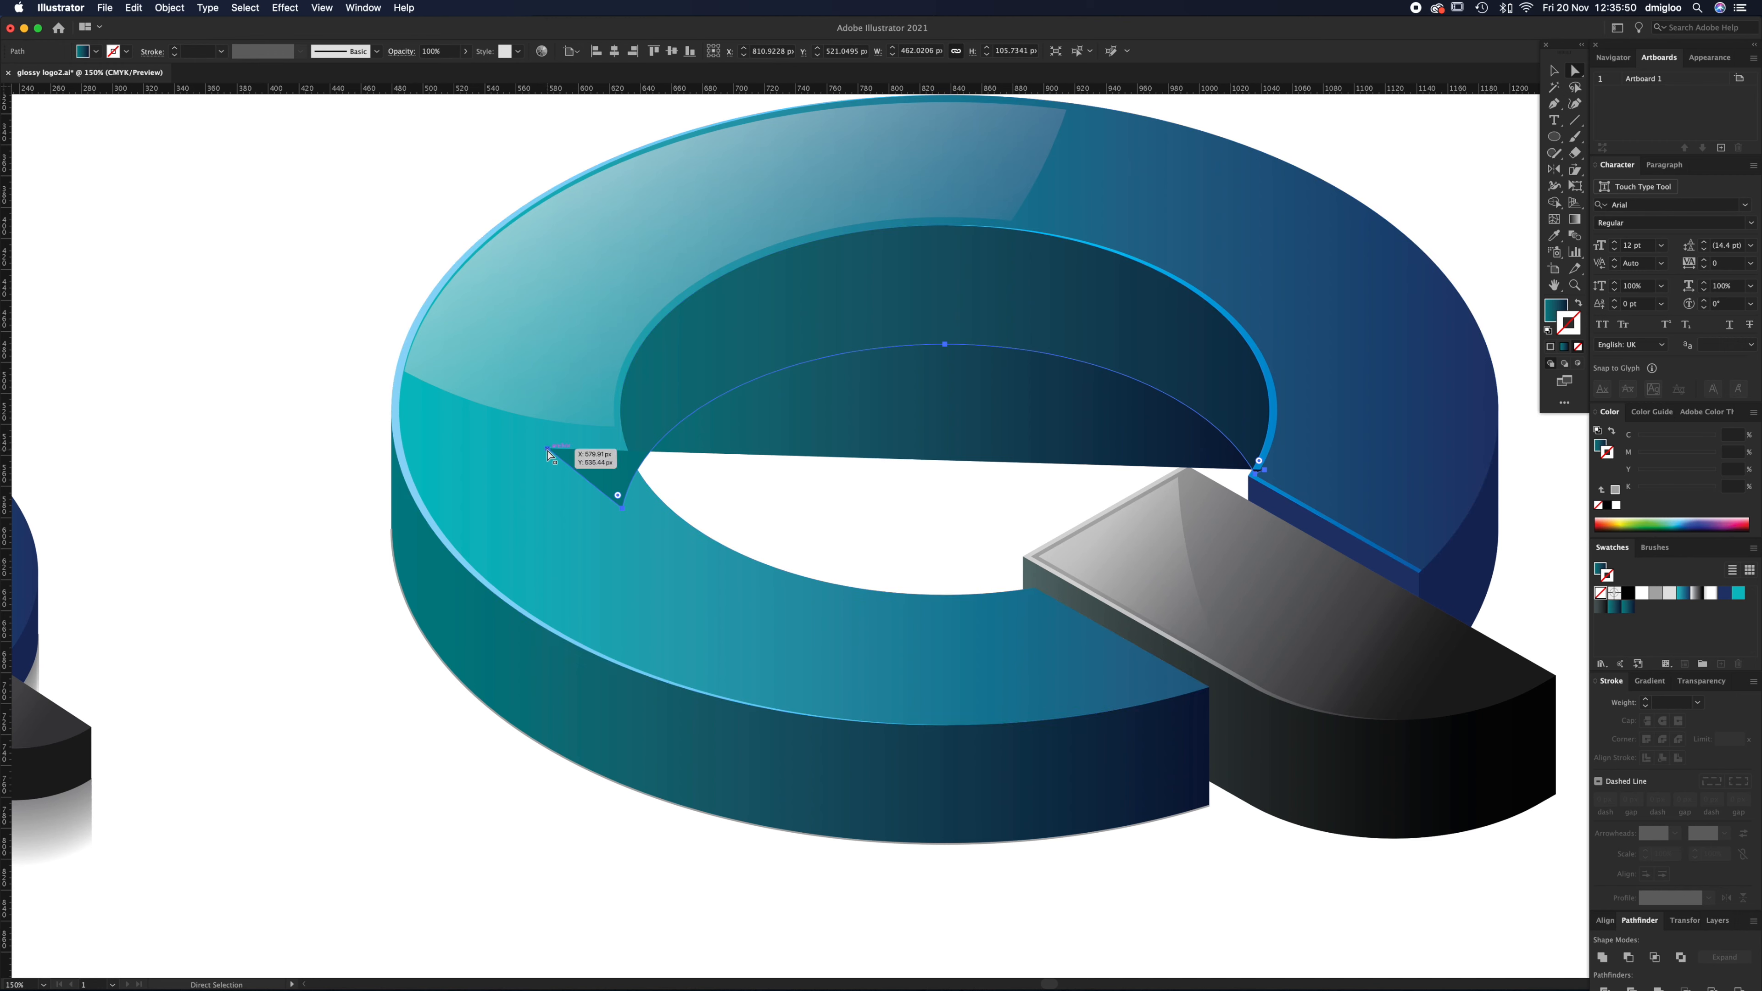
left_click(1548, 317)
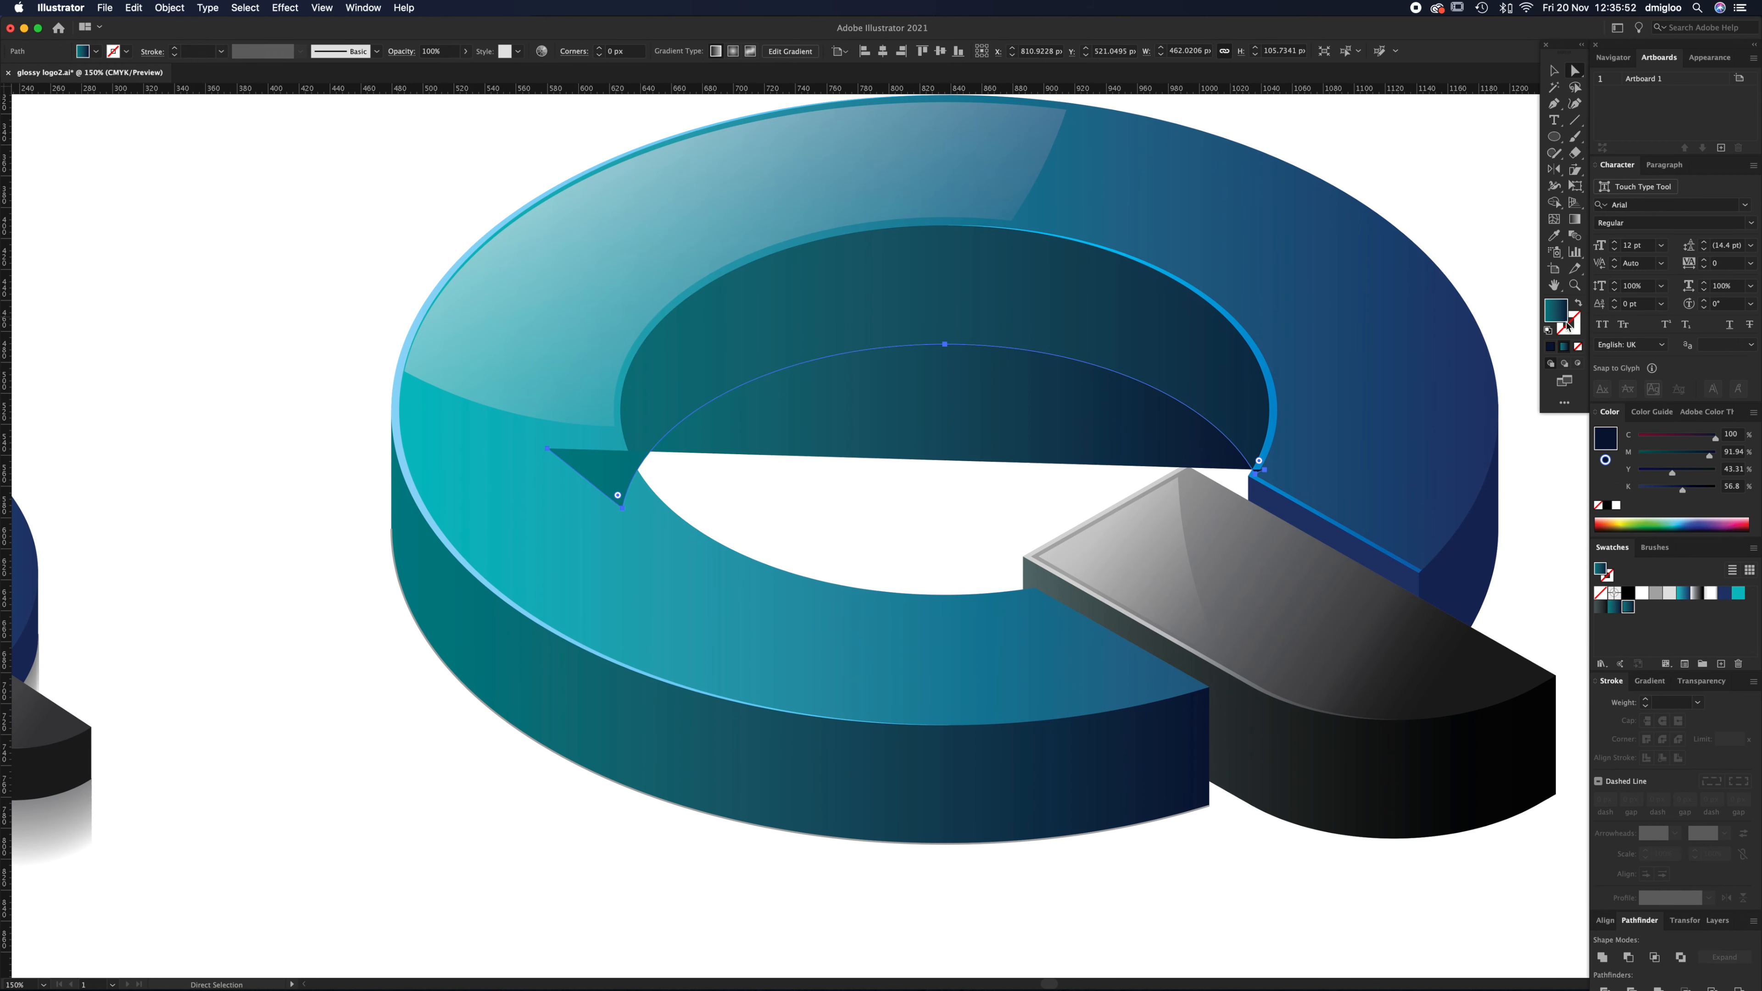
Step: Give the pasted inner-wall piece no fill and a grey stroke, and delete its surplus end anchor points to leave the bottom curve
left_click(1601, 594)
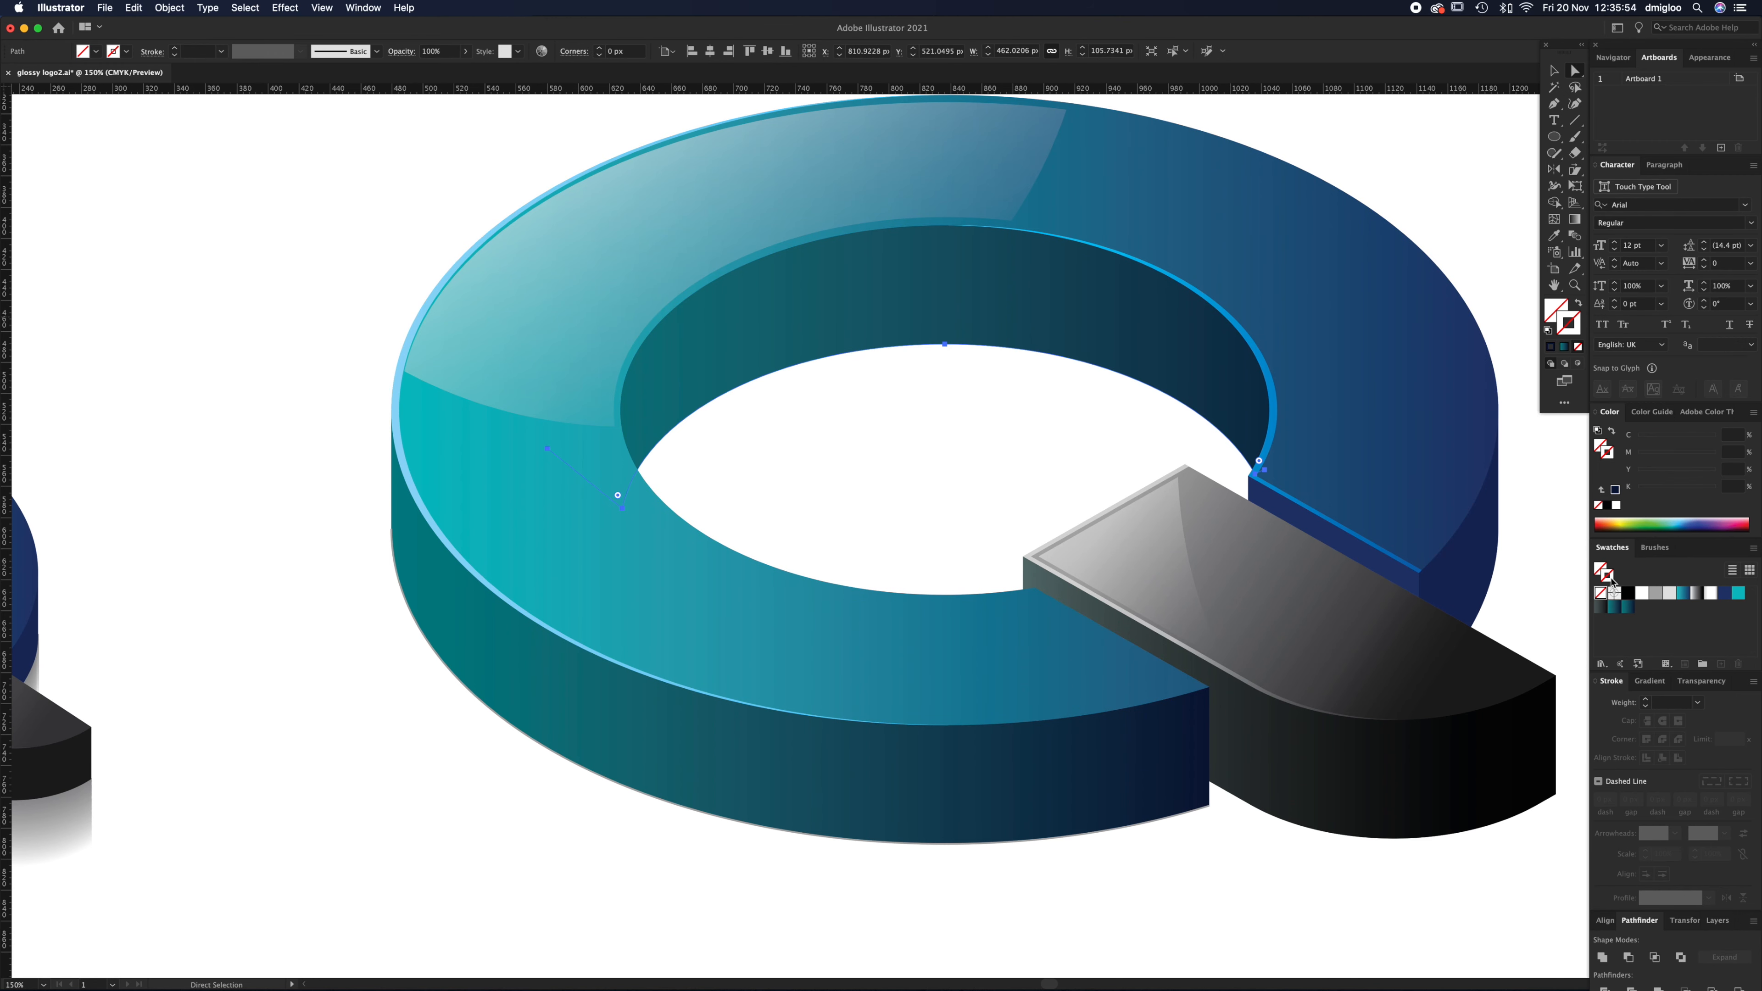
left_click(1656, 594)
left_click(547, 449)
key("Delete")
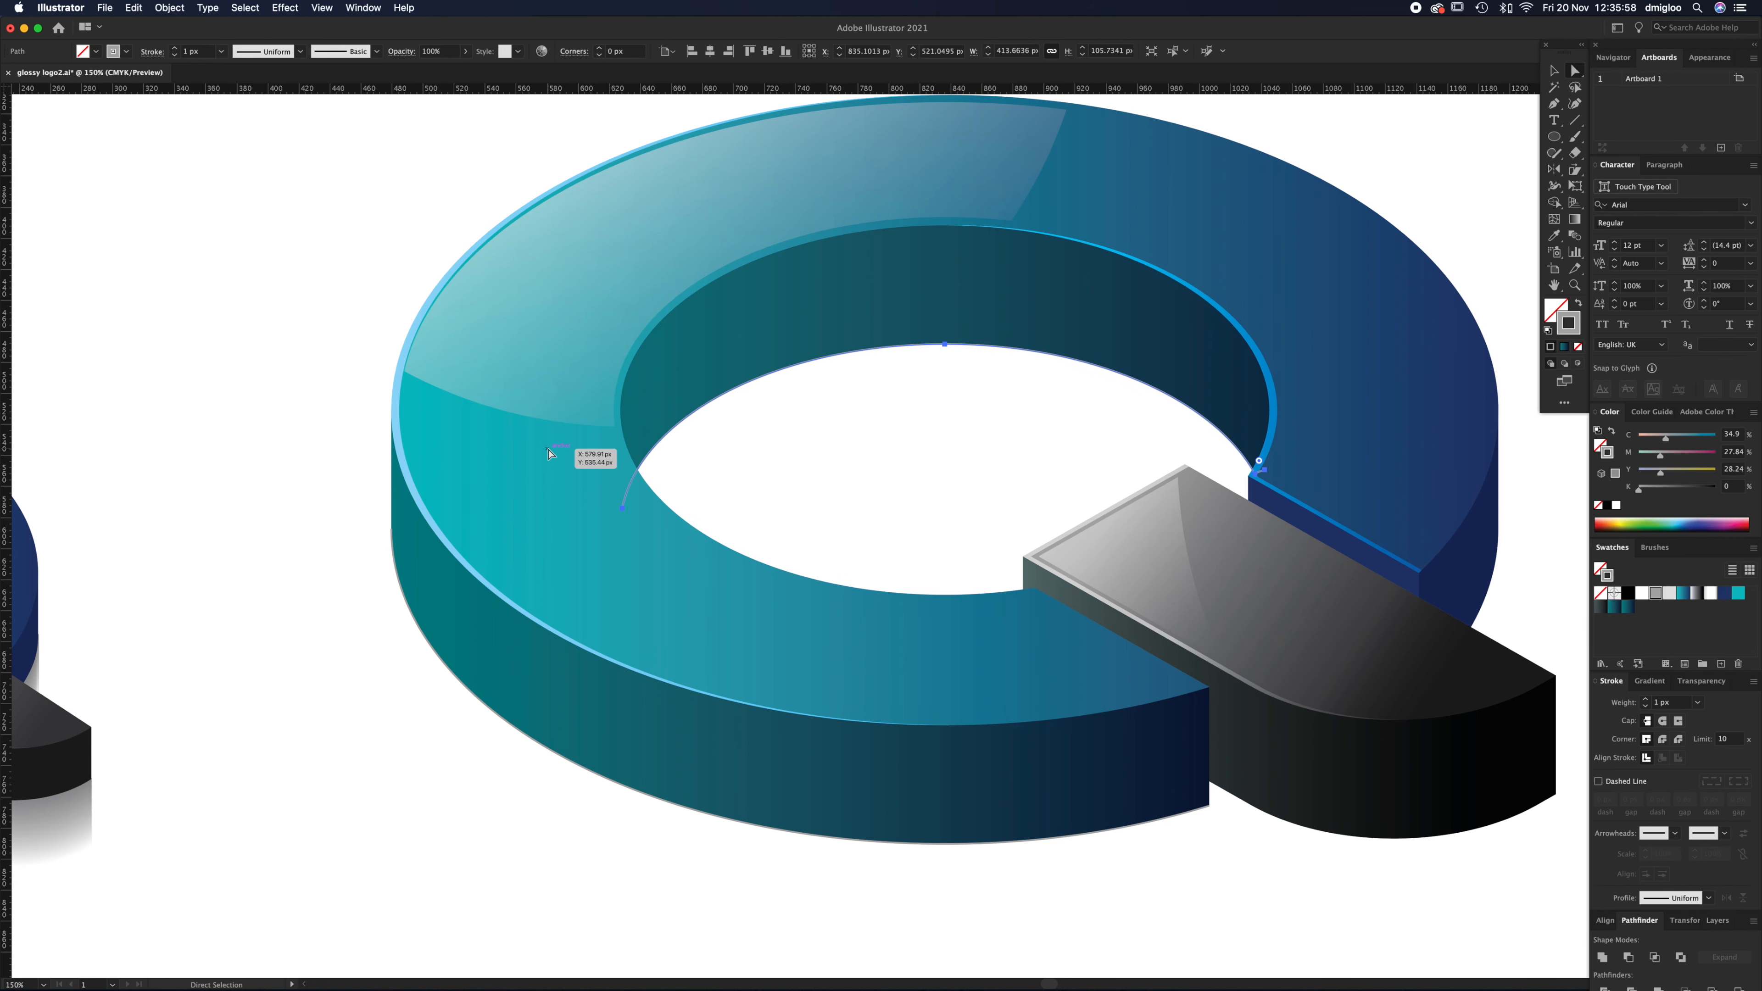
left_click(1265, 470)
key("Delete")
key("v")
left_click(1051, 415)
left_click(1137, 382)
key("a")
key("v")
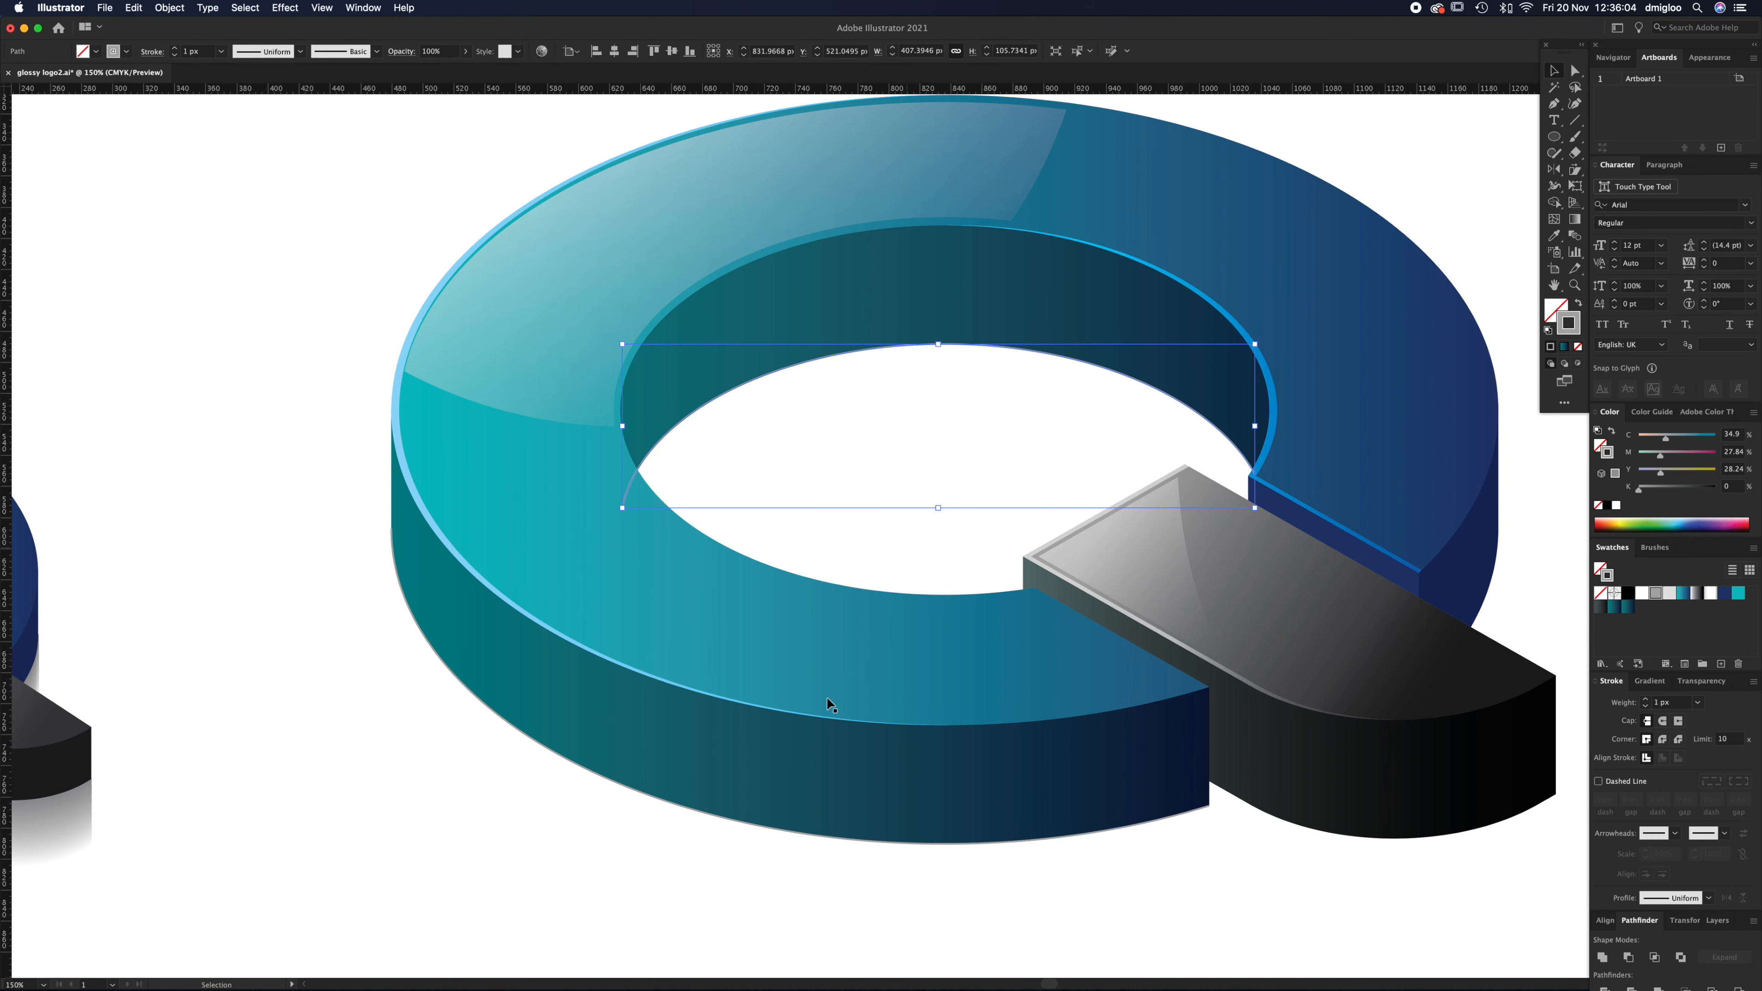
left_click(950, 480)
Step: Select the bottom-edge anchor points of the black tail's side wall, copy them and paste the copied piece in front
left_click_drag(1339, 785, 1164, 717)
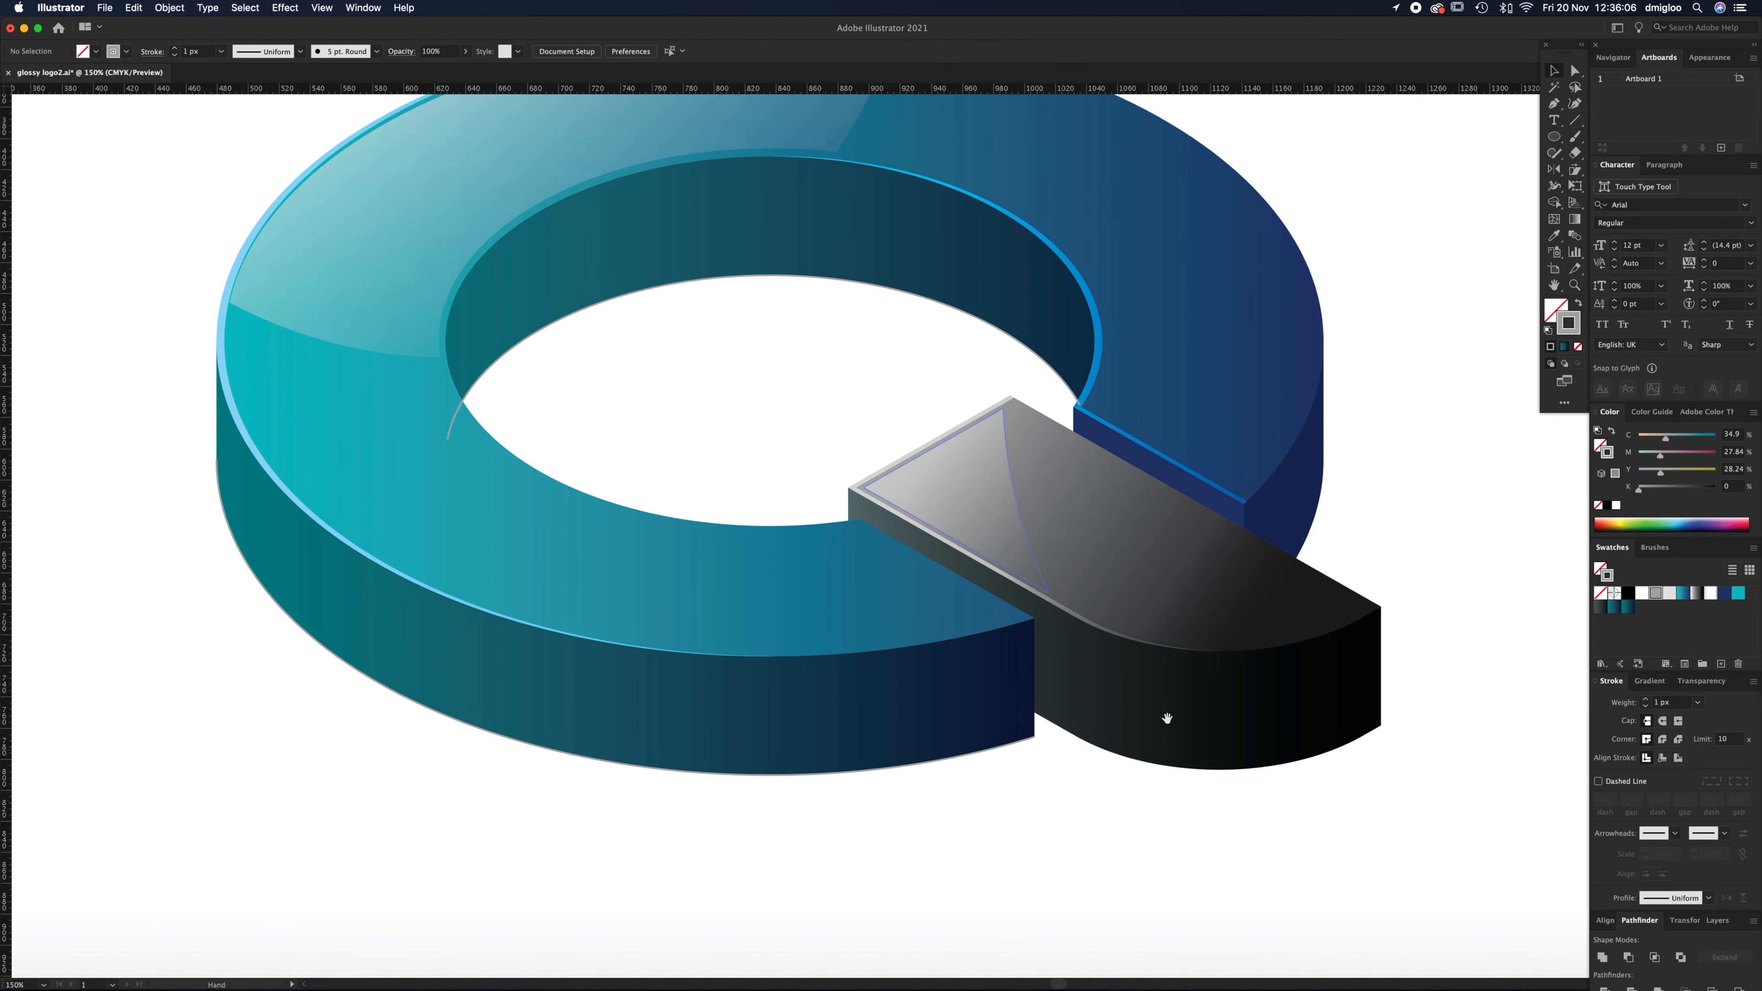
key("a")
left_click(1380, 726)
left_click(1362, 736, "shift")
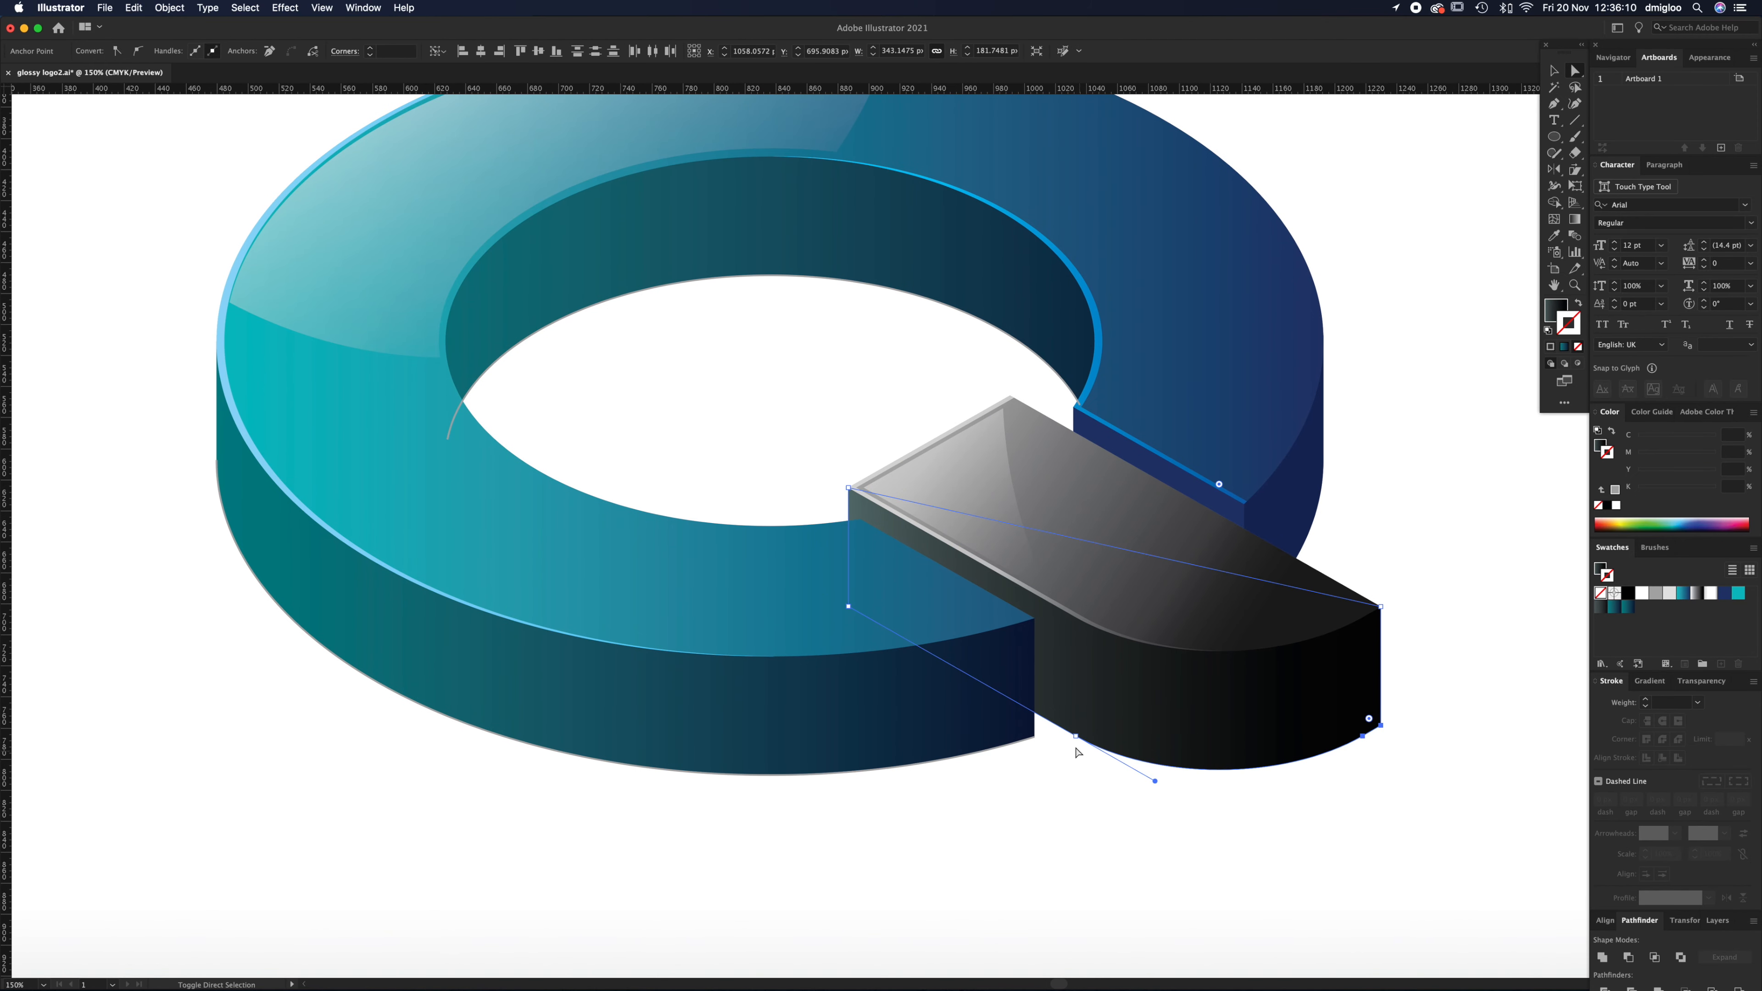
left_click(849, 606, "shift")
key("v")
key("super+shift+bracketright")
key("a")
key("super+z")
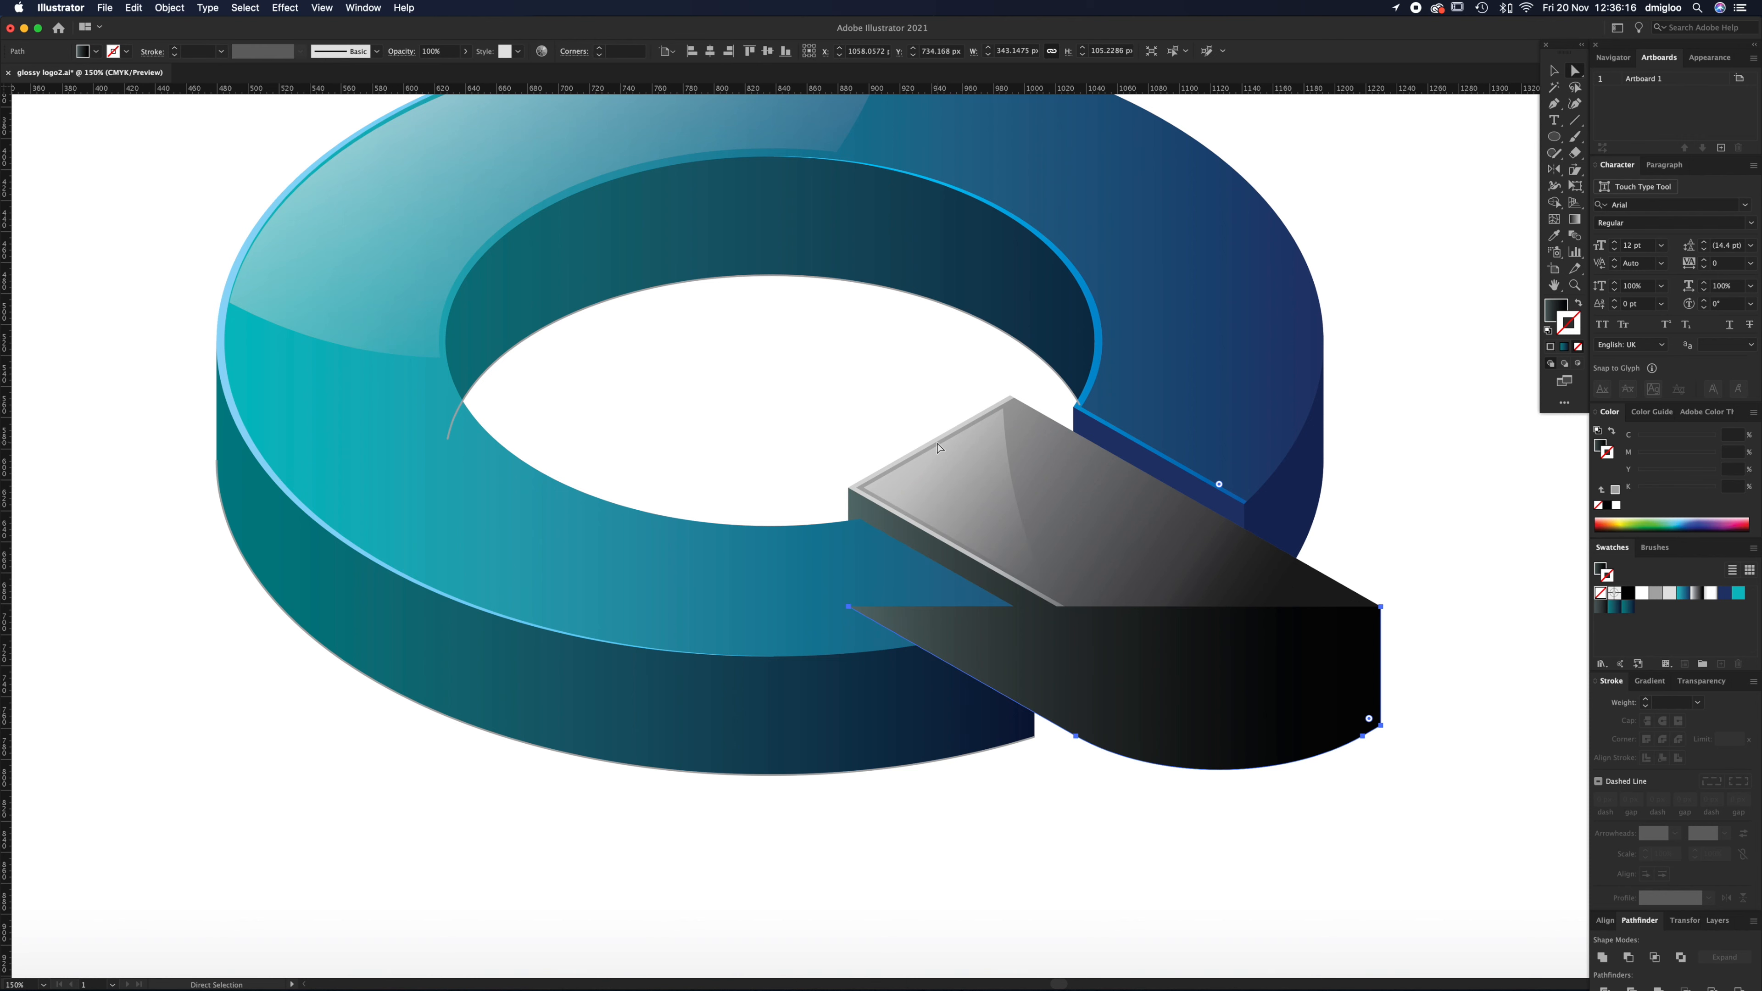
Step: Delete the upper-right anchor point of the pasted tail piece and give the path no fill and a grey stroke
left_click(1381, 607)
key("Delete")
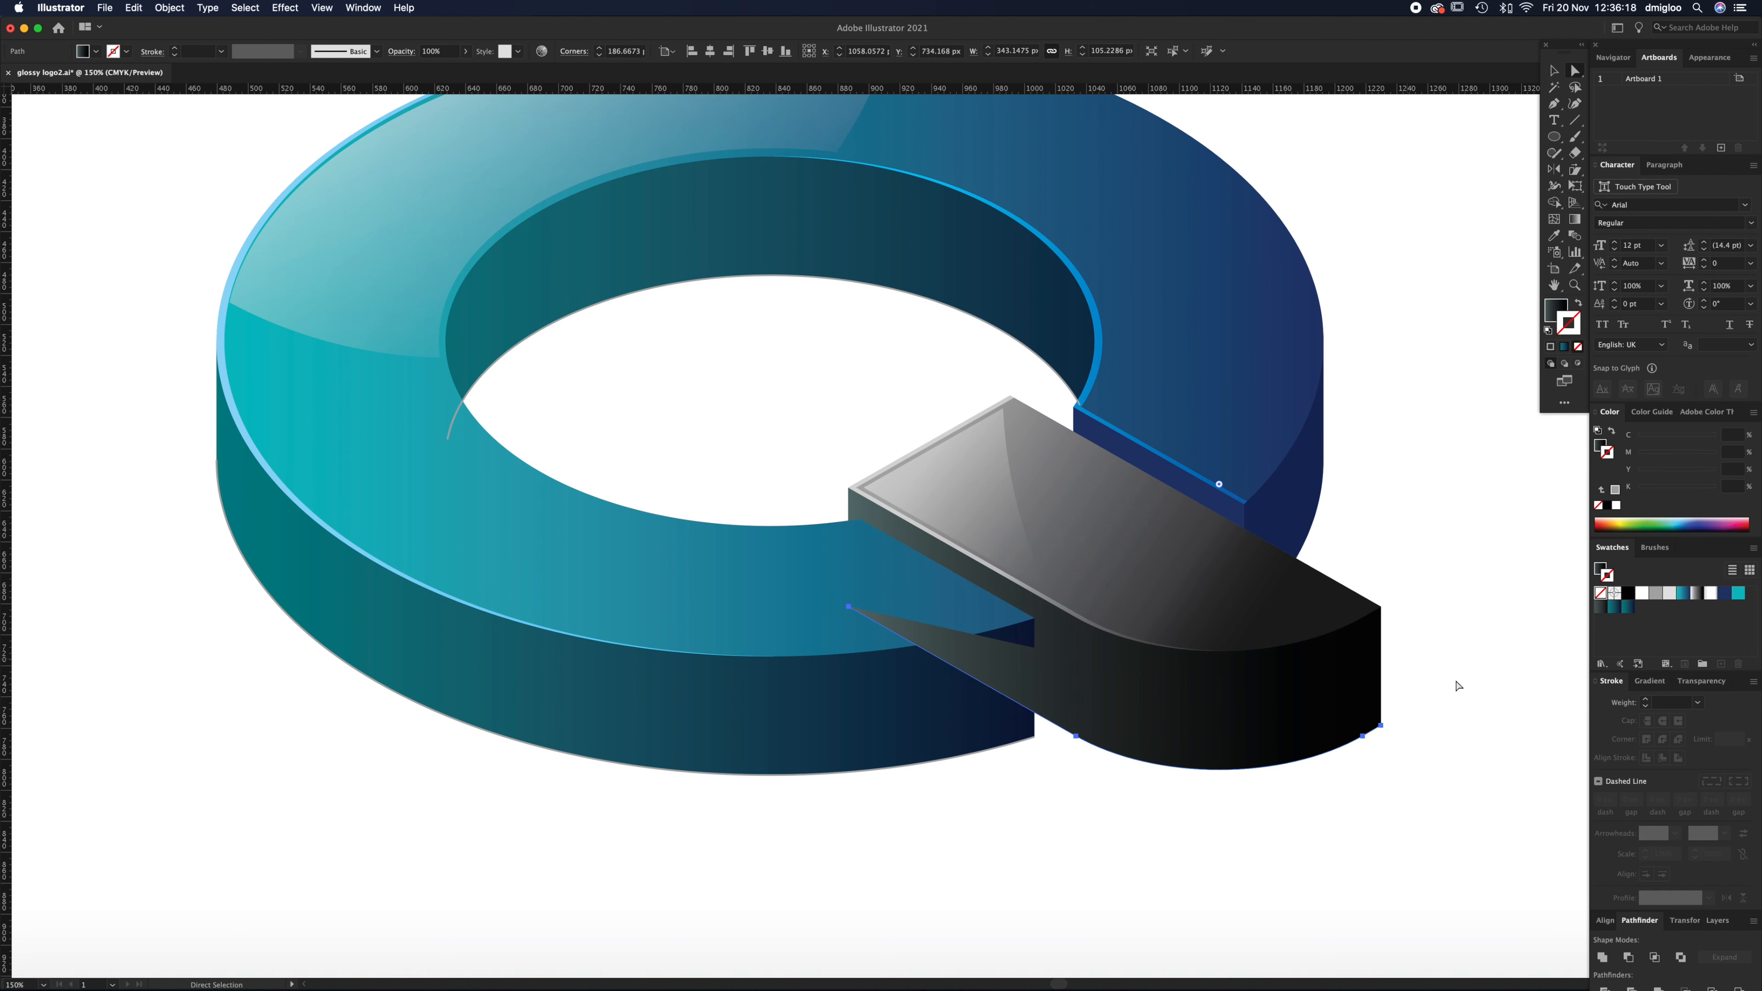
left_click(1607, 505)
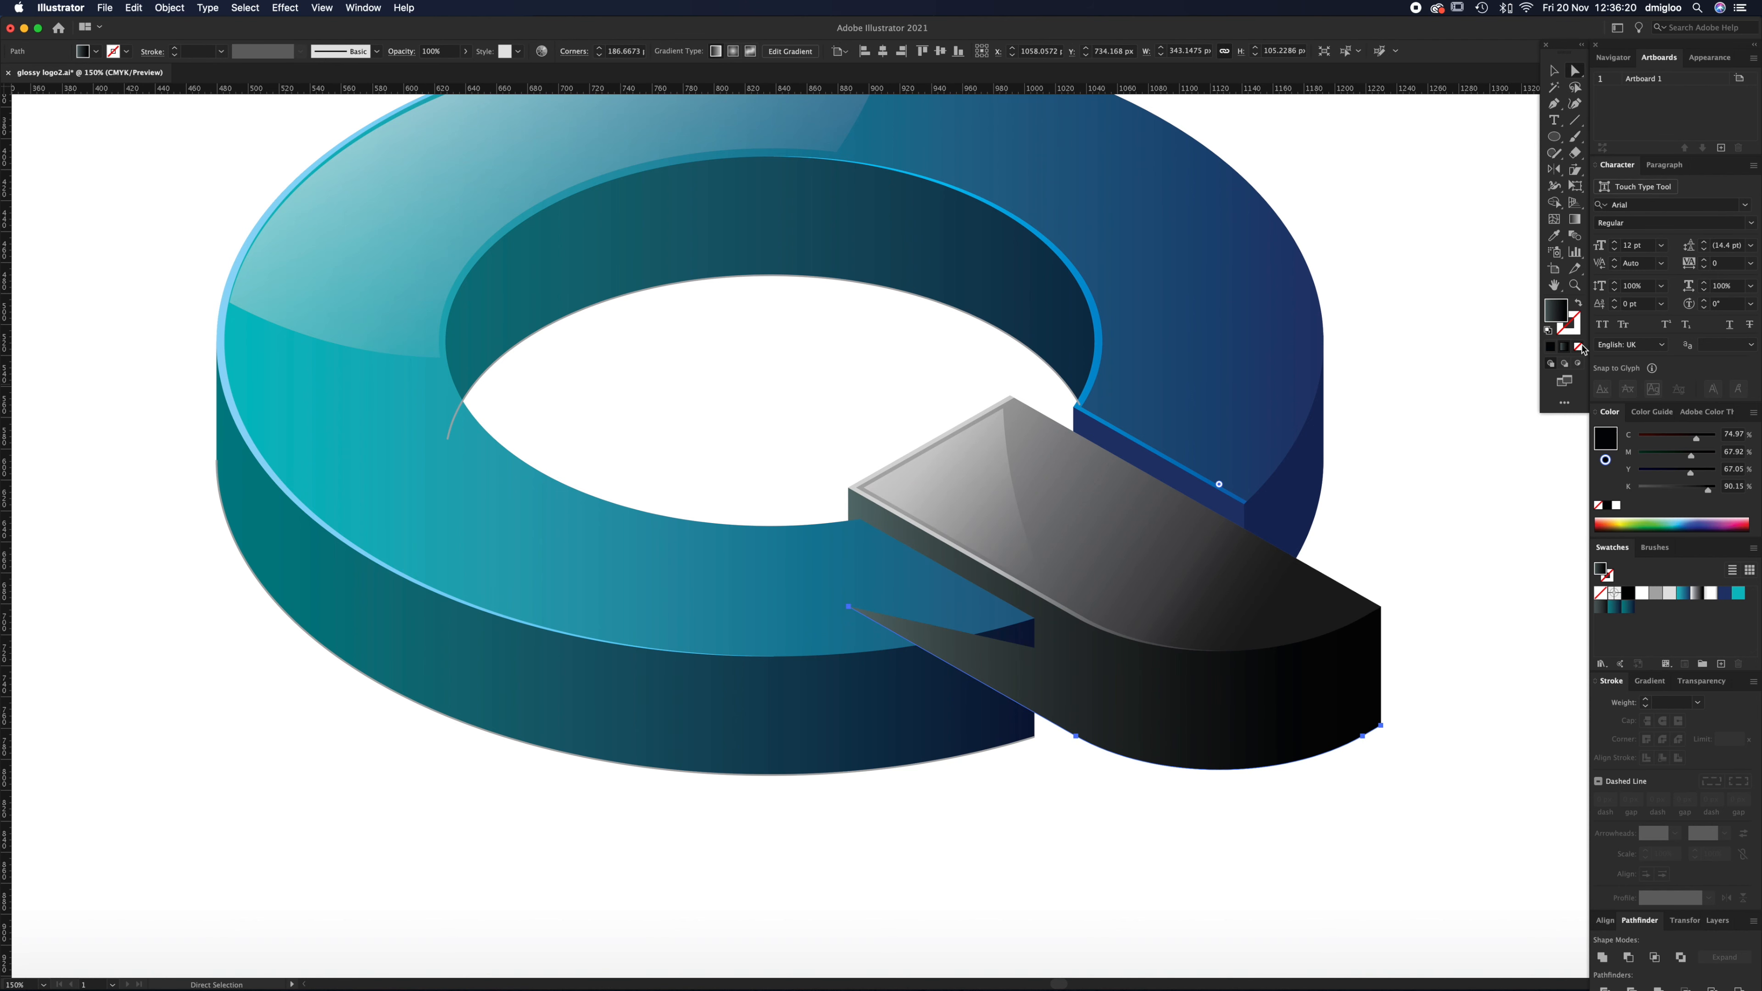
left_click(1598, 506)
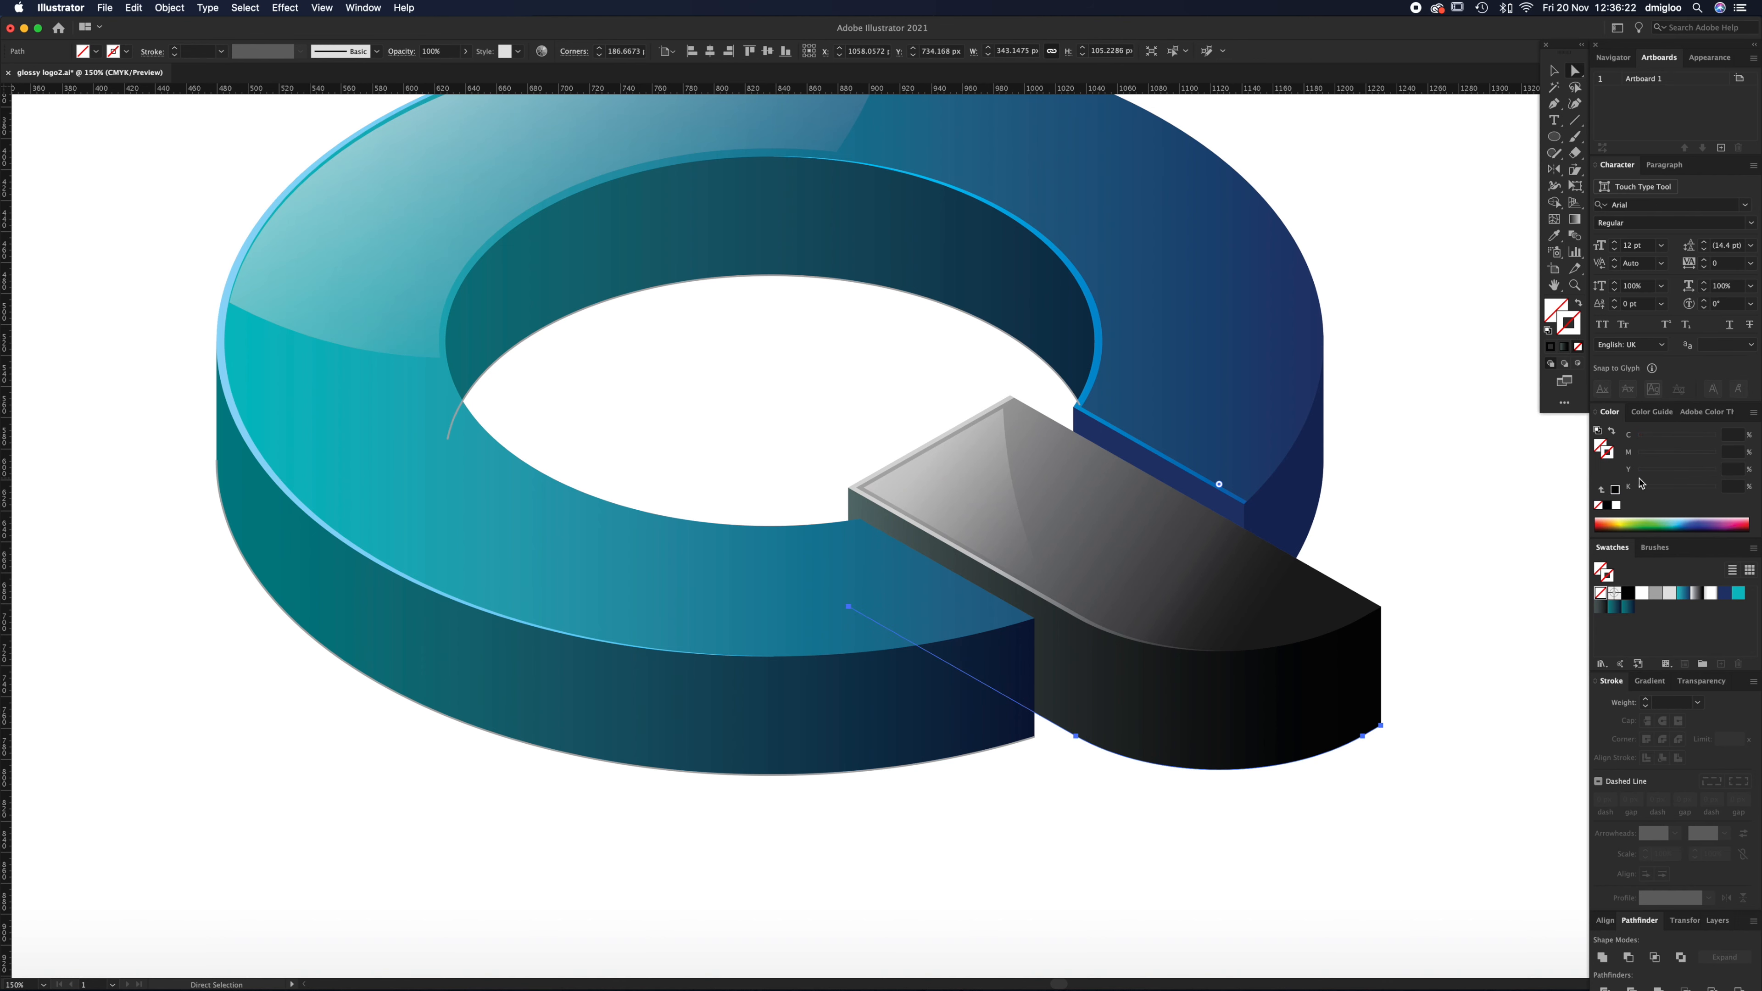
left_click(1243, 626)
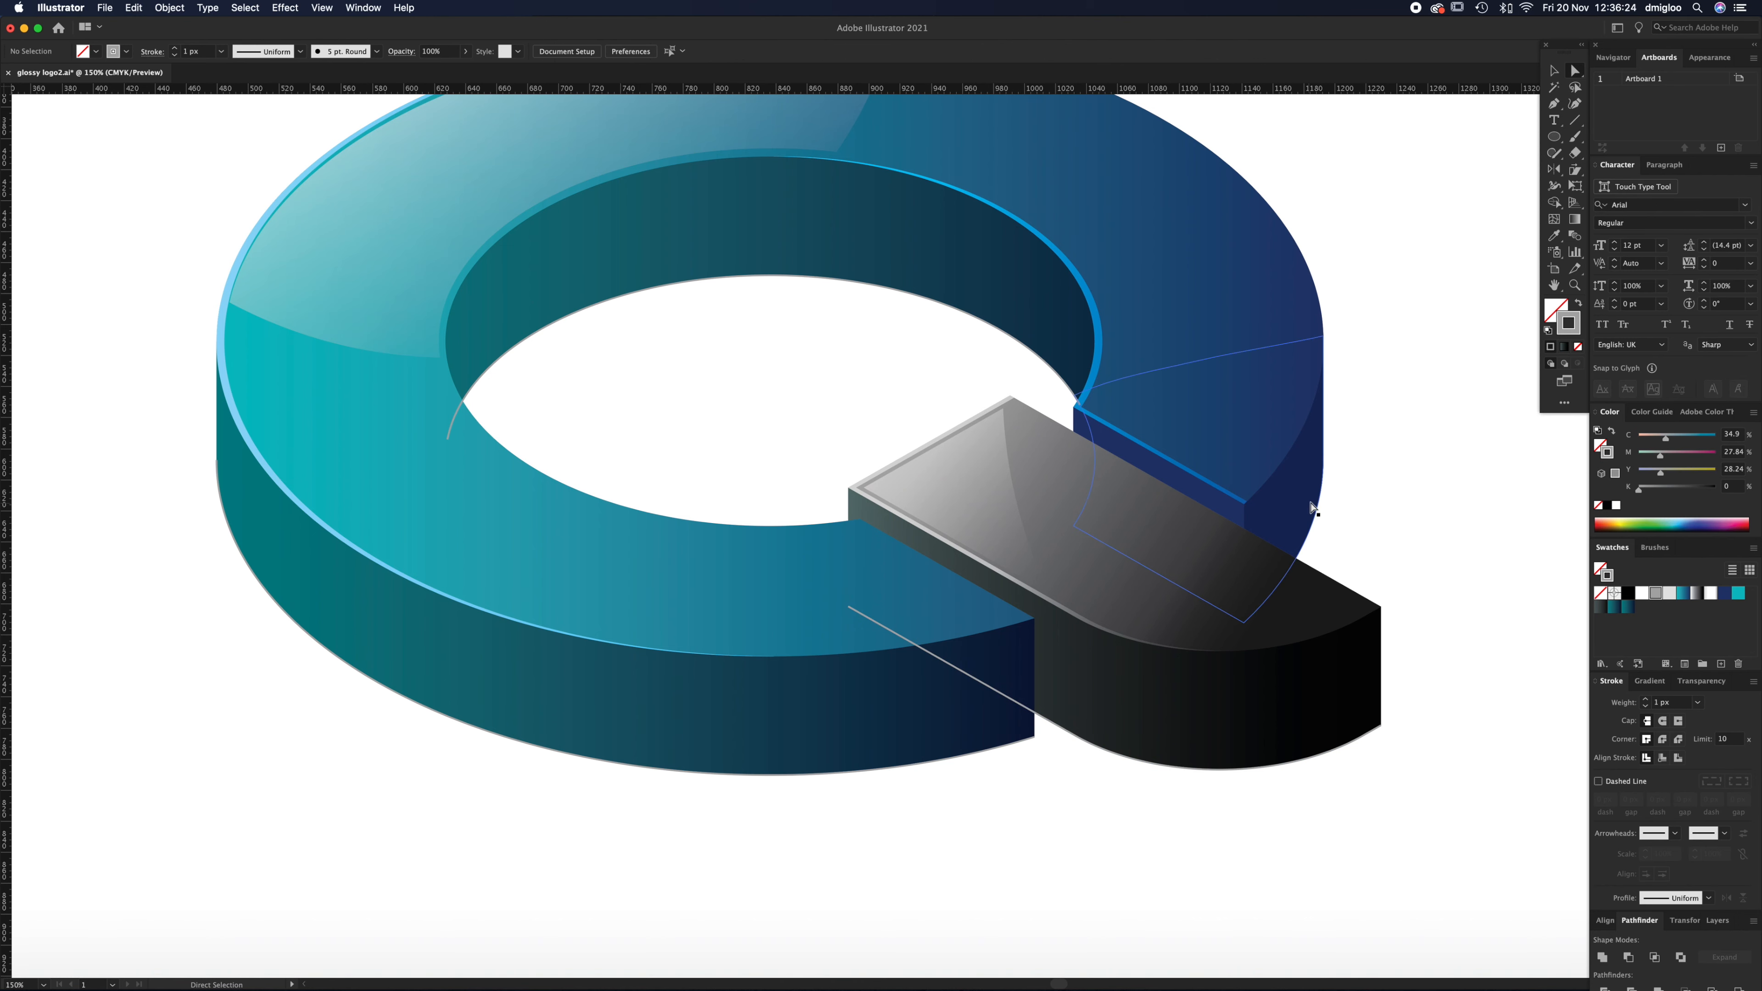
Step: Select the lower outer-edge anchor points of the ring's right navy wall, copy them and paste the copied piece in front
left_click(1243, 624)
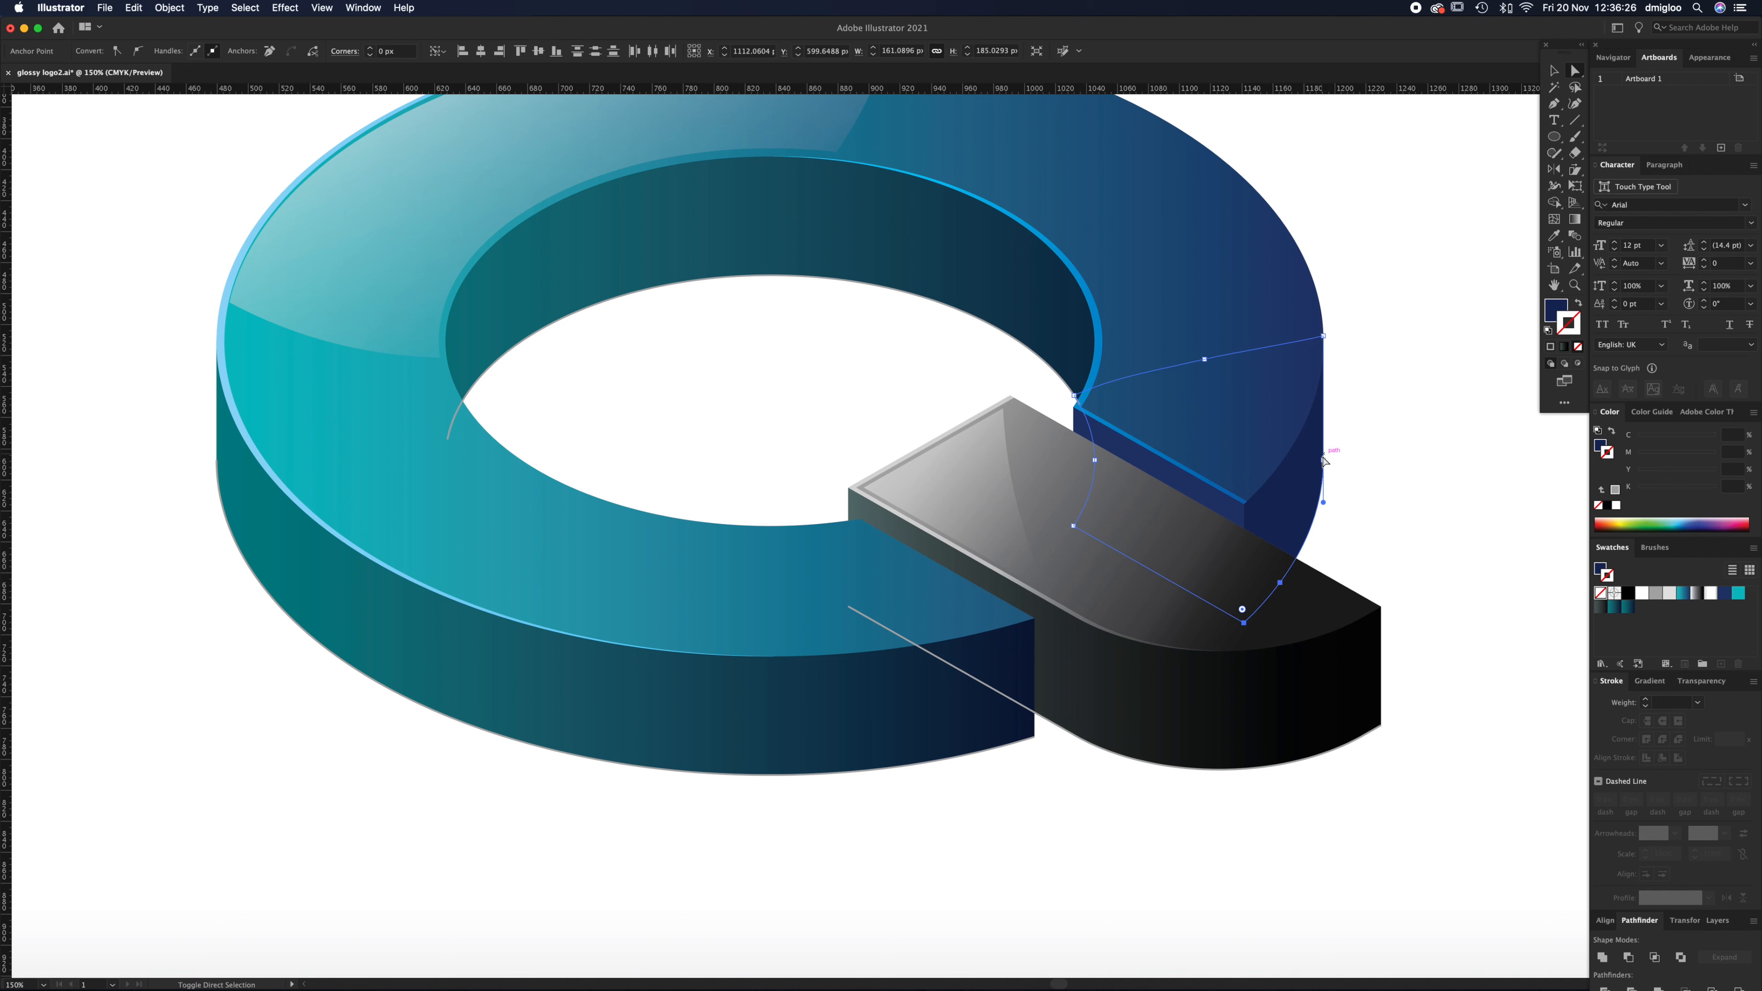
key("super+c")
key("super+f")
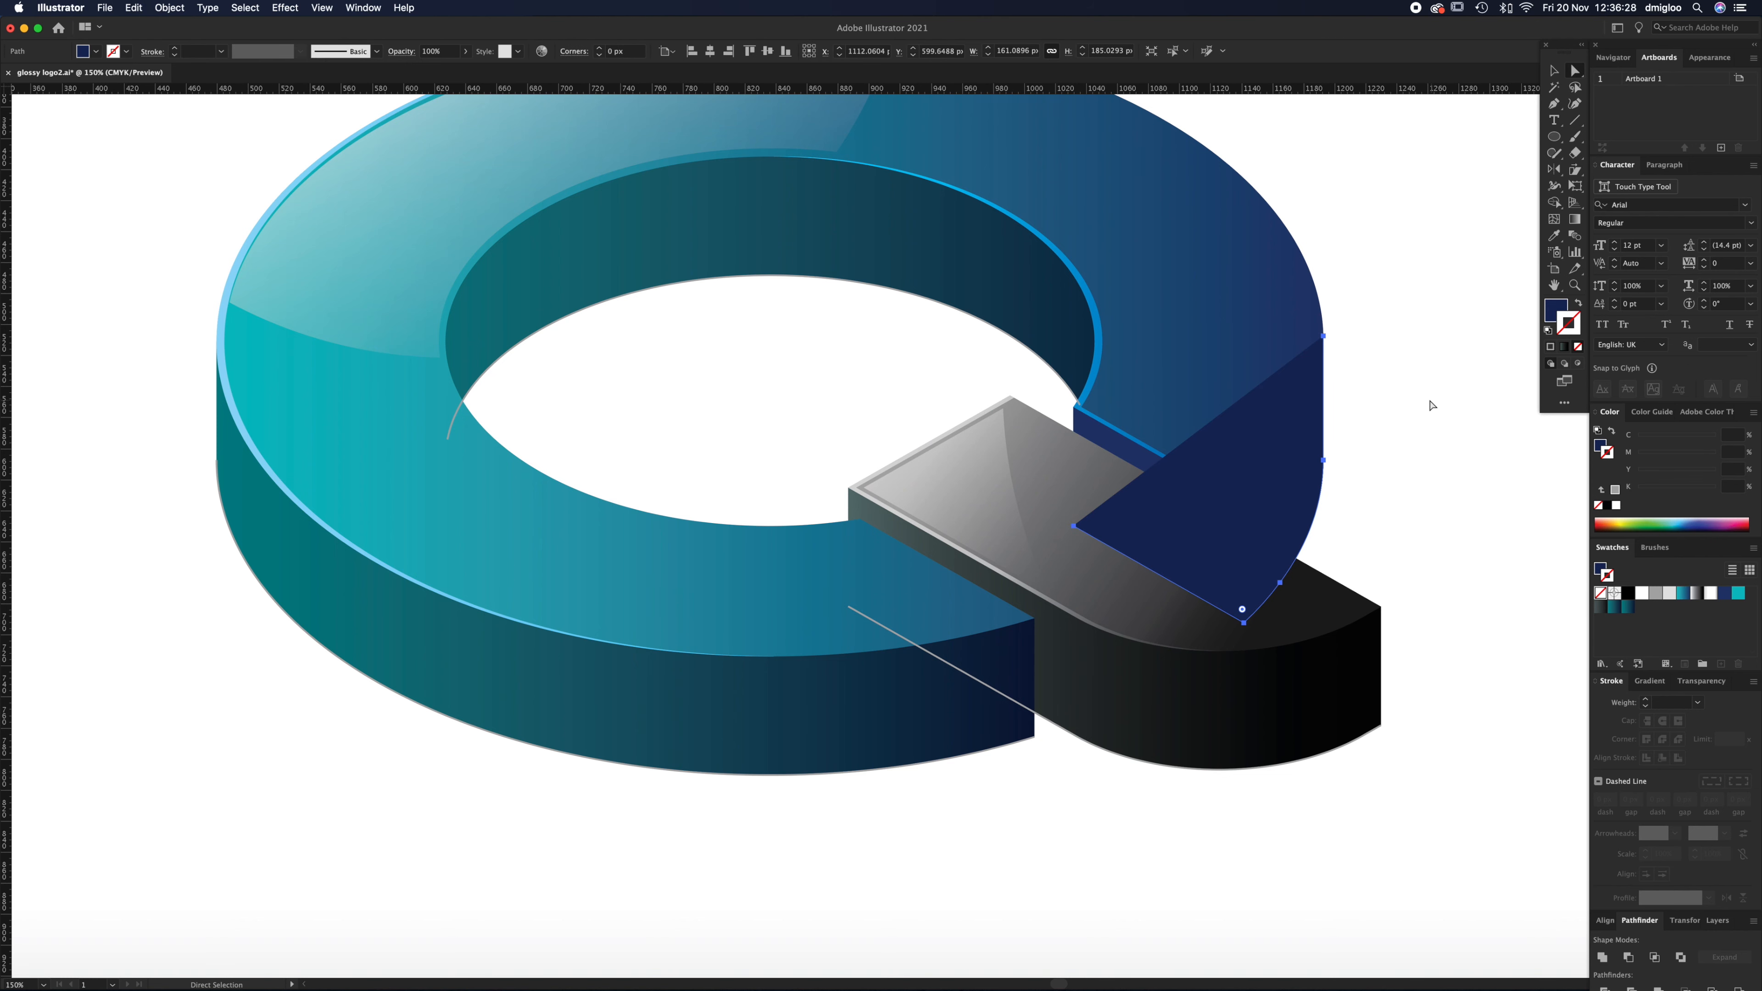
Step: Delete the surplus anchor points of the pasted navy-wall piece and give the remaining curve no fill and a grey stroke
left_click_drag(1073, 527, 1324, 337)
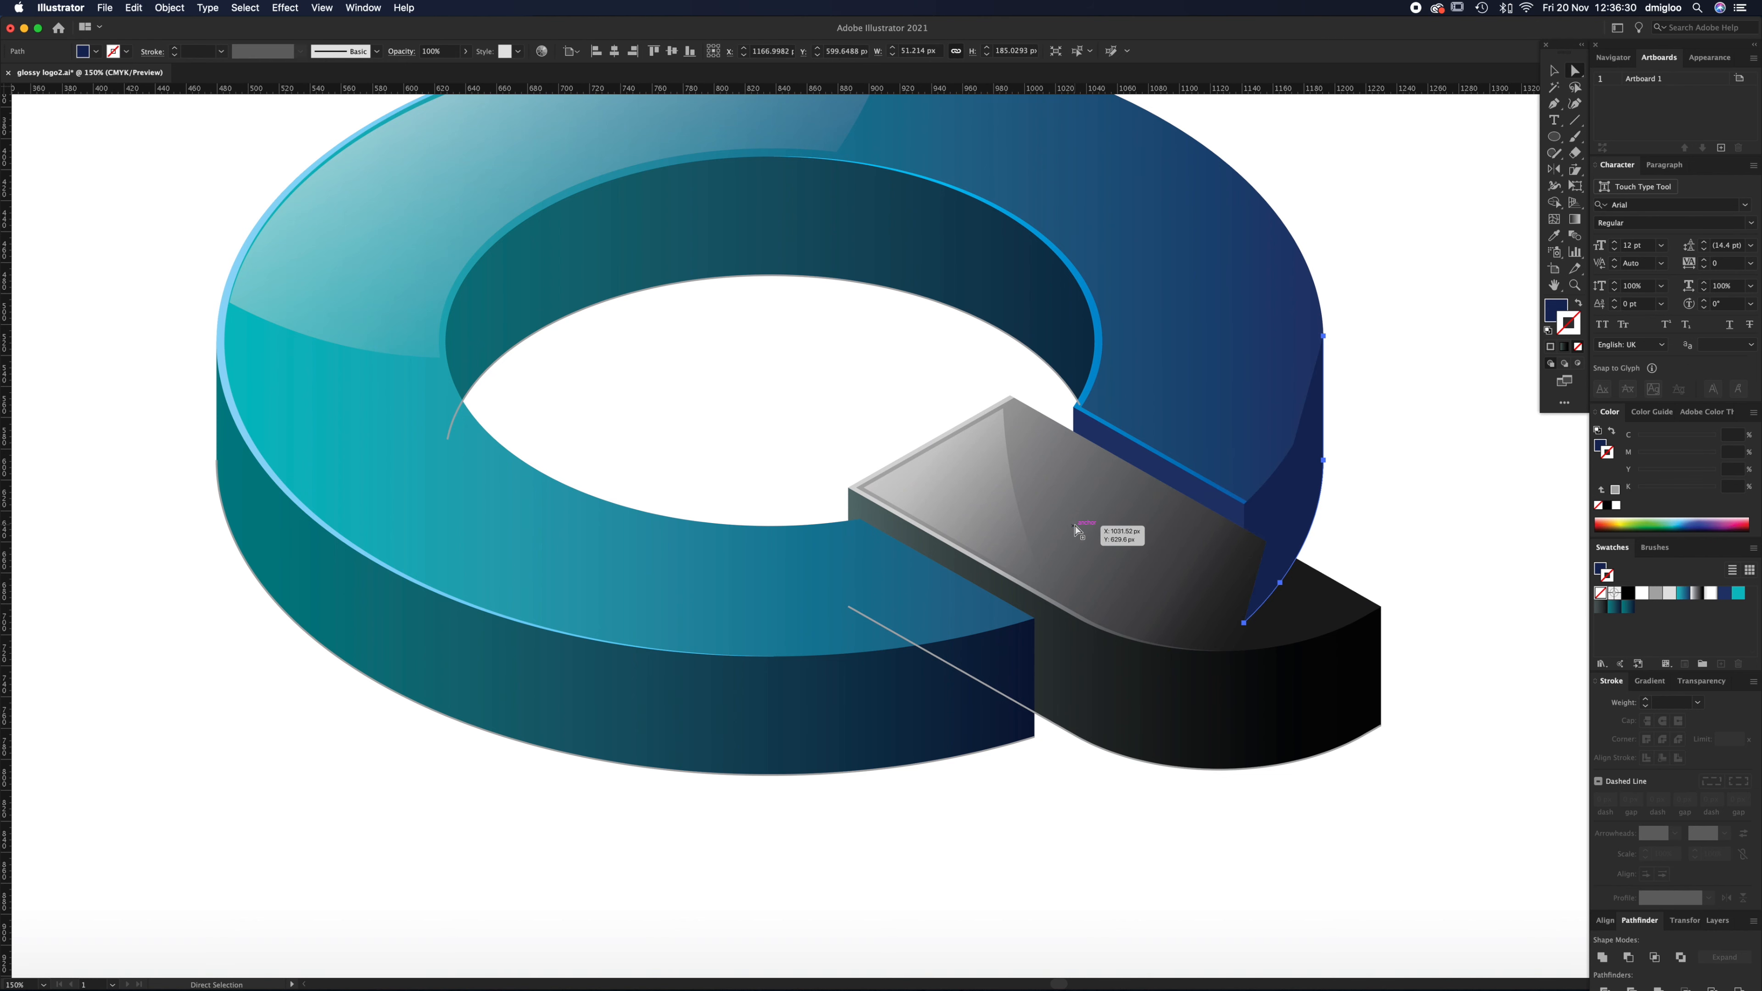
key("Delete")
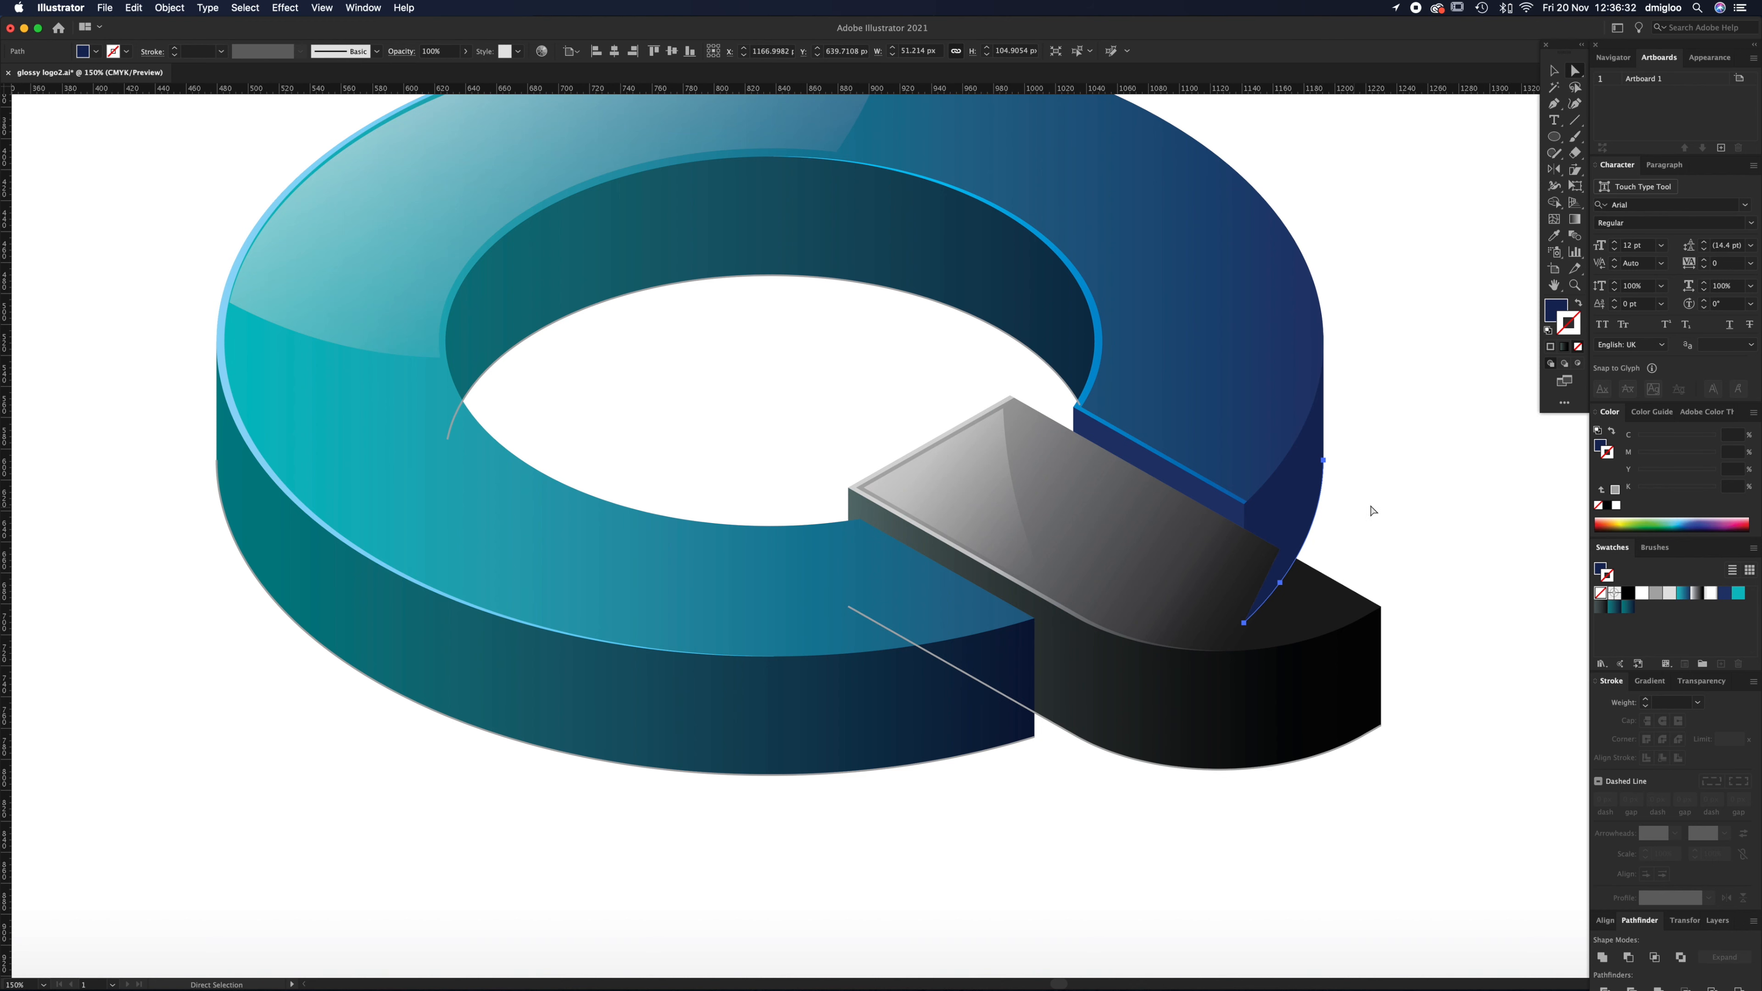
left_click(1551, 312)
left_click(1578, 345)
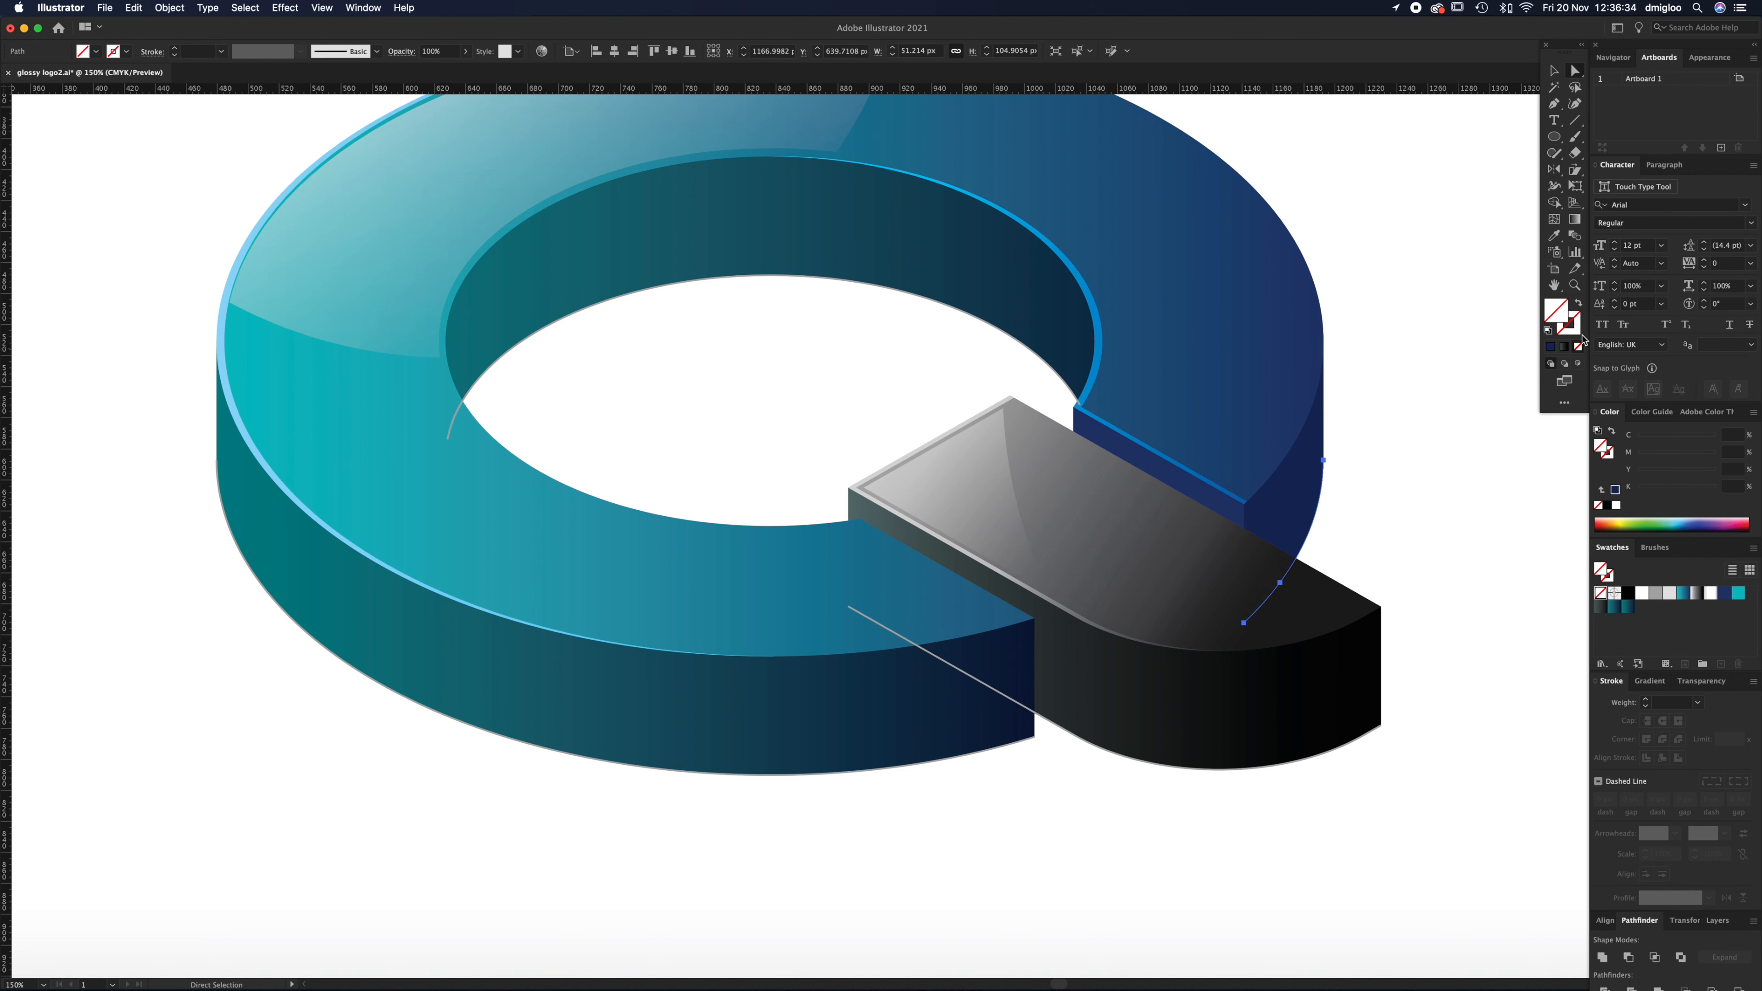
left_click(1657, 594)
key("super+shift+a")
Step: Select the grey bottom-edge curves of the ring and tail one after another to check them
key("v")
left_click(1294, 573)
left_click(1061, 729)
left_click(995, 308)
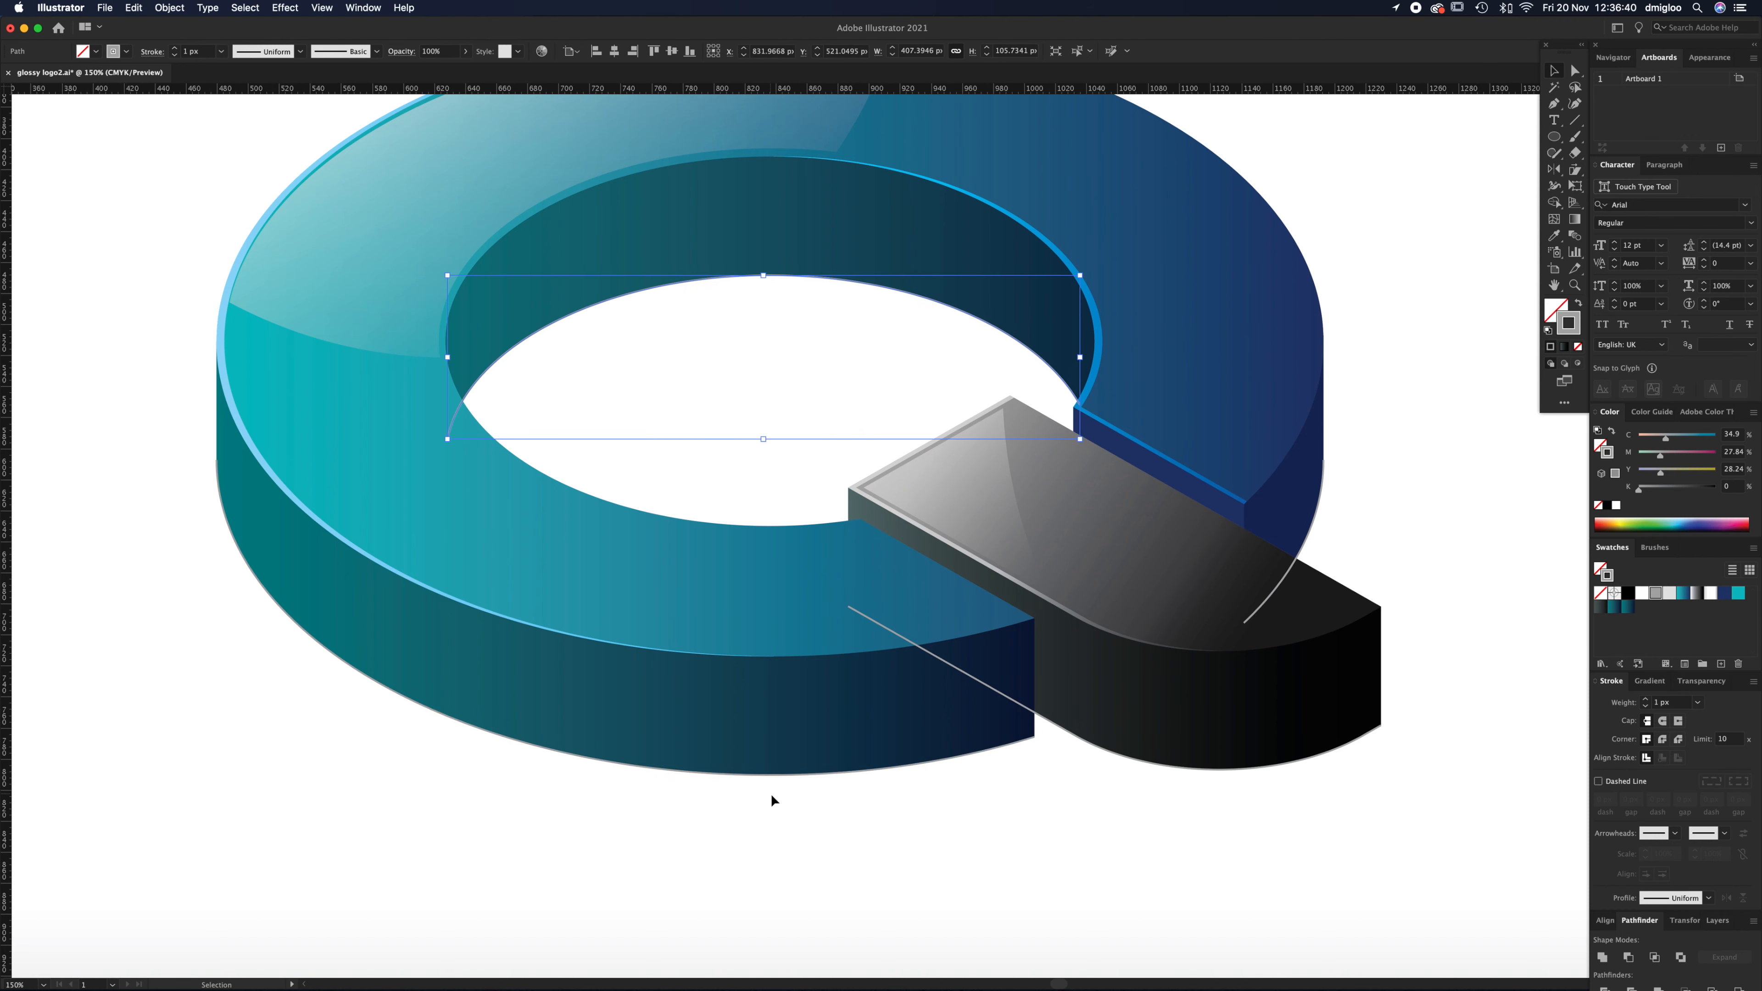
left_click(781, 775)
left_click(806, 809)
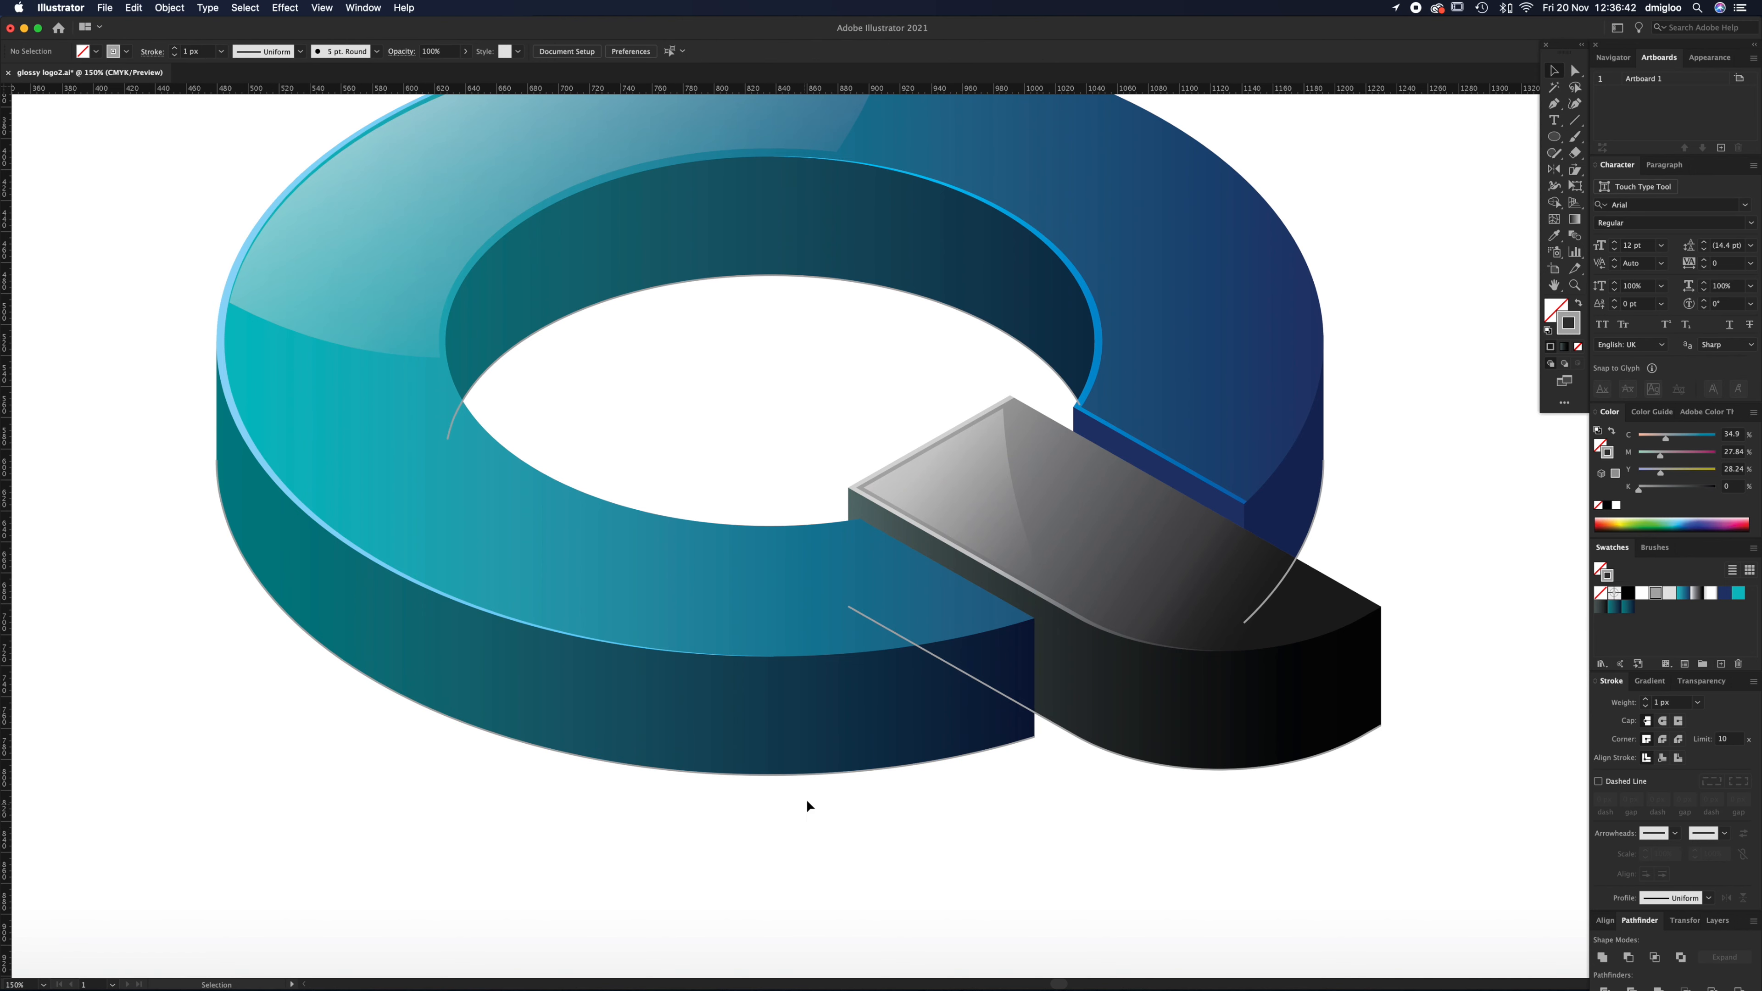
Step: Set the blend options to Specified Steps spacing with 100 steps
scroll(905, 808, "left", 4)
scroll(905, 807, "down", 2)
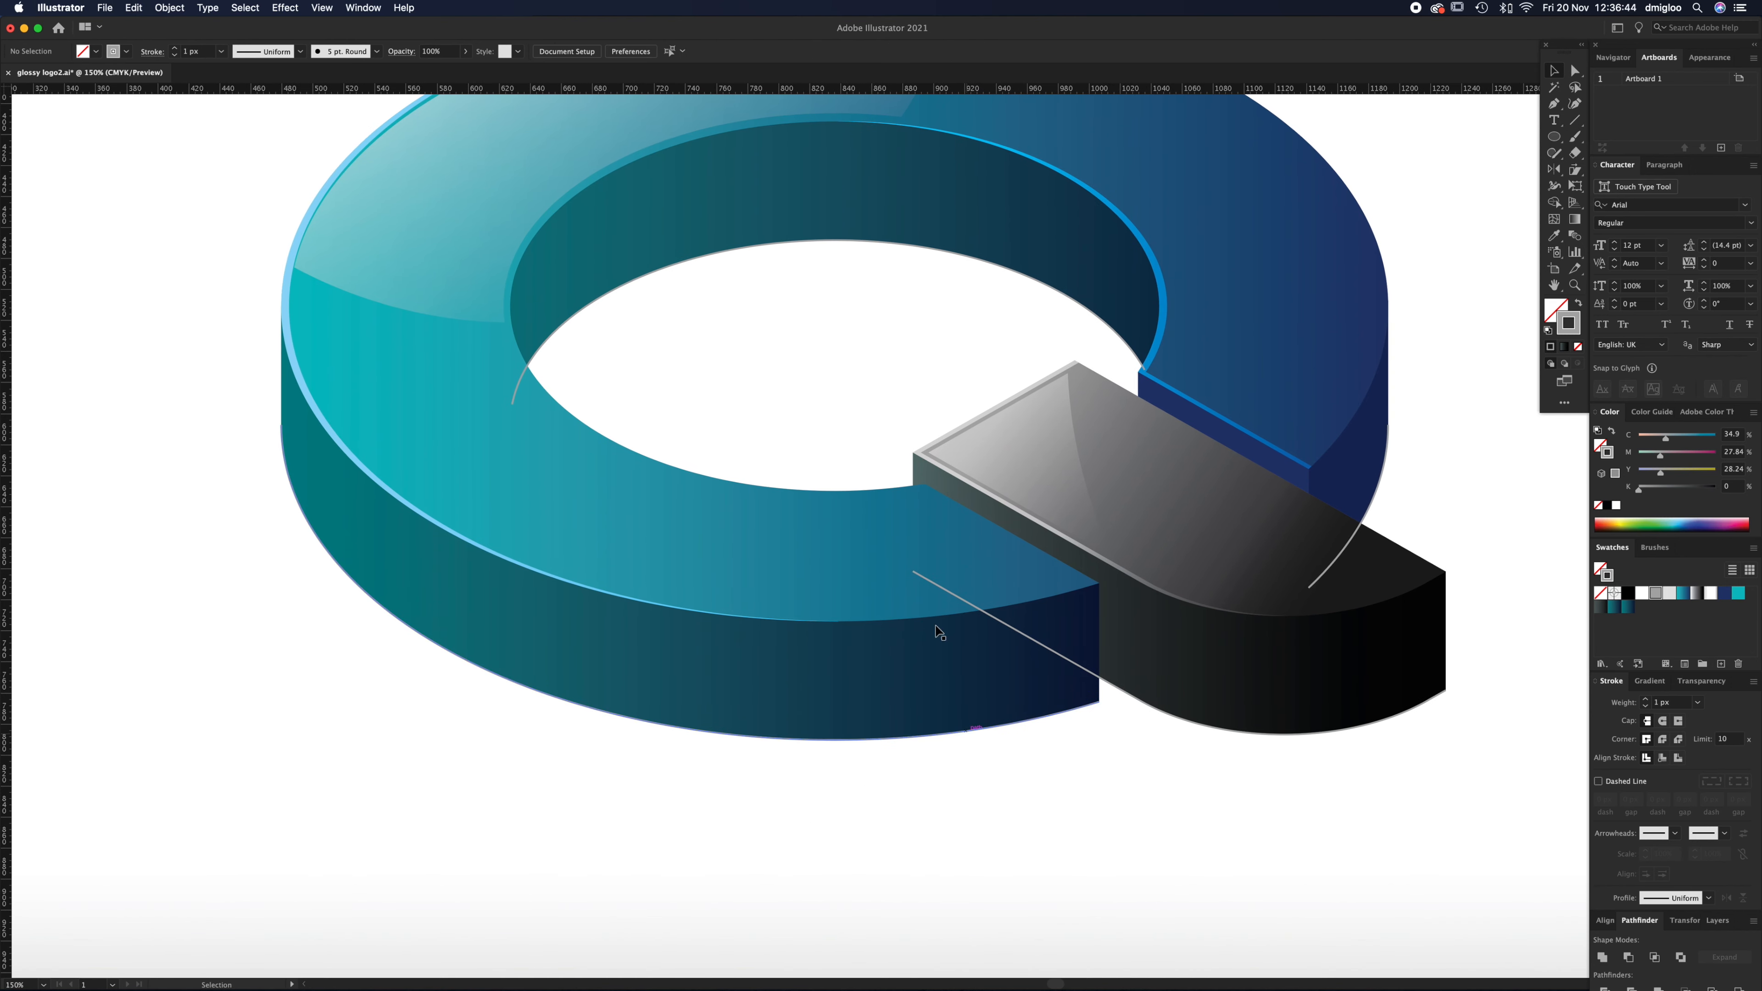
left_click(133, 8)
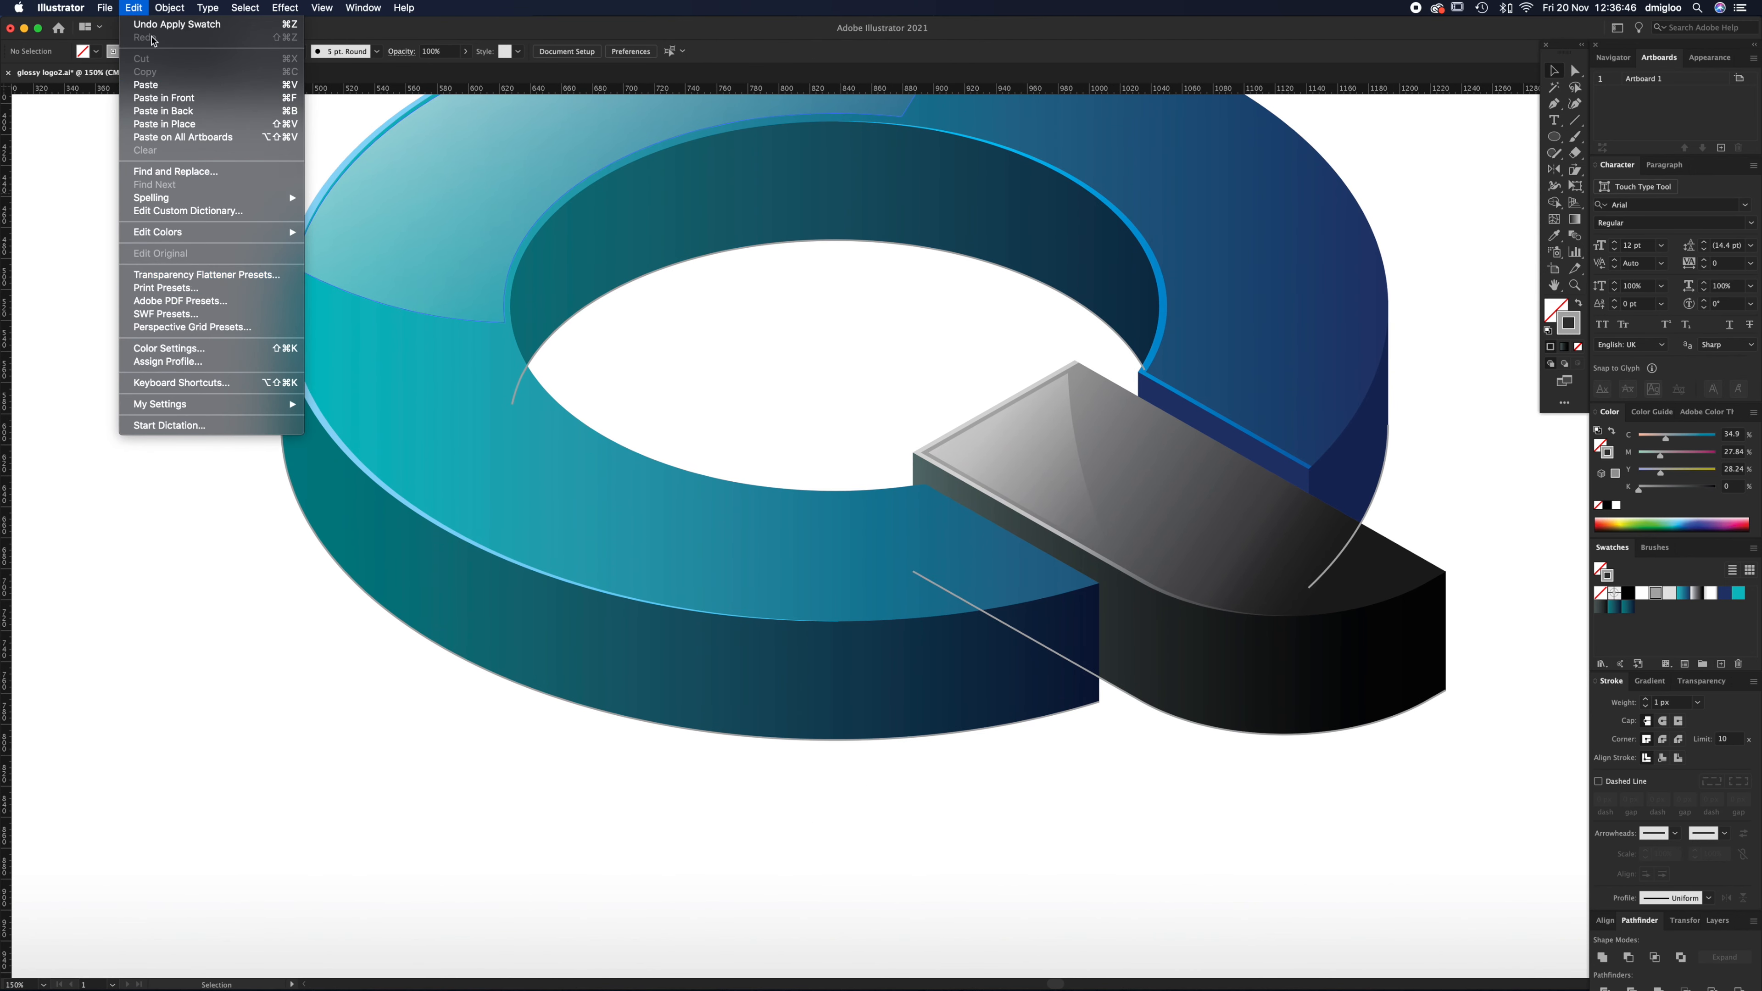
mouse_move(165, 14)
mouse_move(209, 352)
left_click(336, 390)
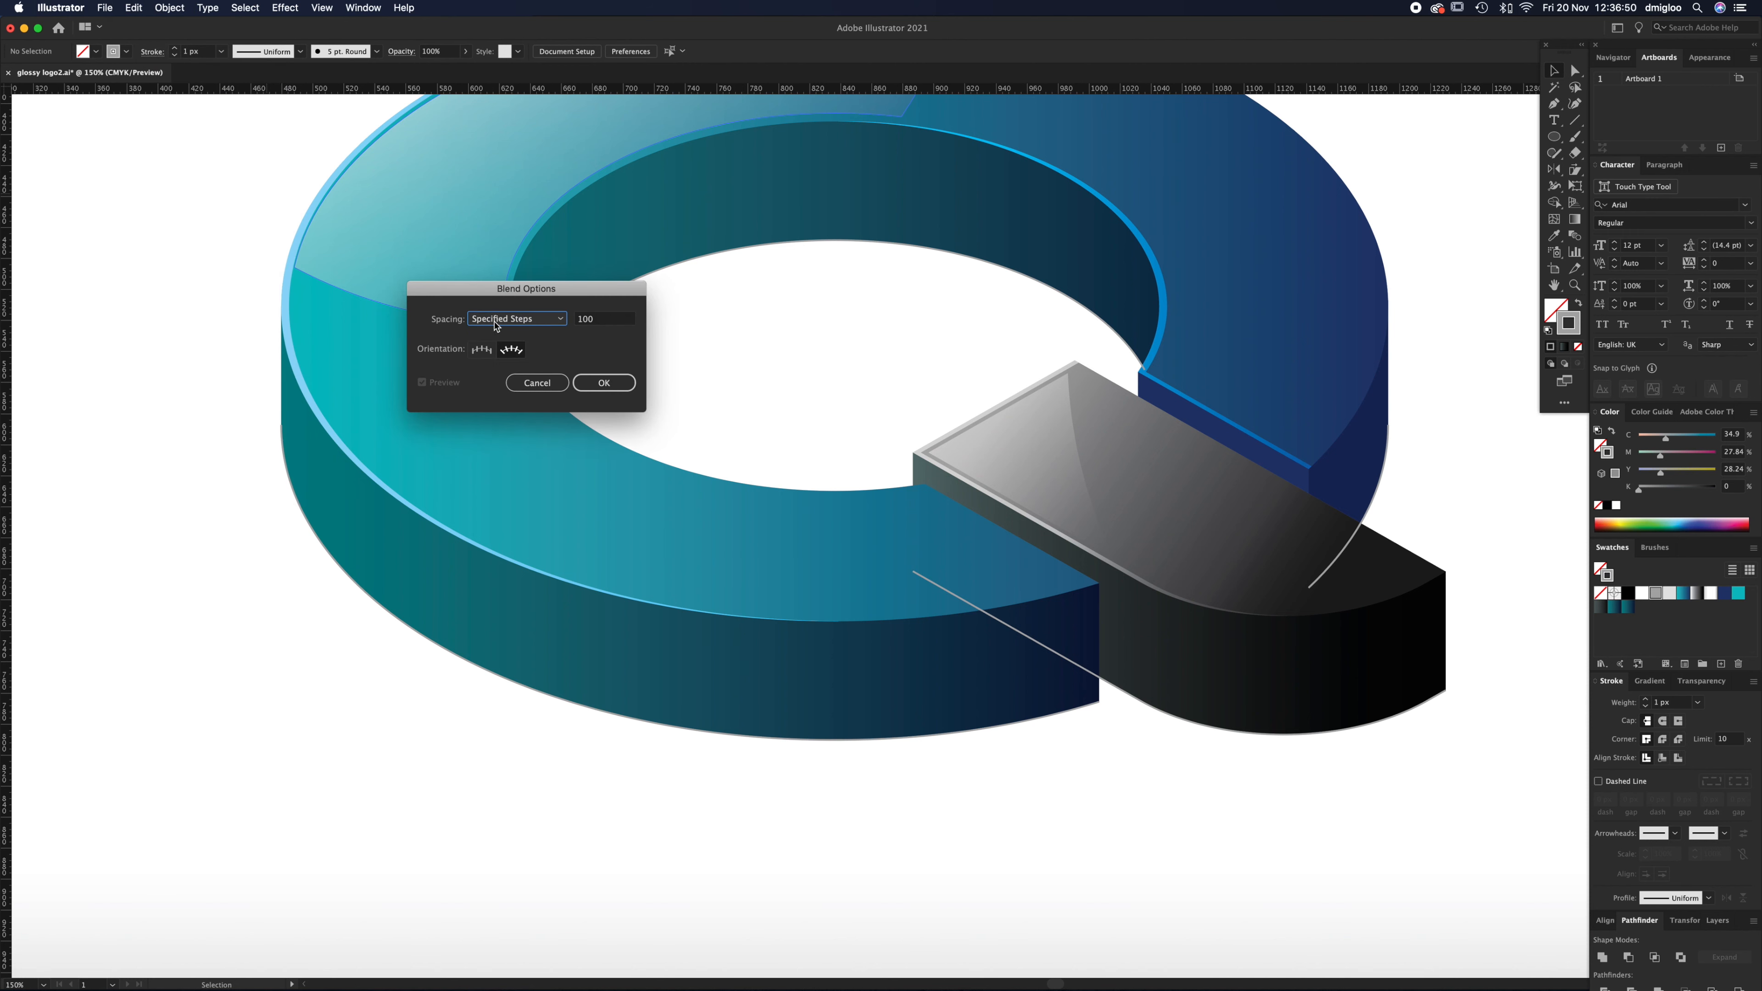
left_click(554, 323)
left_click(534, 350)
left_click(602, 383)
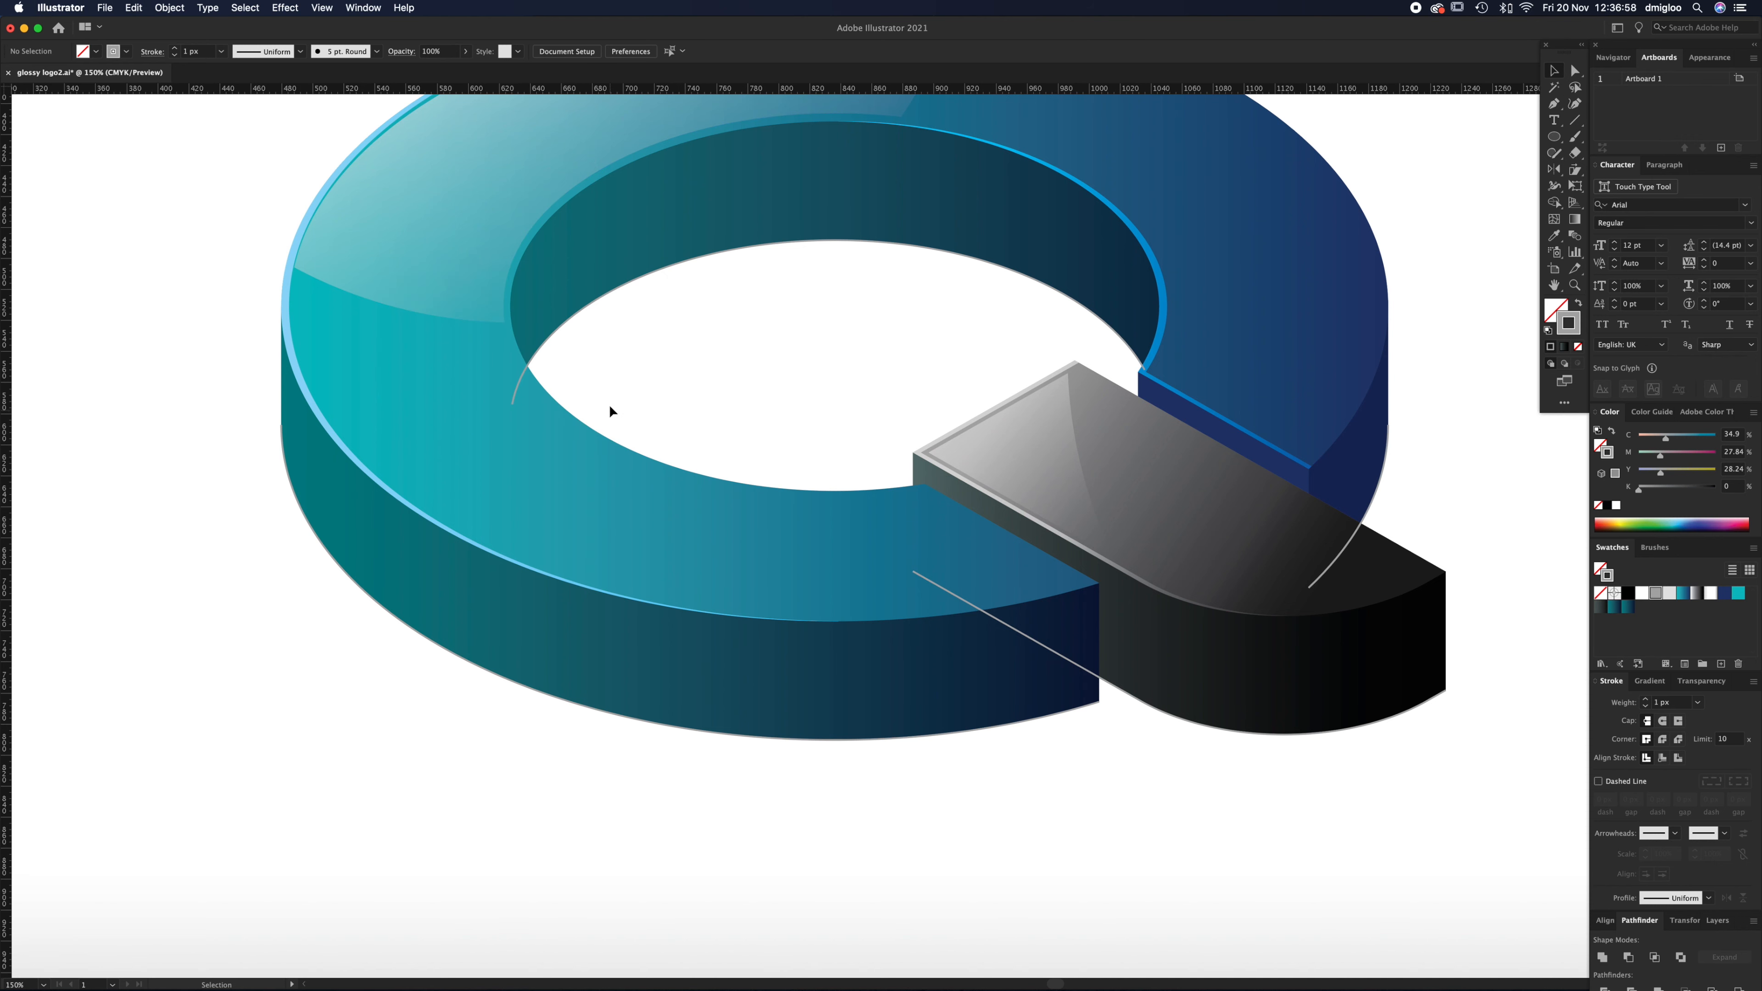
Step: Duplicate the four grey bottom-edge curves about 105 px straight down and give the copies a white stroke
left_click(993, 267)
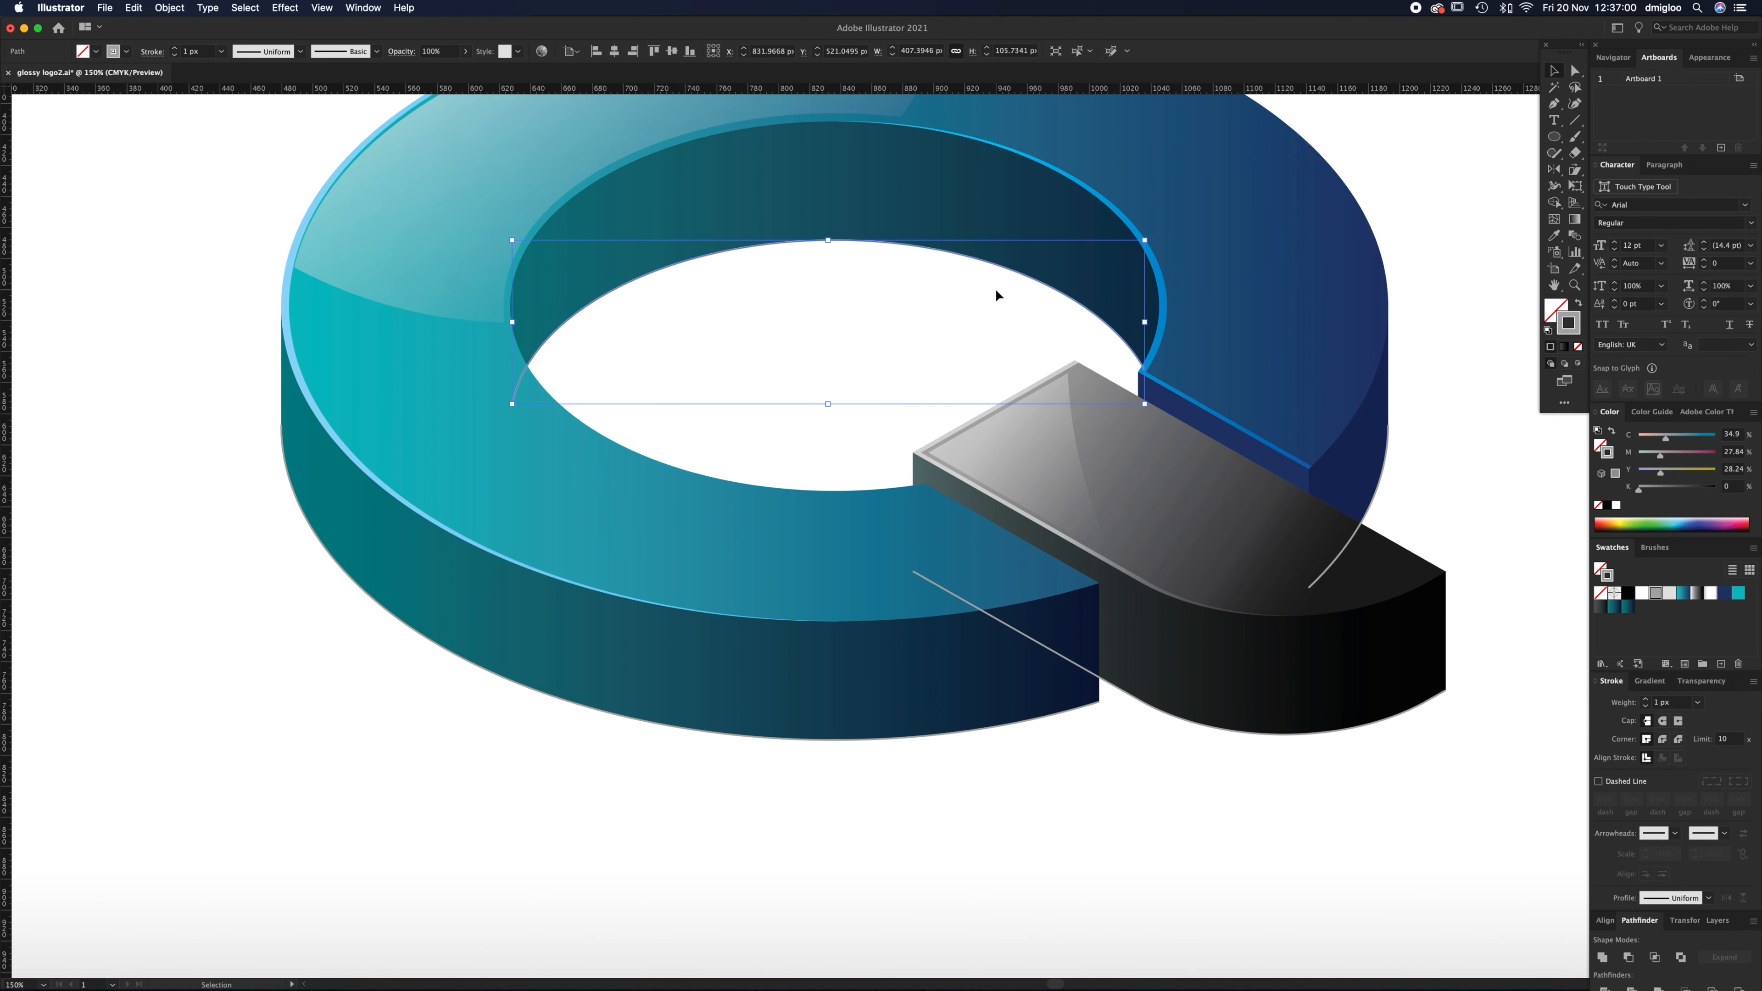
left_click(796, 741, "shift")
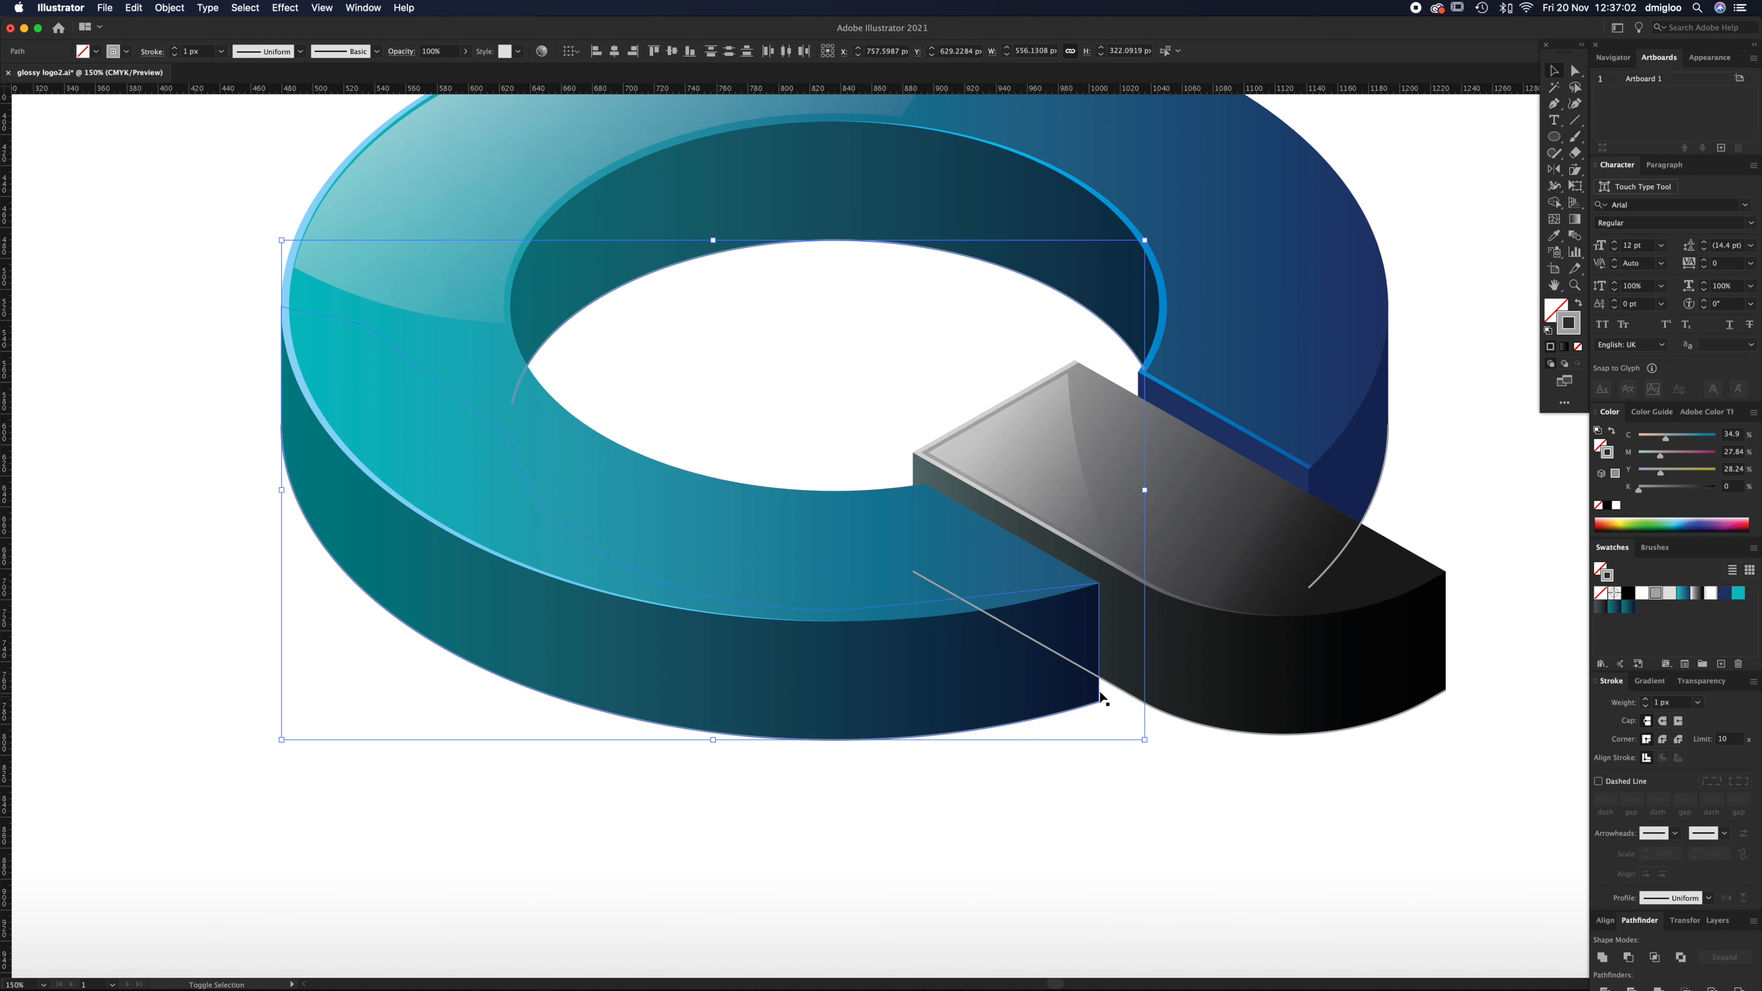
left_click(1337, 561, "shift")
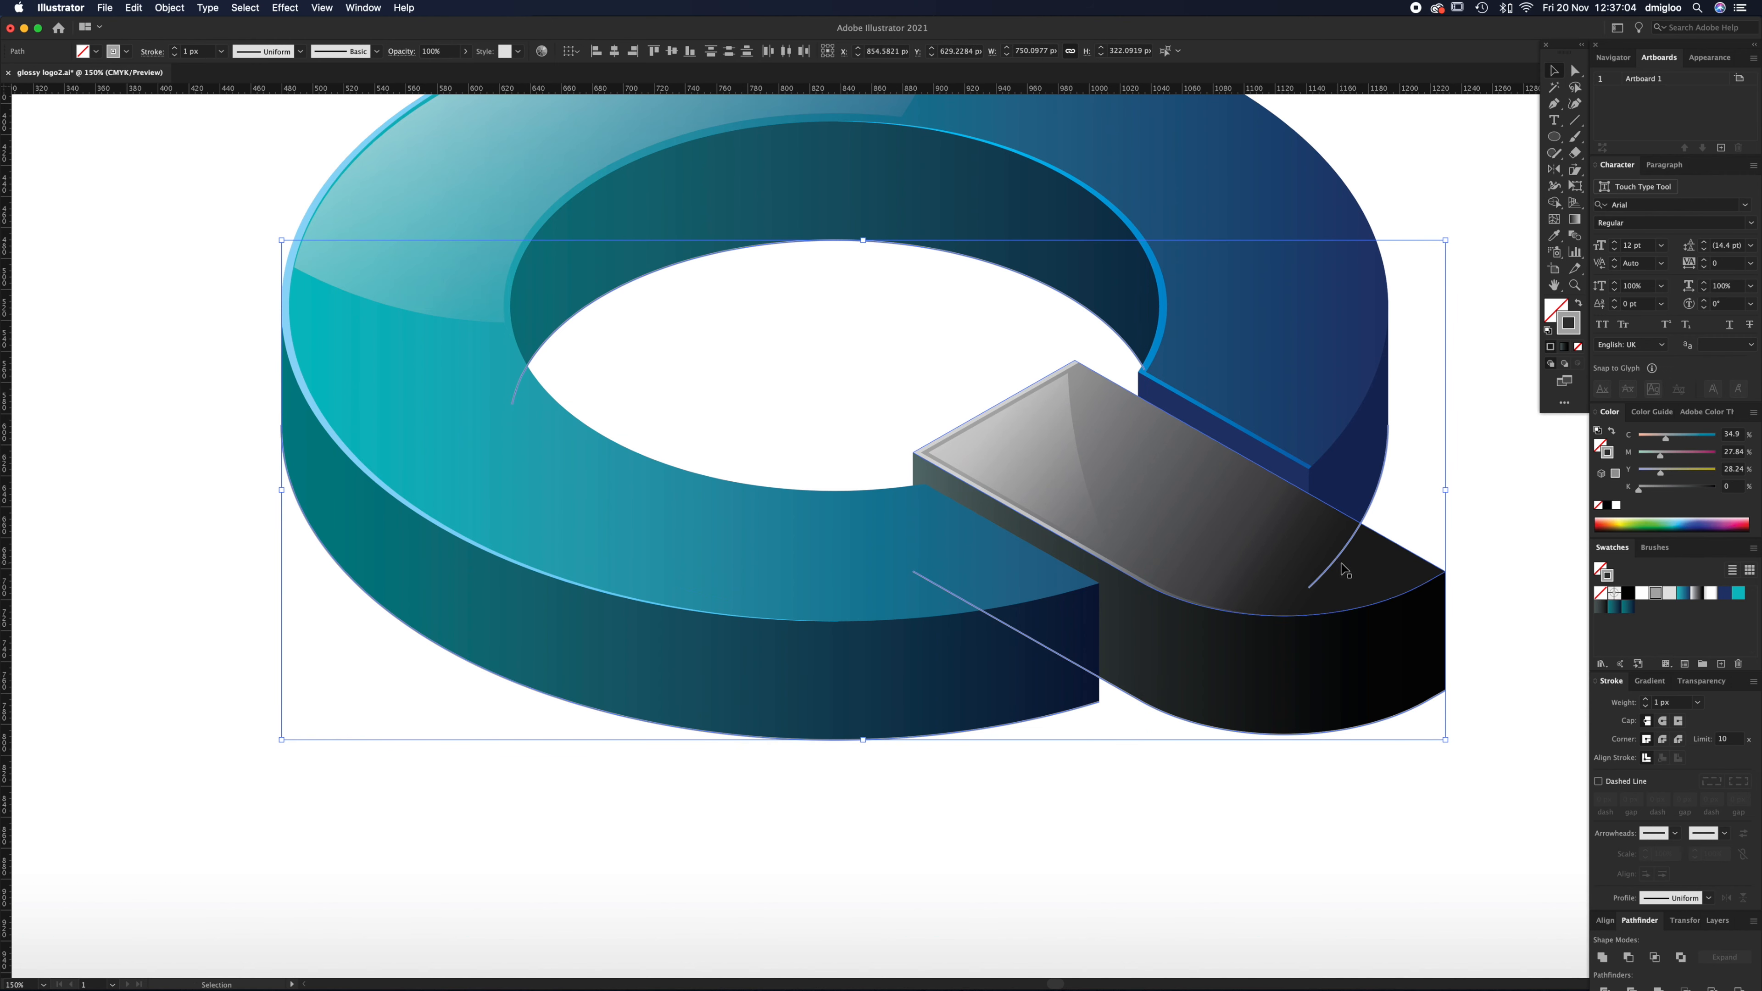
left_click_drag(1347, 564, 1346, 720)
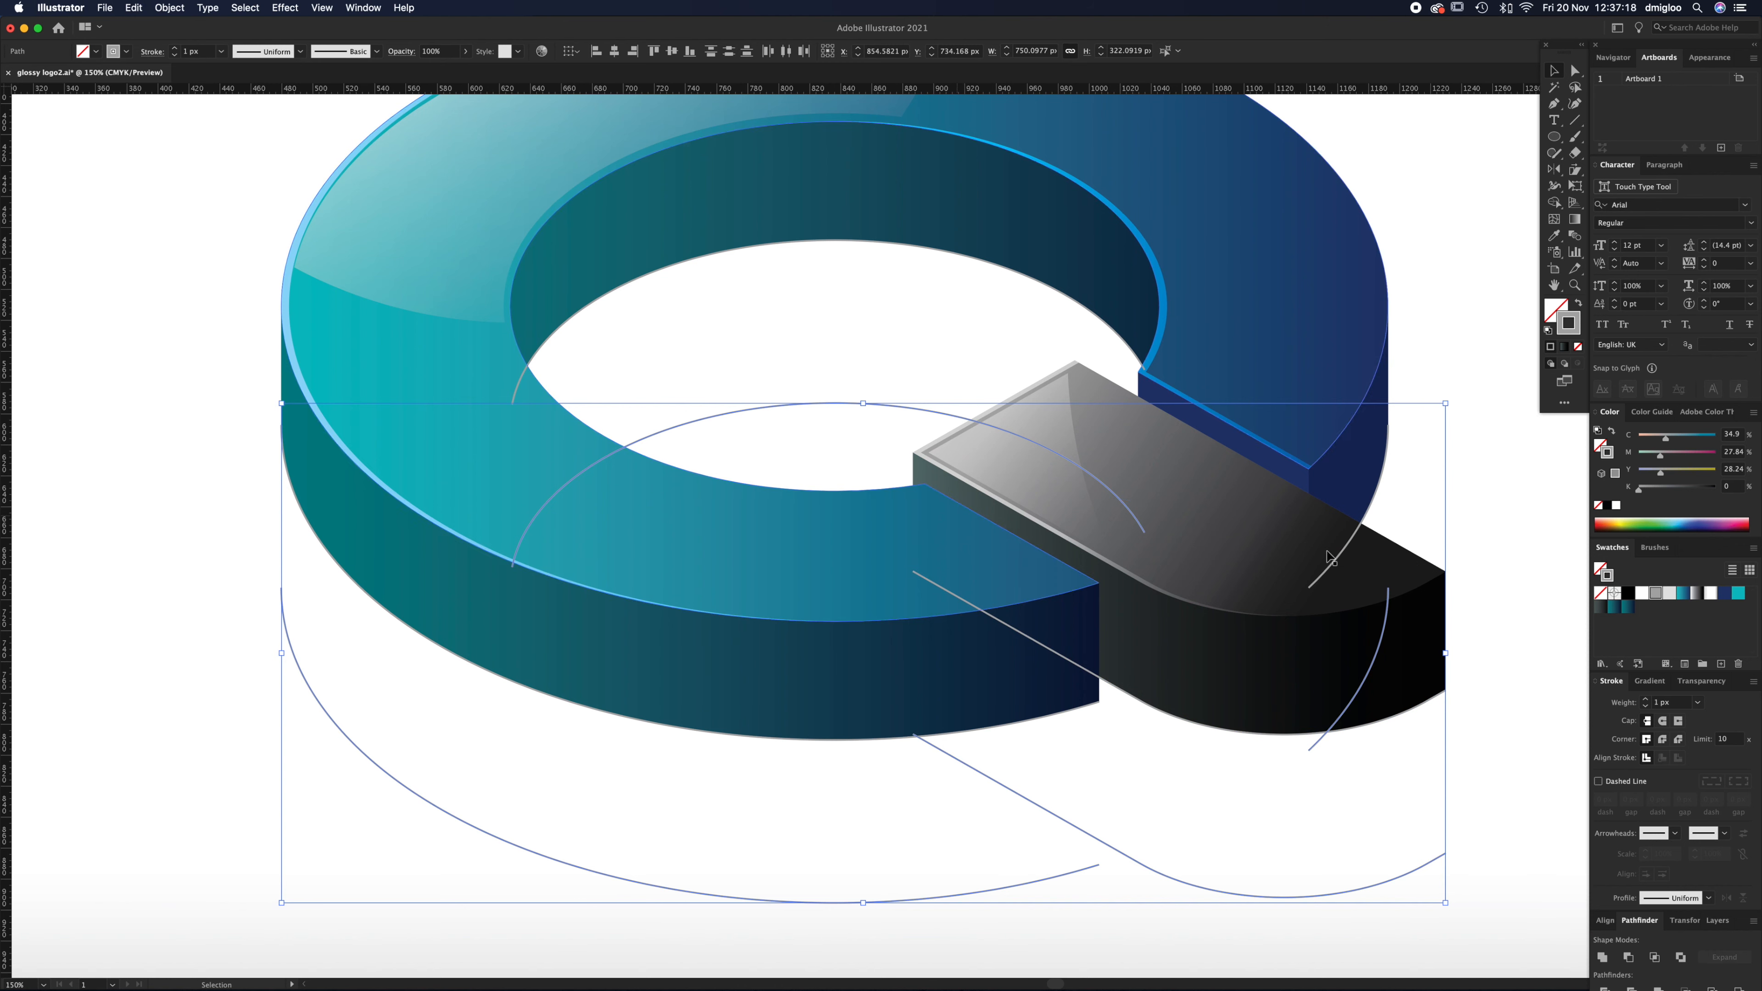
left_click(1644, 594)
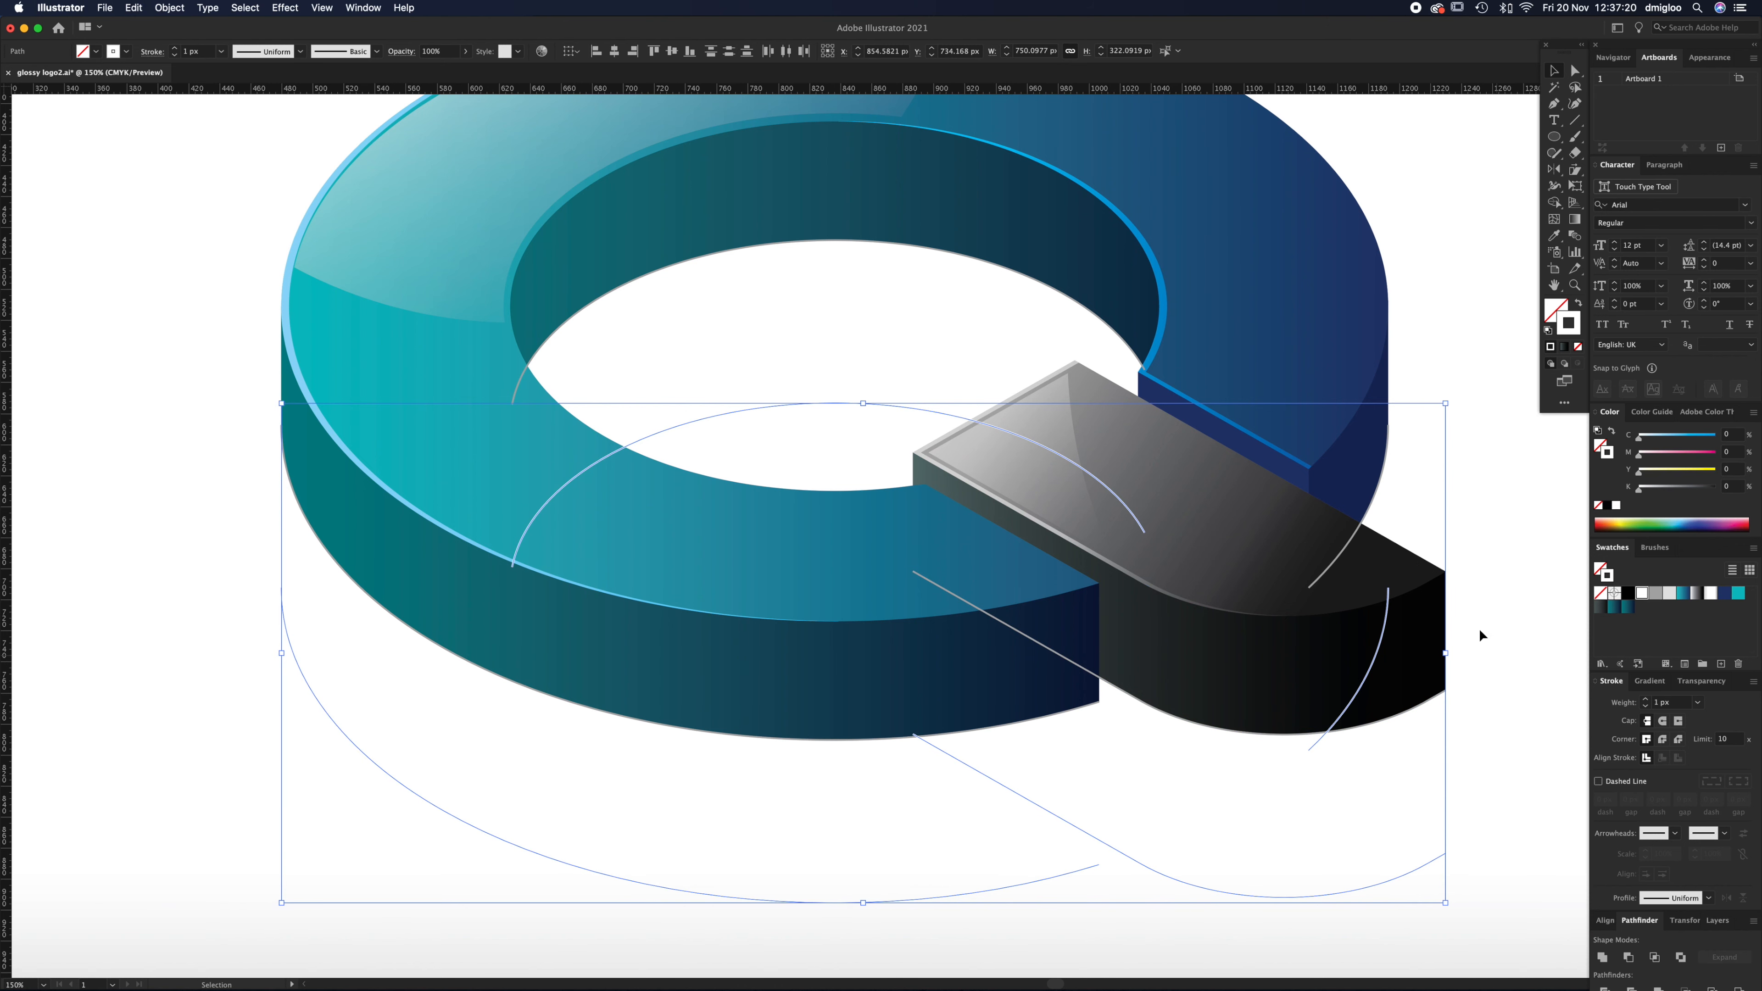
left_click(1495, 566)
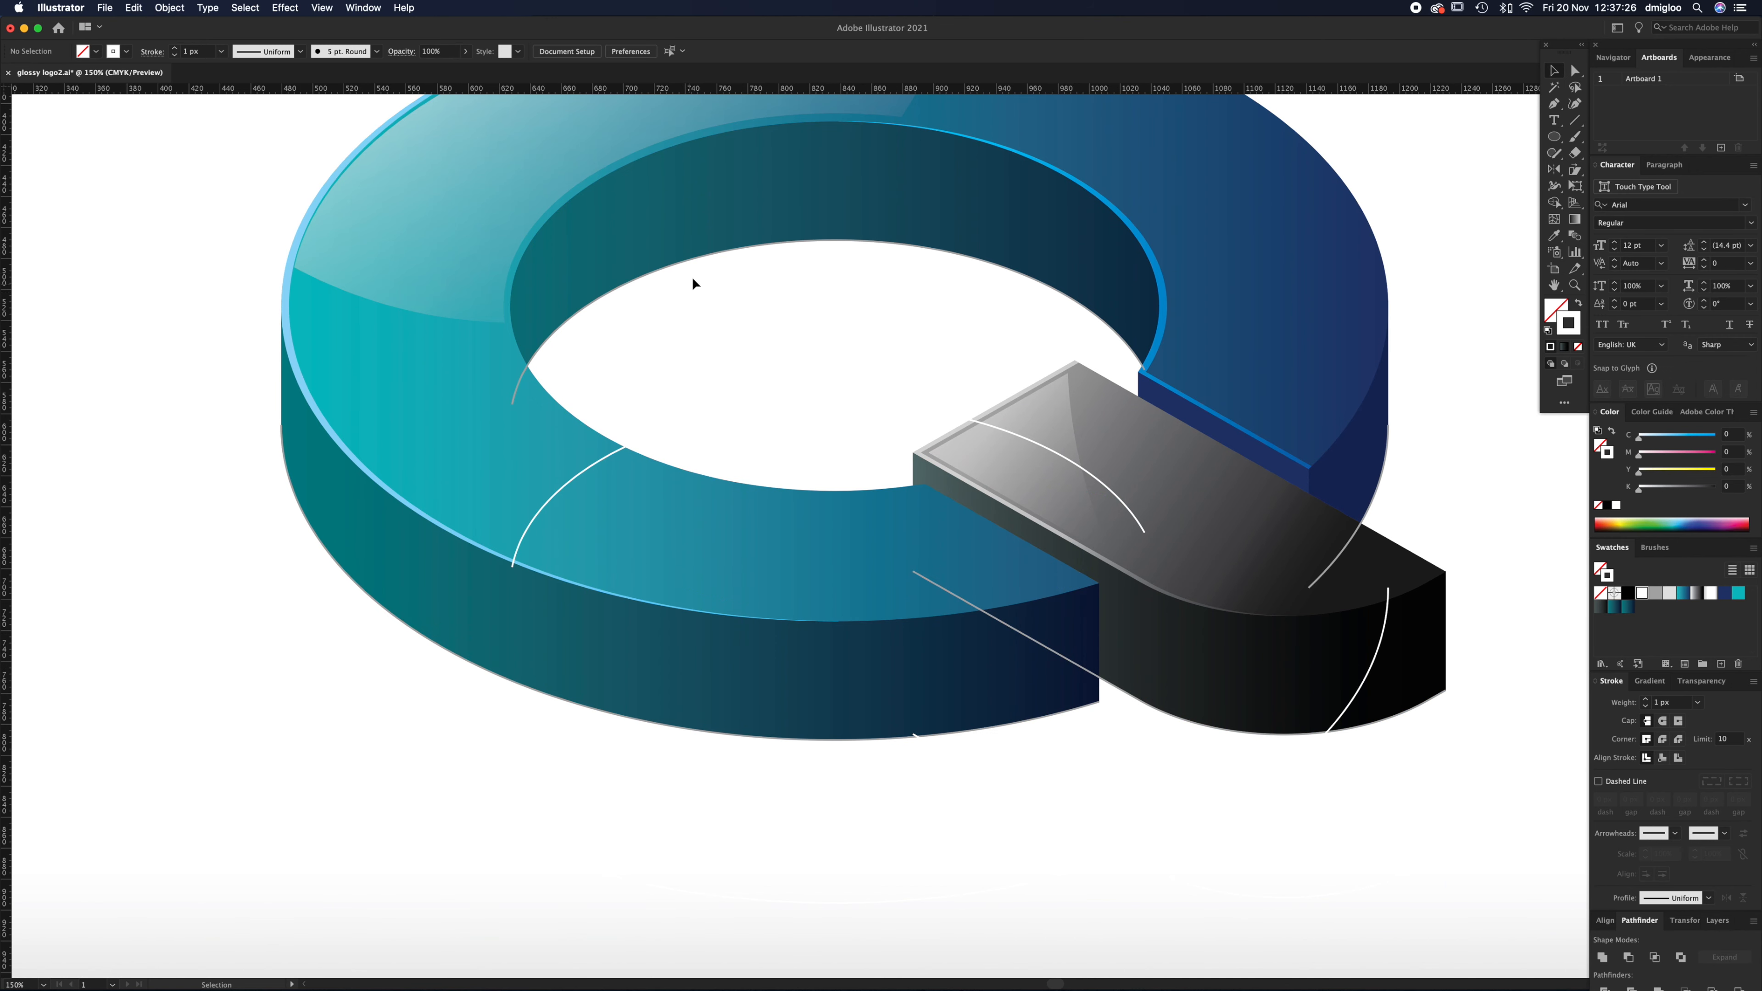
Step: Blend the grey bottom curve of the ring's inner wall with its white copy to make a fading shadow
left_click(716, 252)
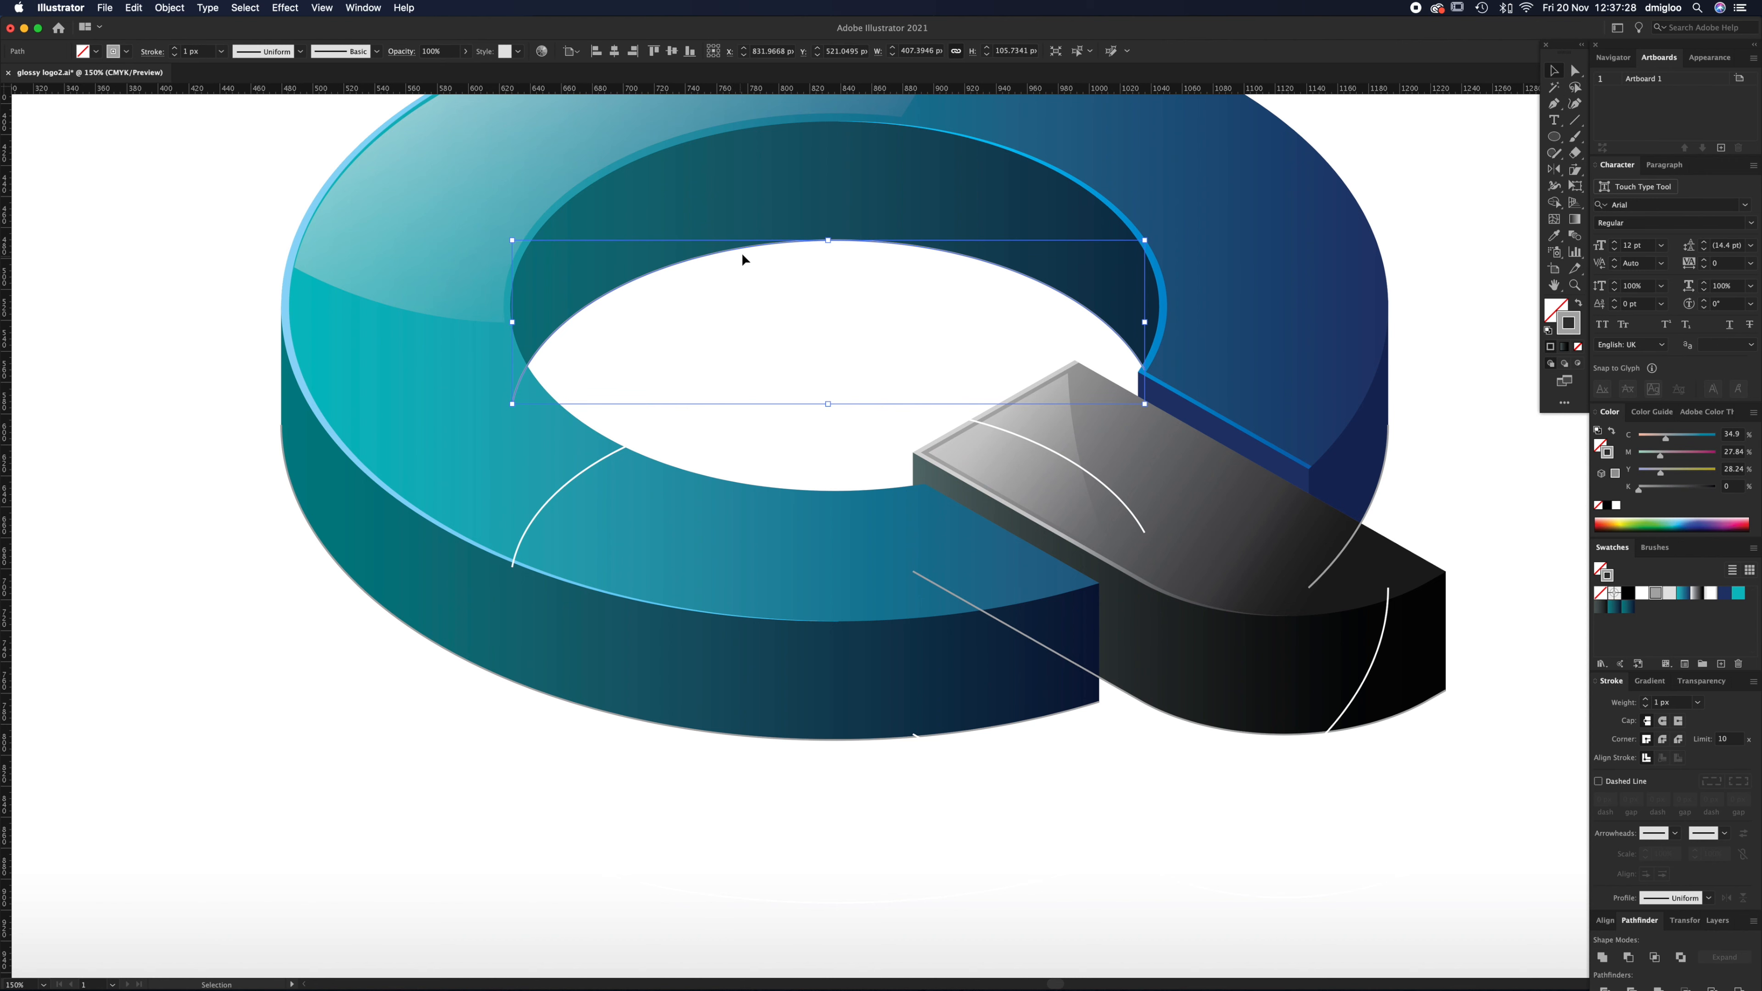
left_click(798, 403, "shift")
left_click(168, 8)
mouse_move(229, 353)
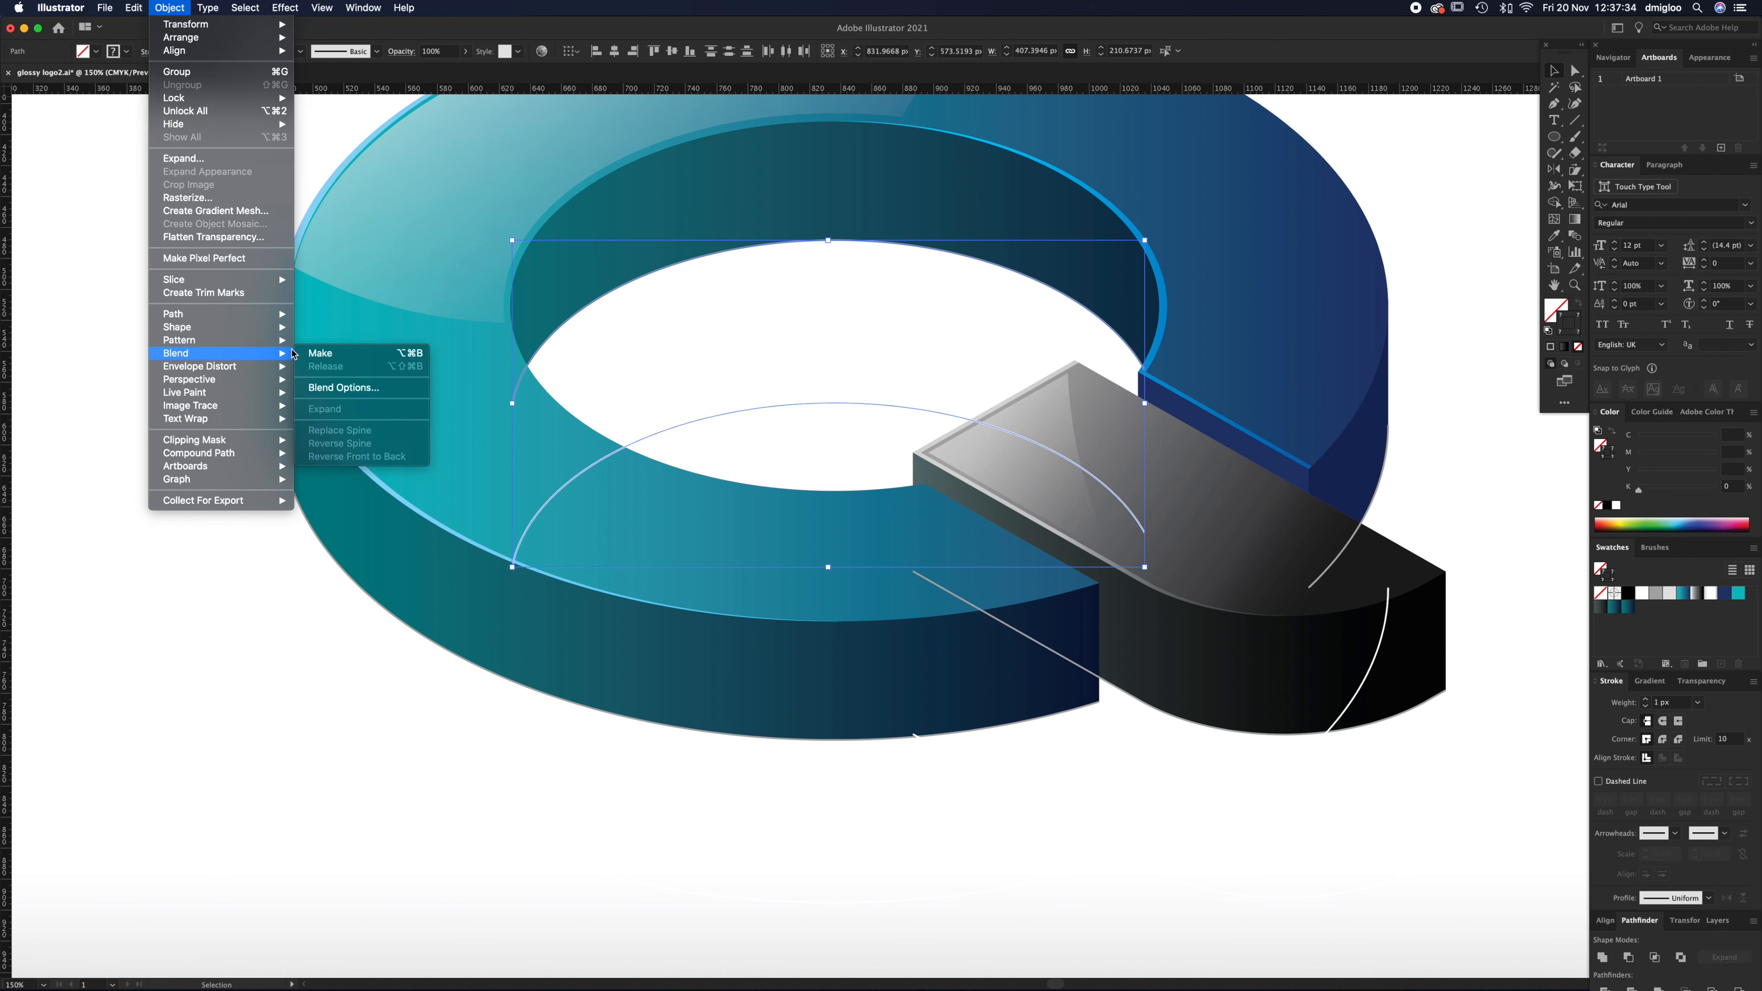
left_click(320, 353)
key("shift+super+a")
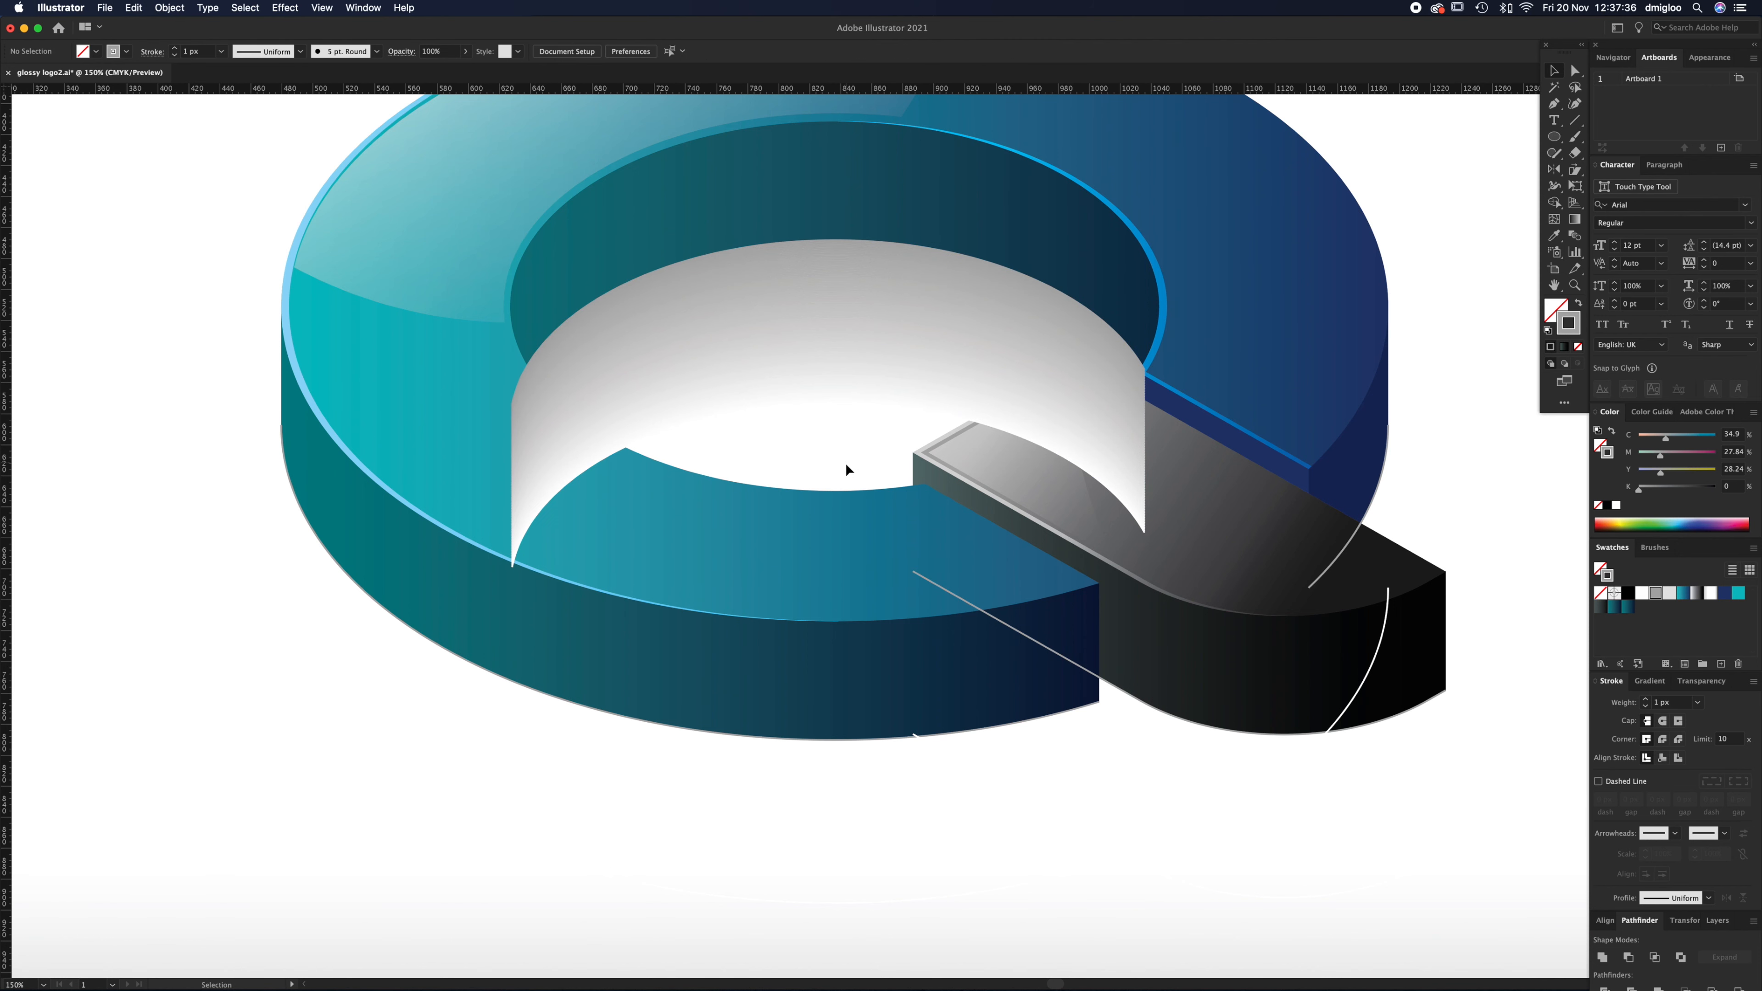
Step: Blend the grey bottom curve of the black tail with its white copy to make a fading shadow
left_click(1113, 687)
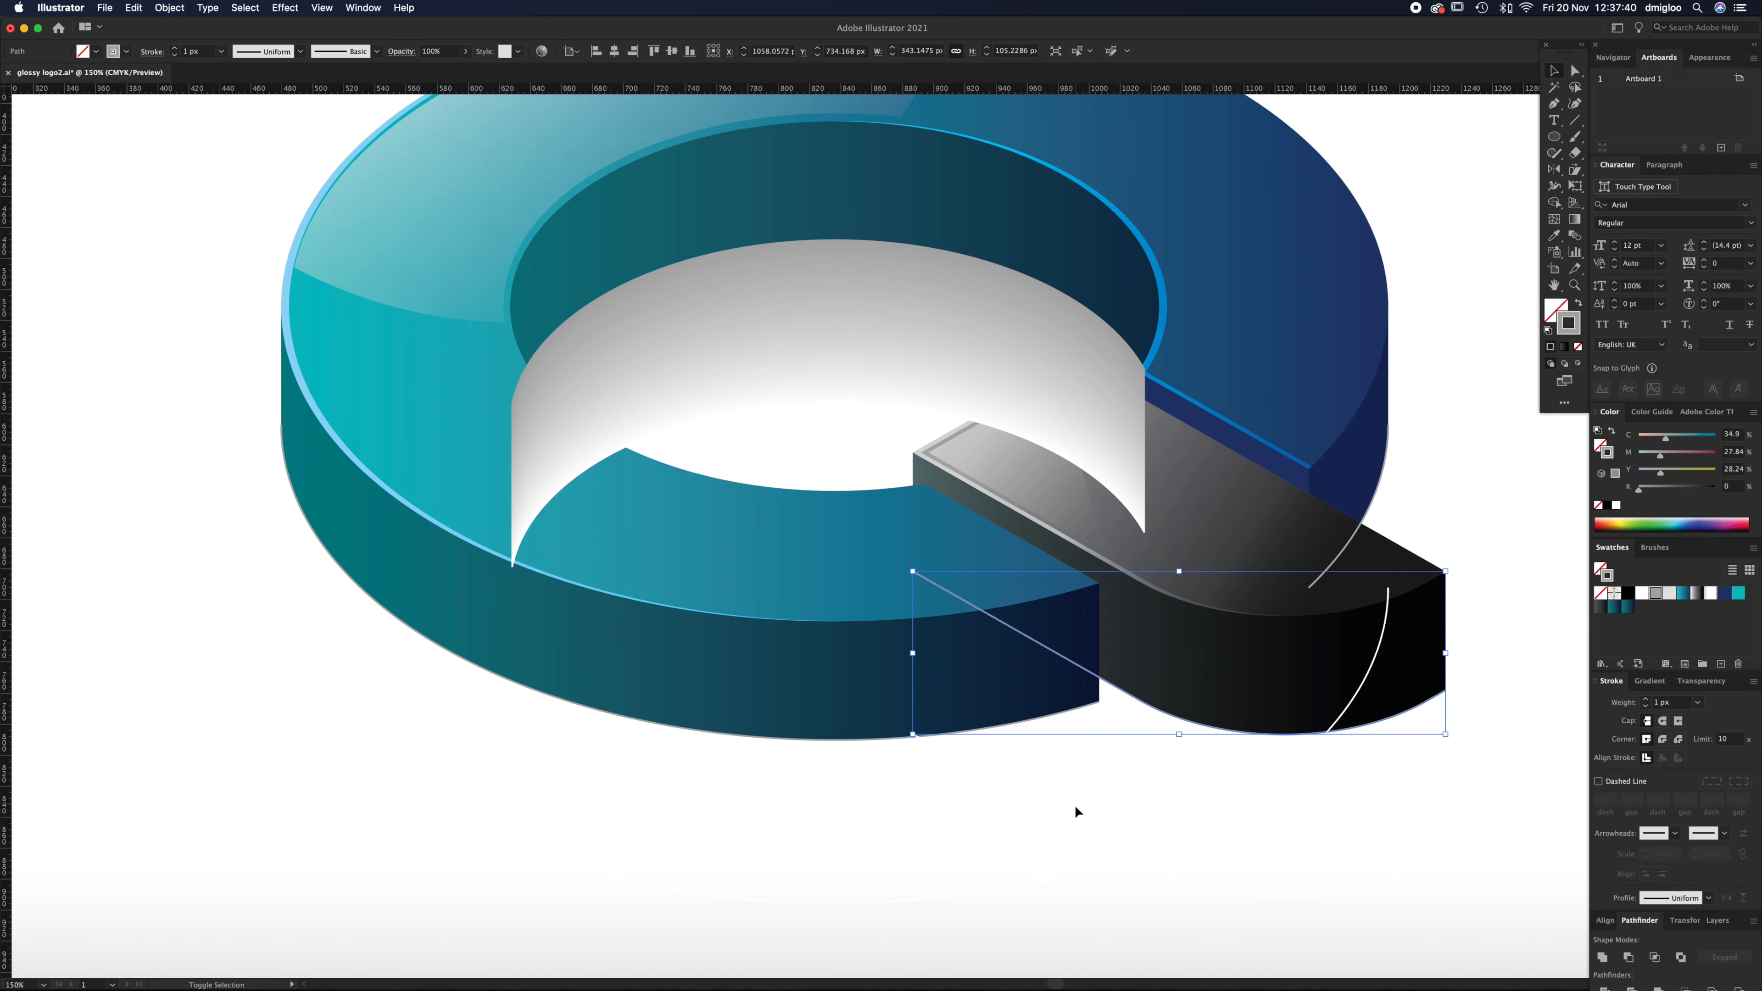
left_click(1121, 855, "shift")
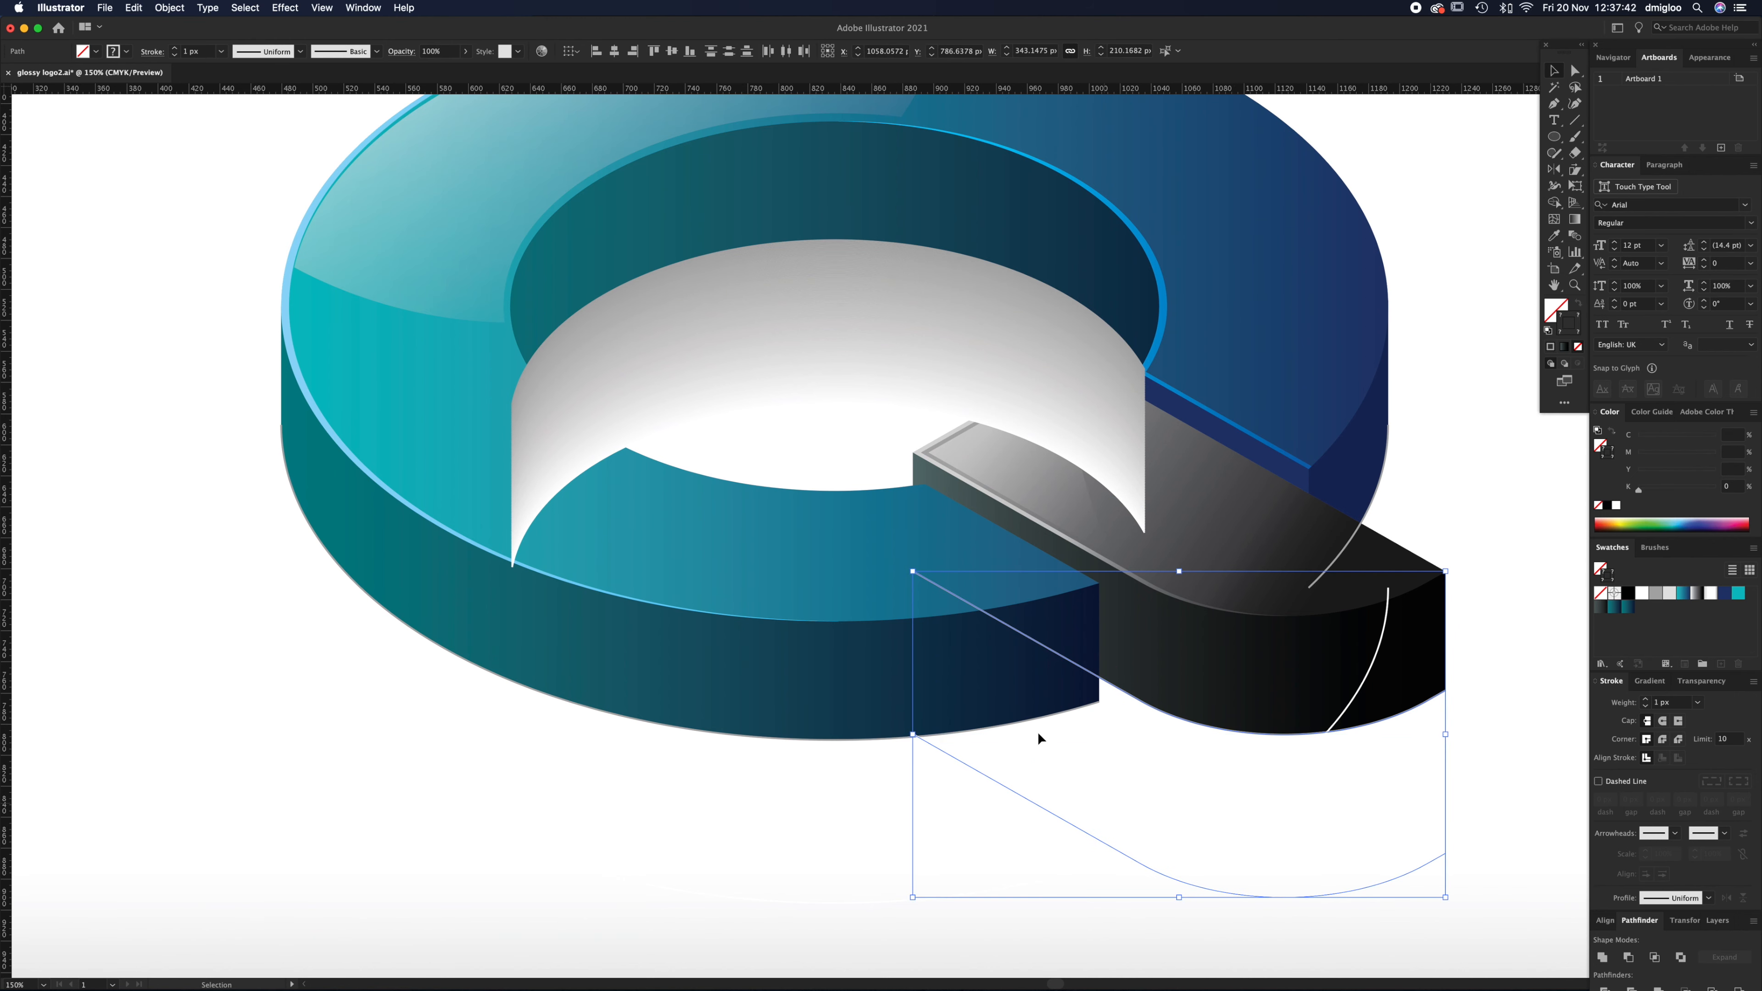
left_click(167, 8)
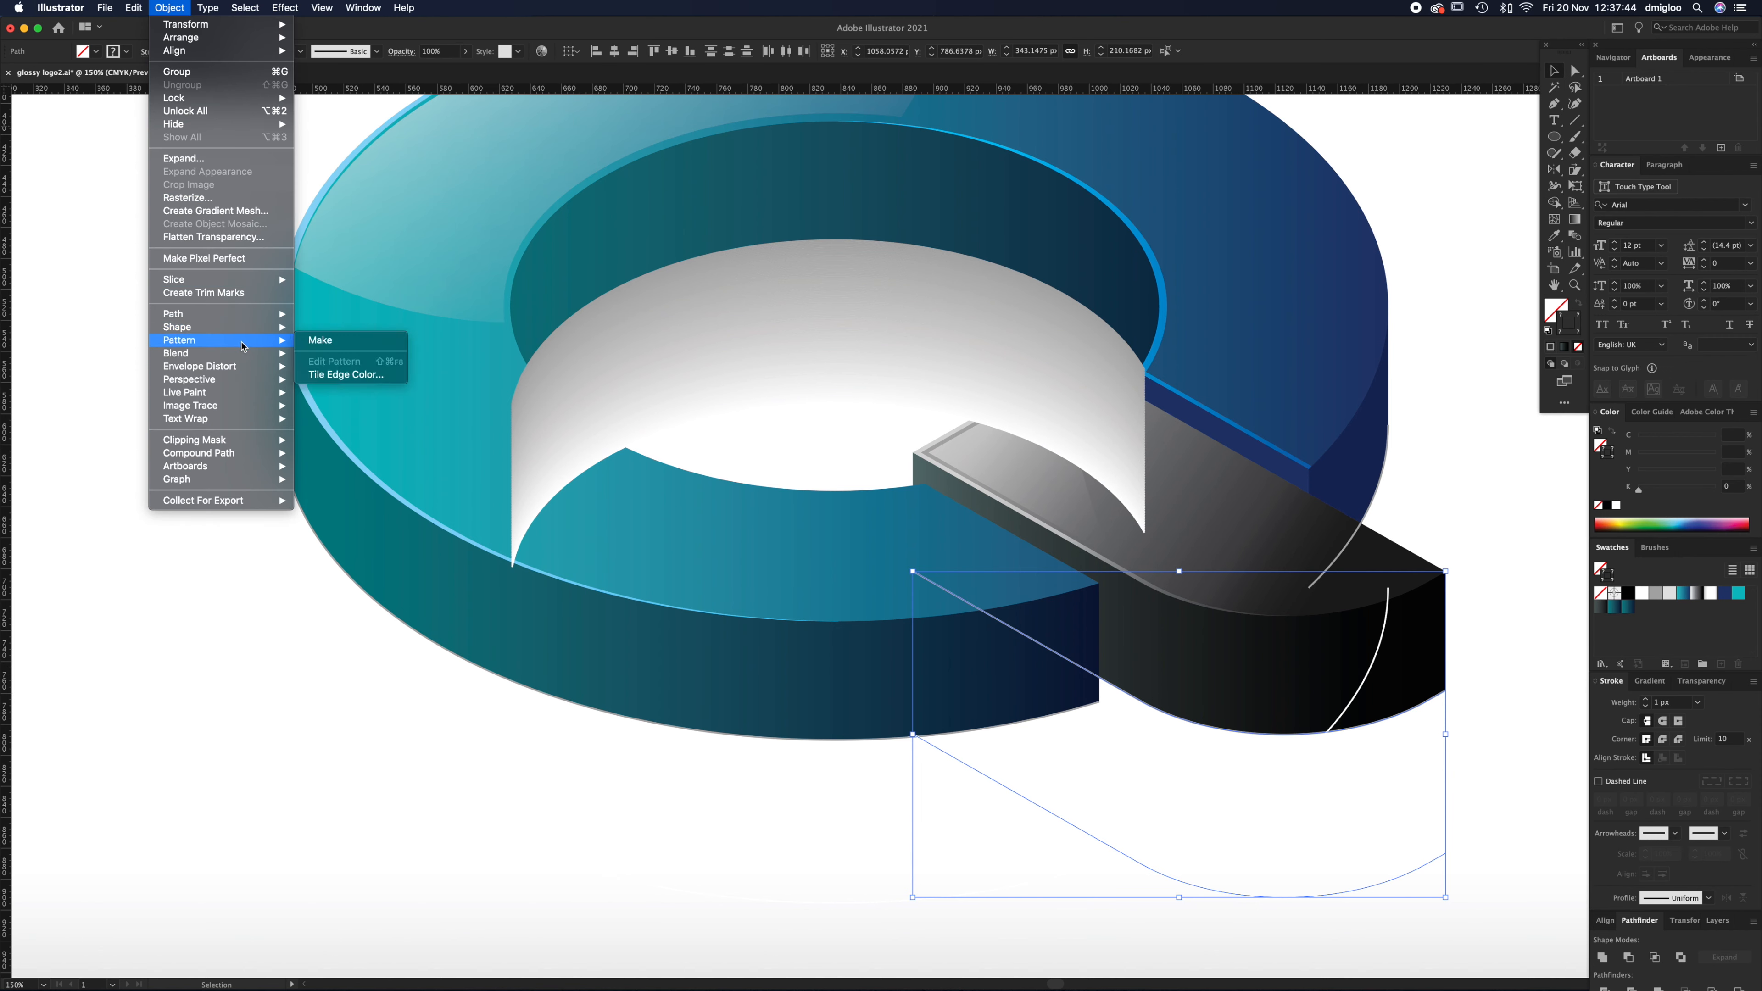
mouse_move(229, 352)
left_click(352, 355)
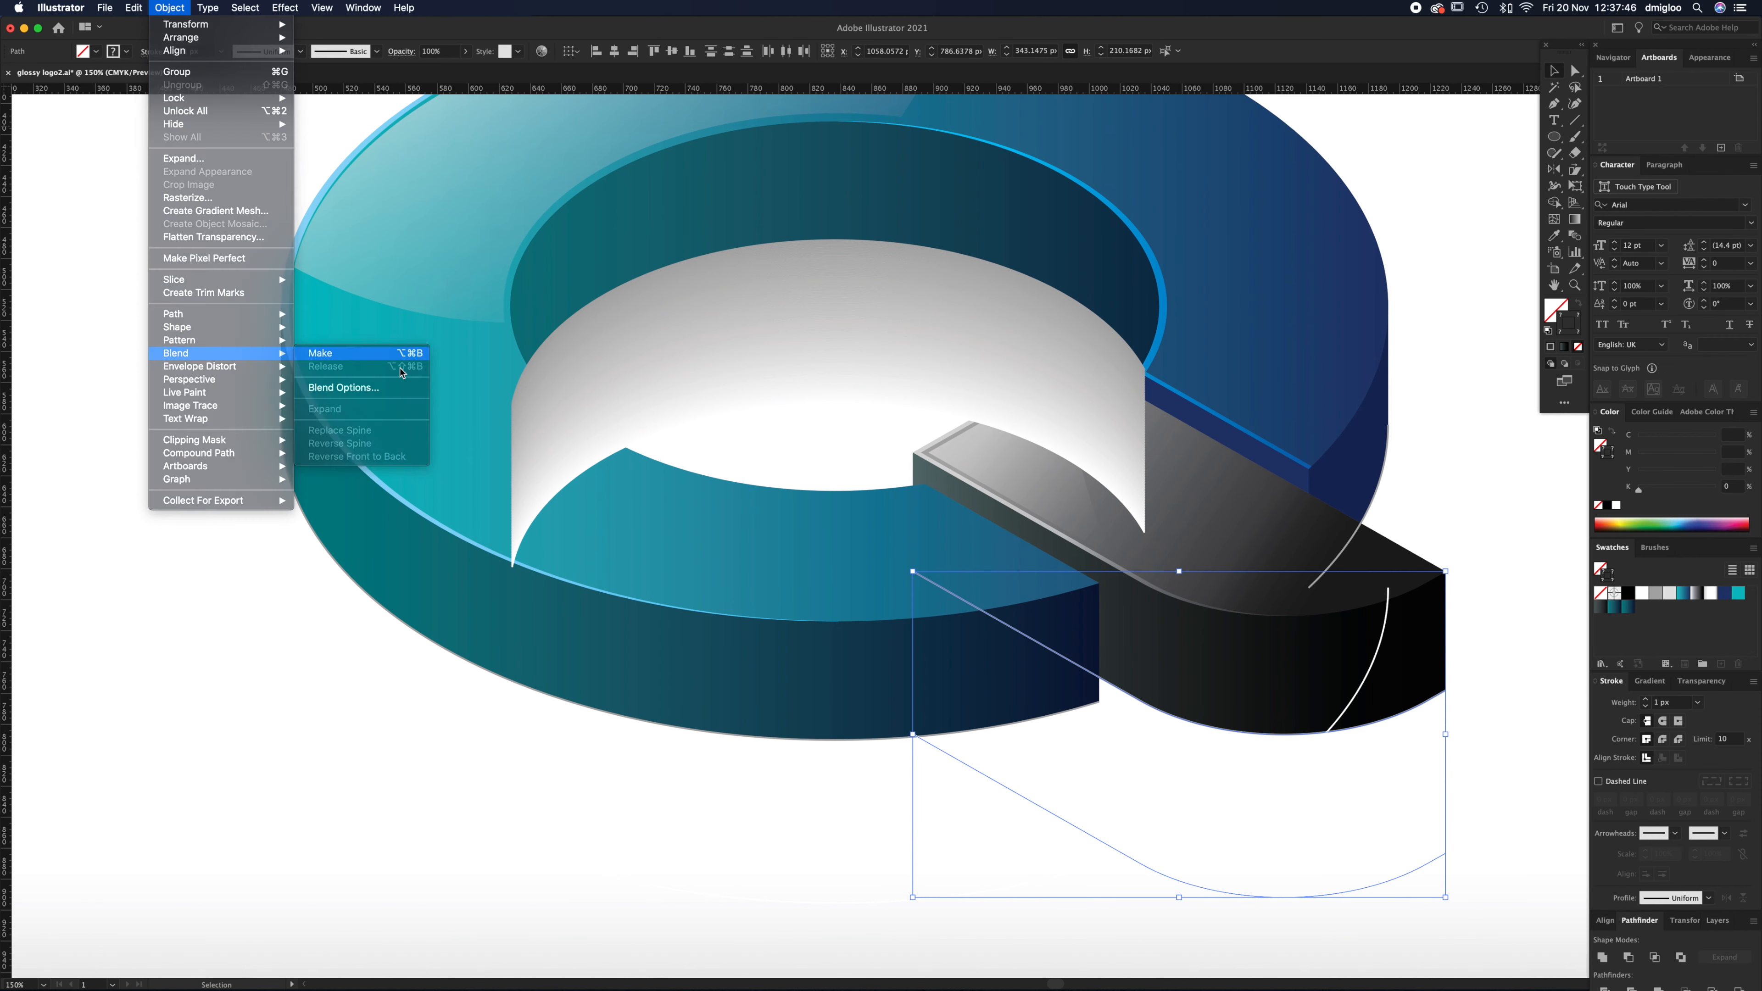
left_click(1398, 503)
Step: Blend the grey bottom curve of the ring's right outer wall with its white copy to make a fading shadow
left_click(1358, 527)
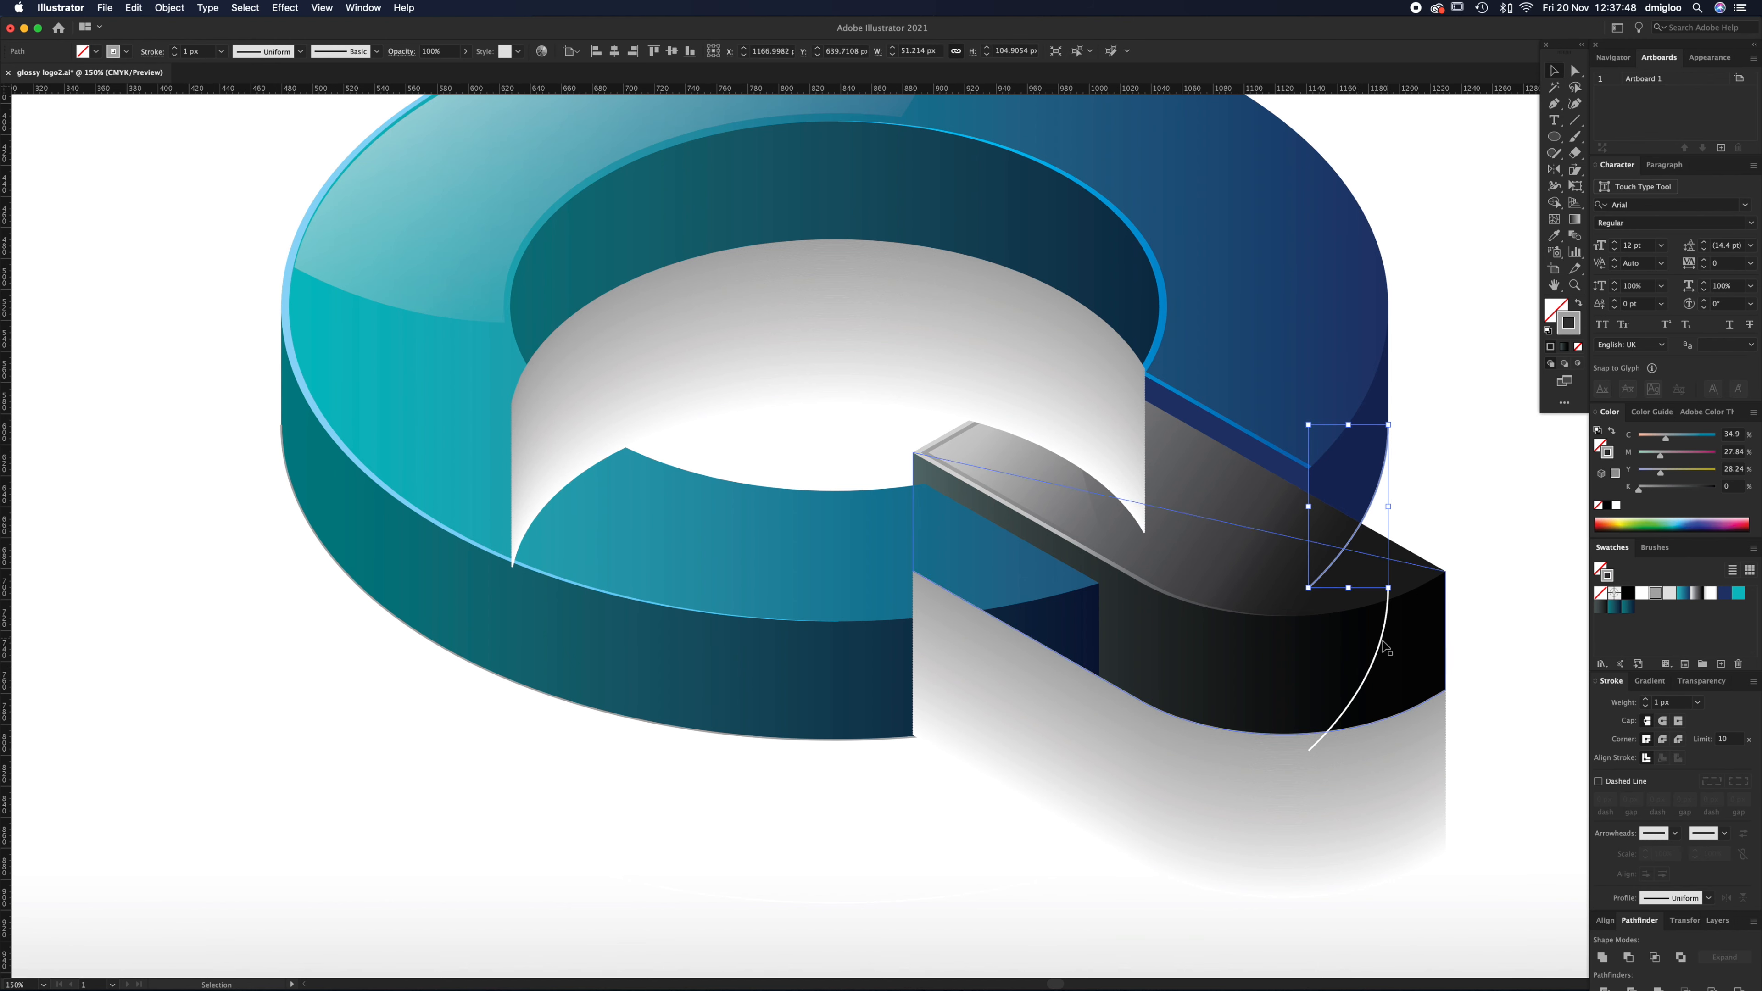
left_click(1363, 679, "shift")
left_click(170, 8)
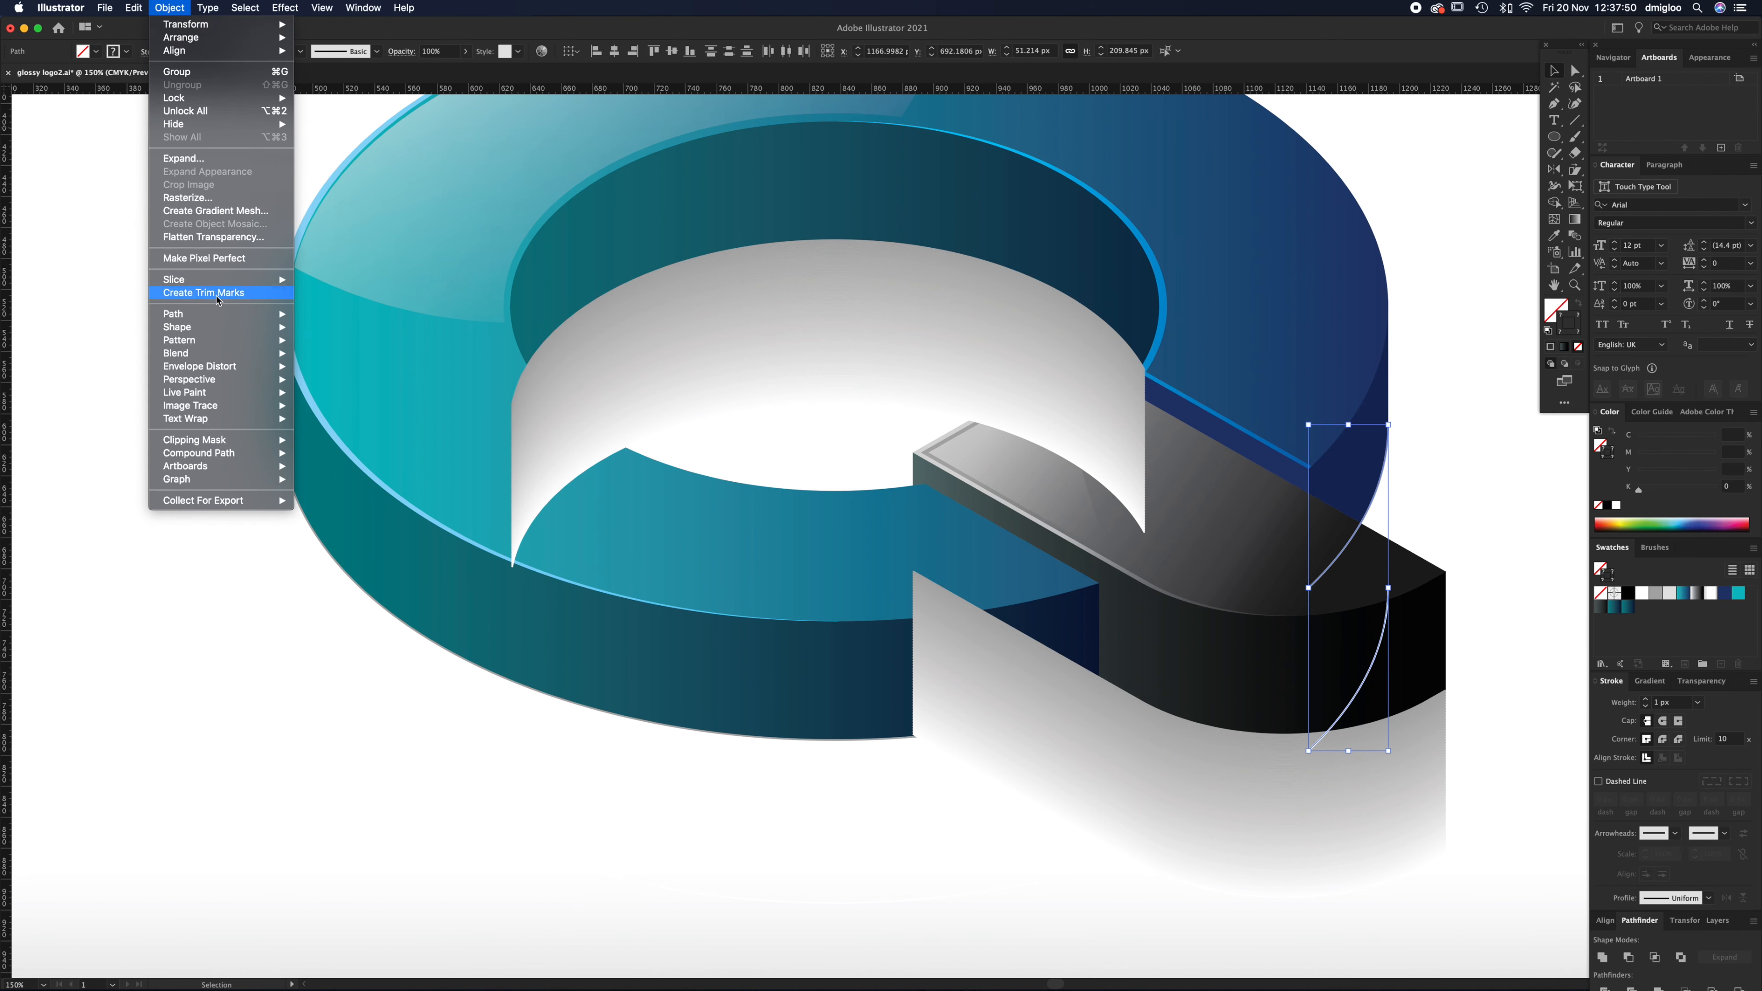
mouse_move(229, 352)
left_click(326, 356)
Step: Blend the grey bottom curve of the ring's large front outer wall with its white copy to make a fading shadow
left_click(755, 738)
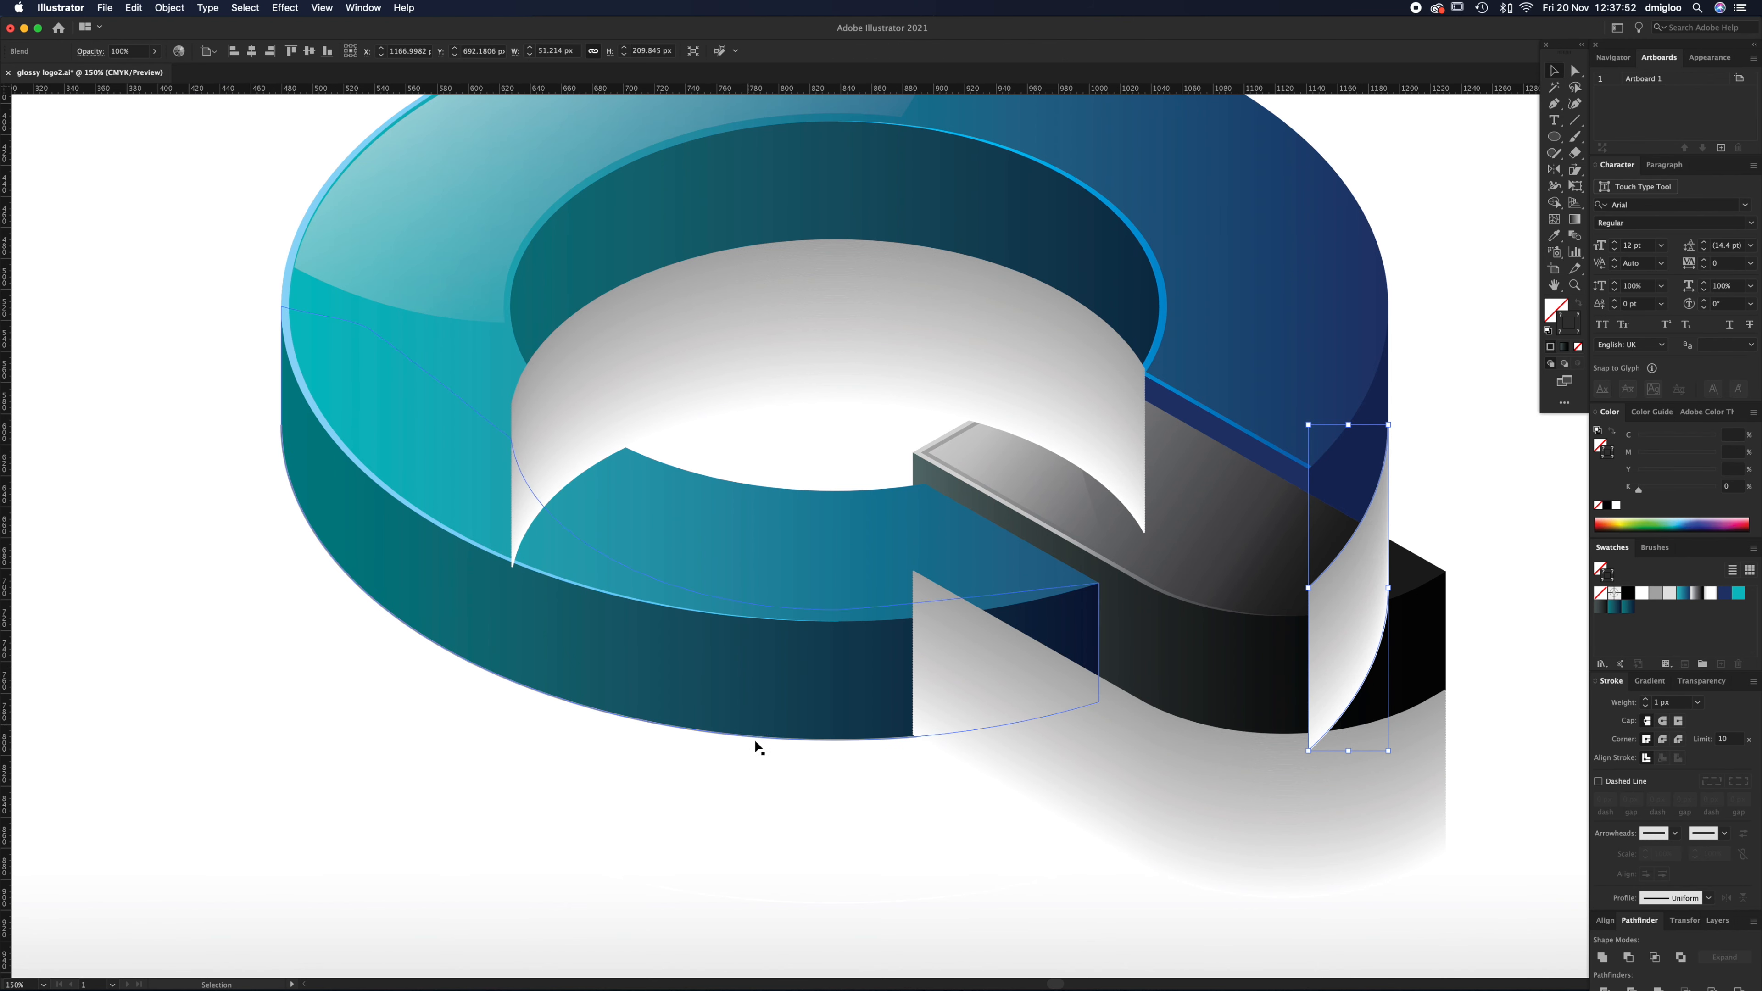
left_click_drag(704, 965, 704, 964)
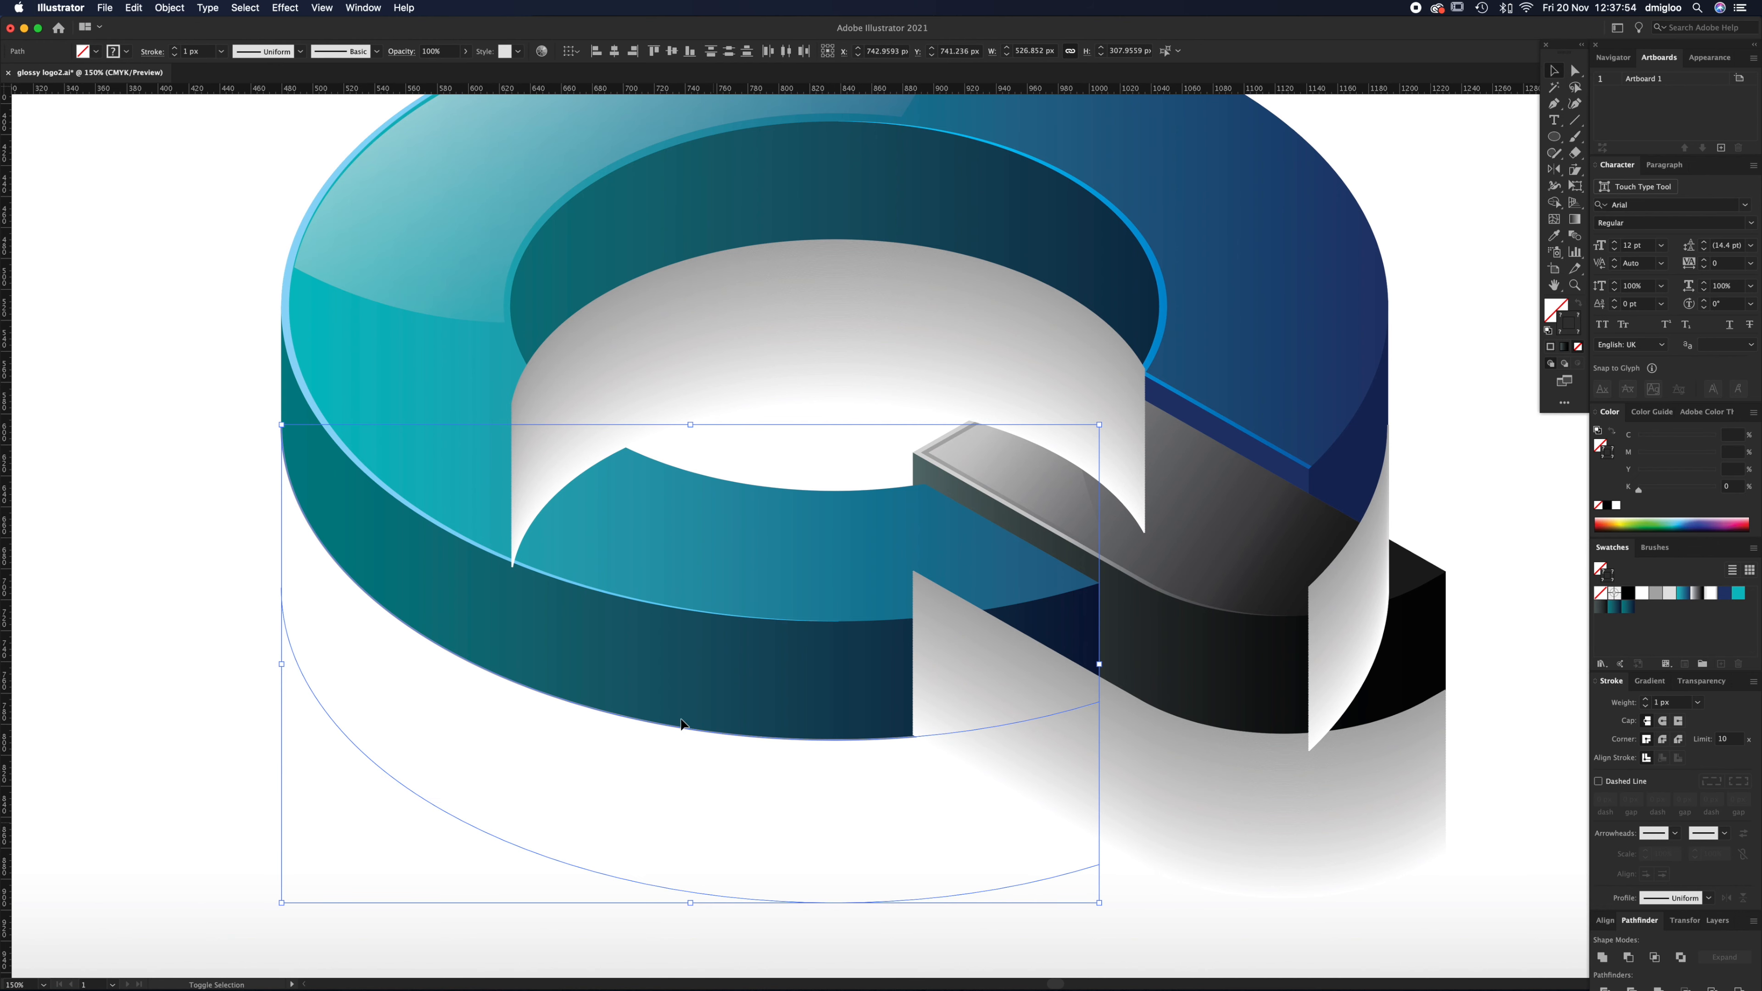
left_click(169, 8)
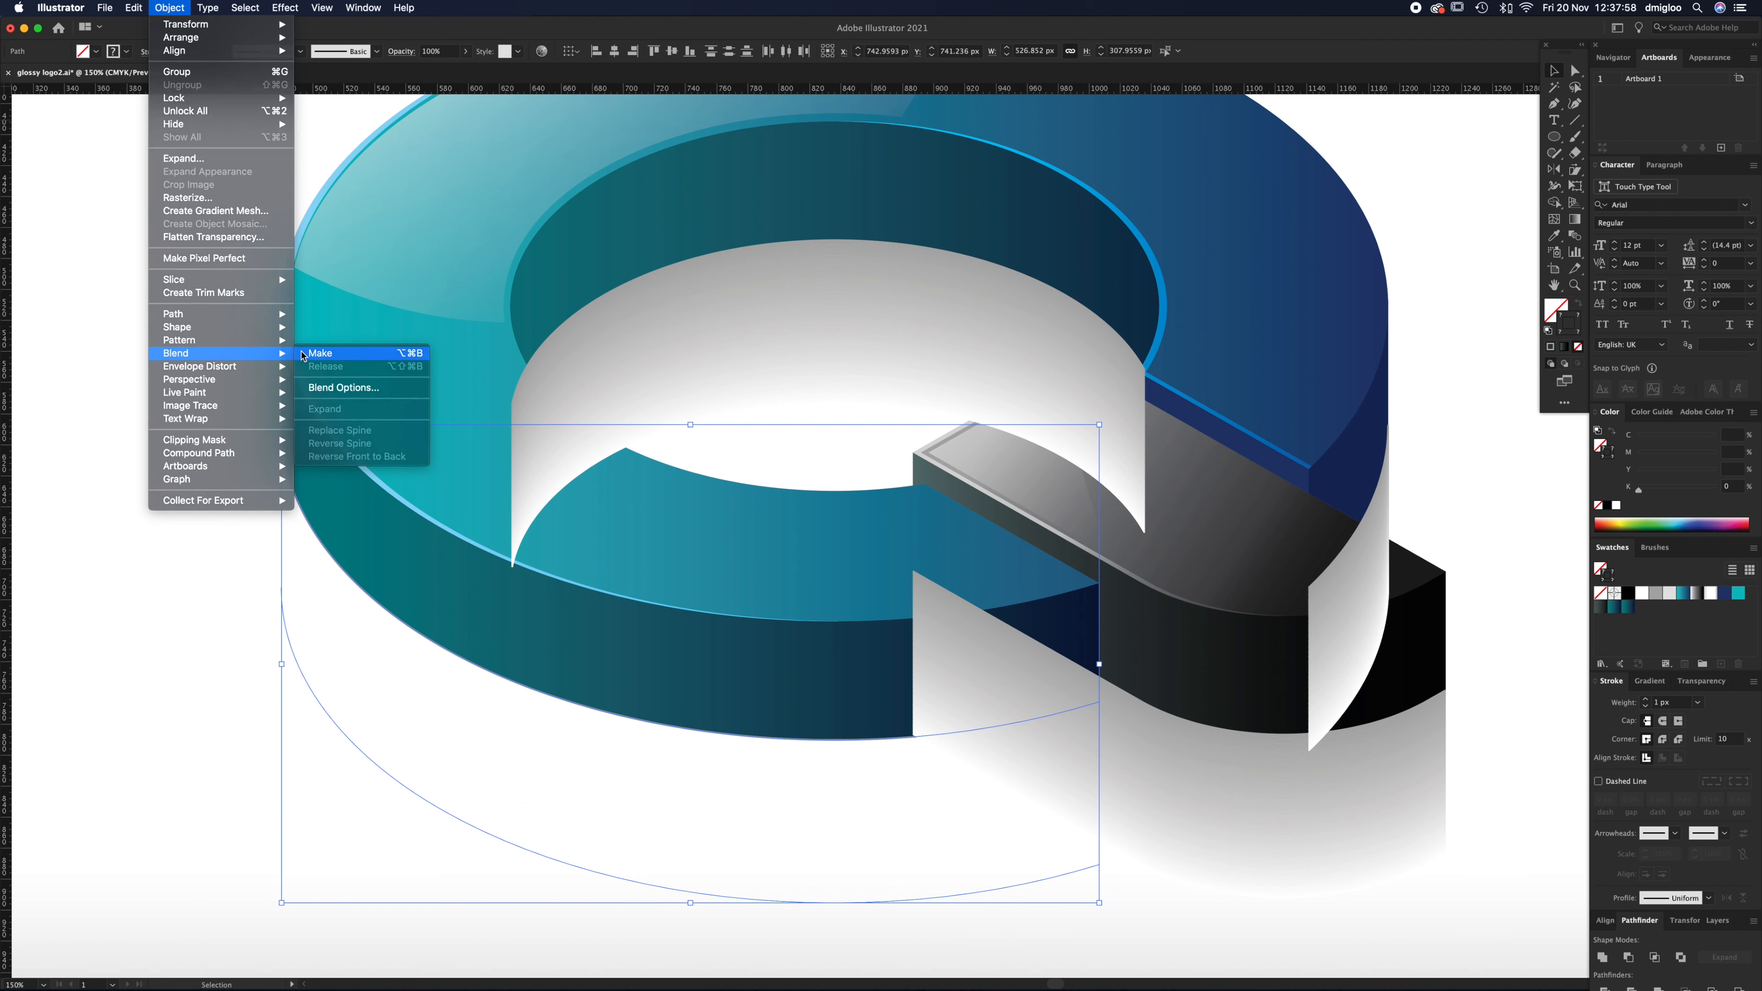
left_click(319, 353)
left_click(224, 677)
Step: Send the inner ring shadow to the back, then bring it forward one level so it sits just above the background
key("z")
left_click(934, 536, "alt")
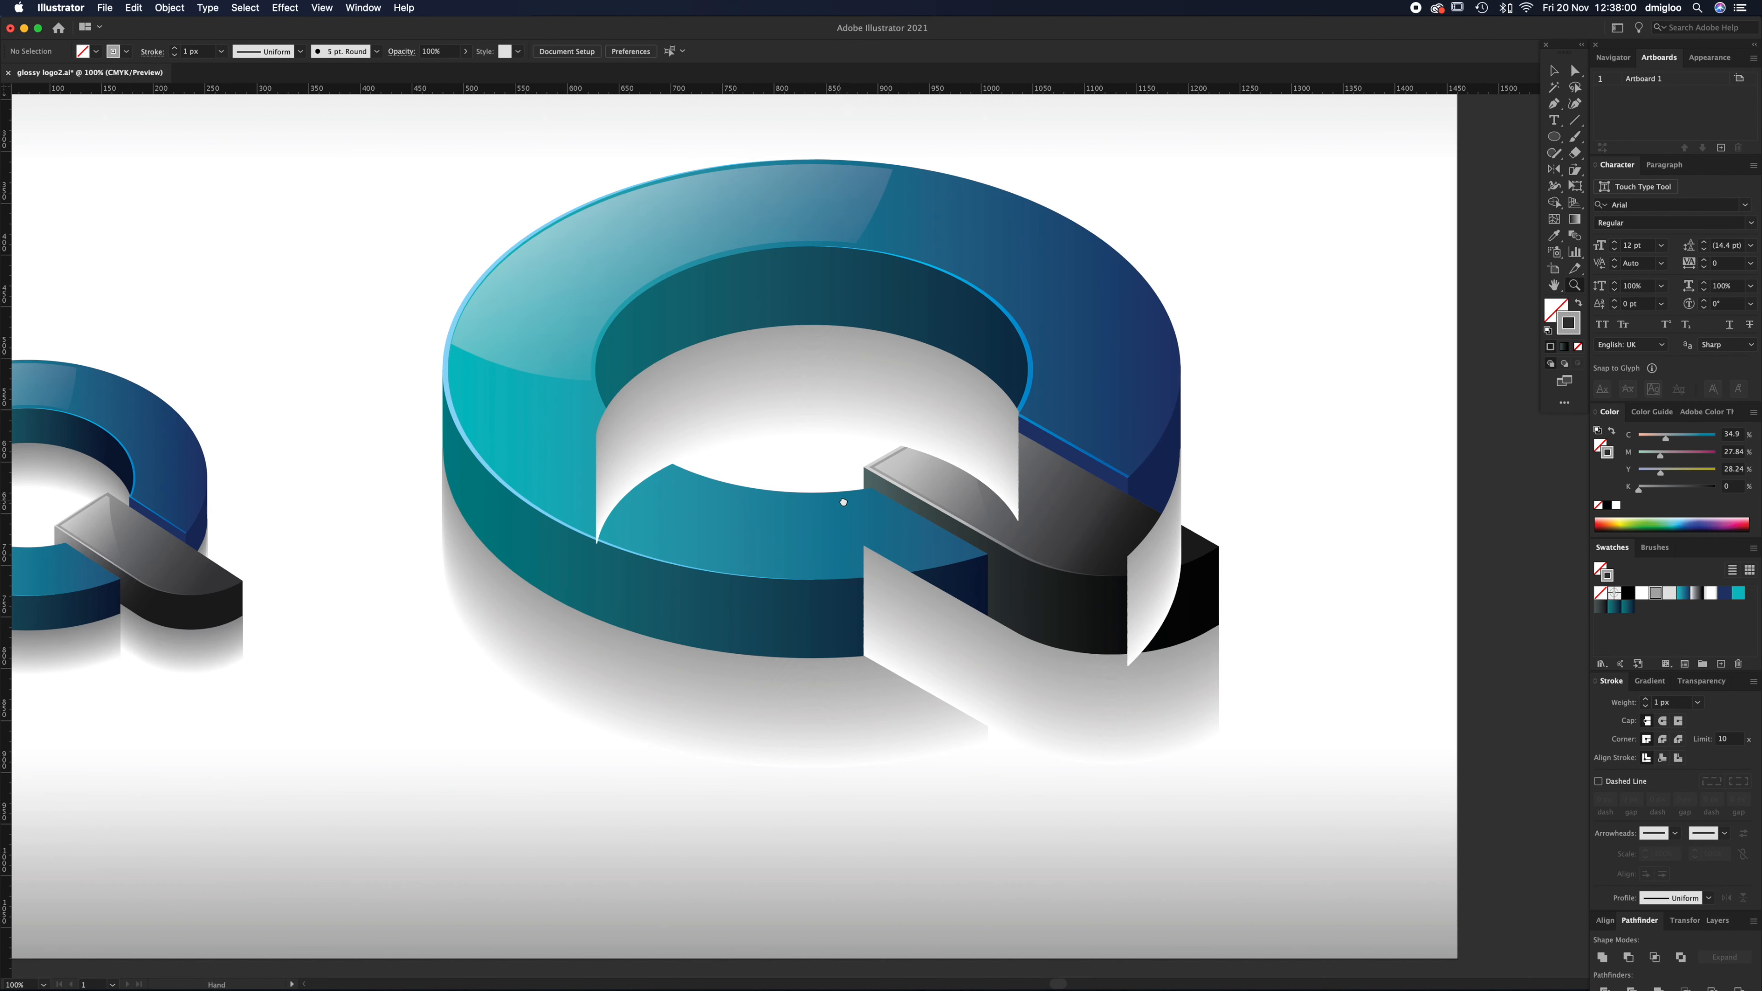
left_click_drag(843, 502, 984, 582)
key("v")
left_click(930, 595)
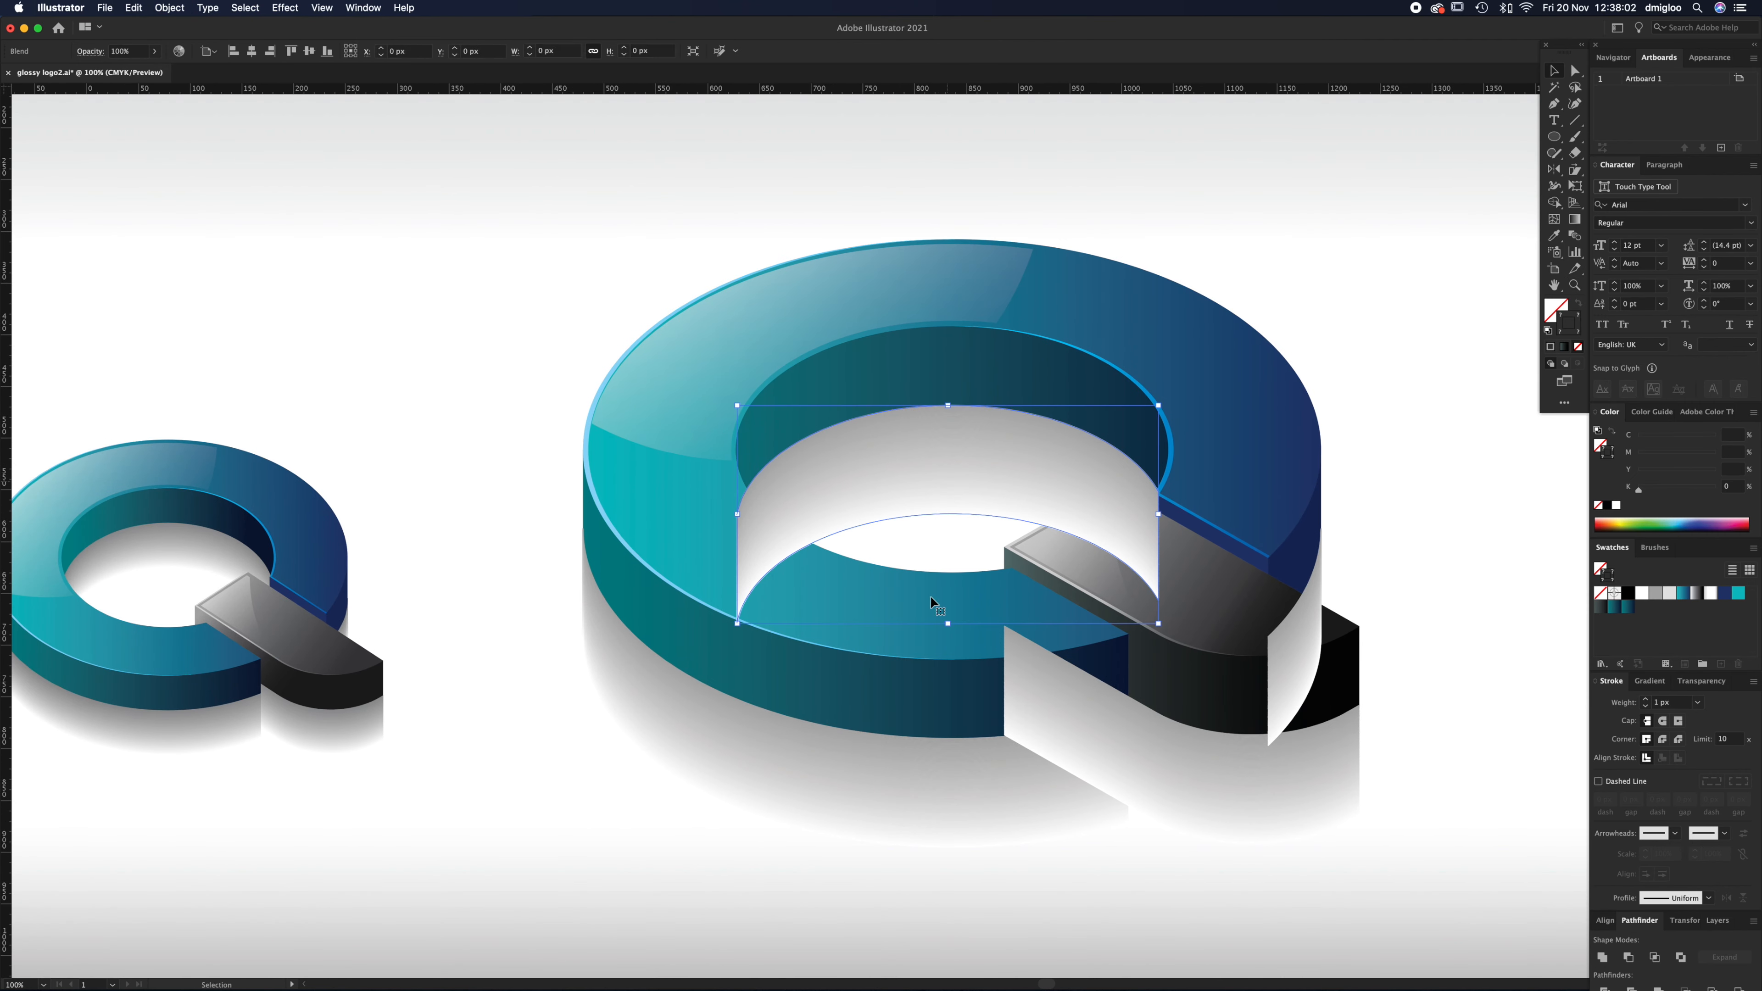
key("shift+super+bracketleft")
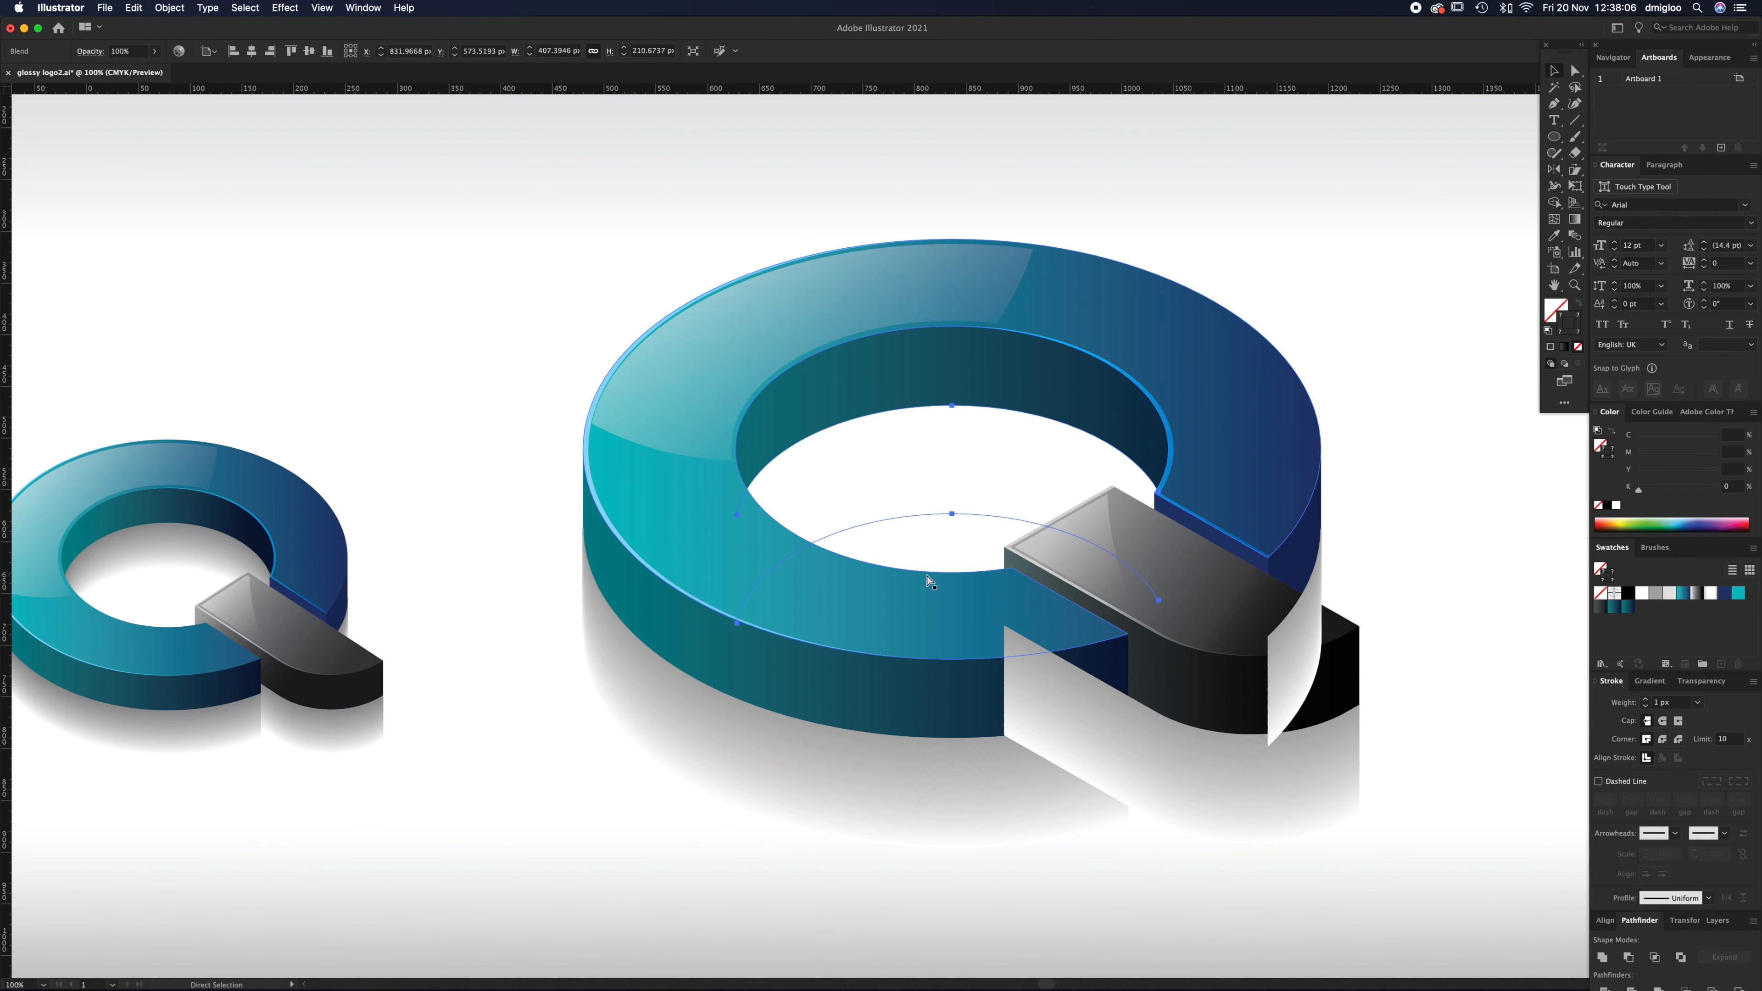
key("super+bracketright")
left_click(1452, 519)
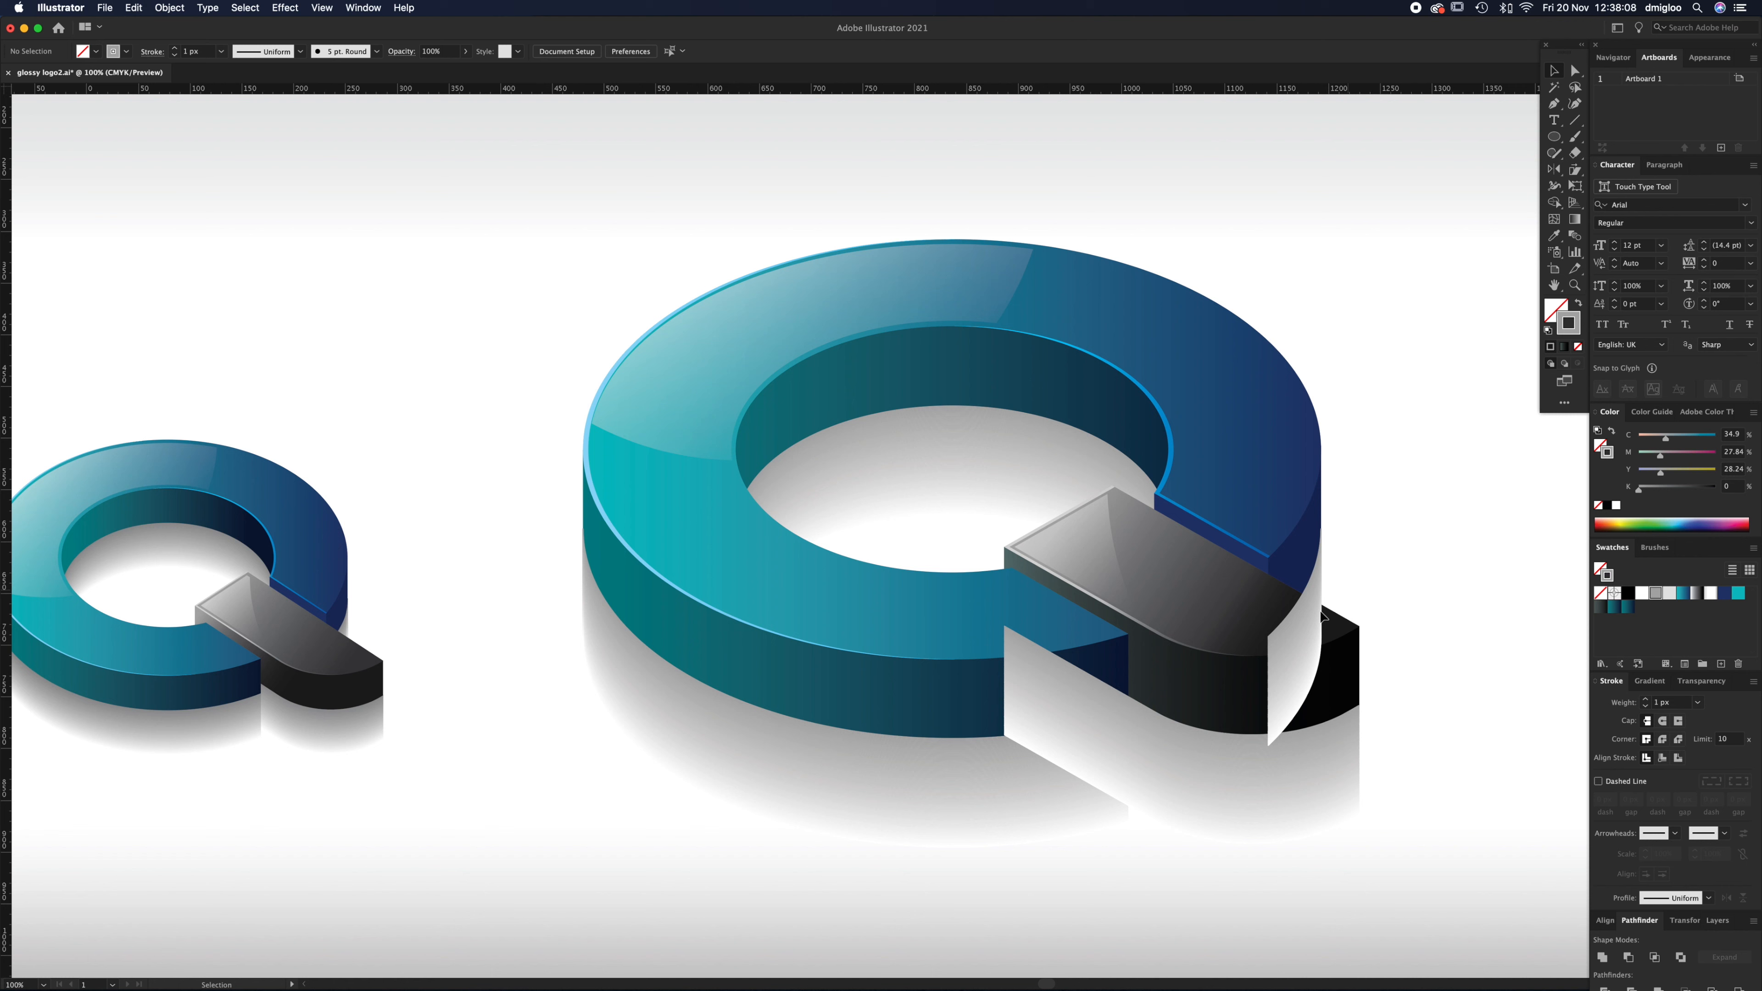
Step: Move the ring's right-hand shadow and the black tail's shadow behind the letter, keeping them above the background
left_click(1295, 650)
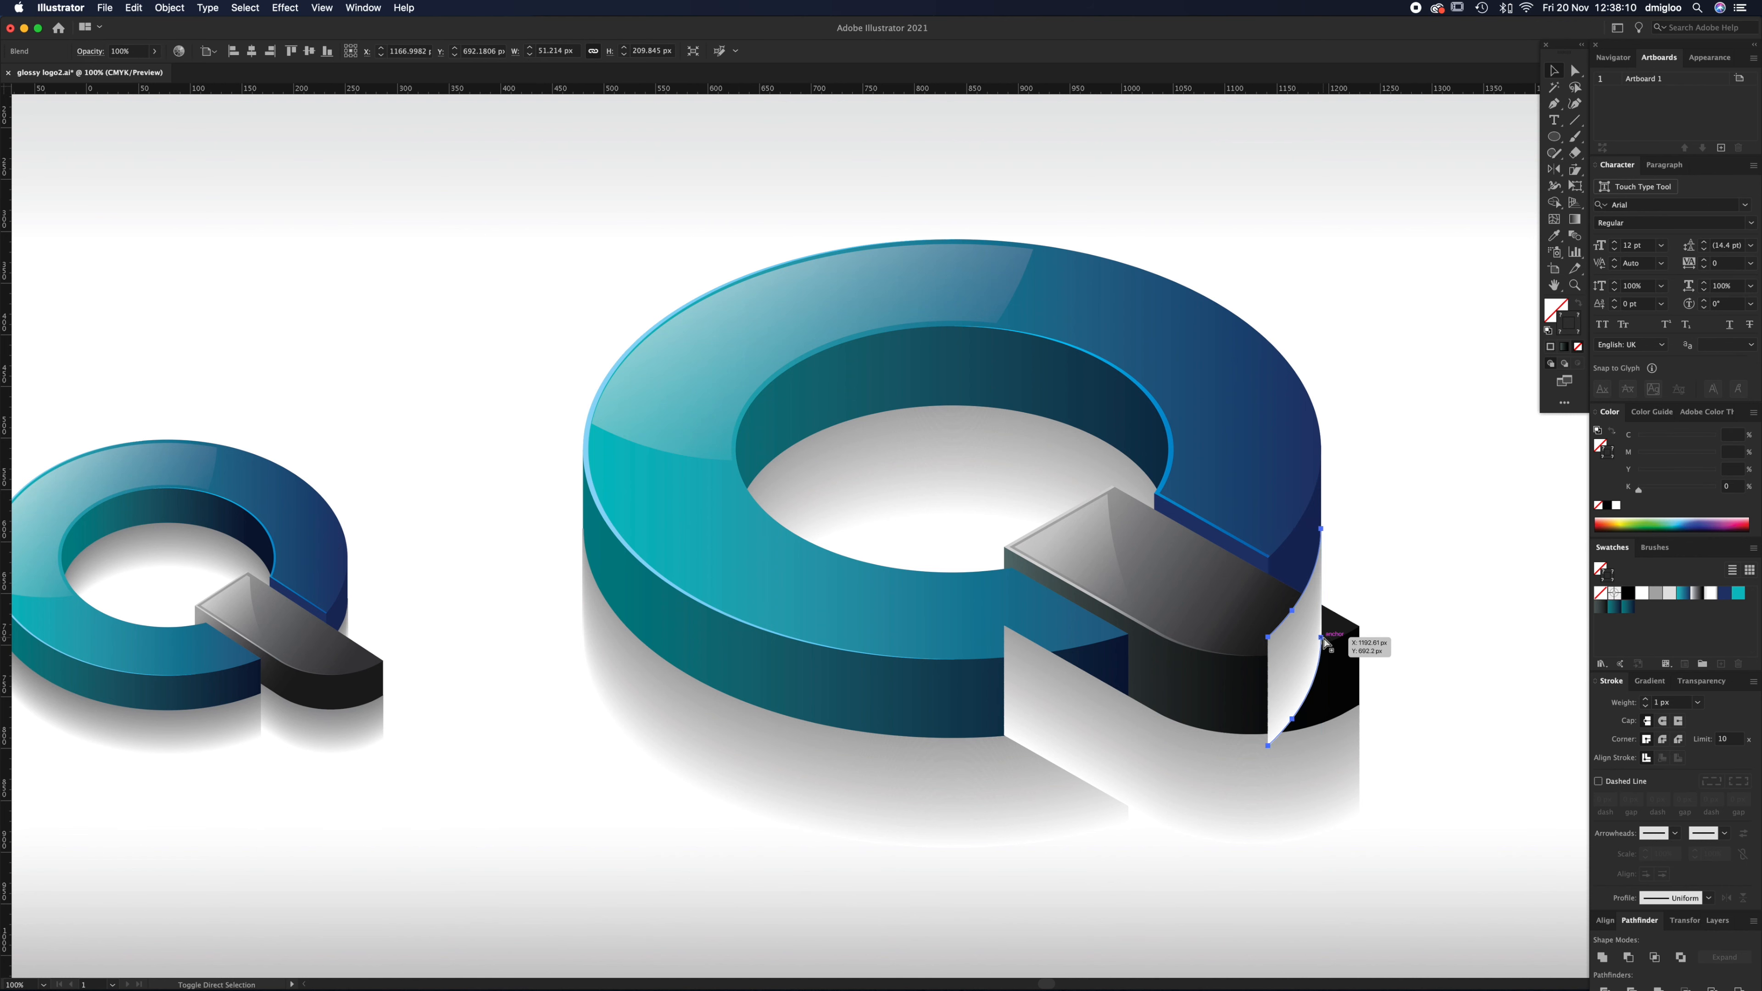
key("super+shift+bracketleft")
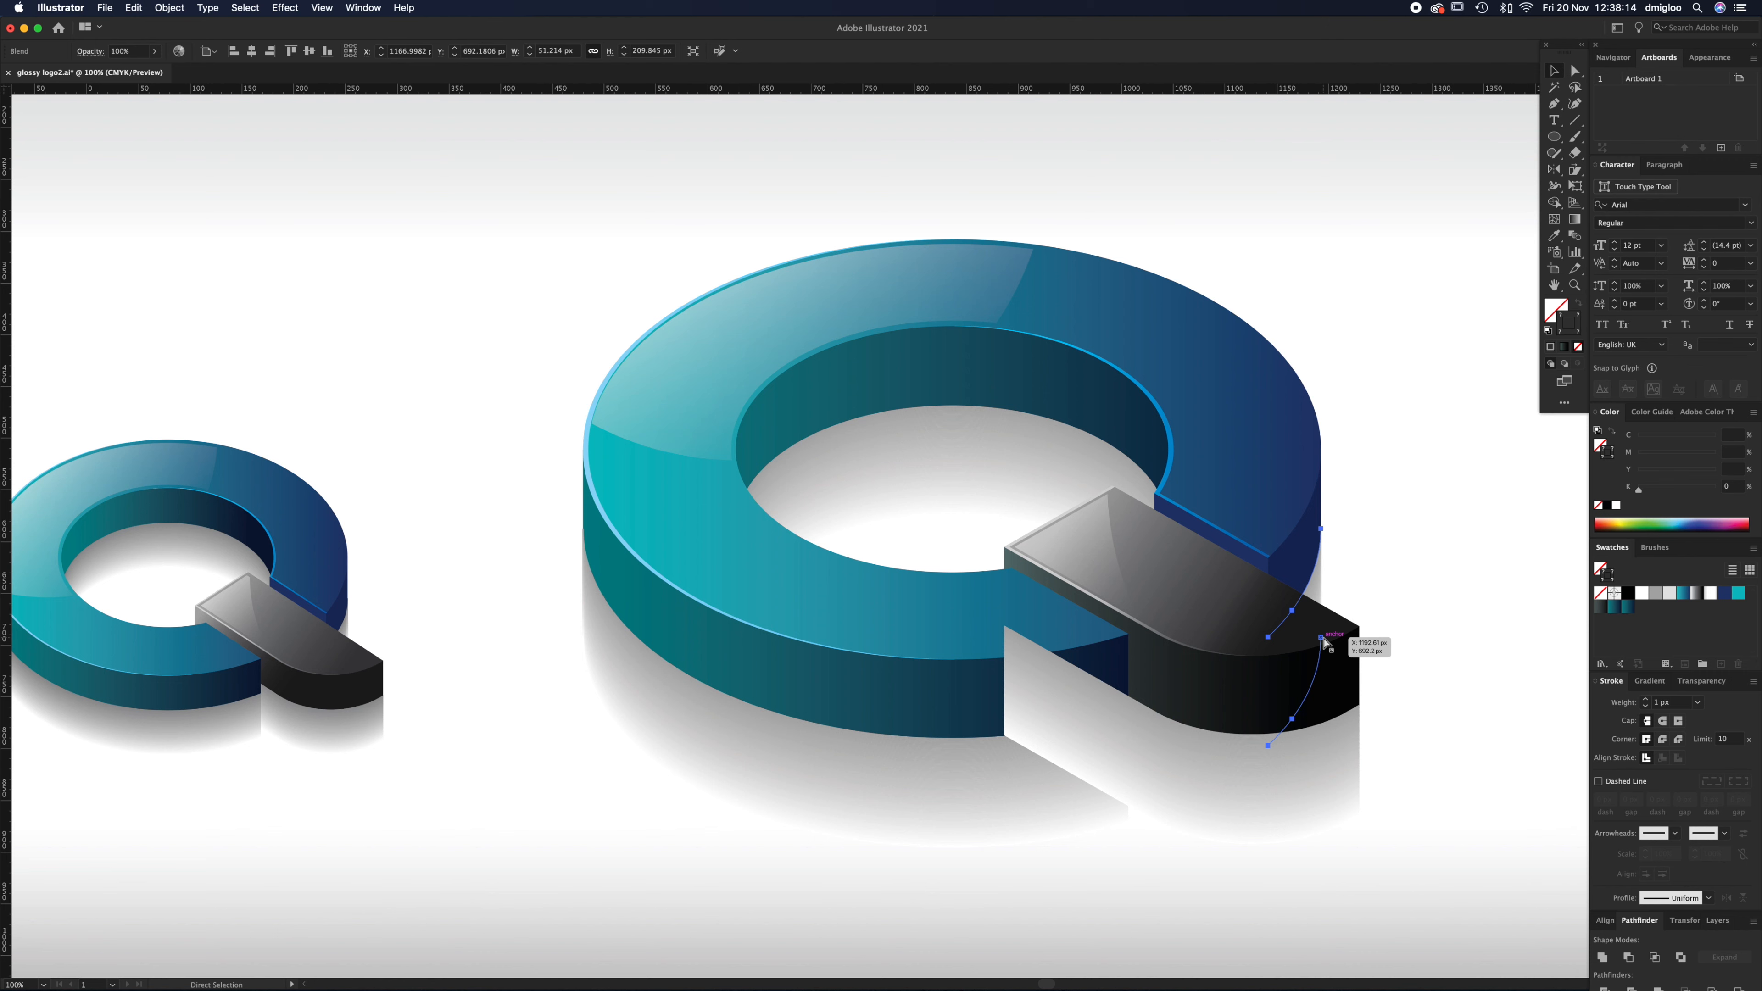
left_click(1239, 784)
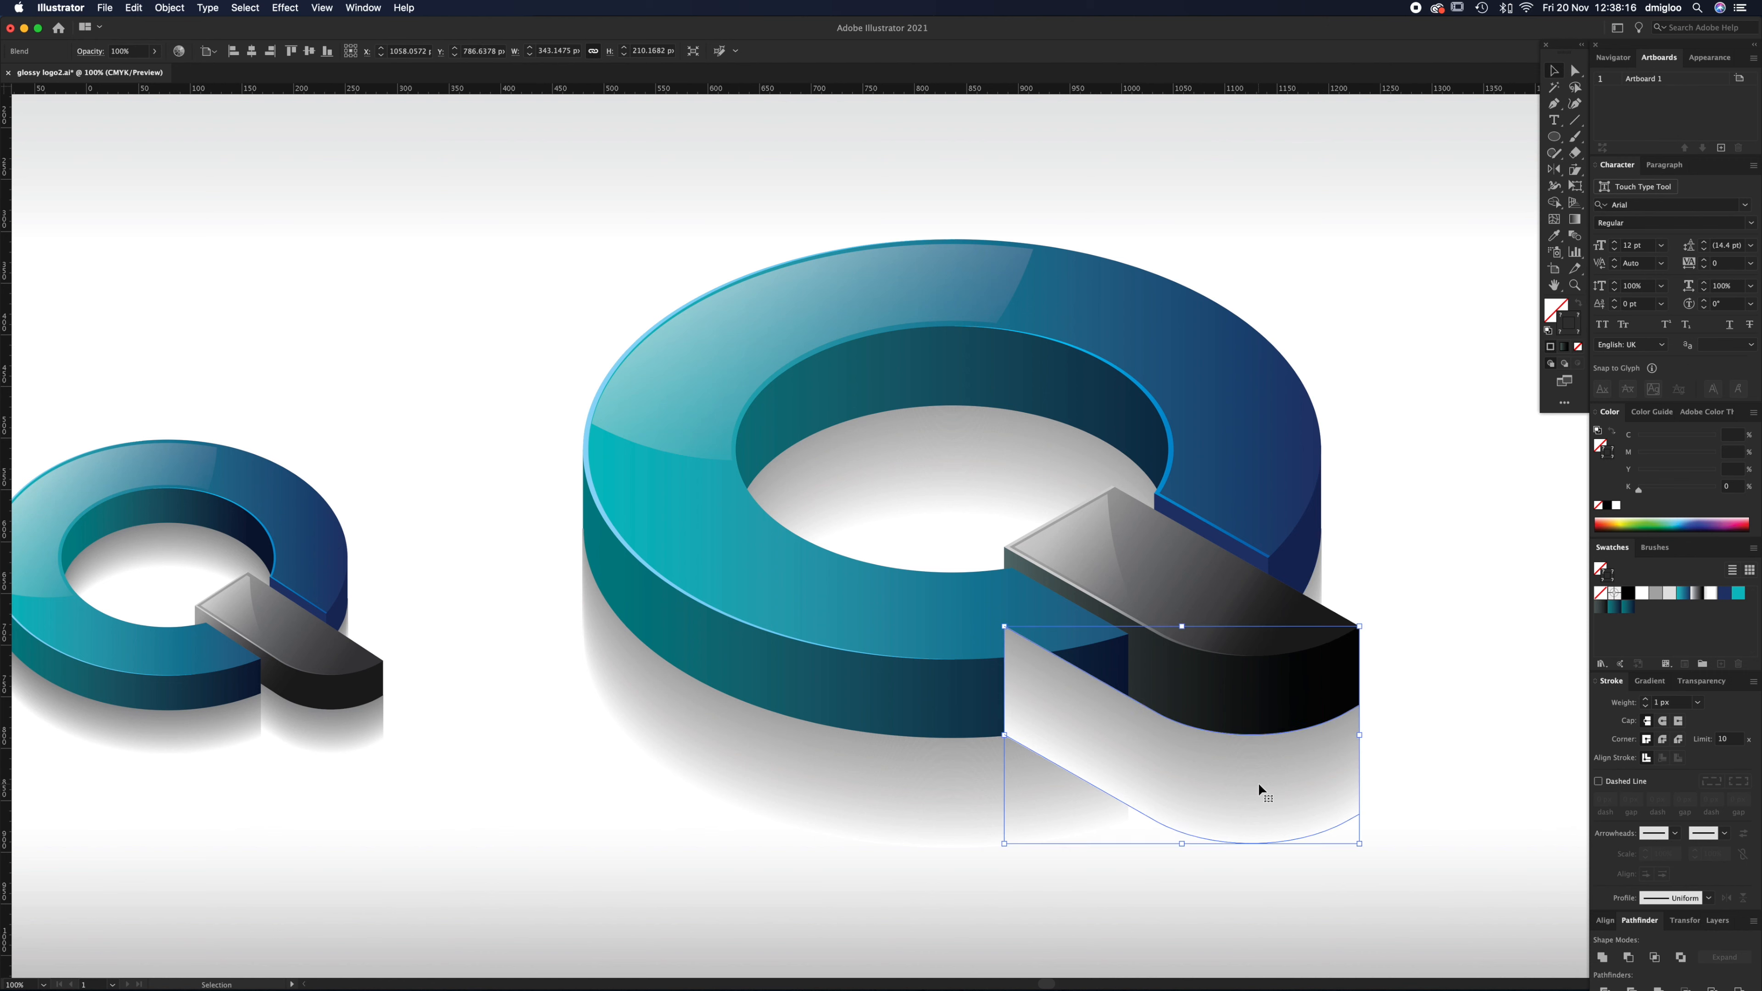
key("super+shift+bracketleft")
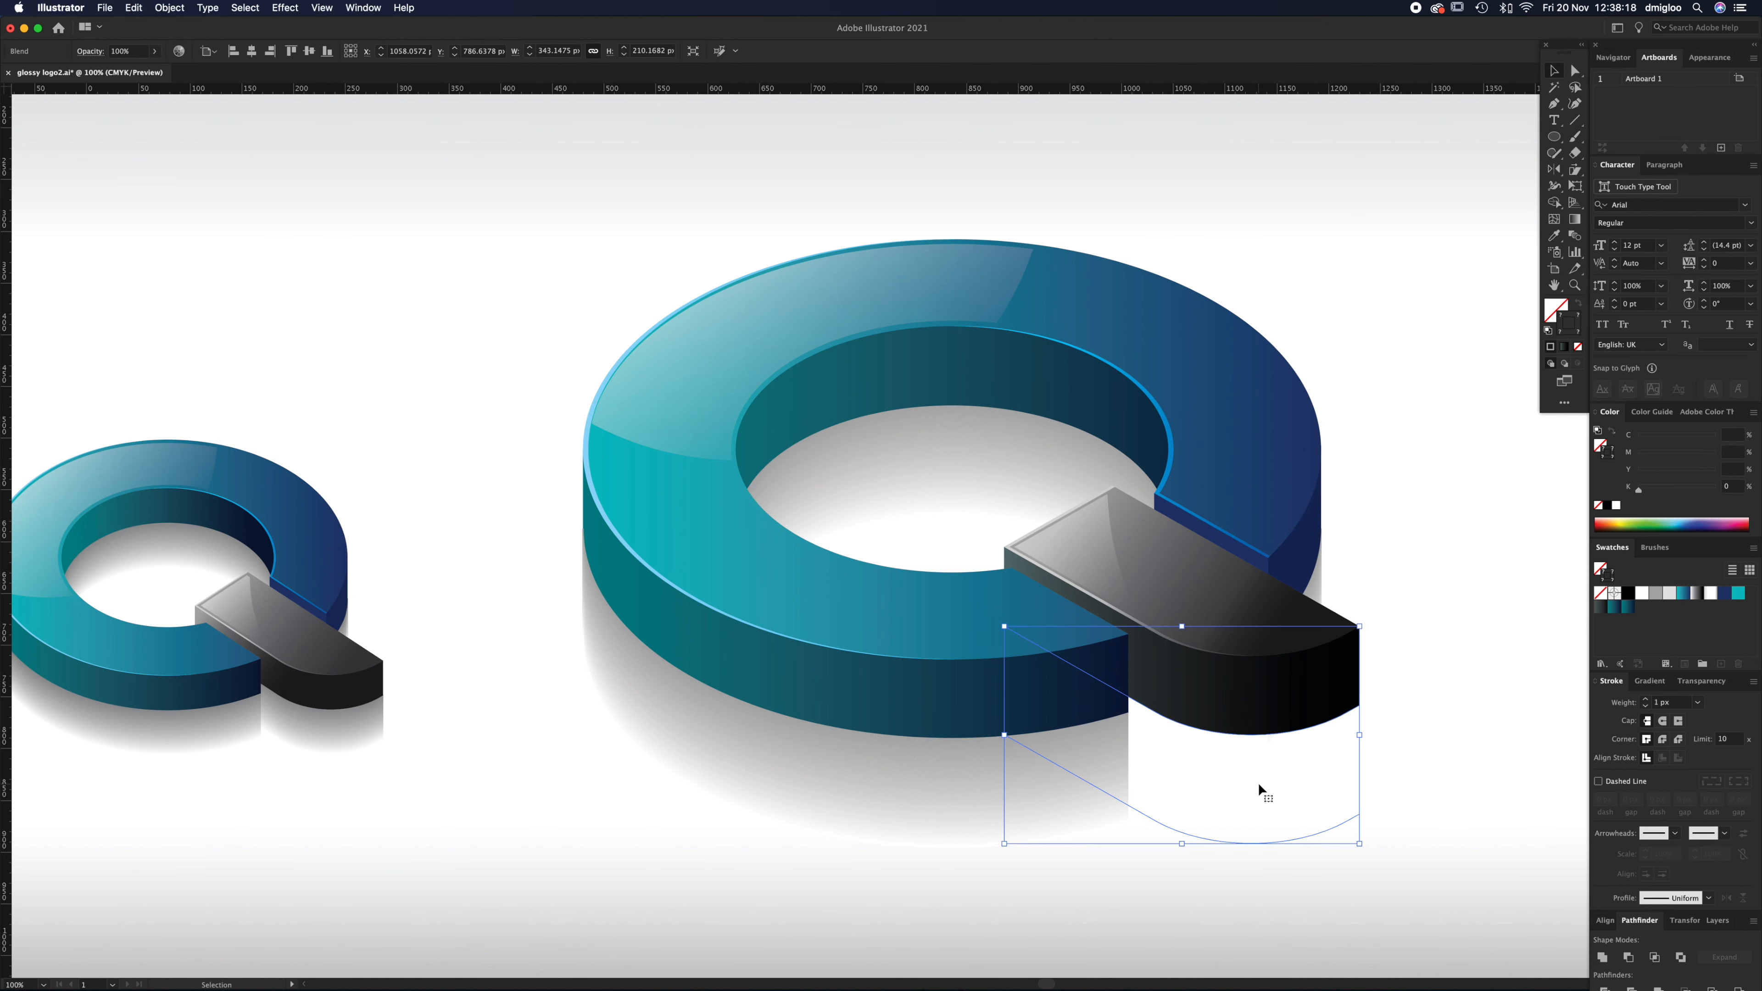
key("a")
key("super+bracketright")
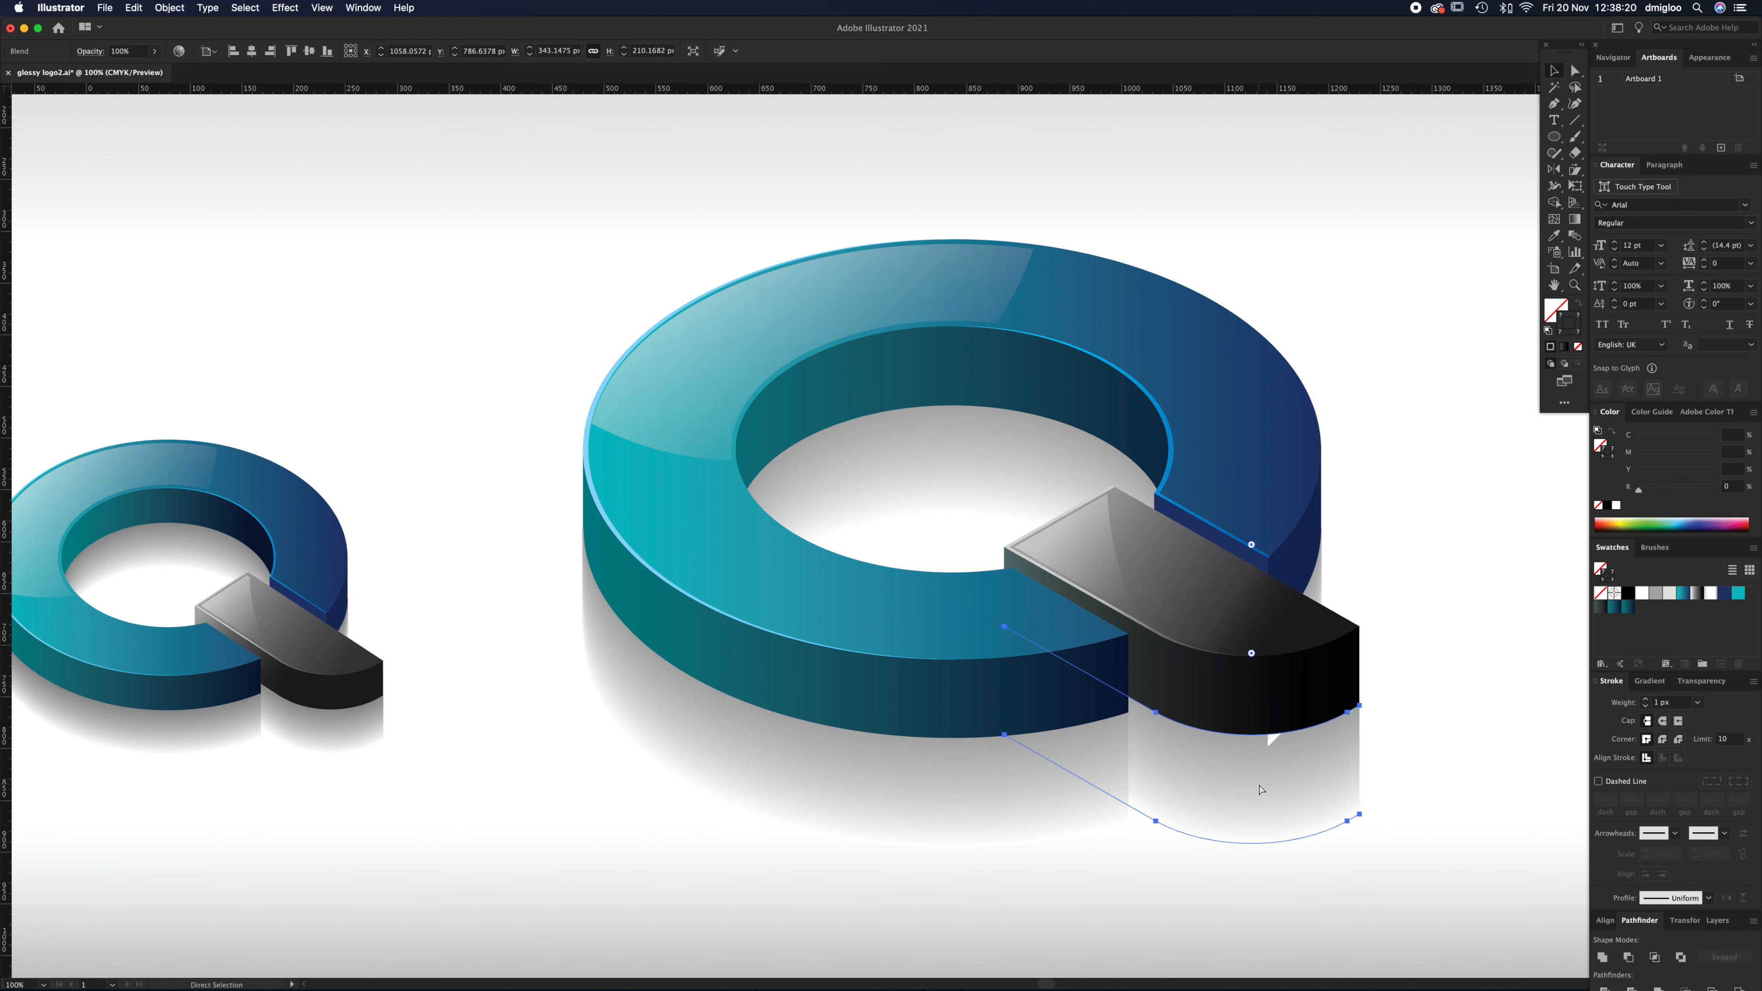
left_click(1394, 684)
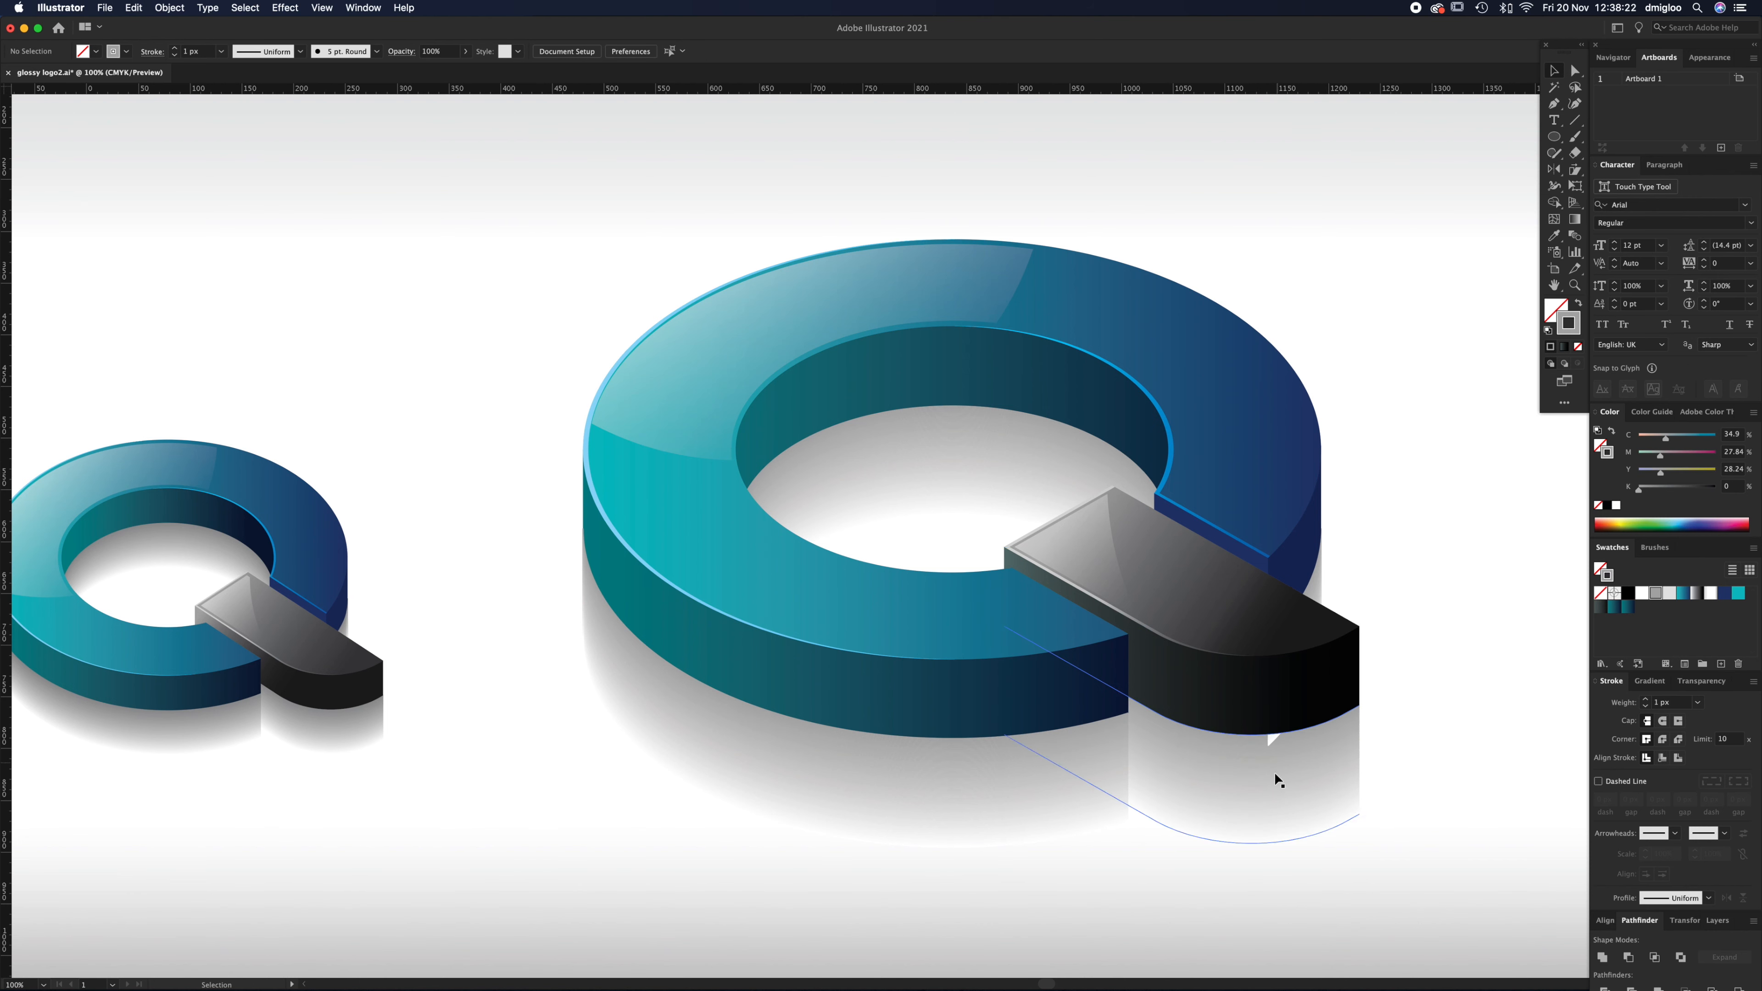
Step: Send the ring's right-hand shadow further back so it lies beneath the tail's shadow
left_click(1333, 580)
key("super+shift+bracketleft")
left_click(1333, 579)
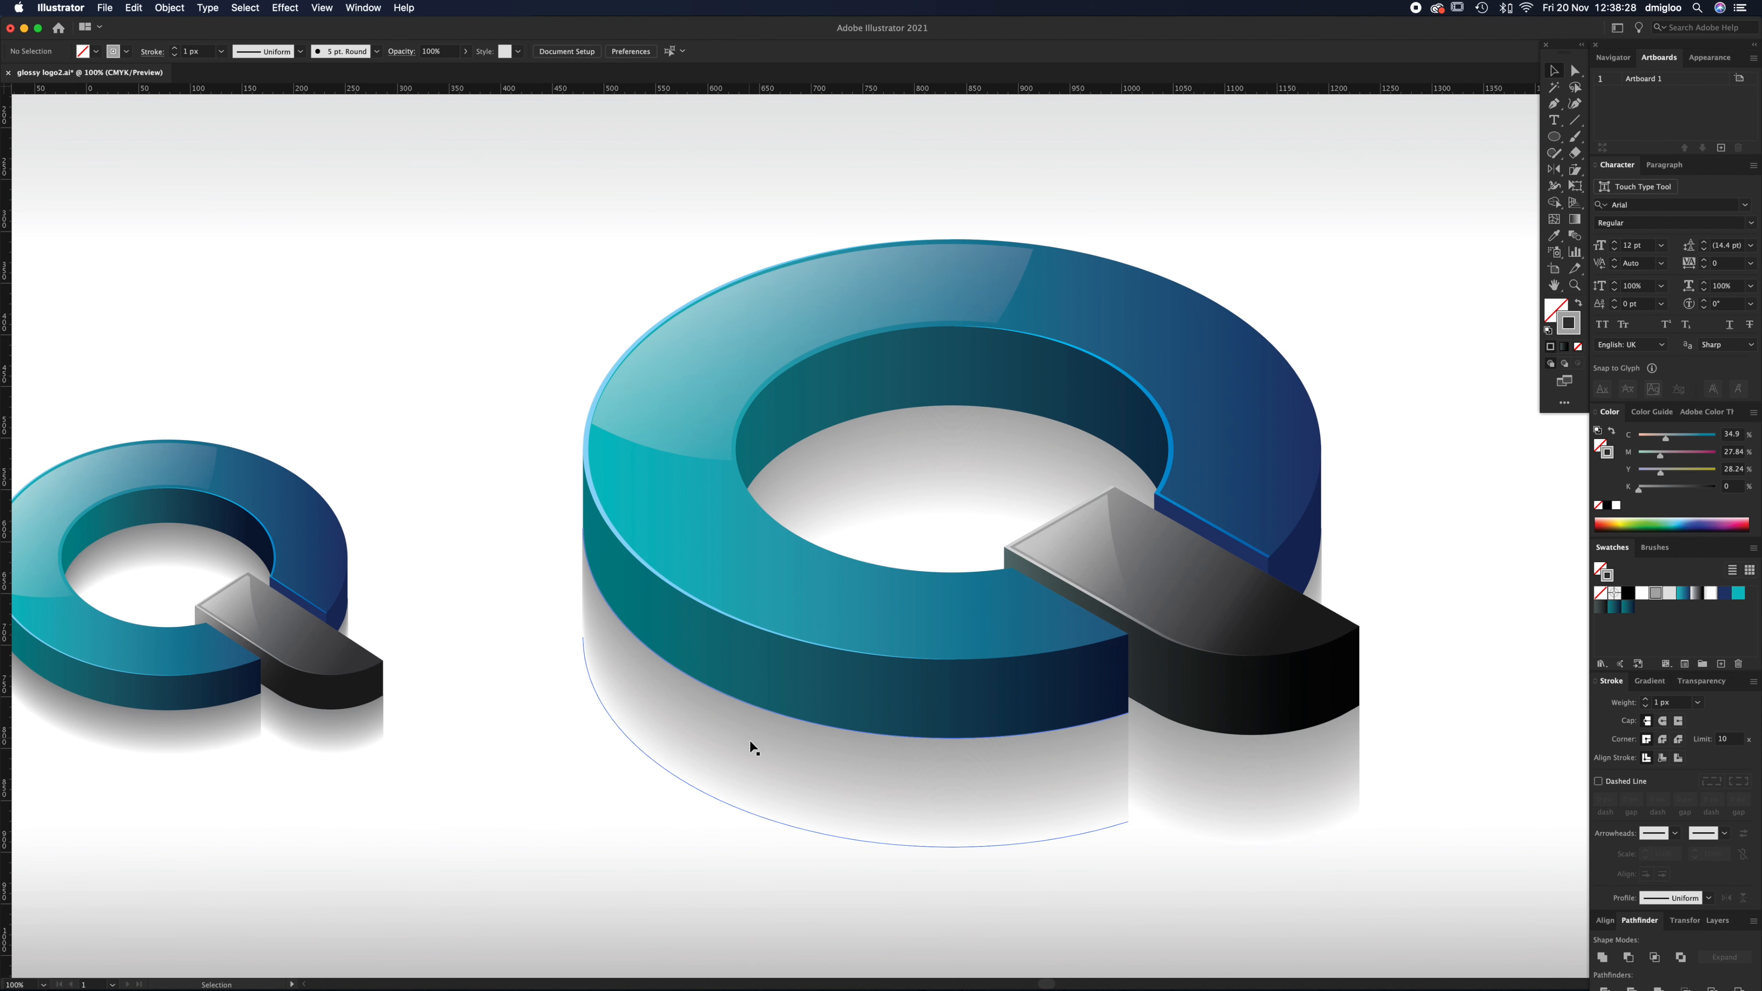
left_click(751, 752)
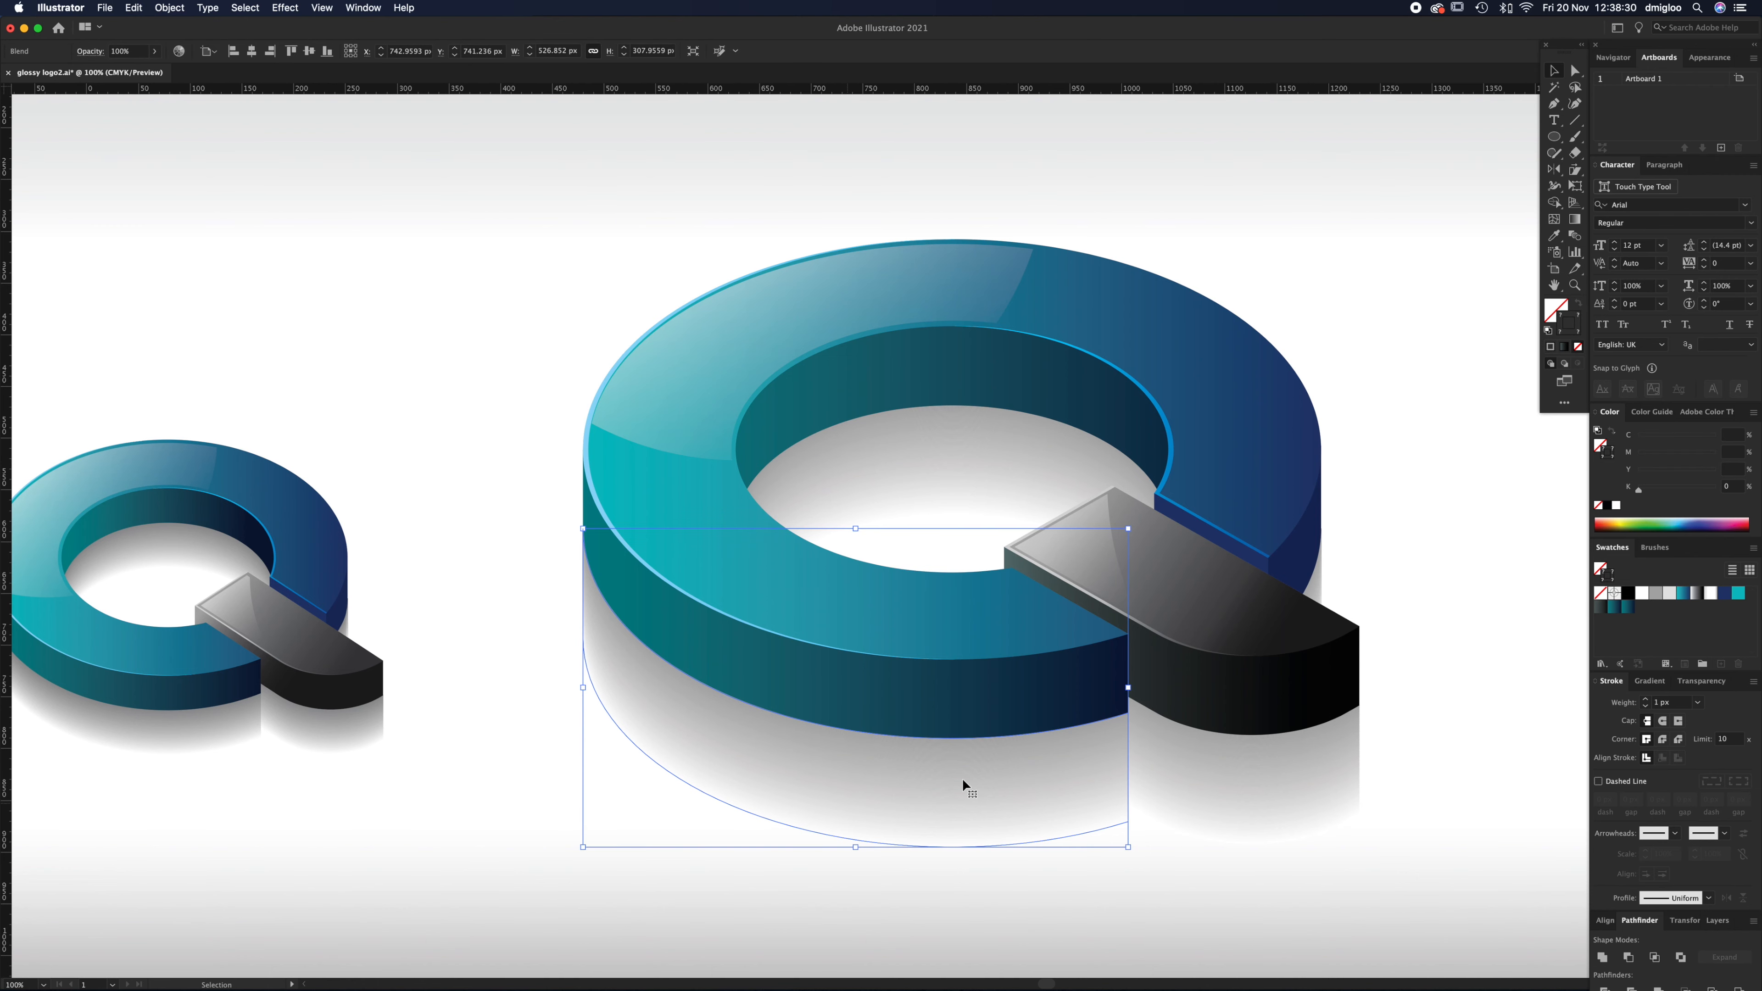
left_click(1120, 922)
left_click(940, 478, "alt+super")
left_click_drag(846, 544, 1003, 582)
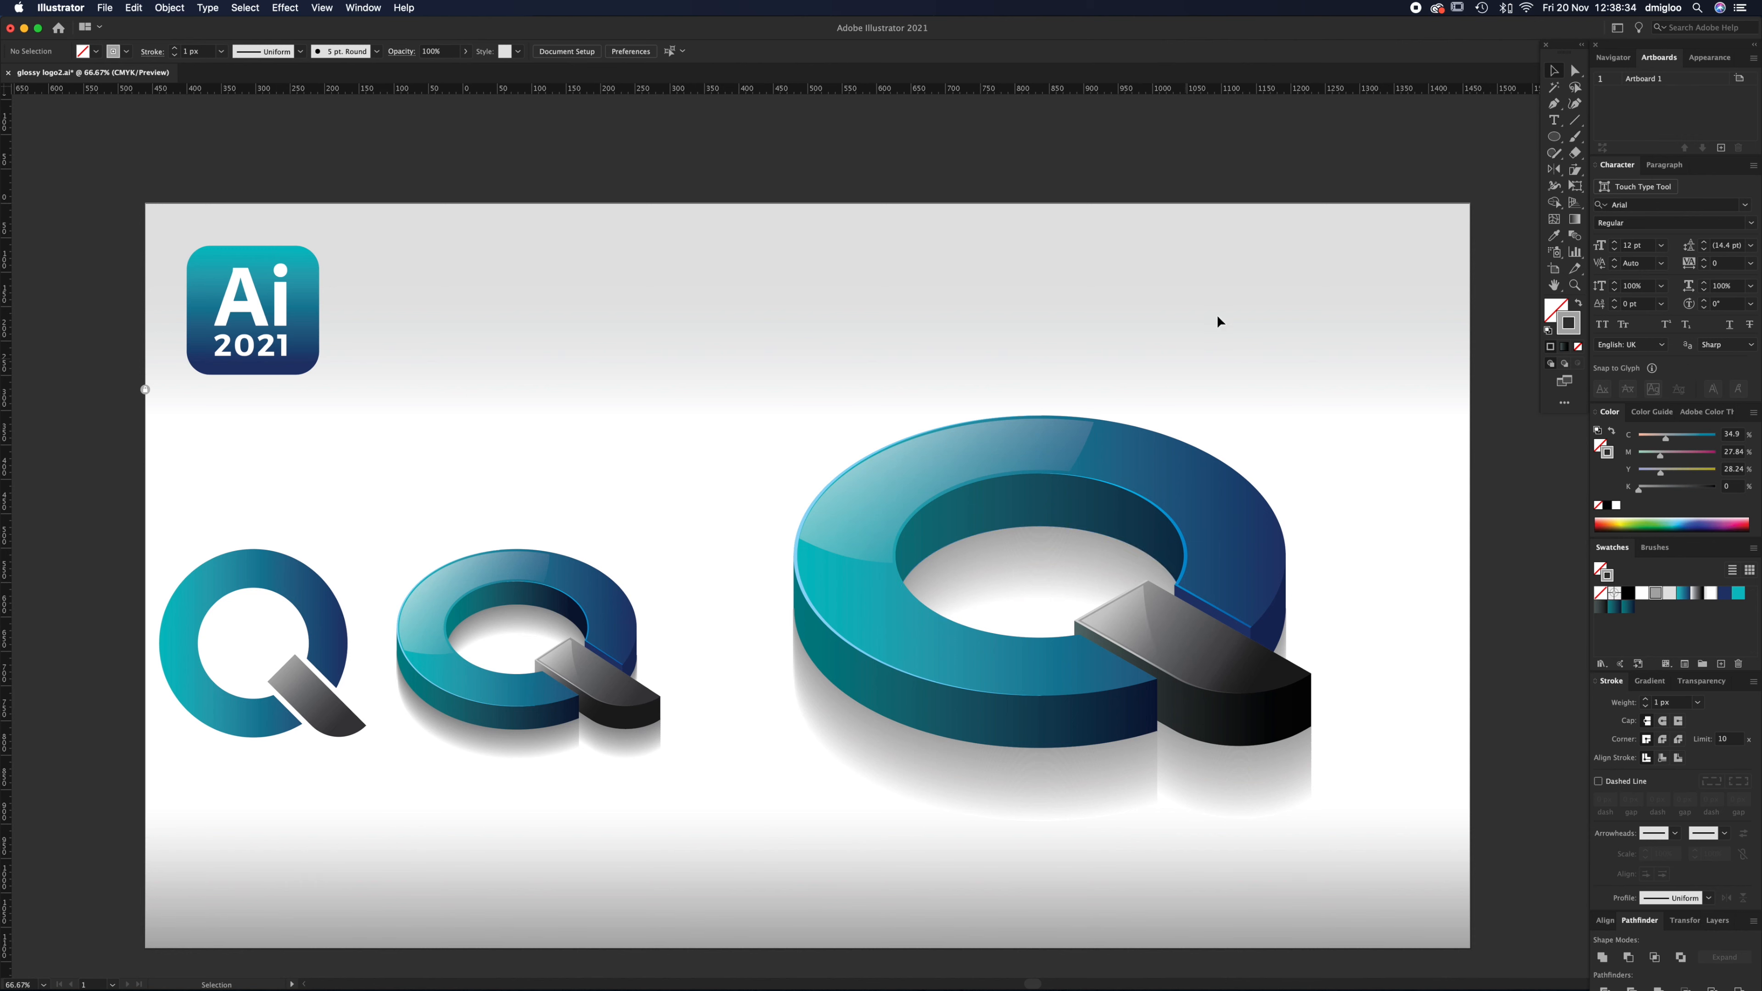